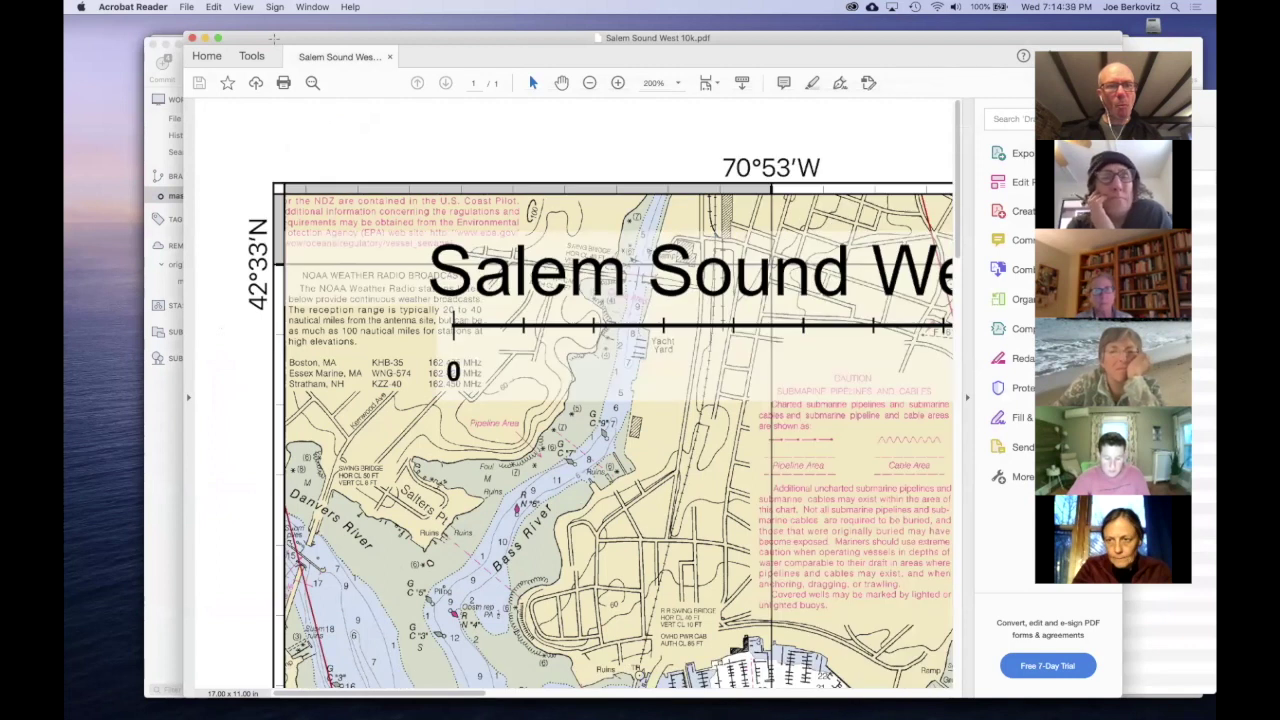
# Step: Launch QGIS-LTR from Spotlight by searching 'qg'
pyautogui.press('super+space')
pyautogui.write('qg')
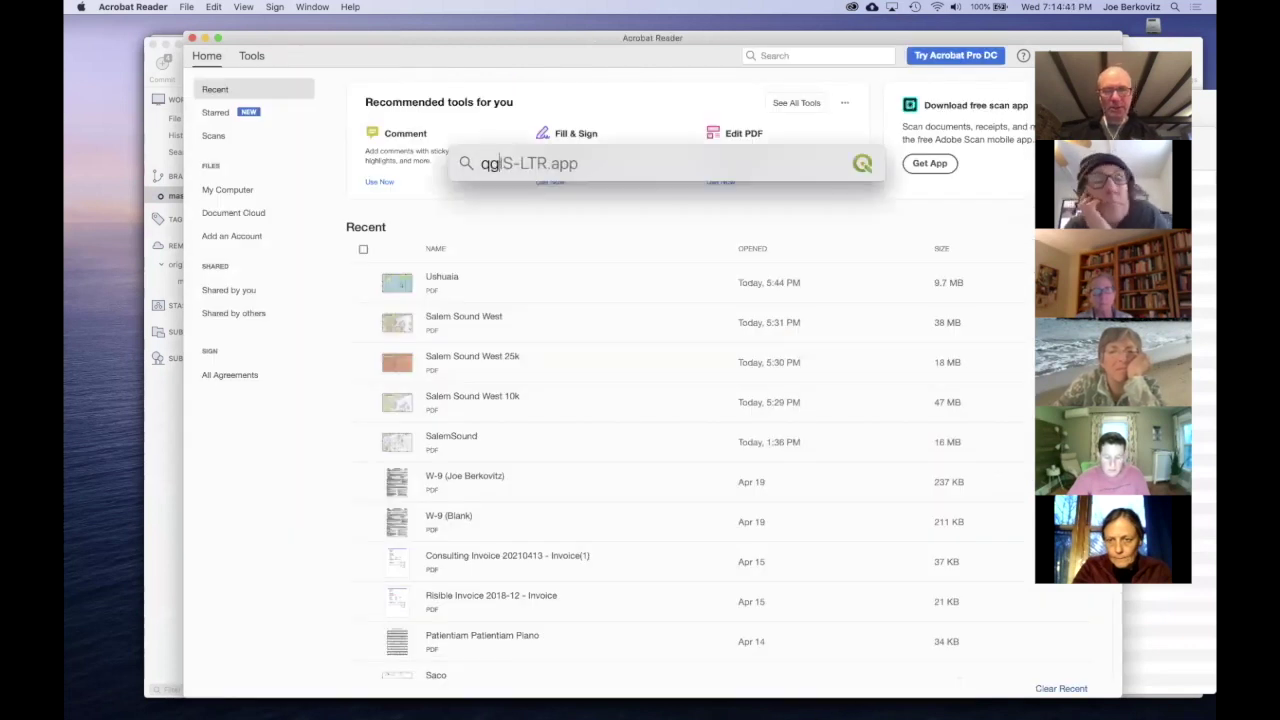
pyautogui.press('Return')
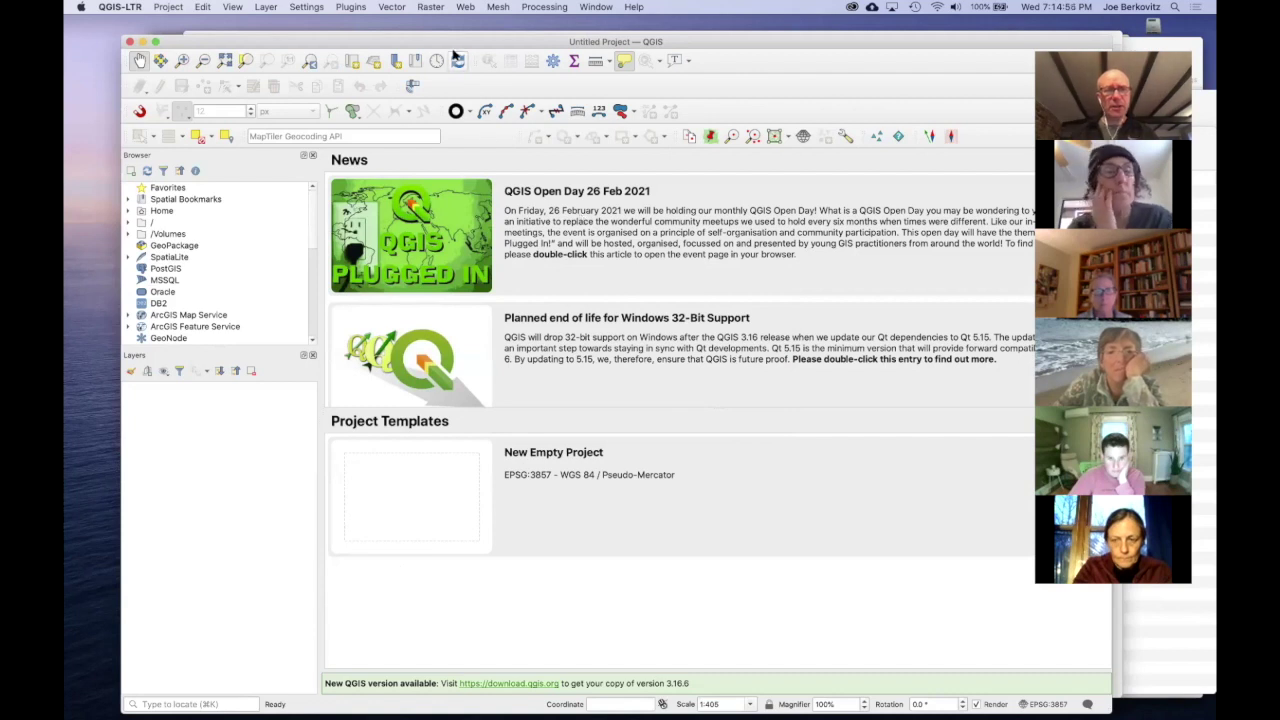
# Step: Switch to Chrome and load the qgis-nautical project page in a new window
pyautogui.moveTo(454, 44); pyautogui.dragTo(422, 41)
pyautogui.press('super+Tab')
pyautogui.press('super+Tab')
pyautogui.press('super+Tab')
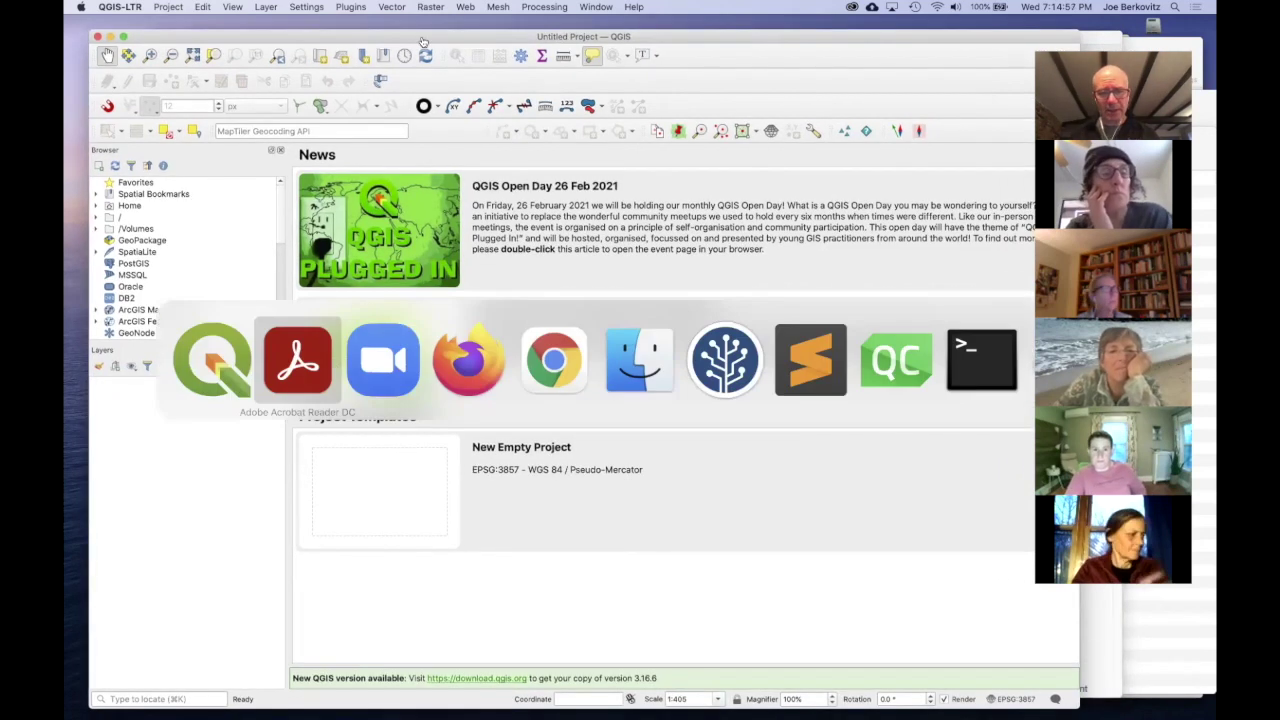
pyautogui.press('super+Tab')
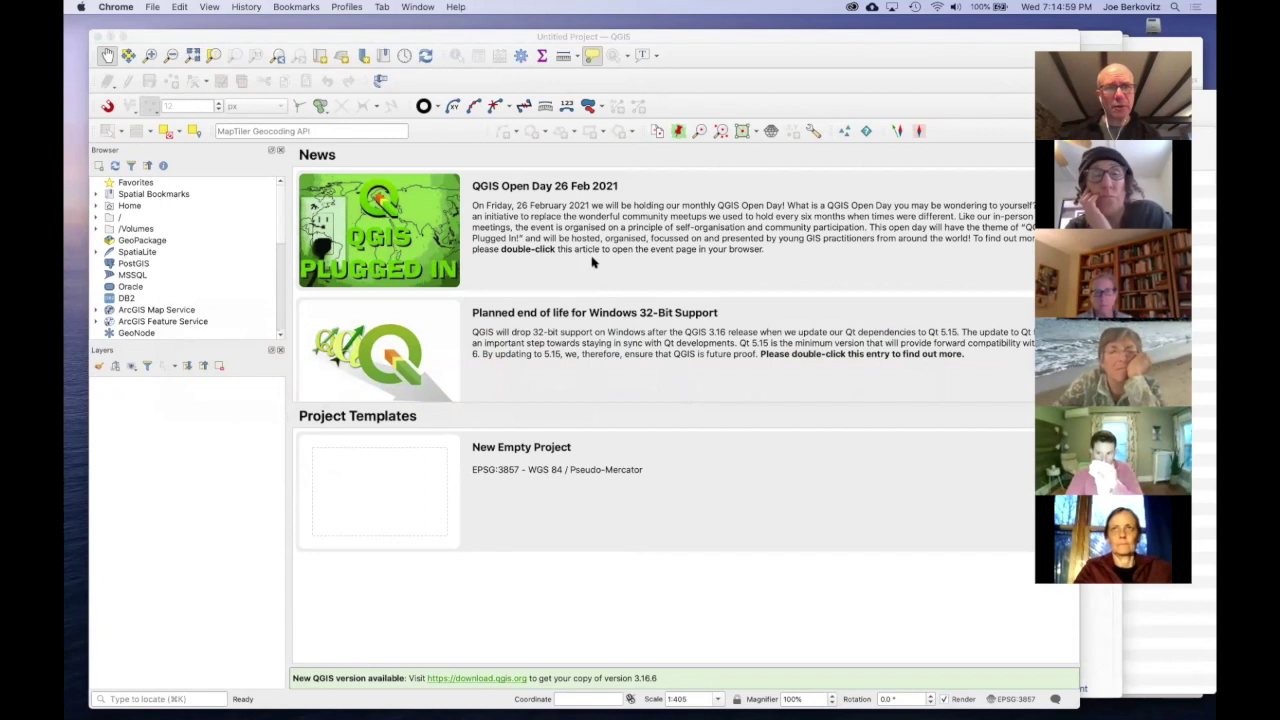
pyautogui.press('super+n')
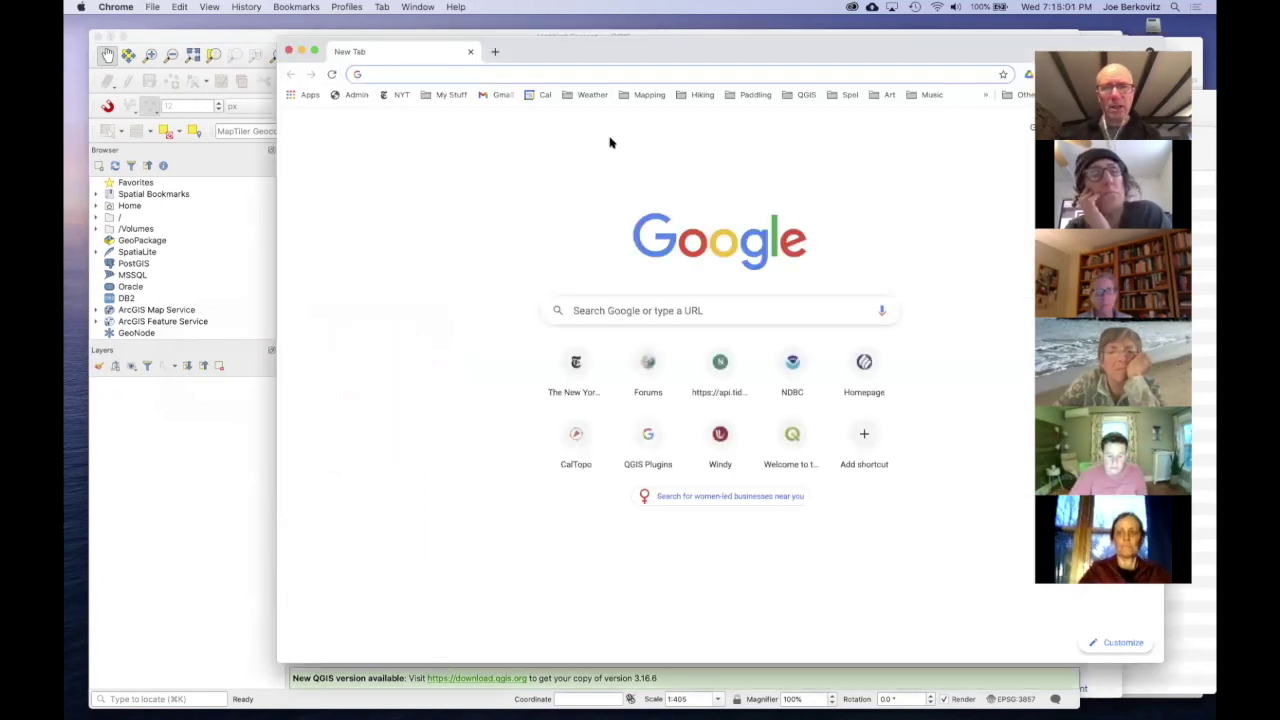
pyautogui.click(555, 76)
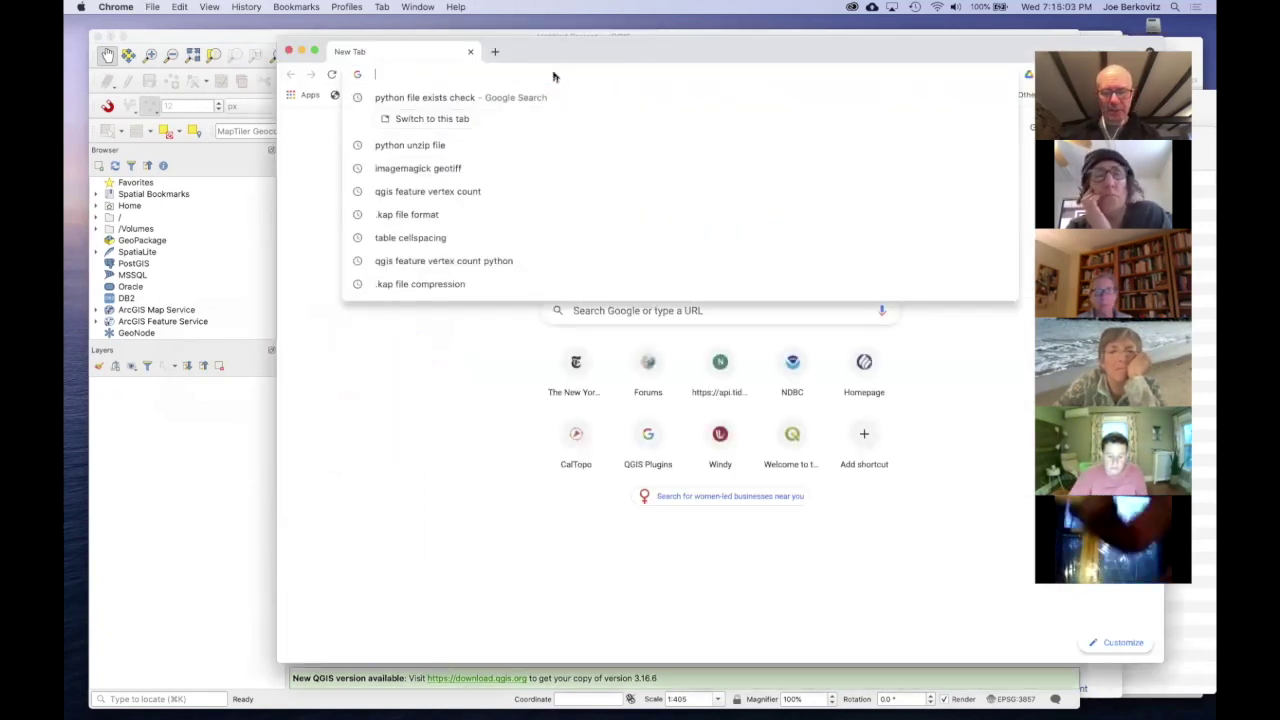
pyautogui.write('joeberkovitz.github.io/qgis-nautical')
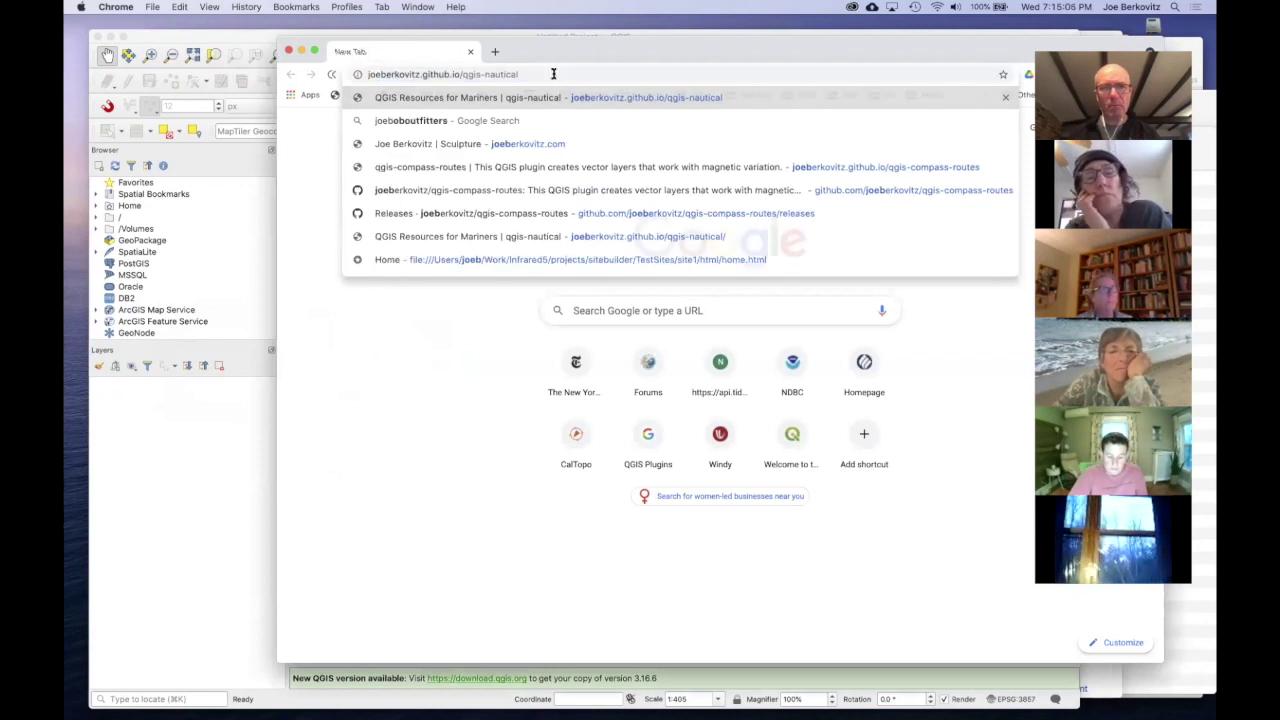
pyautogui.press('Return')
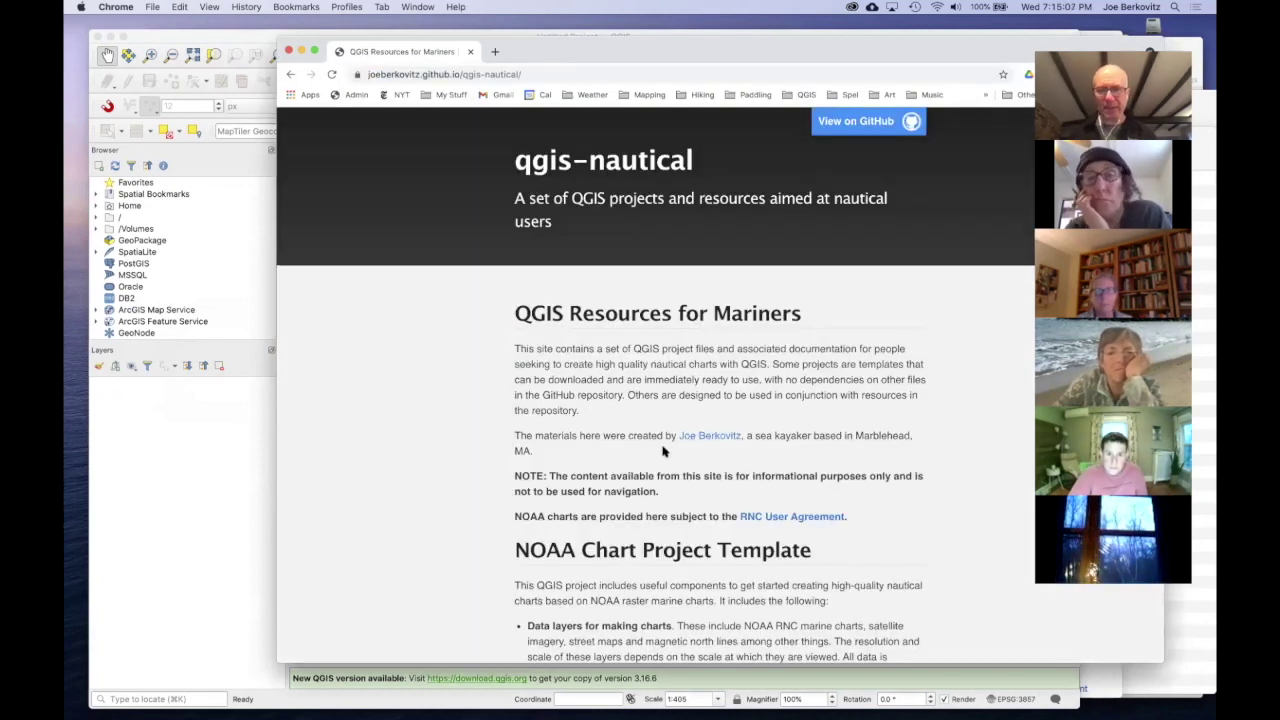
# Step: Download NSPN-Workshop-Template-2.qgz from further down the page
pyautogui.scroll(-5, 663, 450)
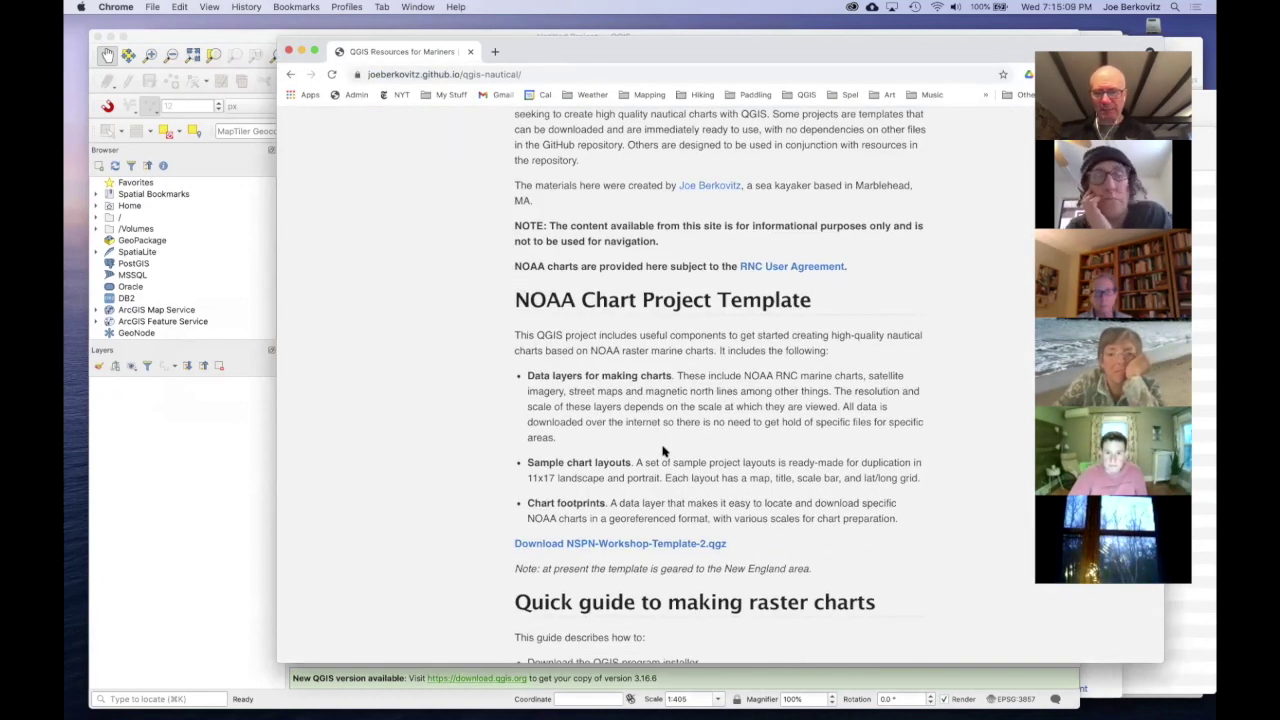
pyautogui.scroll(-2, 663, 451)
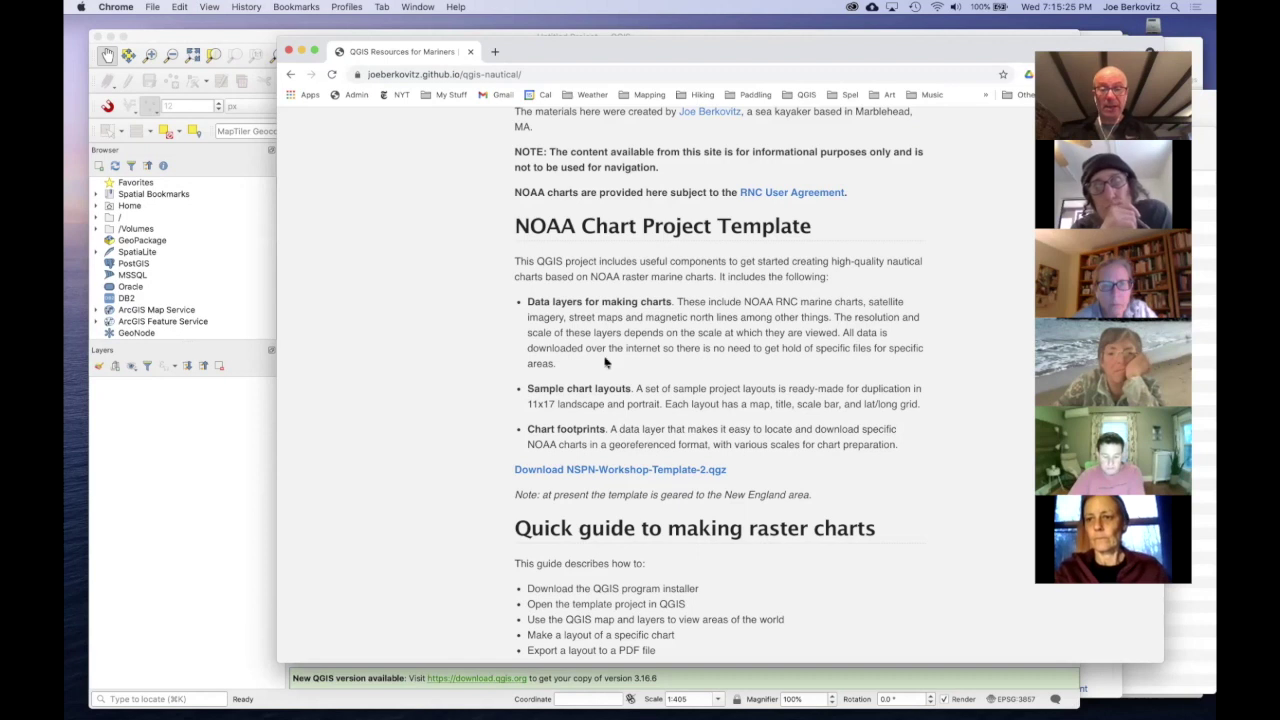
pyautogui.scroll(-3, 508, 383)
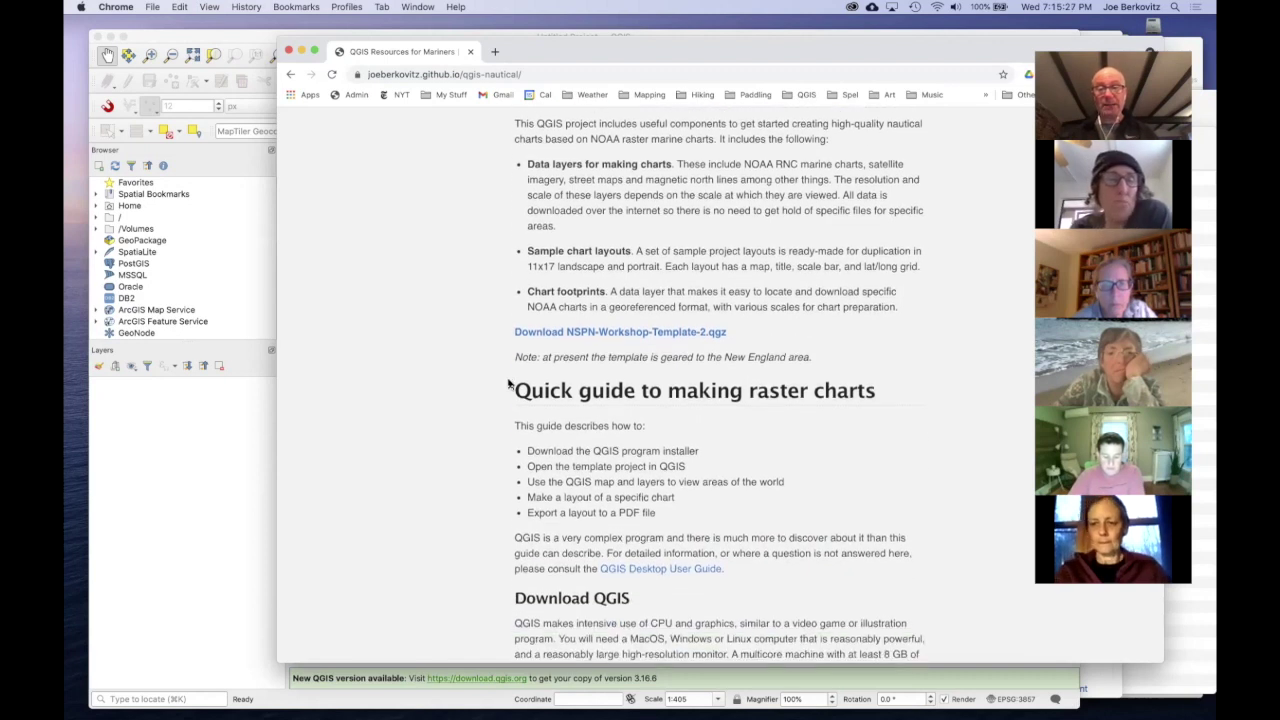
pyautogui.click(598, 334)
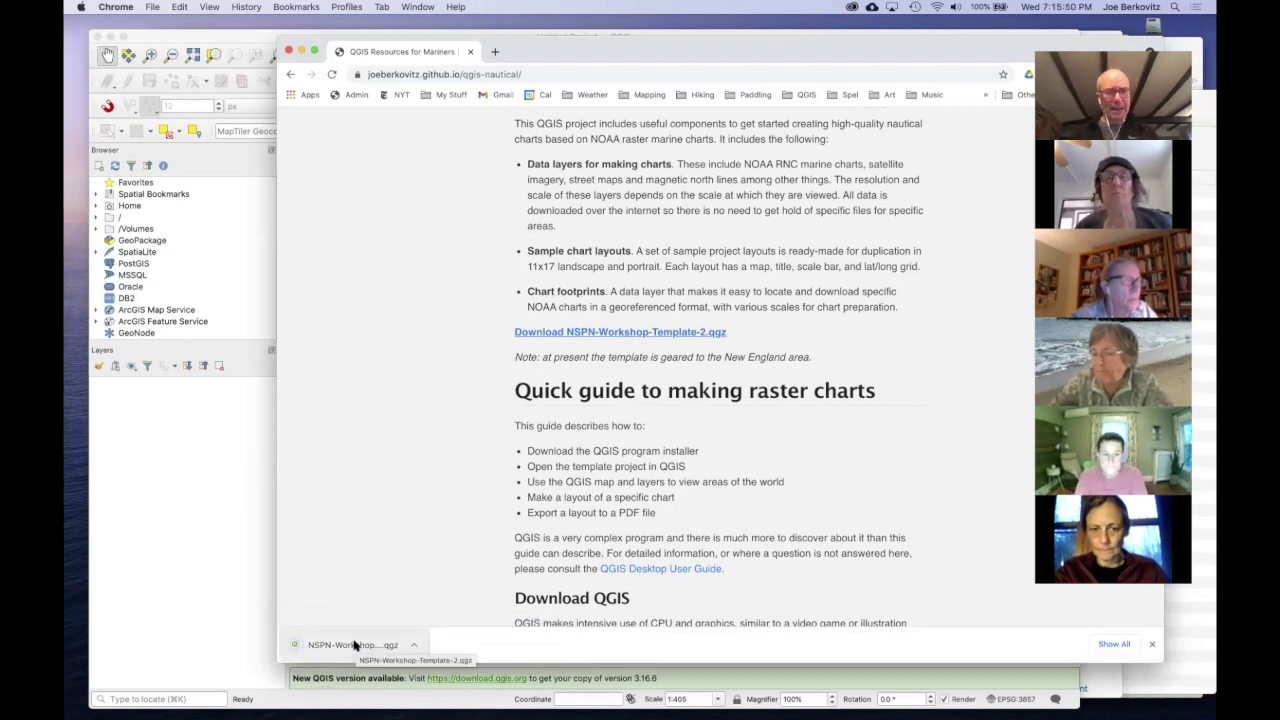
pyautogui.click(187, 44)
pyautogui.click(168, 7)
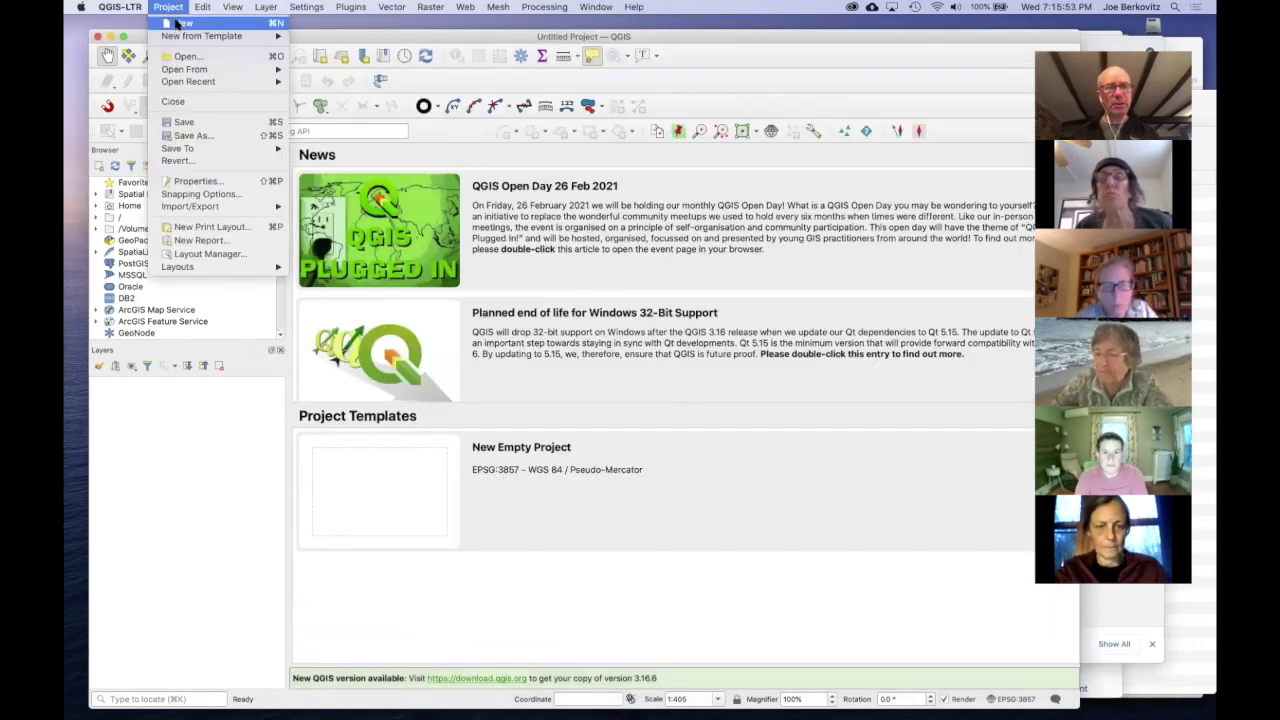
pyautogui.click(177, 56)
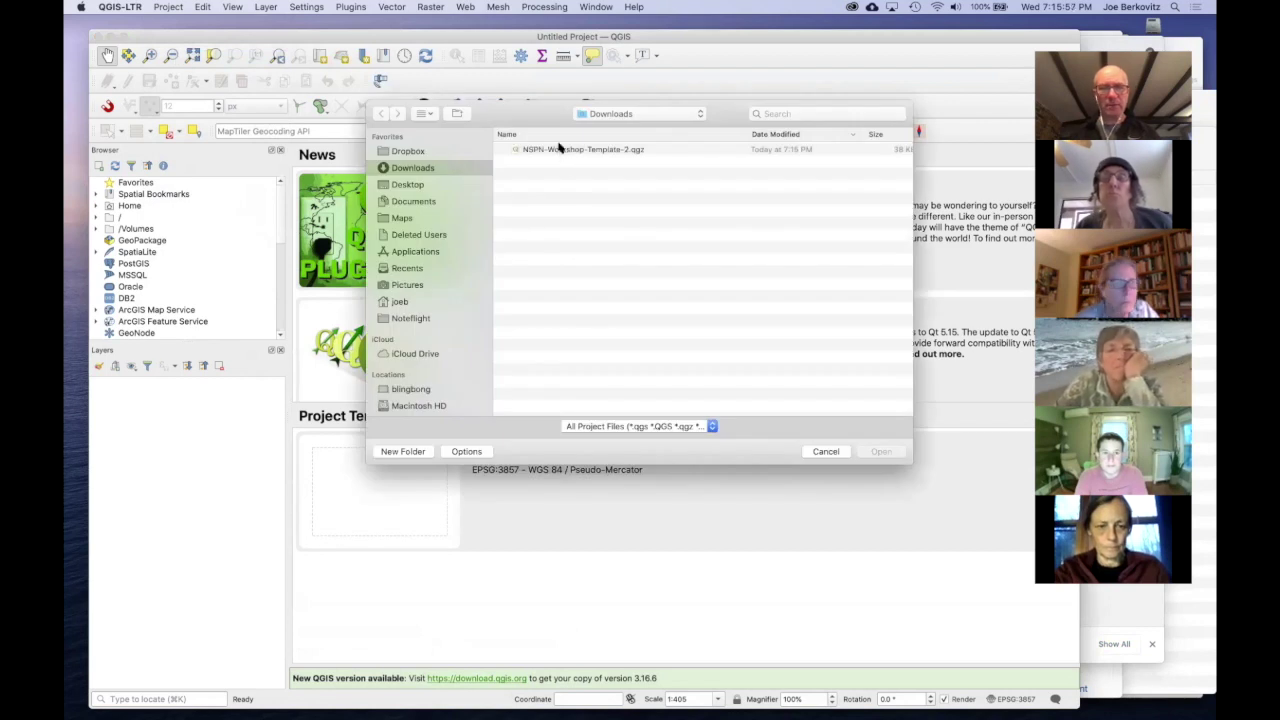
pyautogui.press('Escape')
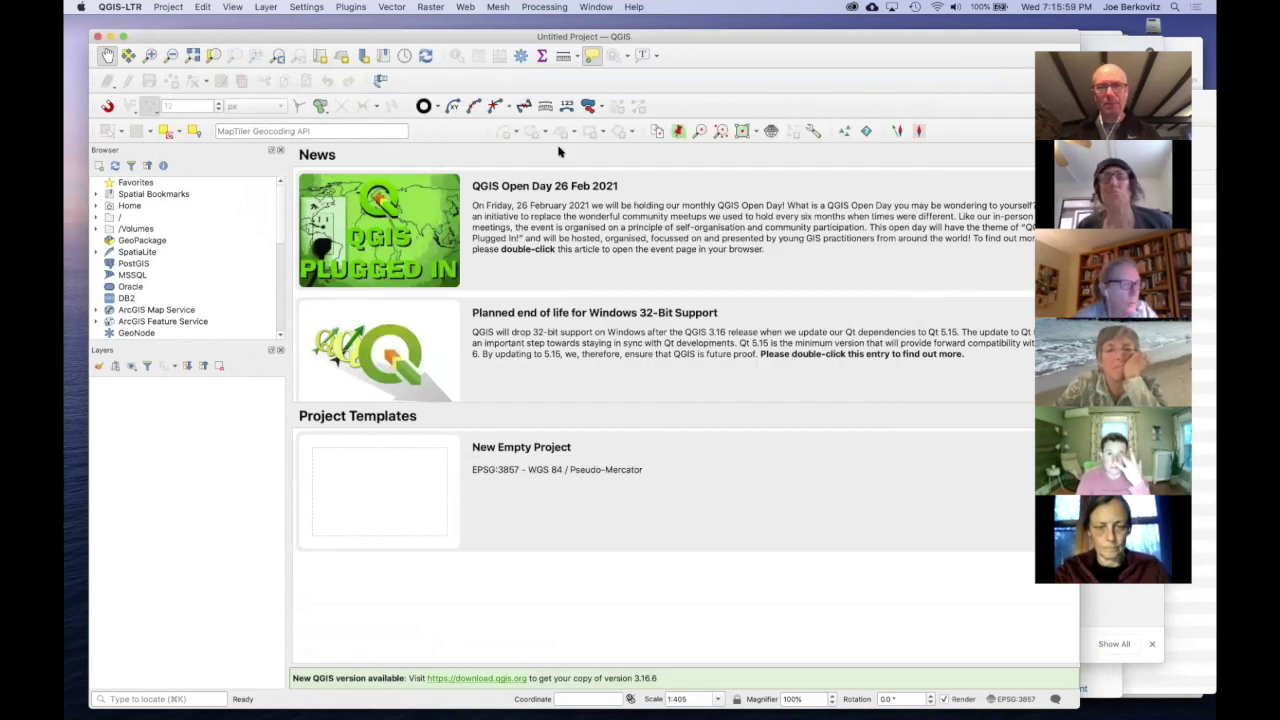
pyautogui.press('super+Tab')
pyautogui.press('super+Tab')
pyautogui.press('super+Tab')
pyautogui.press('super+Tab')
pyautogui.press('super+Tab')
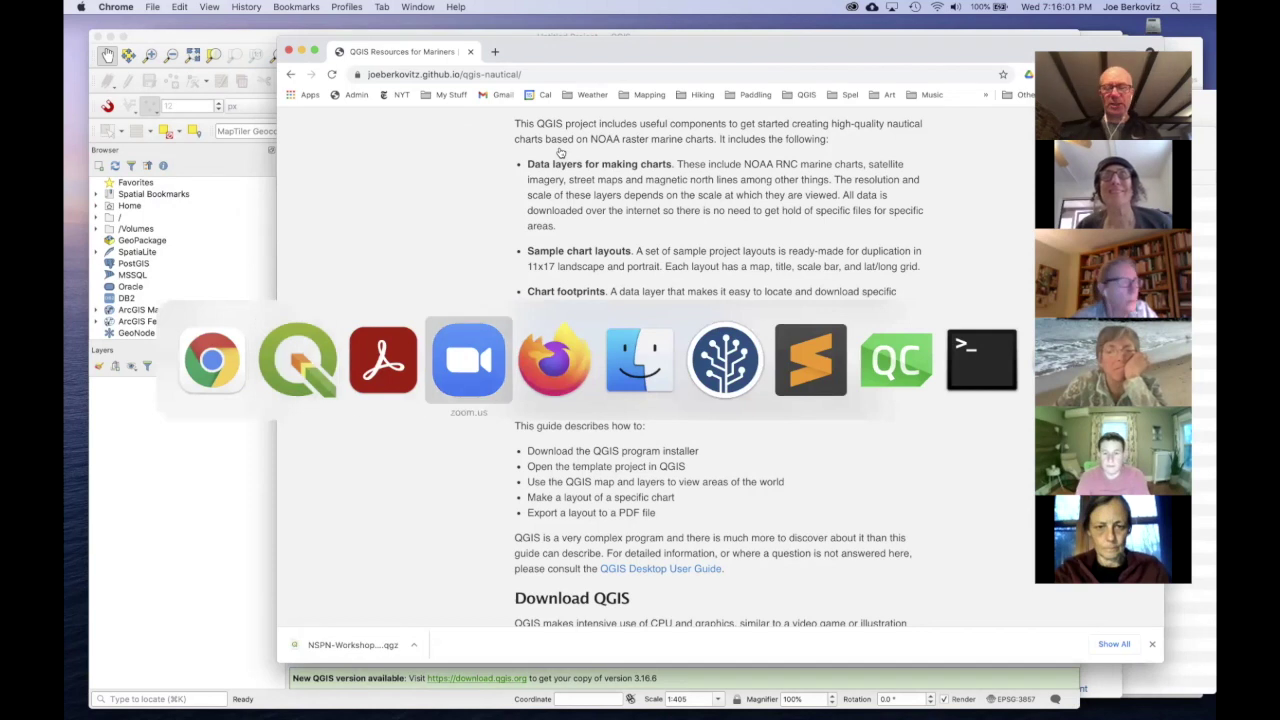
pyautogui.press('super+Tab')
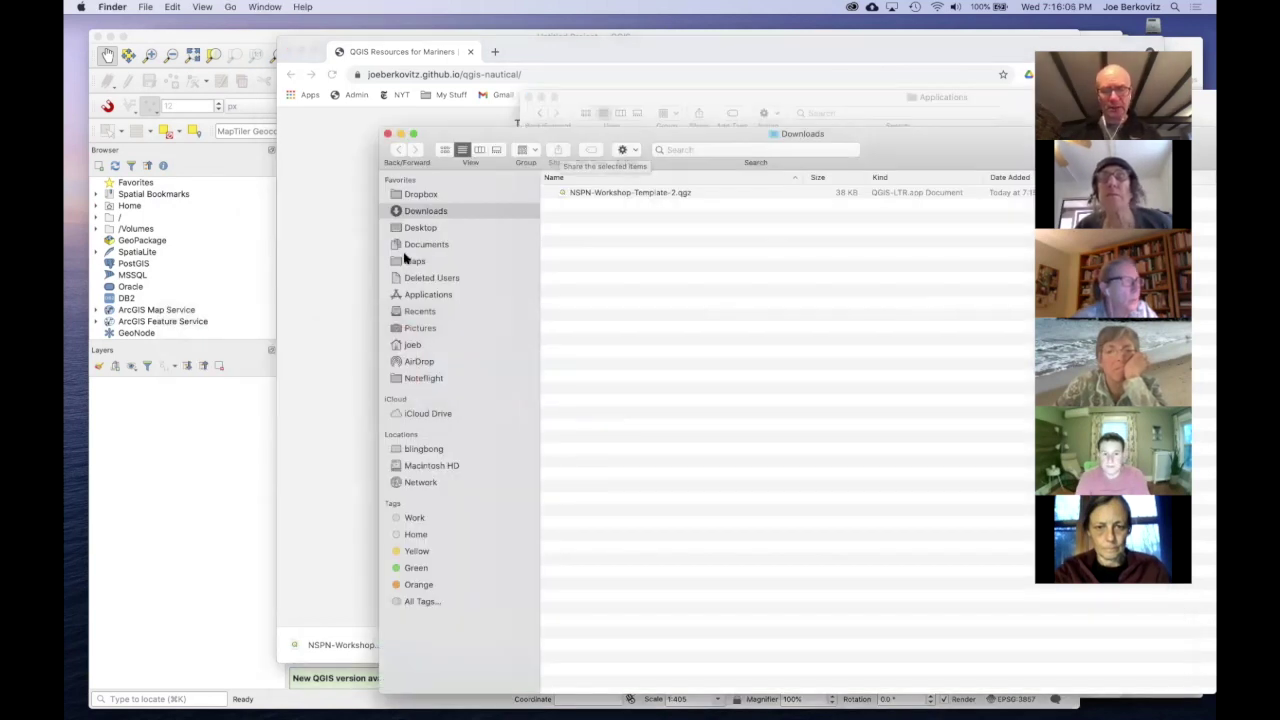
# Step: Create a new folder in Documents, trying the name 'Maps', which is already taken
pyautogui.press('super+n')
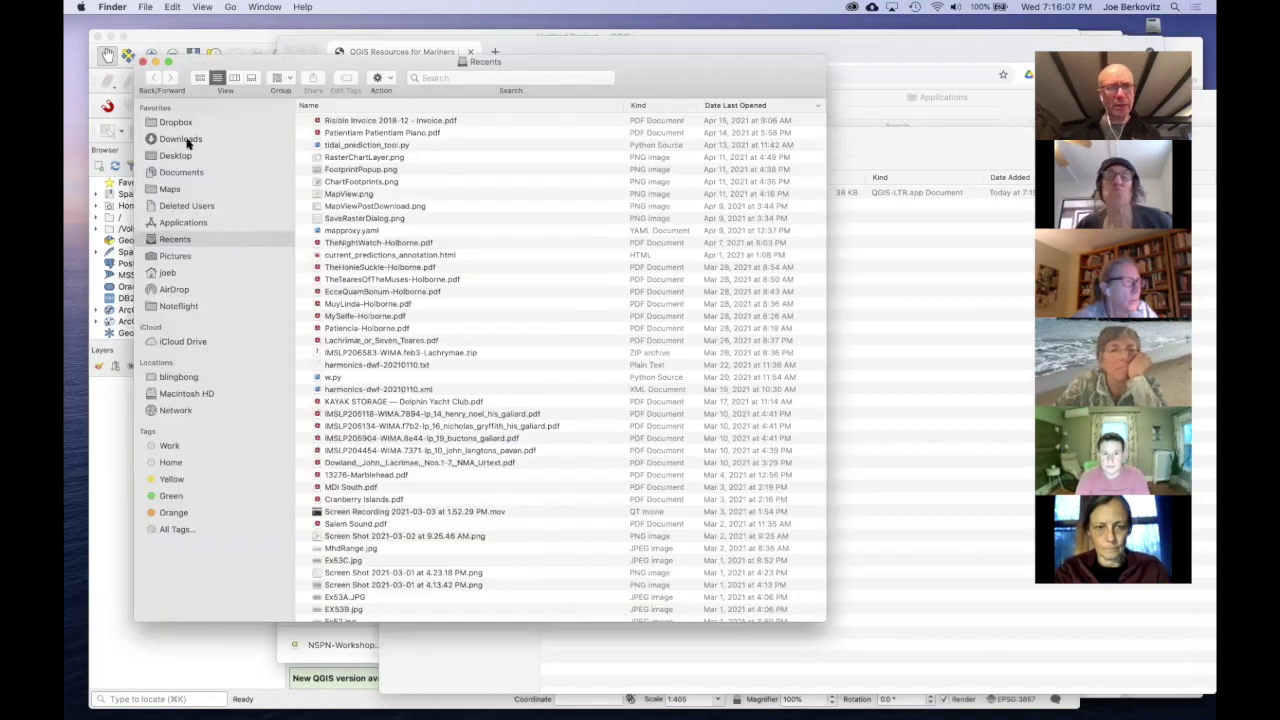
pyautogui.click(184, 172)
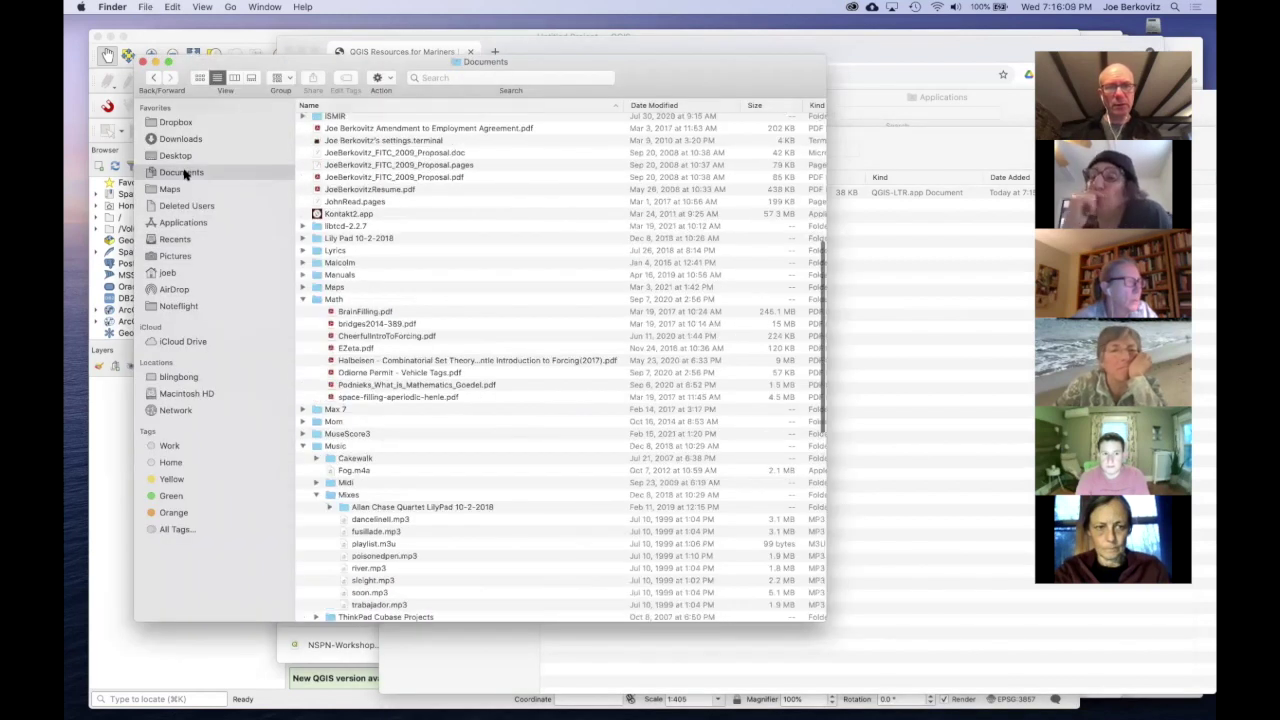
pyautogui.press('shift+super+n')
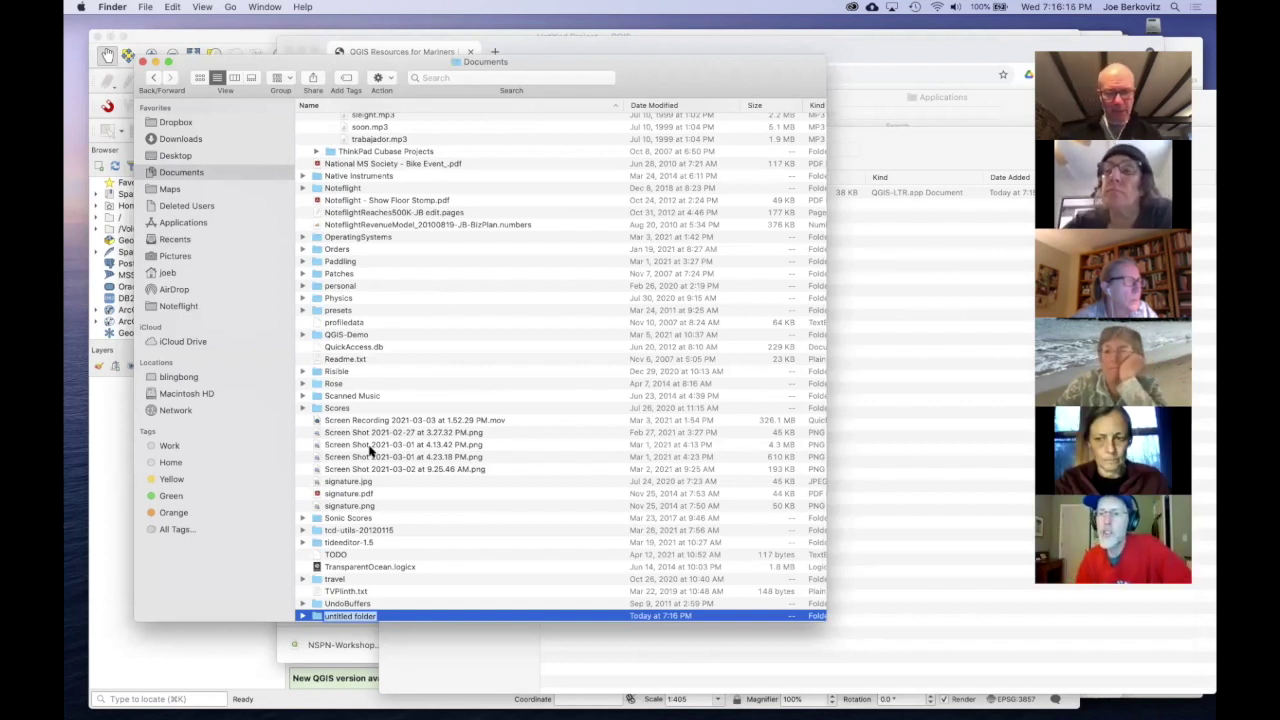
pyautogui.write('Maps')
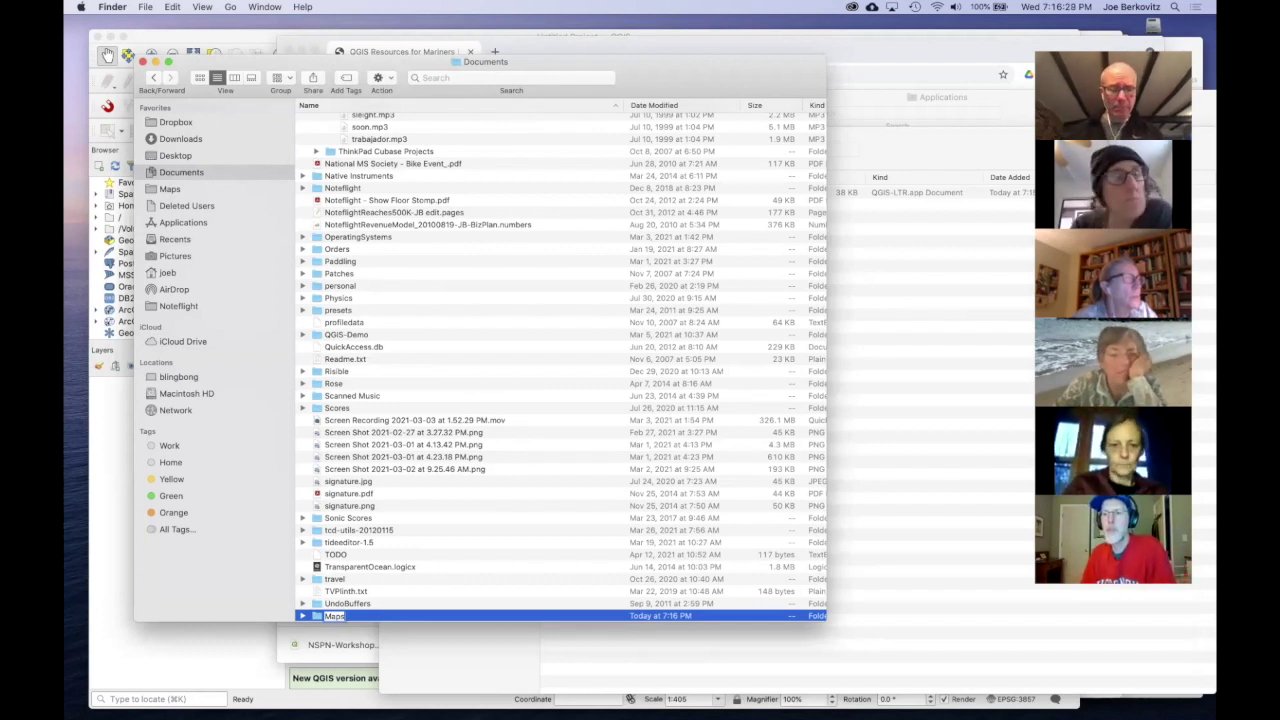
pyautogui.press('Return')
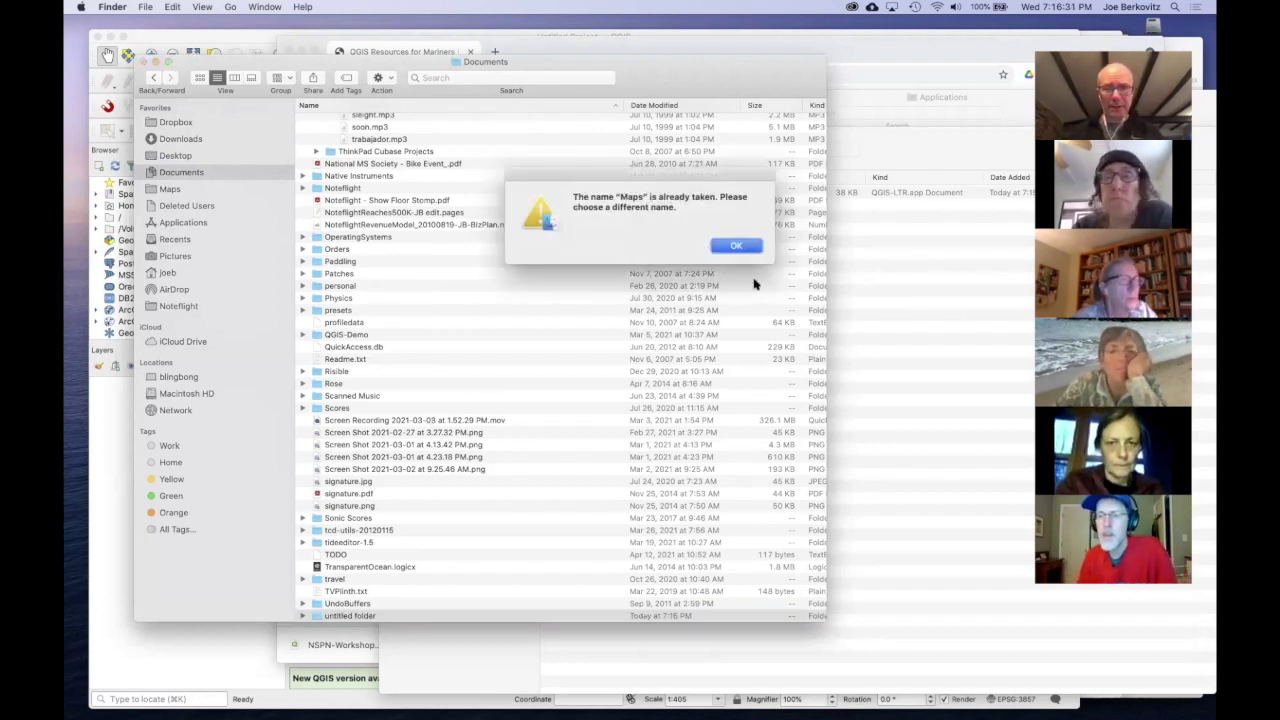
pyautogui.click(739, 246)
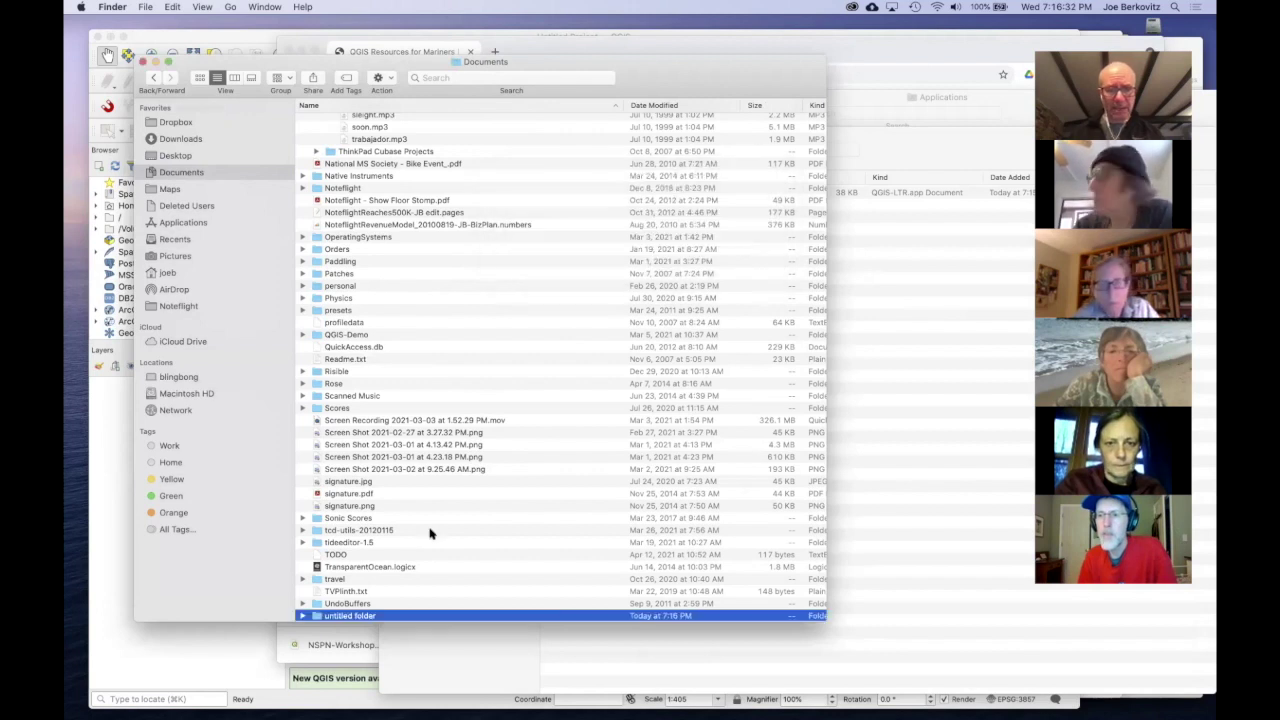
# Step: Name the new folder 'Workshop Project' and open it
pyautogui.click(341, 616)
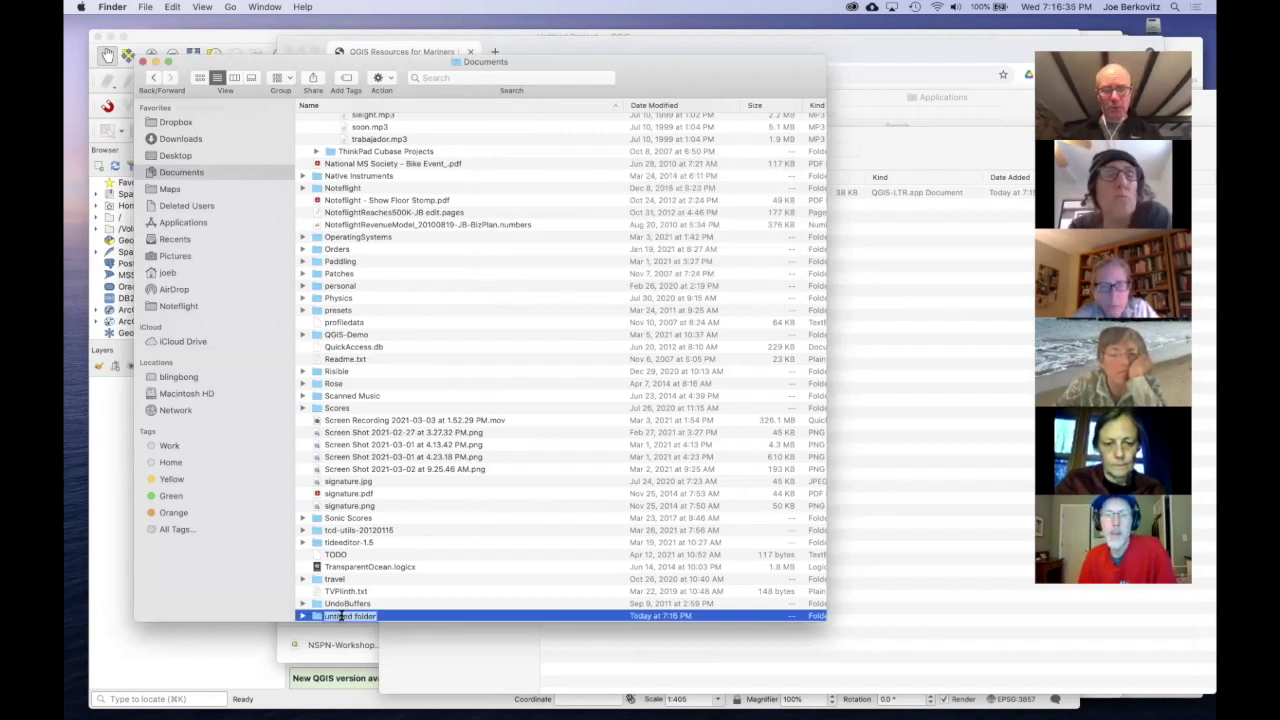
pyautogui.write('Wor')
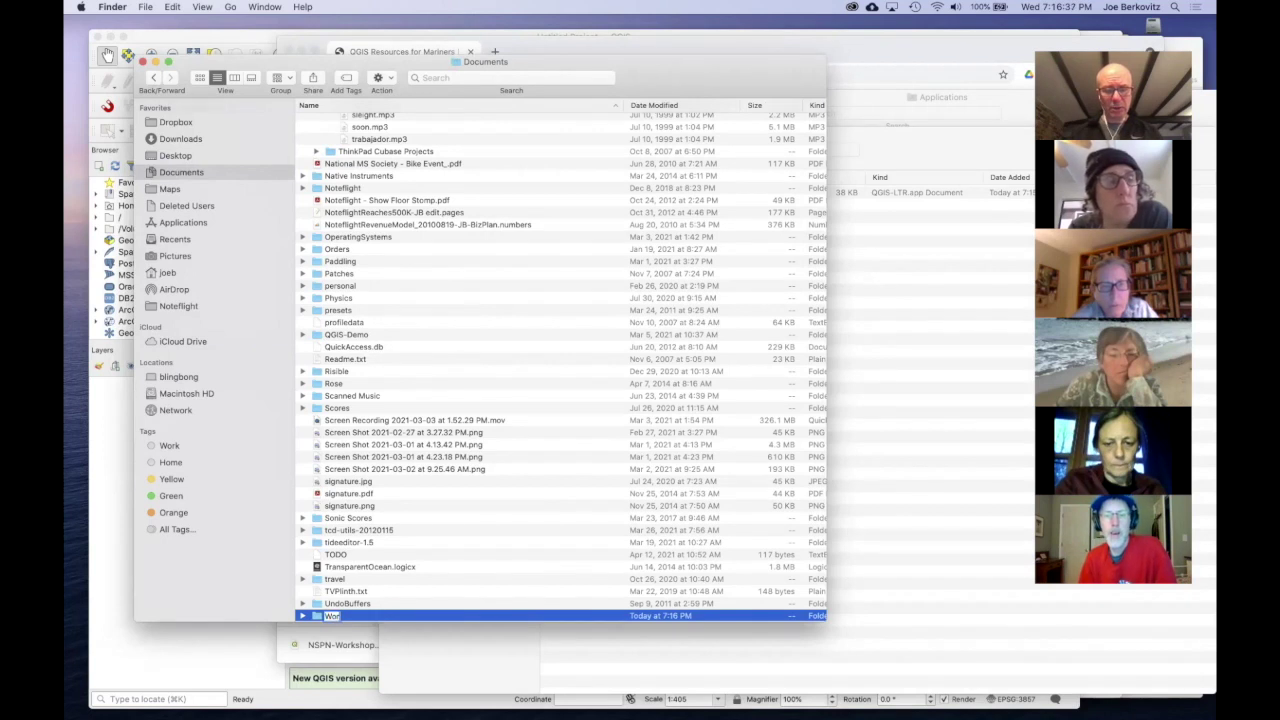
pyautogui.write('kshop Project')
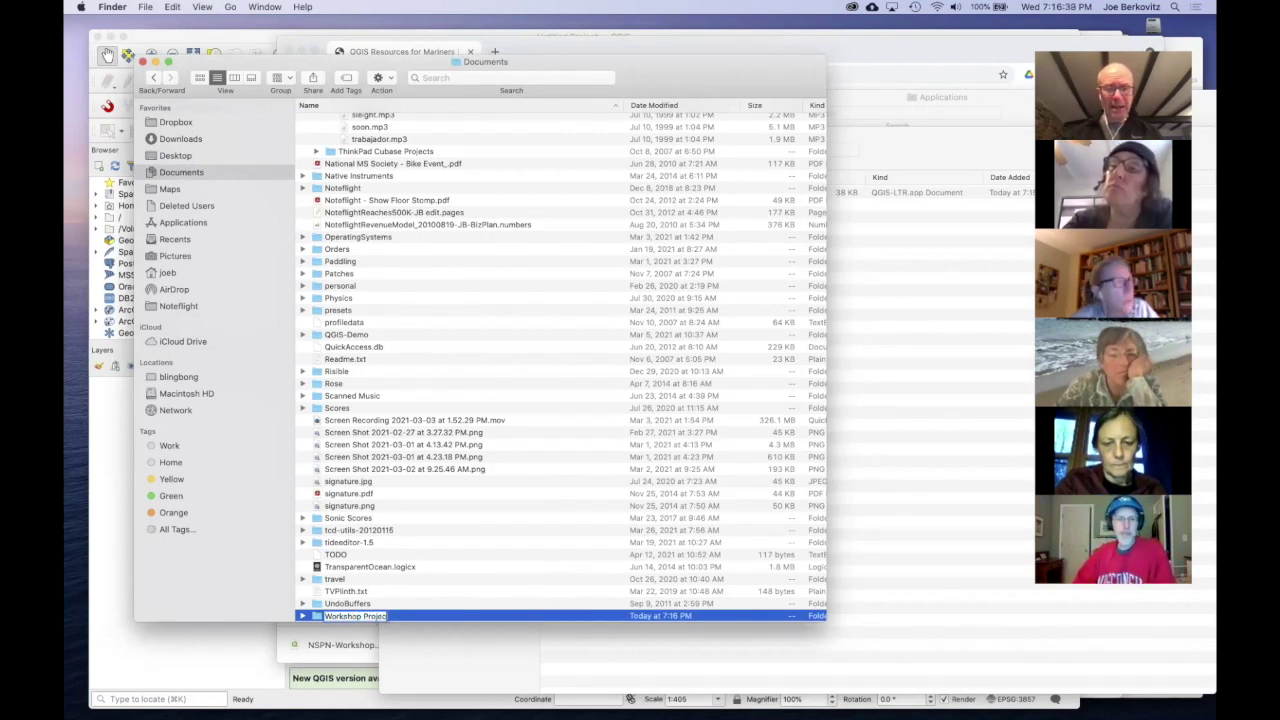
pyautogui.press('Return')
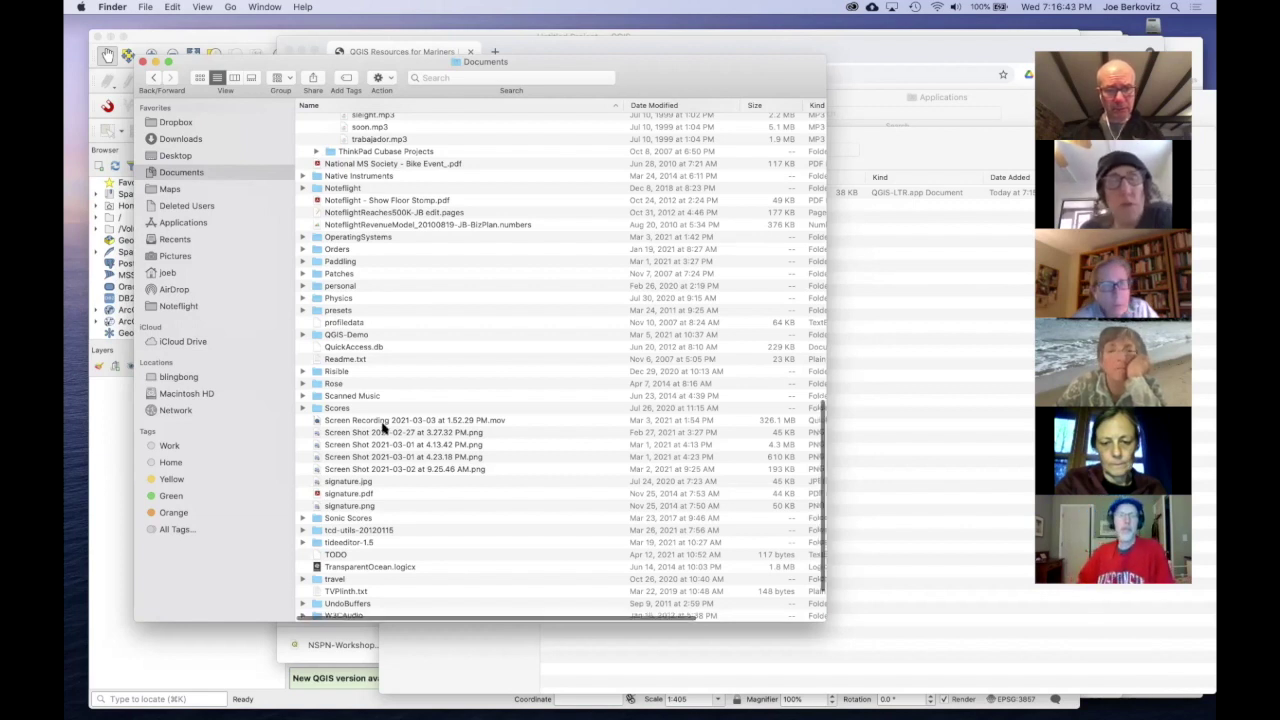
pyautogui.scroll(-5, 380, 423)
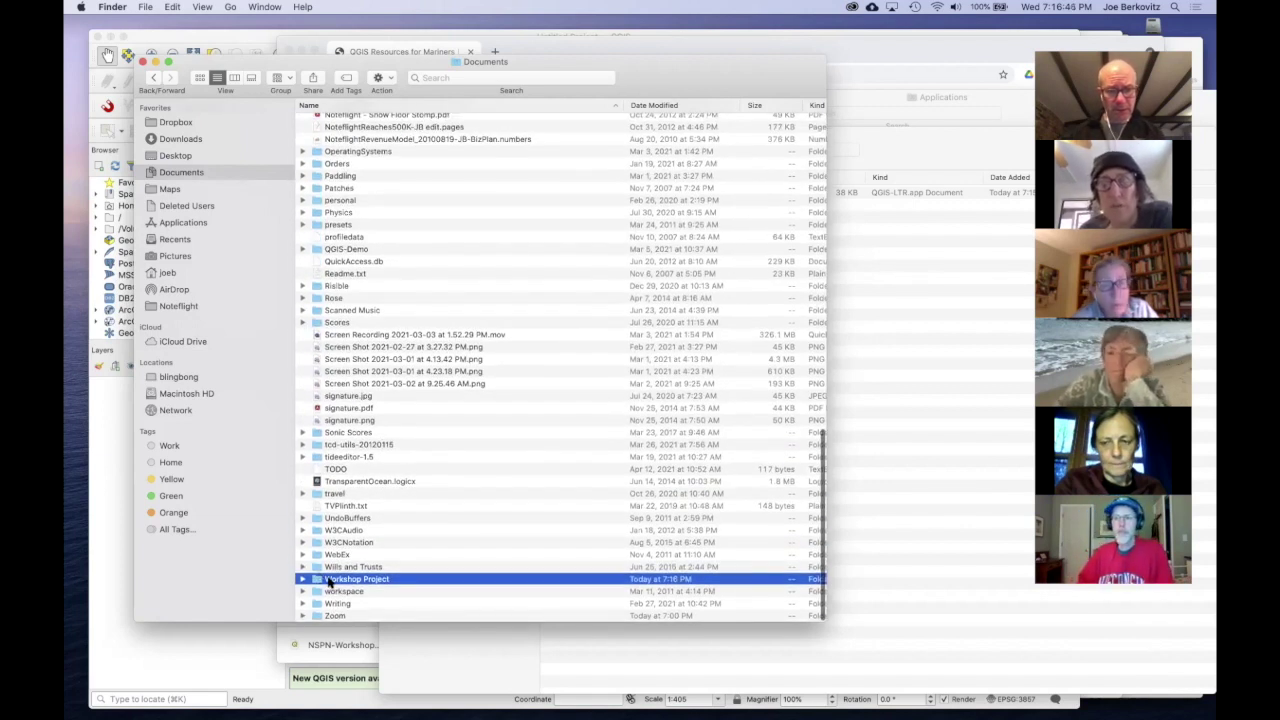
pyautogui.doubleClick(329, 580)
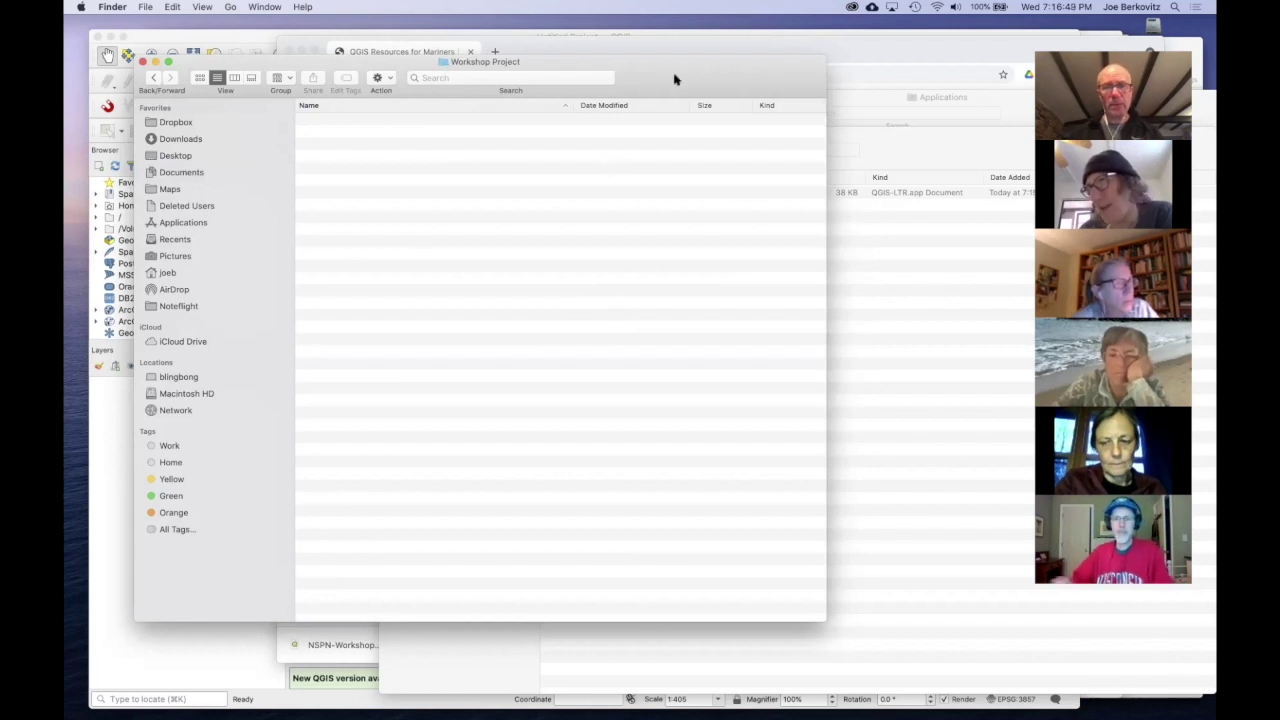
# Step: Move NSPN-Workshop-Template-2.qgz from Downloads into Workshop Project and open it in QGIS
pyautogui.moveTo(672, 103); pyautogui.dragTo(742, 266)
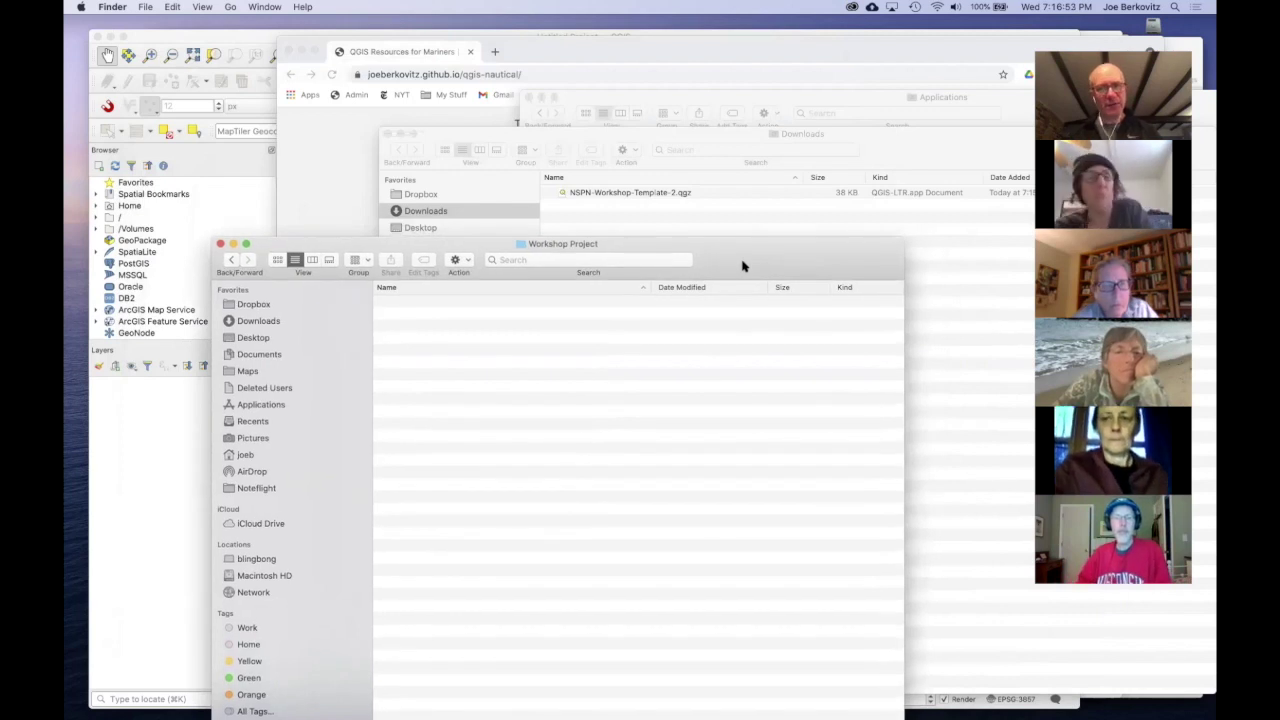
pyautogui.moveTo(735, 138); pyautogui.dragTo(845, 73)
pyautogui.click(745, 130)
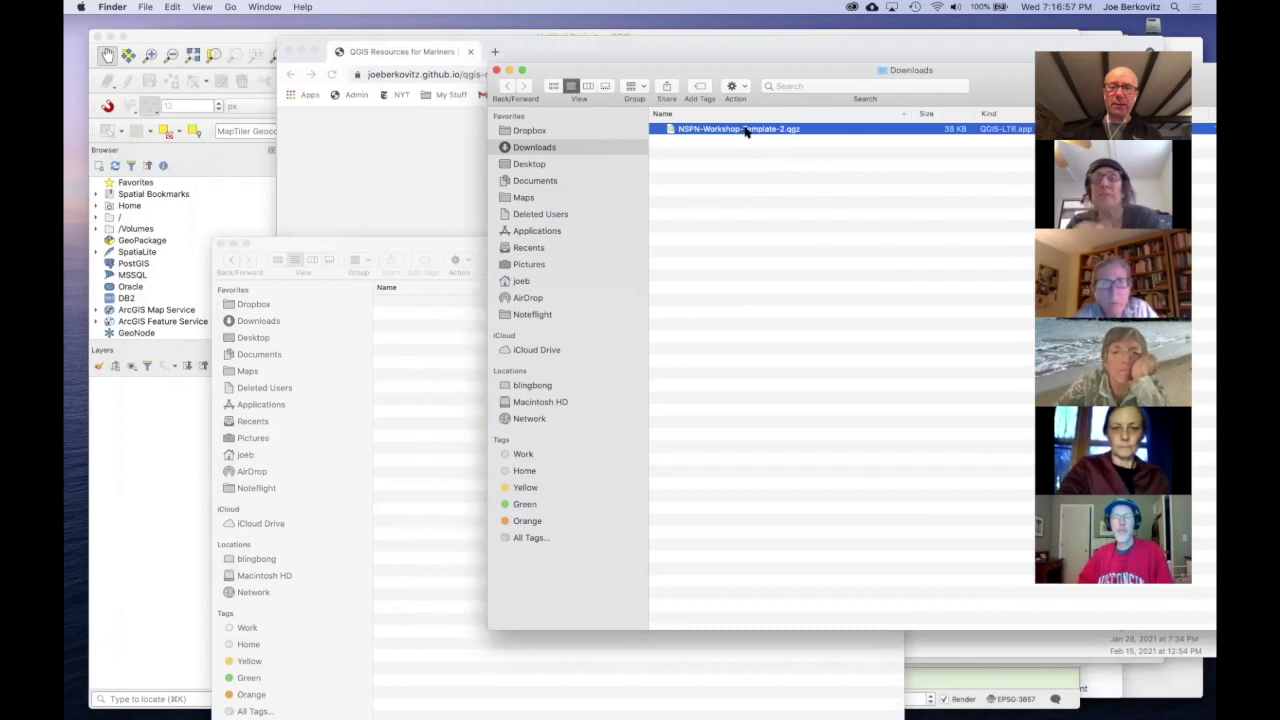
pyautogui.moveTo(785, 75)
pyautogui.mouseDown()
pyautogui.moveTo(668, 90)
pyautogui.moveTo(806, 87)
pyautogui.mouseUp()
pyautogui.moveTo(720, 141); pyautogui.dragTo(443, 397)
pyautogui.click(432, 247)
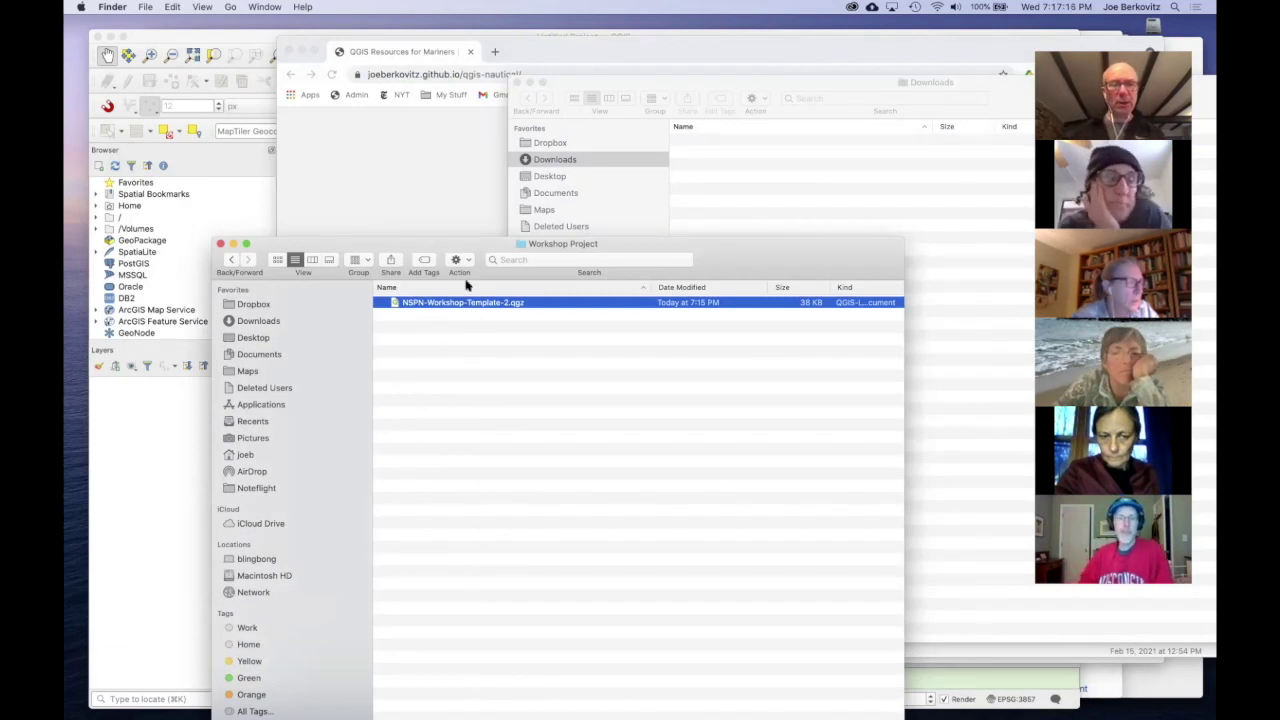
pyautogui.moveTo(458, 248); pyautogui.dragTo(700, 137)
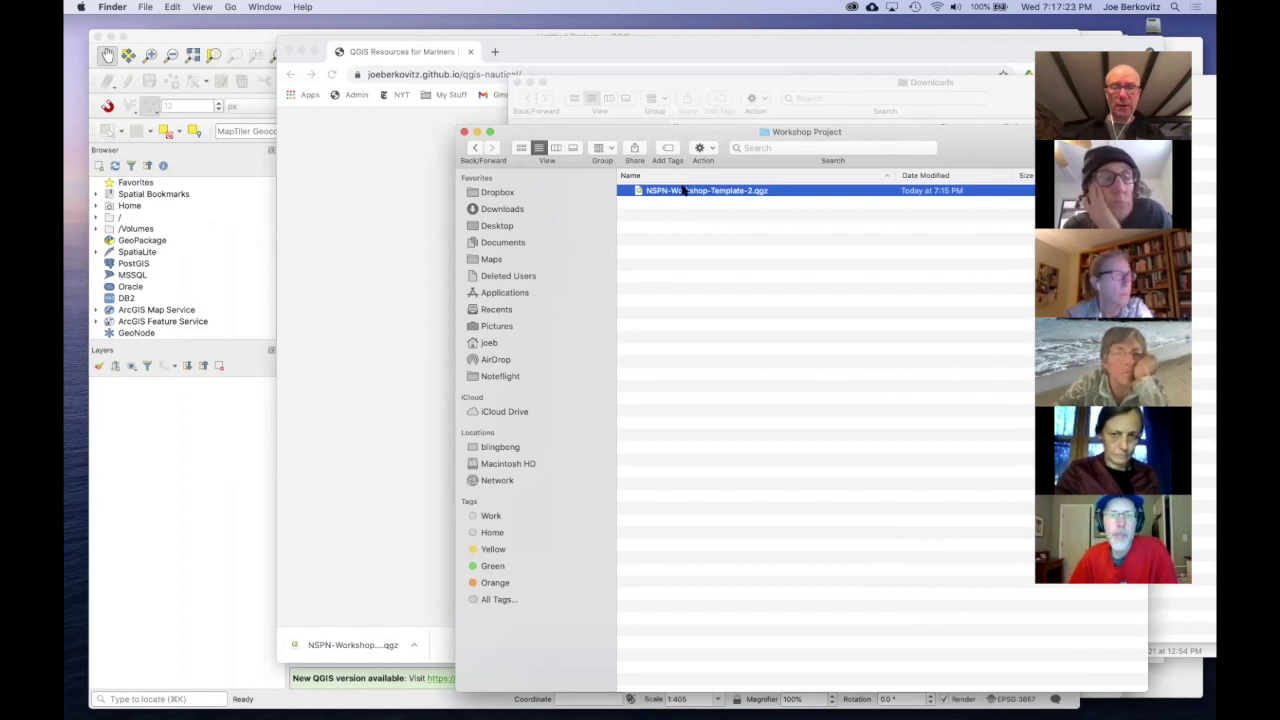
pyautogui.moveTo(656, 198); pyautogui.dragTo(213, 461)
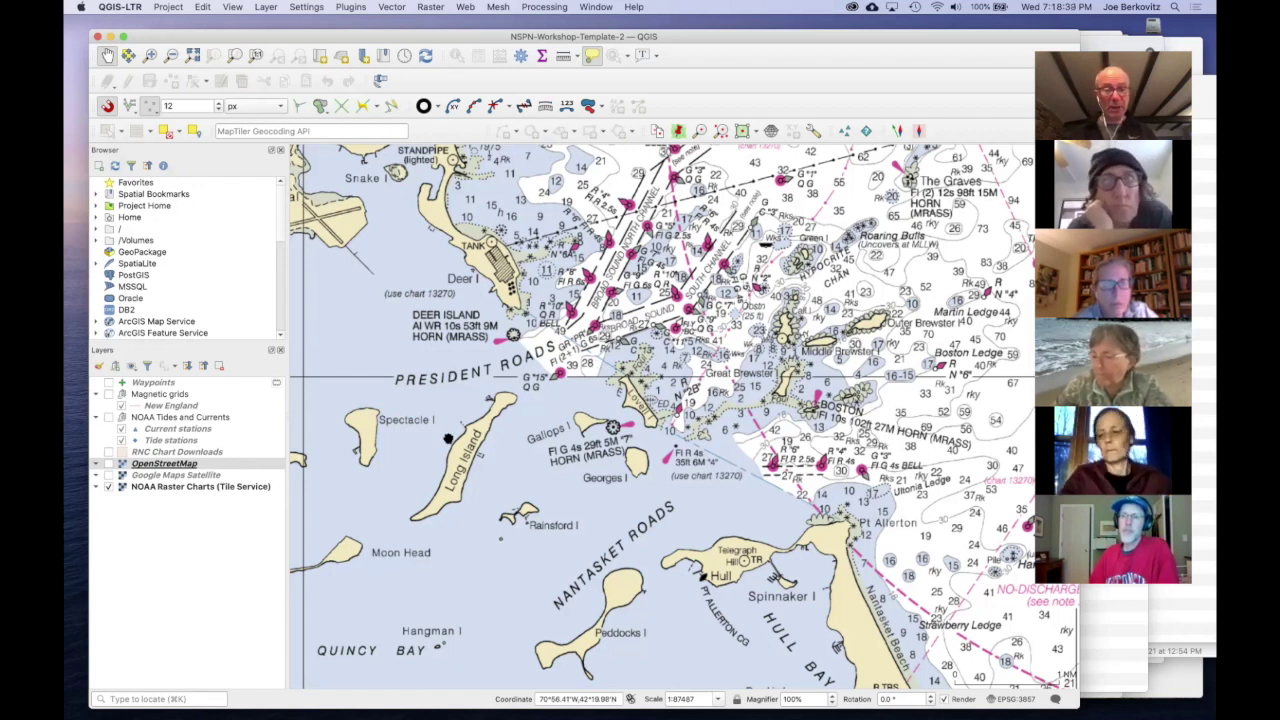
# Step: Preview Google Maps Satellite and OpenStreetMap, then turn on Magnetic grids over the NOAA chart
pyautogui.click(108, 476)
pyautogui.click(108, 476)
pyautogui.click(108, 464)
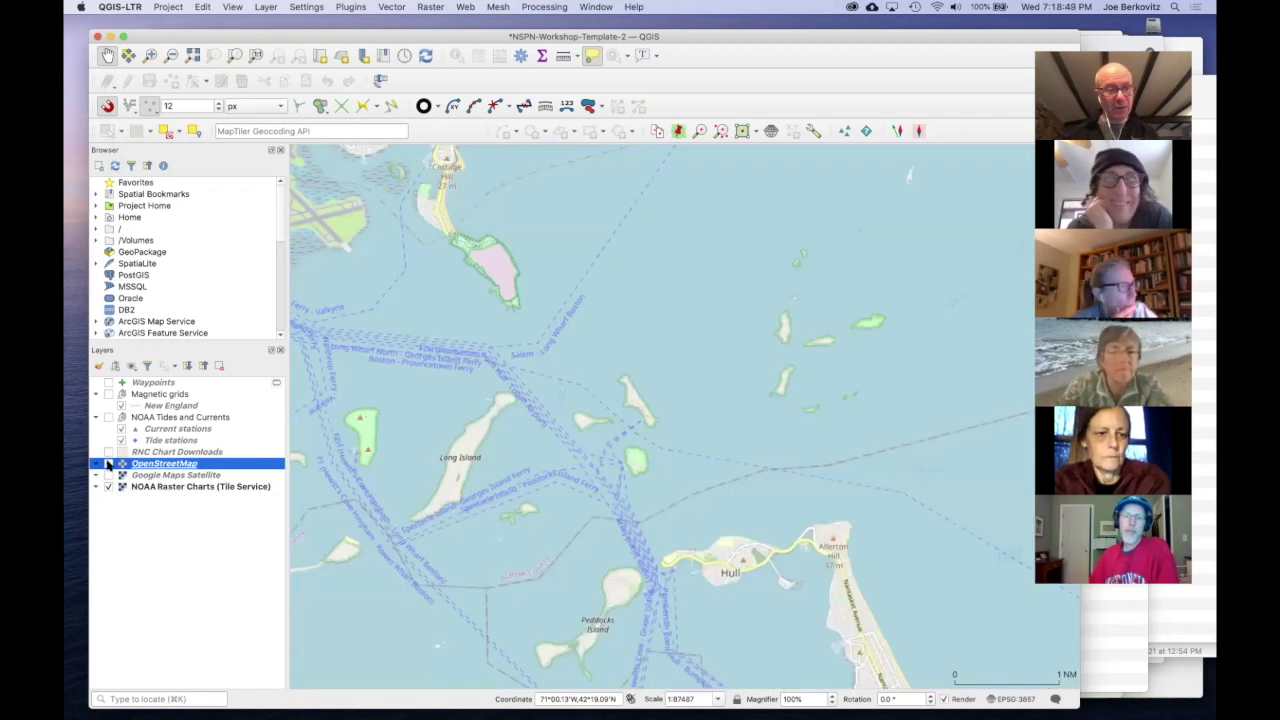
pyautogui.click(108, 464)
pyautogui.click(110, 395)
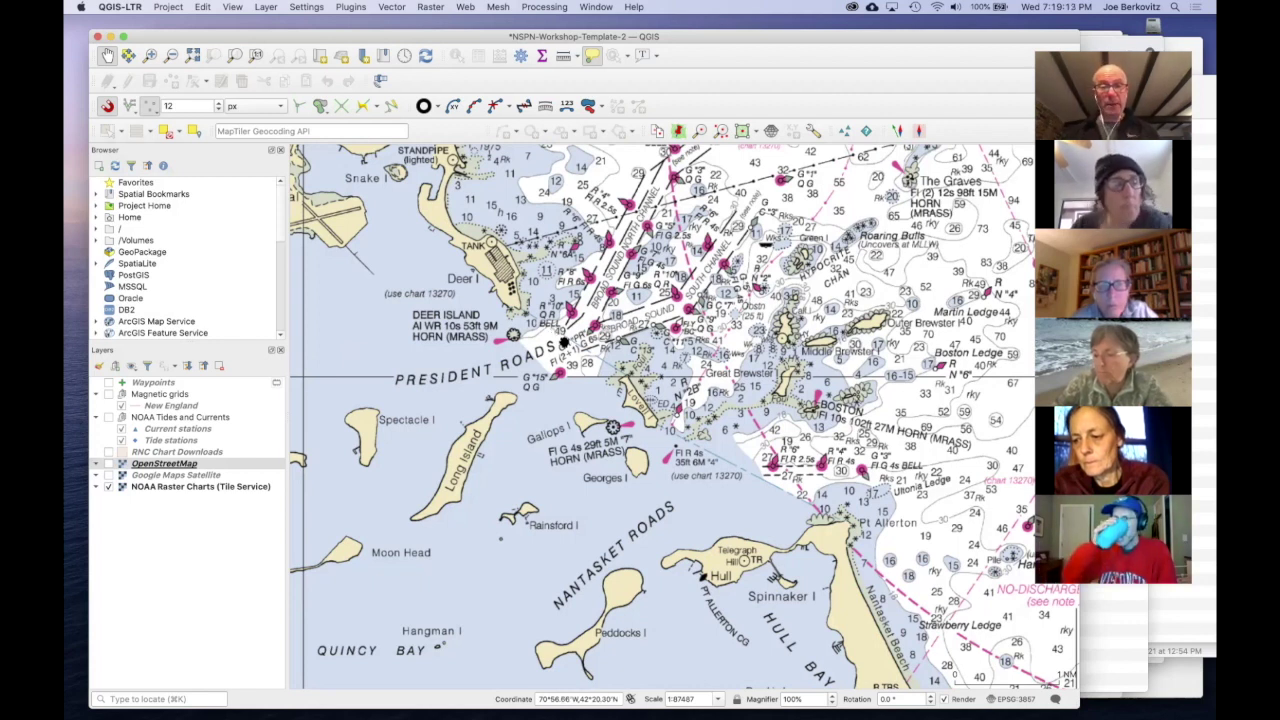
# Step: Pan the NOAA chart north from Broad Sound past Cape Ann and Plum Island to York River
pyautogui.moveTo(611, 278); pyautogui.dragTo(564, 430)
pyautogui.moveTo(700, 190); pyautogui.dragTo(589, 519)
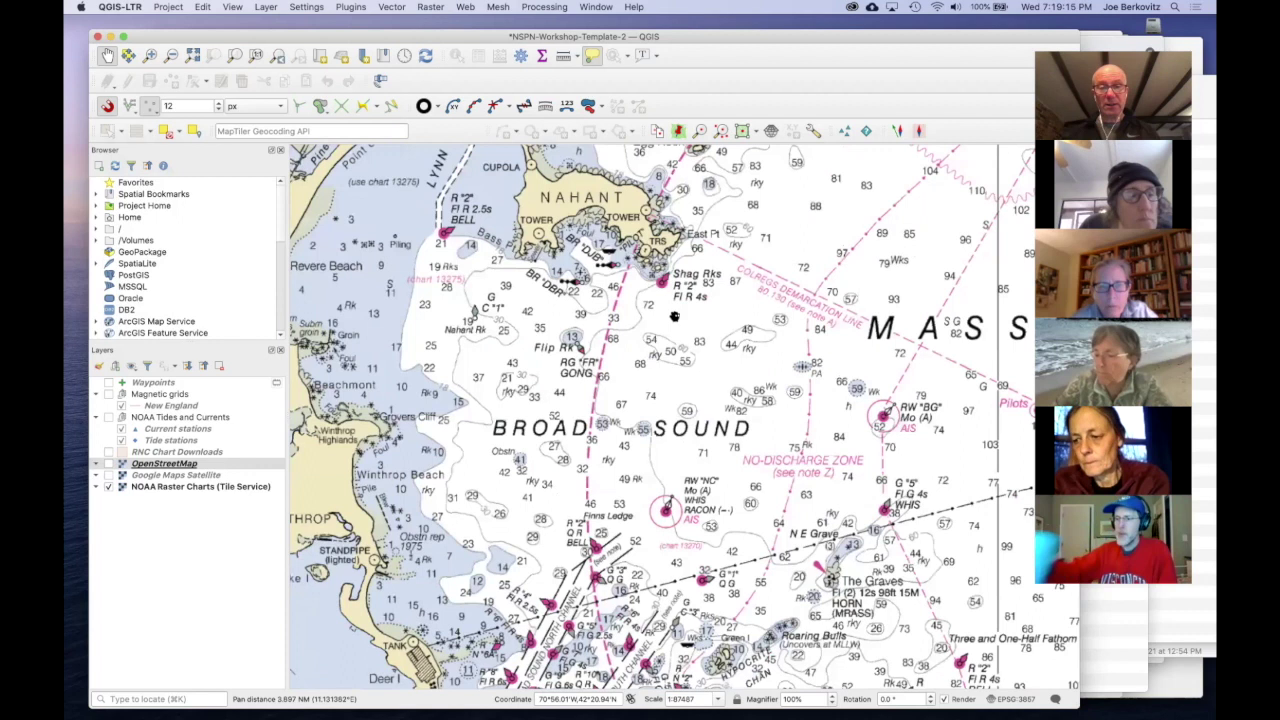
pyautogui.moveTo(594, 178); pyautogui.dragTo(660, 437)
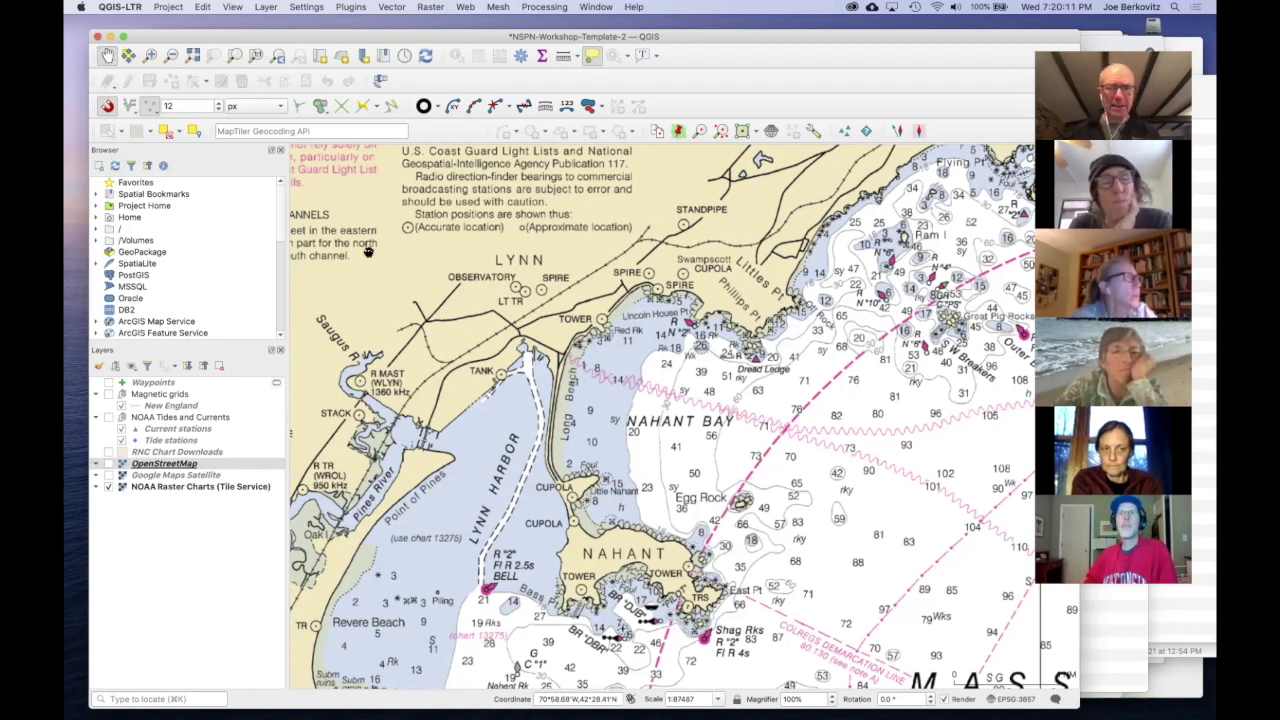
pyautogui.moveTo(411, 408); pyautogui.dragTo(646, 290)
pyautogui.moveTo(850, 200); pyautogui.dragTo(306, 569)
pyautogui.moveTo(760, 200); pyautogui.dragTo(533, 612)
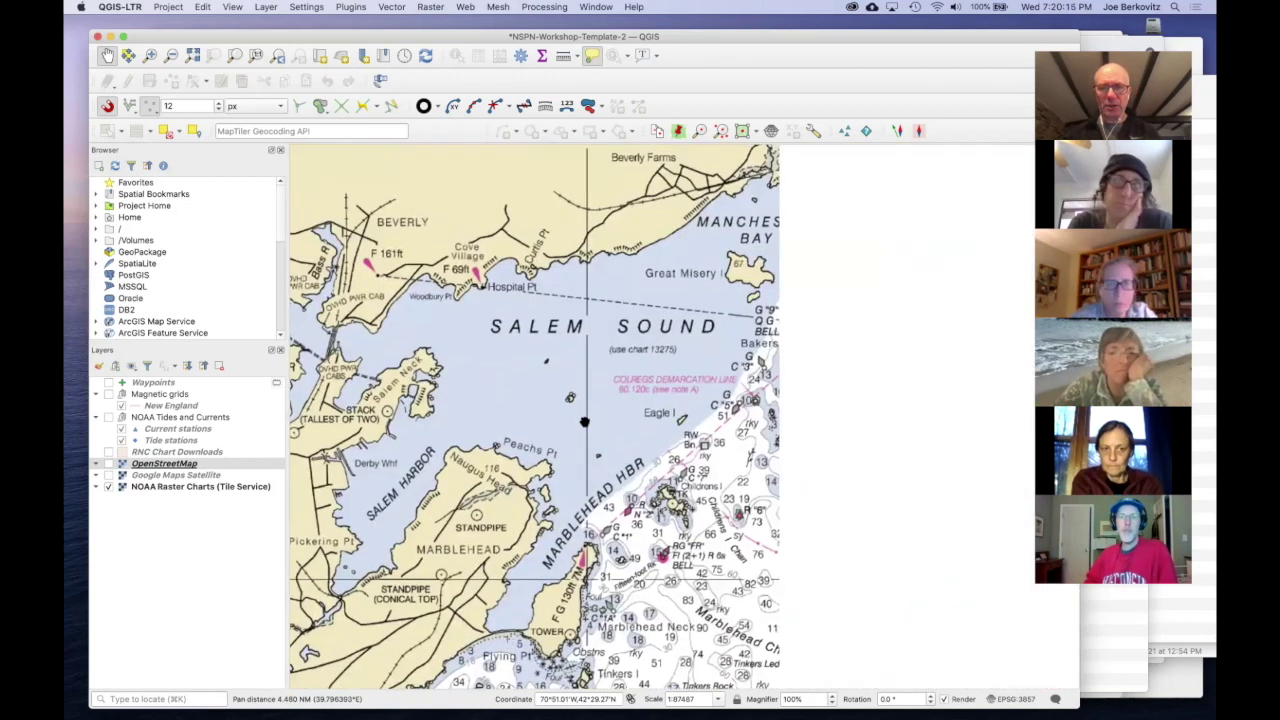
pyautogui.moveTo(800, 200); pyautogui.dragTo(540, 468)
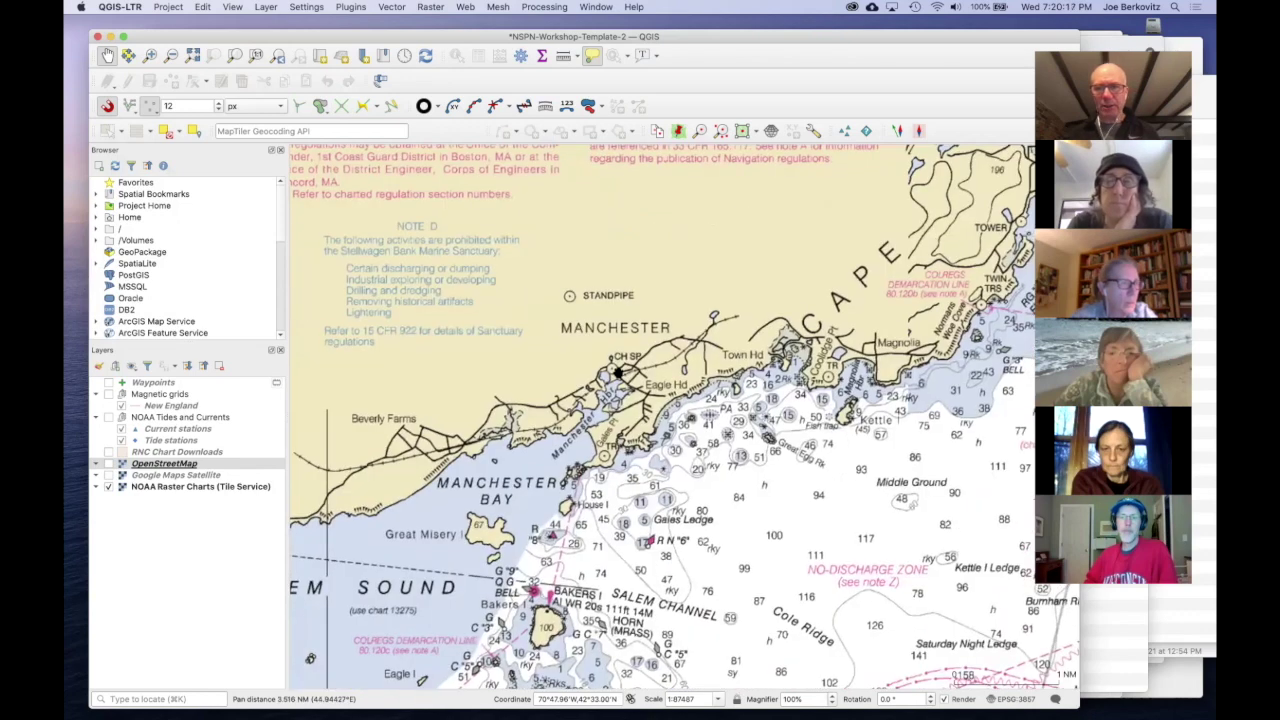
pyautogui.moveTo(725, 271); pyautogui.dragTo(420, 403)
pyautogui.moveTo(520, 300); pyautogui.dragTo(470, 380)
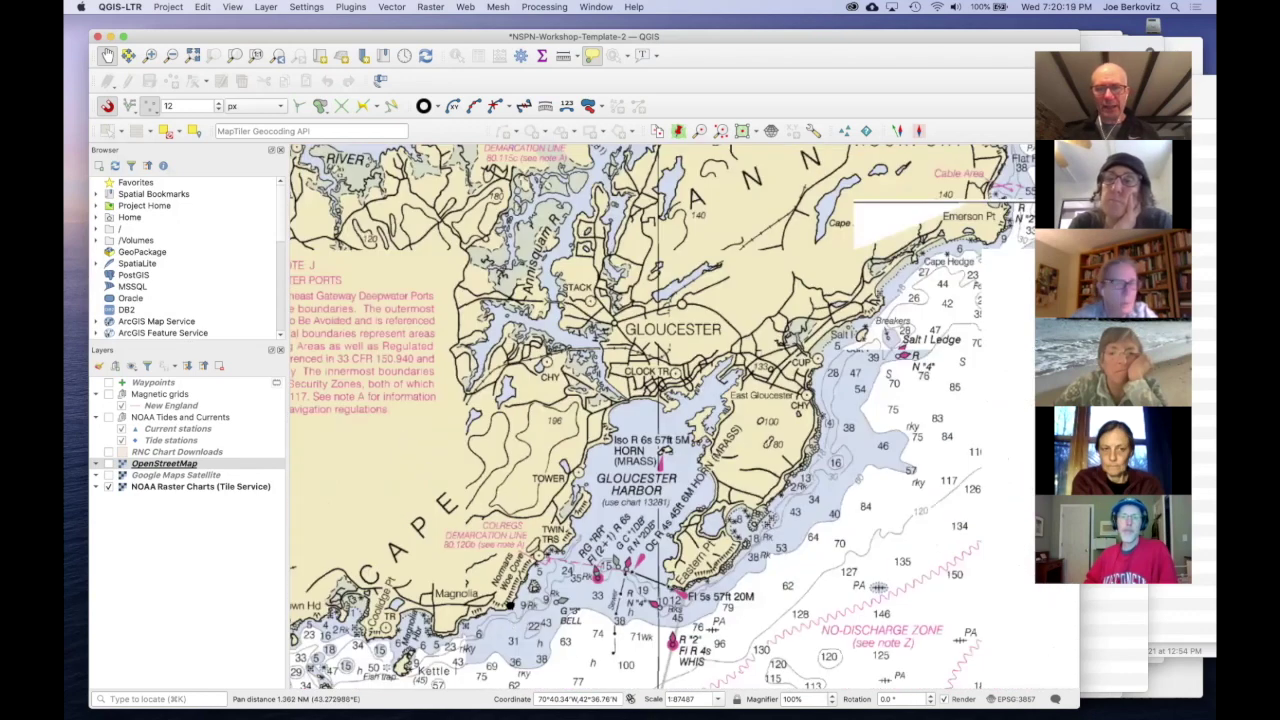
pyautogui.moveTo(538, 150); pyautogui.dragTo(490, 455)
pyautogui.moveTo(290, 153); pyautogui.dragTo(520, 303)
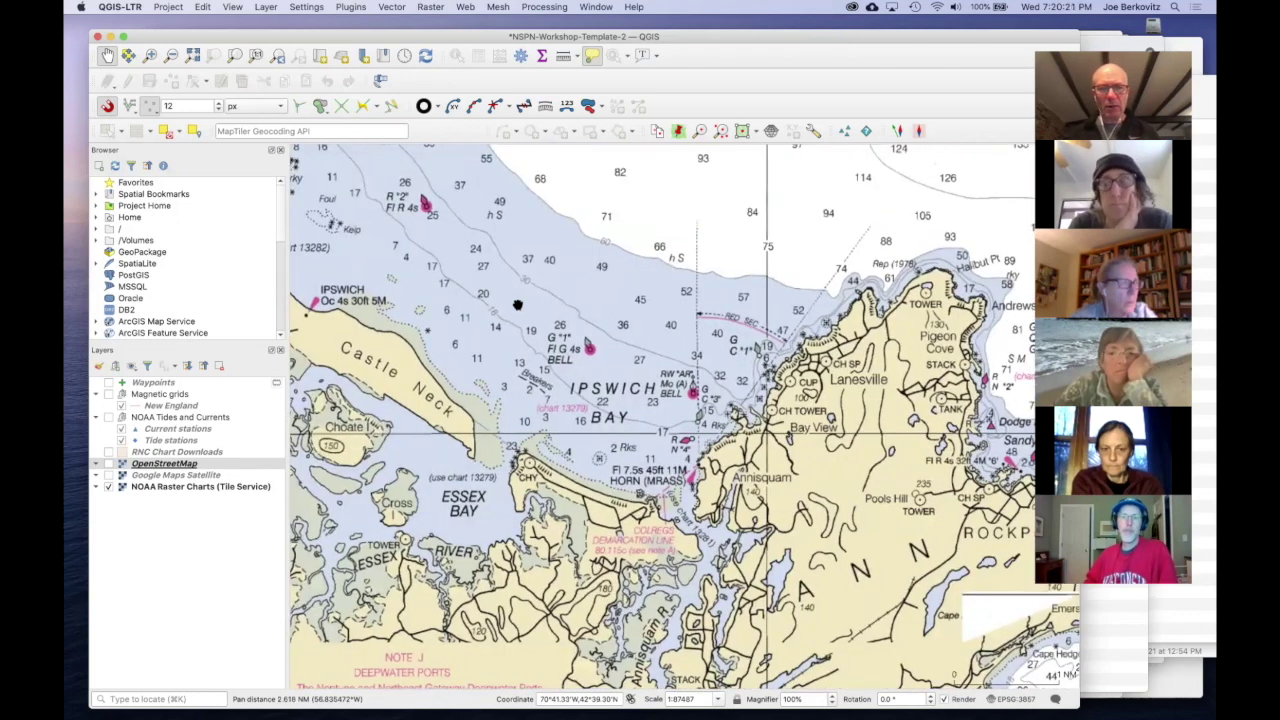
pyautogui.moveTo(458, 262); pyautogui.dragTo(716, 234)
pyautogui.moveTo(566, 148); pyautogui.dragTo(558, 268)
pyautogui.moveTo(481, 276); pyautogui.dragTo(693, 444)
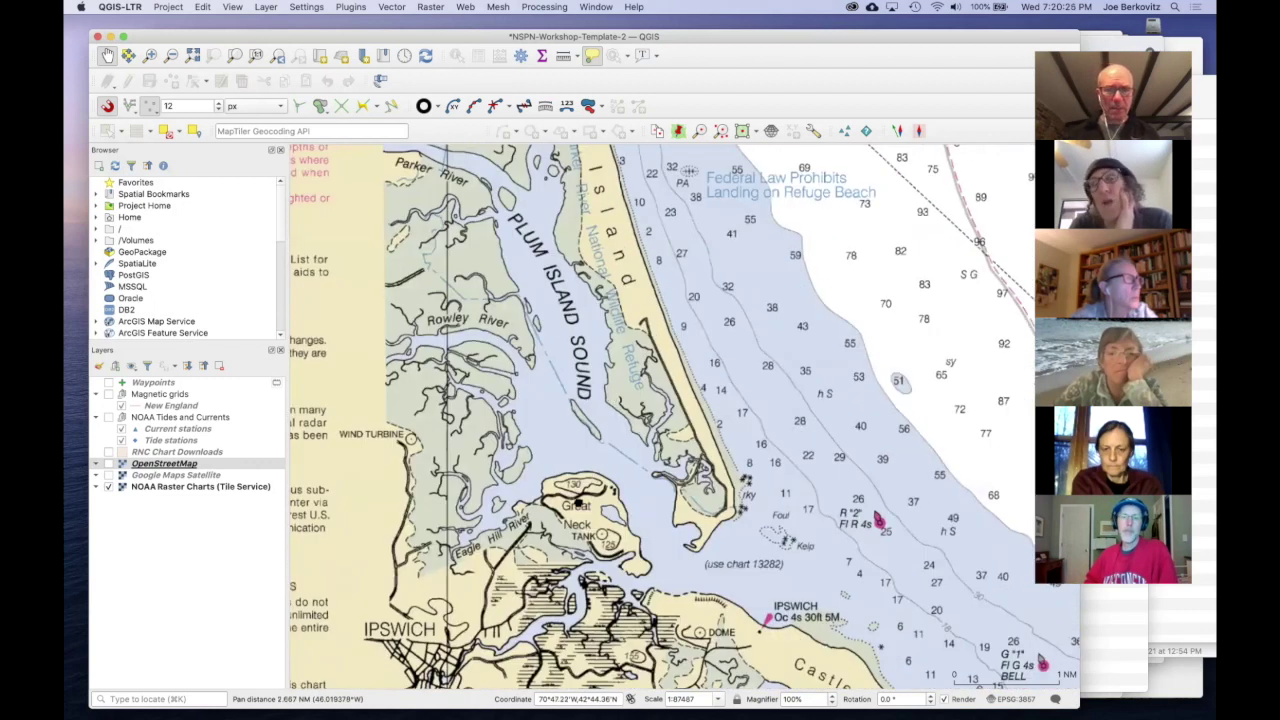
pyautogui.moveTo(579, 504); pyautogui.dragTo(260, 642)
pyautogui.moveTo(382, 204); pyautogui.dragTo(571, 424)
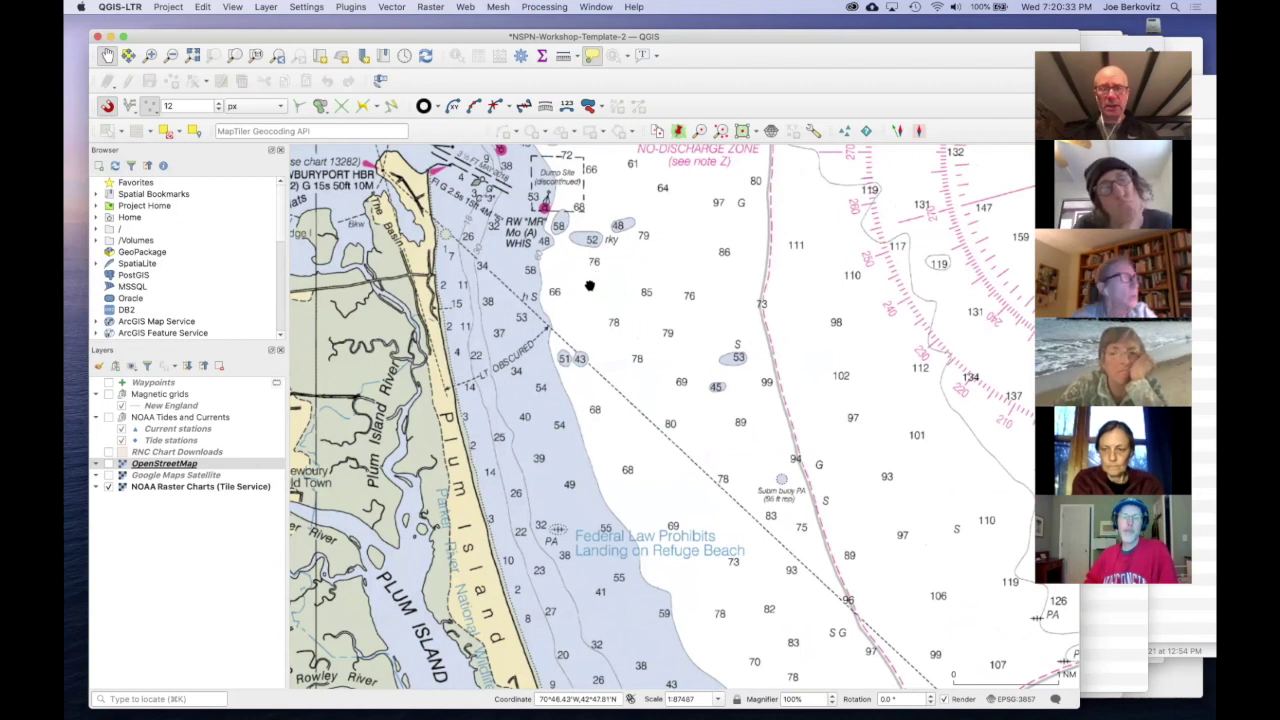
pyautogui.moveTo(589, 286); pyautogui.dragTo(571, 541)
pyautogui.moveTo(436, 179); pyautogui.dragTo(592, 306)
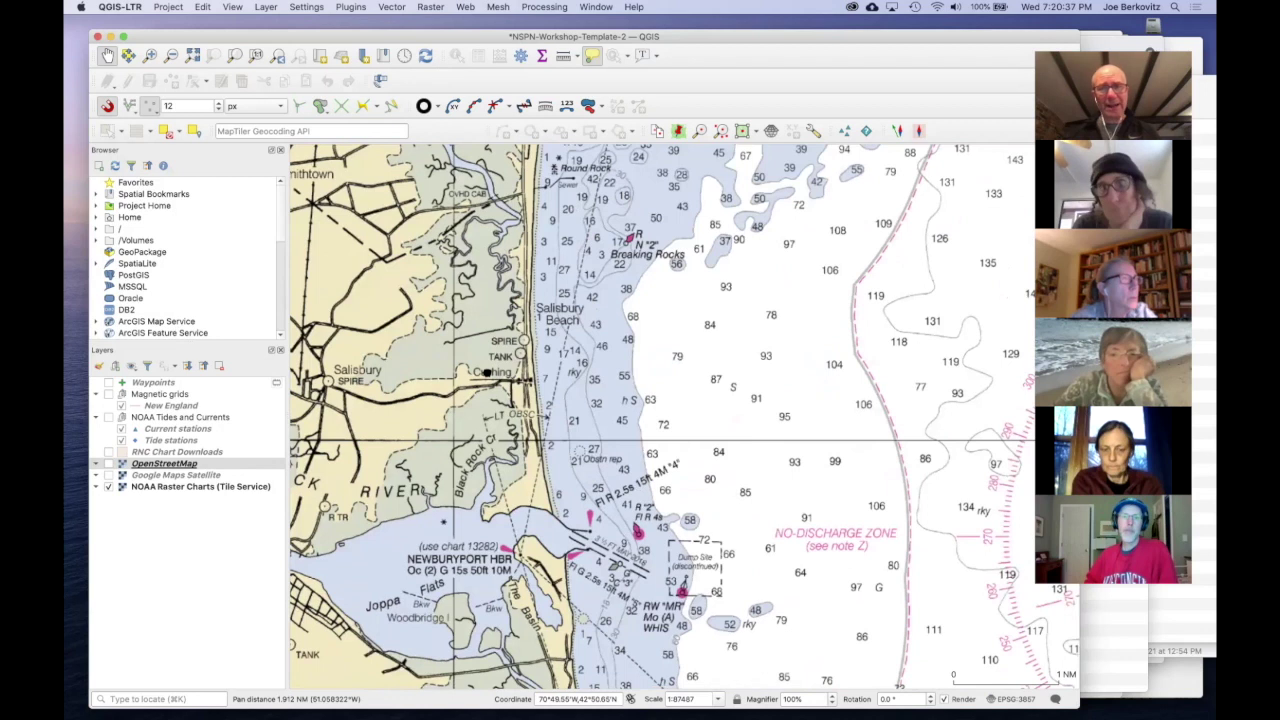
pyautogui.moveTo(894, 484); pyautogui.dragTo(1047, 540)
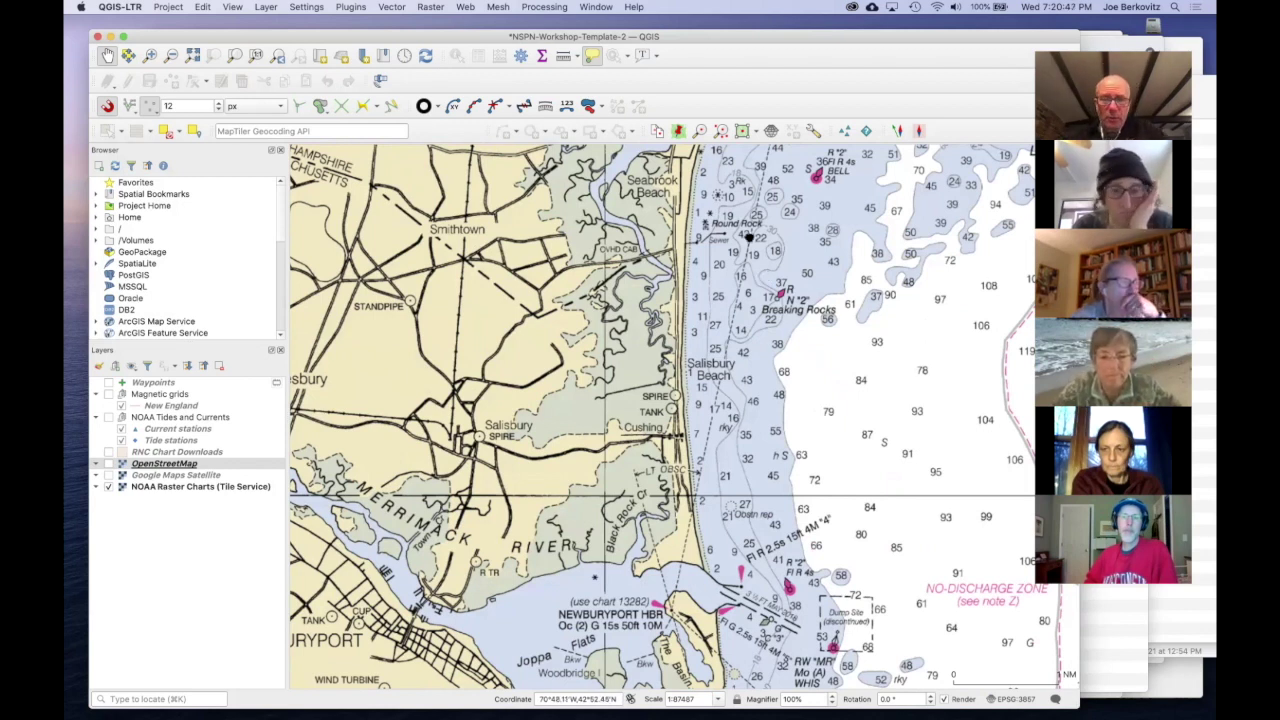
pyautogui.moveTo(750, 238); pyautogui.dragTo(430, 436)
pyautogui.moveTo(643, 294); pyautogui.dragTo(728, 442)
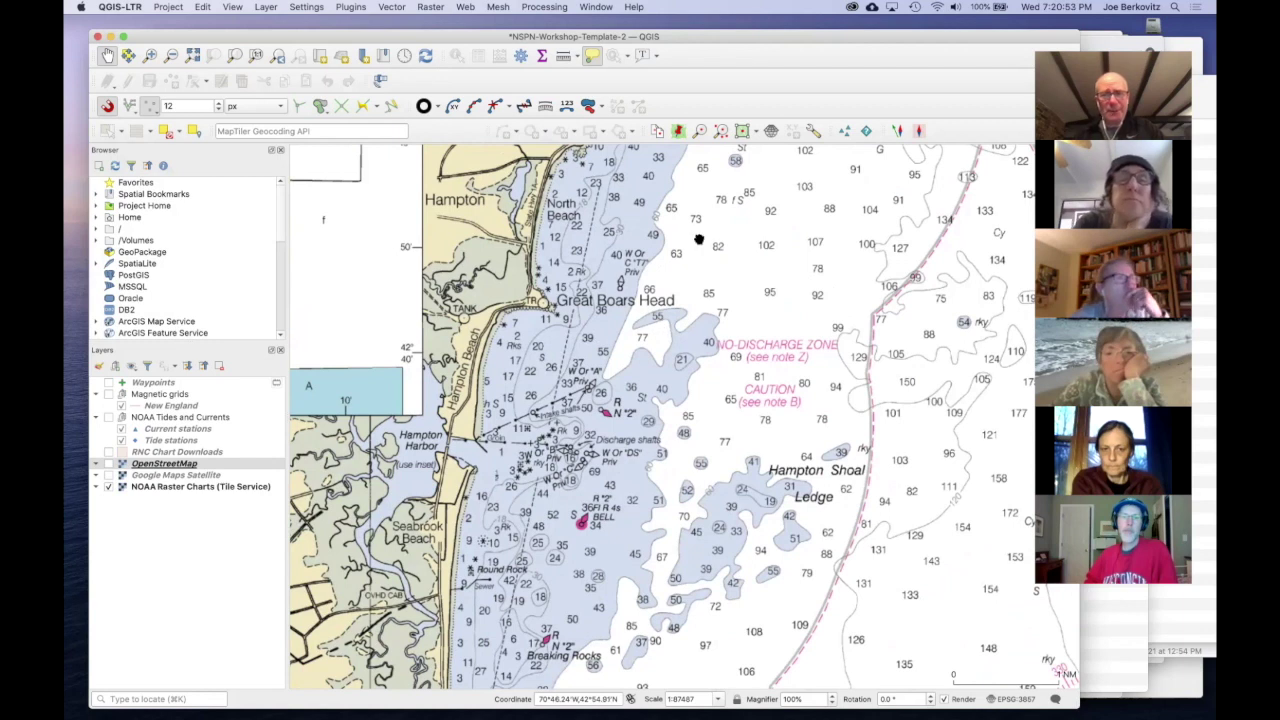
pyautogui.moveTo(604, 332); pyautogui.dragTo(624, 617)
pyautogui.moveTo(578, 357); pyautogui.dragTo(611, 677)
pyautogui.moveTo(715, 400); pyautogui.dragTo(575, 671)
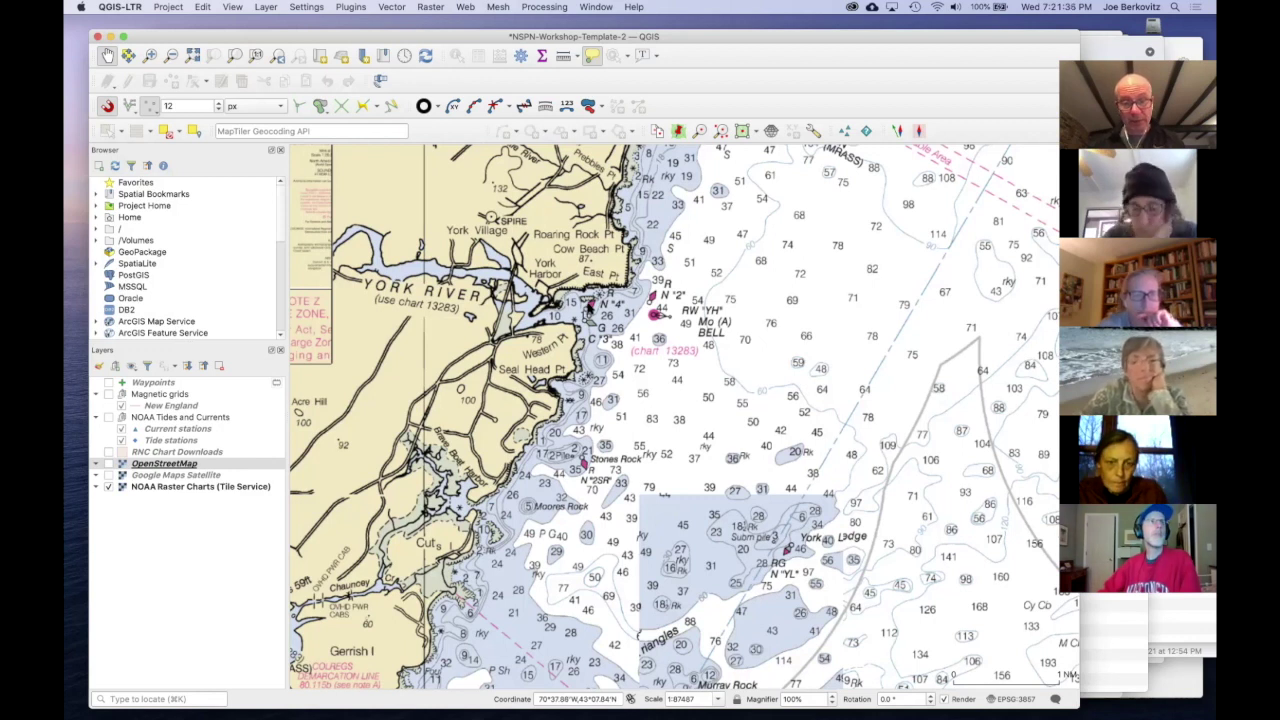
# Step: Zoom in on York Harbor, then zoom out to about 1:543456 covering Newburyport to Ogunquit
pyautogui.scroll(3, 595, 306)
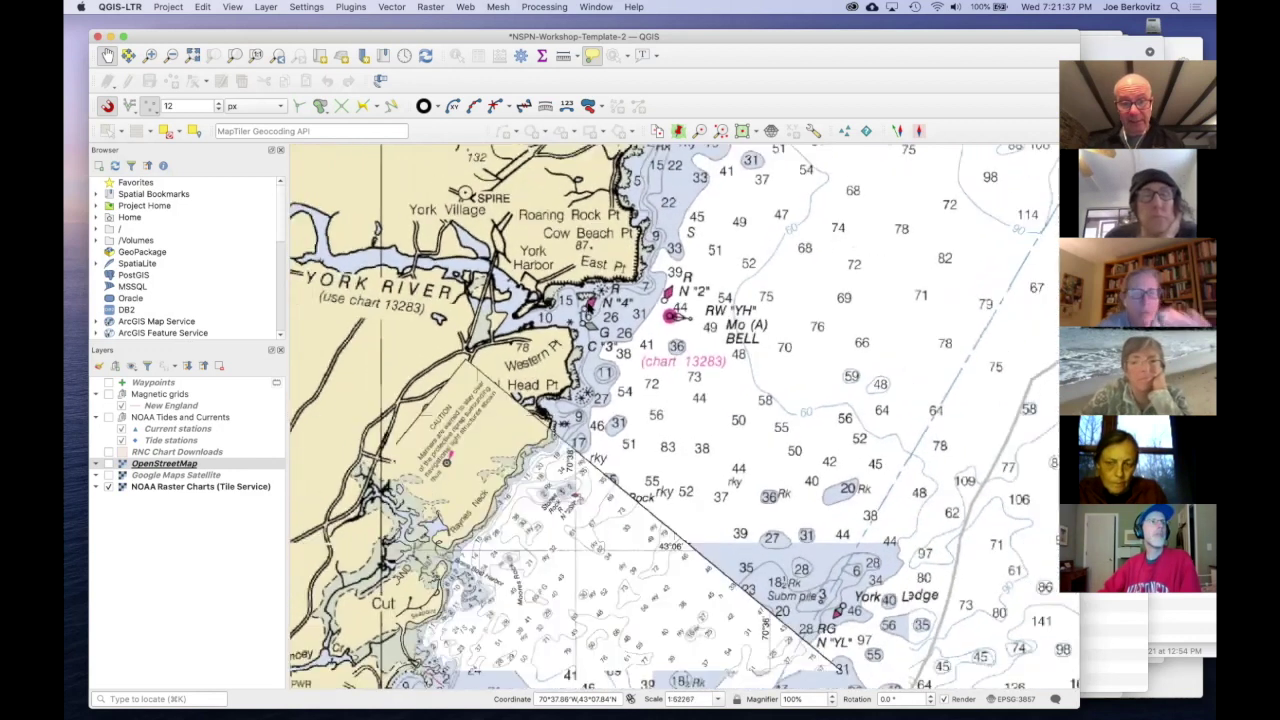
pyautogui.scroll(1, 595, 306)
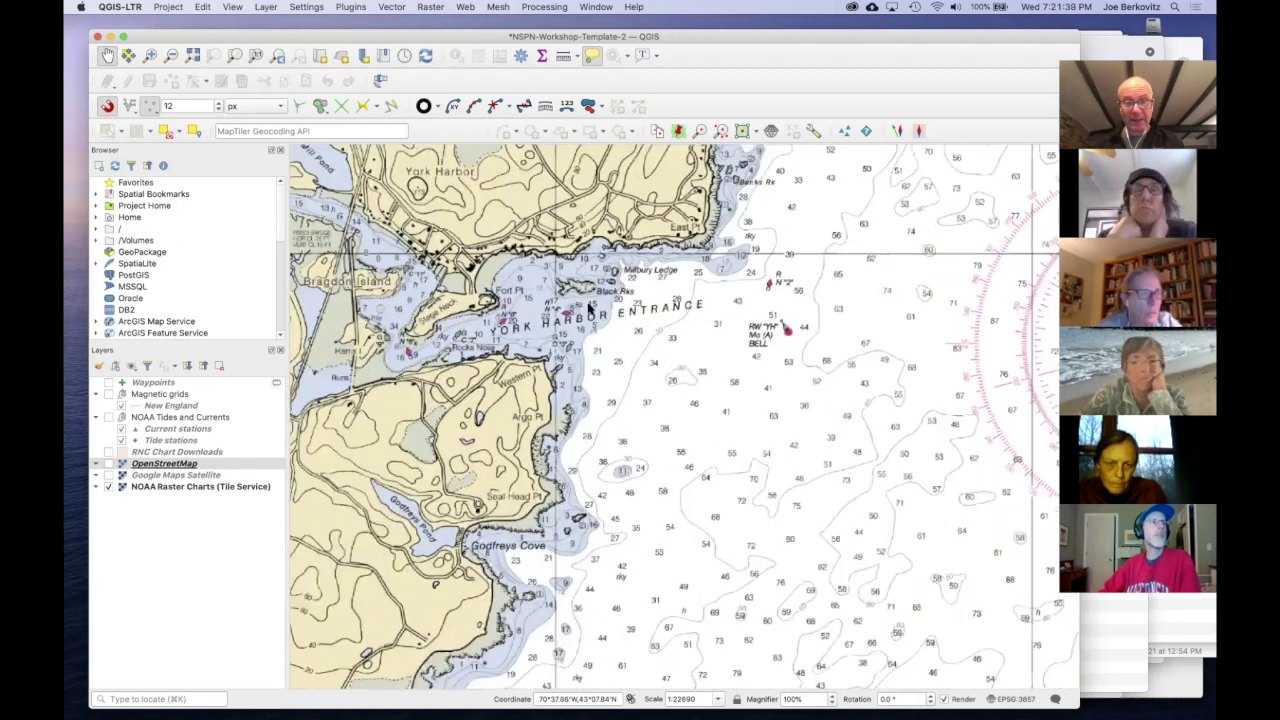
pyautogui.scroll(1, 589, 306)
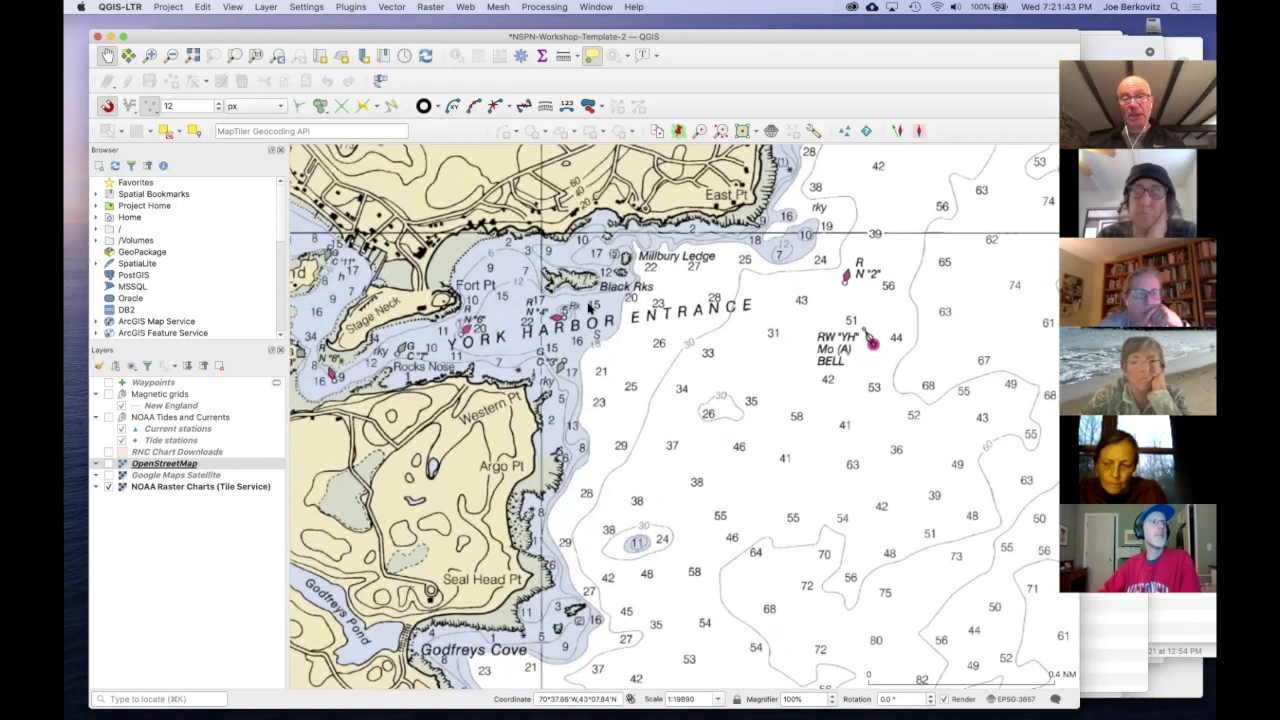
pyautogui.scroll(-3, 589, 308)
pyautogui.scroll(-2, 589, 308)
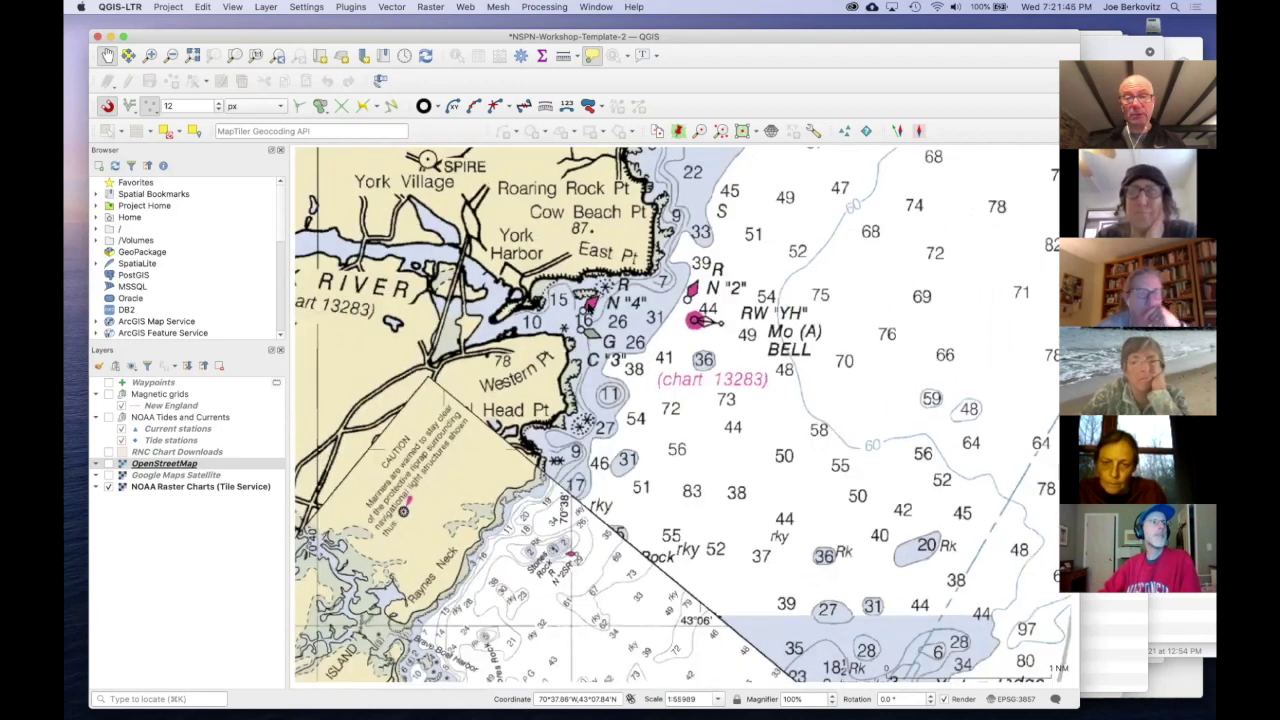
pyautogui.scroll(-2, 589, 308)
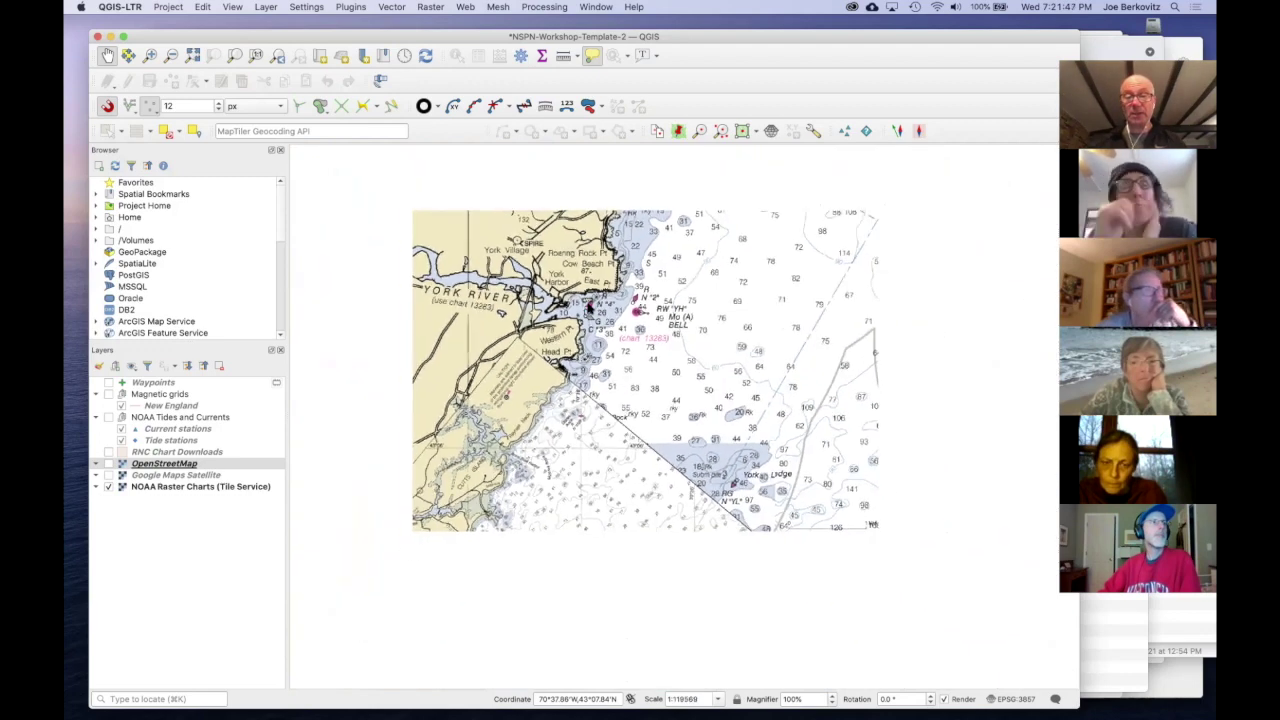
pyautogui.scroll(-1, 589, 308)
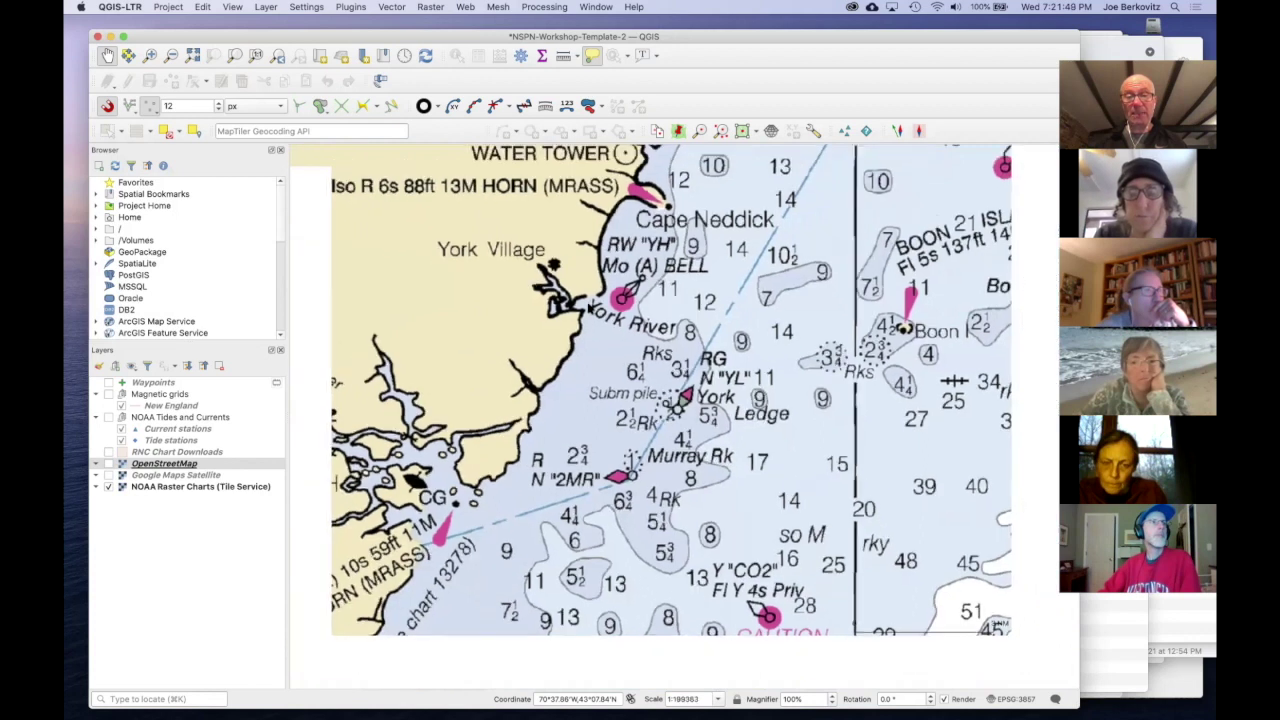
pyautogui.scroll(-1, 588, 306)
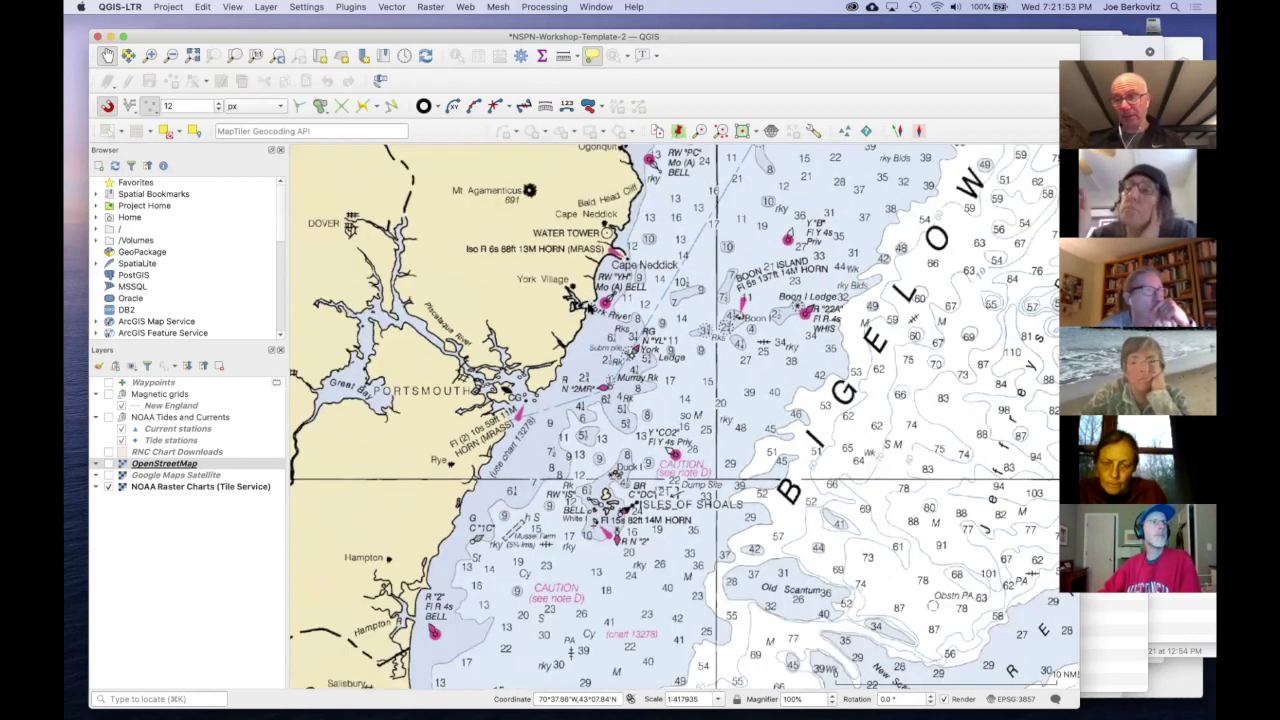
pyautogui.scroll(-1, 588, 306)
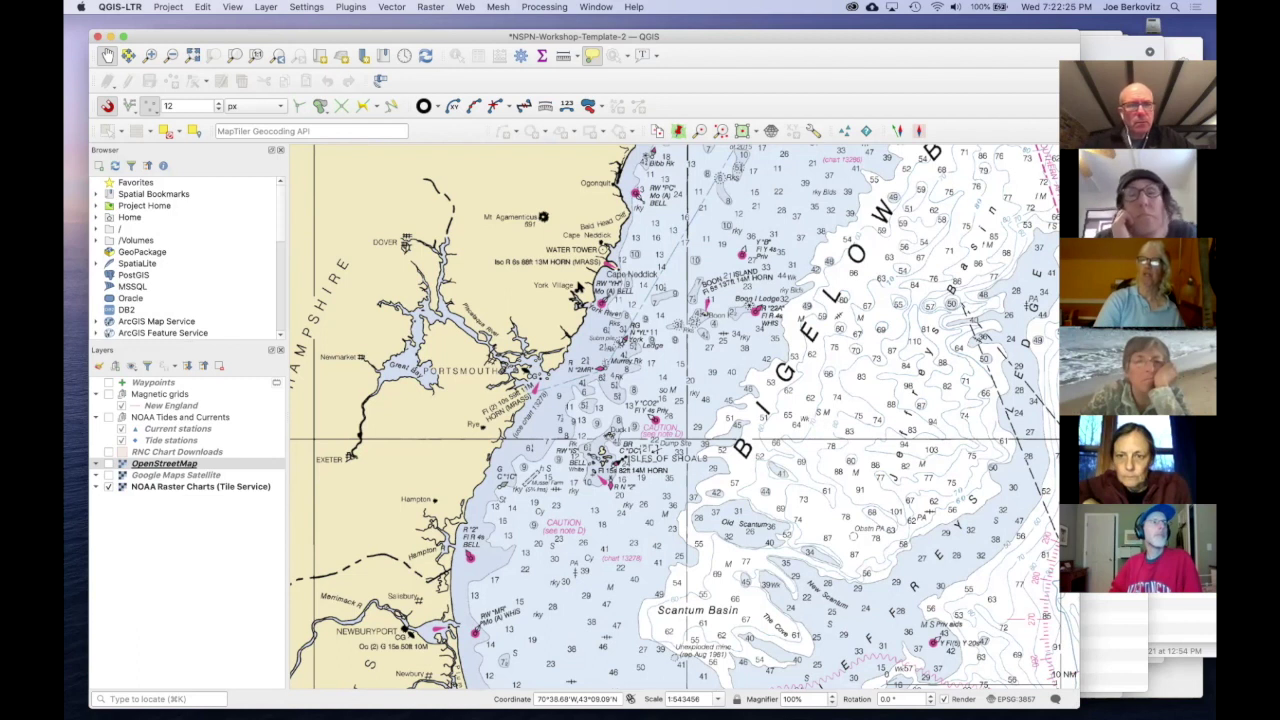
pyautogui.click(150, 57)
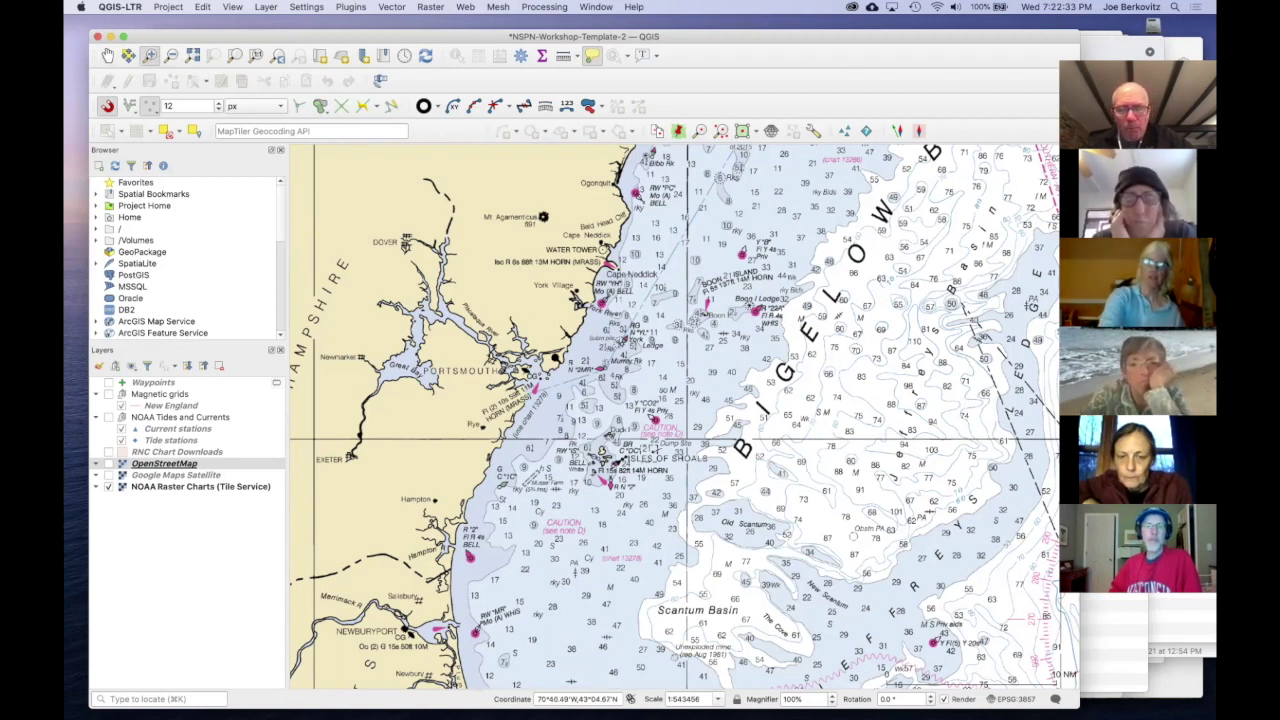
pyautogui.click(108, 56)
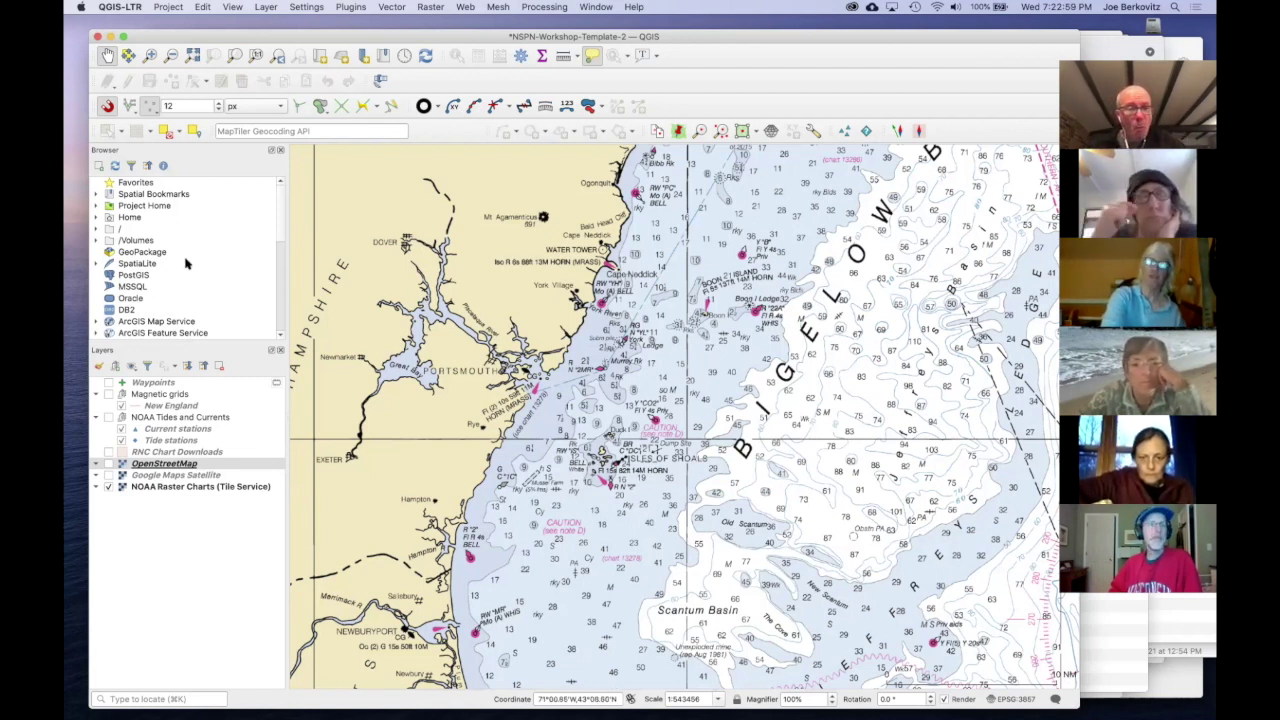
pyautogui.scroll(-5, 185, 263)
pyautogui.scroll(5, 185, 263)
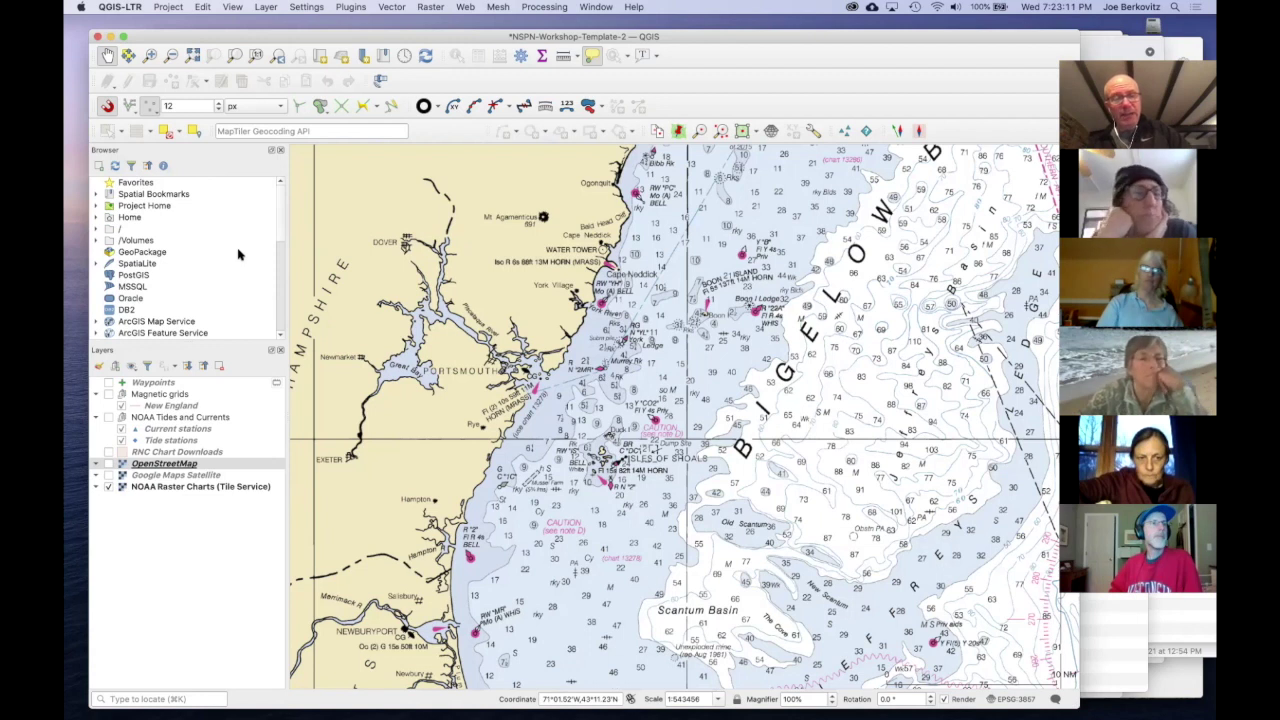
# Step: Zoom the NOAA chart out to a wider view of the coast
pyautogui.scroll(-10, 238, 254)
pyautogui.scroll(10, 238, 254)
pyautogui.scroll(-3, 238, 254)
pyautogui.scroll(-3, 238, 254)
pyautogui.scroll(10, 238, 254)
pyautogui.scroll(-2, 627, 311)
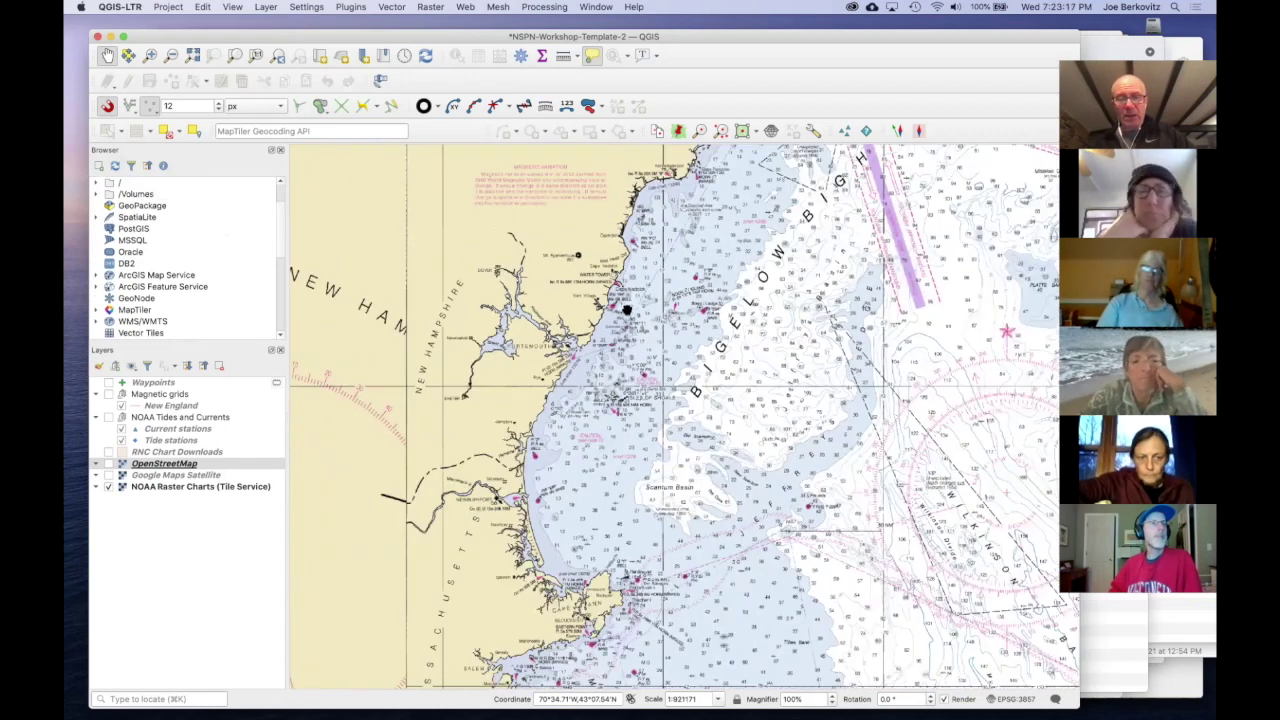
pyautogui.scroll(3, 627, 311)
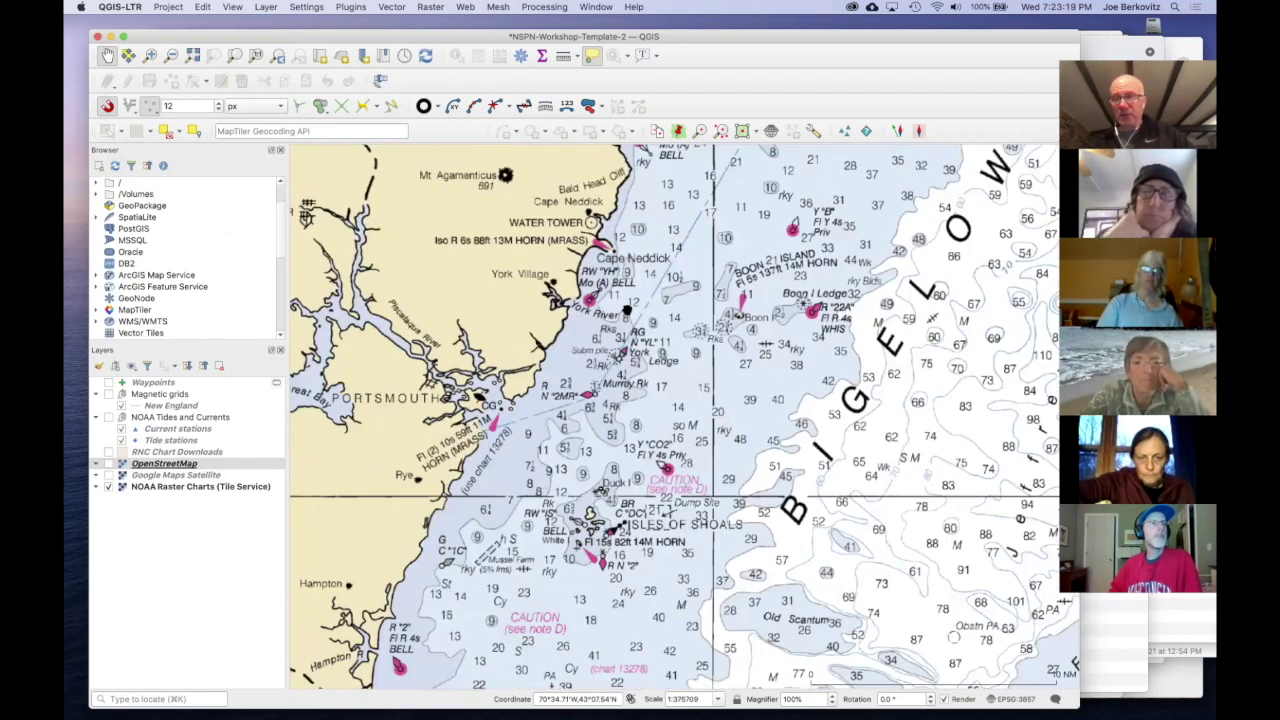
pyautogui.scroll(-1, 627, 311)
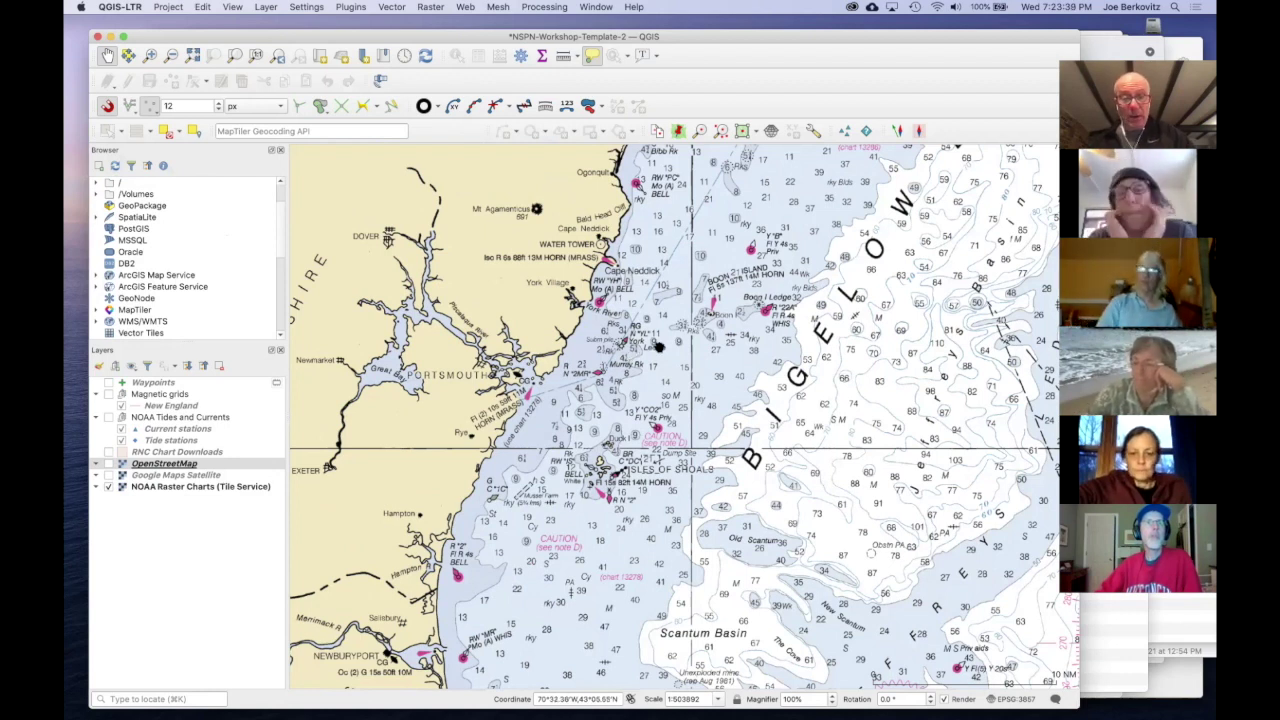
pyautogui.scroll(-3, 659, 347)
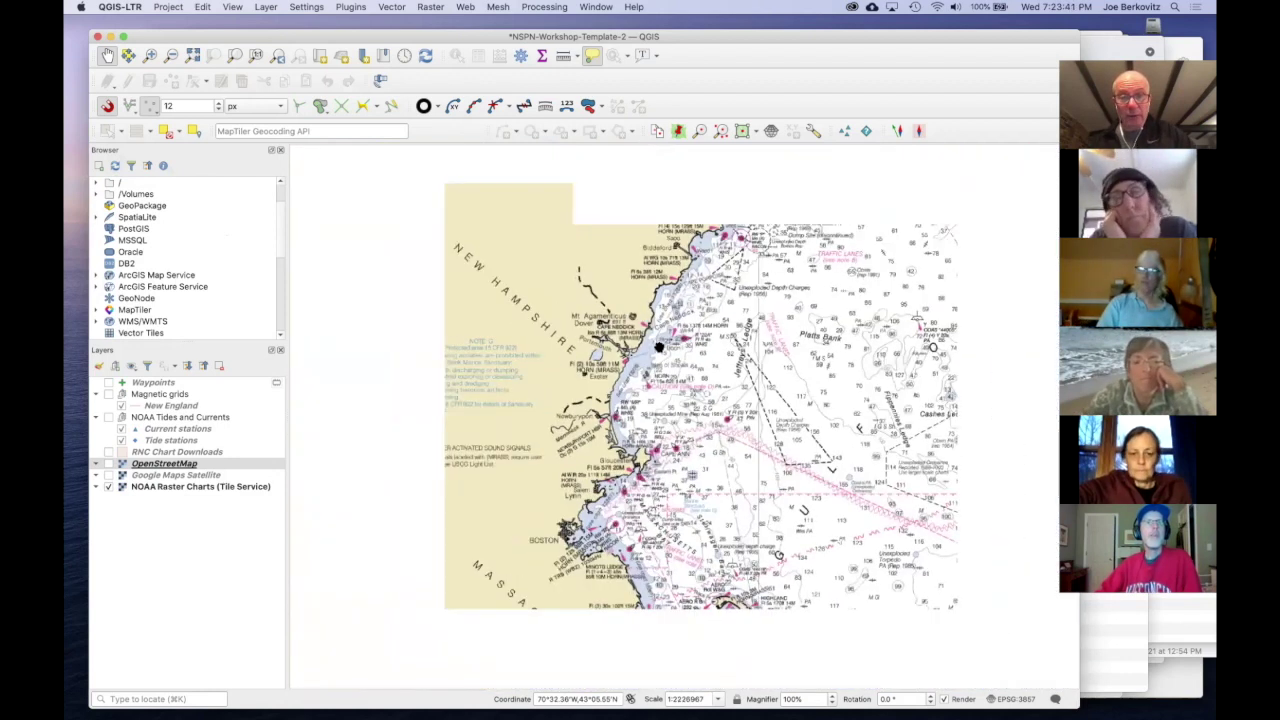
pyautogui.scroll(-1, 659, 347)
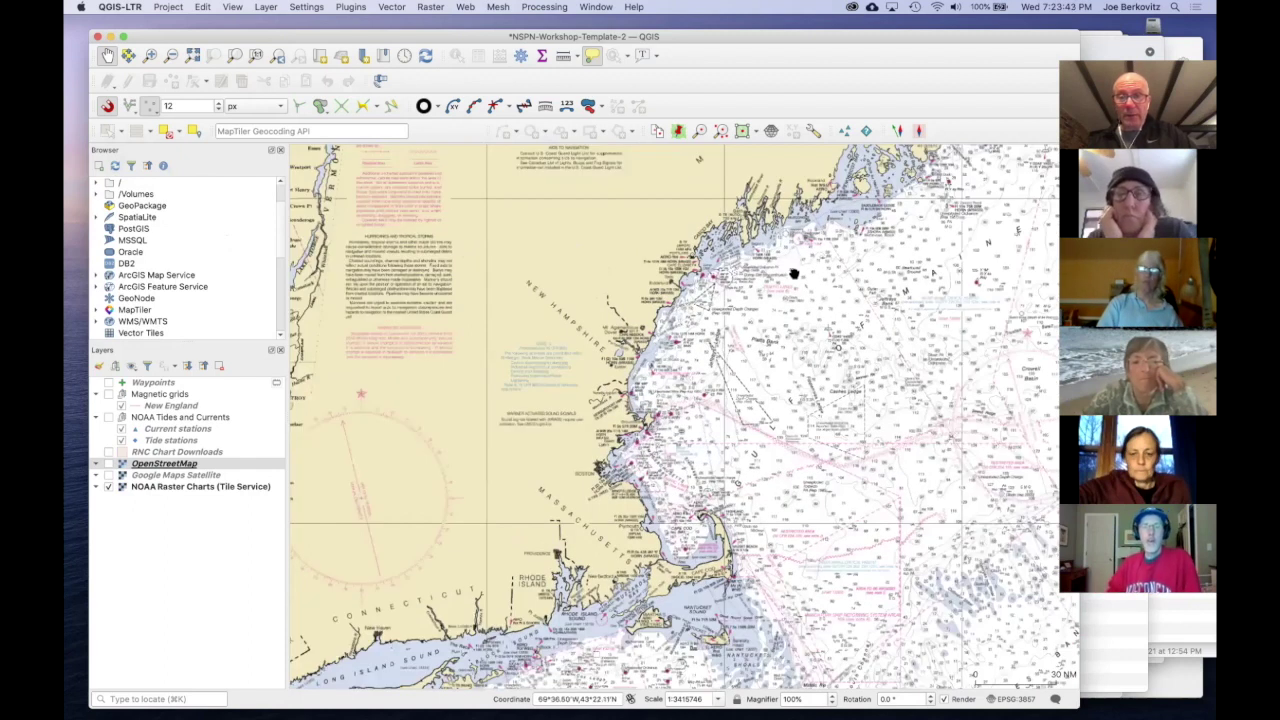
# Step: Pan northeast up the Maine coast and zoom in on Mount Desert Island
pyautogui.moveTo(793, 273); pyautogui.dragTo(499, 472)
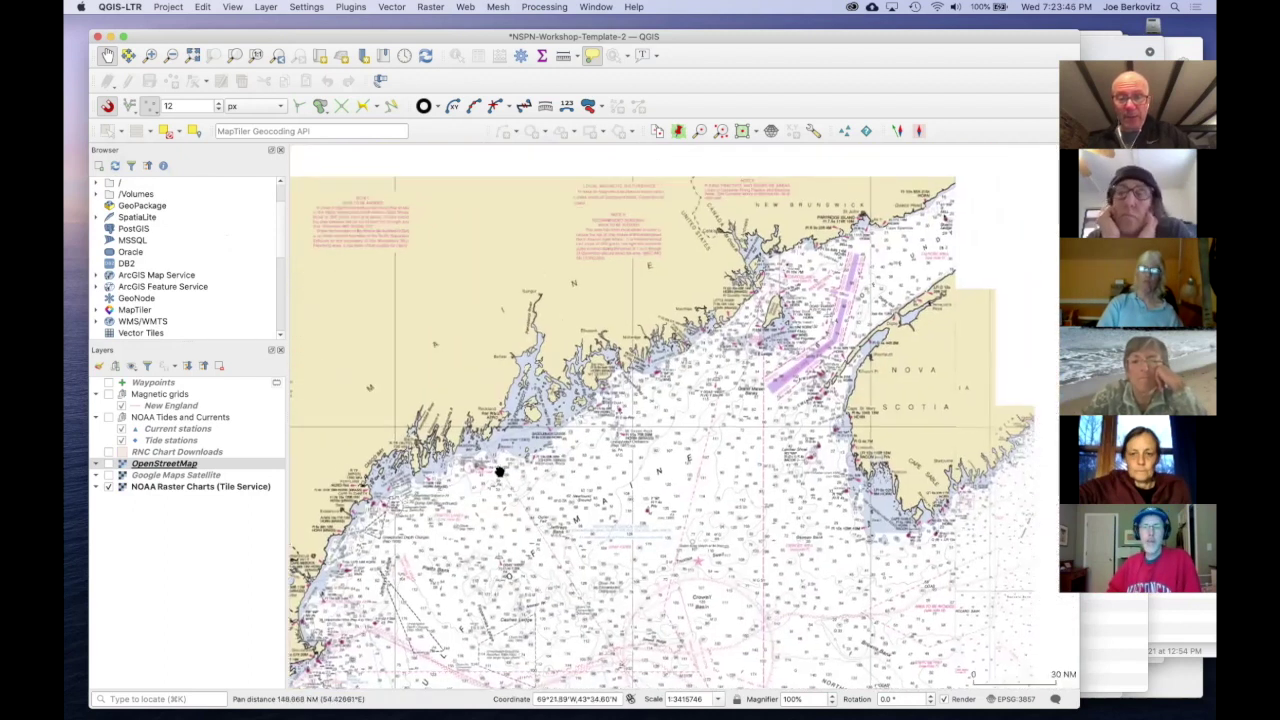
pyautogui.moveTo(599, 370); pyautogui.dragTo(632, 396)
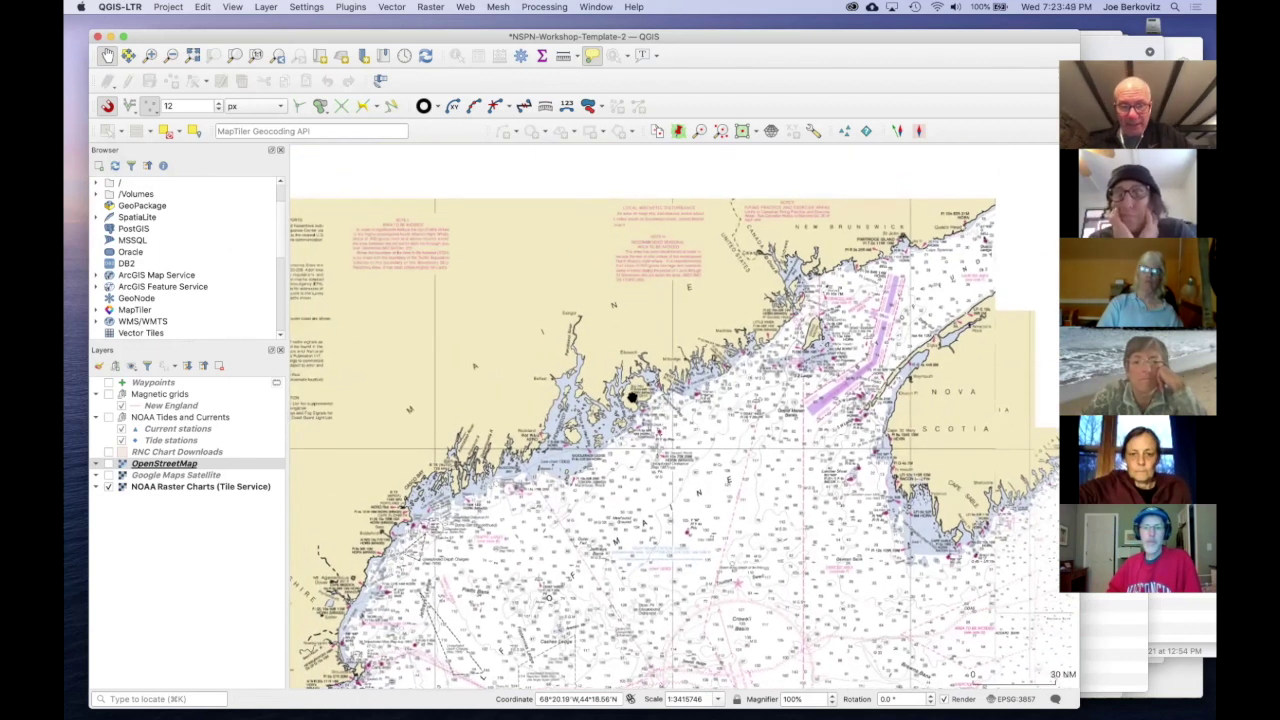
pyautogui.scroll(2, 632, 397)
pyautogui.scroll(2, 632, 397)
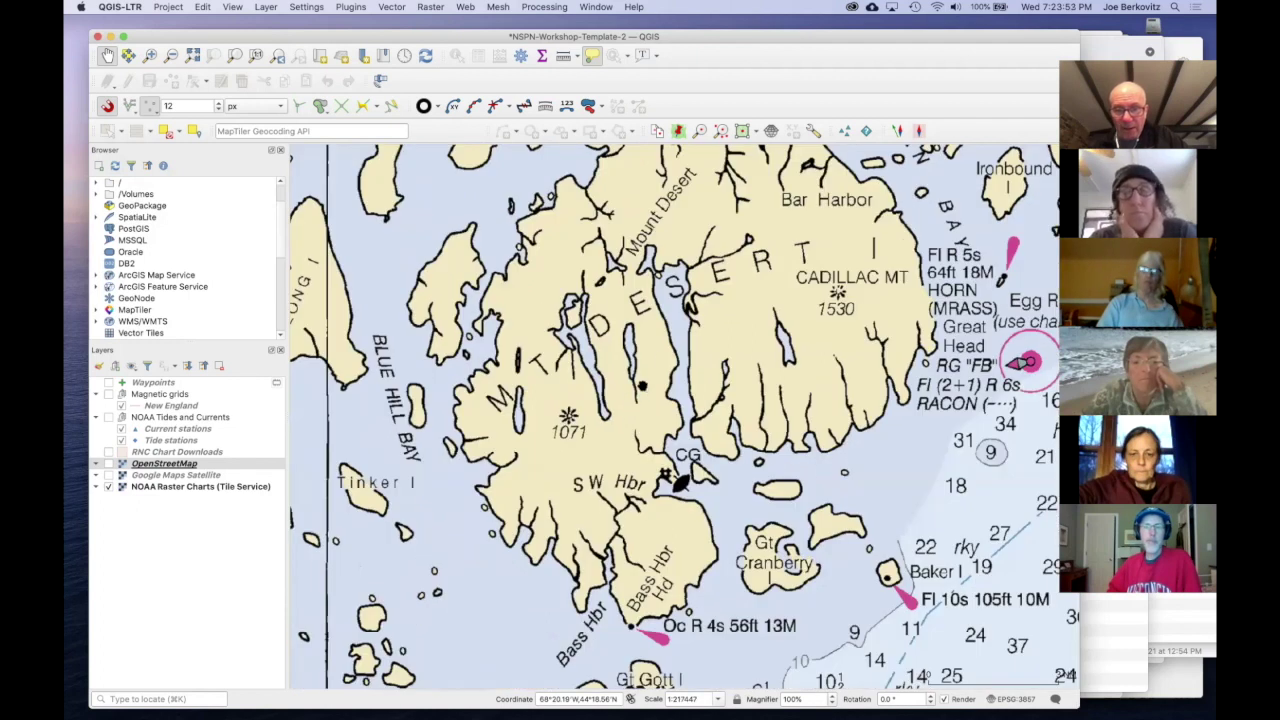
pyautogui.moveTo(661, 367); pyautogui.dragTo(615, 419)
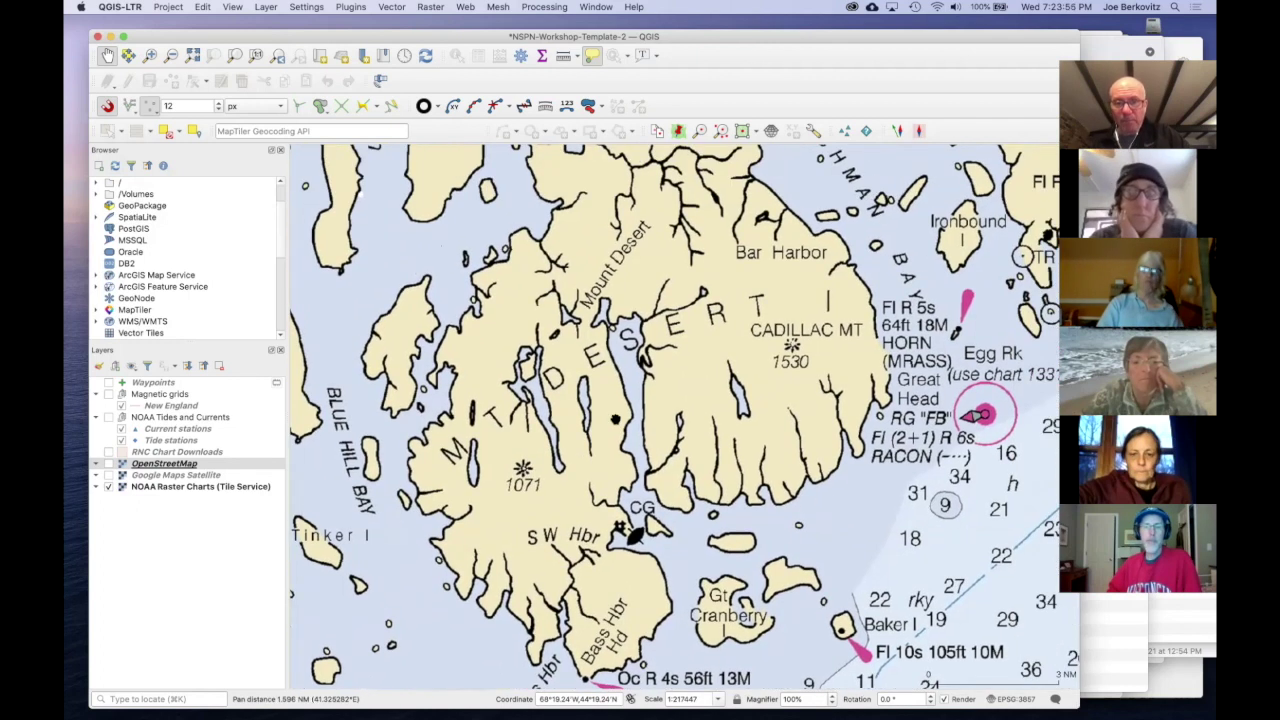
pyautogui.scroll(2, 615, 419)
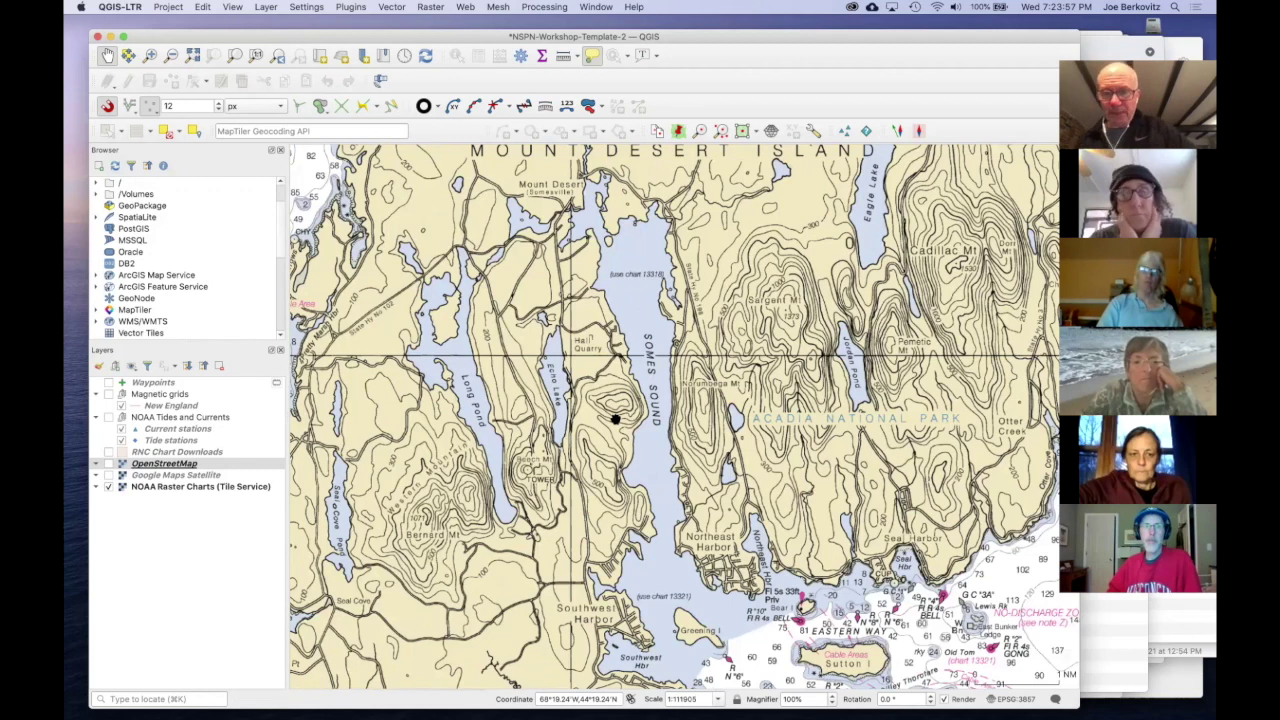
pyautogui.scroll(2, 615, 419)
pyautogui.scroll(1, 615, 419)
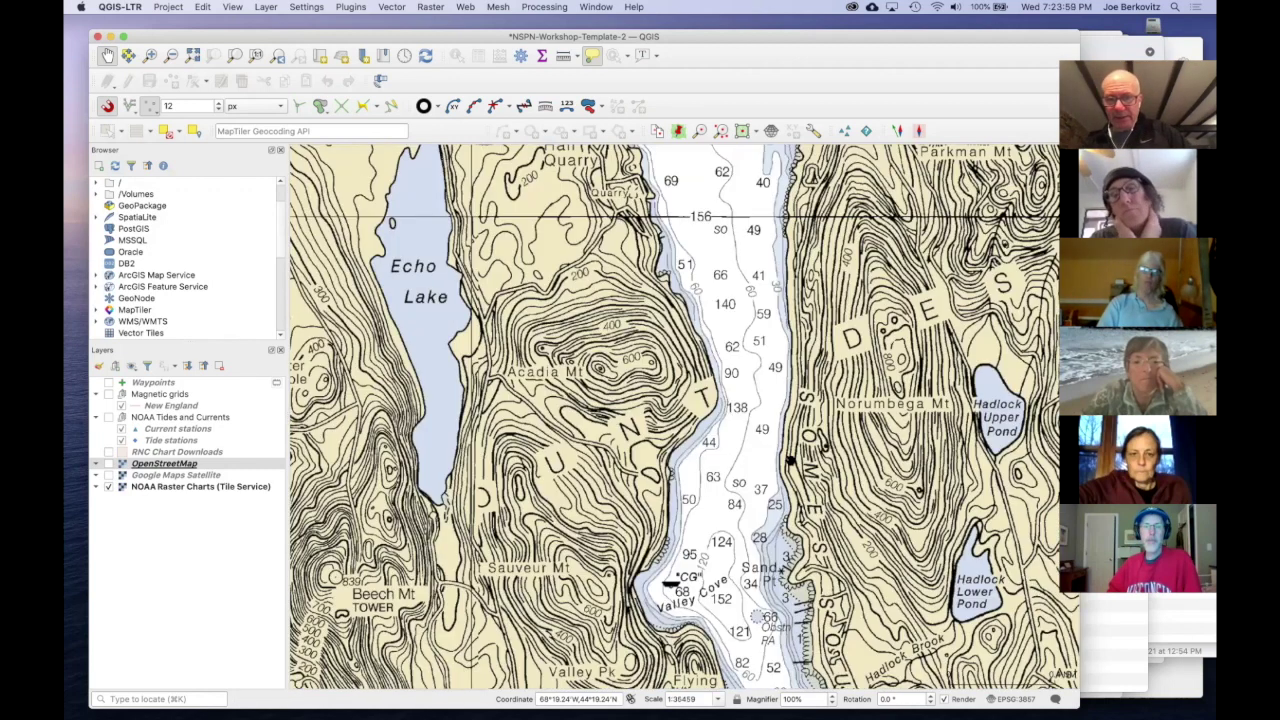
pyautogui.scroll(-2, 762, 477)
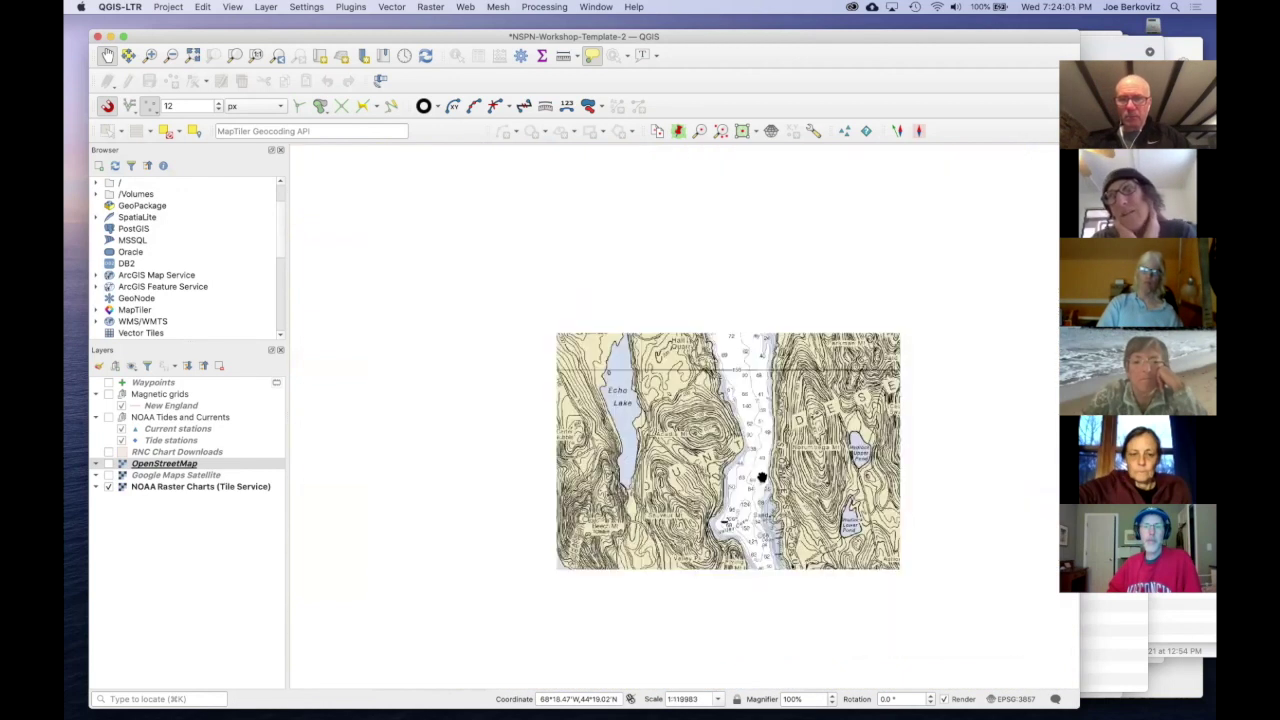
pyautogui.click(716, 463)
pyautogui.moveTo(716, 463); pyautogui.dragTo(677, 447)
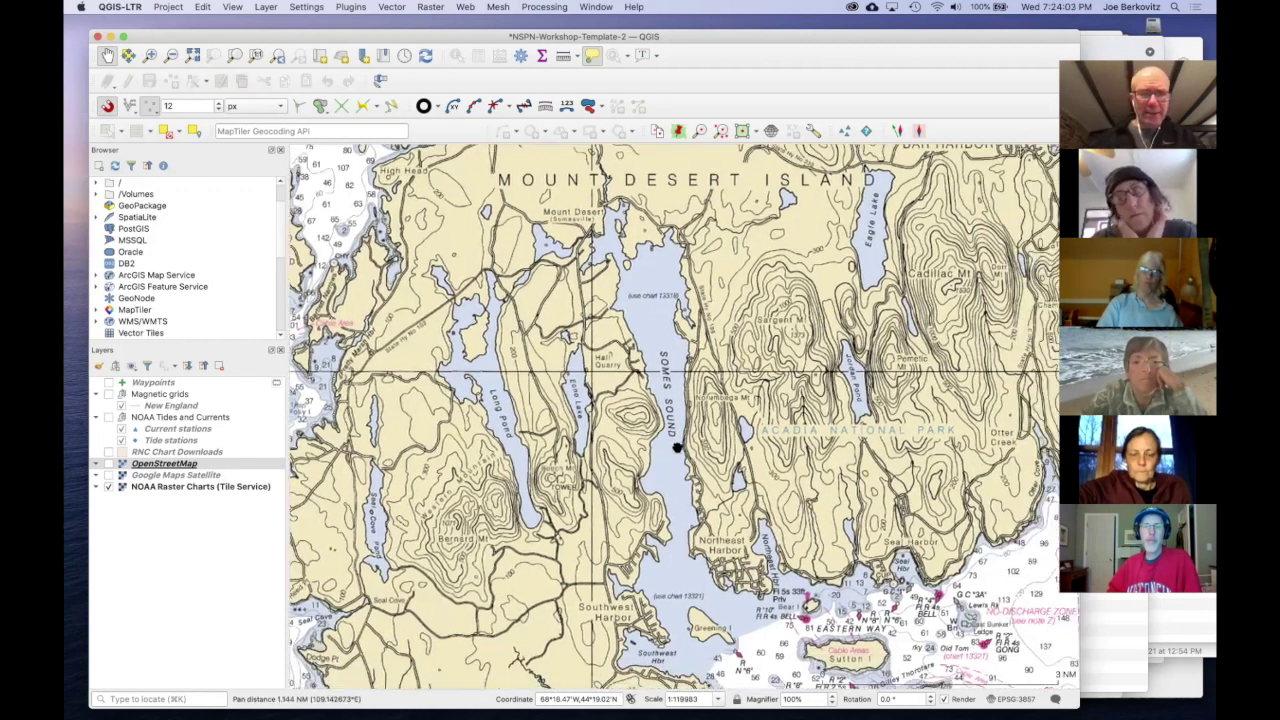
pyautogui.scroll(-1, 677, 447)
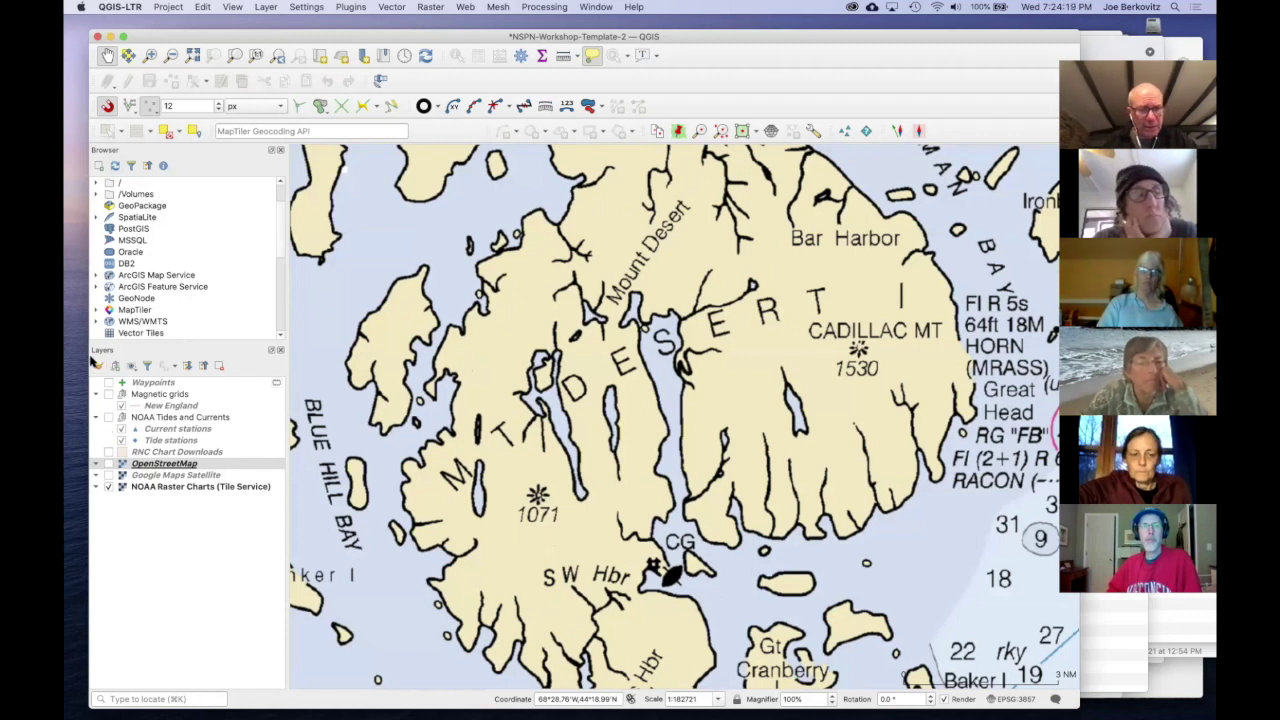
# Step: Select each layer in the Layers panel, from NOAA Raster Charts up to NOAA Tides and Currents
pyautogui.click(143, 487)
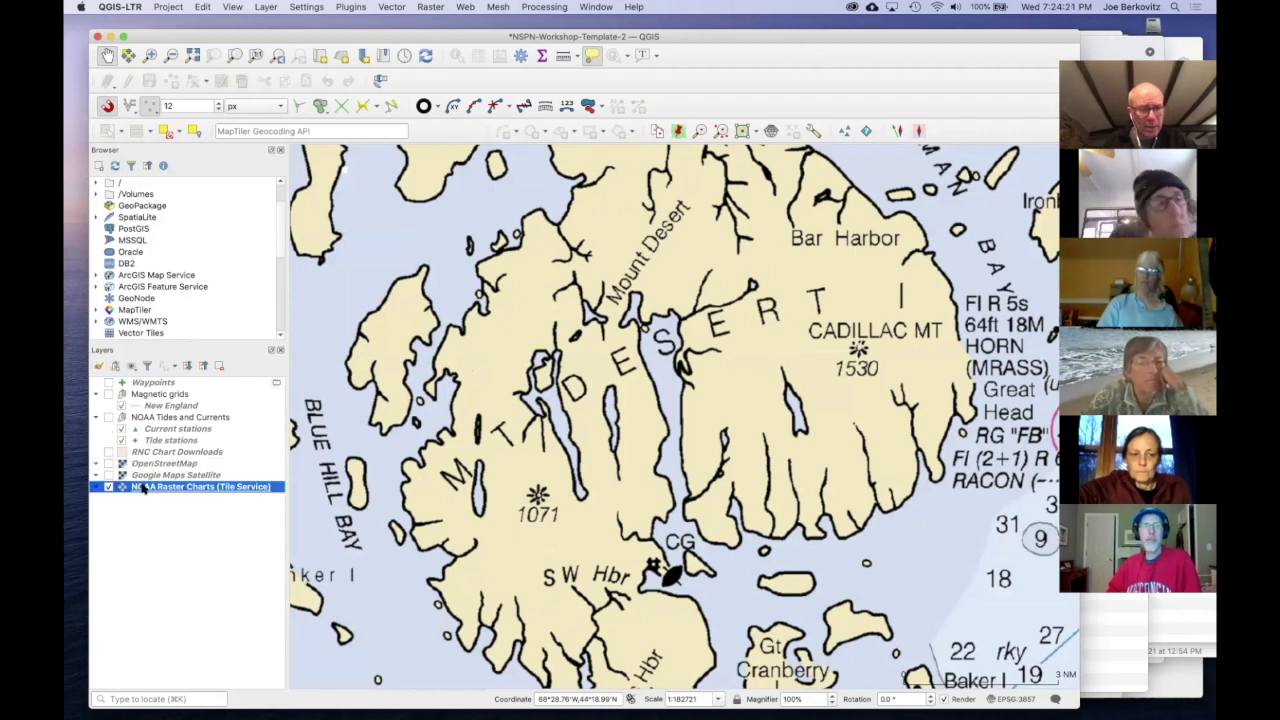
pyautogui.click(146, 475)
pyautogui.click(146, 463)
pyautogui.click(146, 452)
pyautogui.click(147, 441)
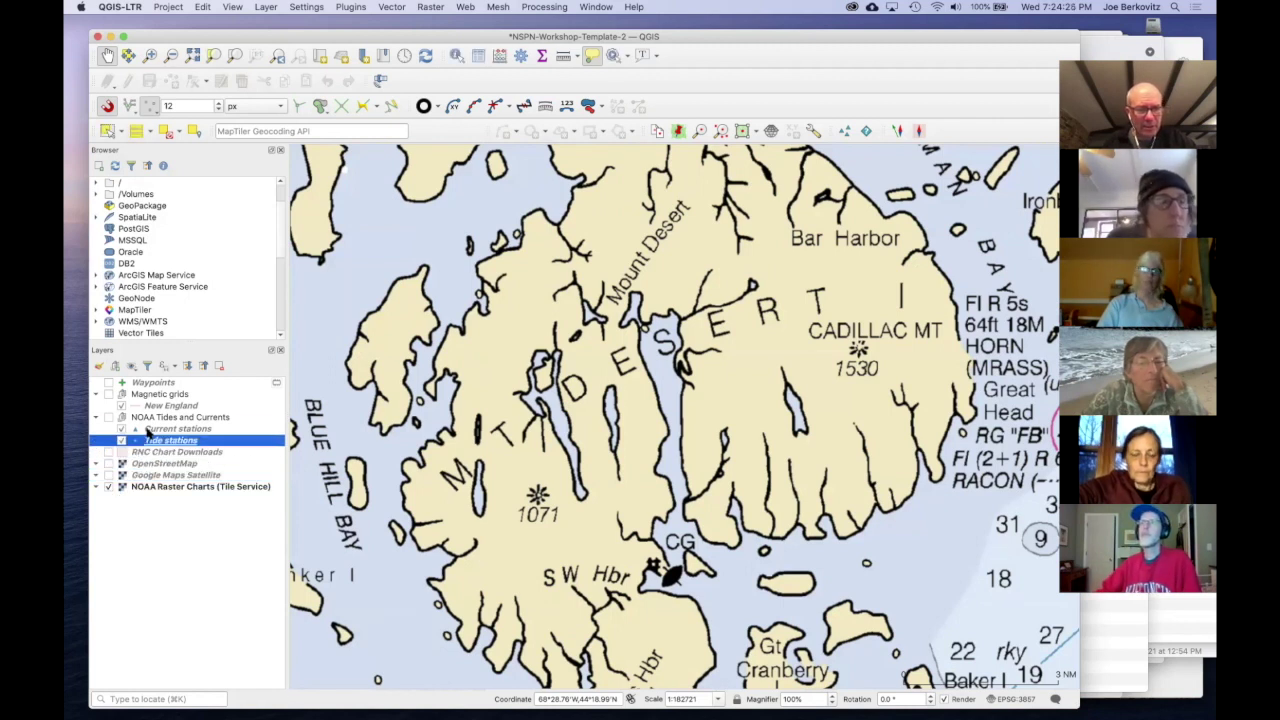
pyautogui.click(147, 429)
pyautogui.click(148, 417)
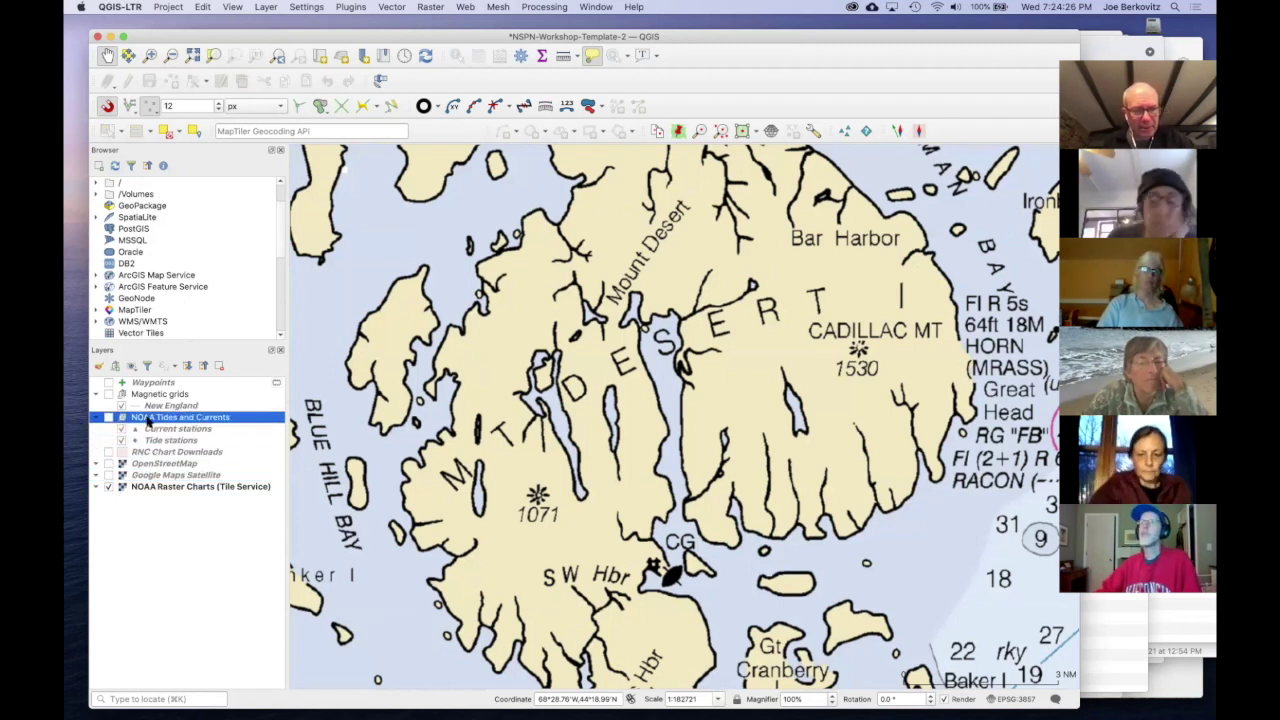
pyautogui.click(148, 487)
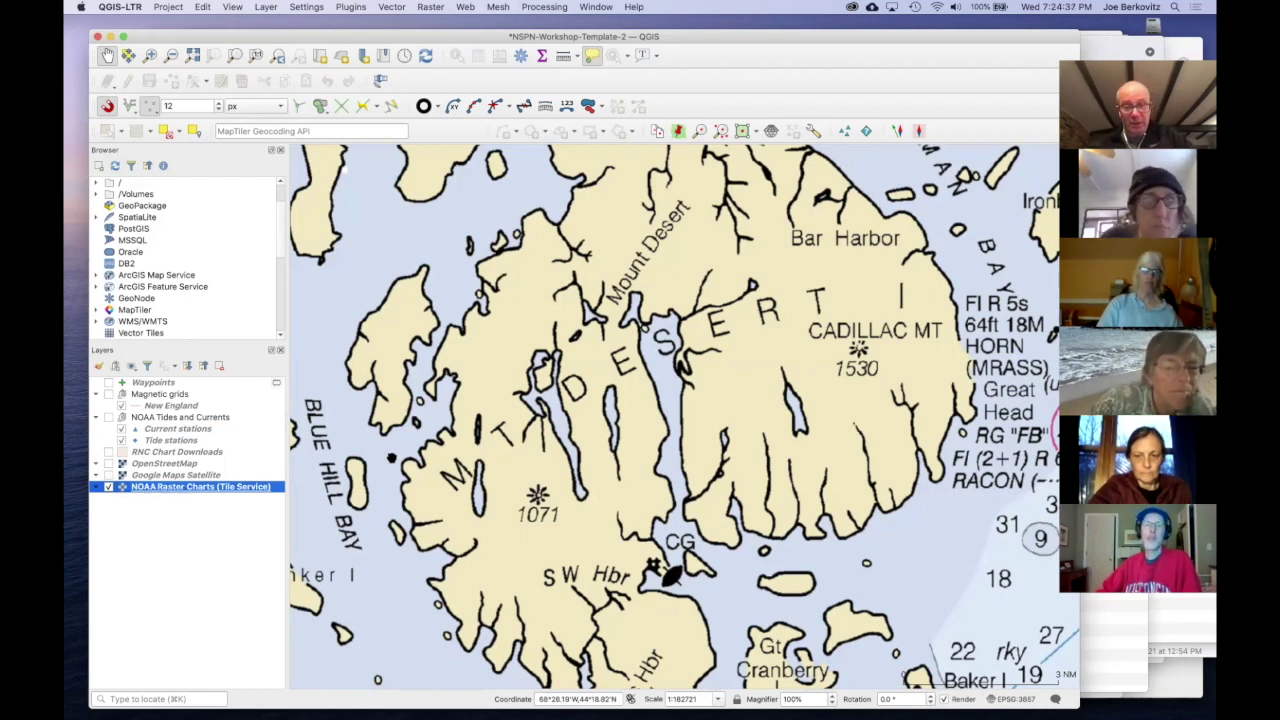
pyautogui.scroll(-2, 390, 458)
pyautogui.scroll(2, 391, 458)
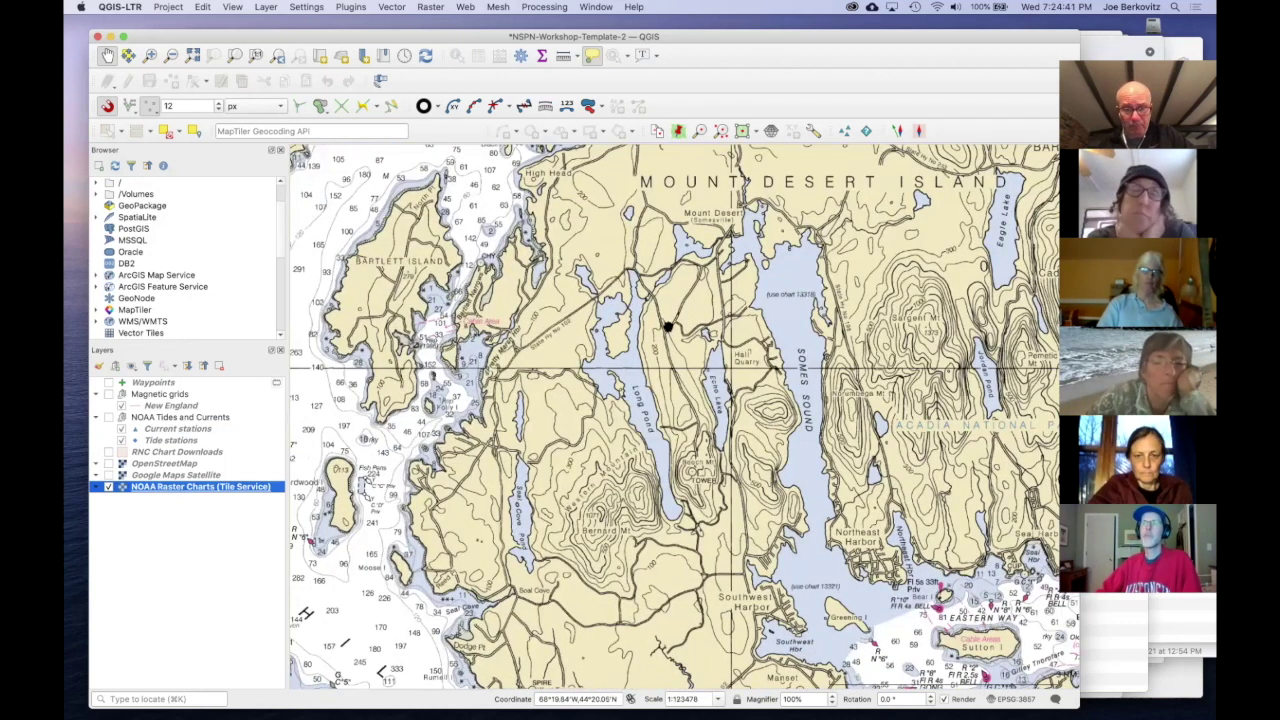
# Step: Compare the NOAA chart, satellite and OpenStreetMap views, then restore the NOAA chart with magnetic grids
pyautogui.click(109, 487)
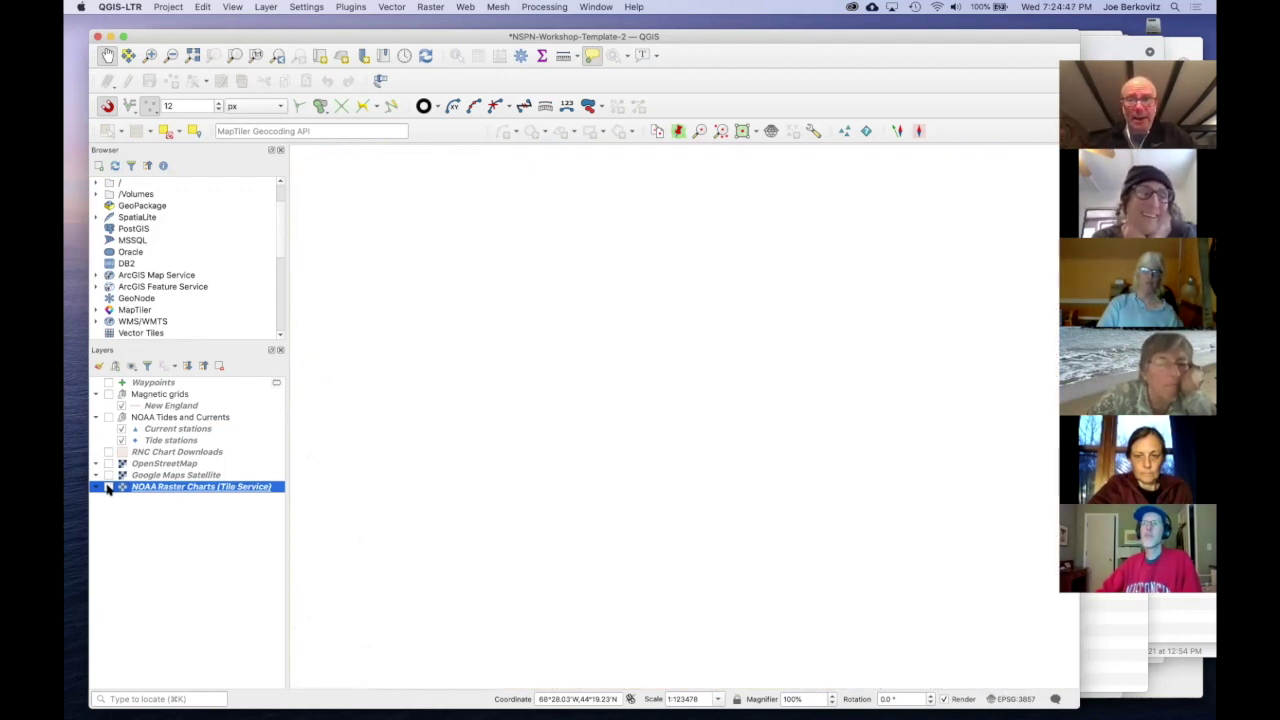
pyautogui.click(109, 487)
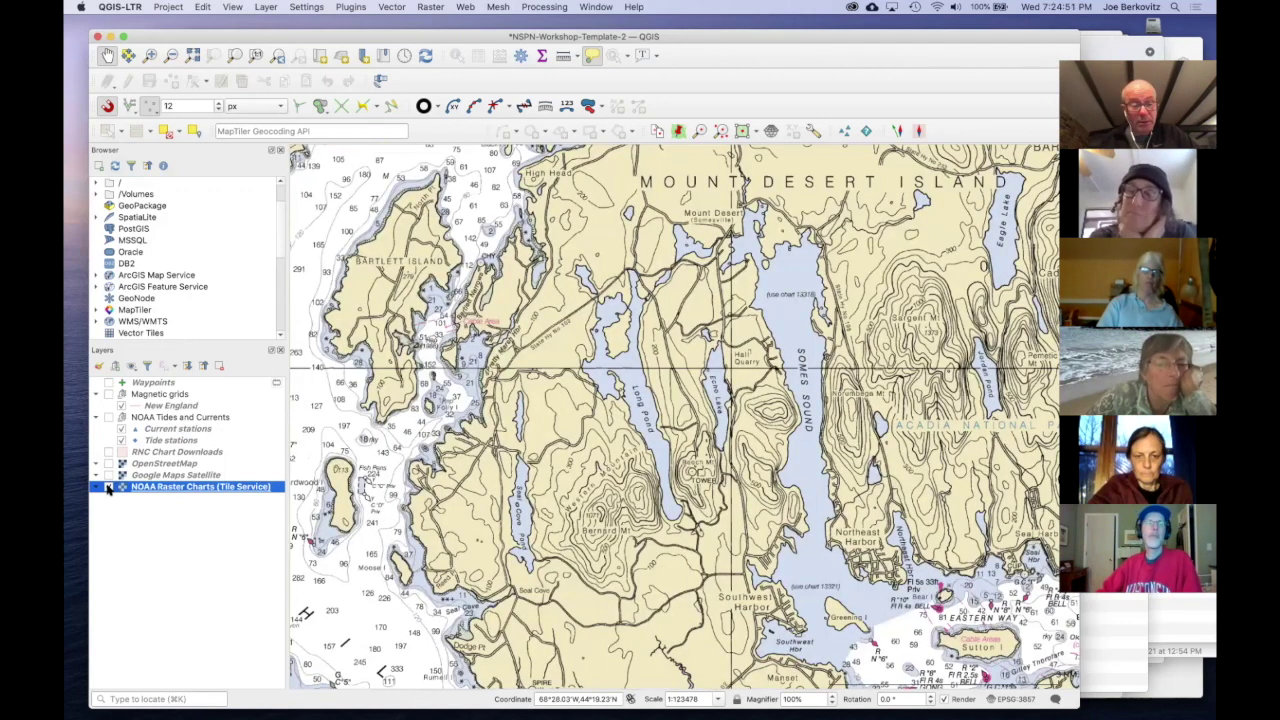
pyautogui.click(109, 487)
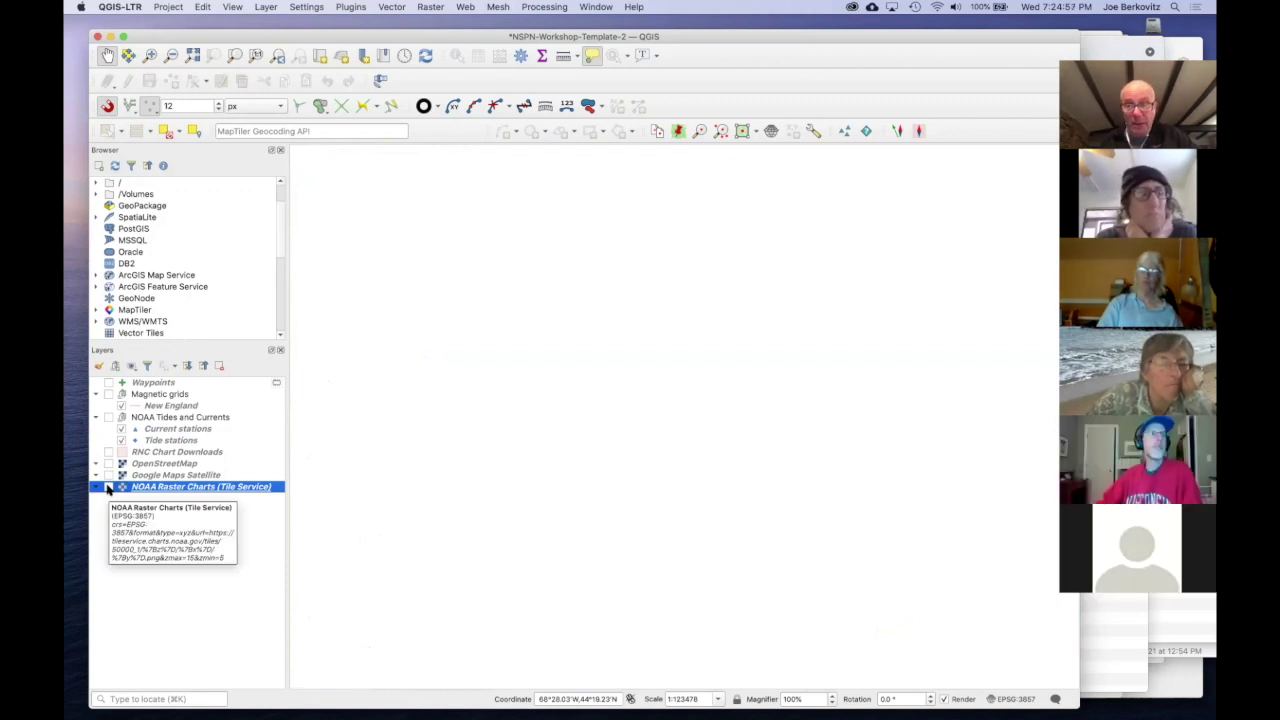
pyautogui.click(109, 475)
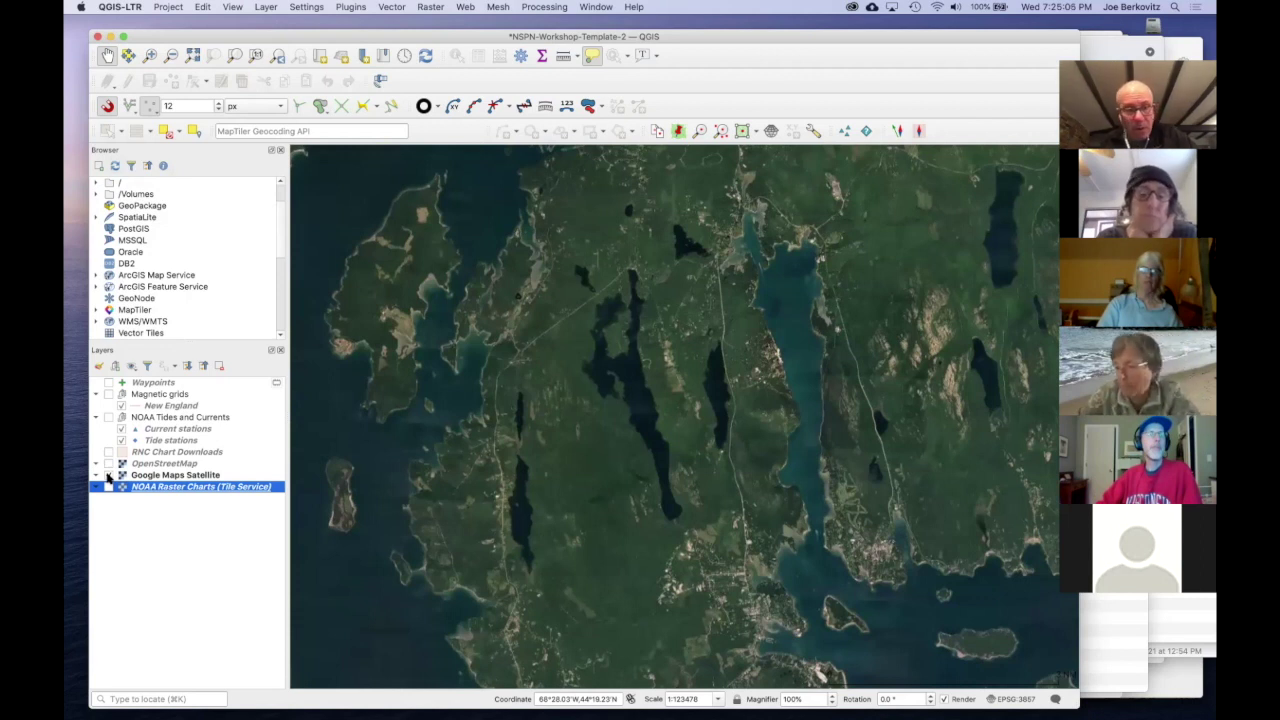
pyautogui.click(109, 475)
pyautogui.click(109, 464)
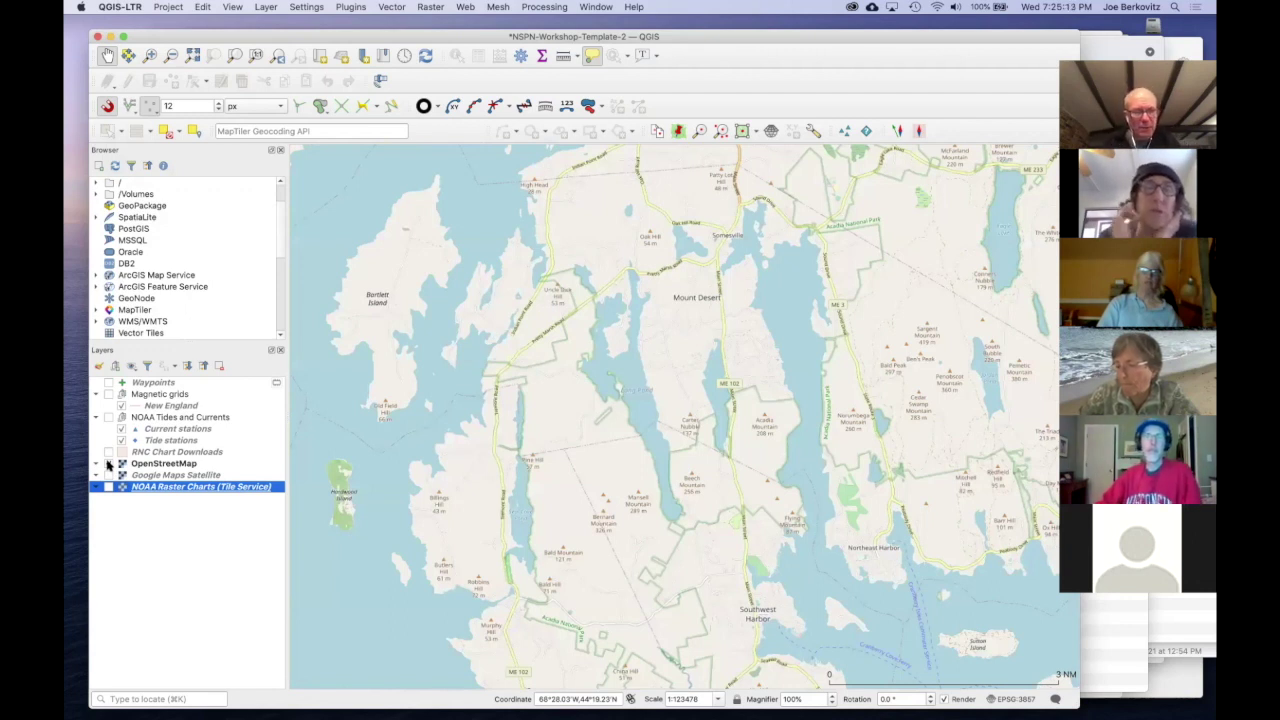
pyautogui.click(109, 464)
pyautogui.click(110, 475)
pyautogui.click(110, 476)
pyautogui.click(109, 486)
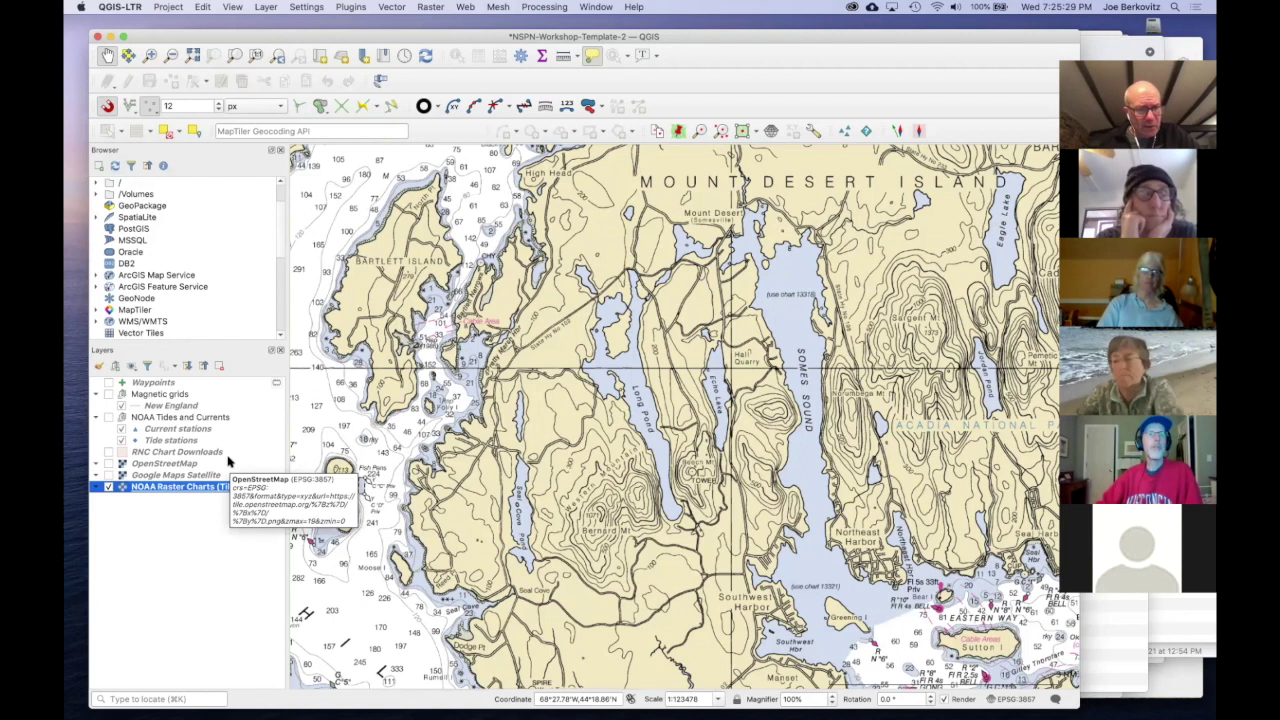
pyautogui.click(109, 396)
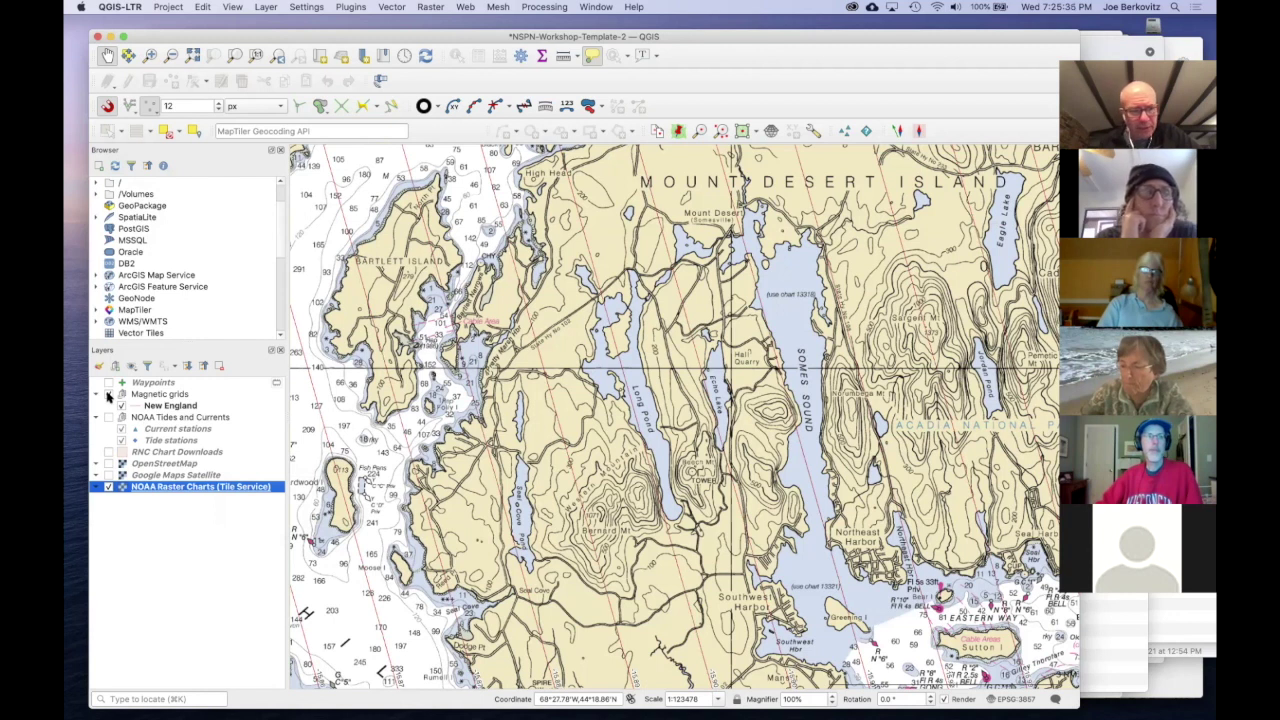
# Step: Hide the NOAA chart and zoom out to view the New England magnetic grid lines alone
pyautogui.click(108, 487)
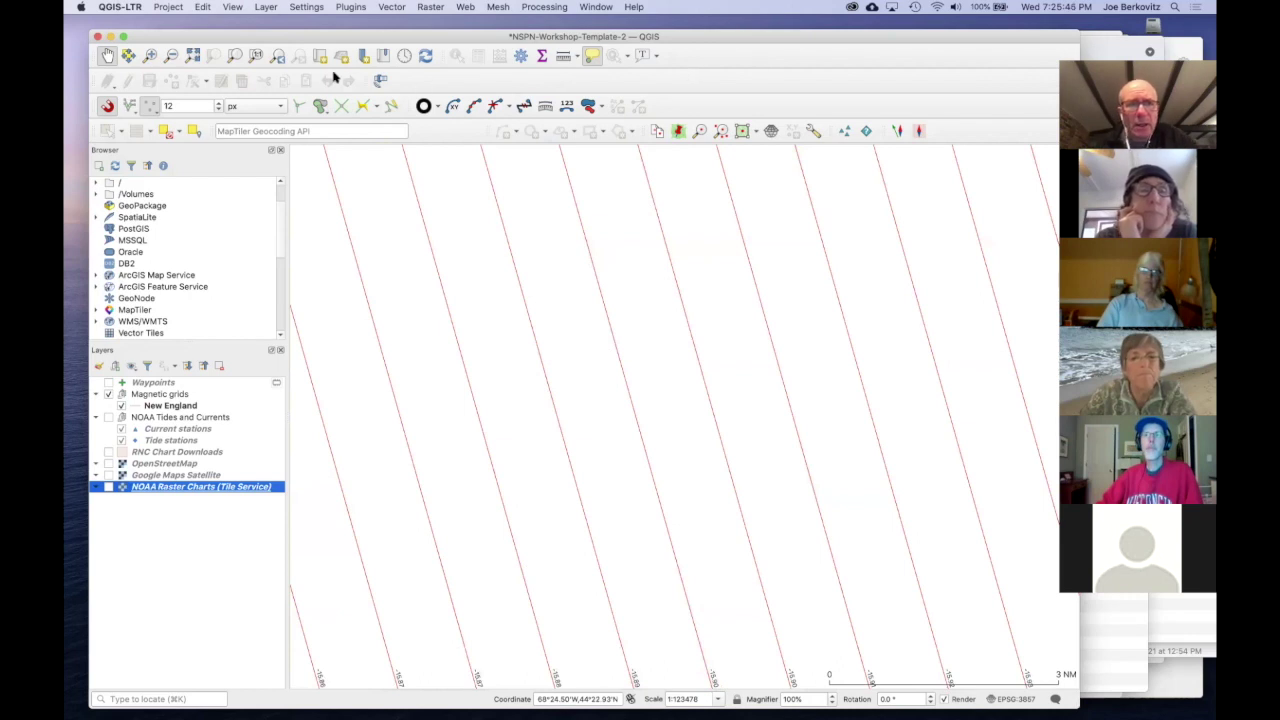
pyautogui.moveTo(307, 37); pyautogui.dragTo(289, 51)
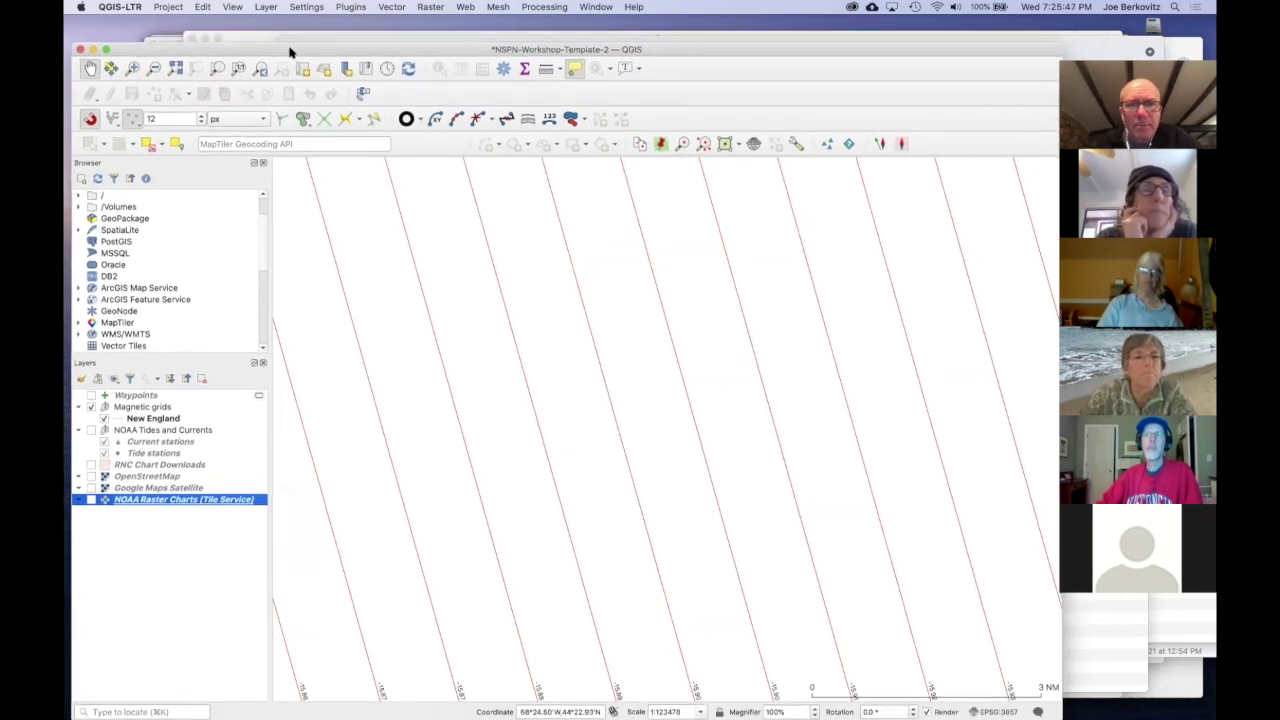
pyautogui.click(152, 420)
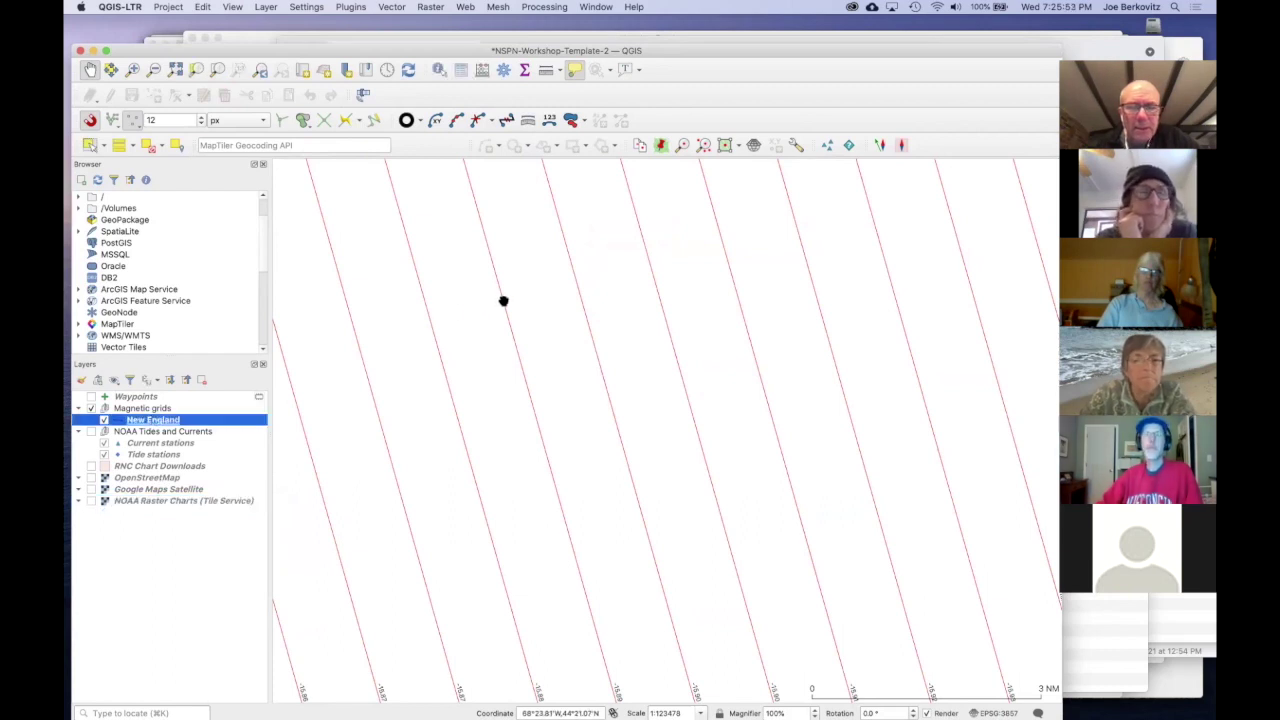
pyautogui.moveTo(503, 301)
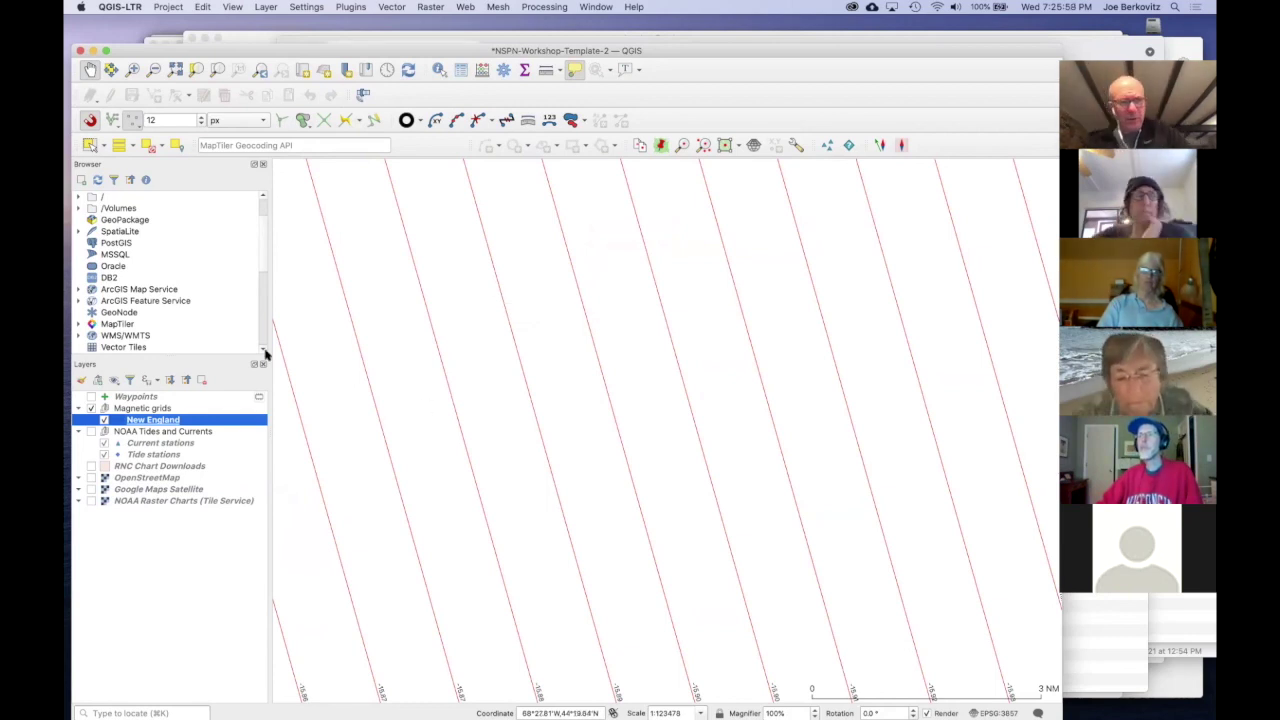
pyautogui.scroll(-2, 440, 370)
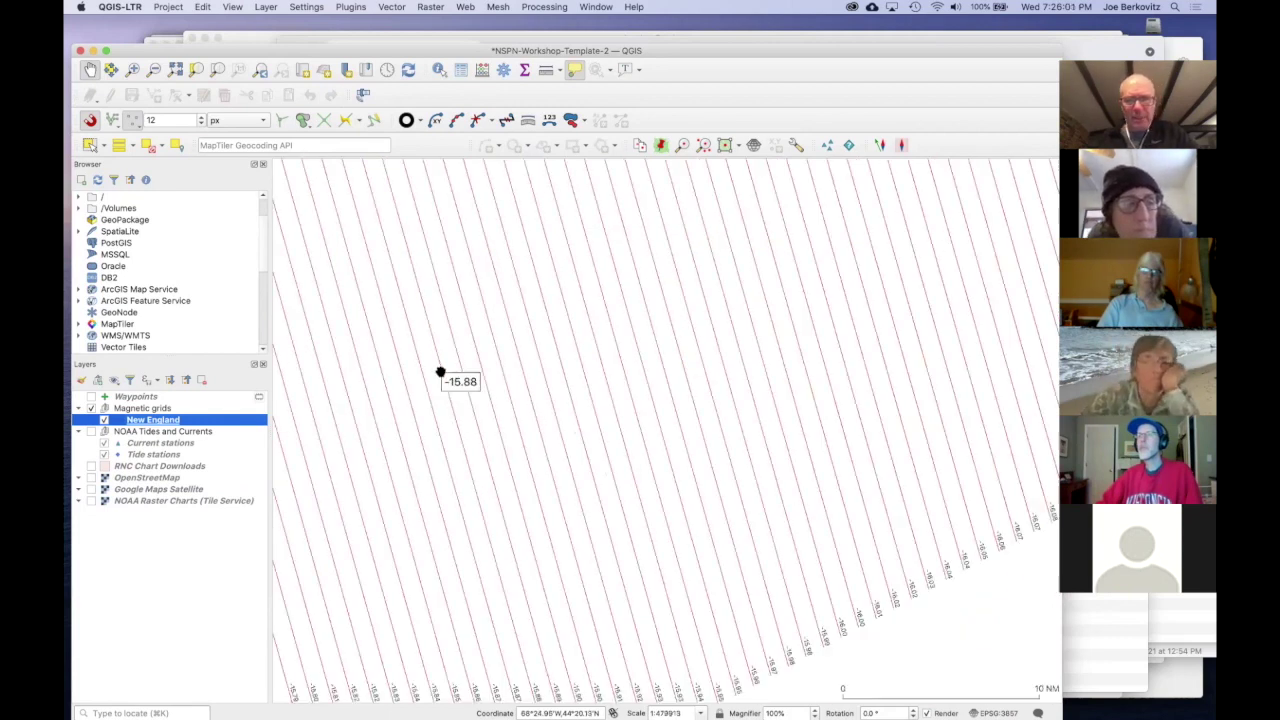
pyautogui.click(430, 370)
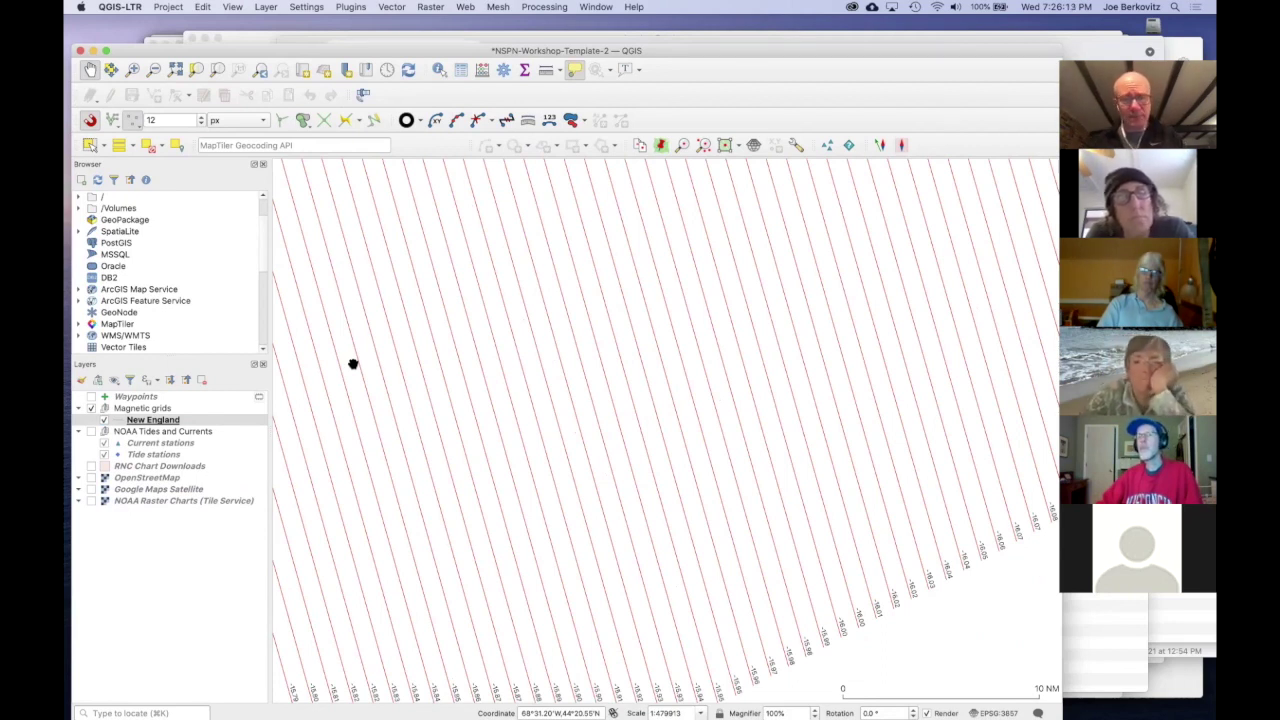
# Step: Turn off the magnetic grids and show the OpenStreetMap basemap
pyautogui.click(92, 410)
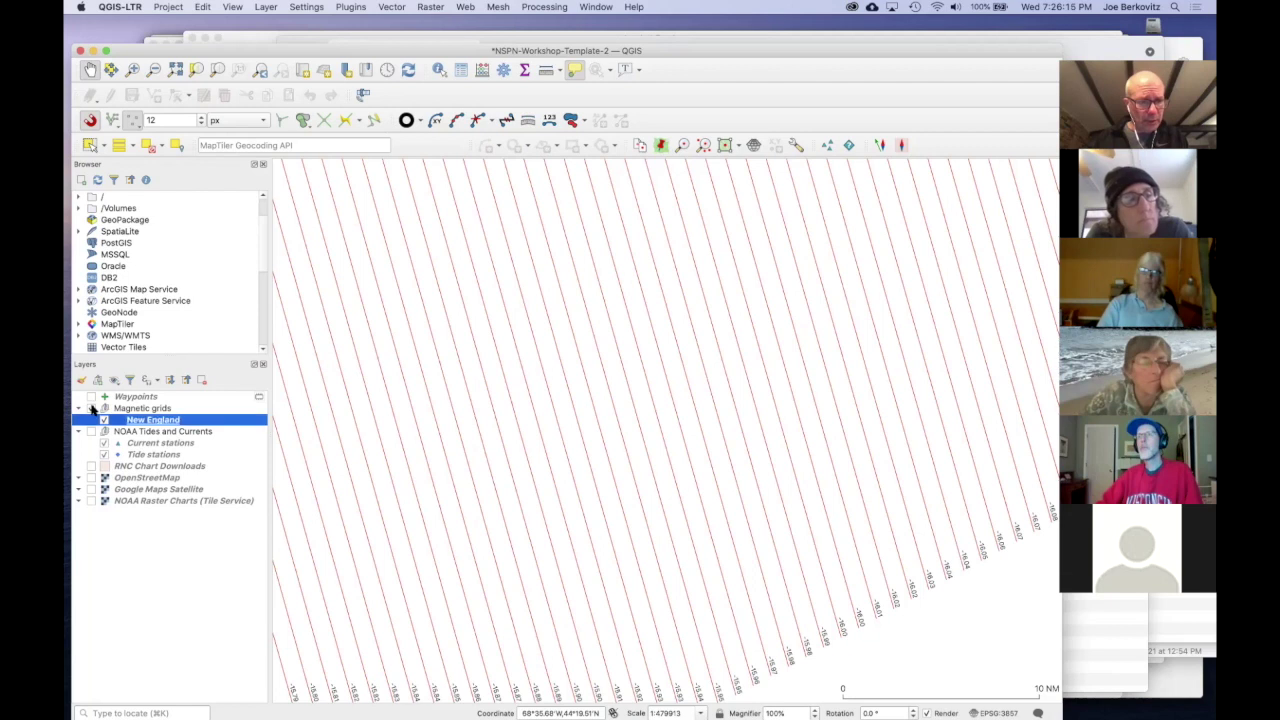
pyautogui.click(92, 410)
pyautogui.click(91, 478)
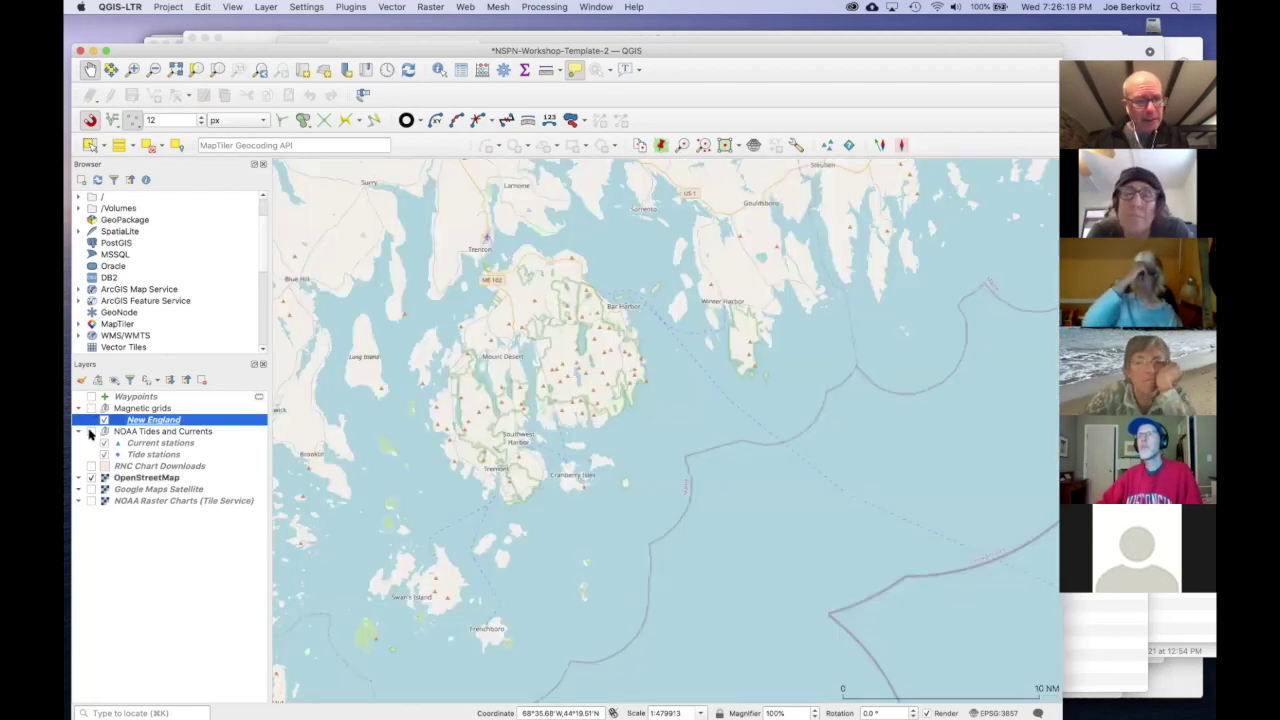
# Step: Show the NOAA tide stations, zoom out, and open Bar Harbor station 8413320's tide predictions
pyautogui.click(91, 431)
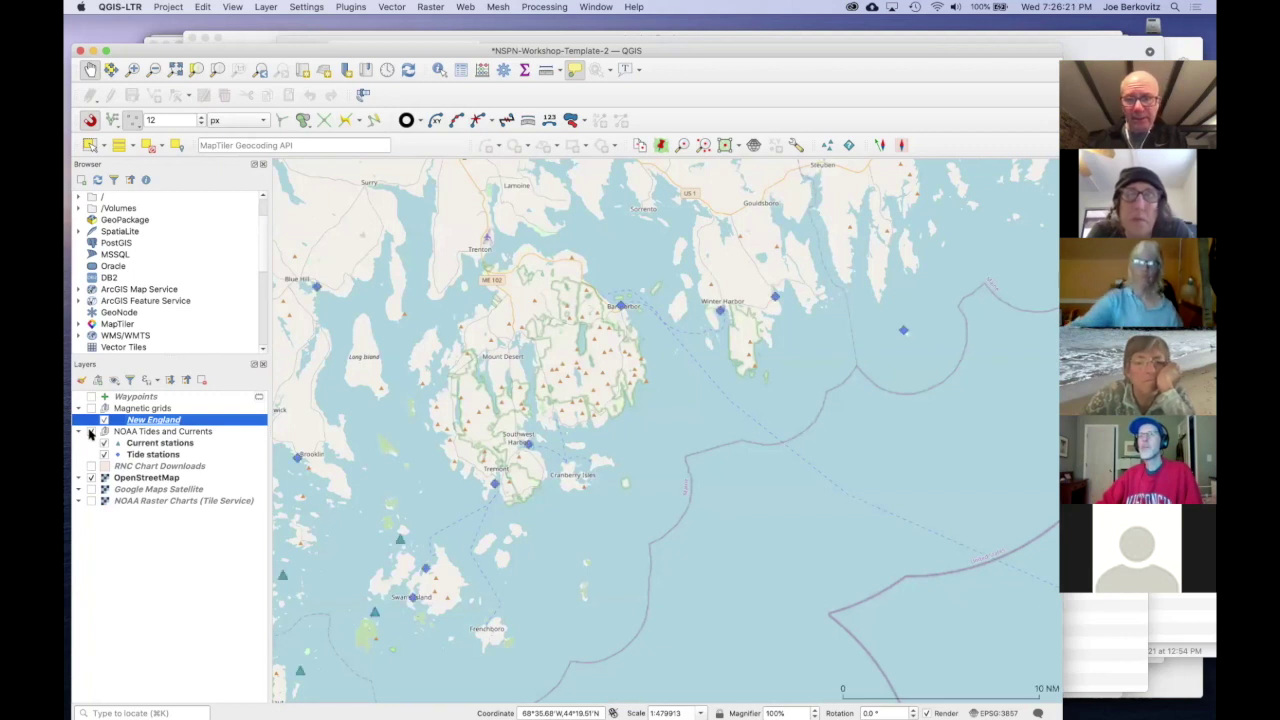
pyautogui.click(614, 491)
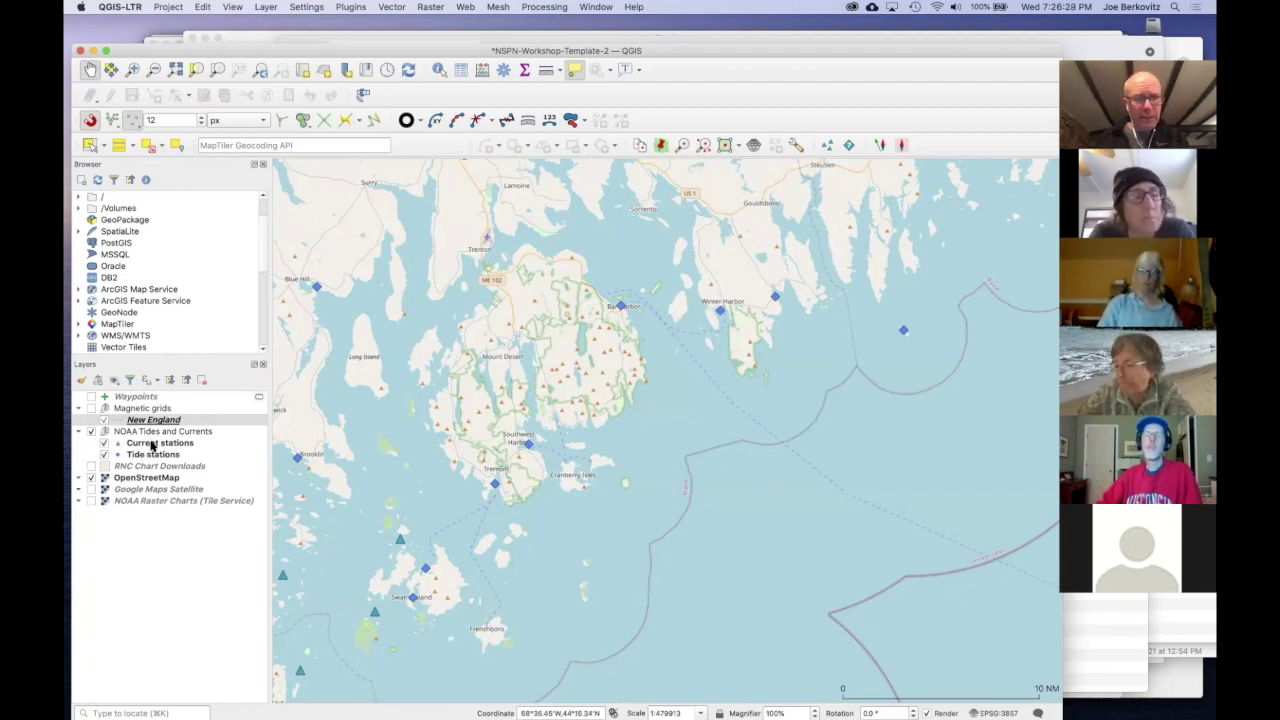
pyautogui.click(148, 459)
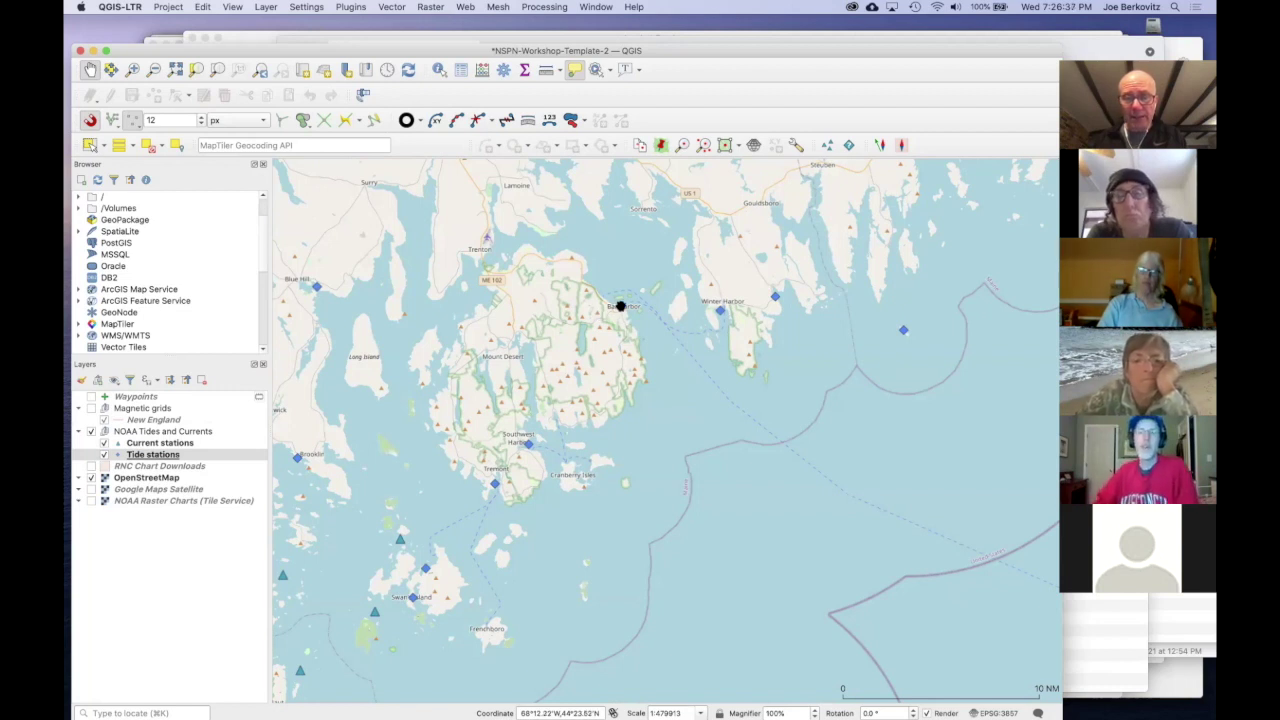
pyautogui.moveTo(620, 306)
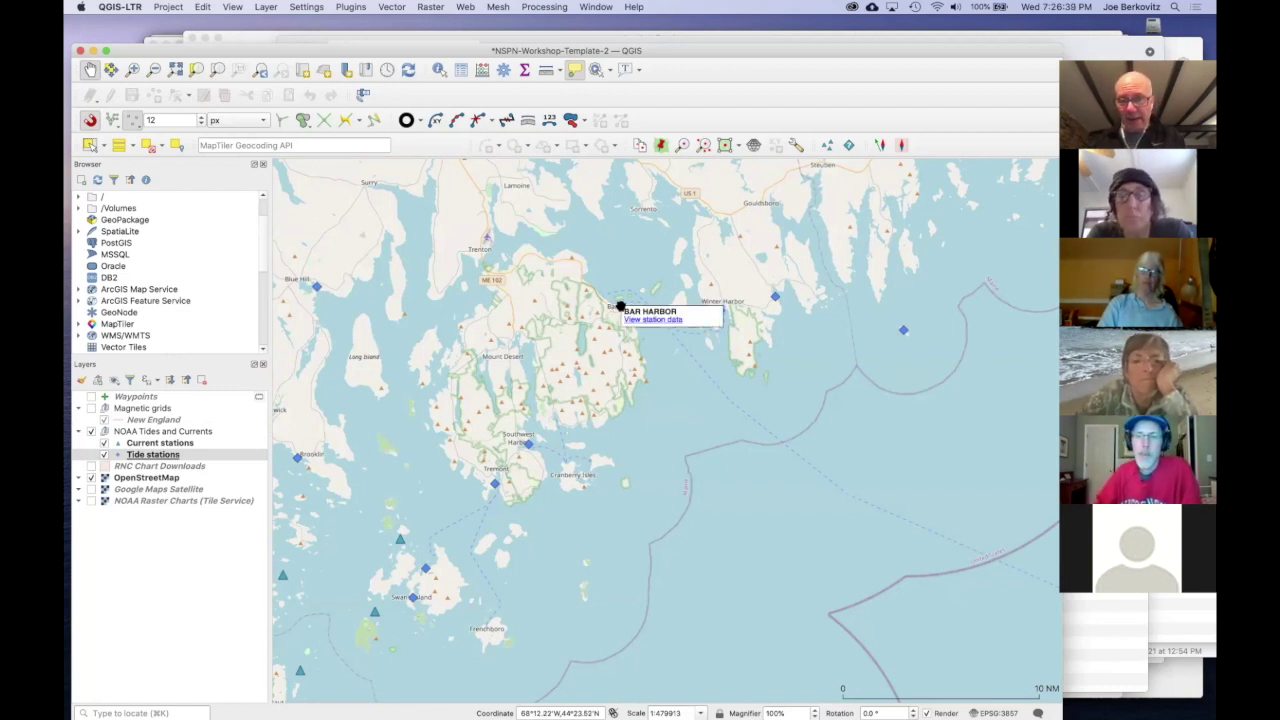
pyautogui.hotkey('ctrl', 'alt', '-')
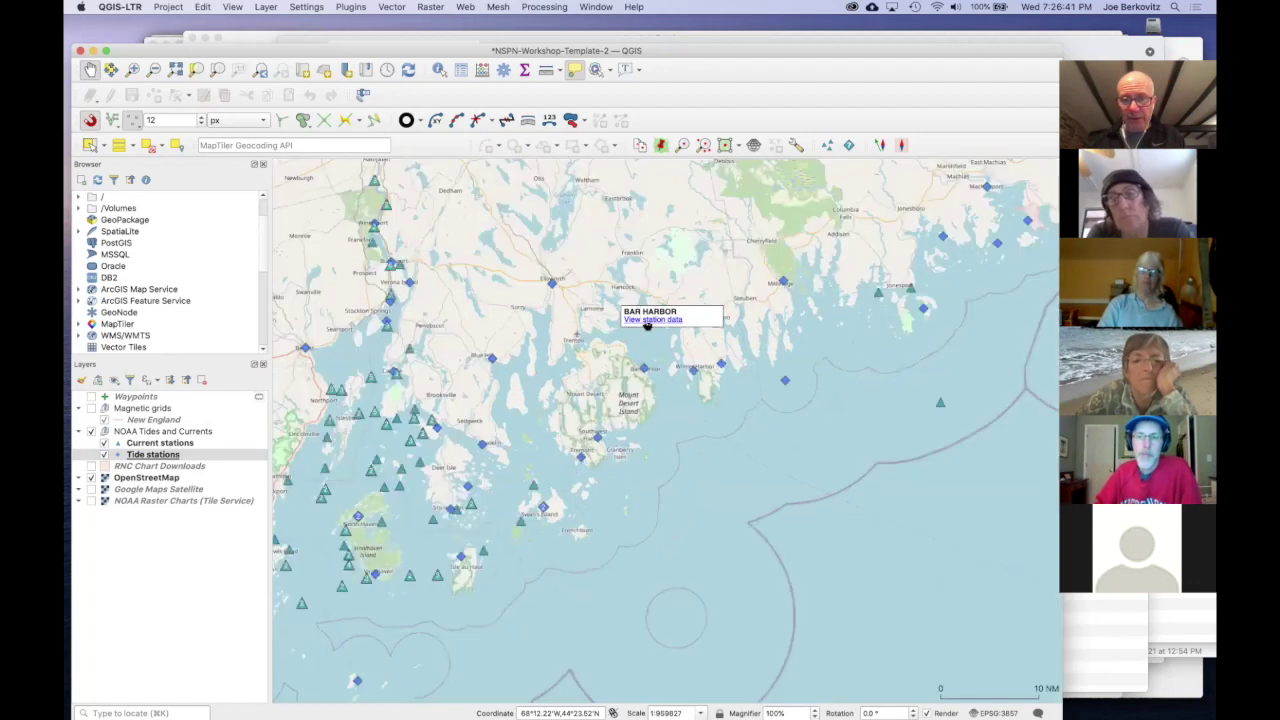
pyautogui.click(647, 321)
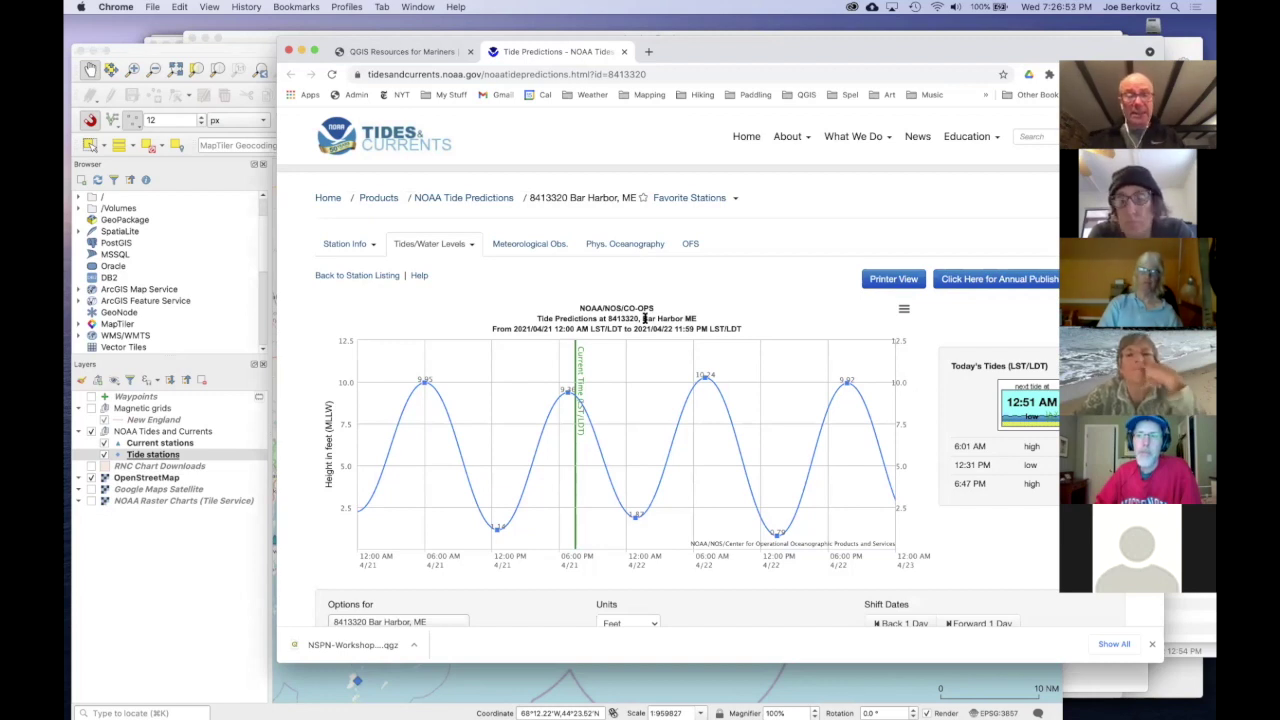
# Step: Back in QGIS, select the Current stations layer and open the Thrumcap I. current station page
pyautogui.press('super+Tab')
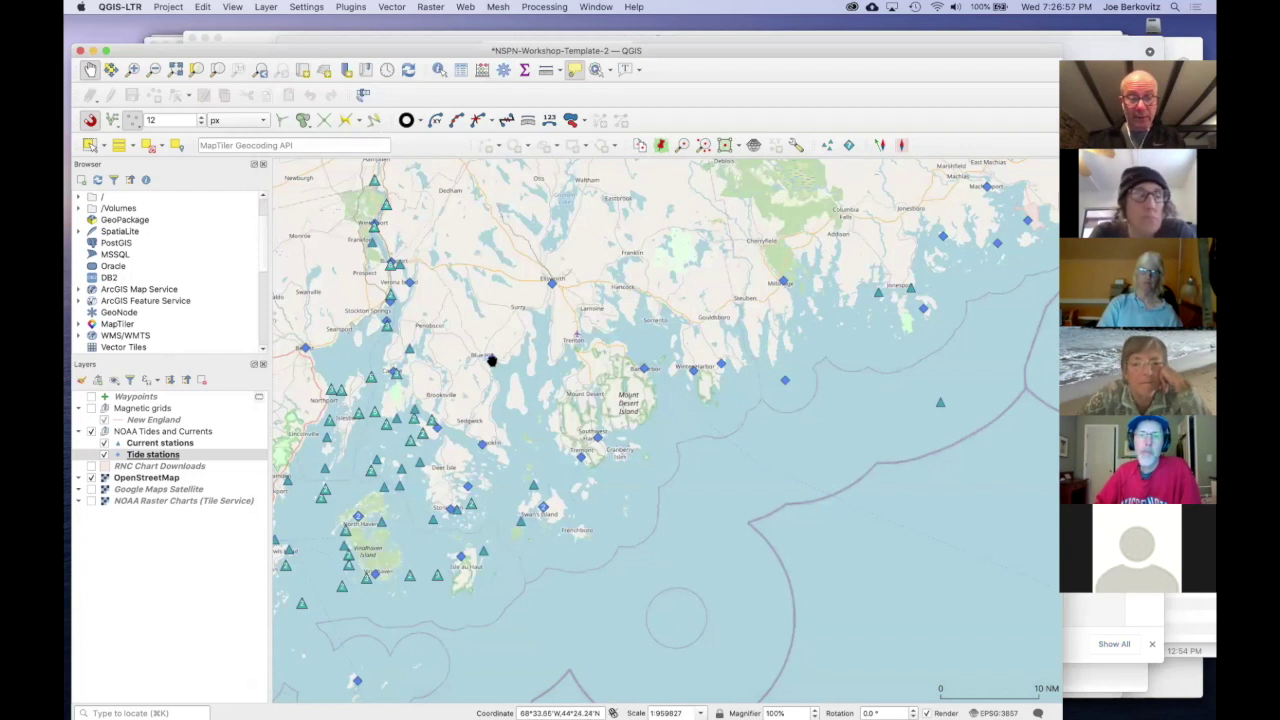
pyautogui.moveTo(491, 361)
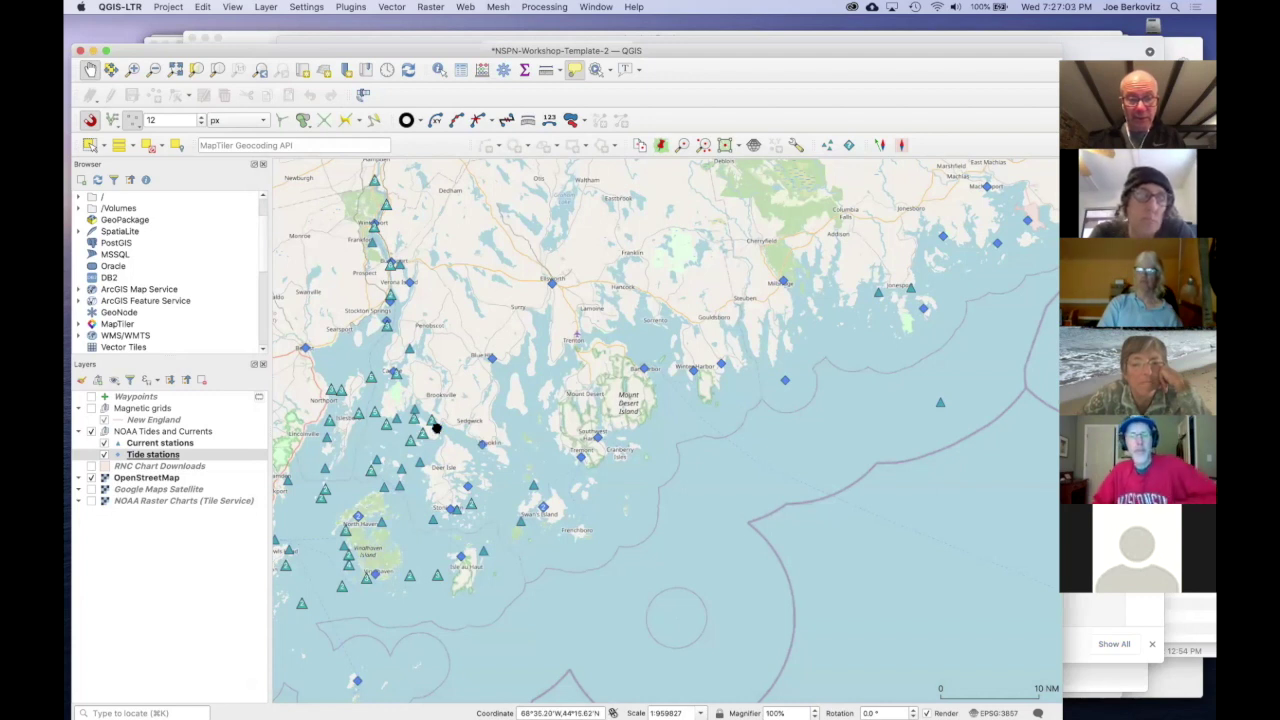
pyautogui.click(170, 443)
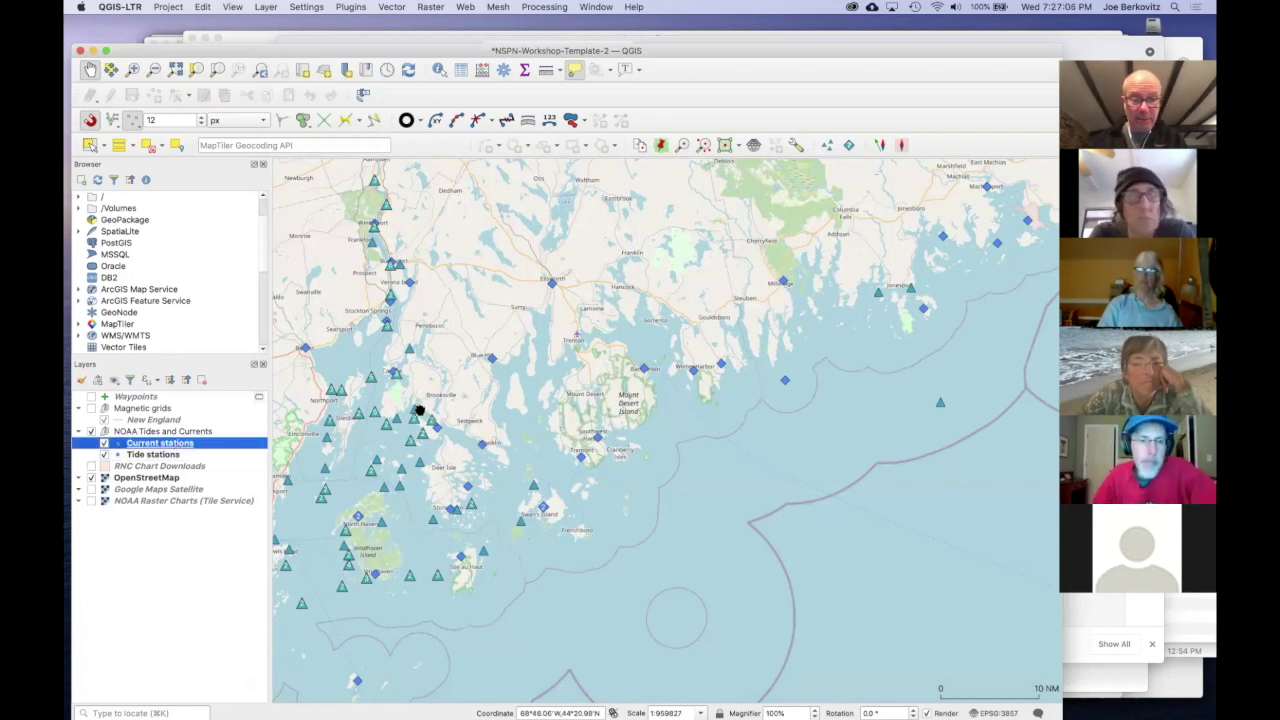
pyautogui.moveTo(413, 409)
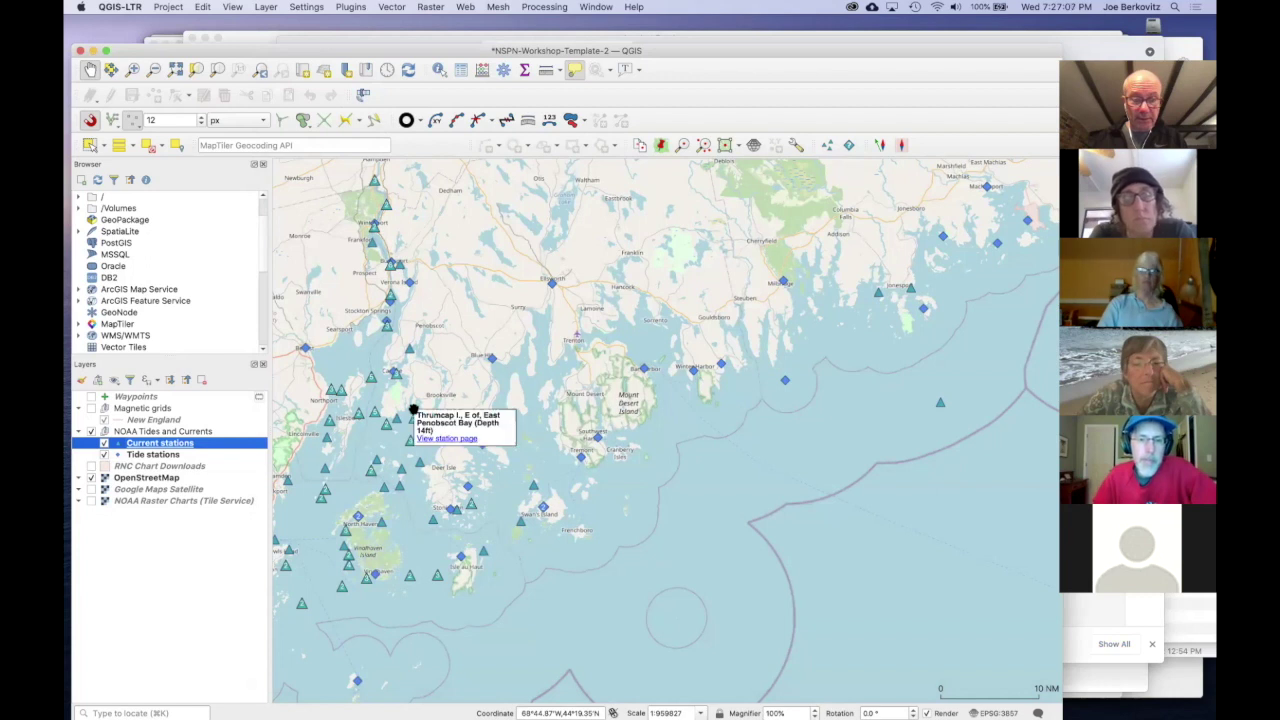
pyautogui.click(441, 437)
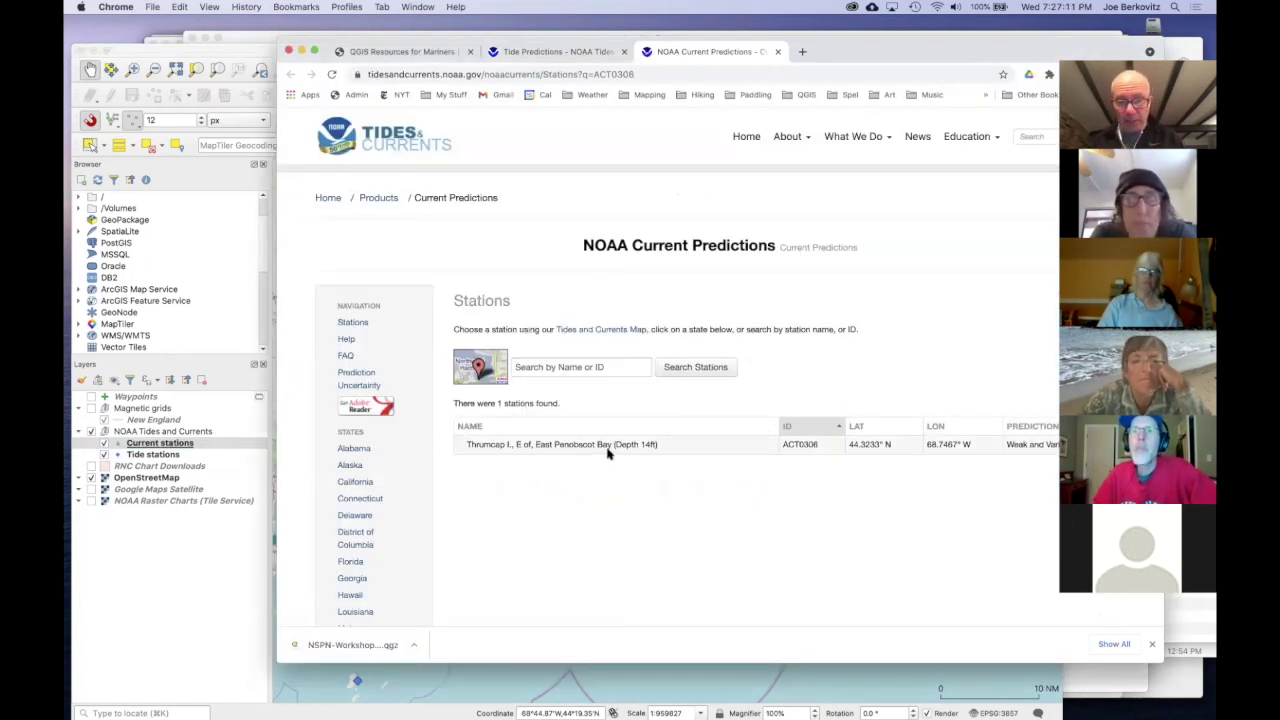
# Step: Open the Isle au Haut current station's predictions page from the QGIS map
pyautogui.moveTo(604, 444)
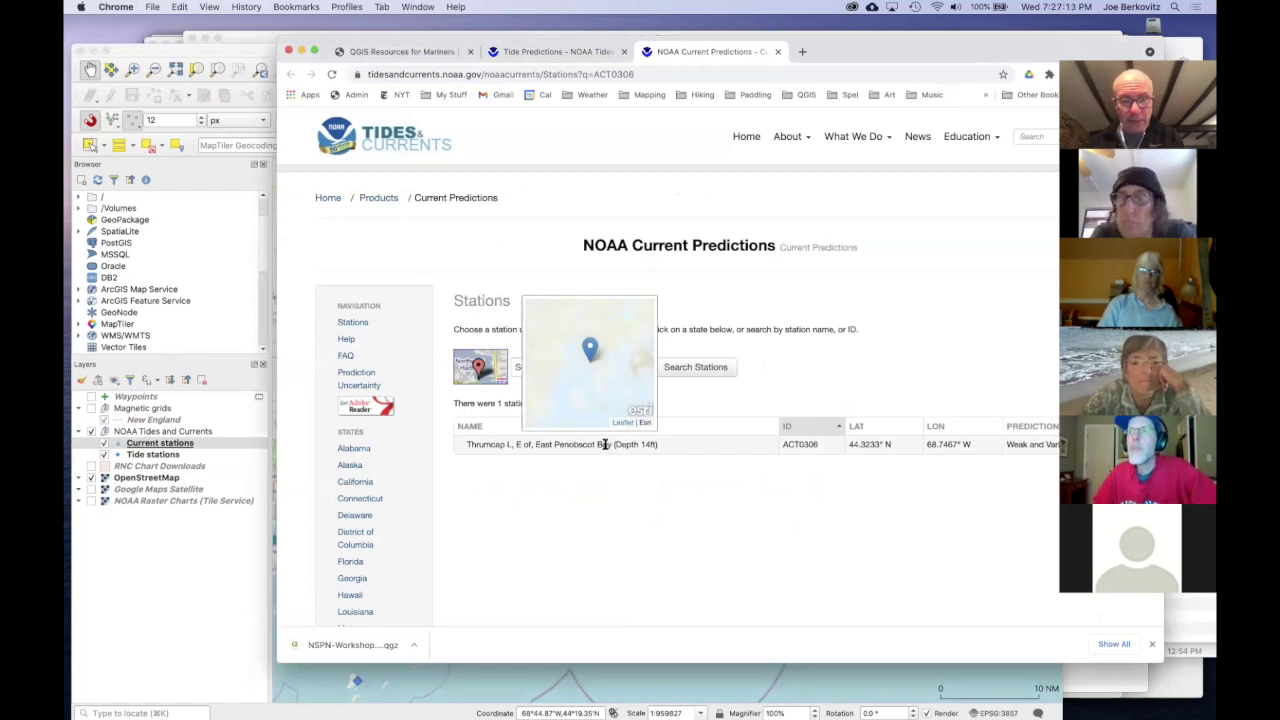
pyautogui.hotkey('ctrl', 'shift', 'Tab')
pyautogui.press('super+Tab')
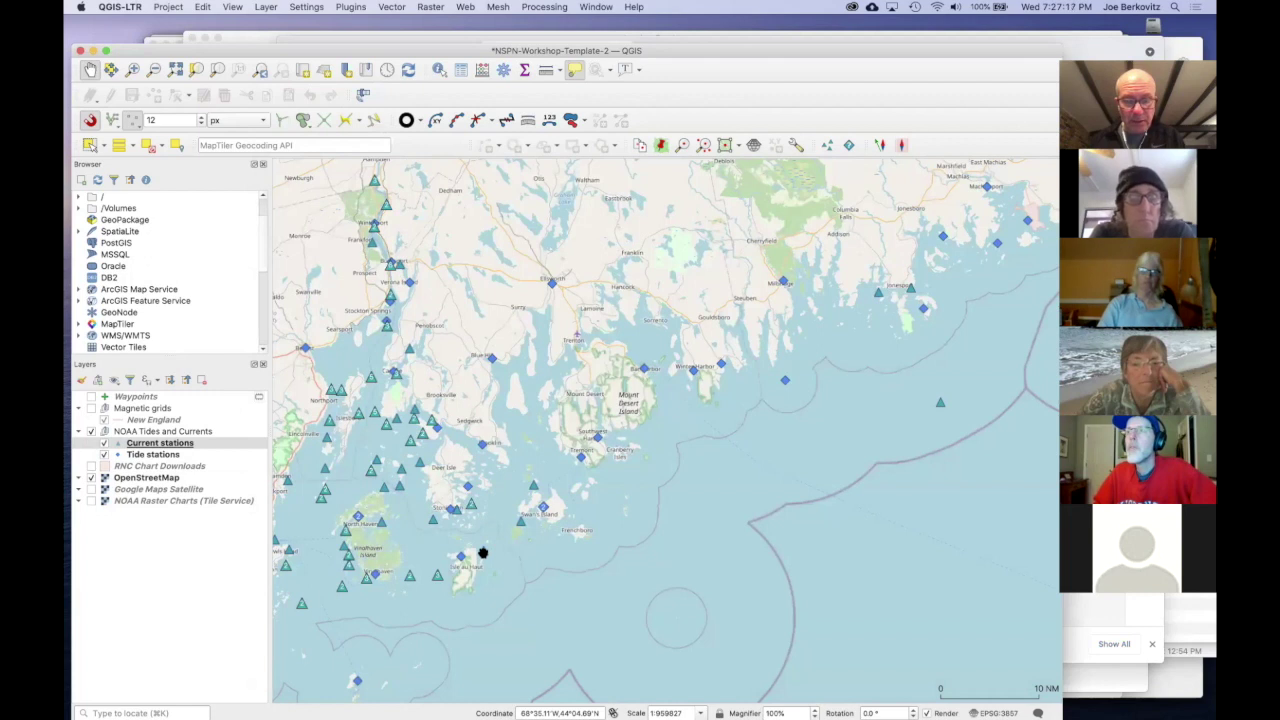
pyautogui.press('super+Tab')
pyautogui.hotkey('ctrl', 'Tab')
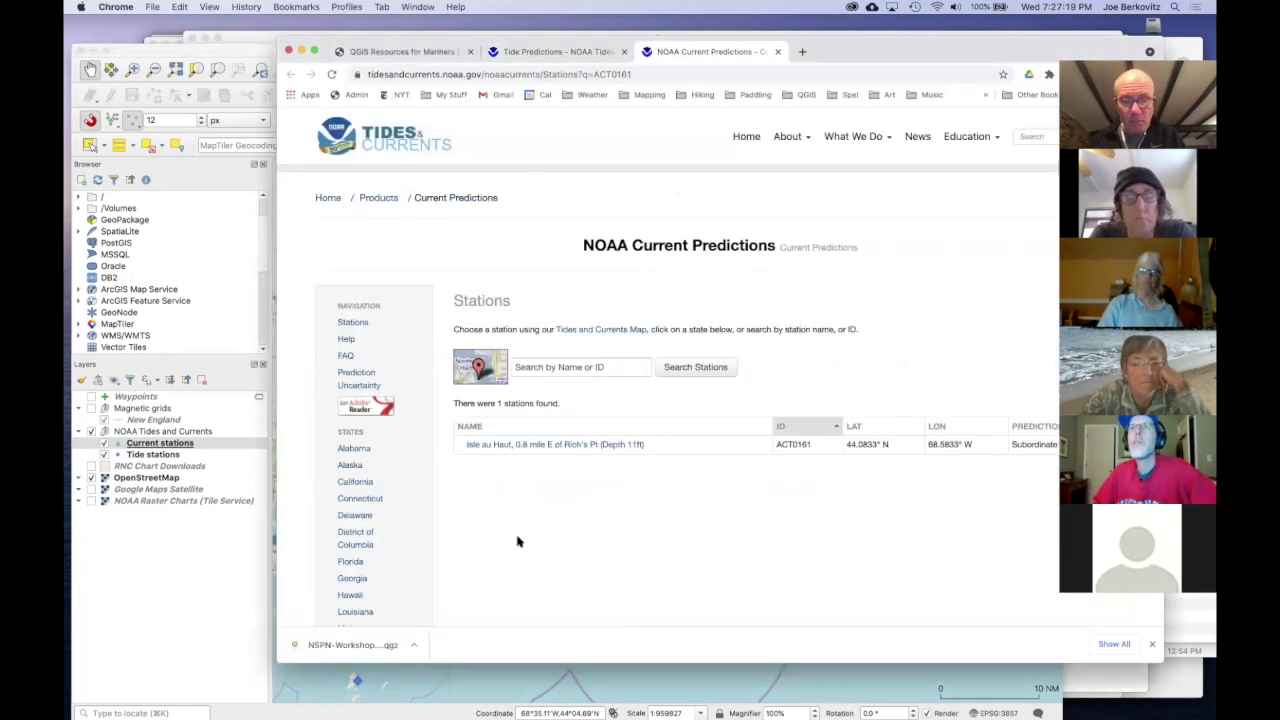
pyautogui.click(545, 445)
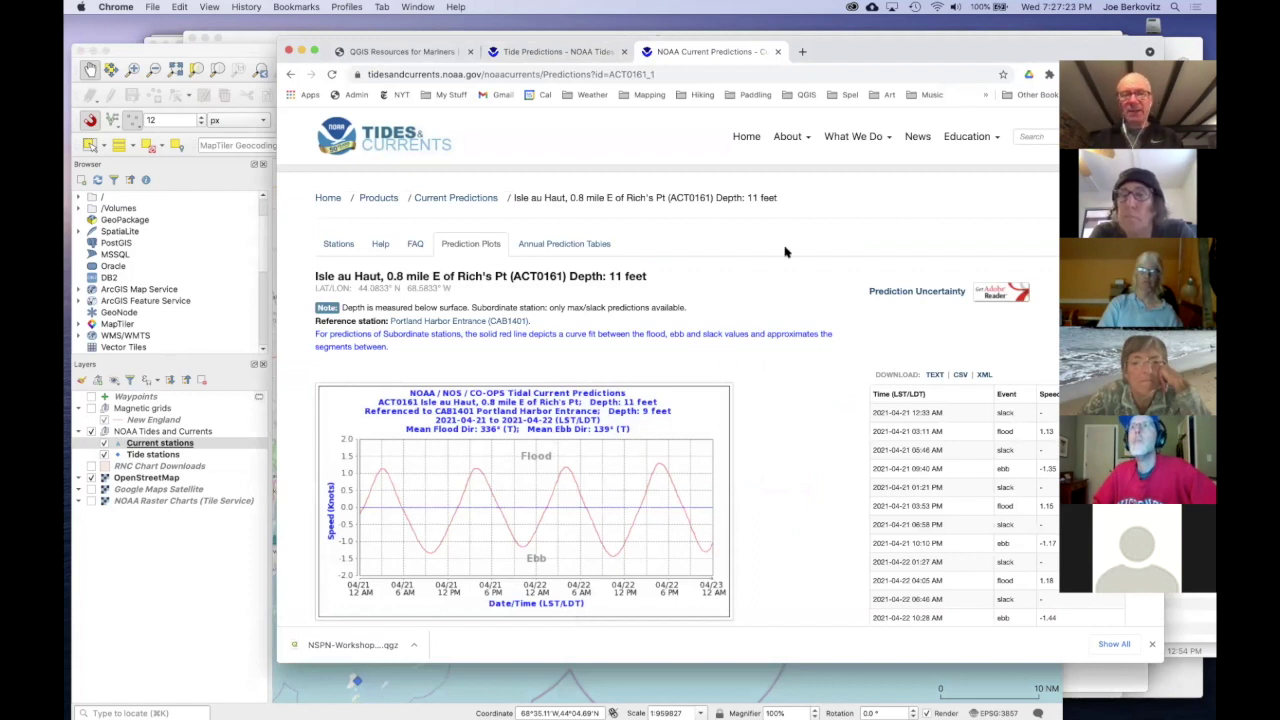
# Step: Close the current predictions tab and bring the QGIS map back to the front
pyautogui.hotkey('ctrl', 'shift', 'Tab')
pyautogui.hotkey('ctrl', 'Tab')
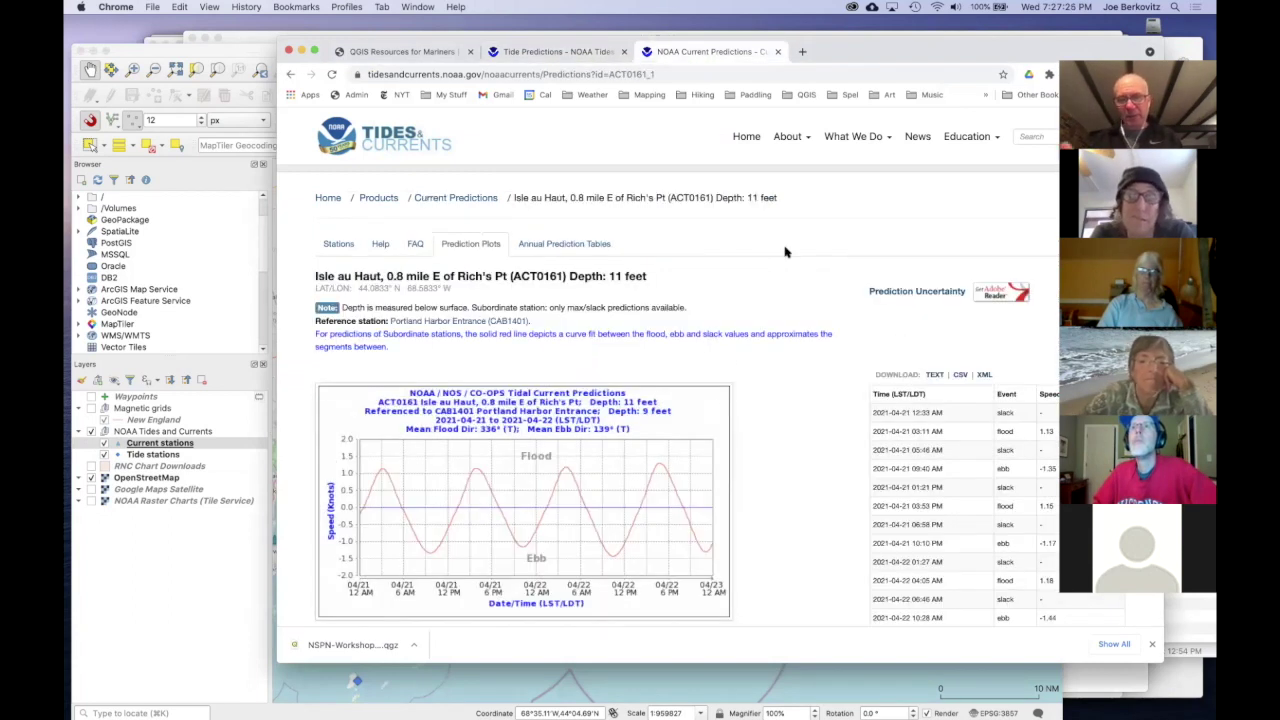
pyautogui.hotkey('ctrl', 'w')
pyautogui.hotkey('ctrl', 'shift', 'Tab')
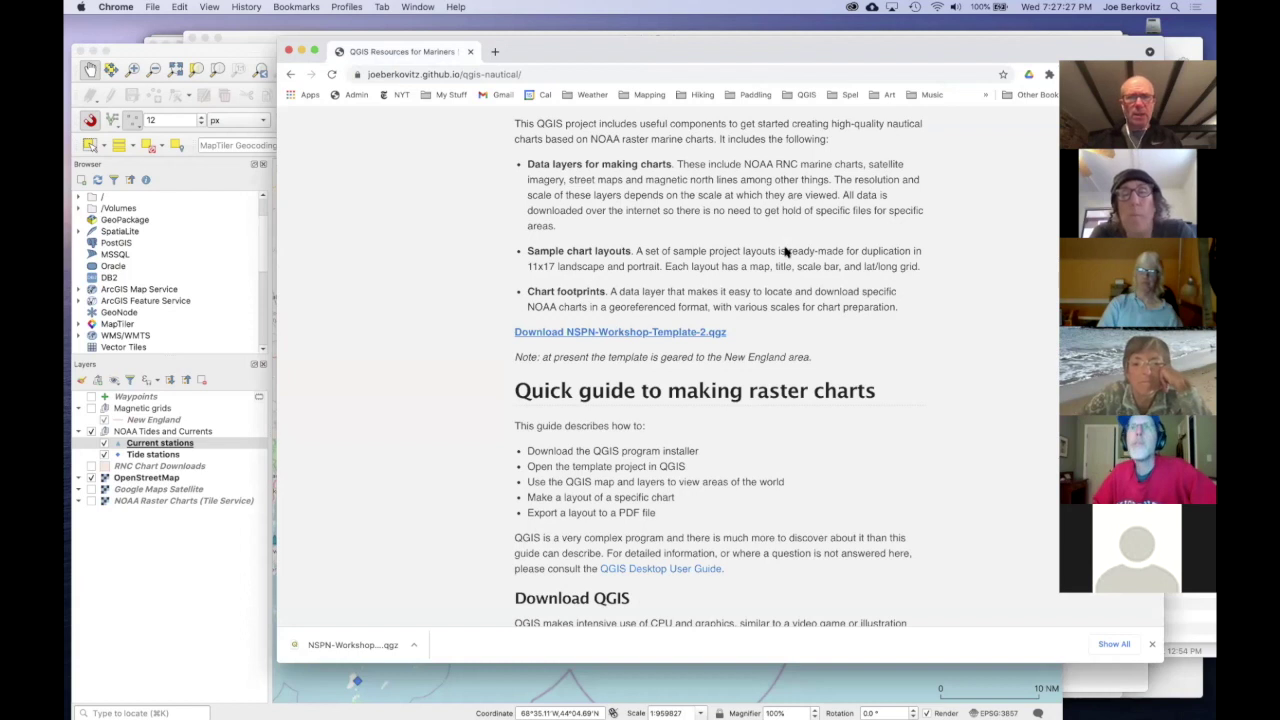
pyautogui.press('super+Tab')
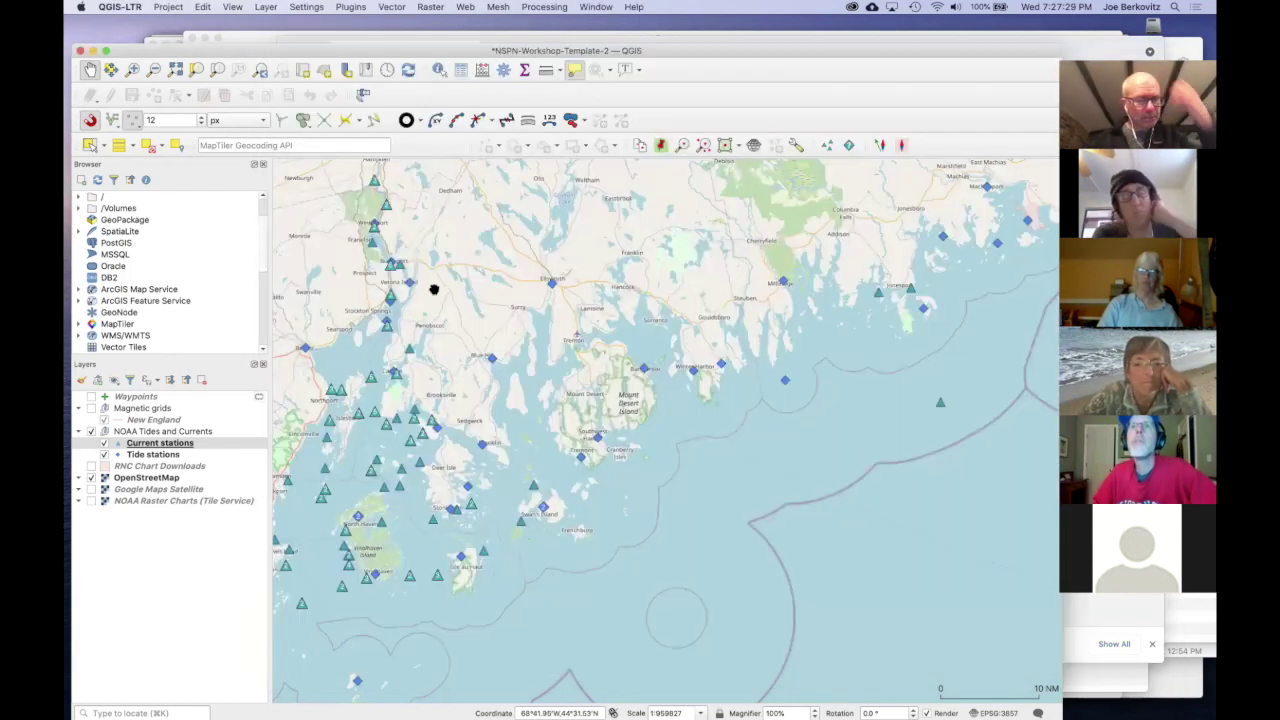
# Step: Hide NOAA Tides and Currents, then toggle the RNC Chart Downloads footprints on and off
pyautogui.click(91, 431)
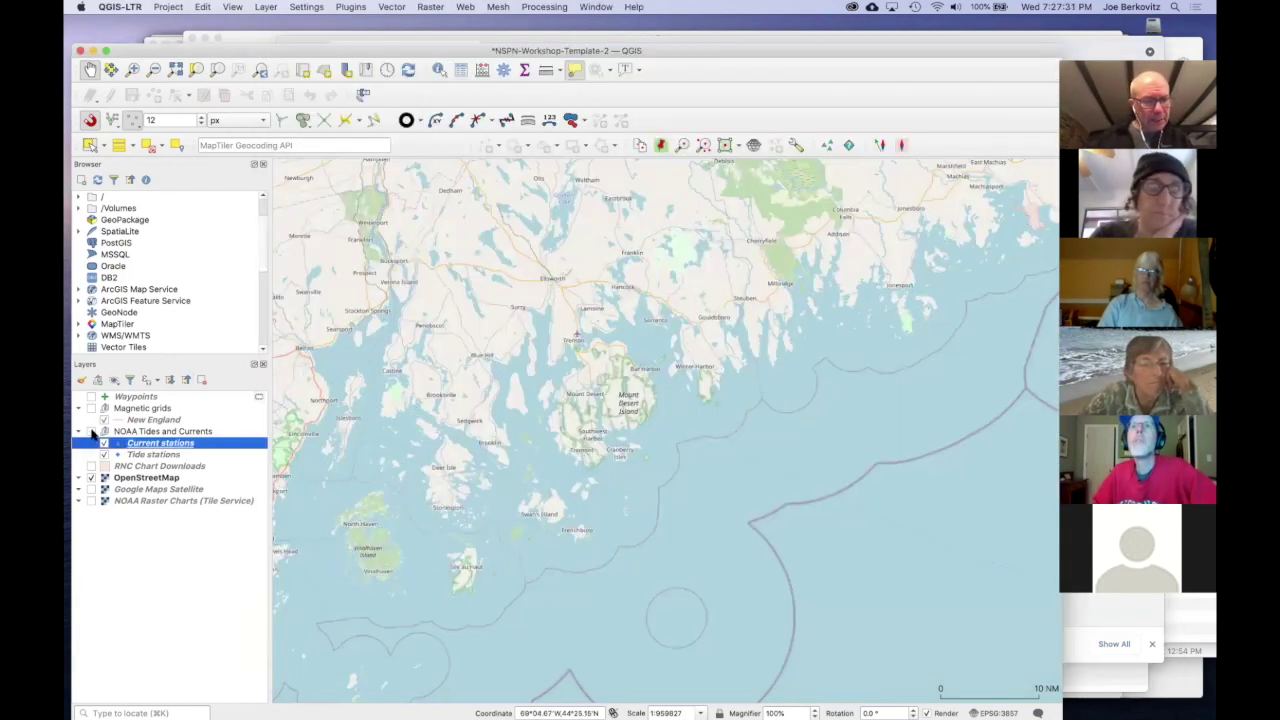
pyautogui.click(91, 466)
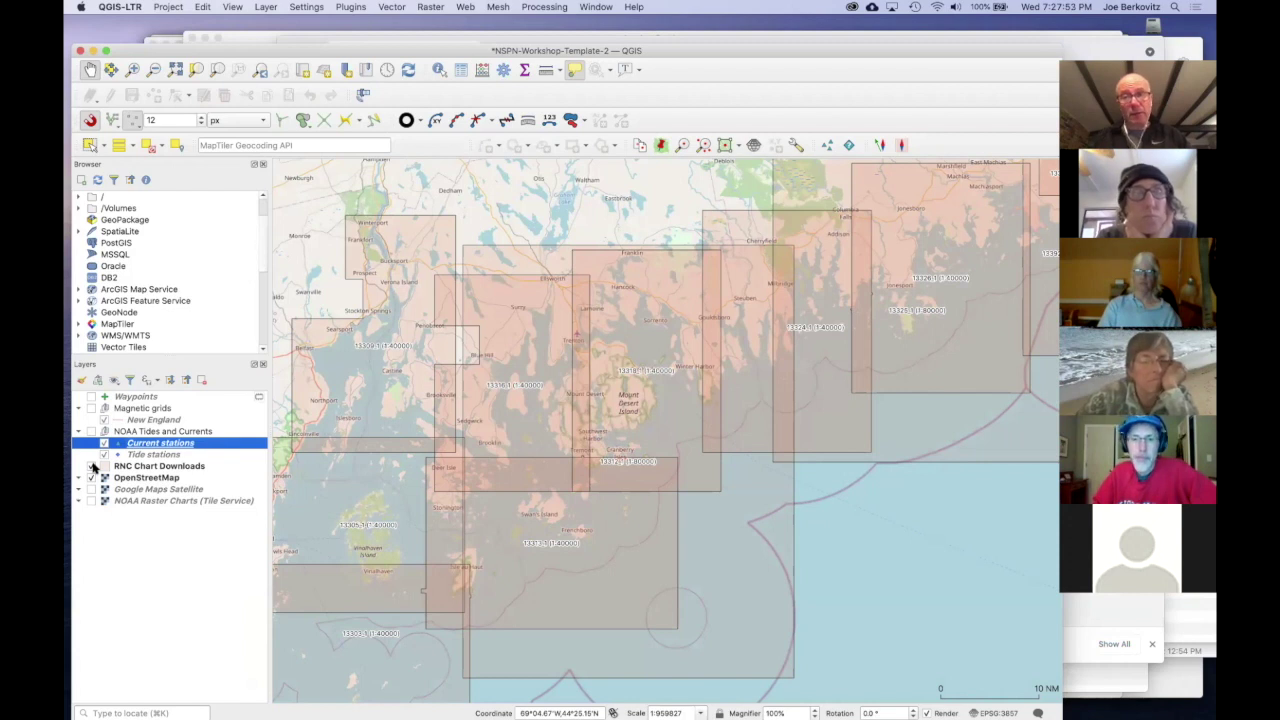
pyautogui.click(92, 466)
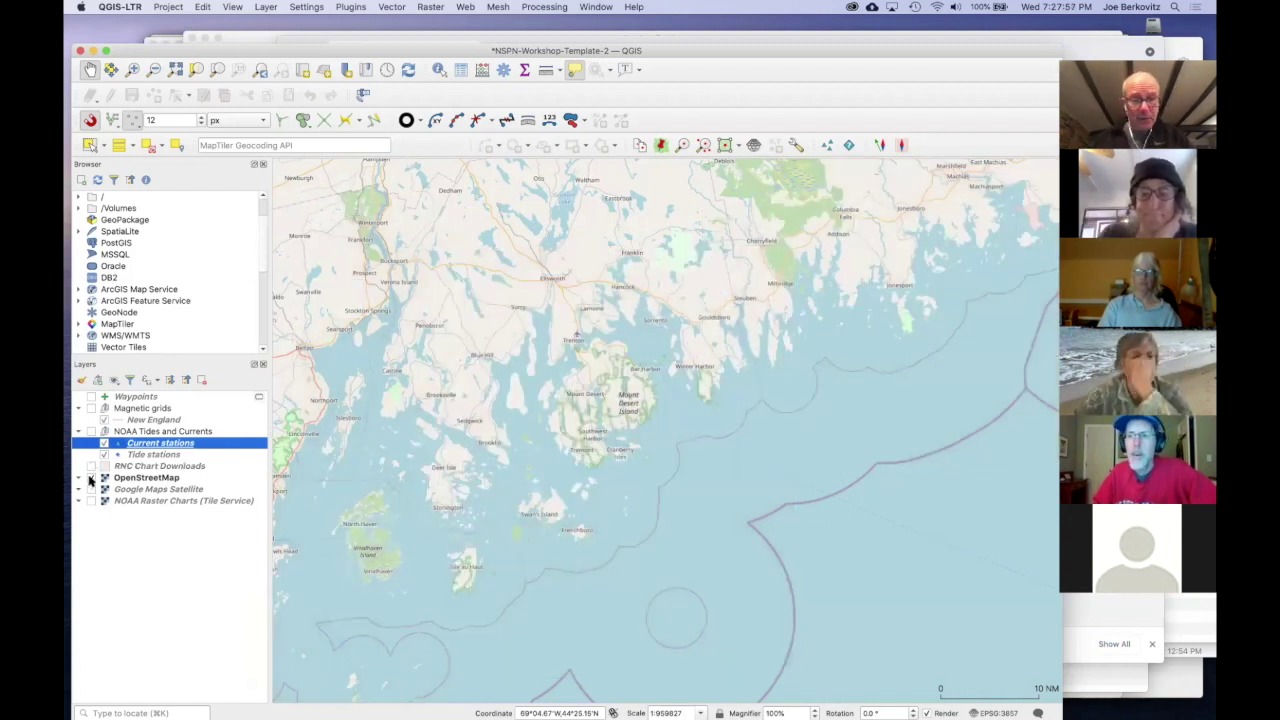
# Step: Turn off the OpenStreetMap basemap and show the NOAA tide and current stations on the chart
pyautogui.click(91, 478)
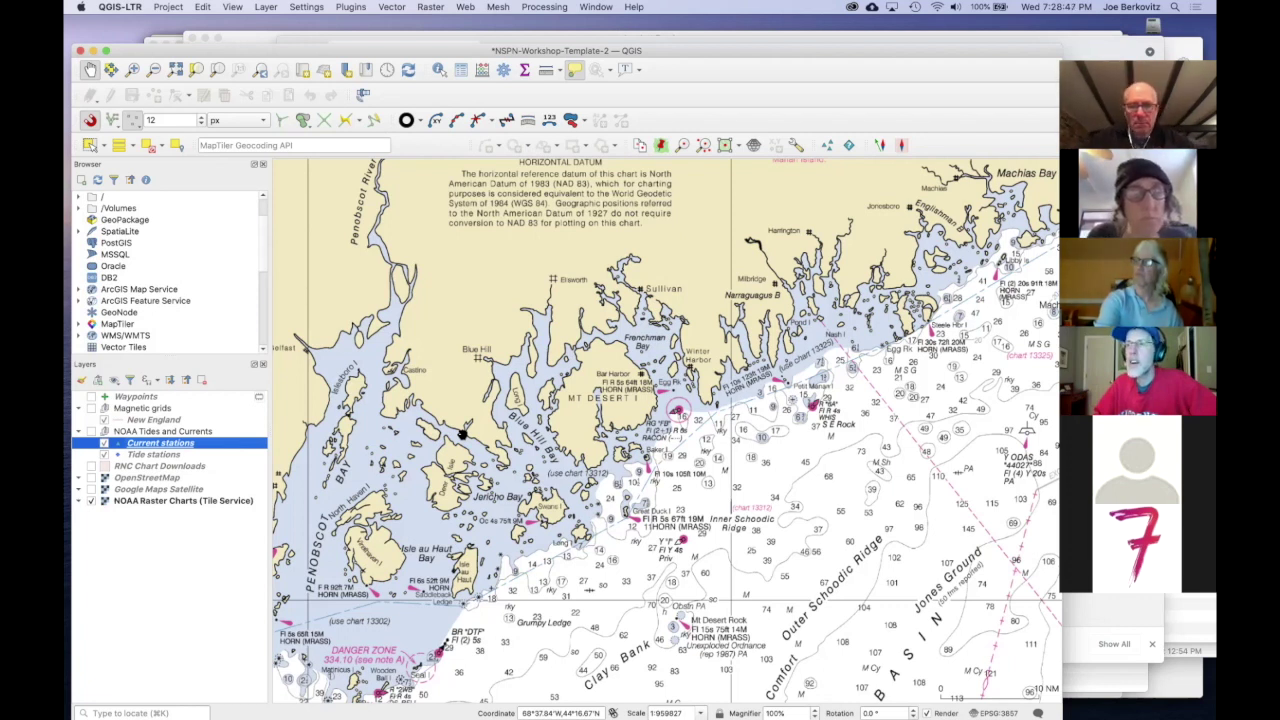
pyautogui.click(462, 433)
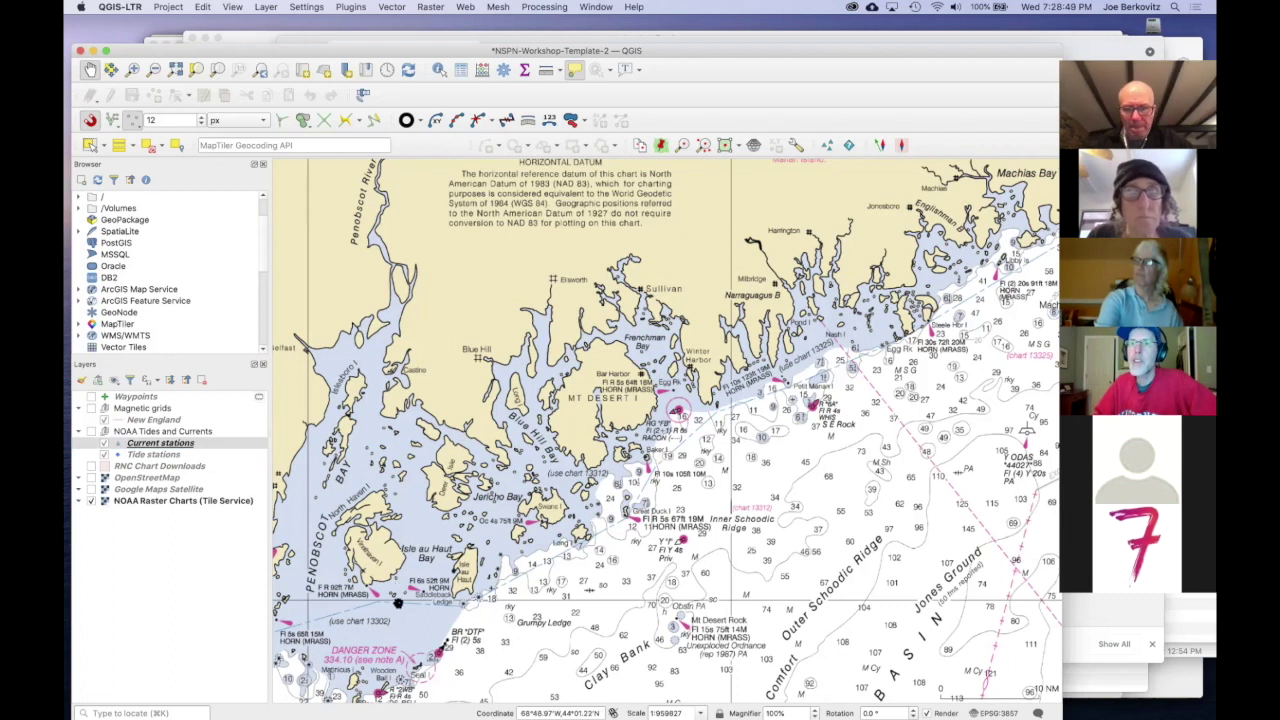
pyautogui.click(91, 431)
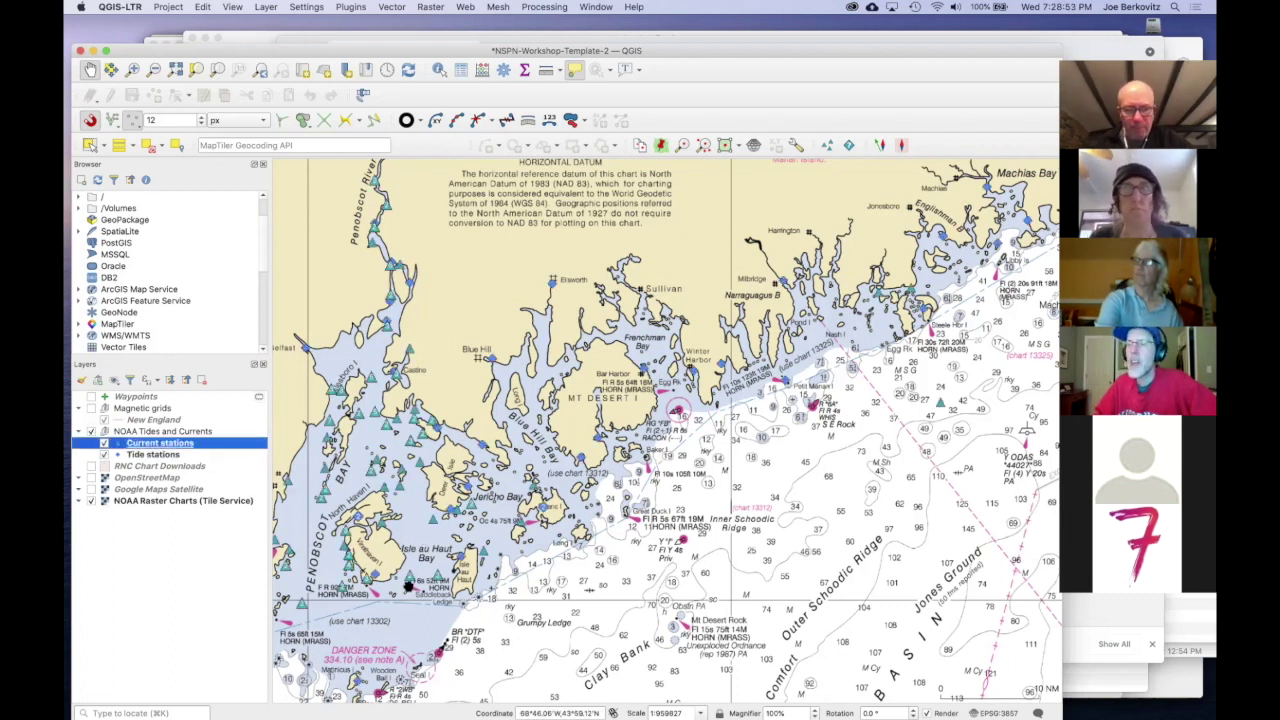
pyautogui.click(440, 614)
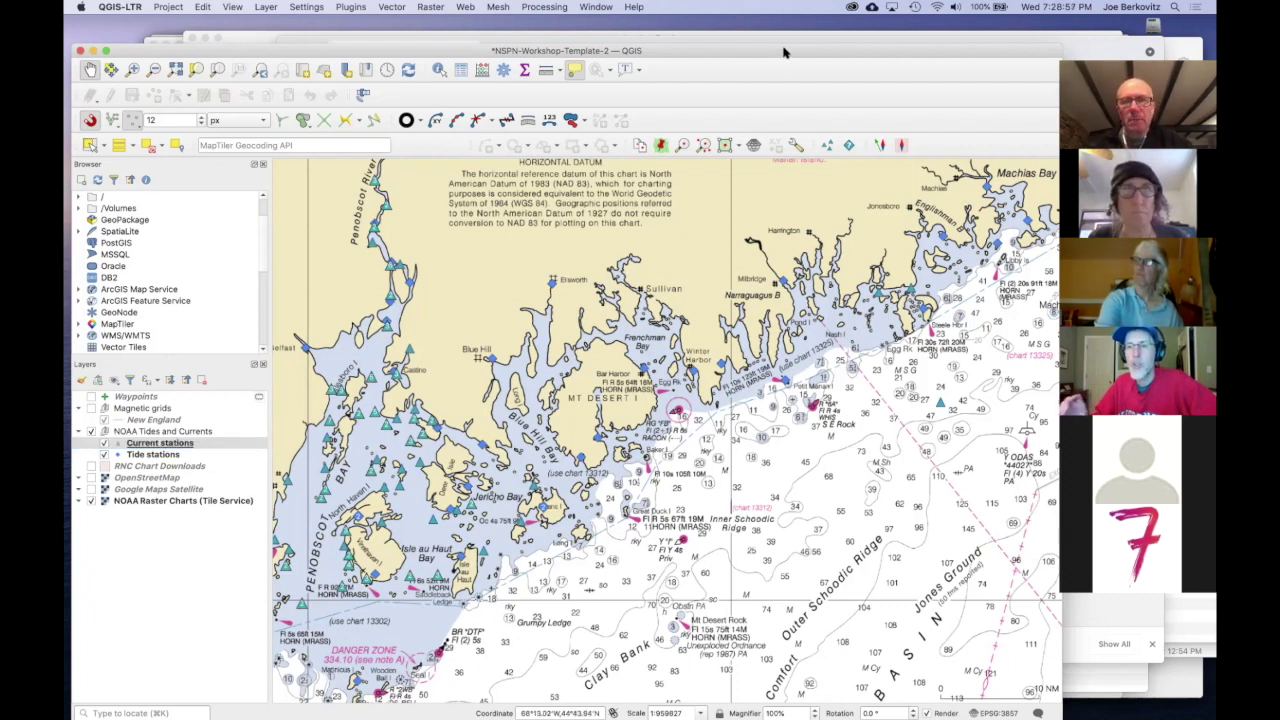
# Step: Hide the Tide stations layer and switch on Show Map Tips over the NOAA chart
pyautogui.moveTo(784, 52); pyautogui.dragTo(783, 65)
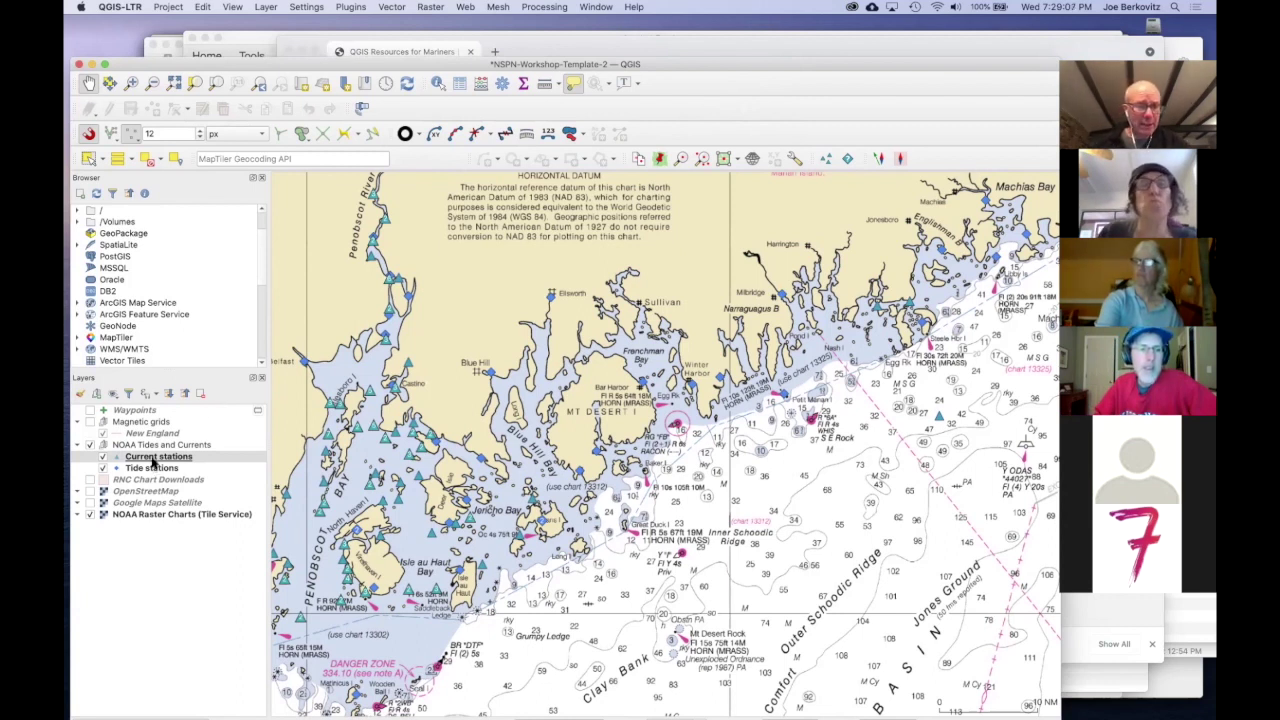
pyautogui.click(104, 468)
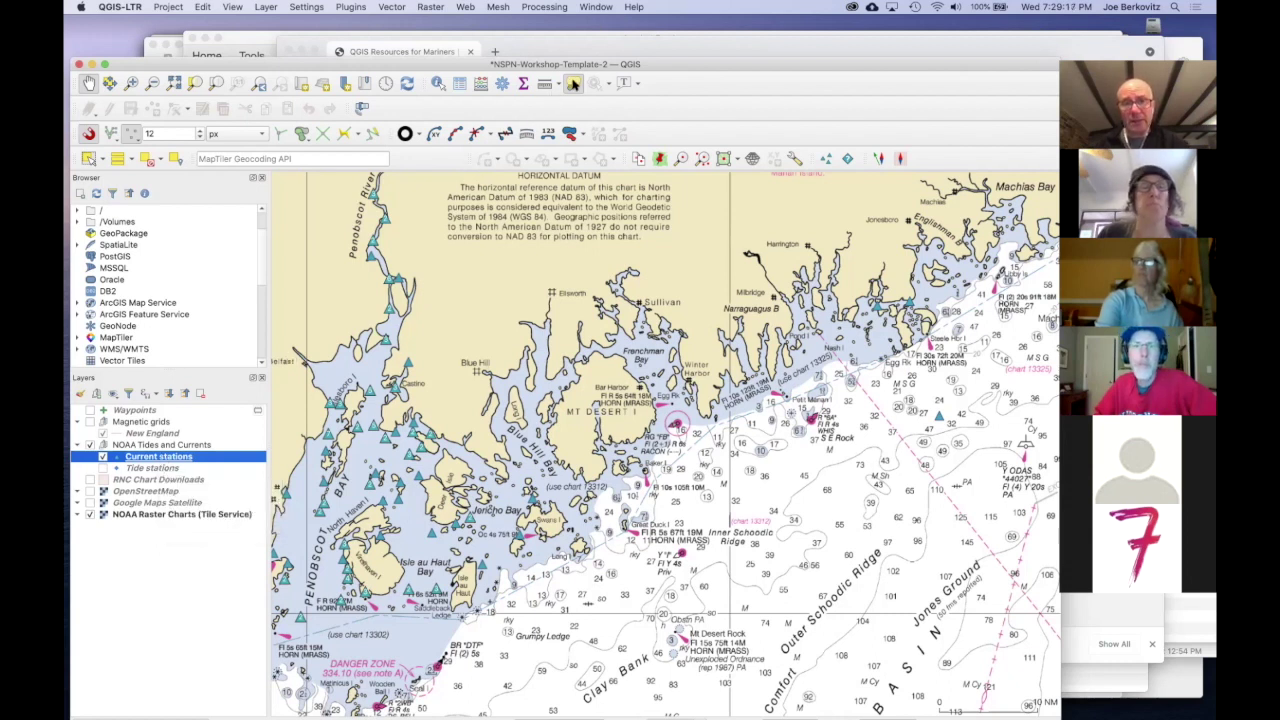
pyautogui.click(573, 85)
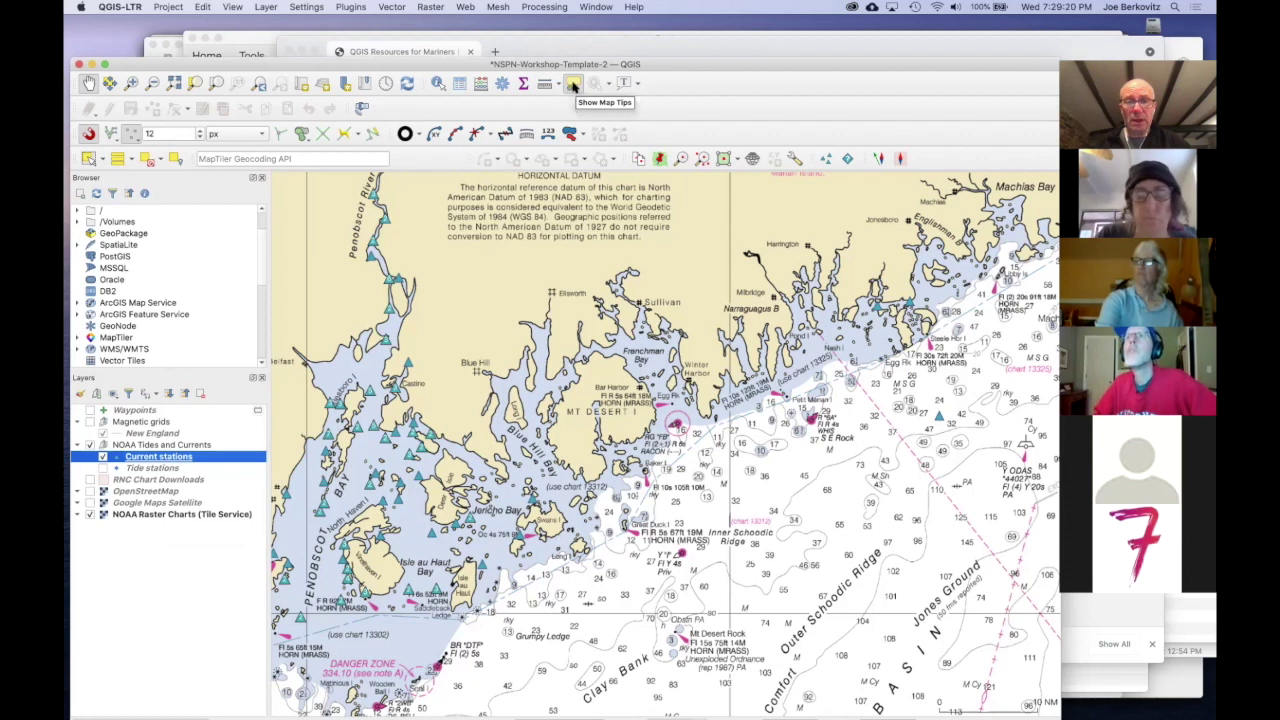
pyautogui.click(574, 84)
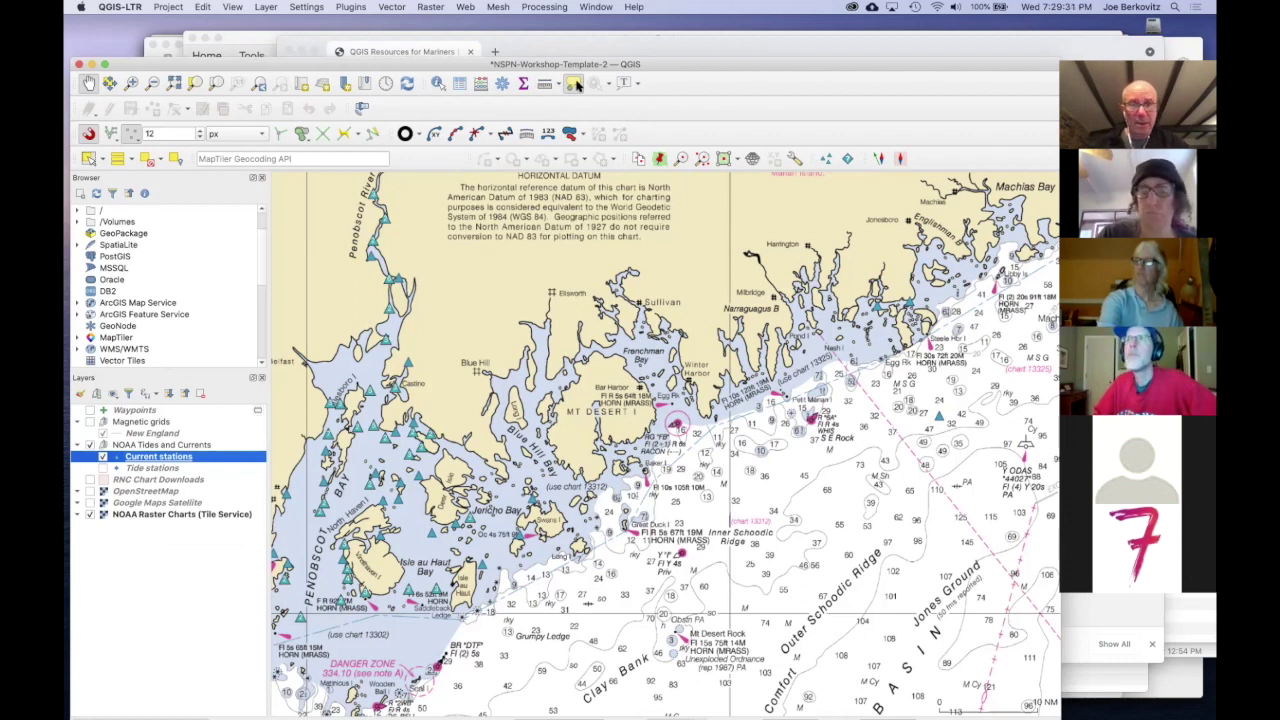
pyautogui.click(414, 283)
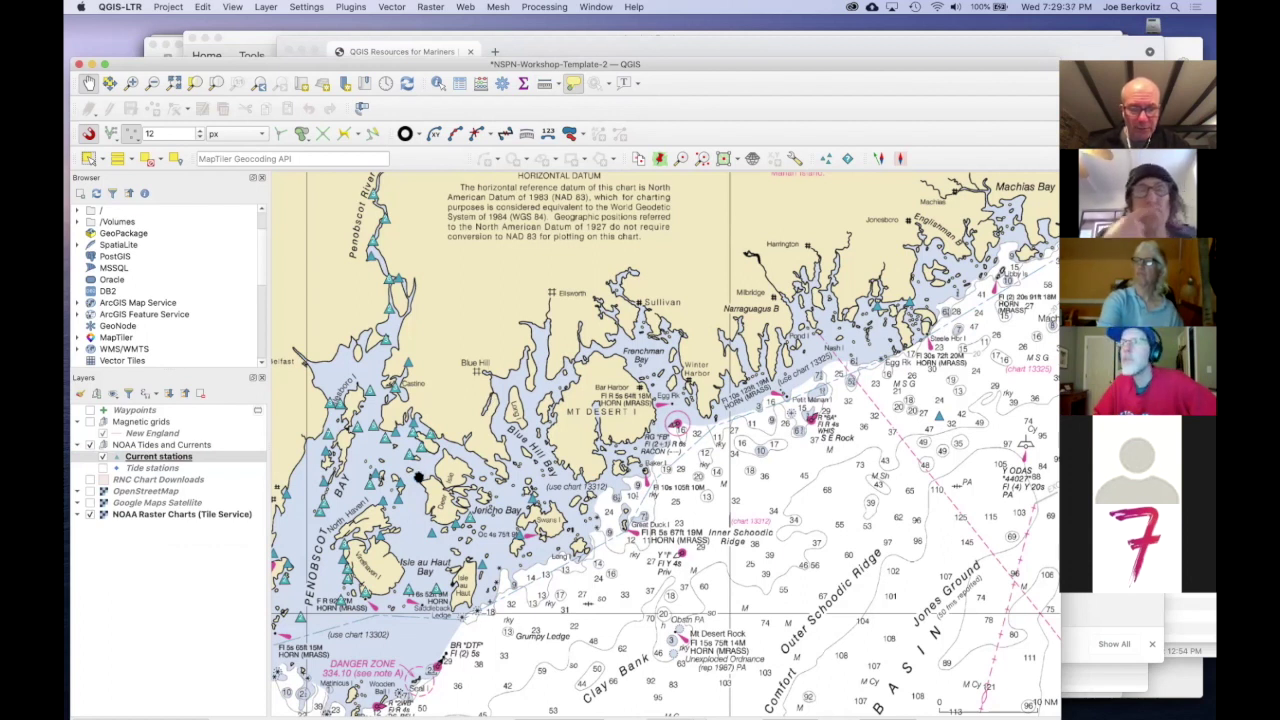
# Step: Open the NOAA page for the Bradbury Island current station ACT0191 from its map tip
pyautogui.moveTo(419, 478)
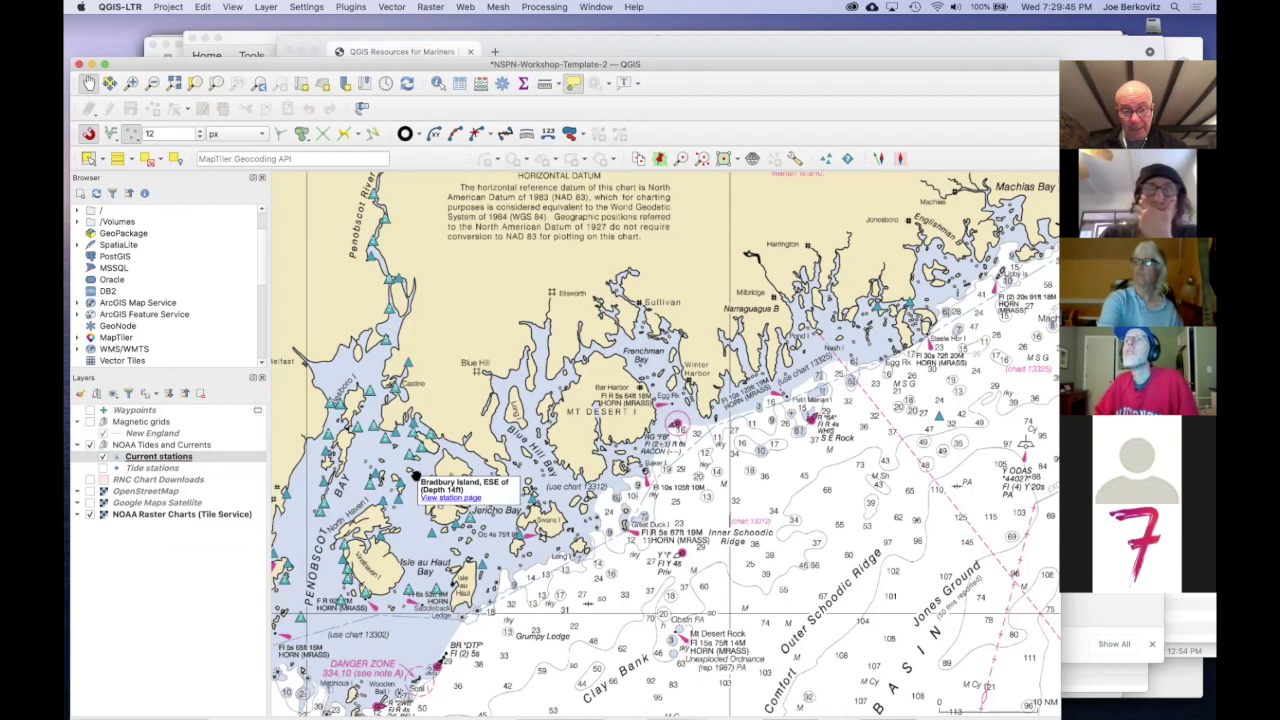
pyautogui.click(436, 498)
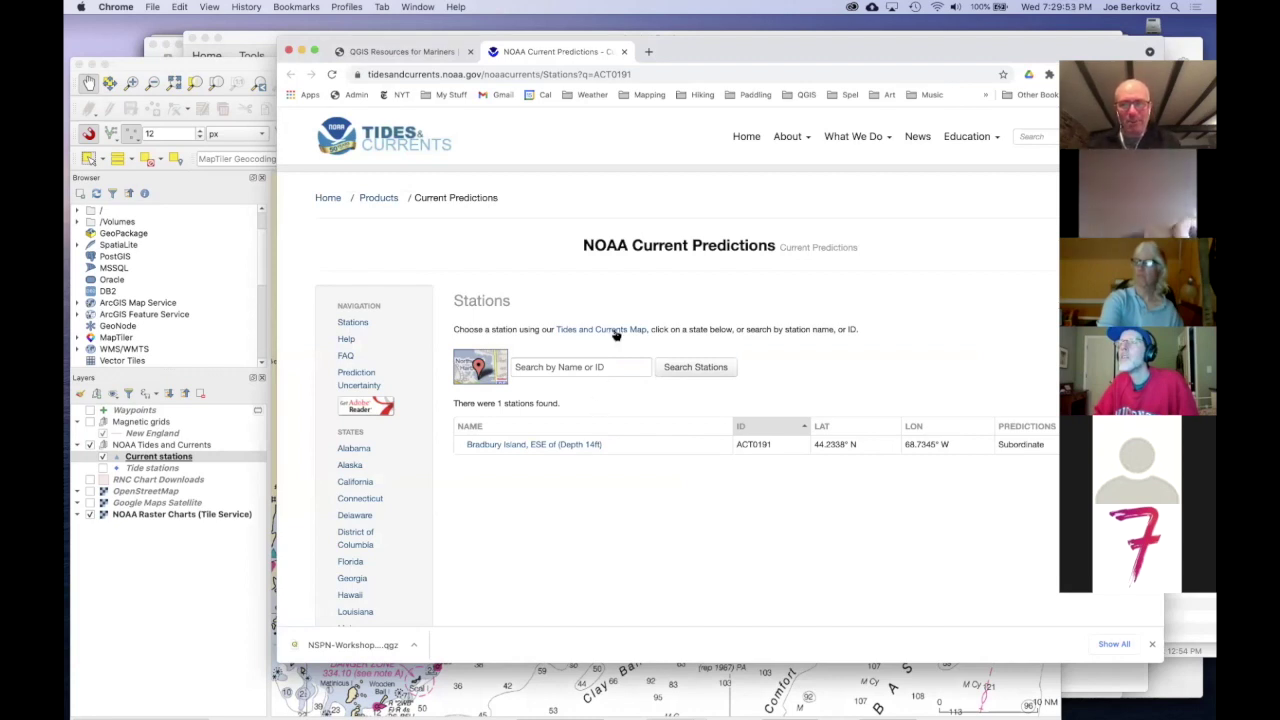
# Step: Close the Bradbury Island Current Predictions tab and switch back to QGIS
pyautogui.press('super+w')
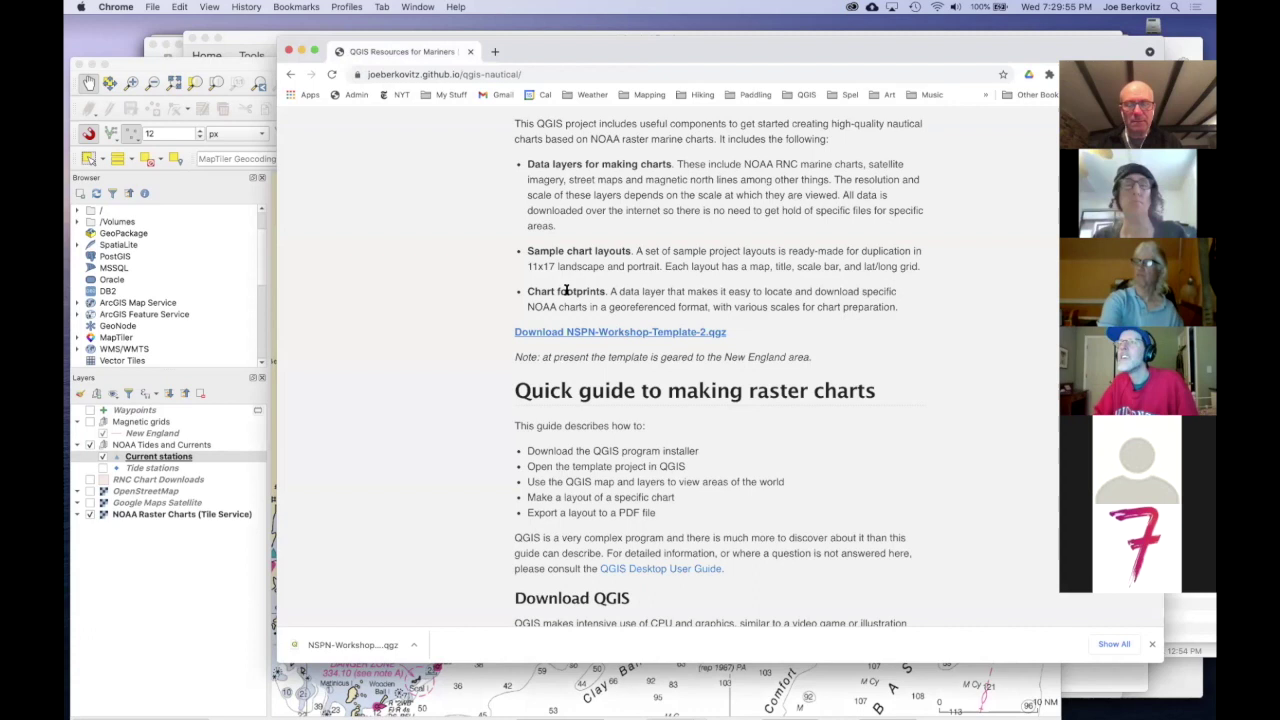
pyautogui.press('super+Tab')
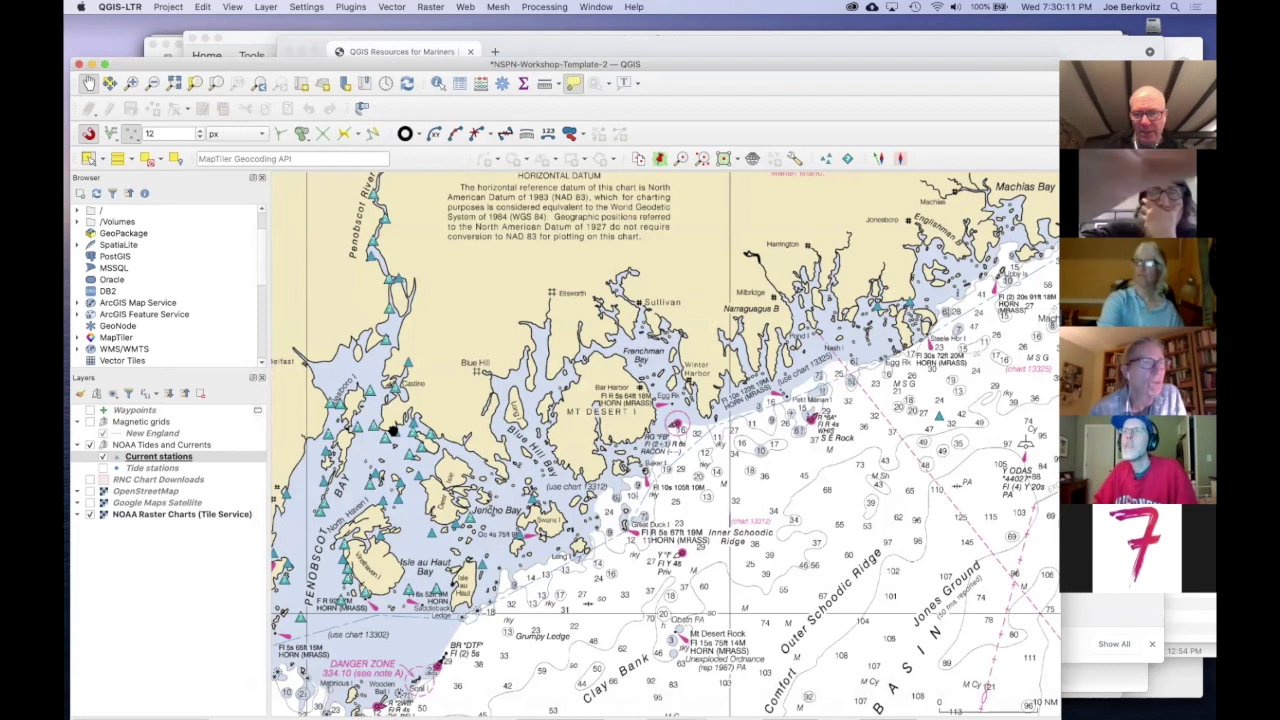
pyautogui.moveTo(393, 432)
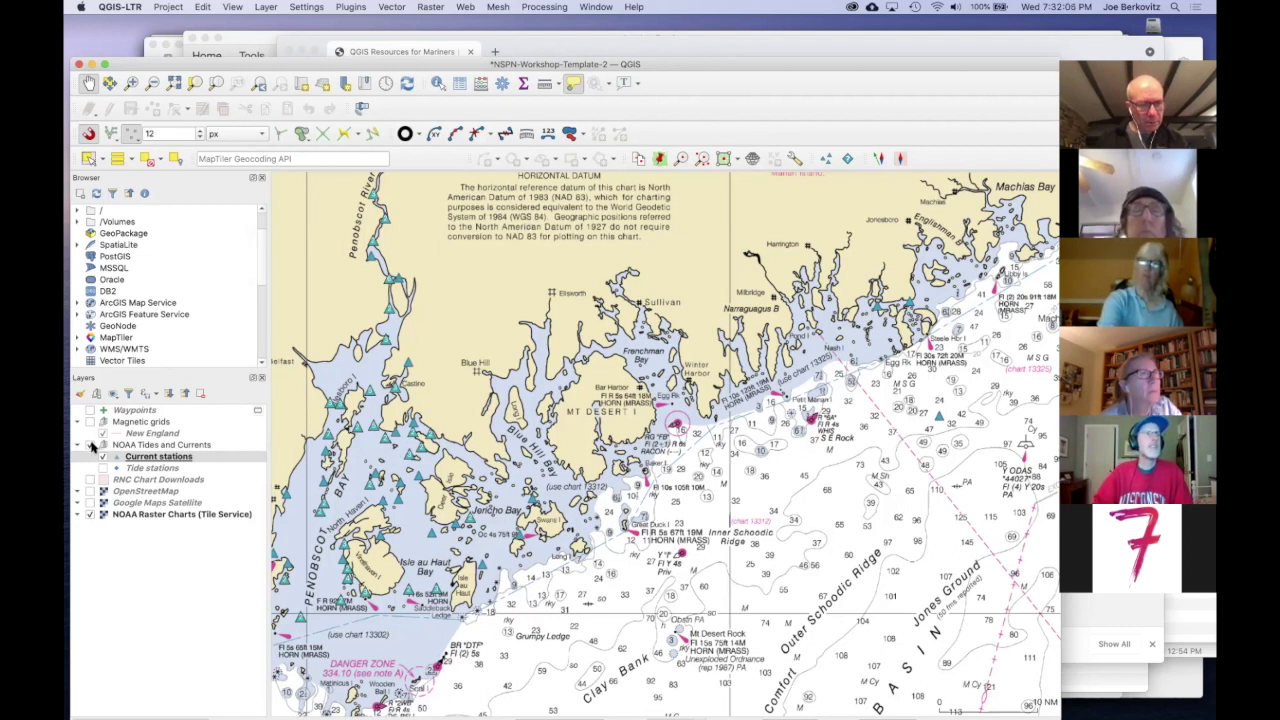
# Step: Hide the station markers and zoom and pan the chart to the Cranberry Isles at 1:96214
pyautogui.click(93, 455)
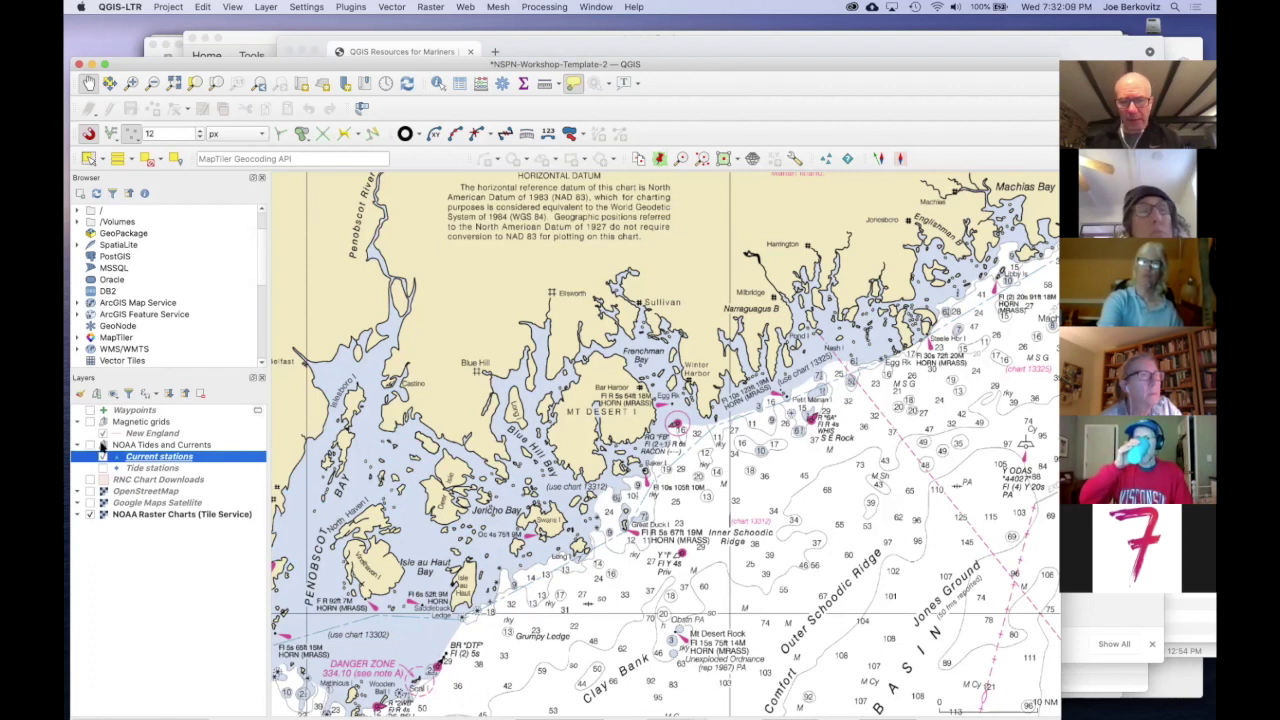
pyautogui.click(649, 451)
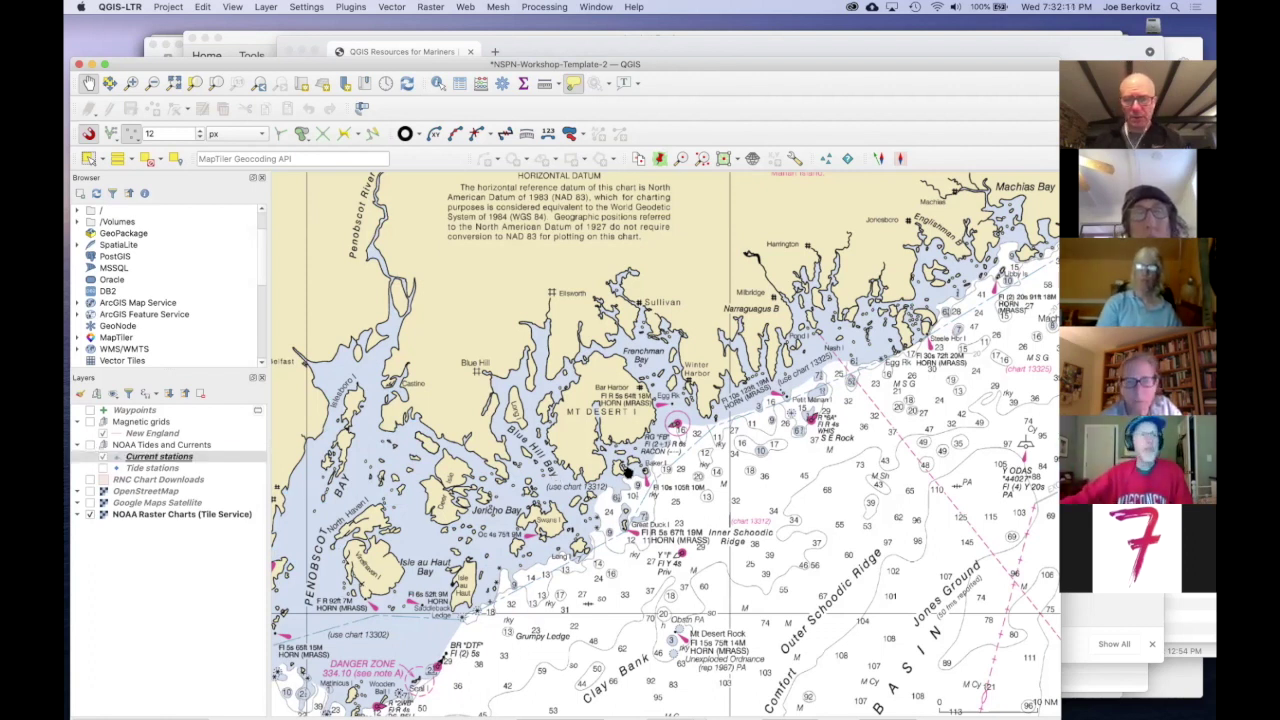
pyautogui.scroll(5, 631, 477)
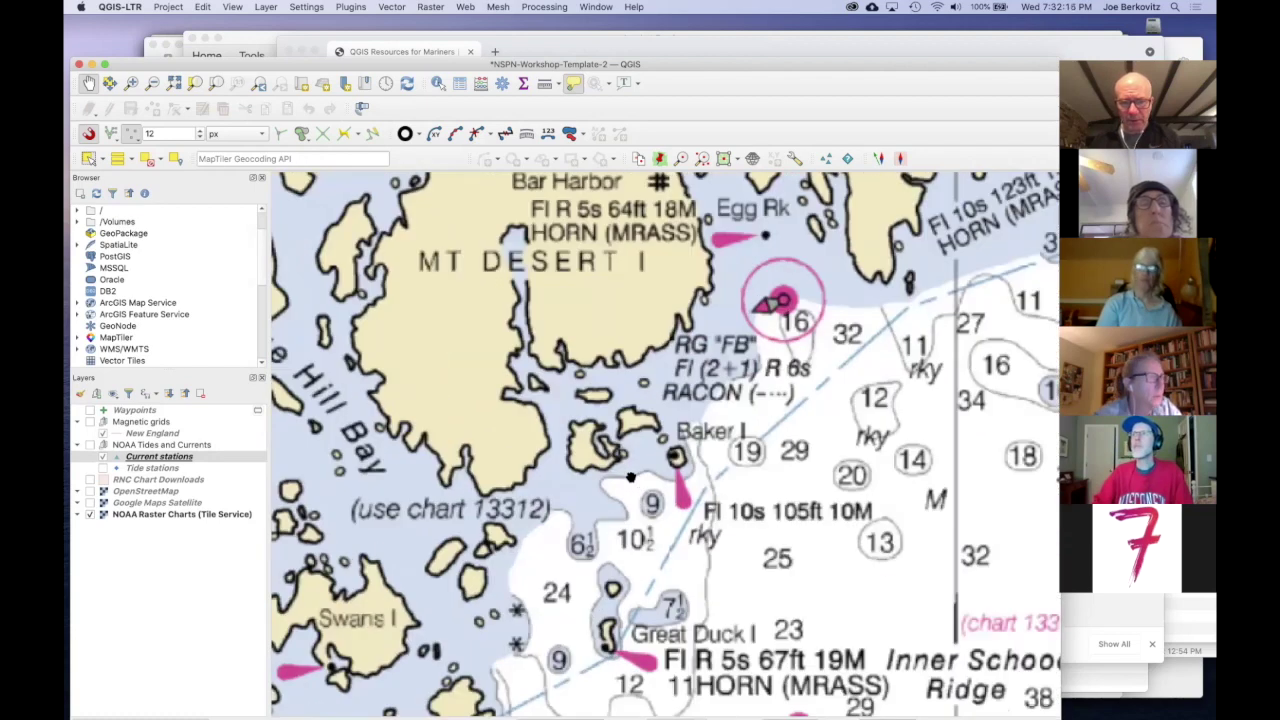
pyautogui.scroll(-5, 631, 477)
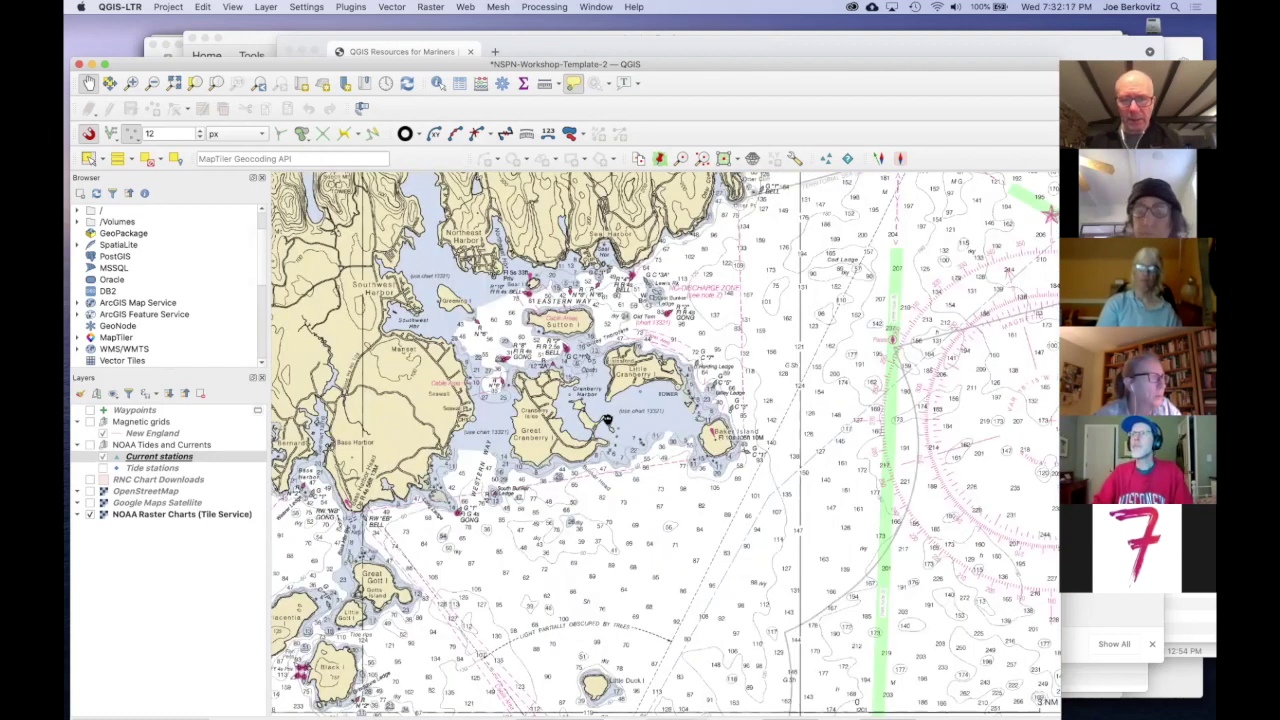
pyautogui.scroll(3, 607, 421)
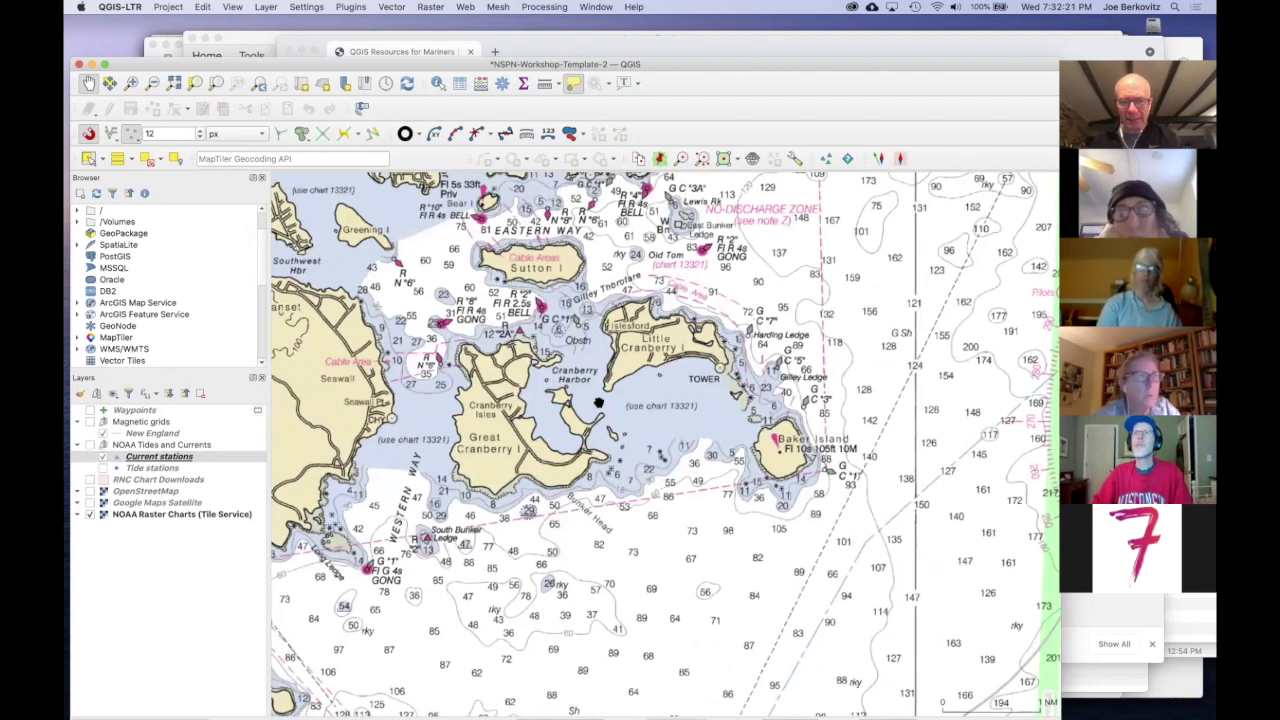
pyautogui.moveTo(598, 402); pyautogui.dragTo(595, 421)
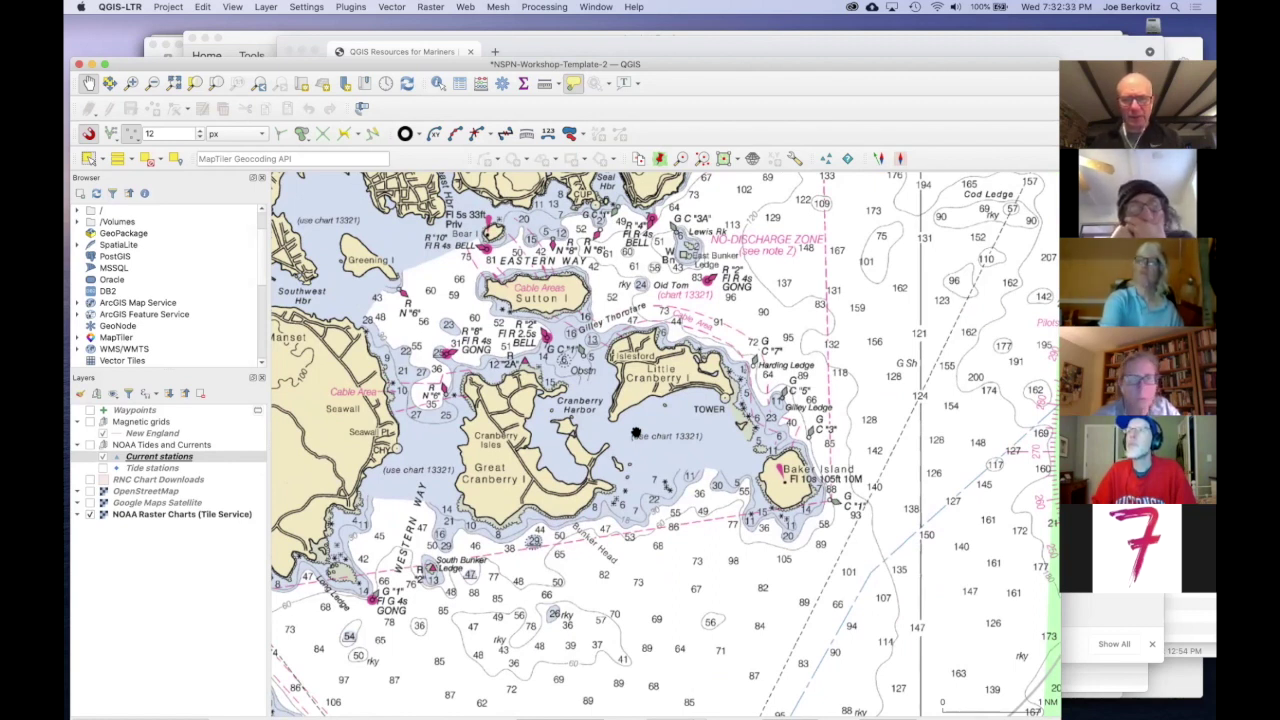
pyautogui.scroll(5, 635, 432)
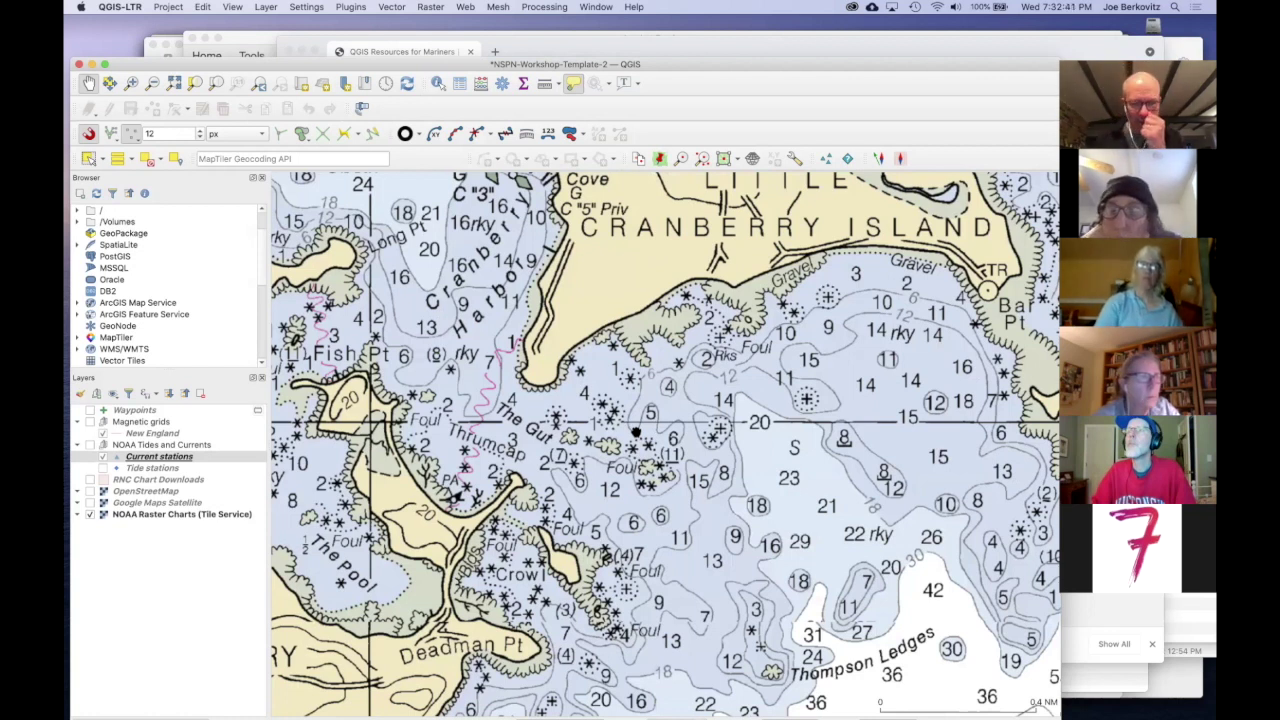
pyautogui.scroll(-5, 635, 432)
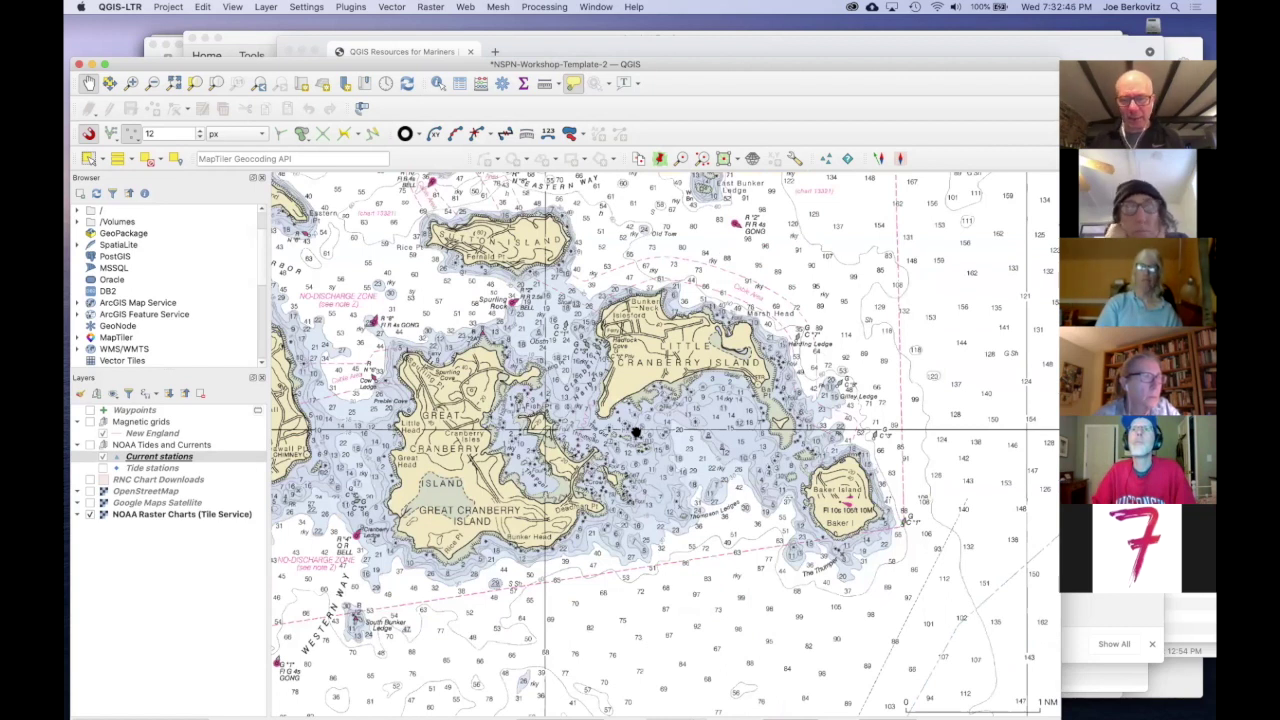
pyautogui.scroll(-2, 635, 432)
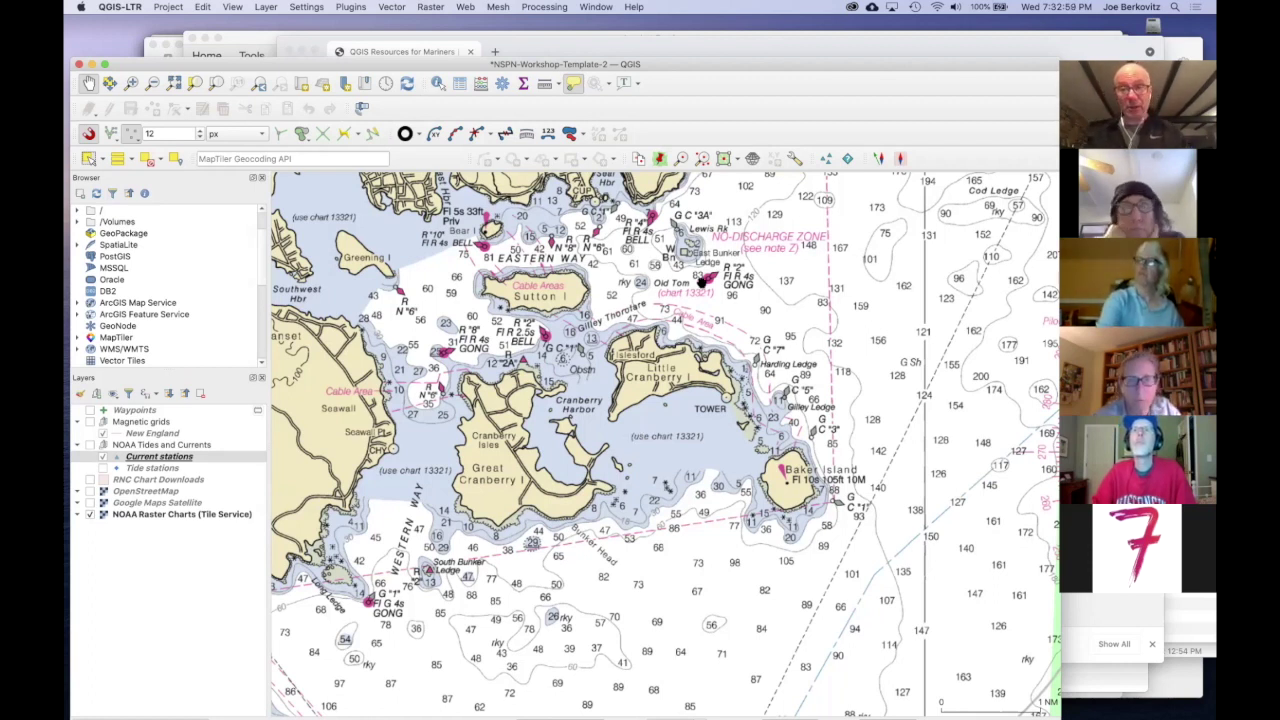
pyautogui.moveTo(815, 69); pyautogui.dragTo(817, 40)
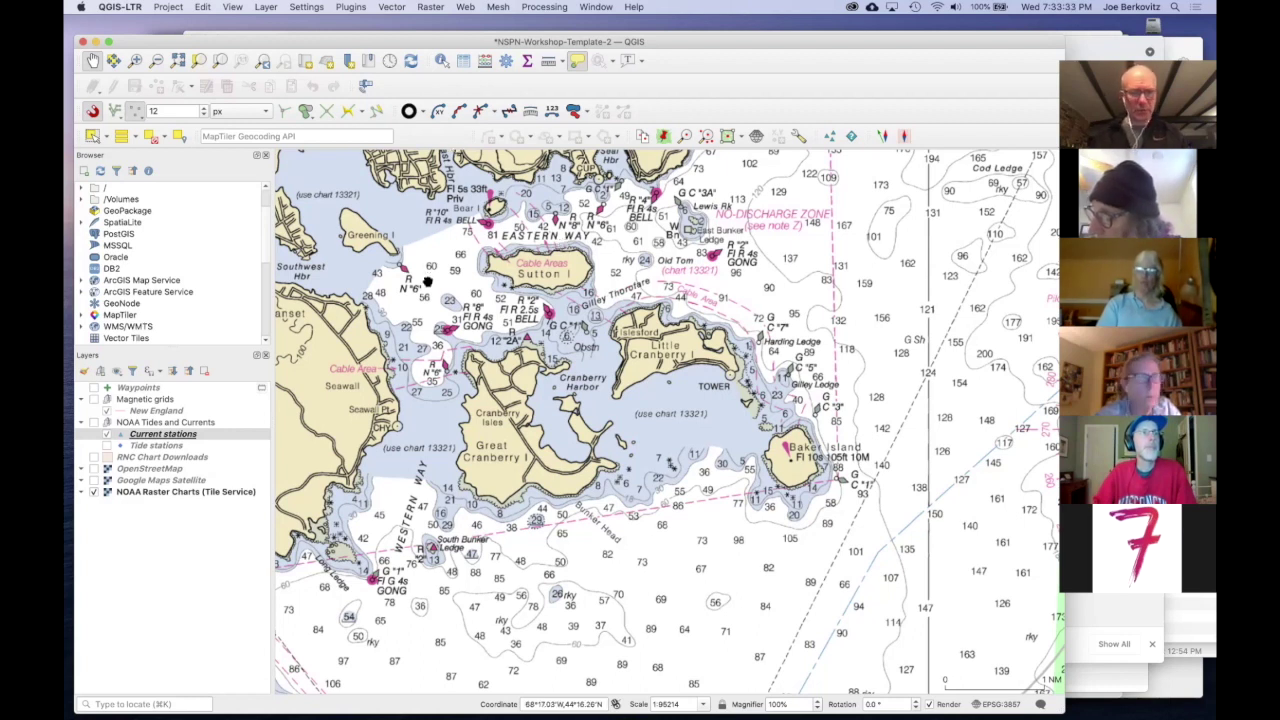
# Step: Open Project > Layout Manager and select the '11x17 600dpi Landscape 1:50000' layout
pyautogui.click(168, 7)
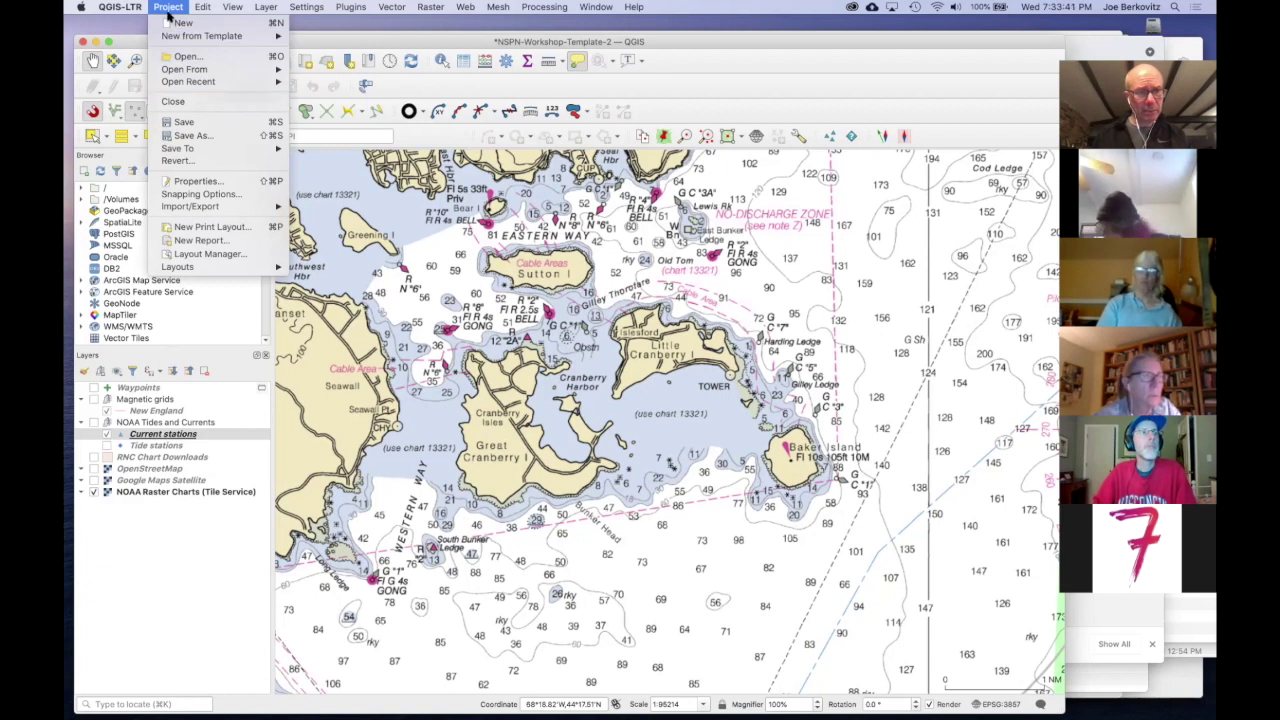
pyautogui.click(188, 256)
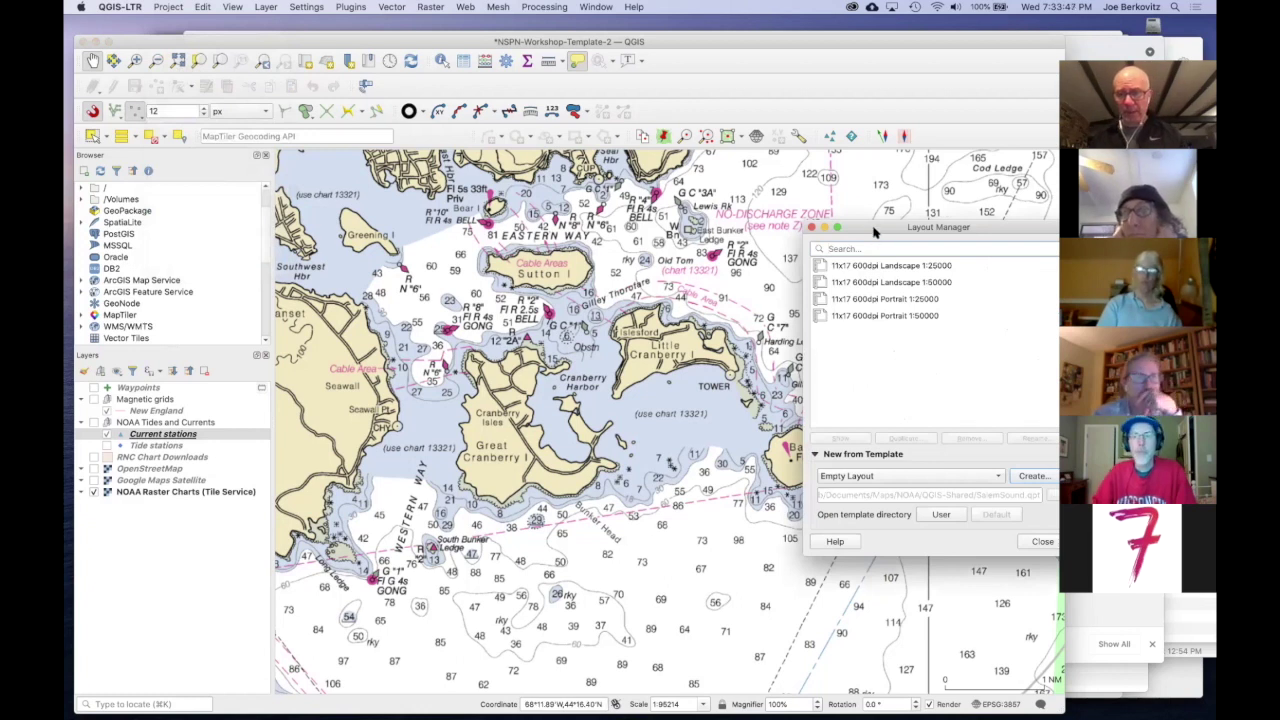
pyautogui.moveTo(866, 229); pyautogui.dragTo(269, 187)
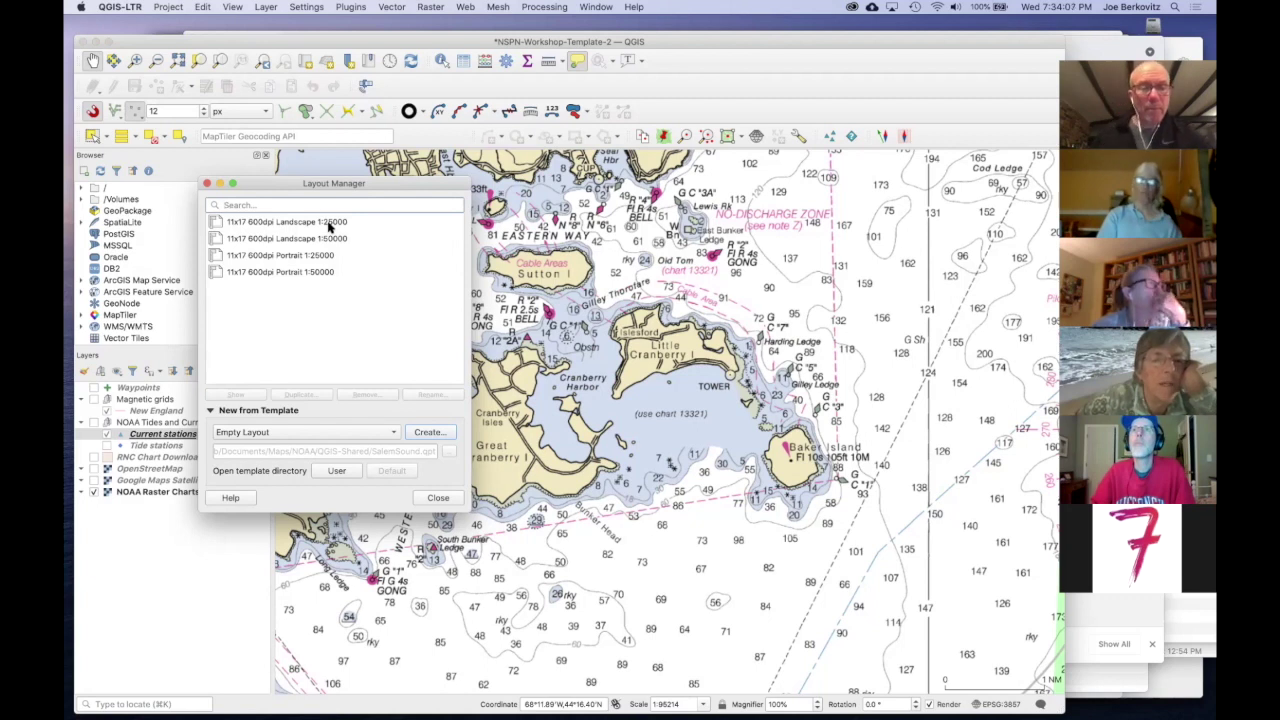
pyautogui.moveTo(339, 184); pyautogui.dragTo(418, 179)
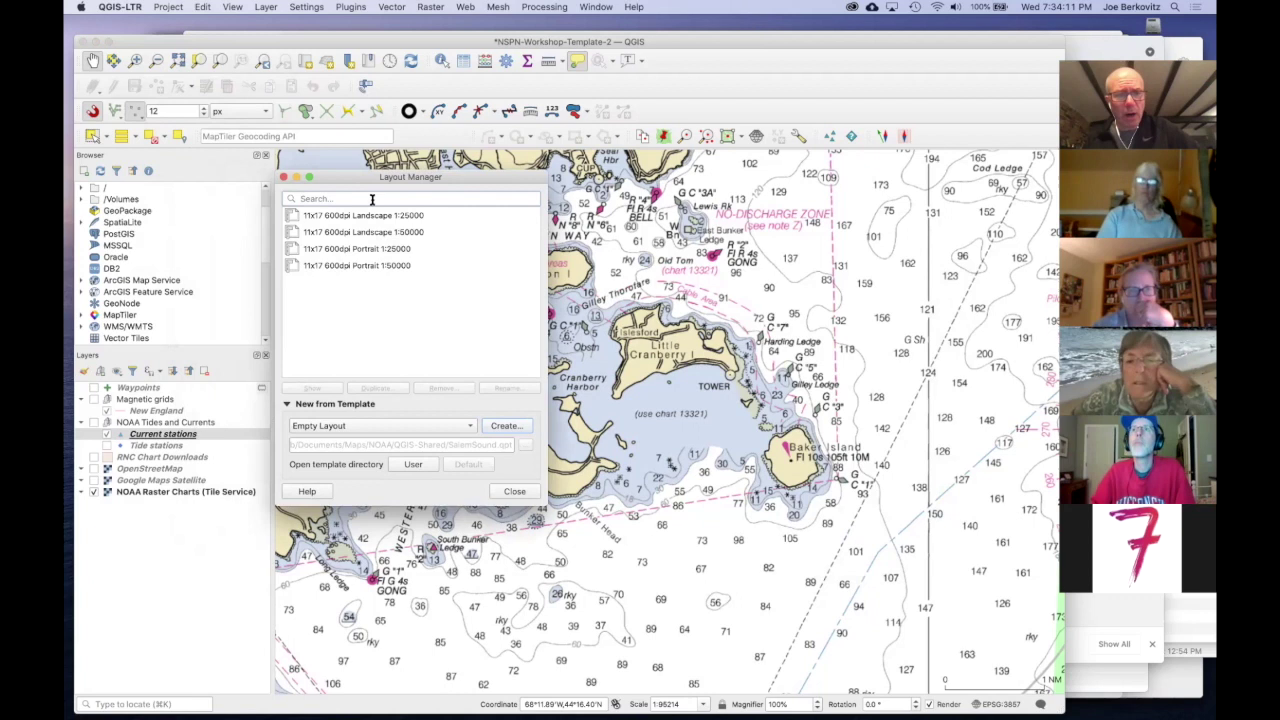
pyautogui.moveTo(370, 179); pyautogui.dragTo(233, 243)
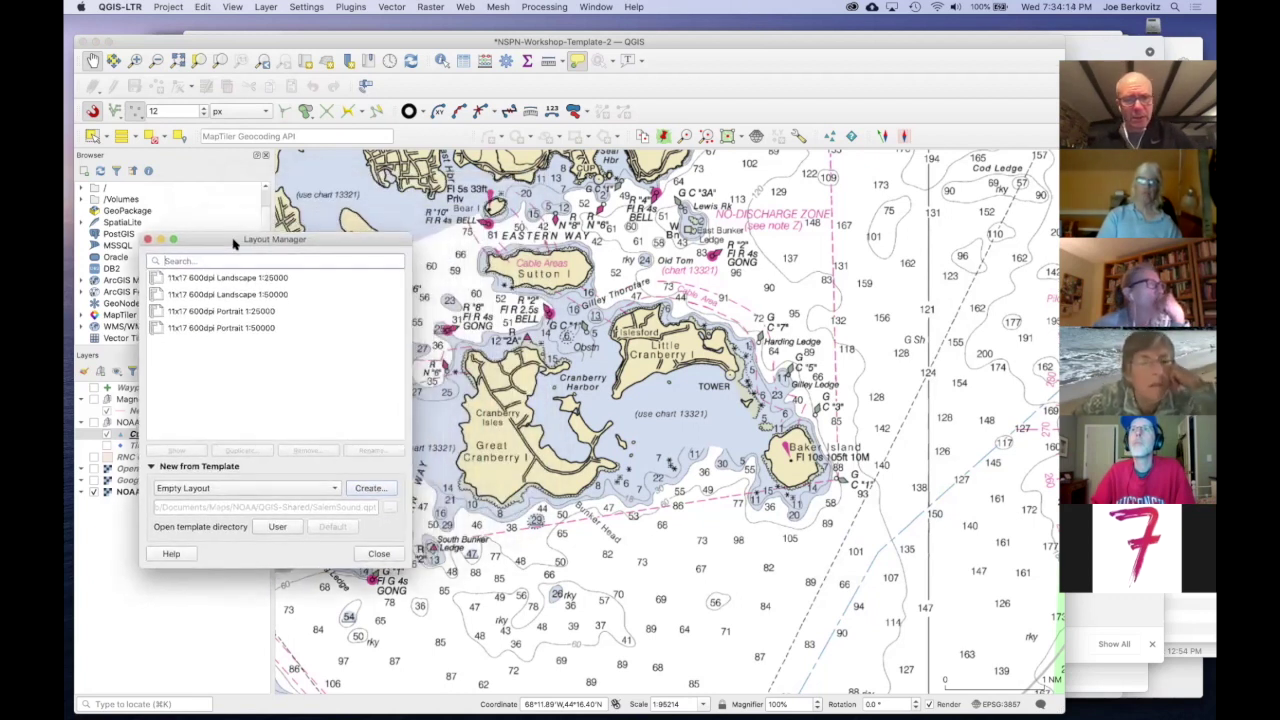
pyautogui.click(236, 295)
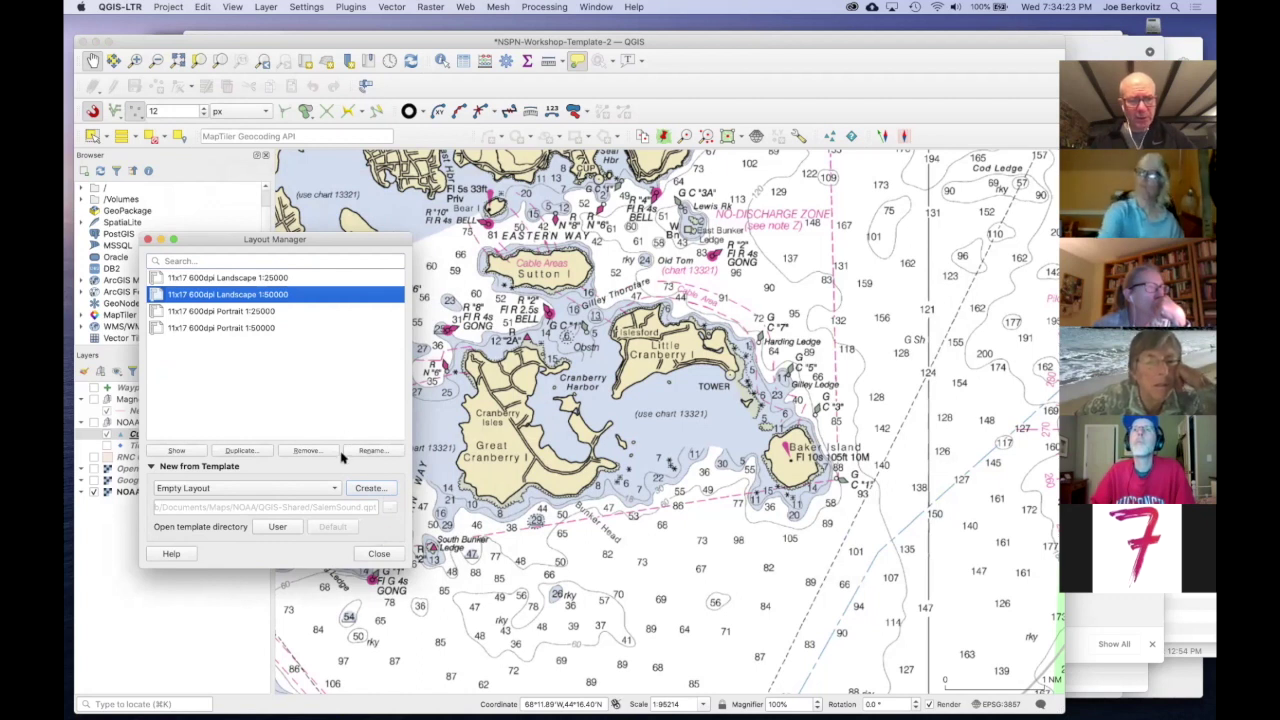
# Step: Duplicate the layout as a new print layout titled 'Cranberries'
pyautogui.click(255, 451)
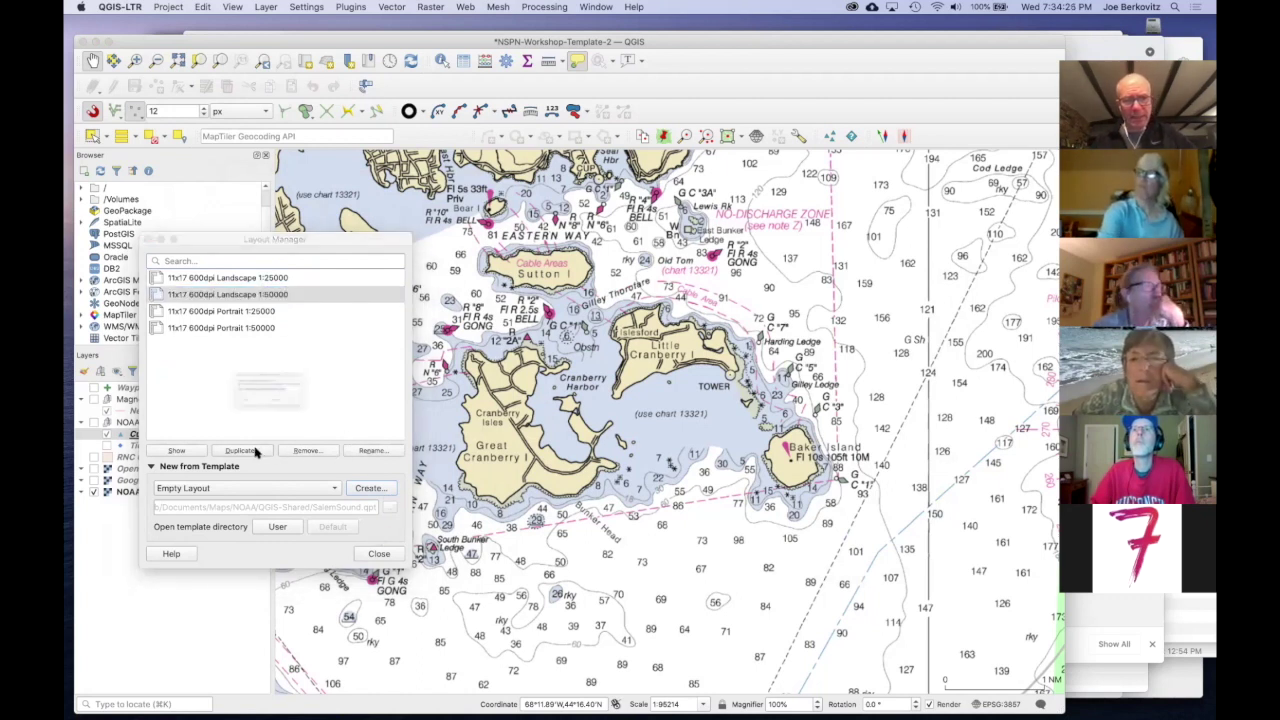
pyautogui.write('Cranberries')
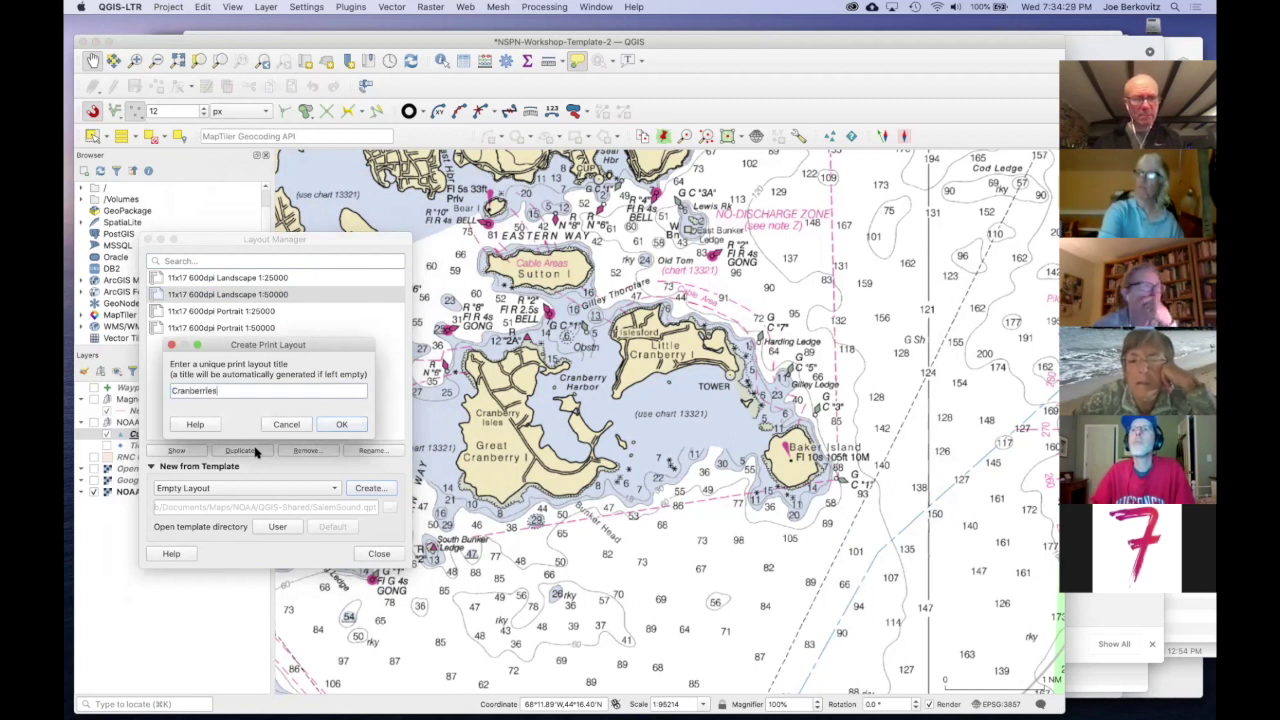
pyautogui.press('Return')
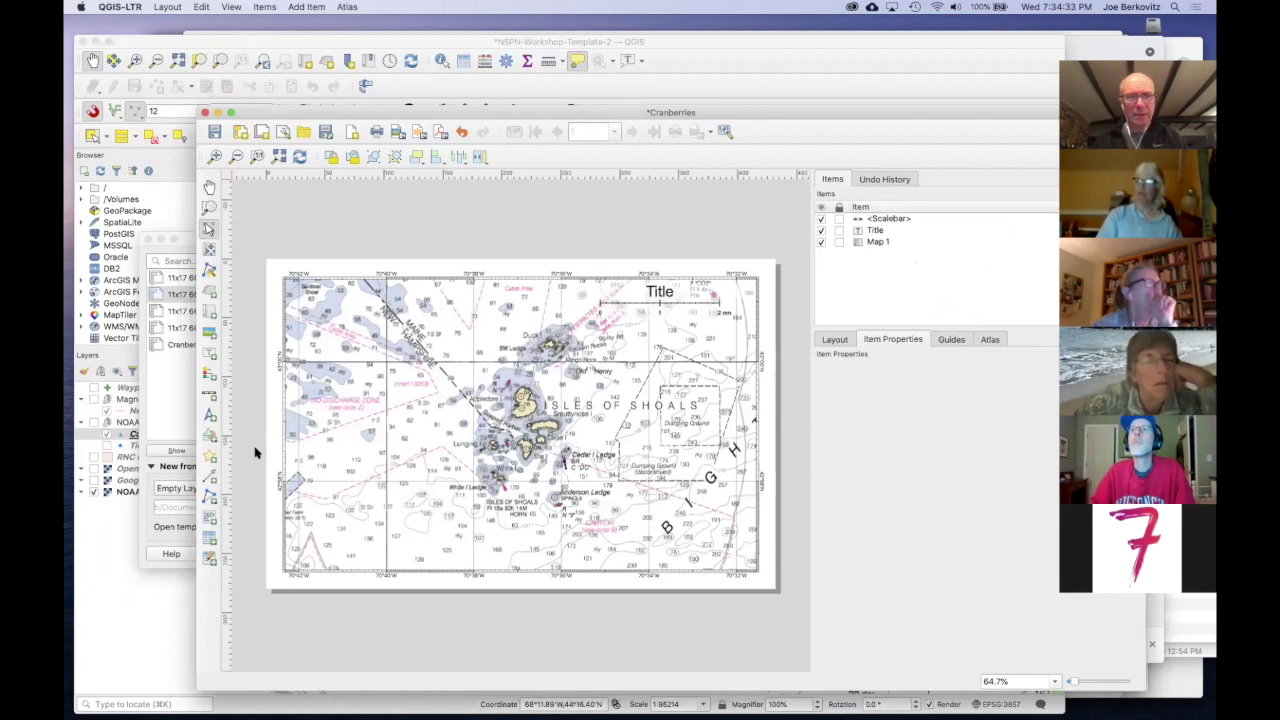
# Step: Match Map 1 to the main canvas extent, showing Great Cranberry and Baker Island at scale 57687
pyautogui.moveTo(420, 112); pyautogui.dragTo(324, 82)
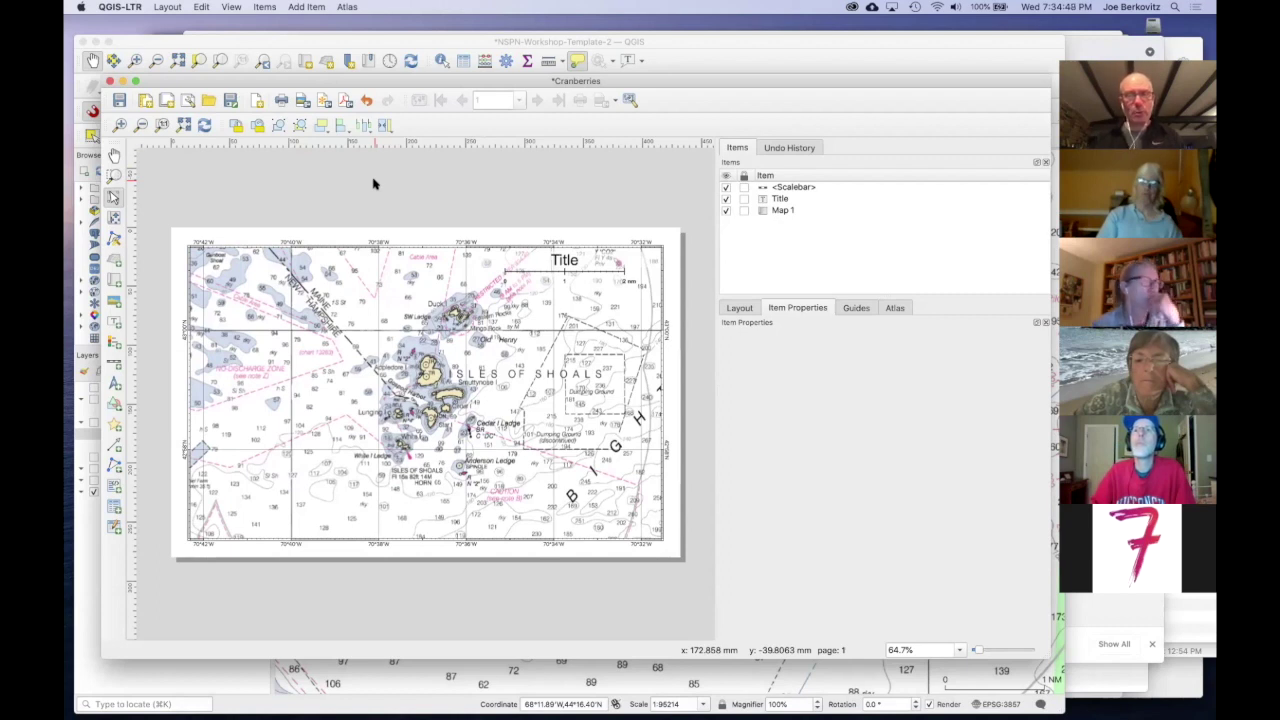
pyautogui.click(410, 285)
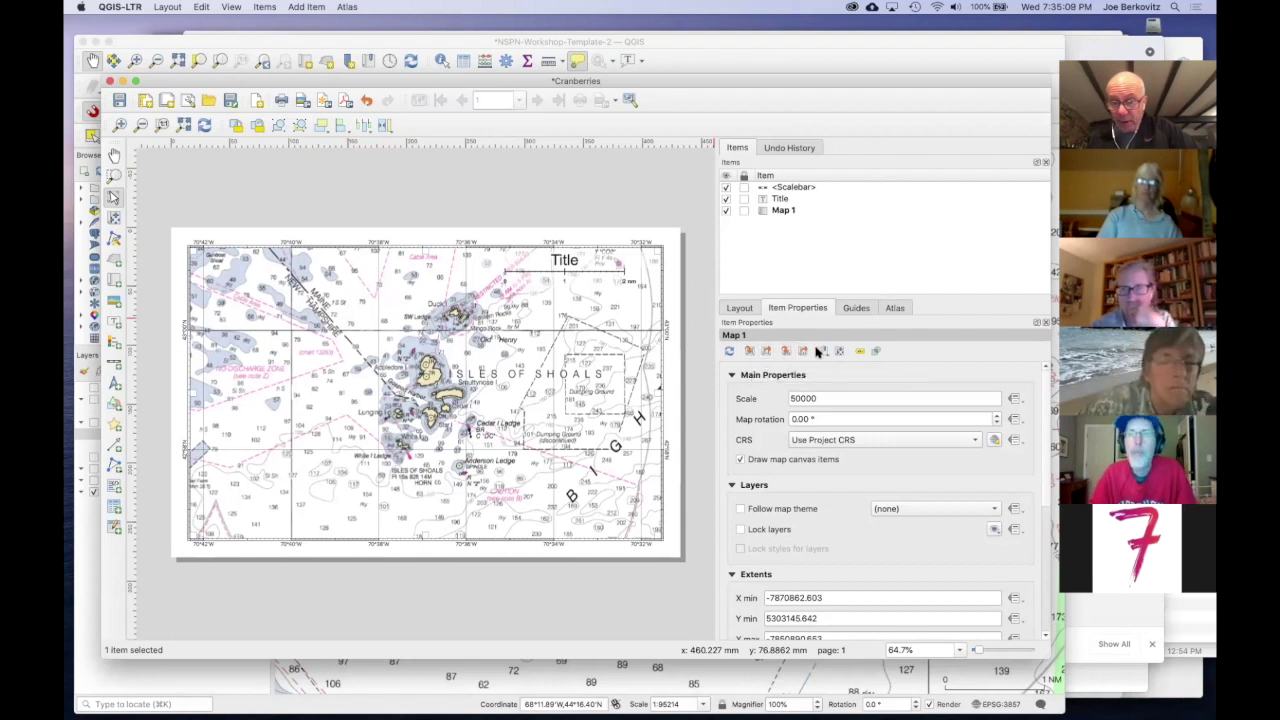
pyautogui.click(731, 352)
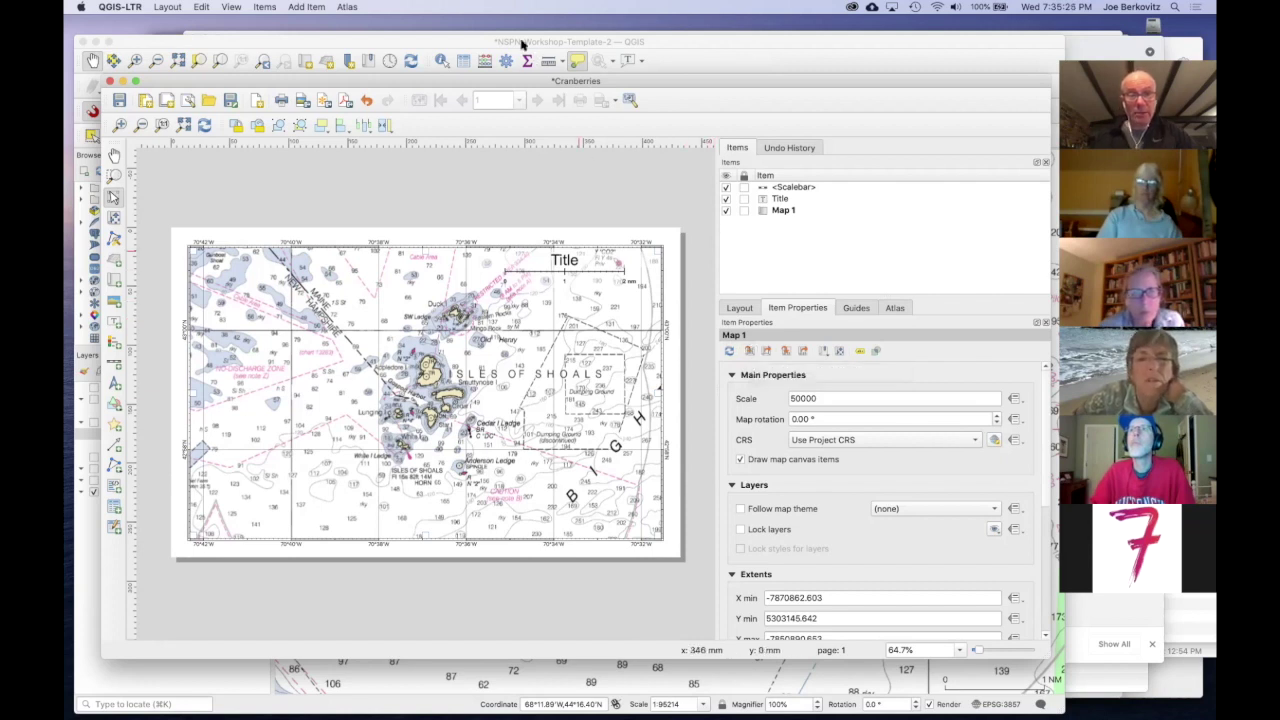
pyautogui.moveTo(514, 80); pyautogui.dragTo(545, 113)
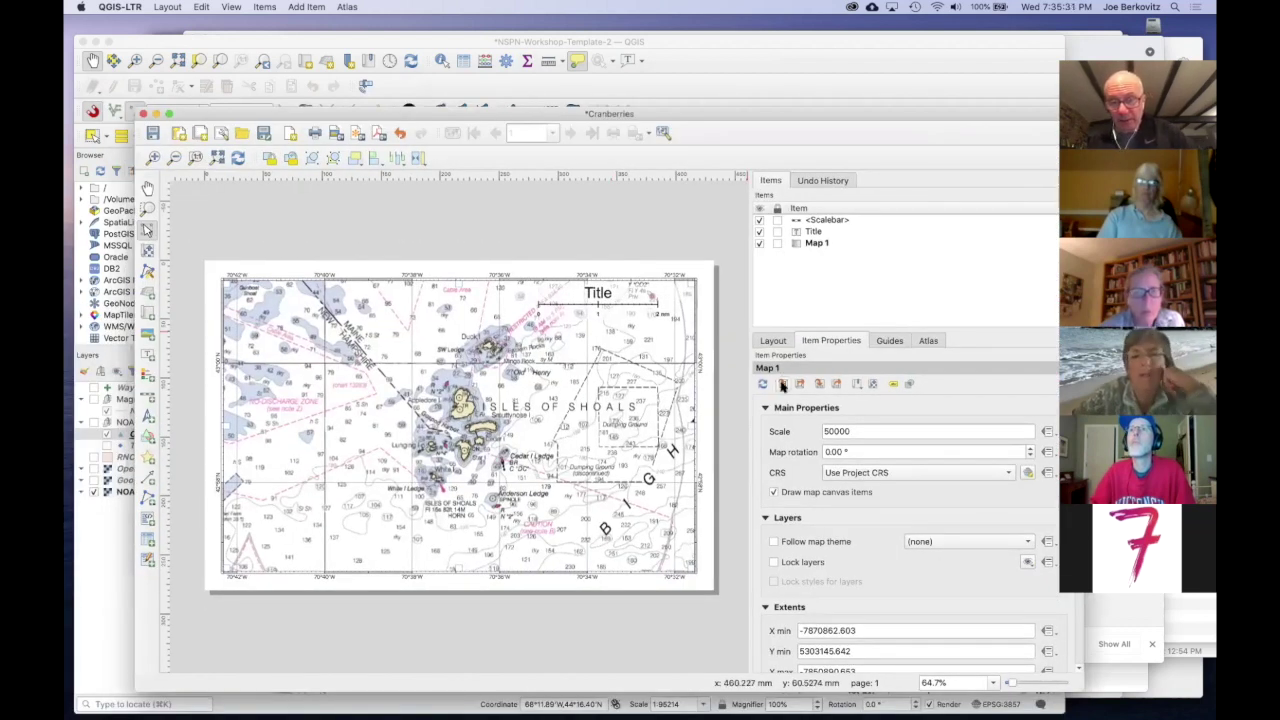
pyautogui.click(783, 386)
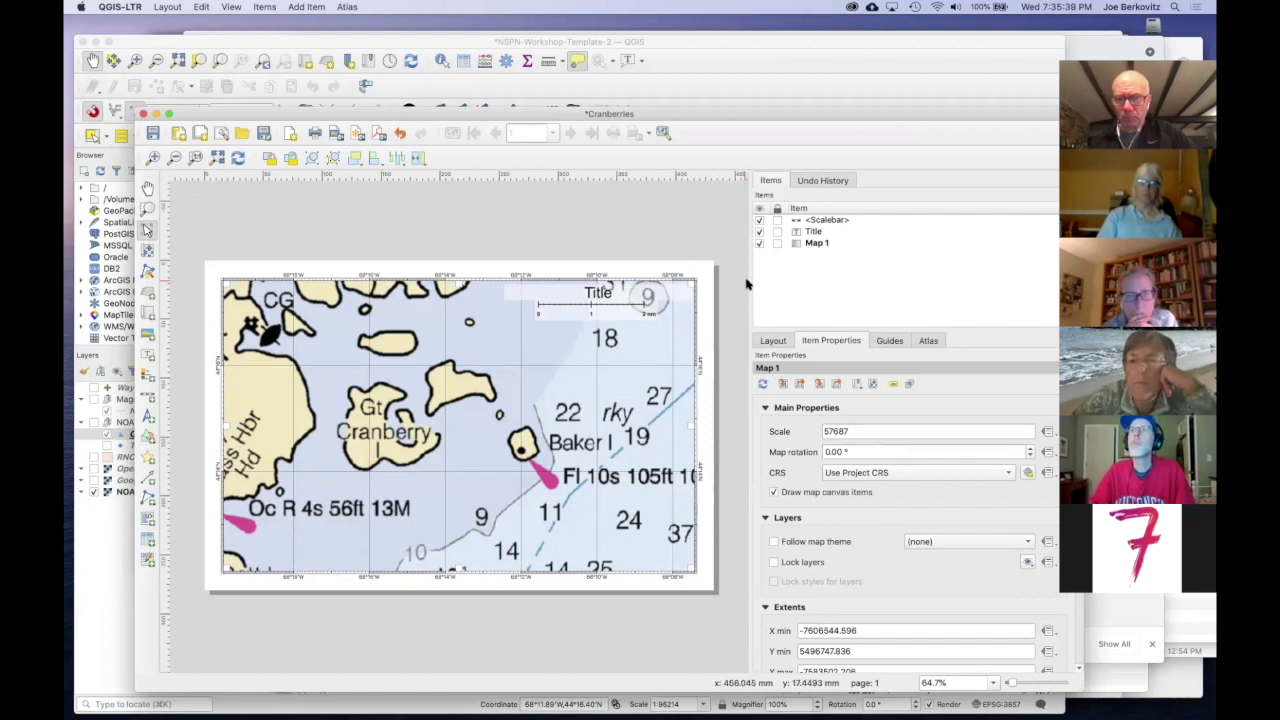
pyautogui.moveTo(748, 281); pyautogui.dragTo(873, 270)
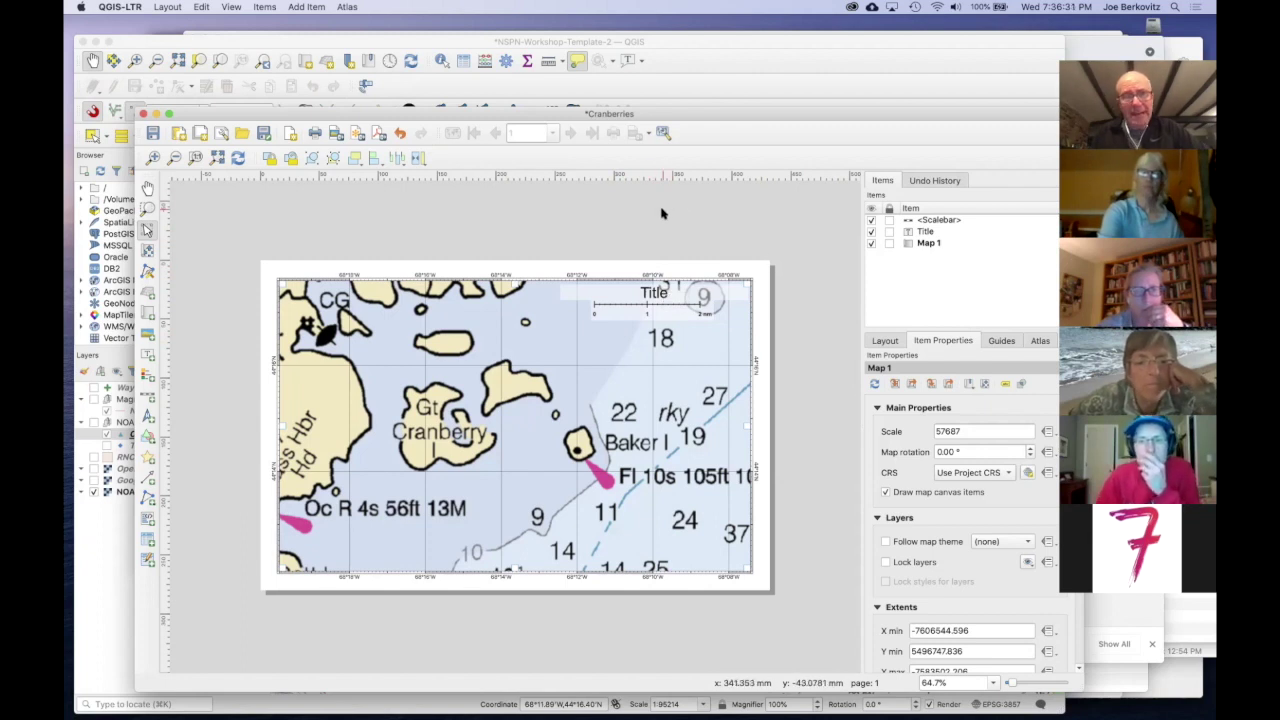
pyautogui.moveTo(575, 114); pyautogui.dragTo(565, 95)
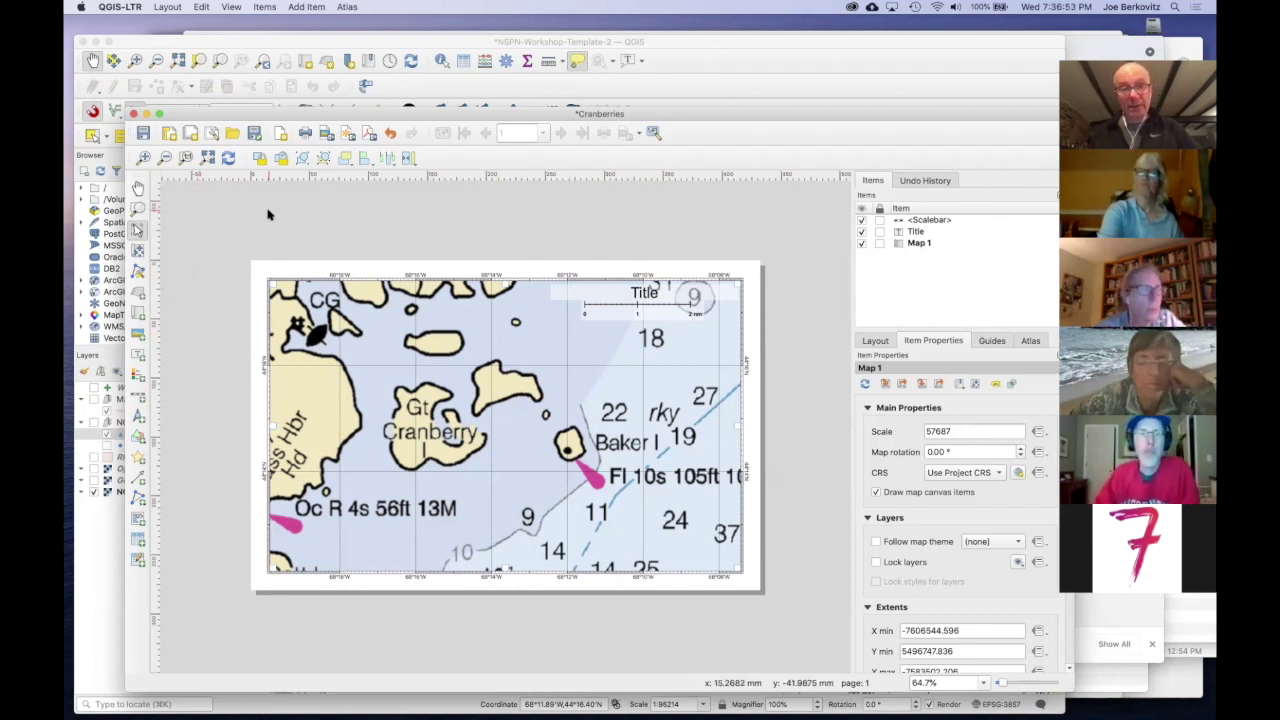
pyautogui.click(368, 134)
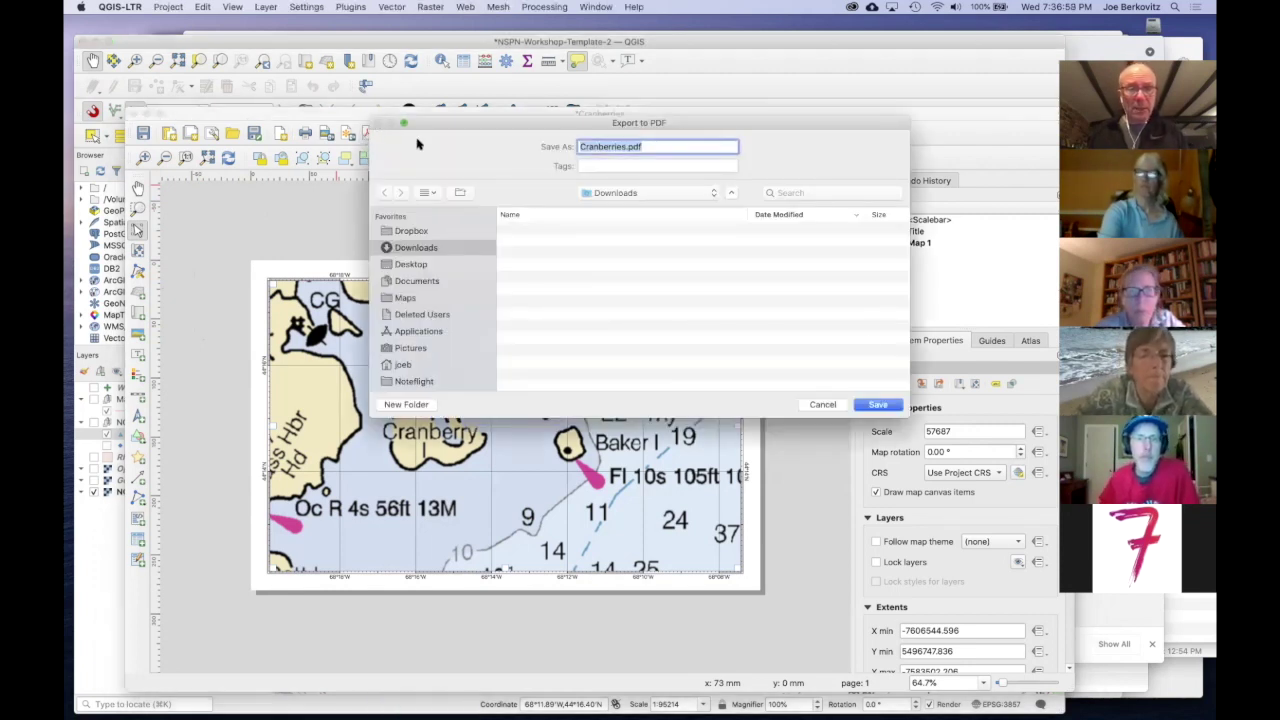
pyautogui.click(822, 404)
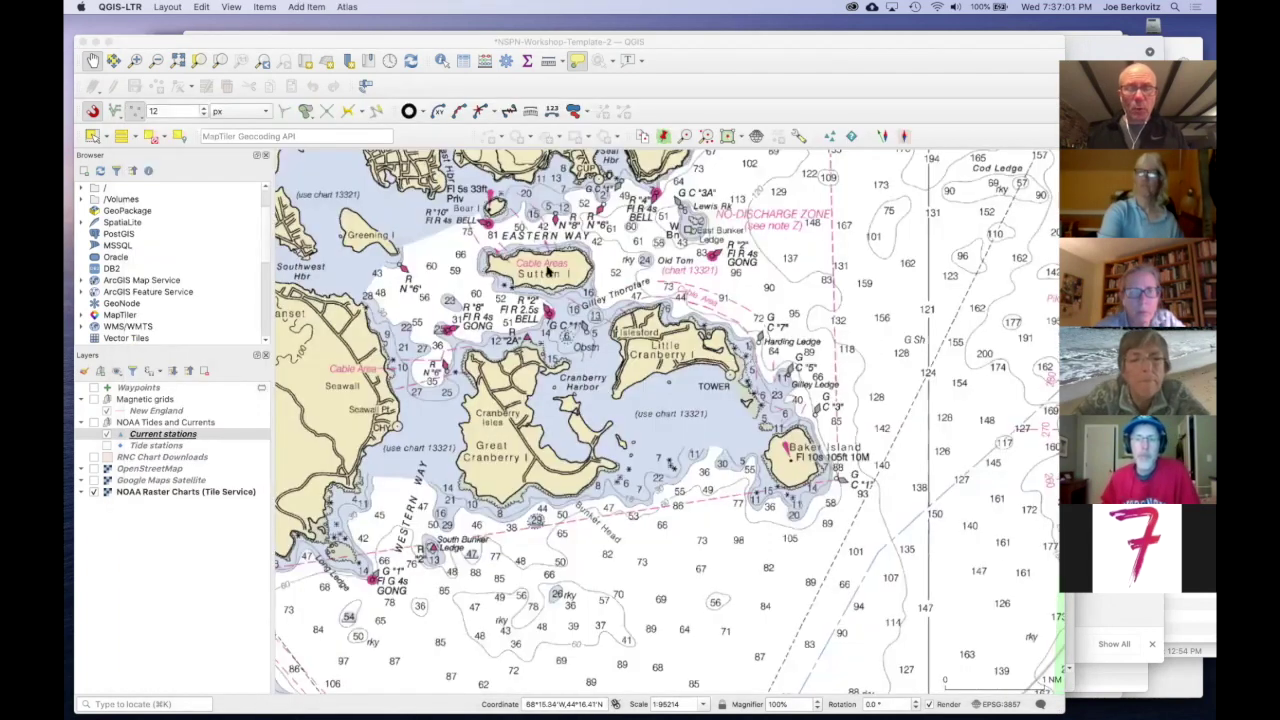
pyautogui.doubleClick(188, 344)
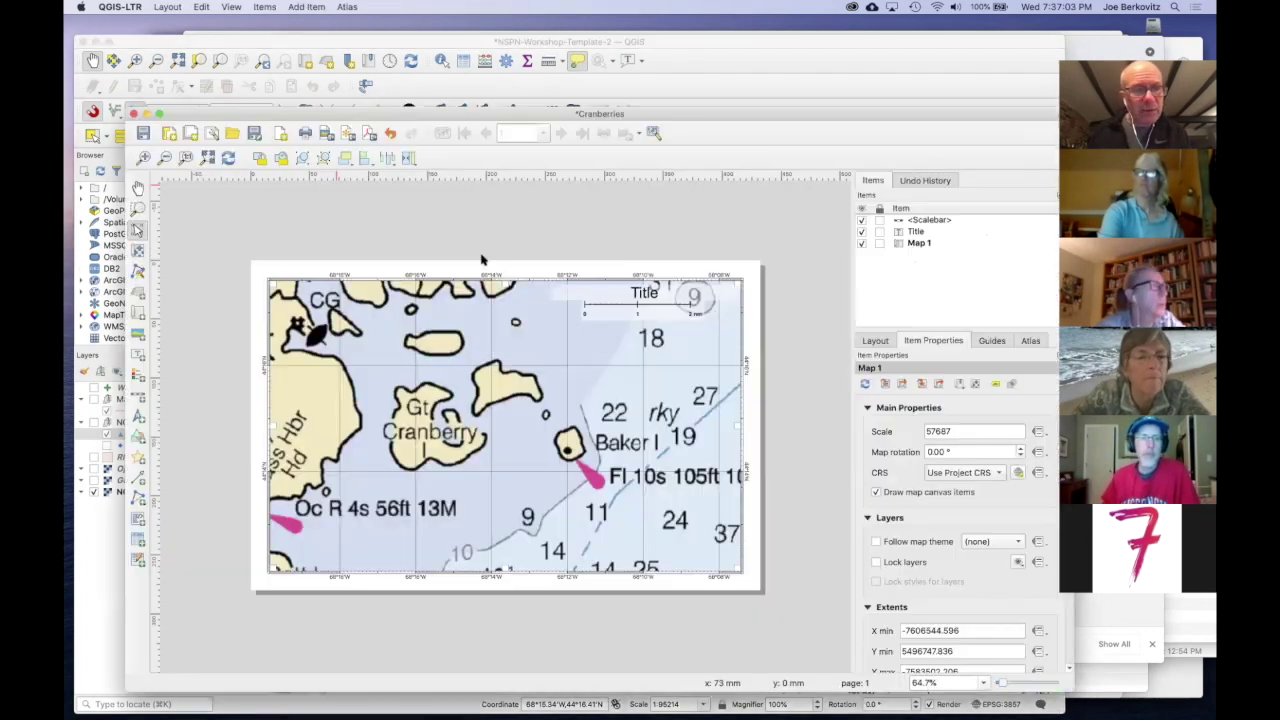
# Step: Choose Layout > Export as PDF to get the Cranberries.pdf save dialog
pyautogui.click(168, 7)
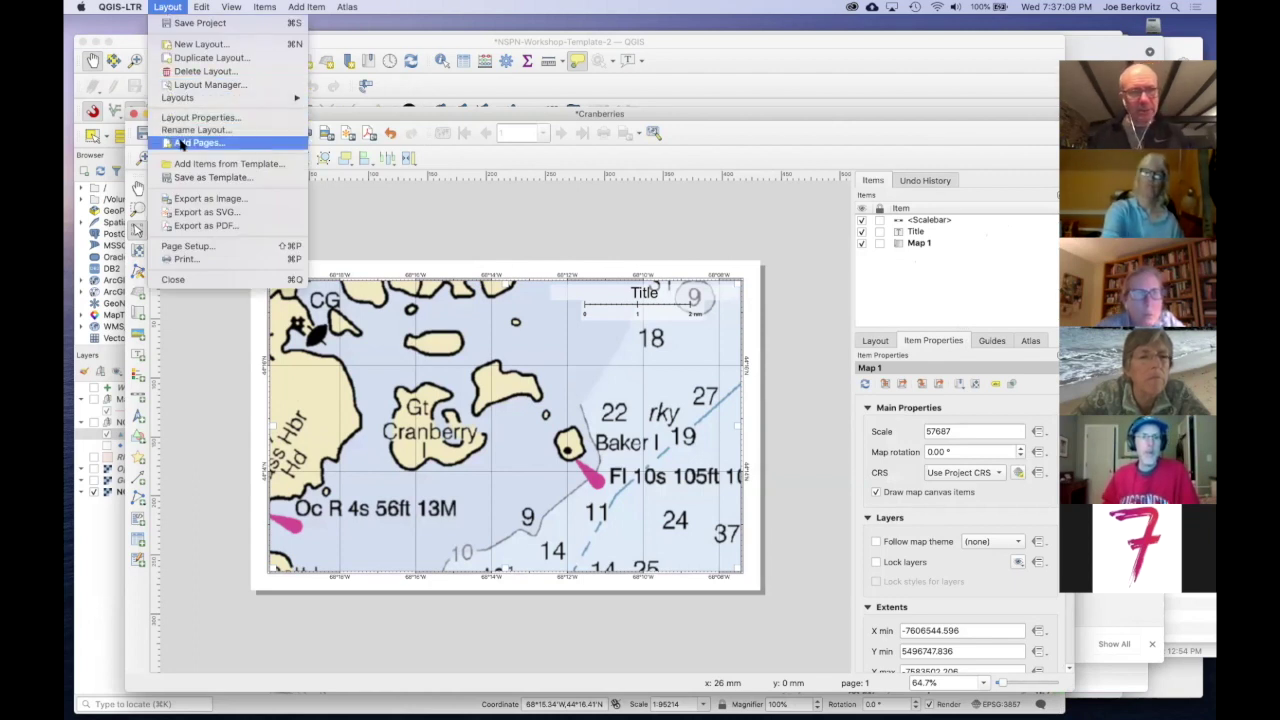
pyautogui.click(187, 229)
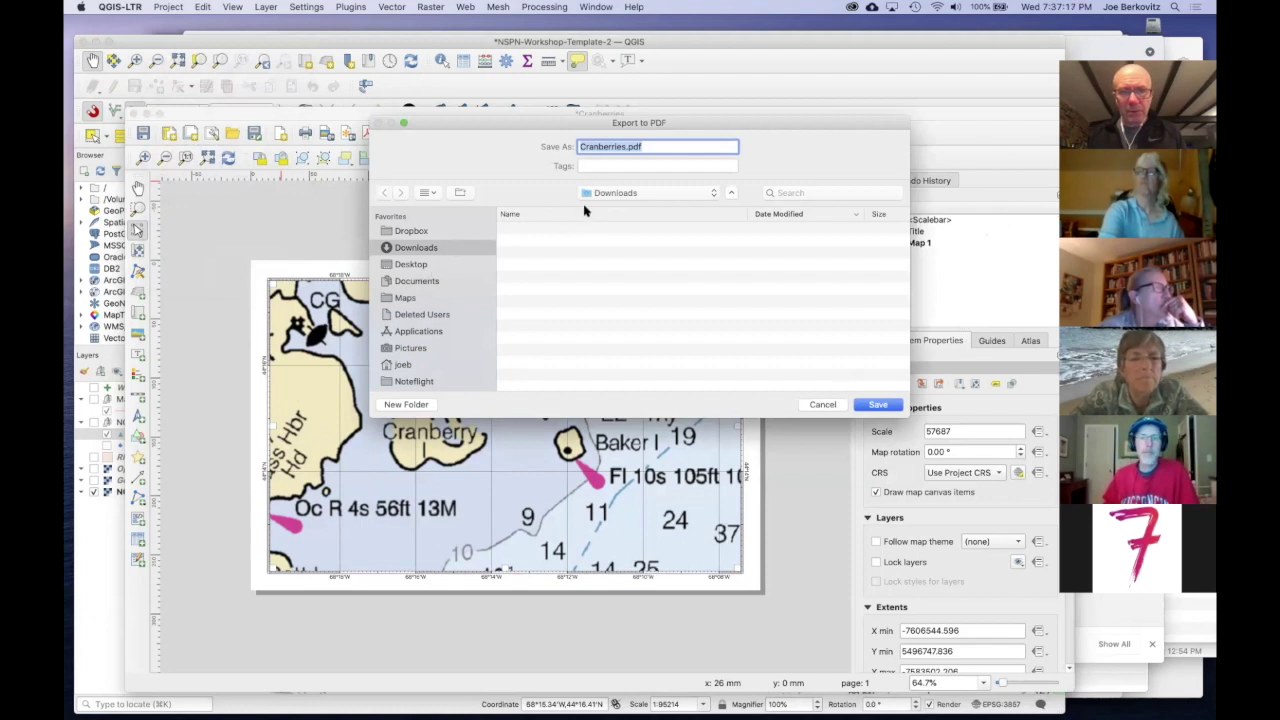
# Step: Save Cranberries.pdf into Documents/Workshop Project with default PDF options and reveal it in Finder
pyautogui.click(600, 194)
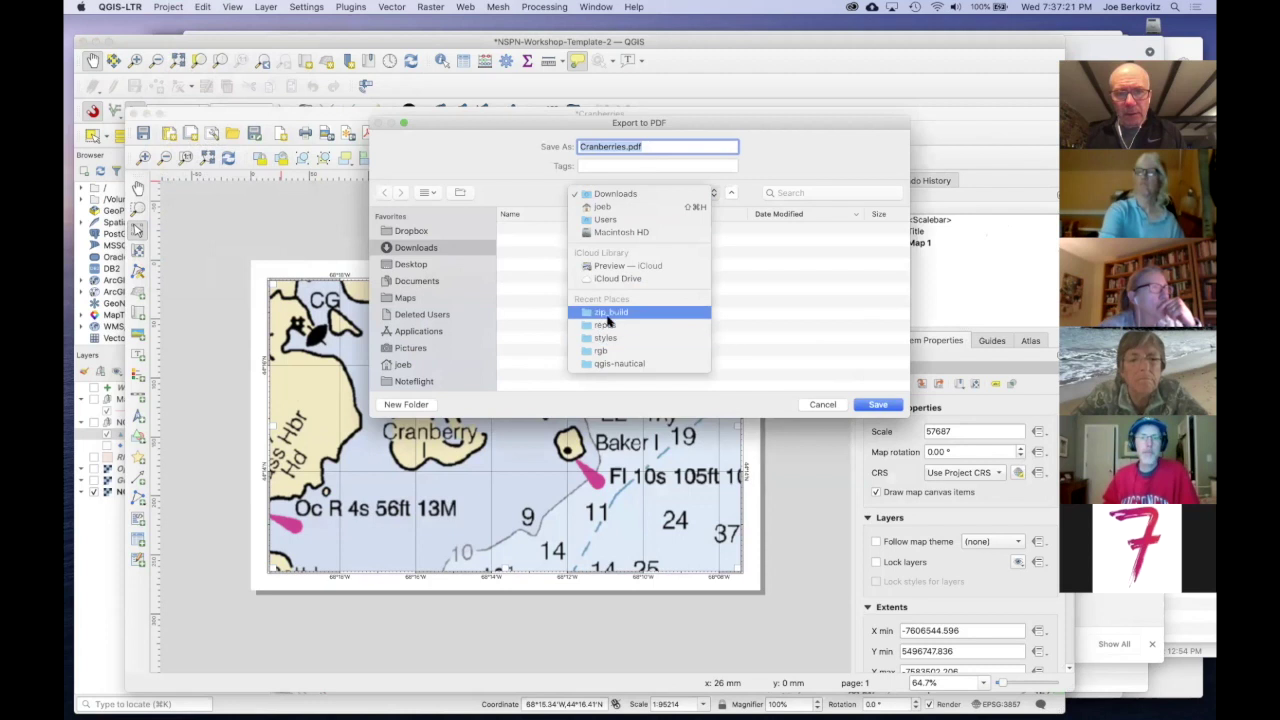
pyautogui.click(423, 280)
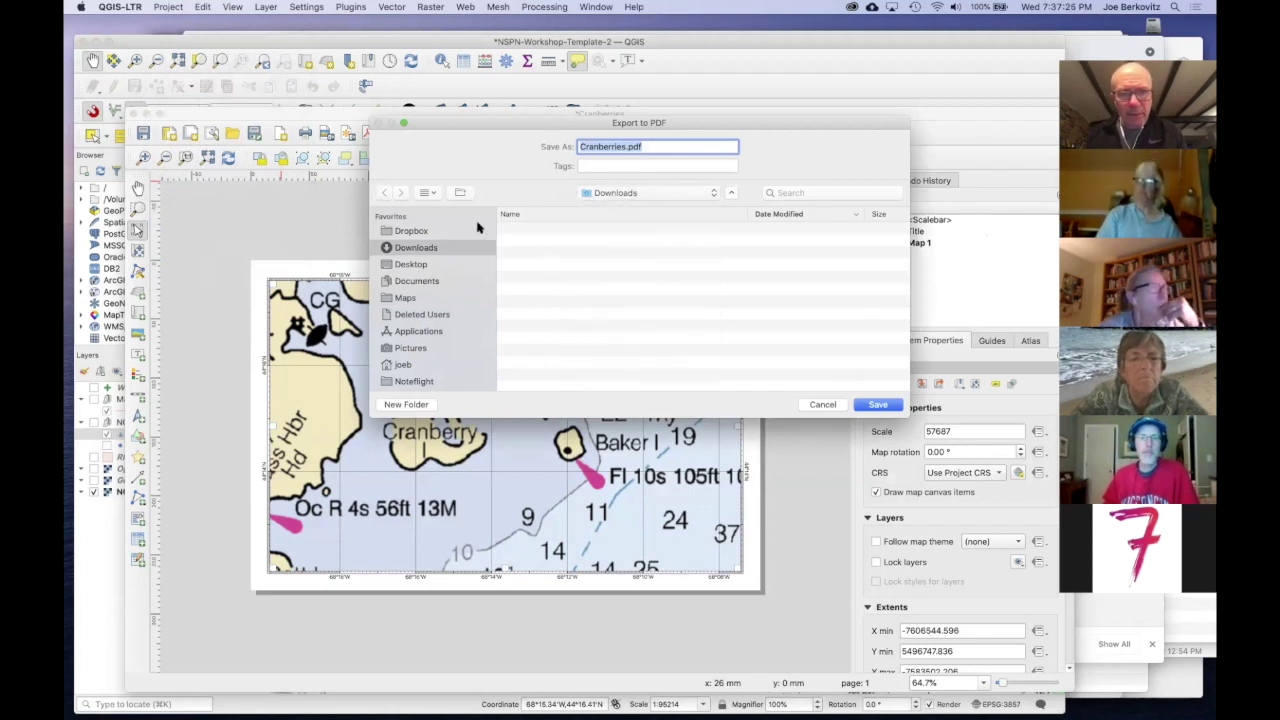
pyautogui.click(424, 281)
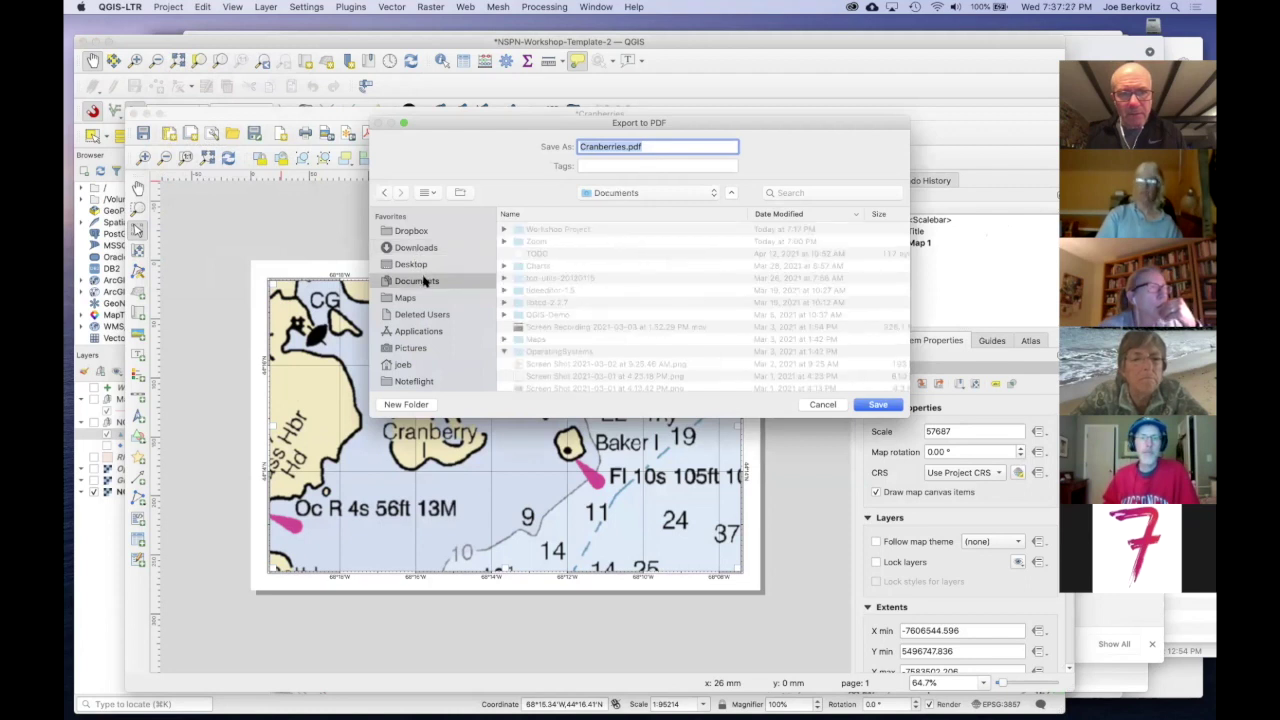
pyautogui.doubleClick(541, 237)
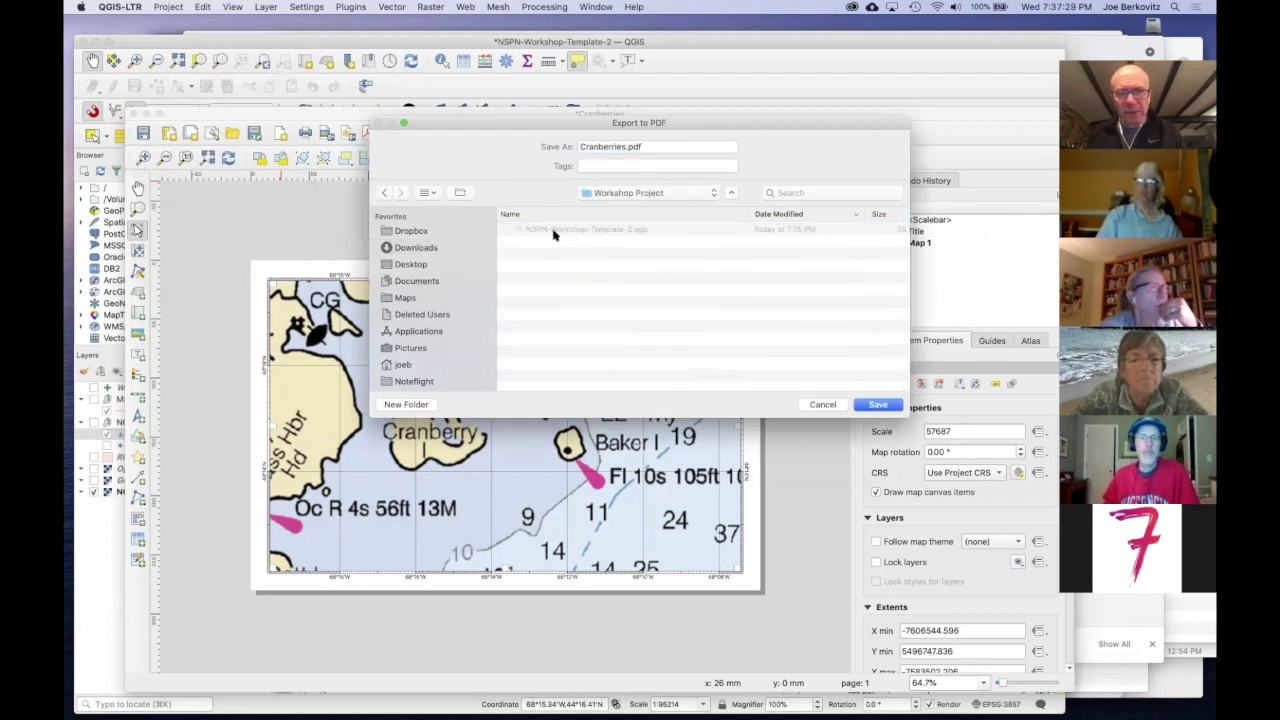
pyautogui.click(876, 404)
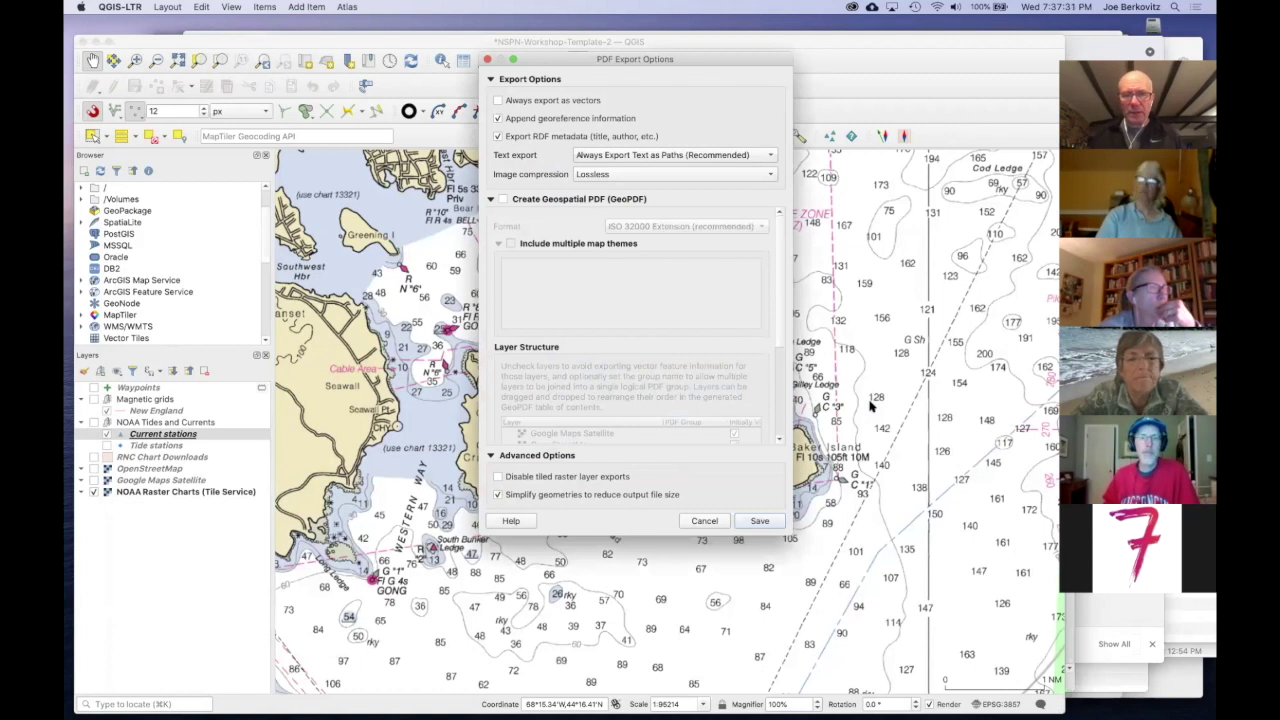
pyautogui.click(759, 521)
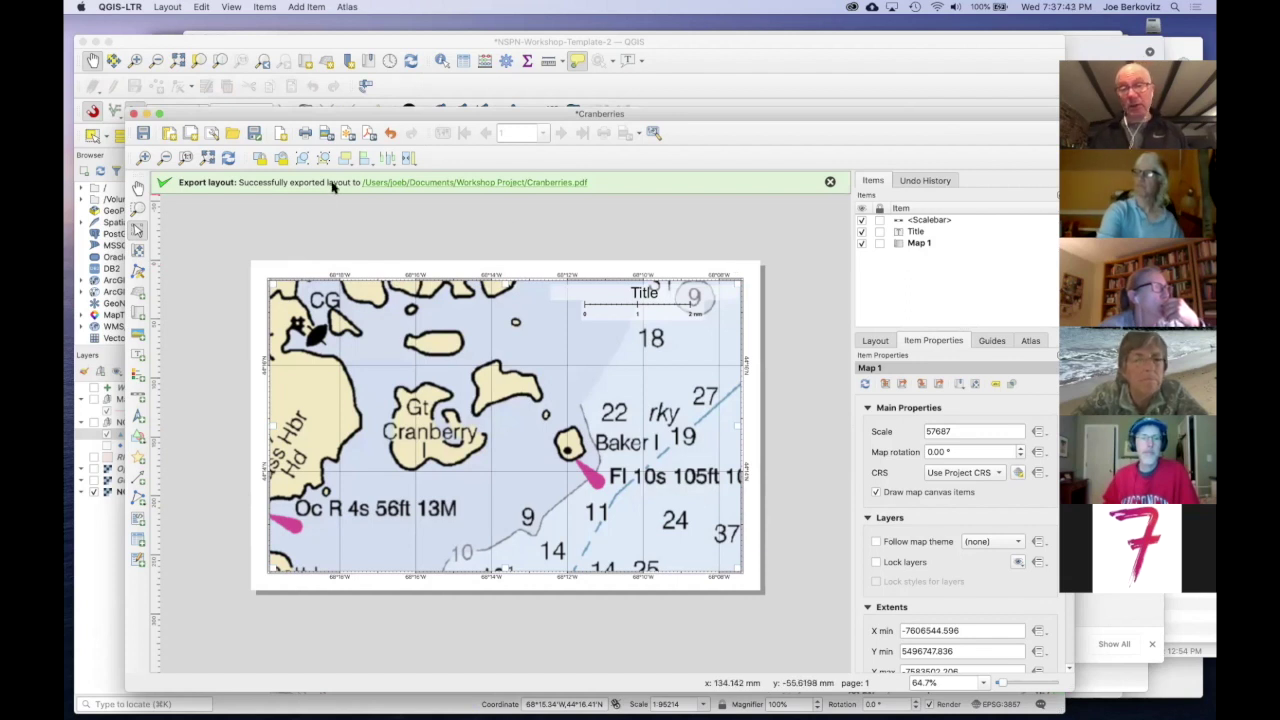
pyautogui.click(420, 186)
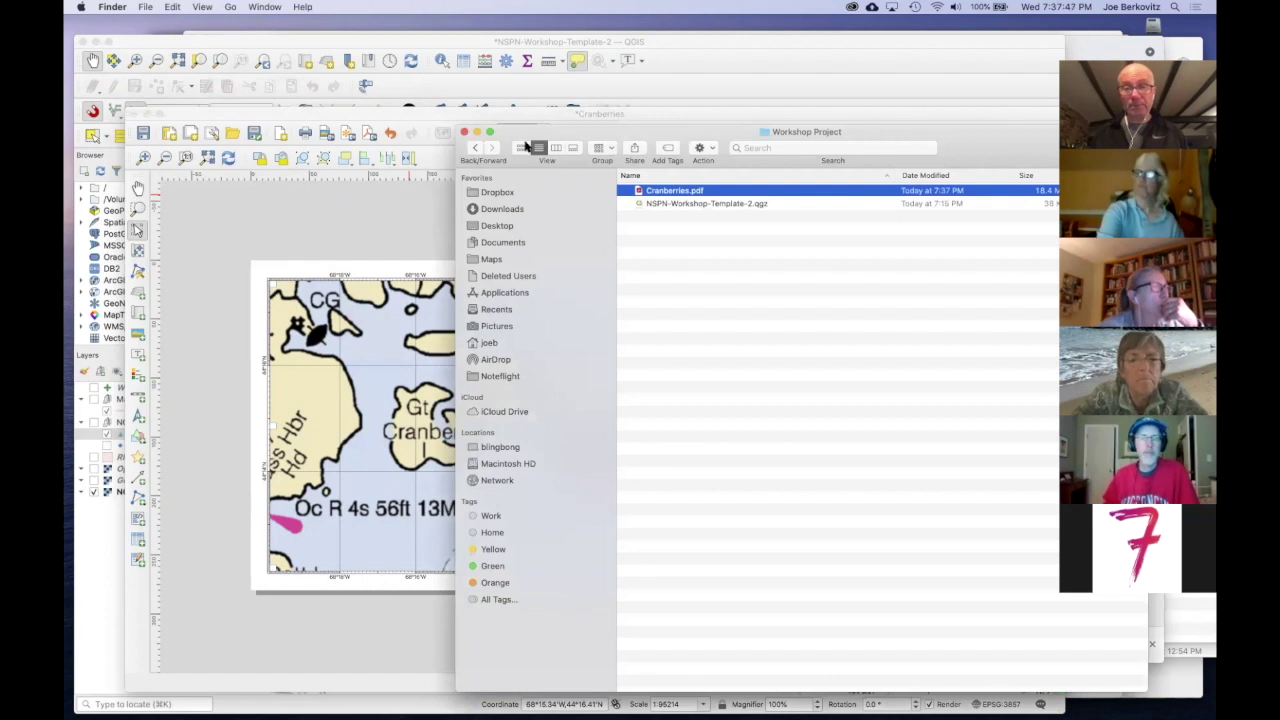
# Step: Open Cranberries.pdf from the Workshop Project Finder window in Acrobat Reader
pyautogui.moveTo(585, 132); pyautogui.dragTo(391, 114)
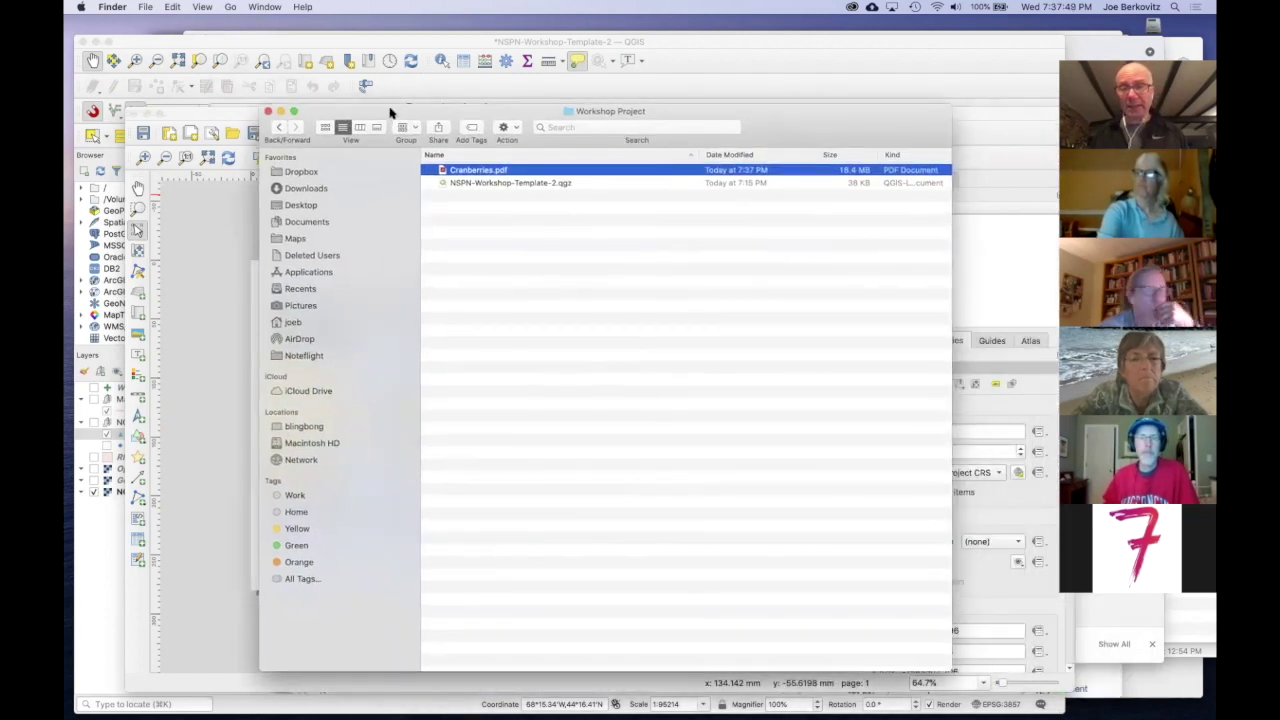
pyautogui.doubleClick(480, 172)
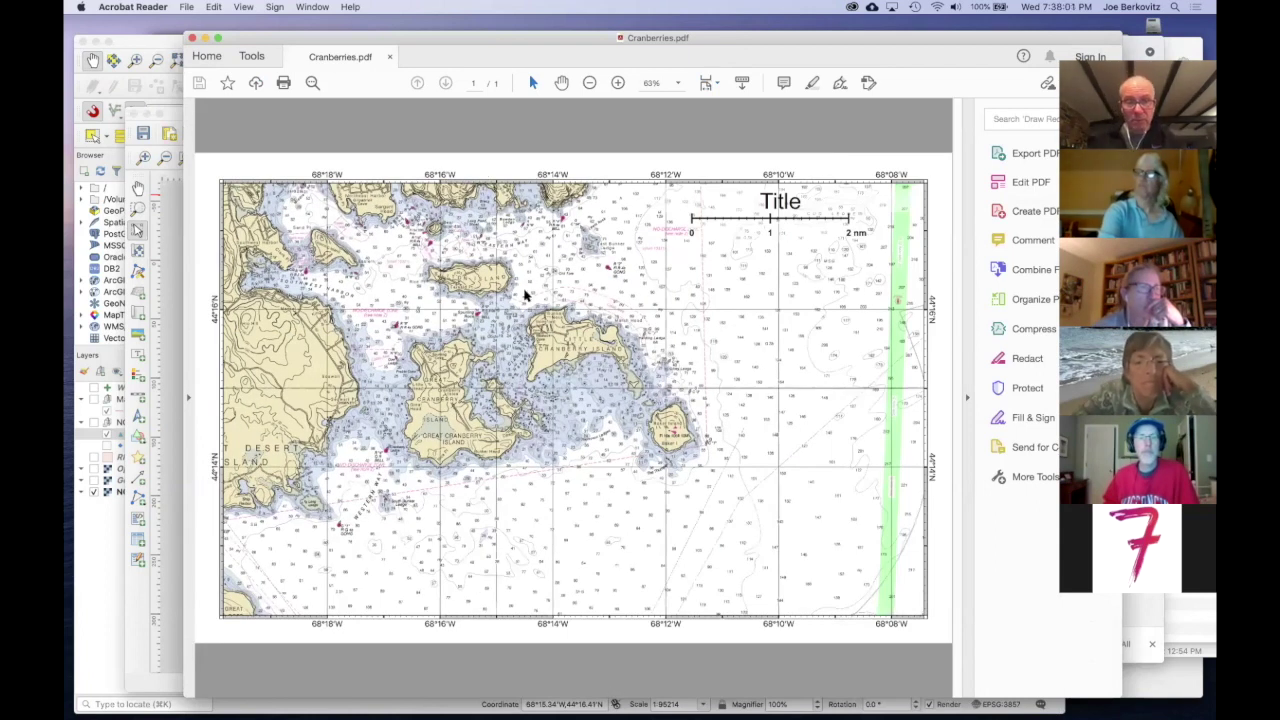
# Step: Zoom in on the Cranberries.pdf chart, zoom back out, and switch back to QGIS
pyautogui.scroll(5, 524, 287)
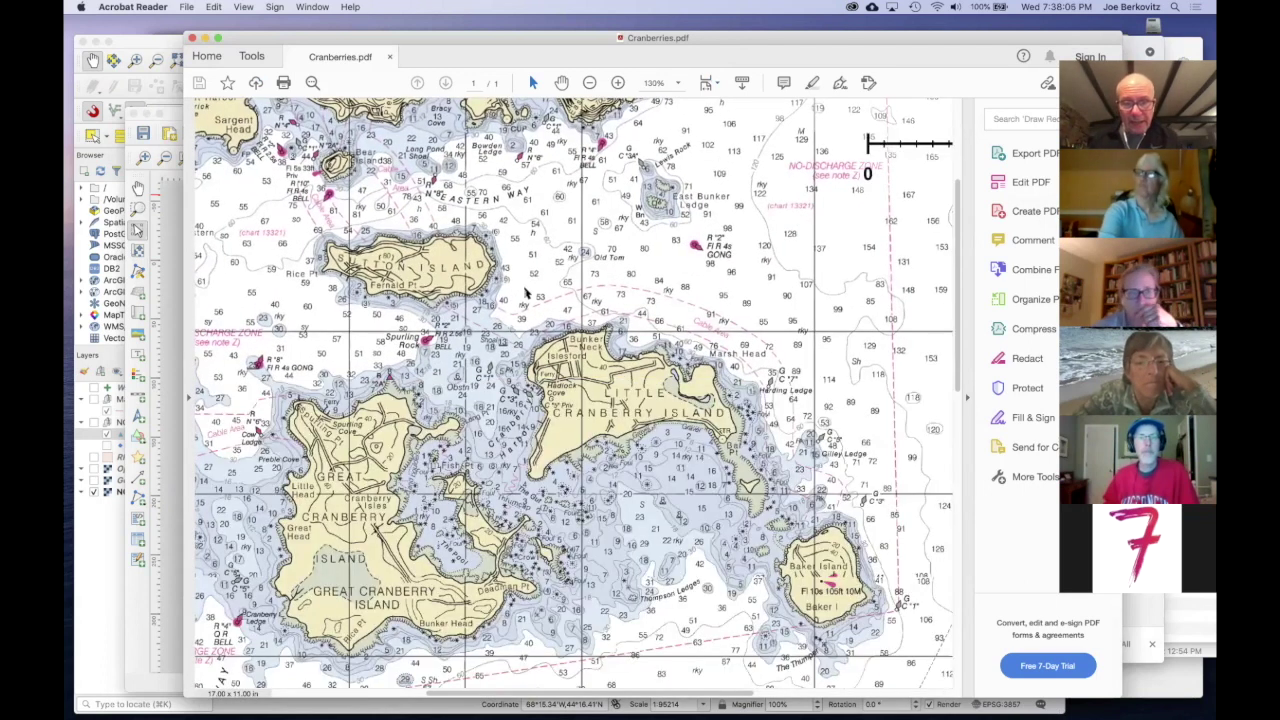
pyautogui.scroll(-5, 481, 387)
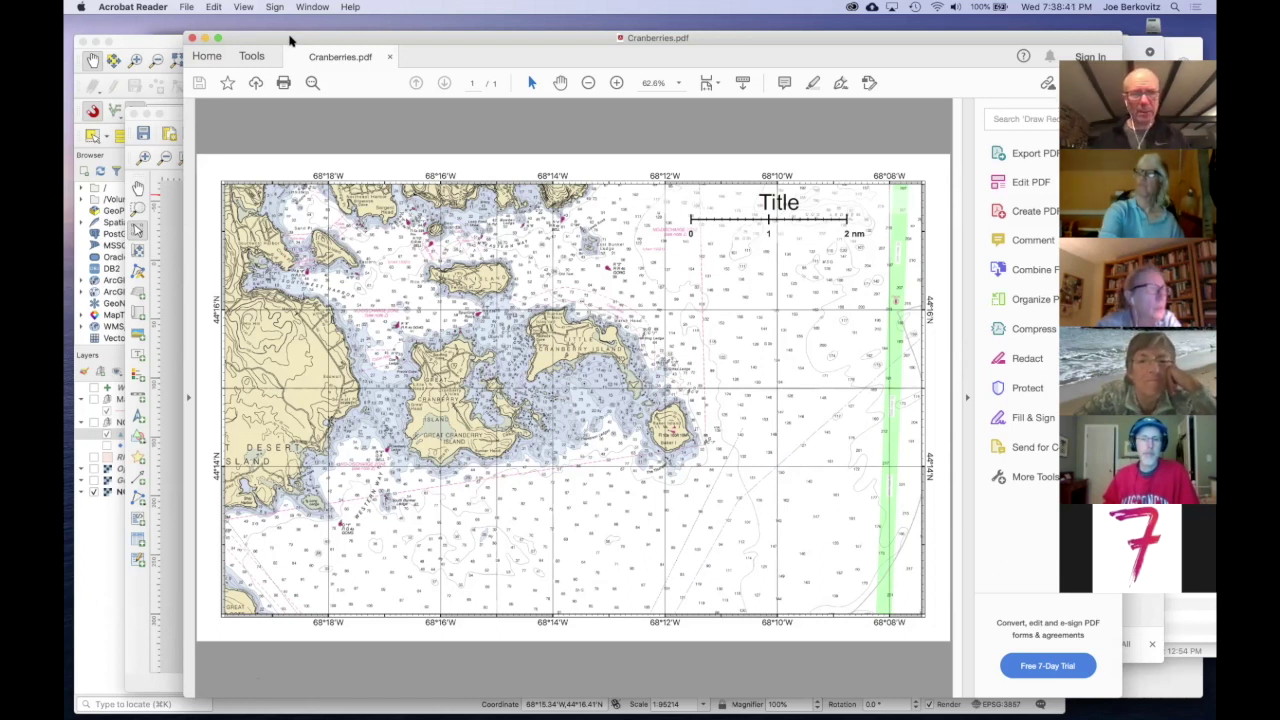
pyautogui.press('super+Tab')
pyautogui.press('super+Tab')
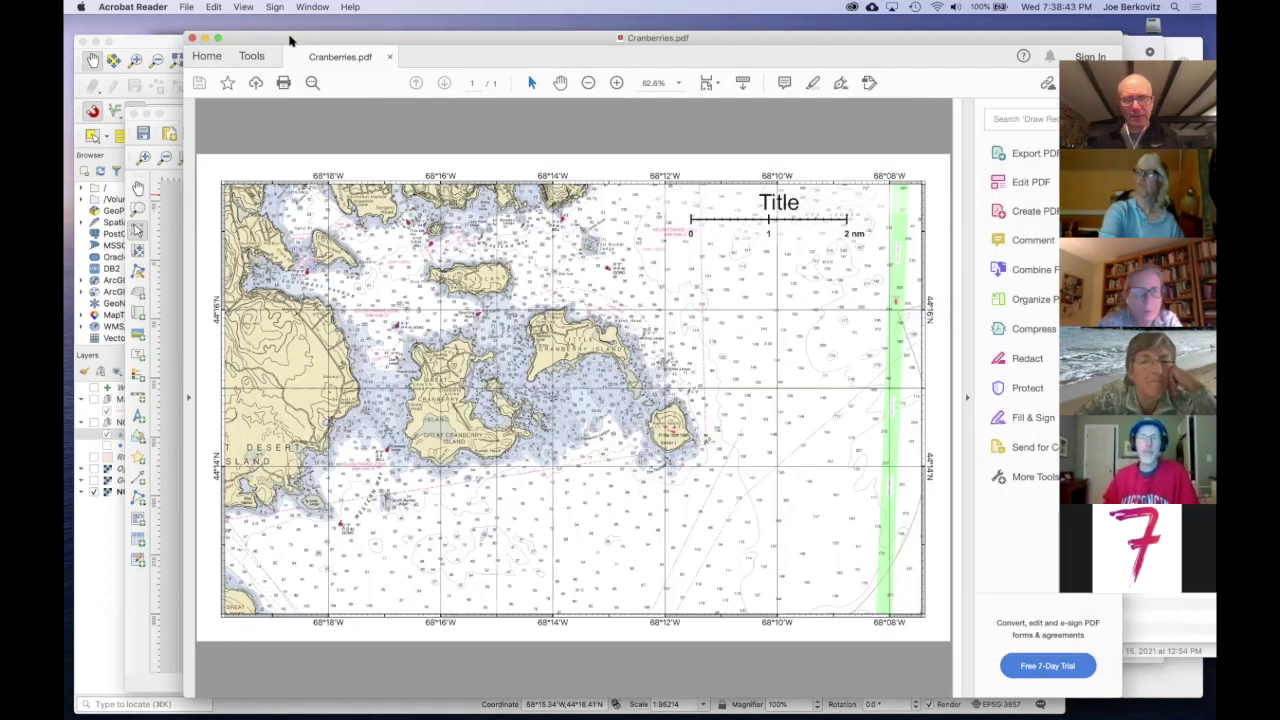
pyautogui.press('super+Tab')
pyautogui.press('super+Tab')
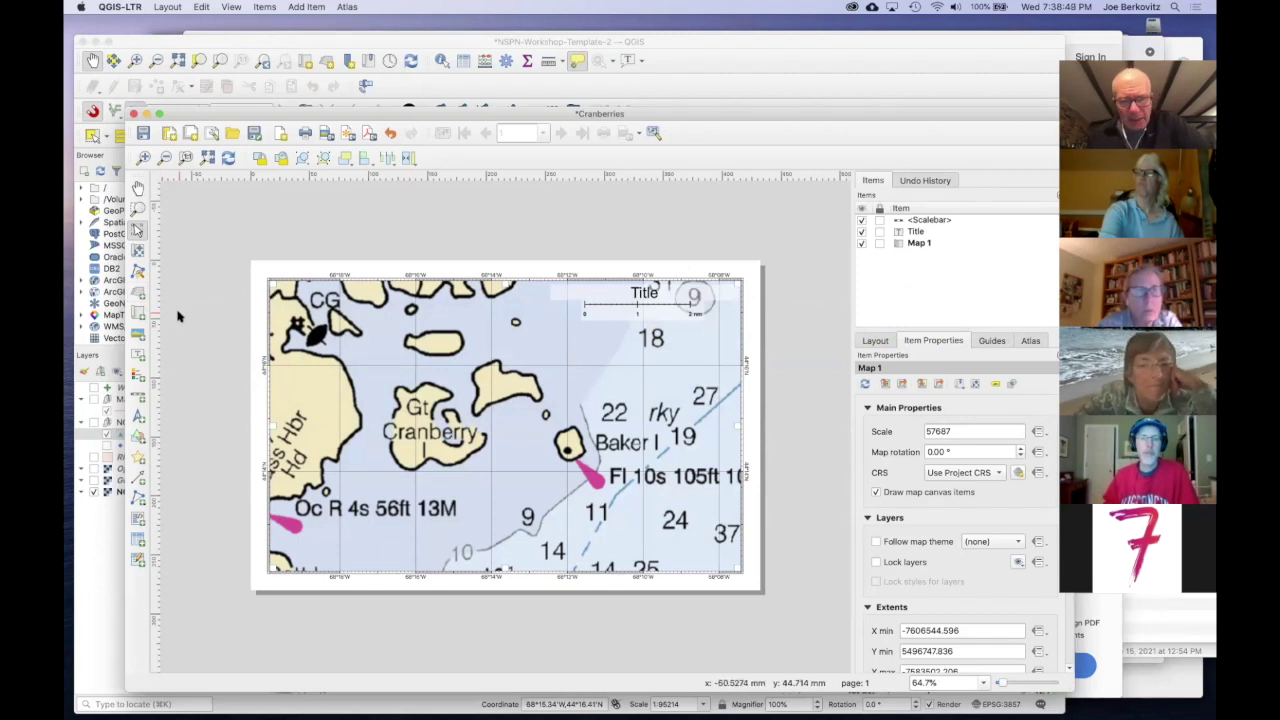
# Step: Bring the Cranberries print layout window forward and zoom out to see the full page
pyautogui.hotkey('ctrl', '+')
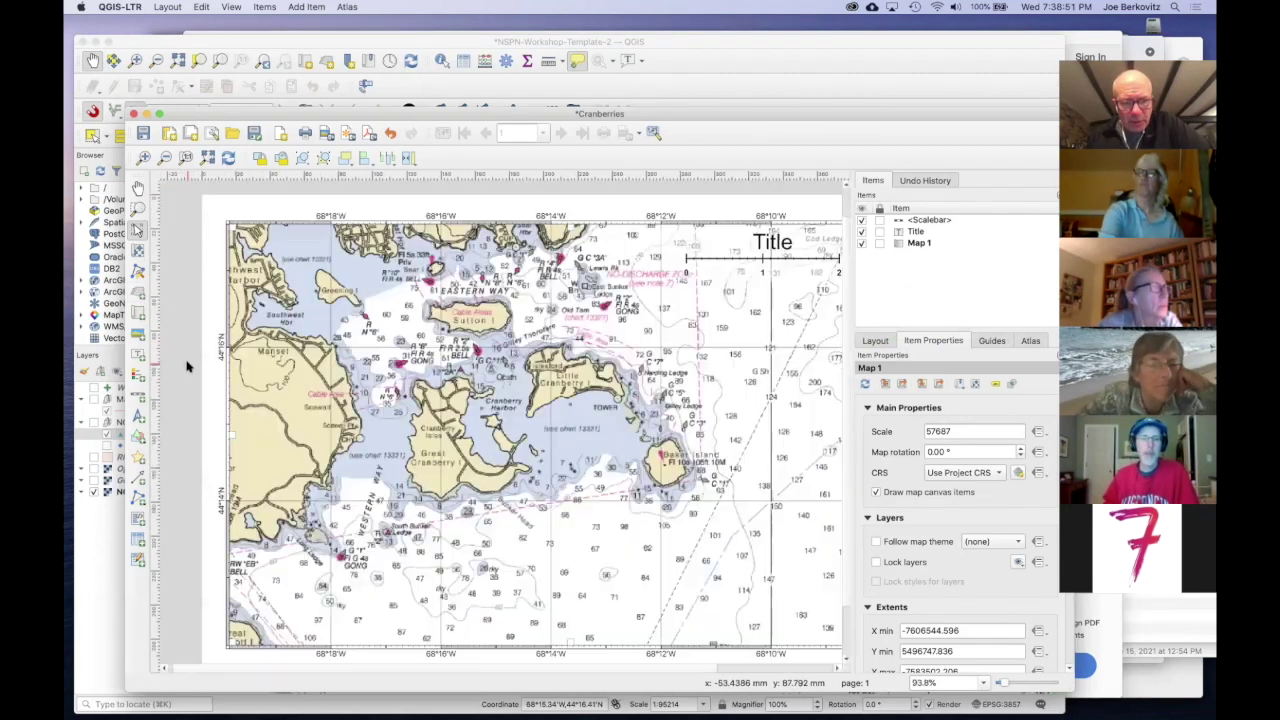
pyautogui.scroll(2, 186, 366)
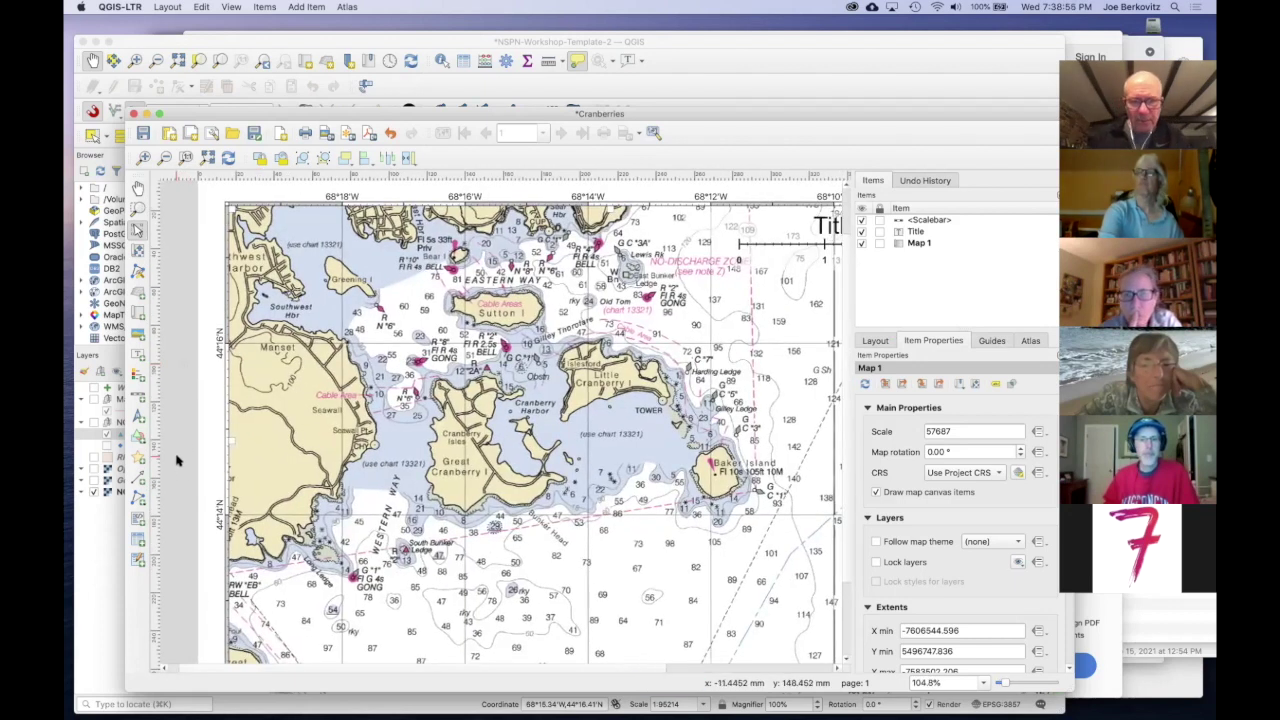
pyautogui.click(845, 41)
pyautogui.moveTo(845, 41); pyautogui.dragTo(830, 36)
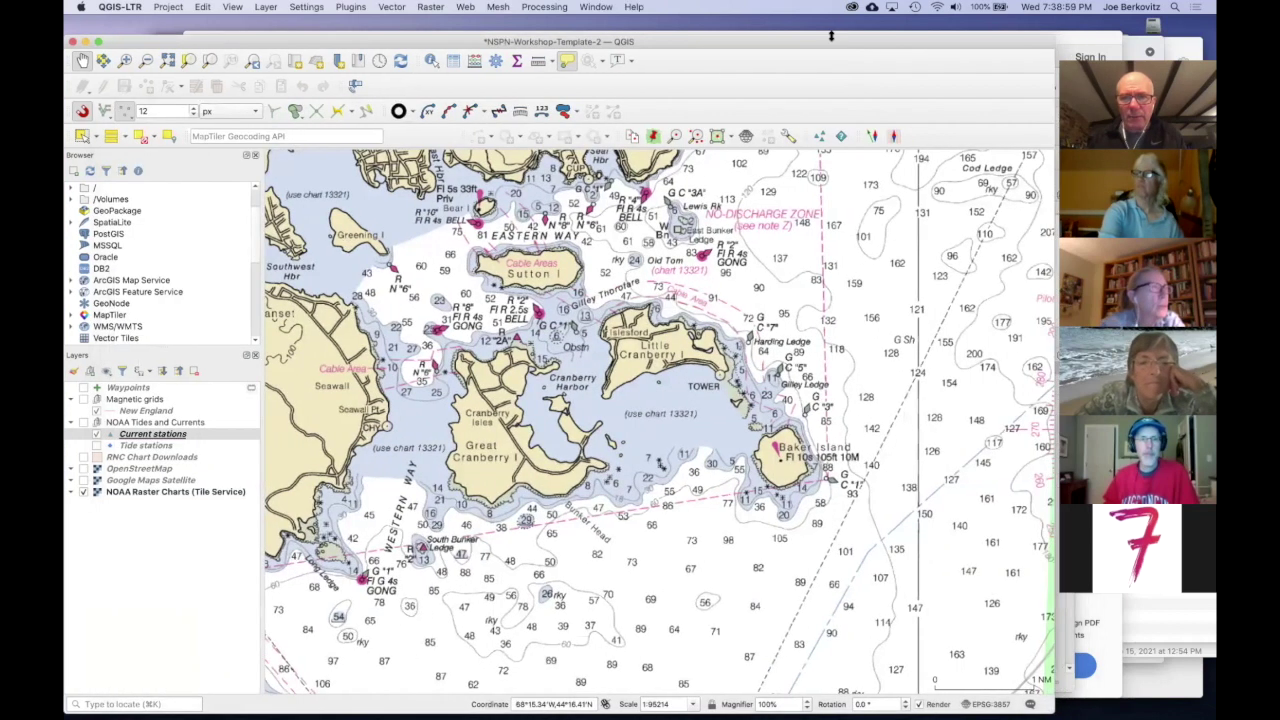
pyautogui.press('super+Tab')
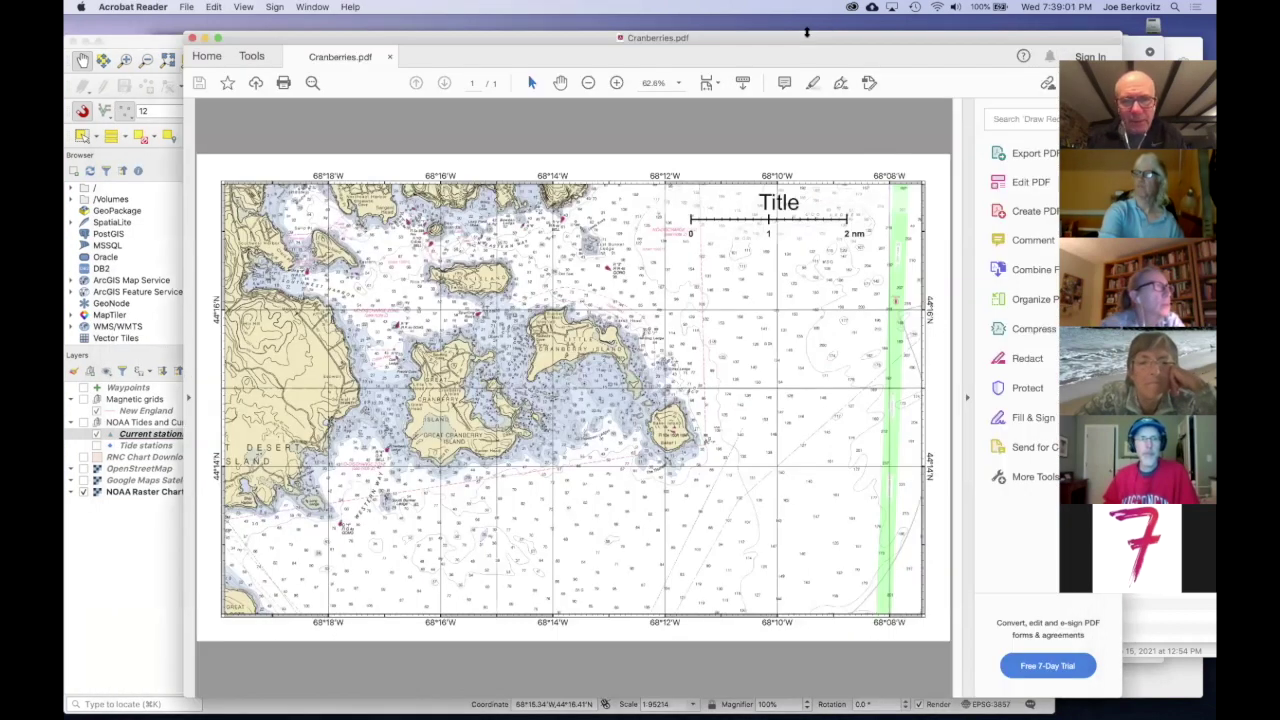
pyautogui.press('super+Tab')
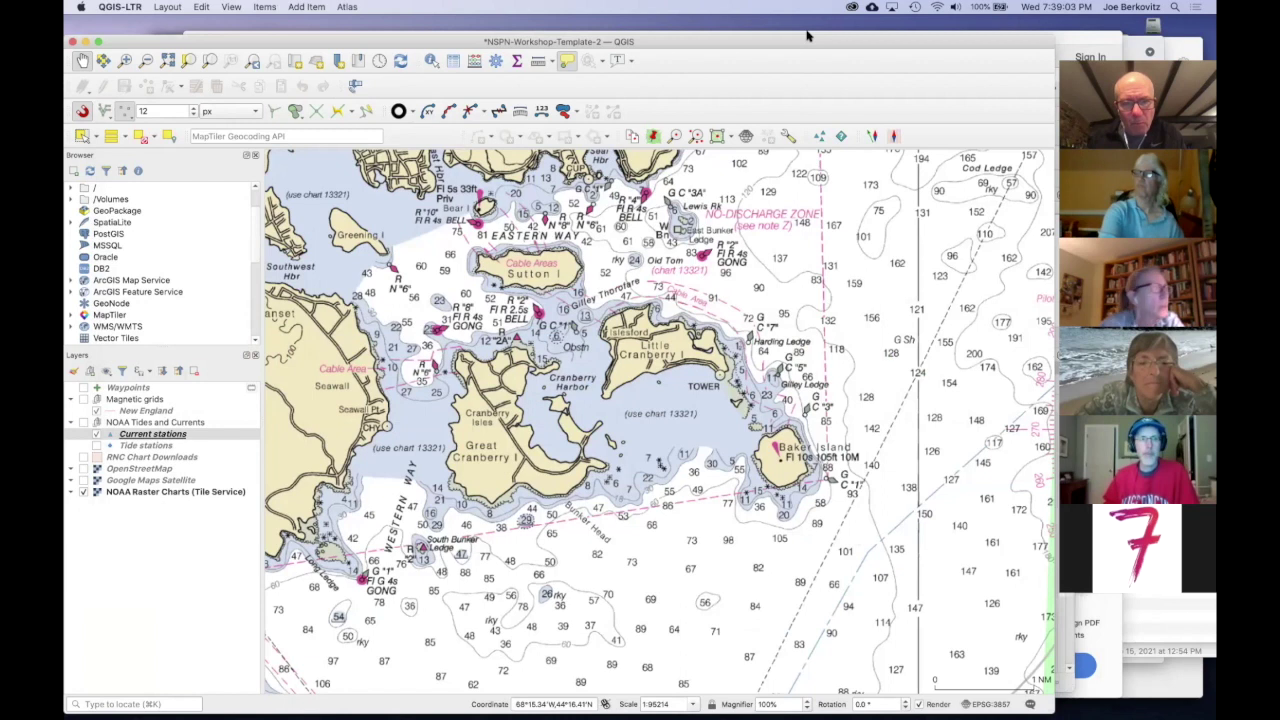
pyautogui.press('super+grave')
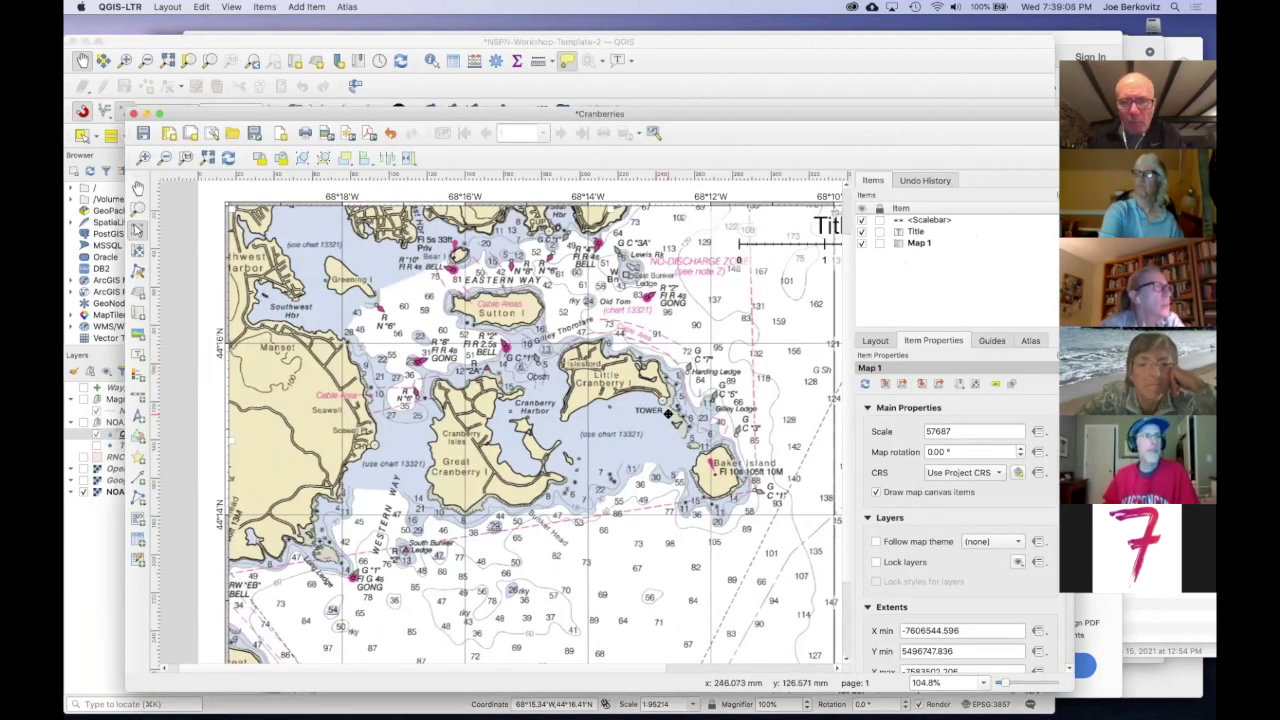
pyautogui.scroll(3, 670, 413)
pyautogui.scroll(-4, 670, 413)
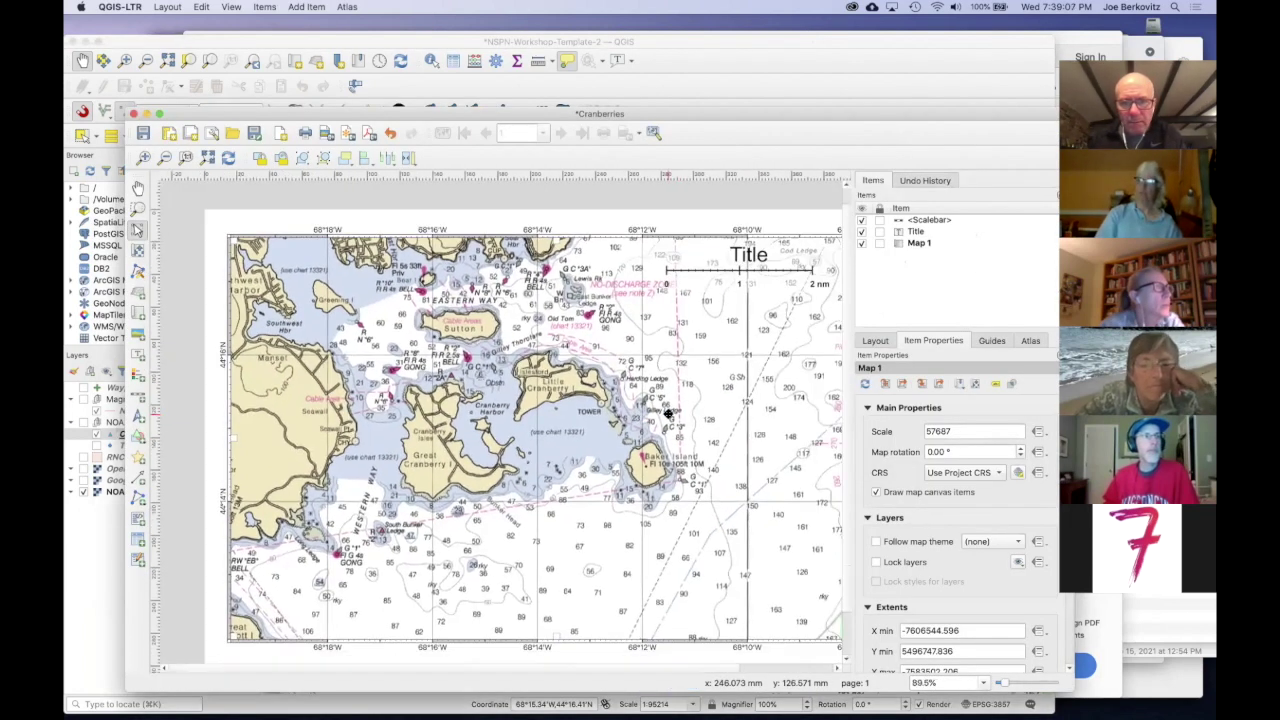
pyautogui.scroll(-4, 668, 413)
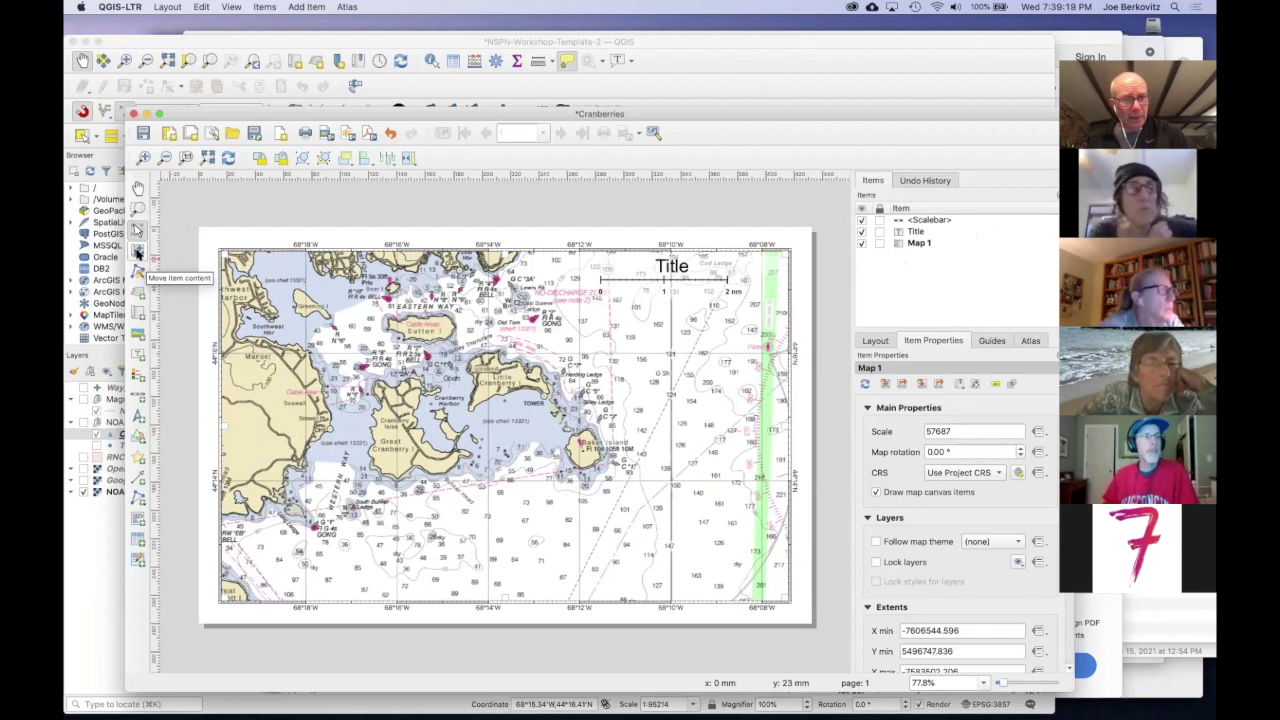
# Step: Pan and zoom the chart inside its frame to scale 33716, centred on the Cranberry Isles
pyautogui.click(200, 7)
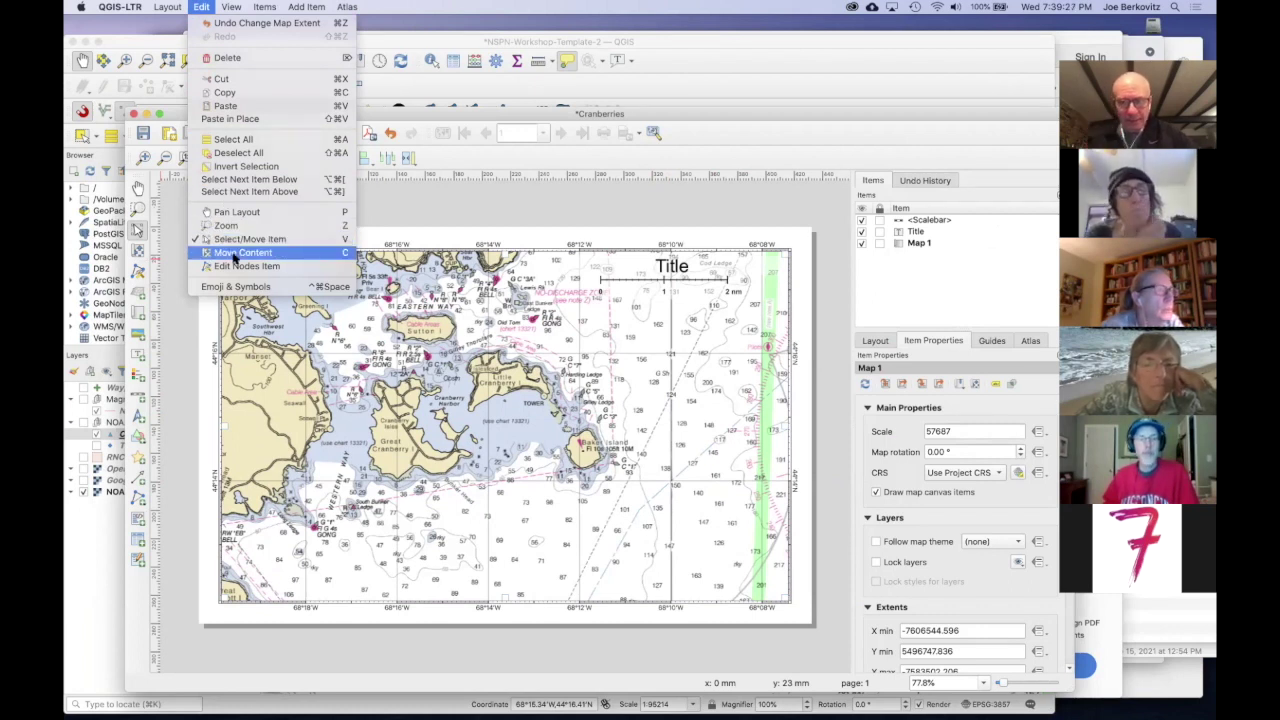
pyautogui.click(233, 253)
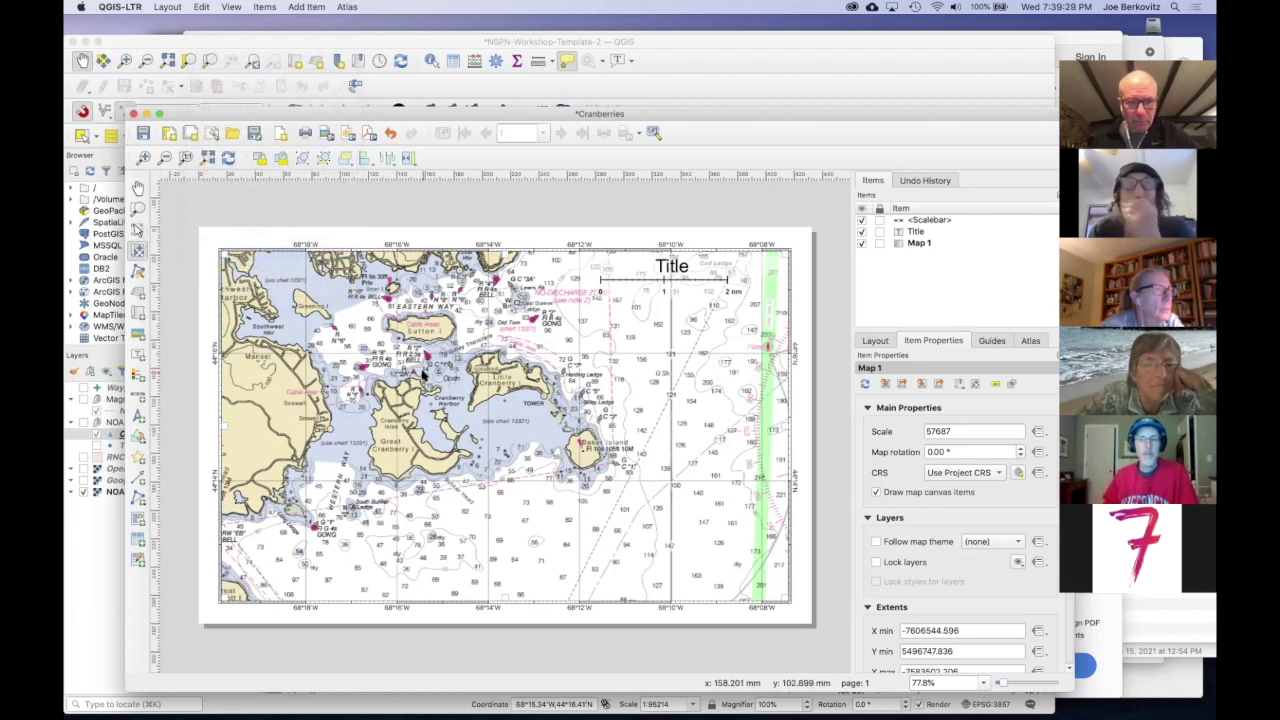
pyautogui.moveTo(424, 388); pyautogui.dragTo(500, 417)
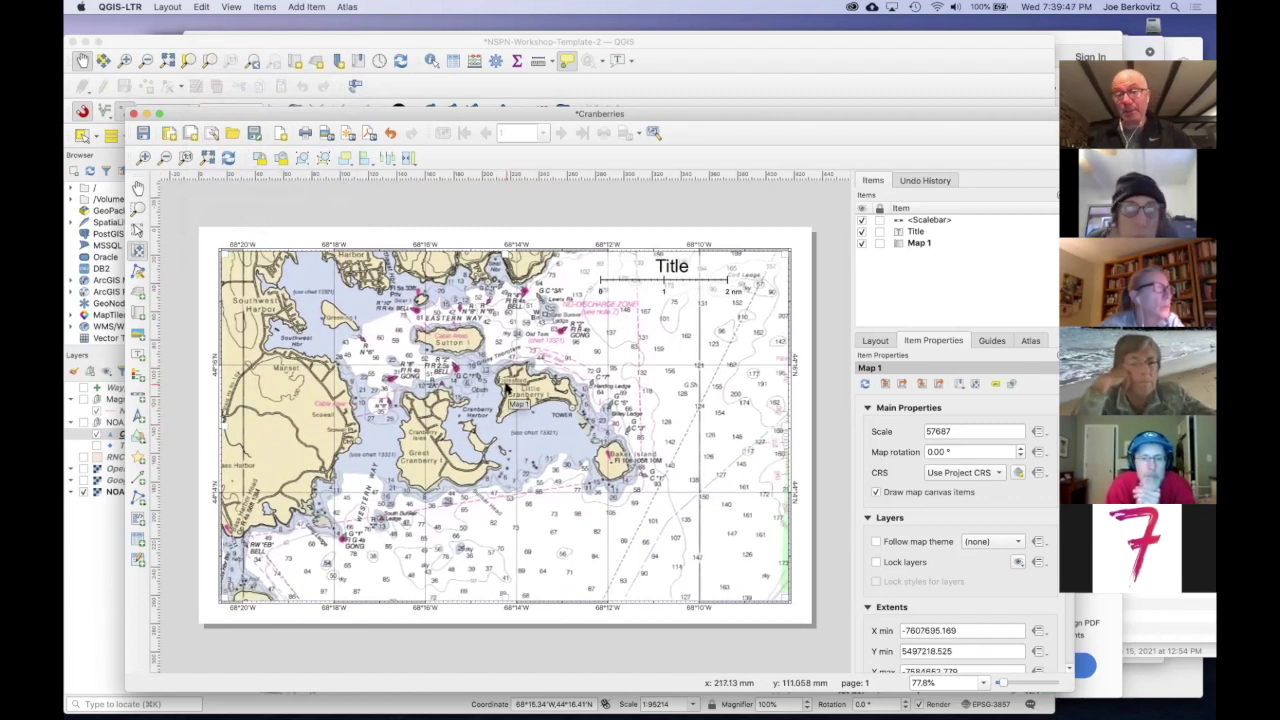
pyautogui.scroll(3, 506, 384)
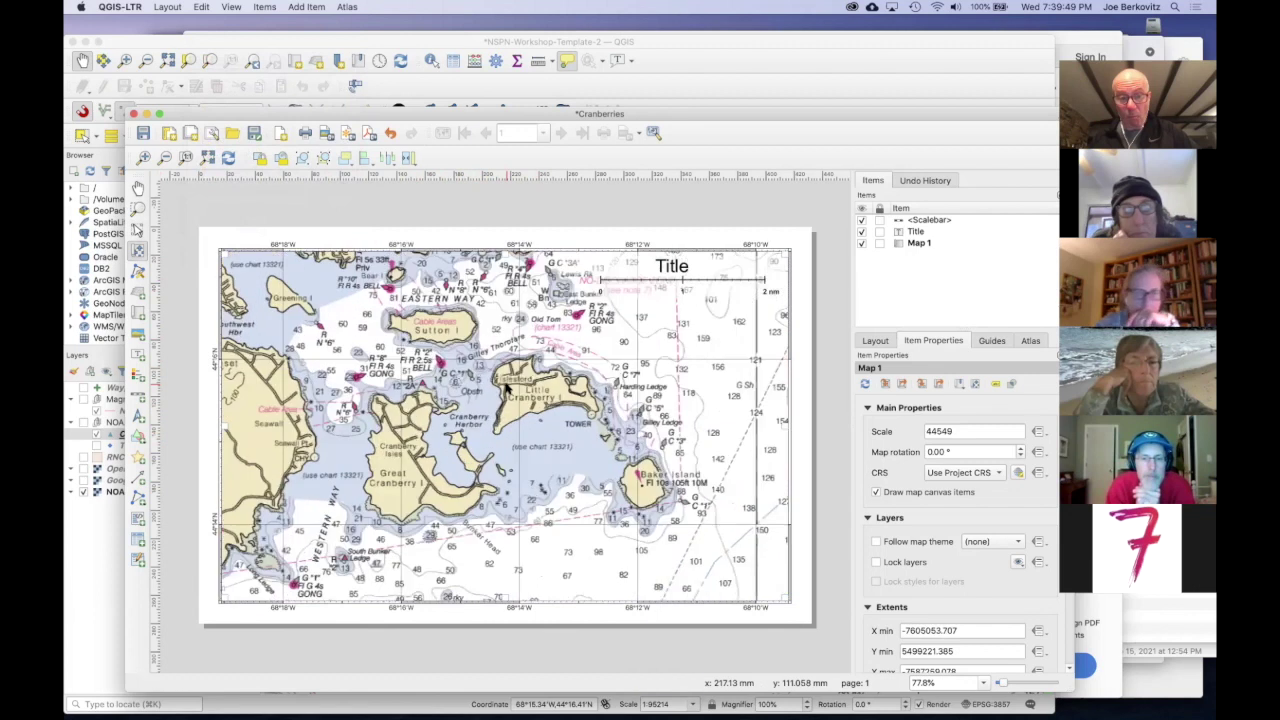
pyautogui.scroll(2, 505, 372)
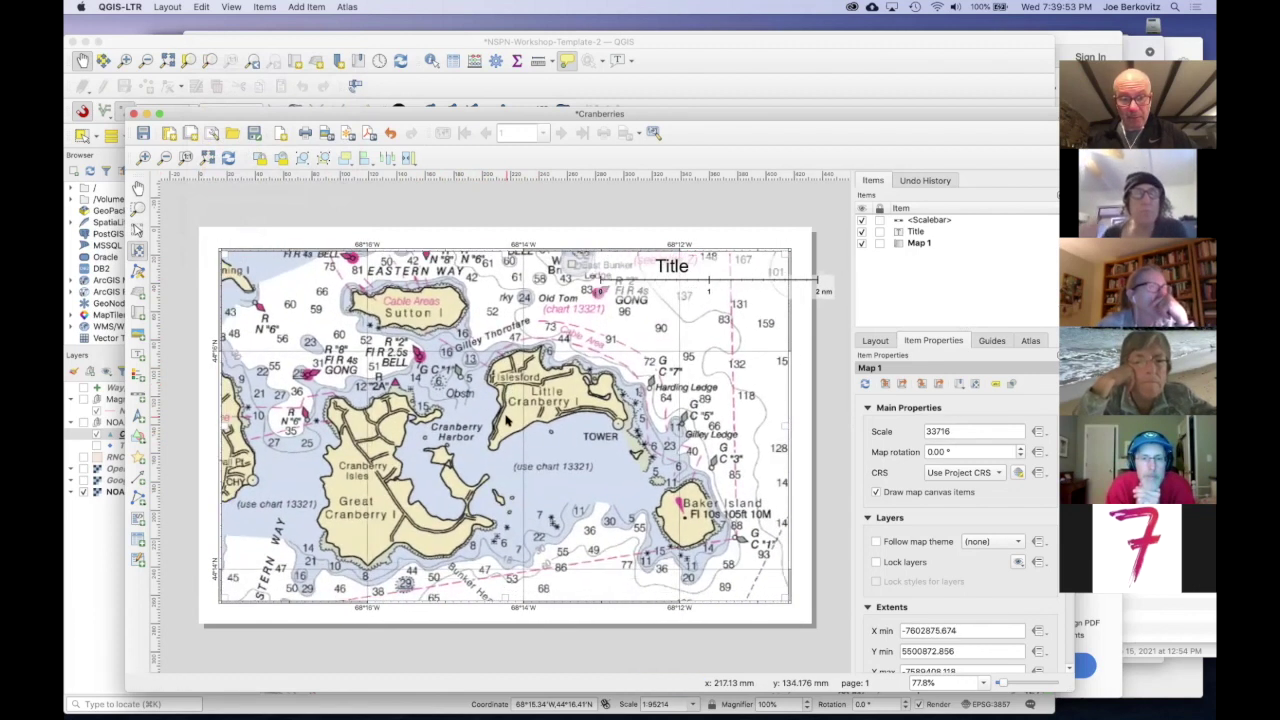
pyautogui.moveTo(497, 411); pyautogui.dragTo(484, 402)
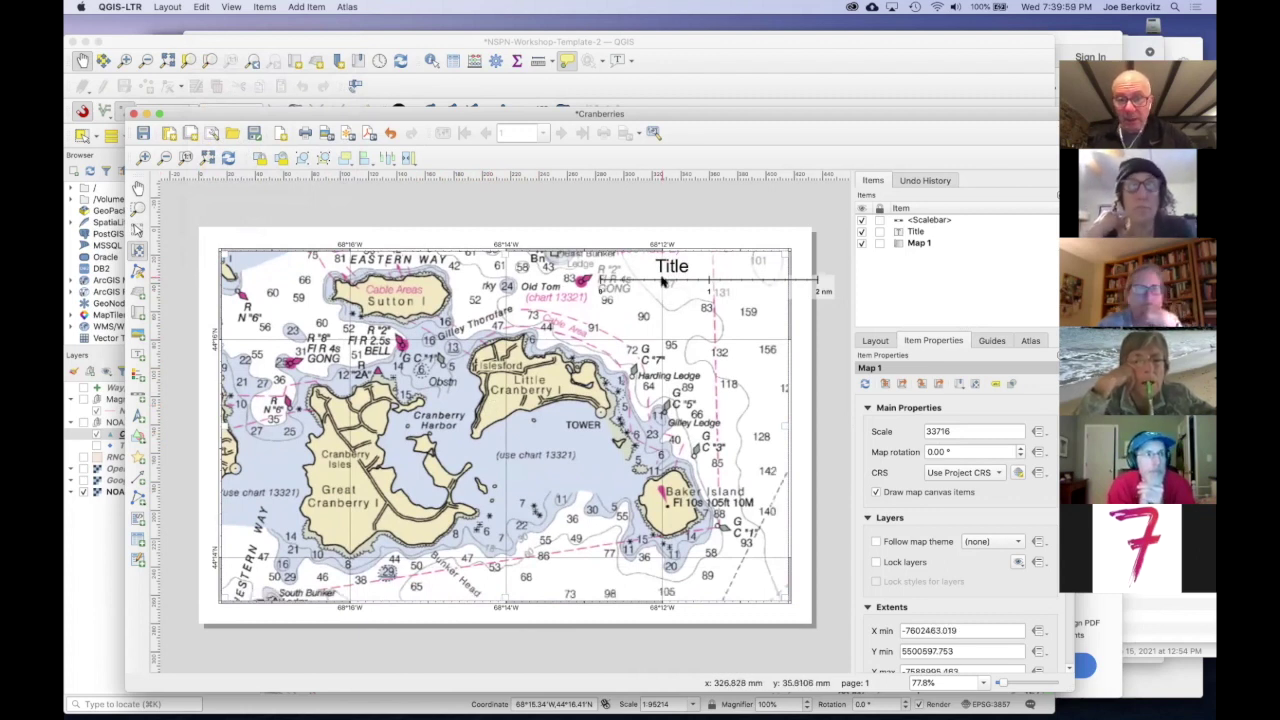
# Step: Move the scalebar left so it sits beneath the title
pyautogui.click(137, 232)
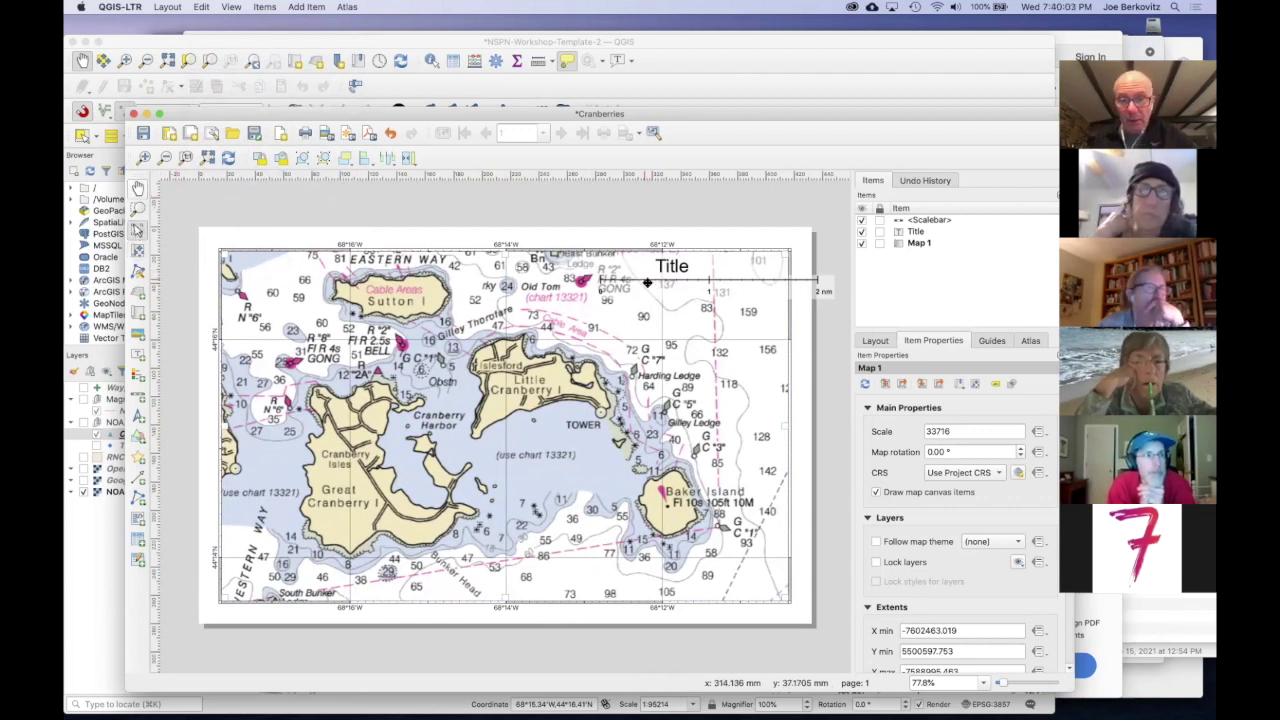
pyautogui.moveTo(647, 282); pyautogui.dragTo(571, 276)
pyautogui.moveTo(672, 281); pyautogui.dragTo(614, 286)
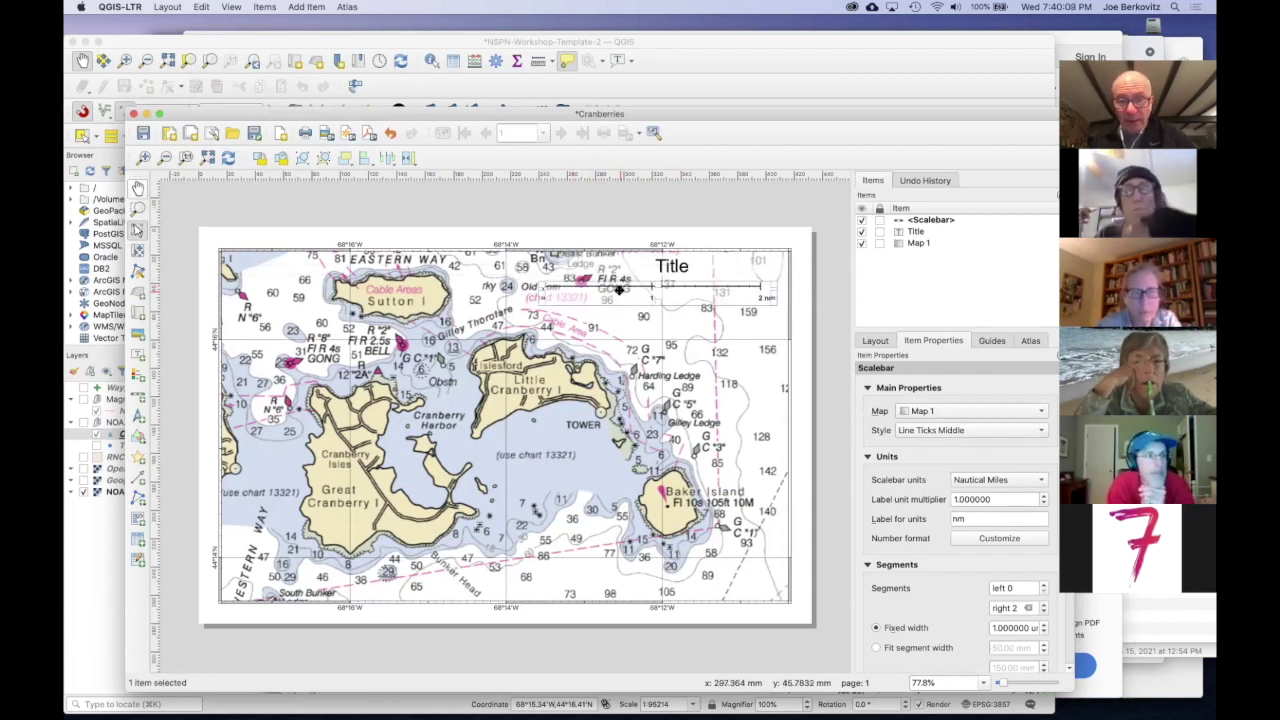
# Step: Replace the title label's placeholder 'Title' with 'The Cranberry Islands'
pyautogui.click(682, 266)
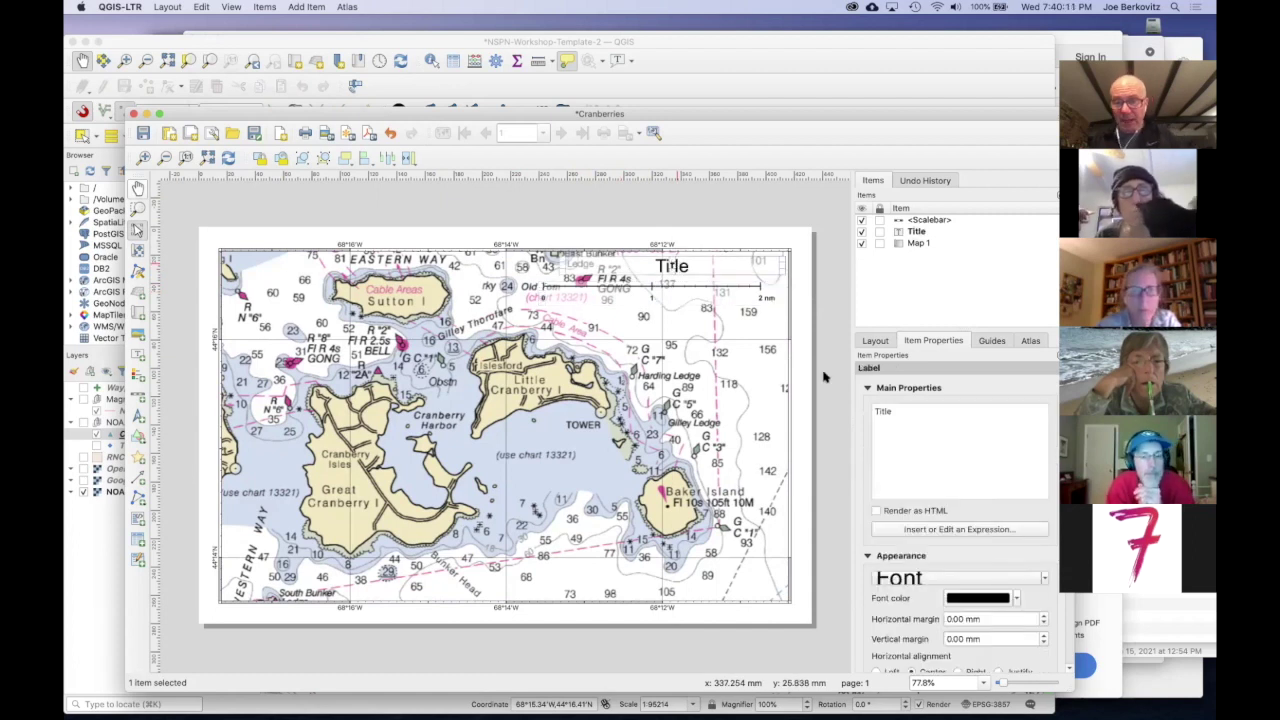
pyautogui.moveTo(903, 410); pyautogui.dragTo(845, 410)
pyautogui.write('The')
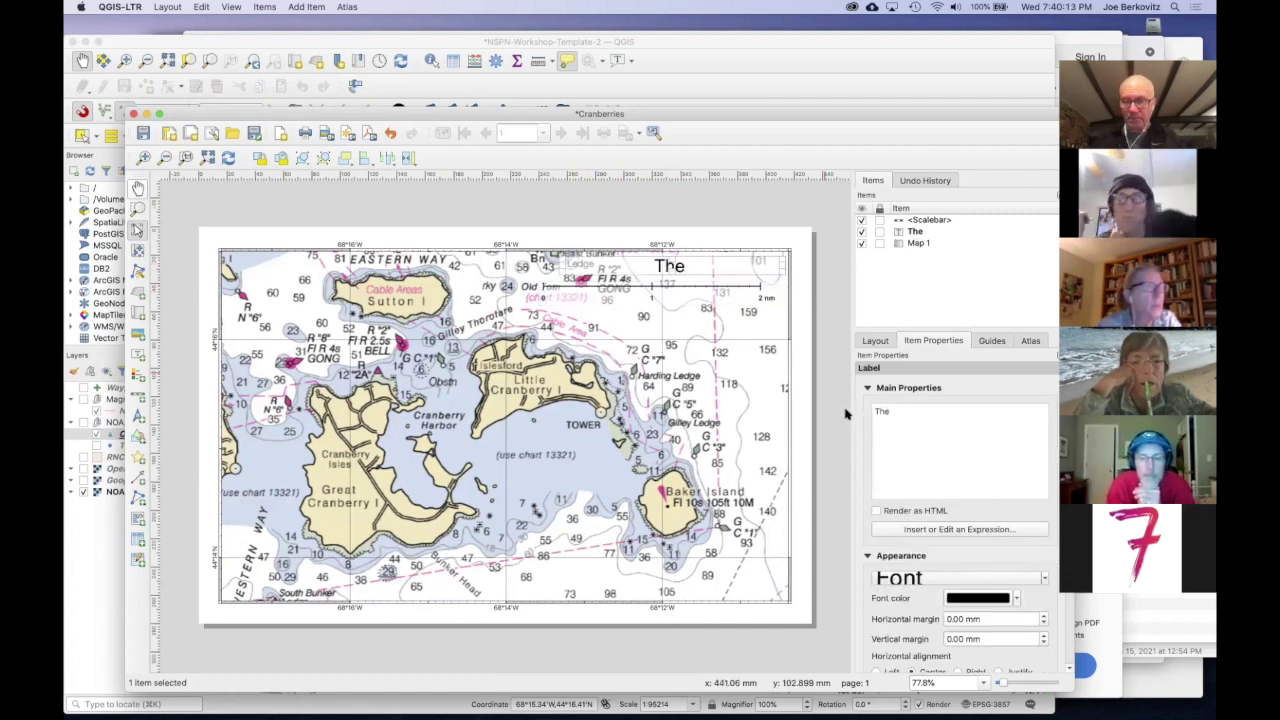
pyautogui.write(' Cranberry Islands')
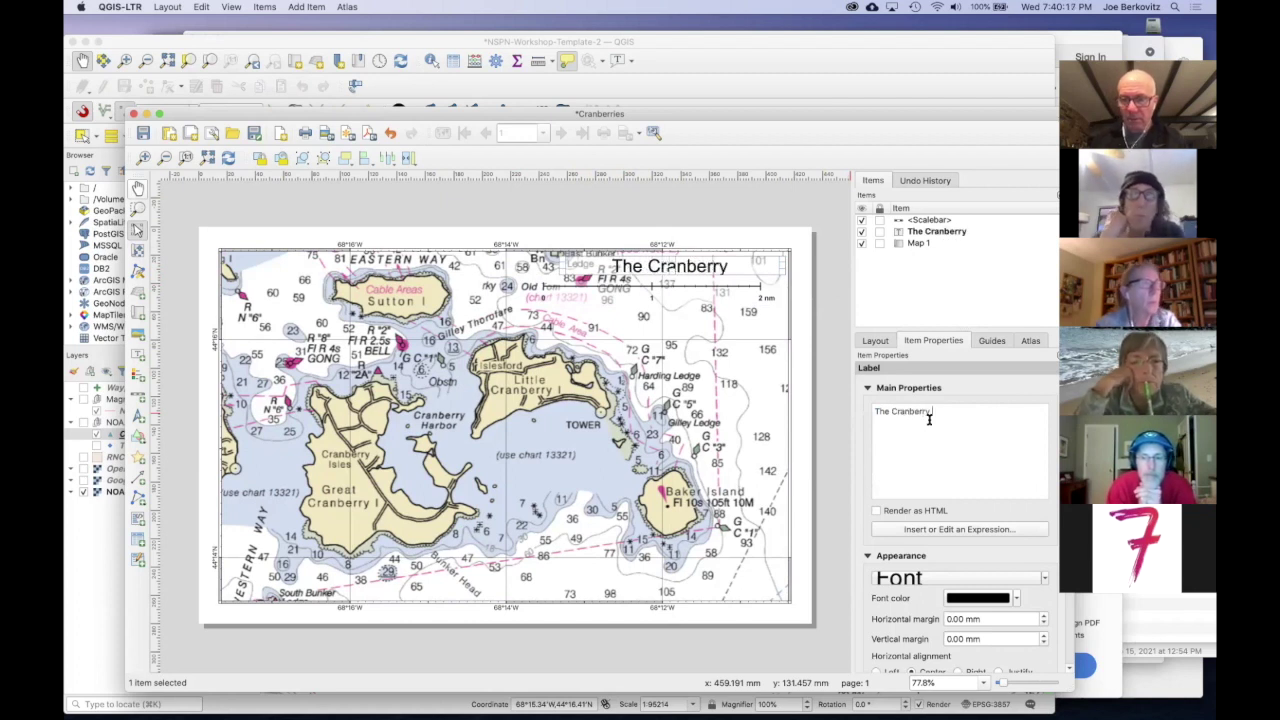
pyautogui.click(840, 380)
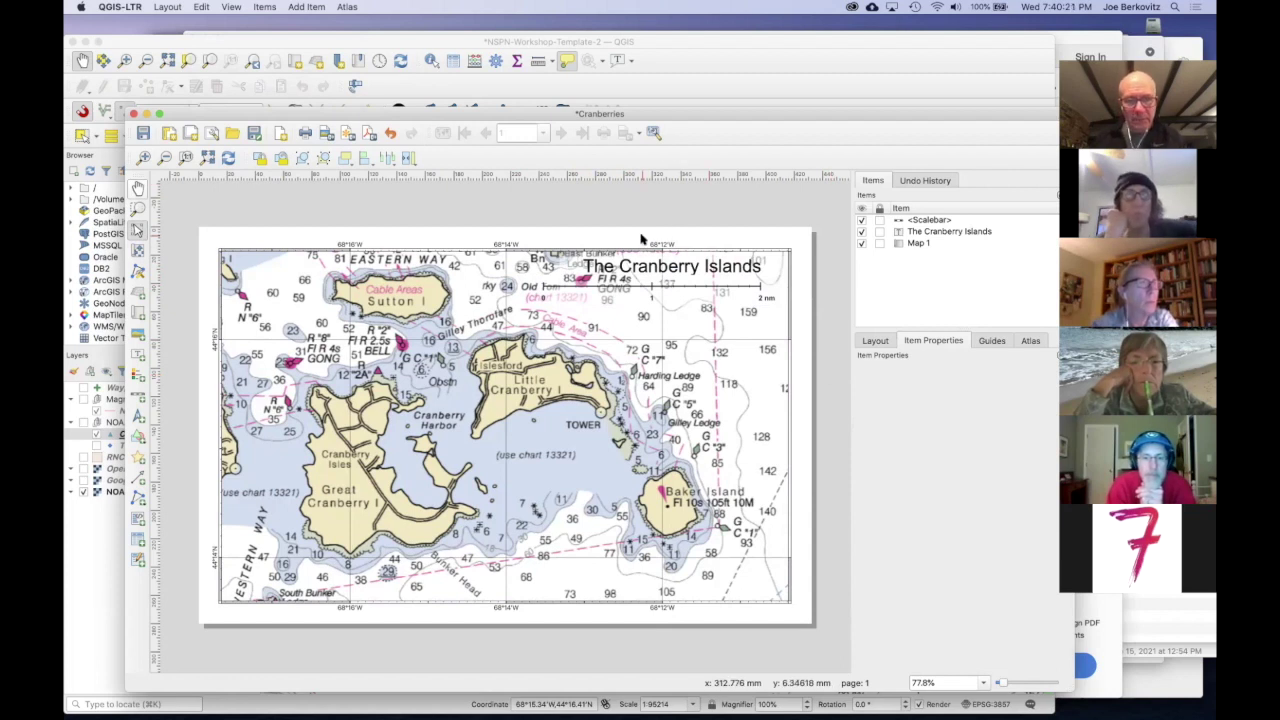
# Step: Re-export the layout as Cranberries.pdf, overwrite the old file, and reveal it in Finder
pyautogui.click(369, 133)
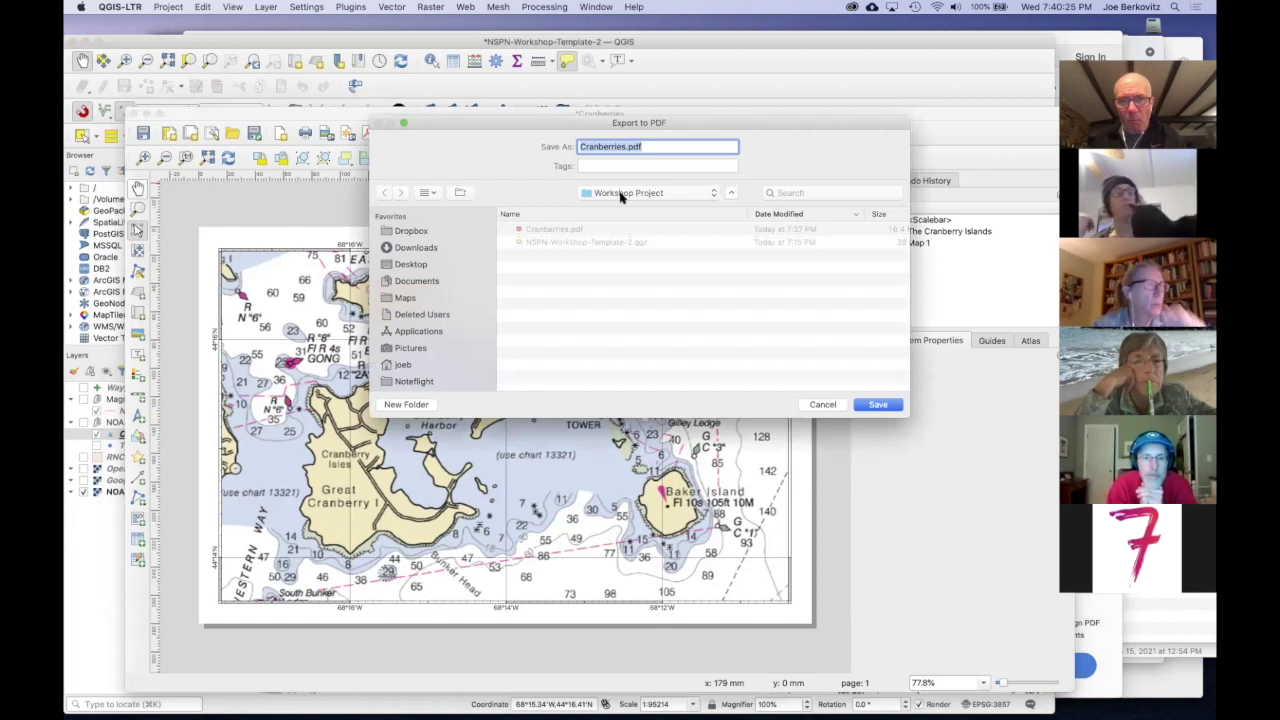
pyautogui.click(570, 232)
pyautogui.press('Return')
pyautogui.press('Return')
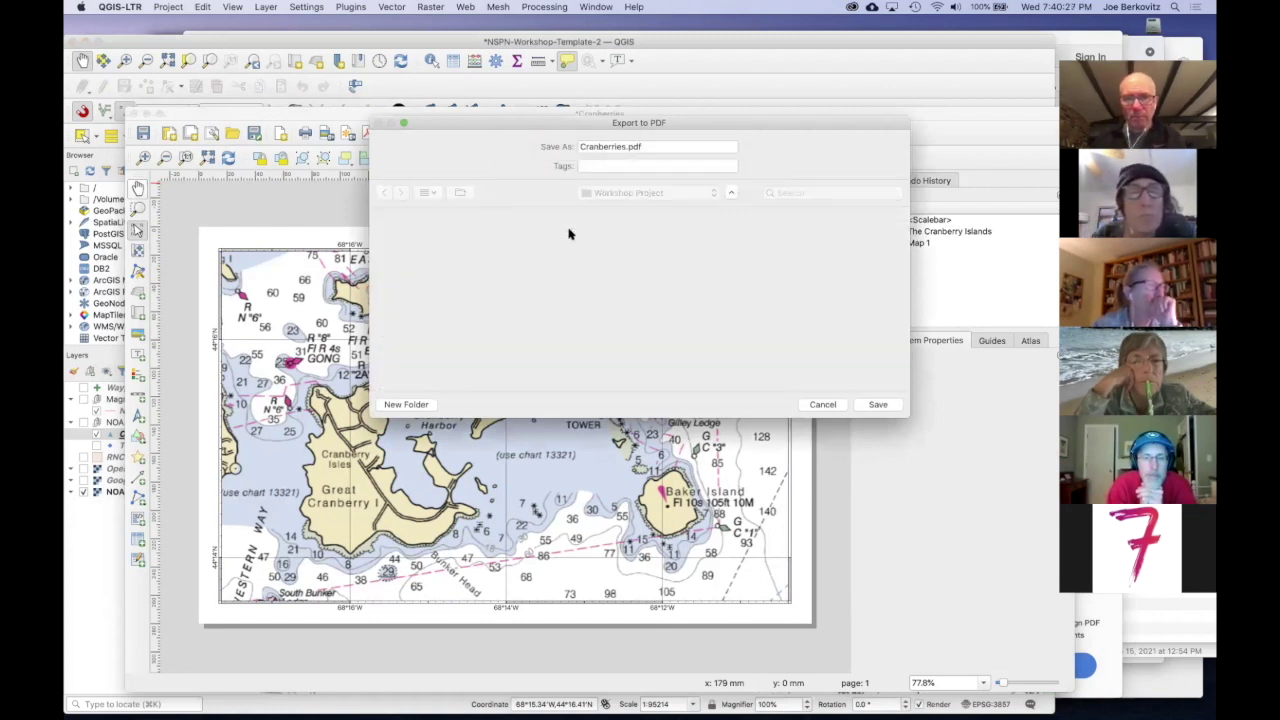
pyautogui.press('Return')
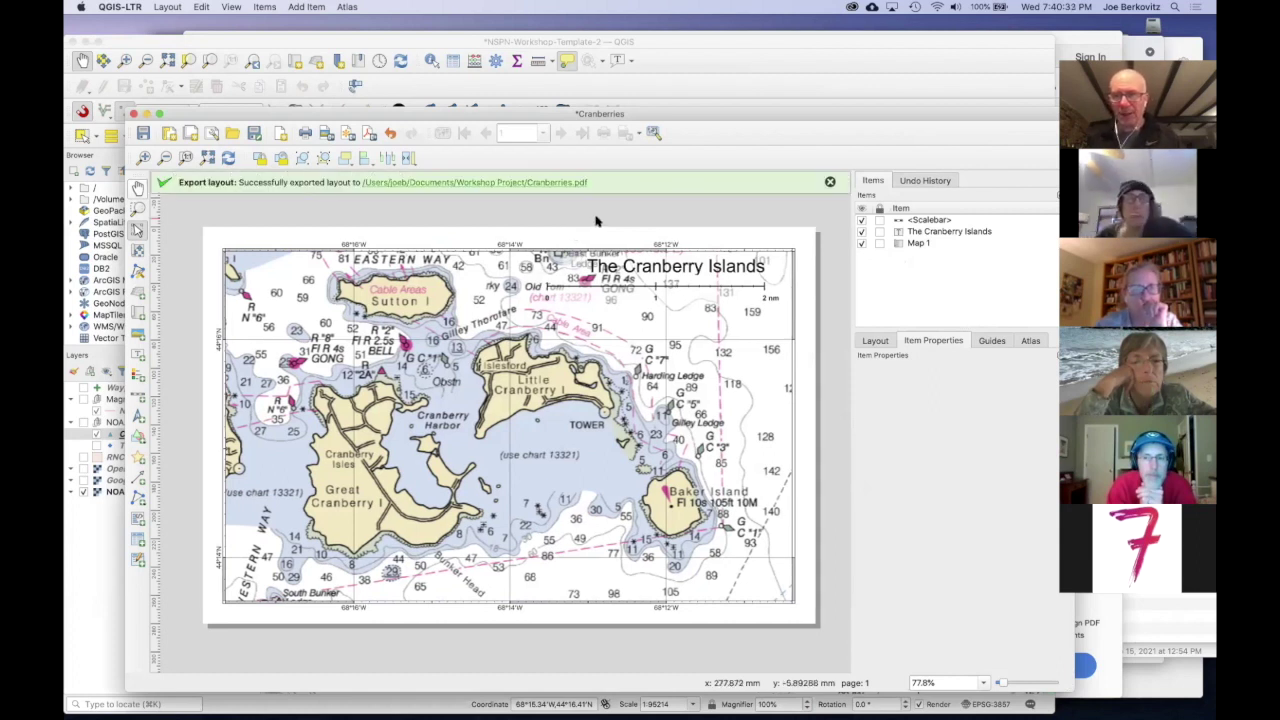
pyautogui.click(552, 184)
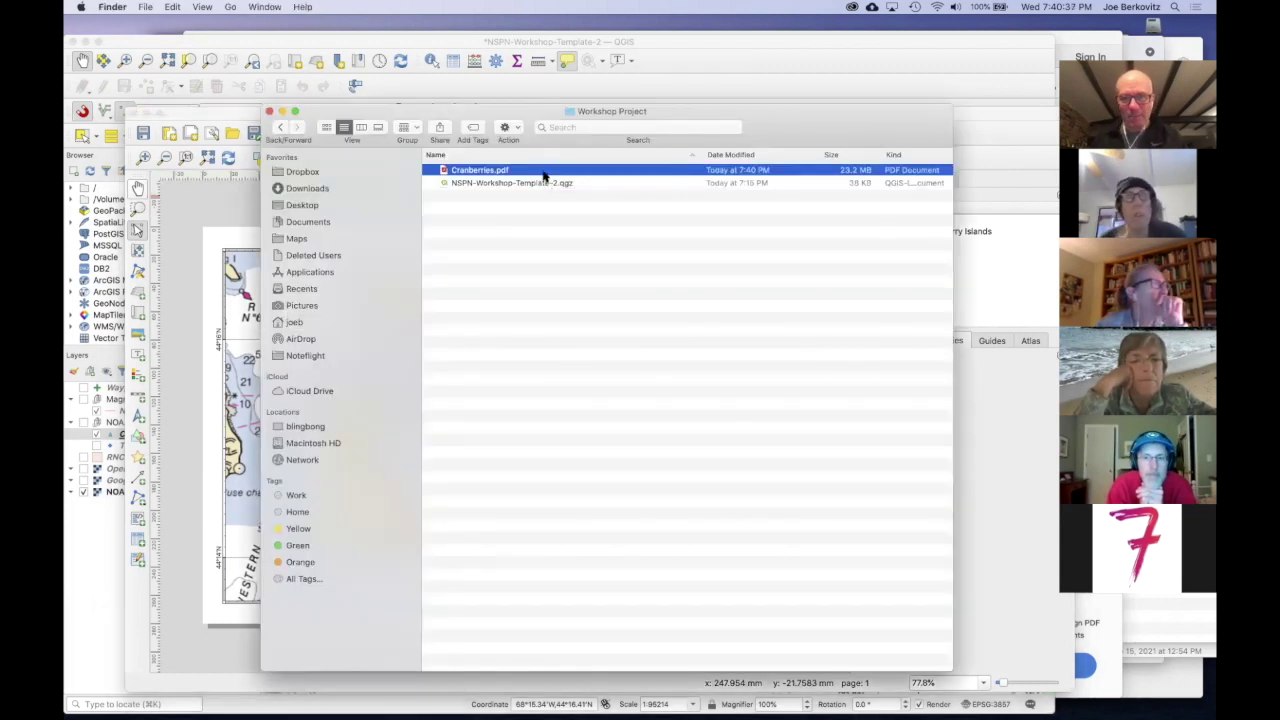
# Step: Reload the updated Cranberries.pdf in Acrobat Reader and compare it with the QGIS layout
pyautogui.doubleClick(545, 176)
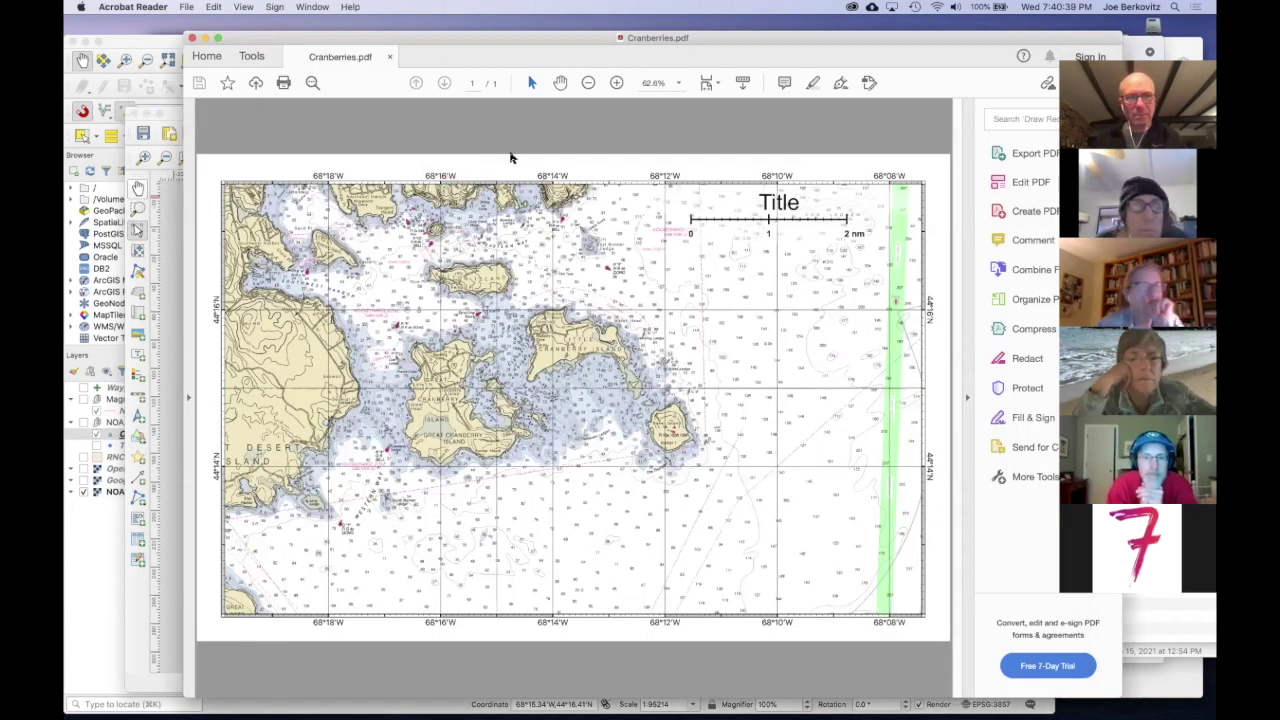
pyautogui.click(389, 56)
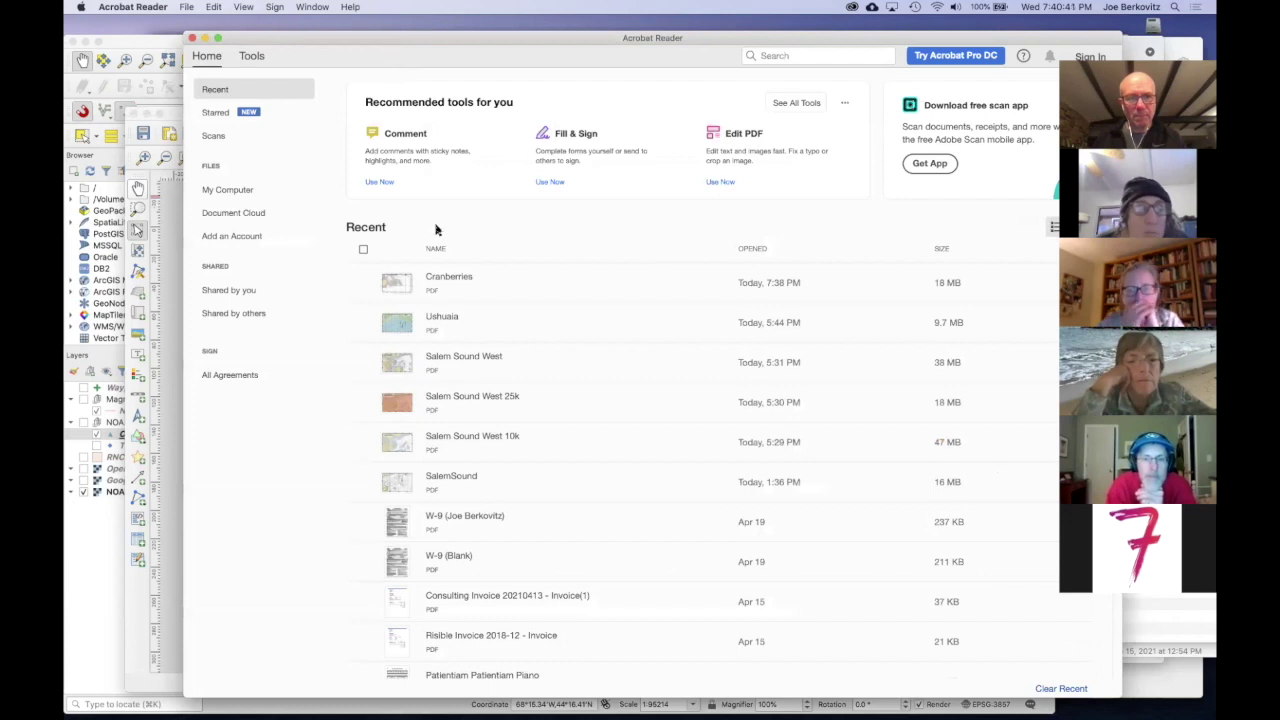
pyautogui.click(447, 282)
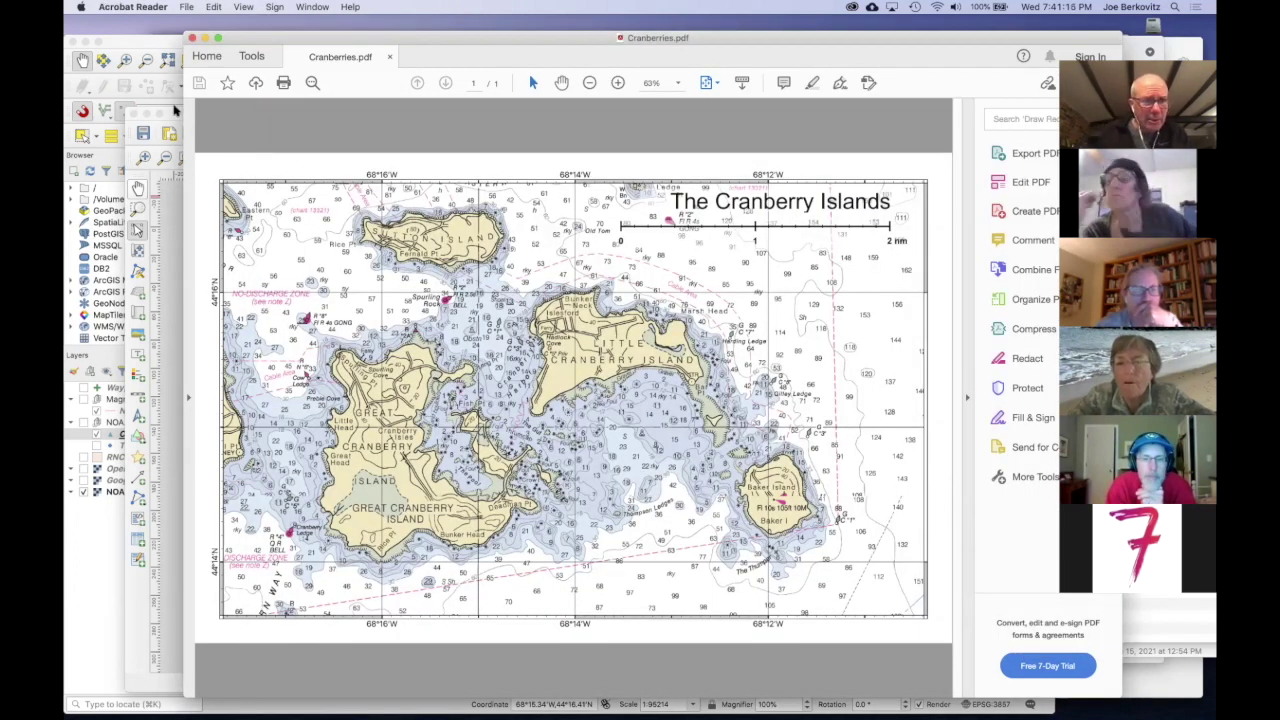
pyautogui.click(176, 113)
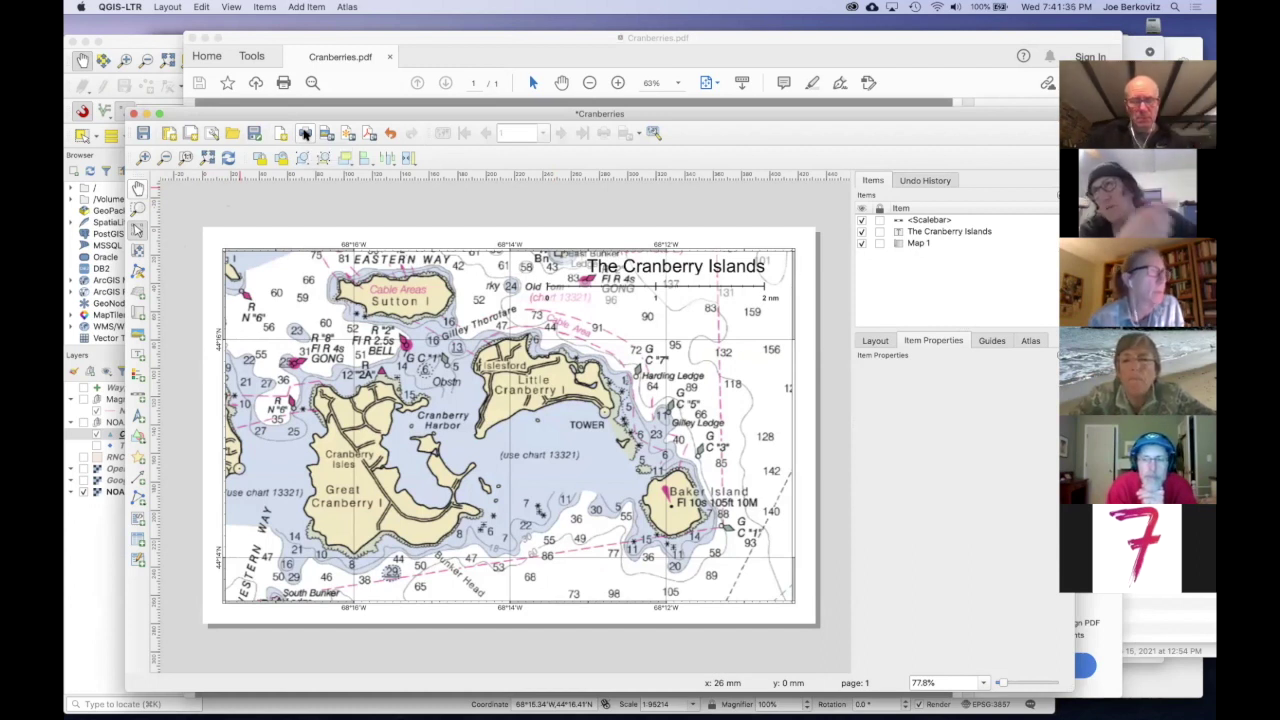
pyautogui.press('super+Tab')
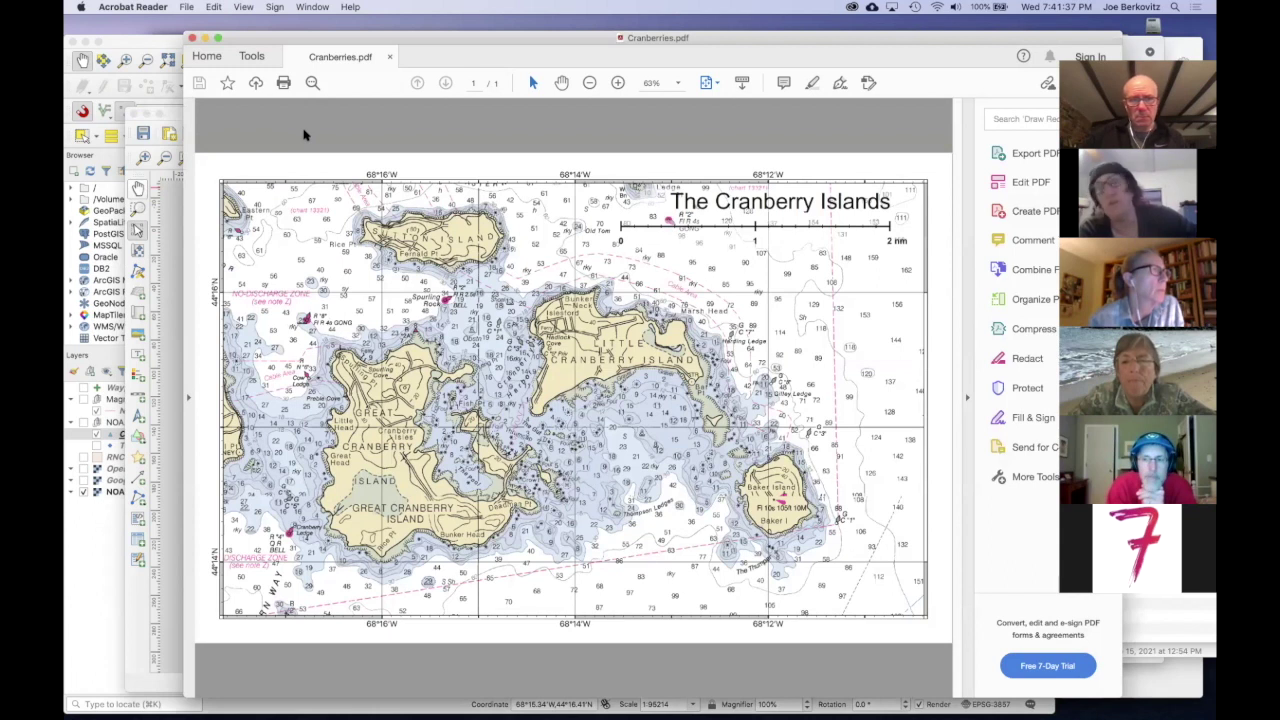
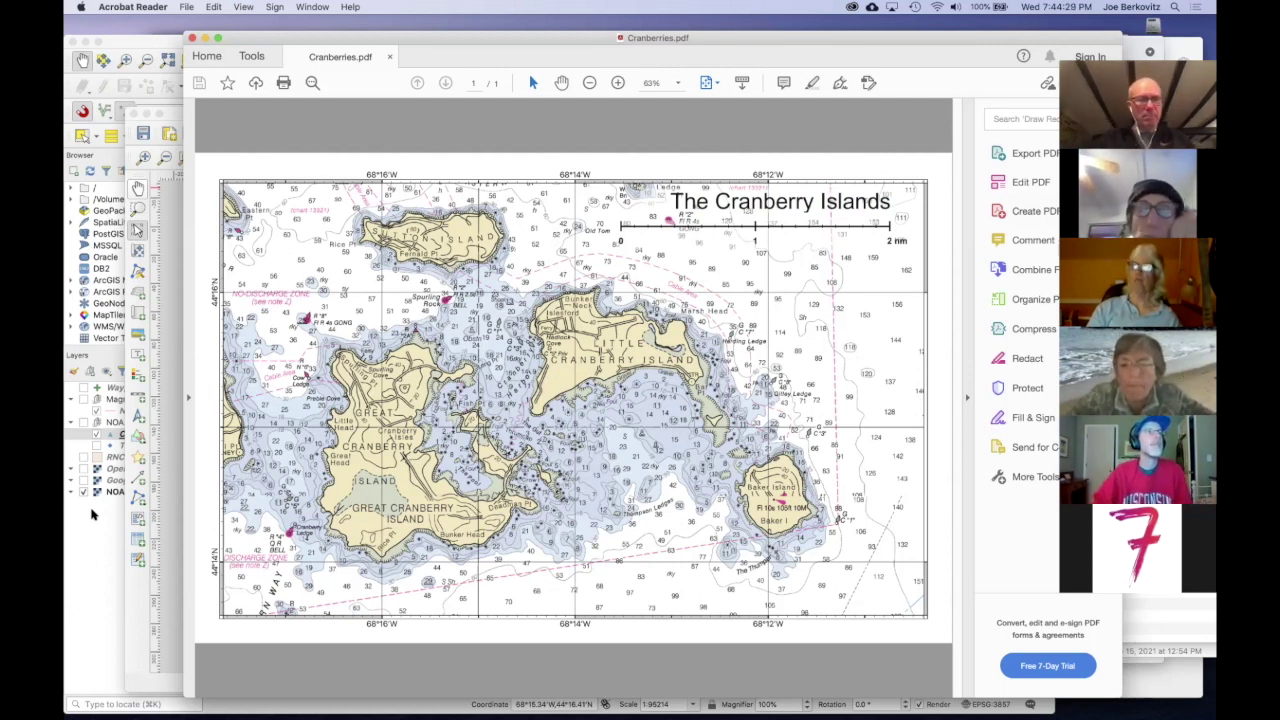
# Step: Leave the Cranberry Islands PDF in Acrobat and return to the QGIS Cranberries print layout
pyautogui.click(69, 640)
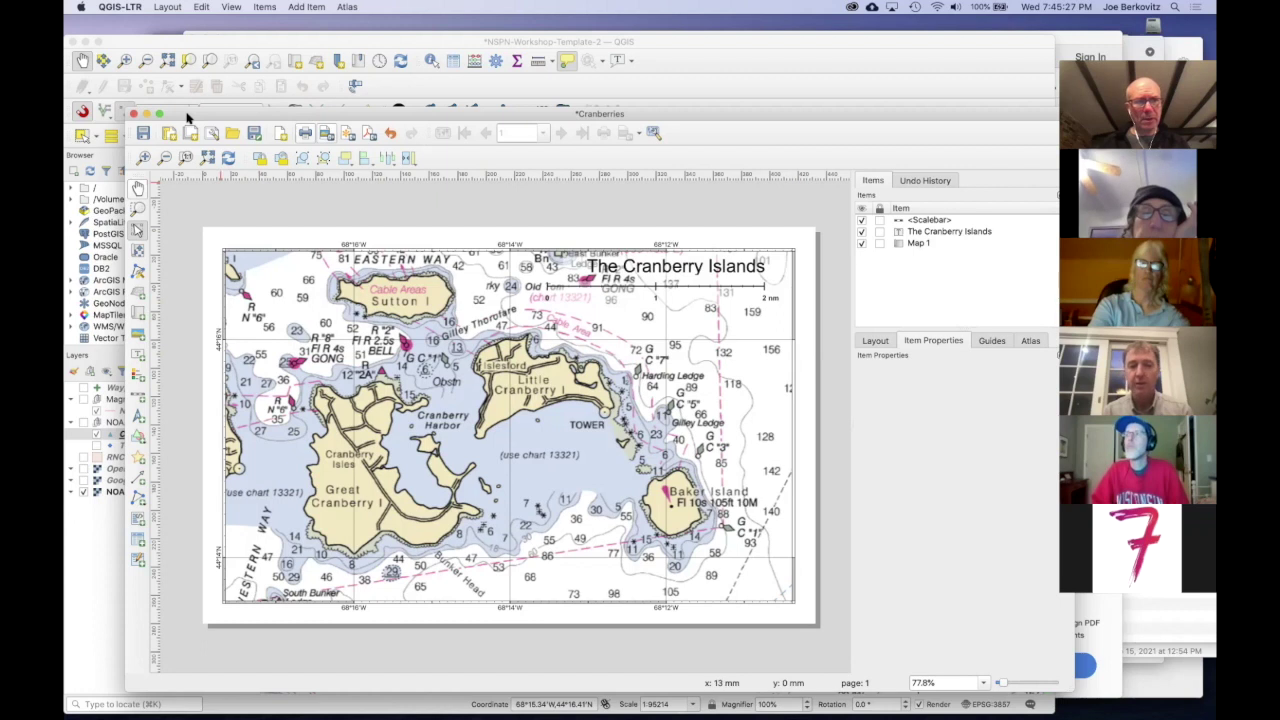
# Step: Reposition the layout window and select Map 1 to show its Item Properties
pyautogui.moveTo(187, 118); pyautogui.dragTo(214, 114)
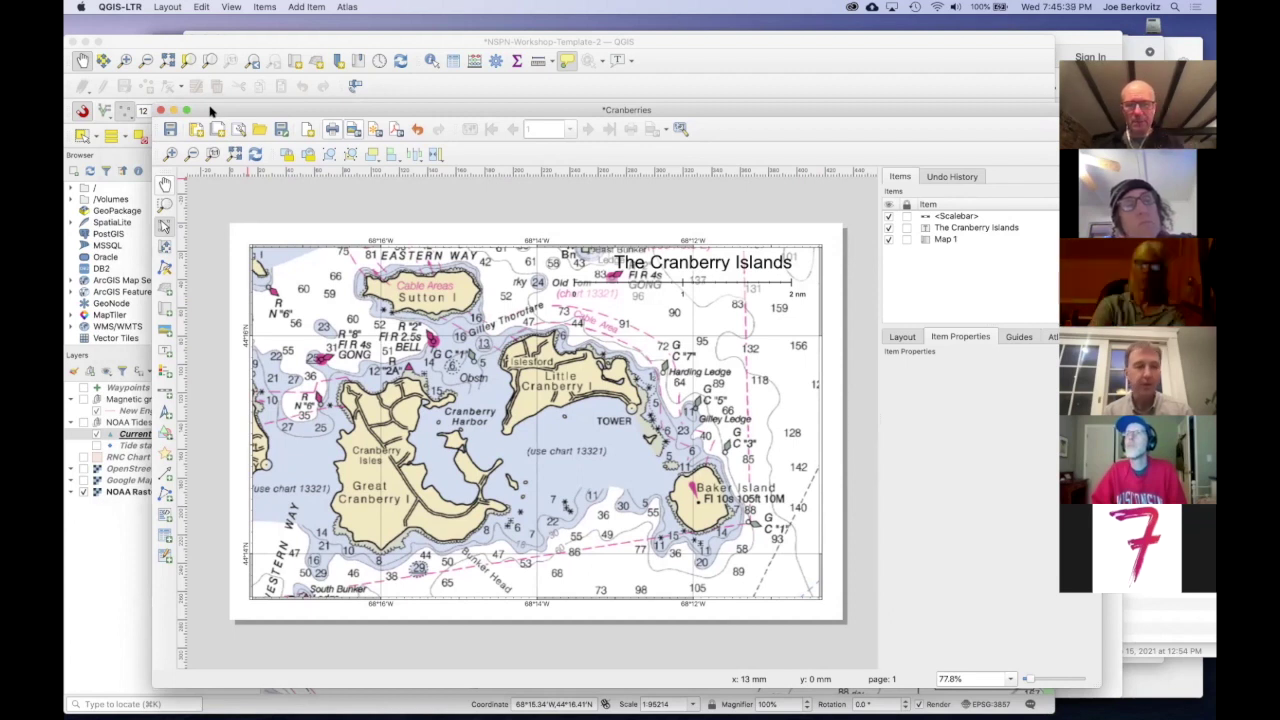
pyautogui.moveTo(215, 110); pyautogui.dragTo(158, 96)
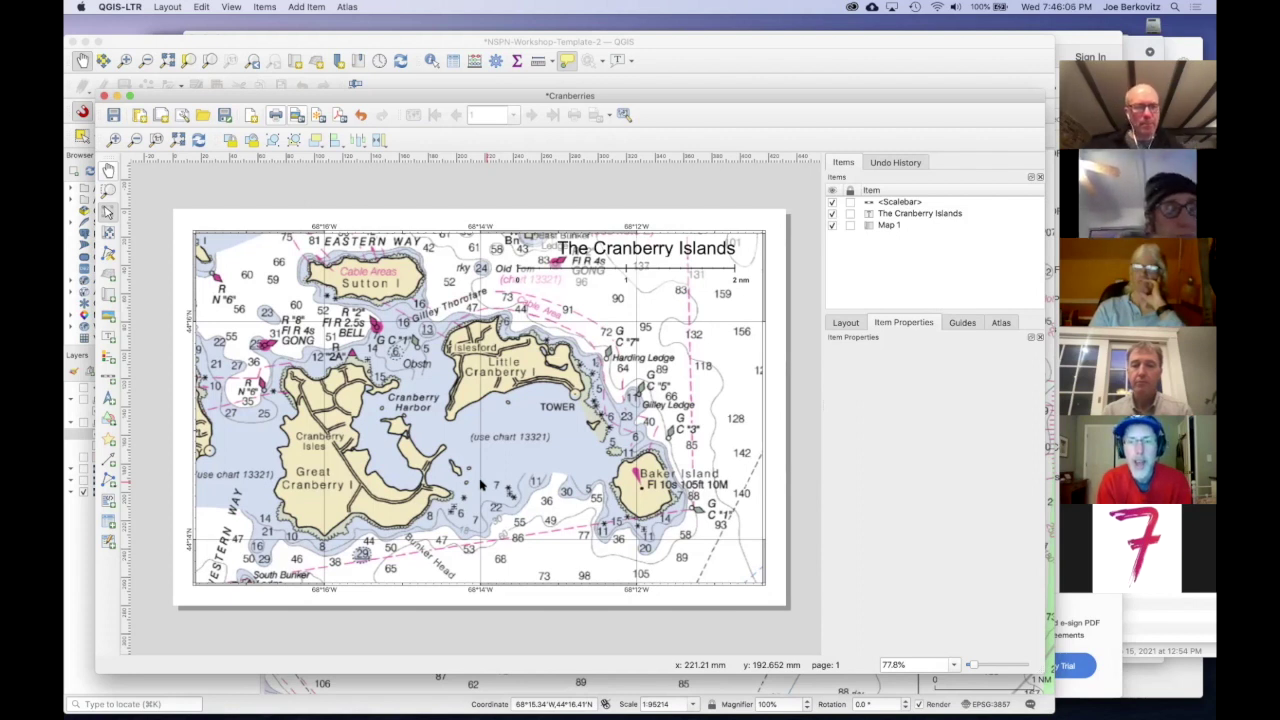
pyautogui.click(80, 533)
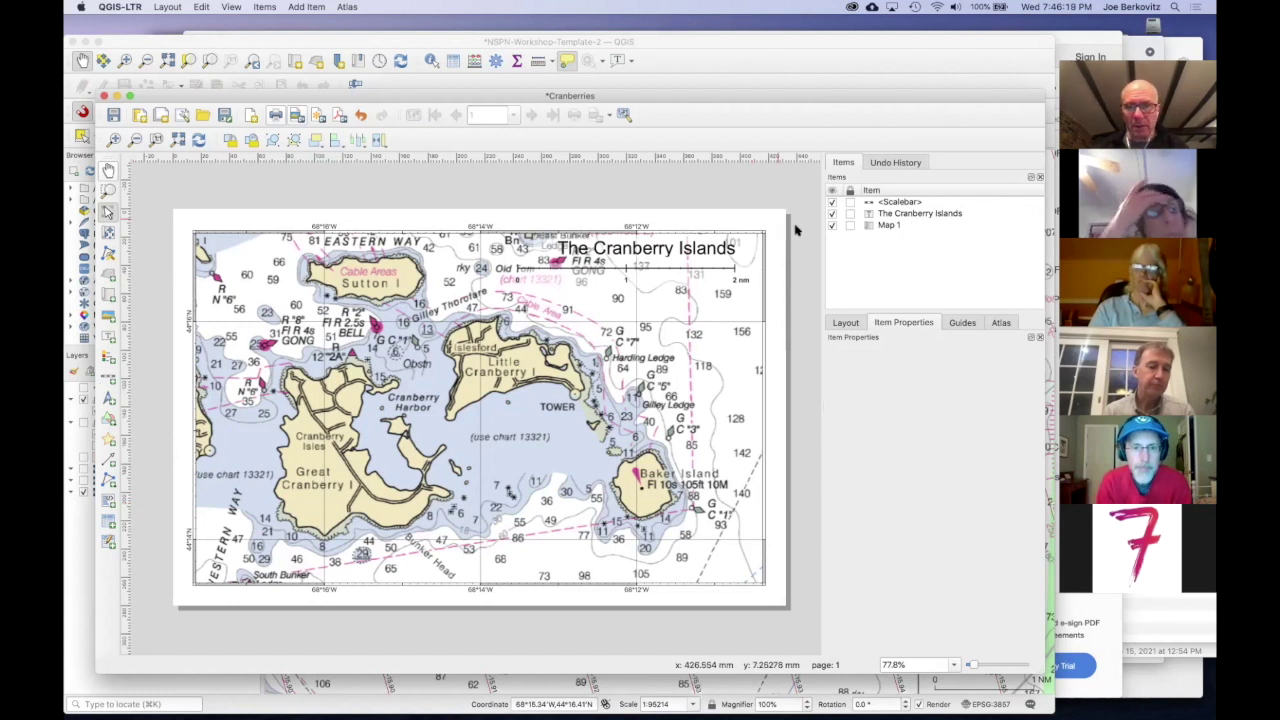
pyautogui.click(882, 226)
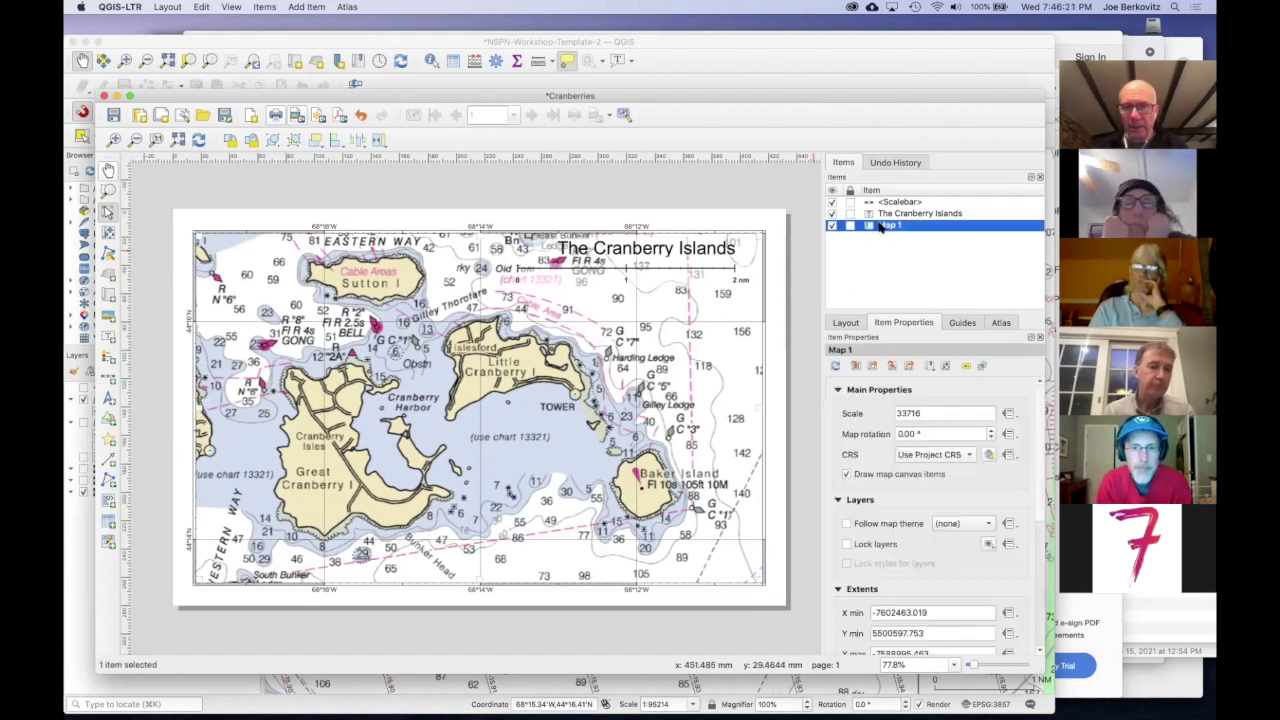
# Step: Swap NOAA Raster Charts for the OpenStreetMap basemap and refresh the layout map preview
pyautogui.click(836, 366)
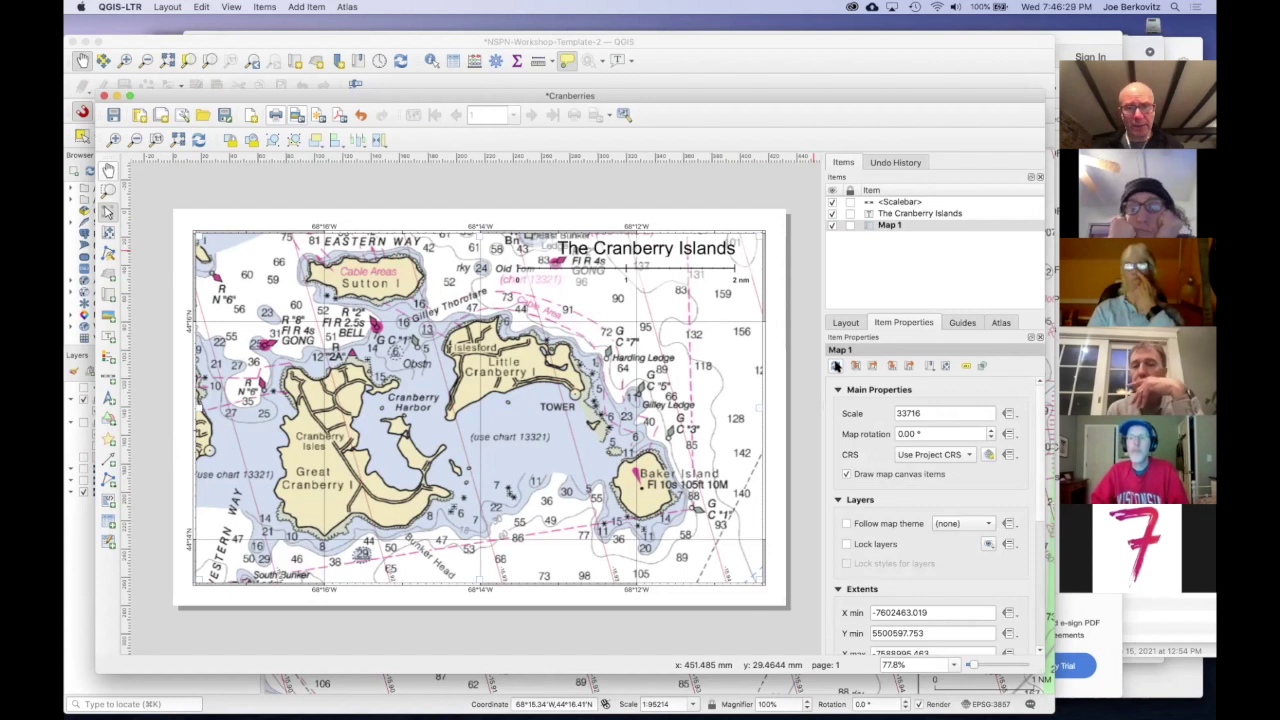
pyautogui.press('super+w')
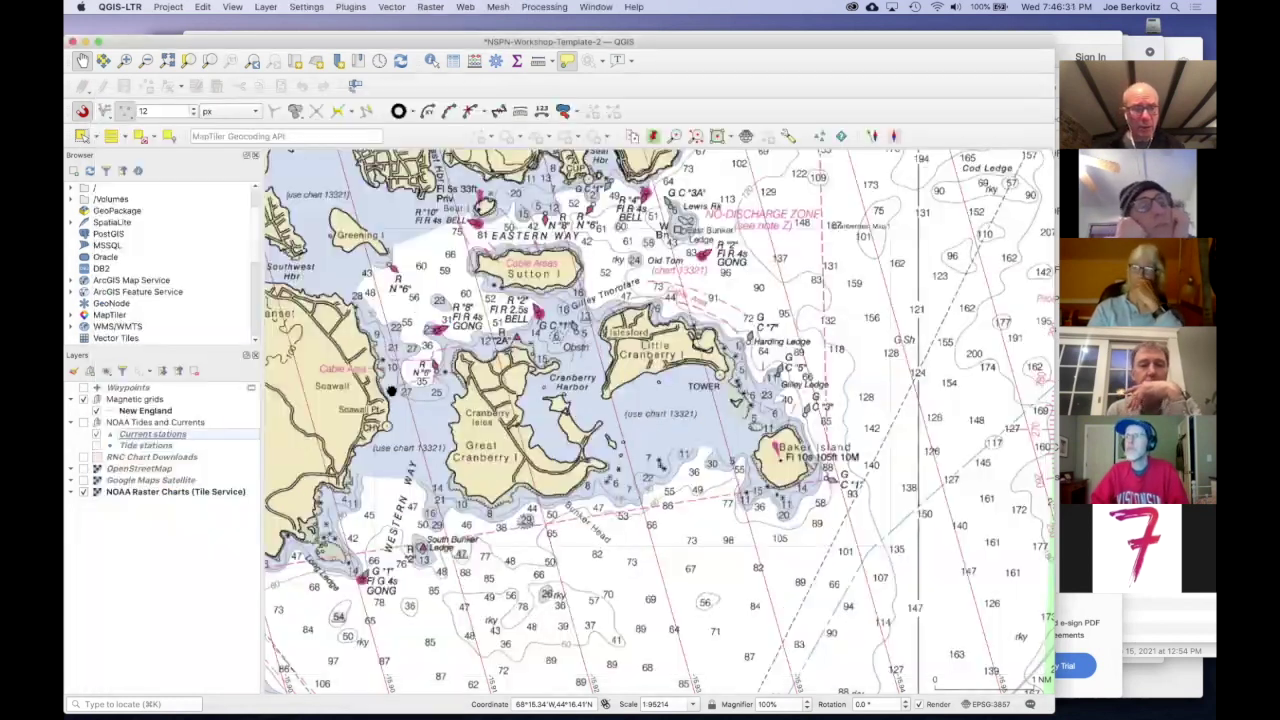
pyautogui.click(84, 491)
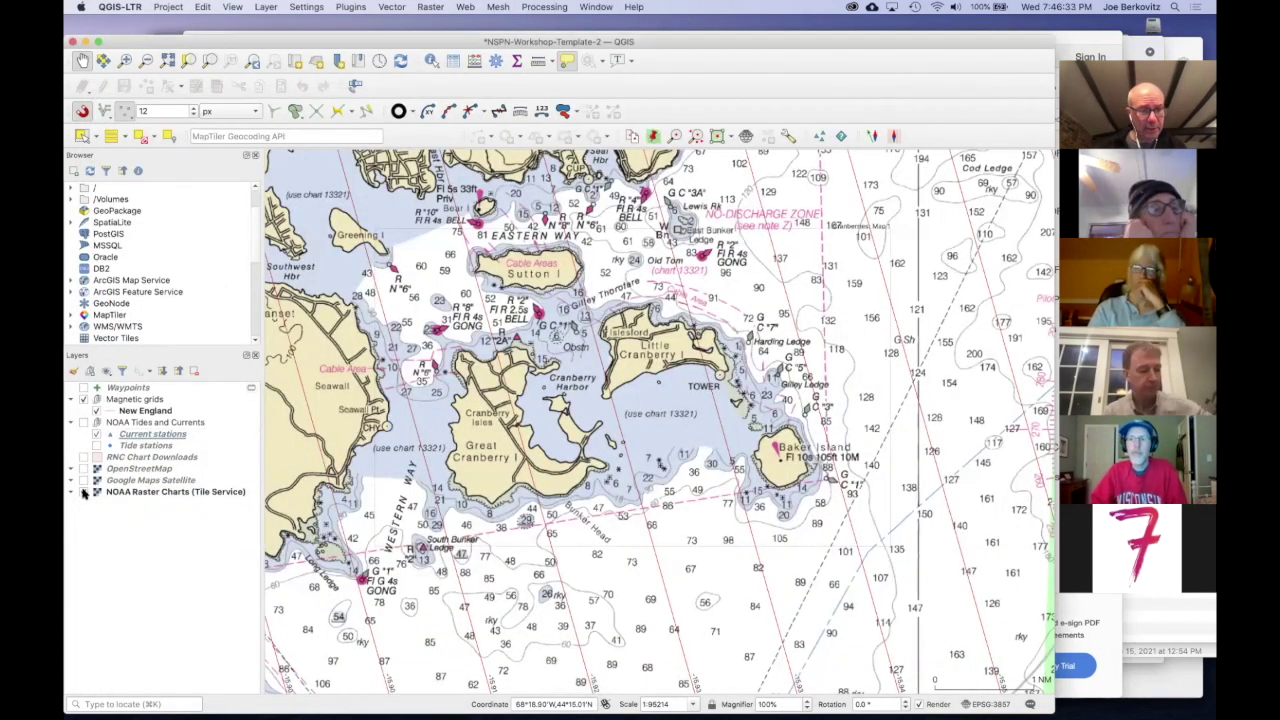
pyautogui.click(84, 468)
pyautogui.press('super+grave')
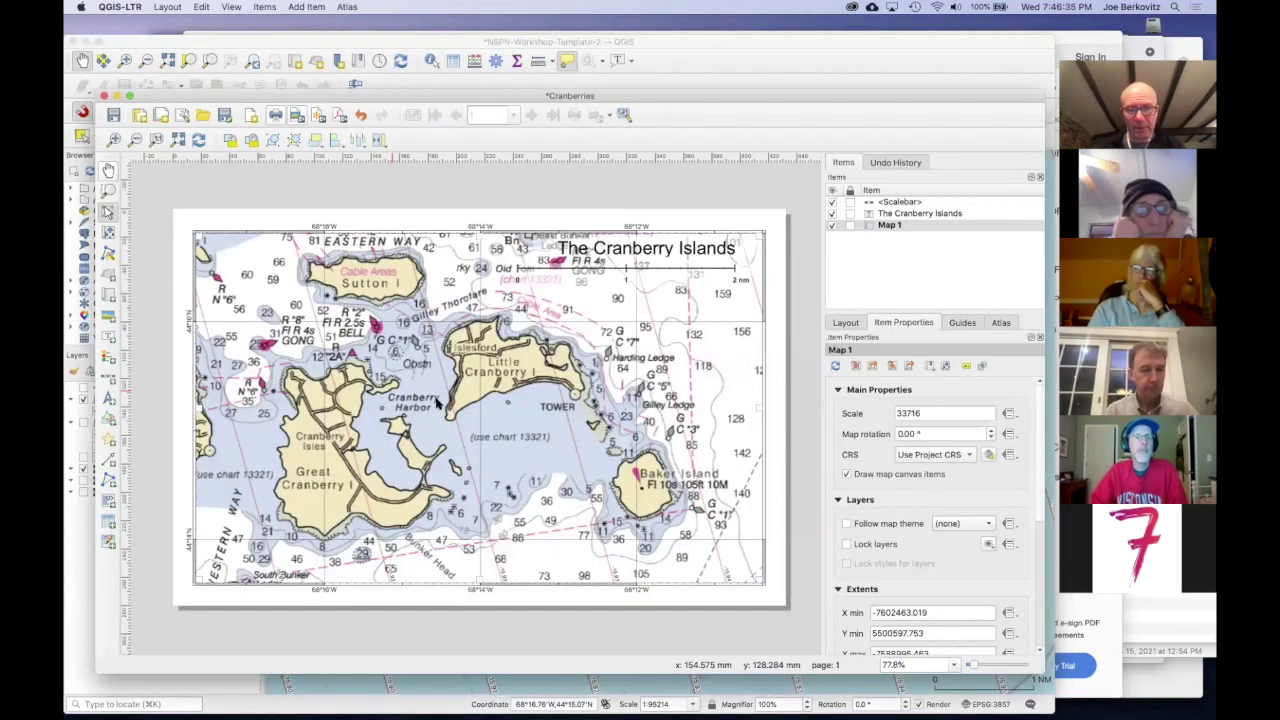
pyautogui.click(834, 366)
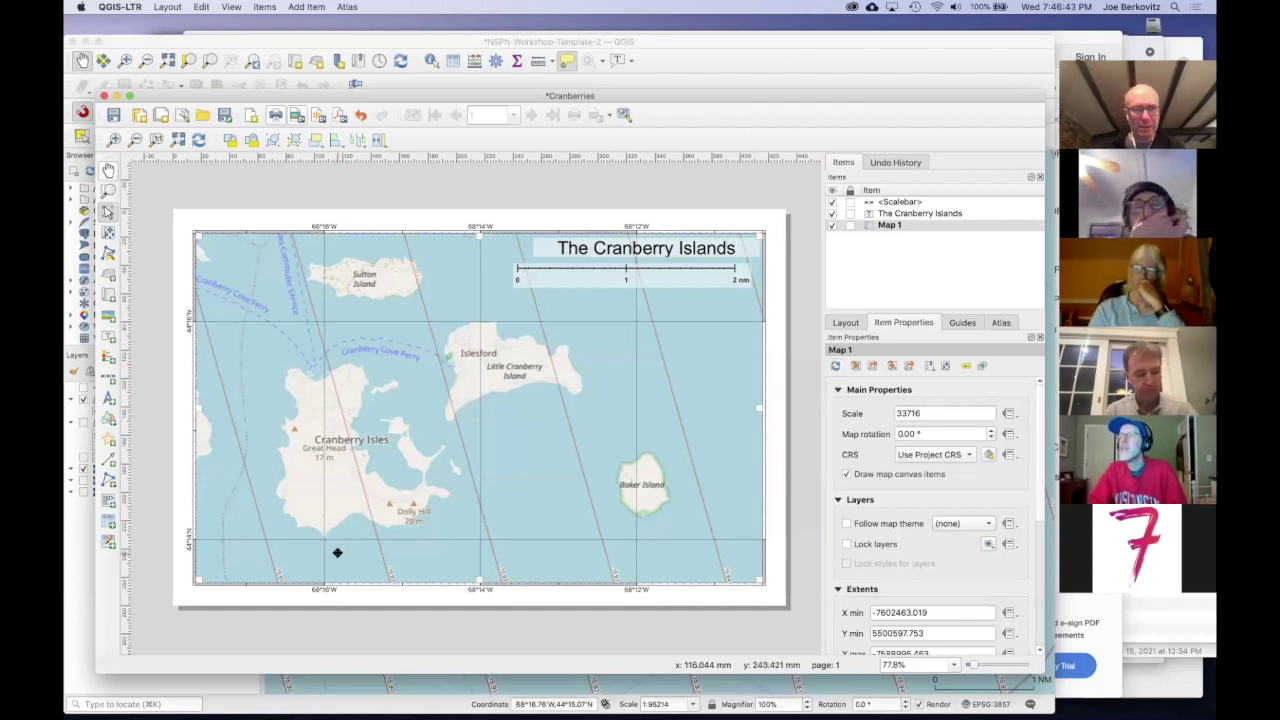
# Step: Turn OpenStreetMap off and NOAA Raster Charts back on, then return to the layout
pyautogui.press('super+grave')
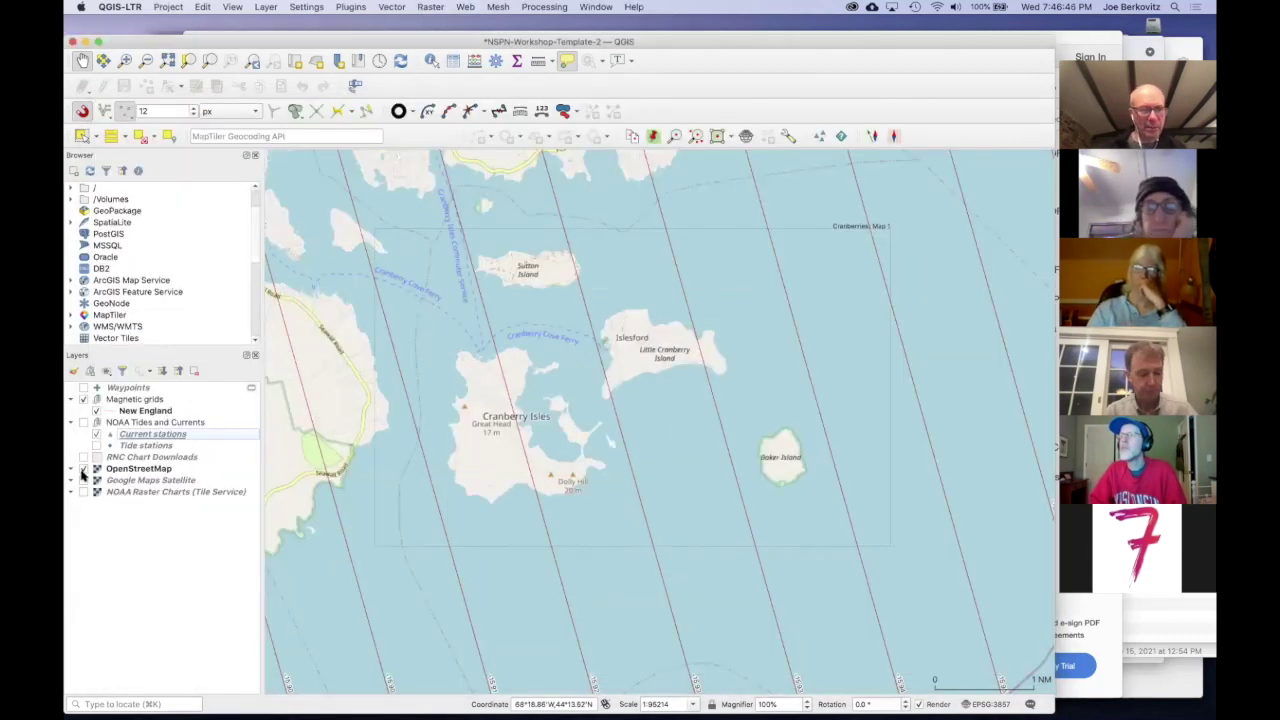
pyautogui.click(84, 469)
pyautogui.click(84, 492)
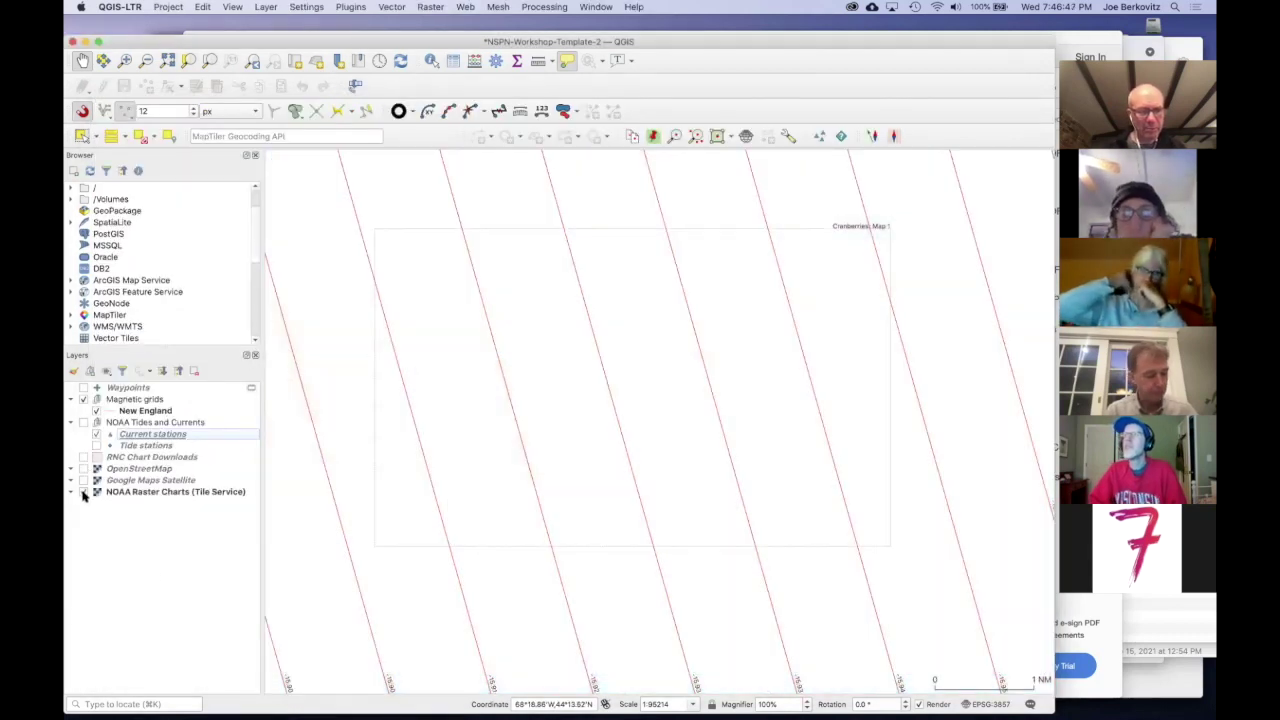
pyautogui.press('super+grave')
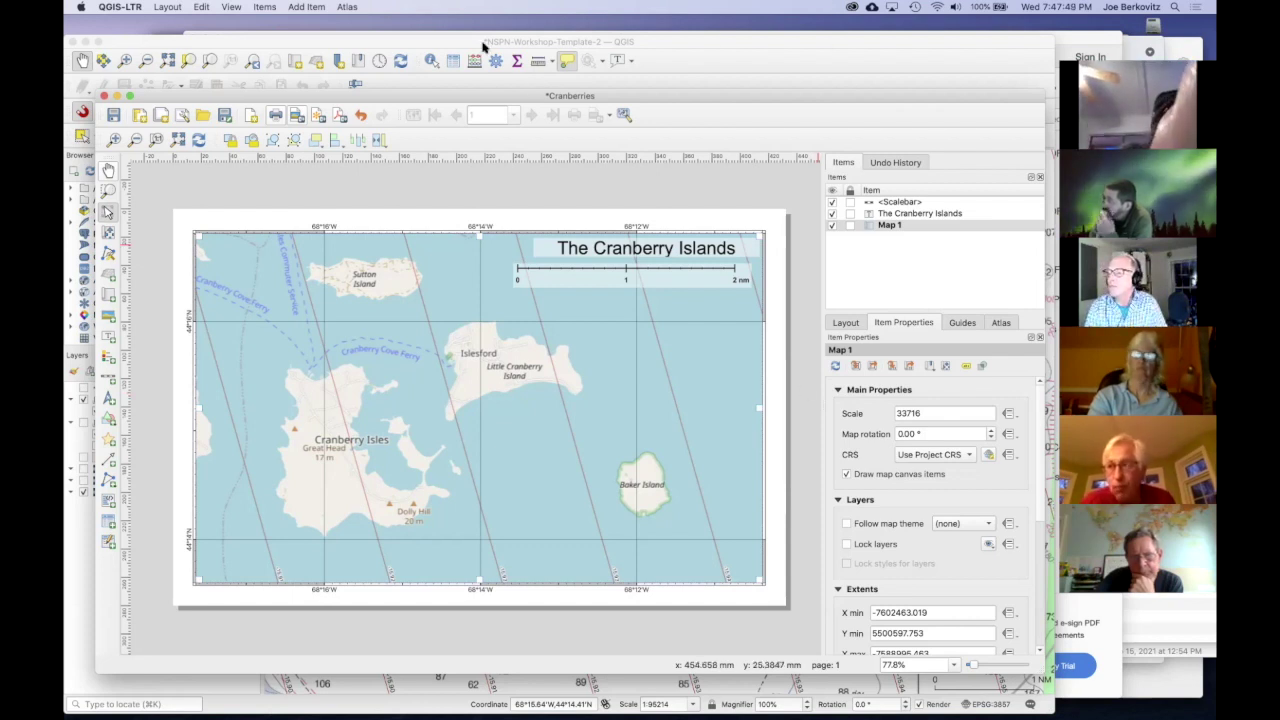
# Step: Refresh the layout map to show the nautical chart and hide the Magnetic grids layer
pyautogui.click(268, 45)
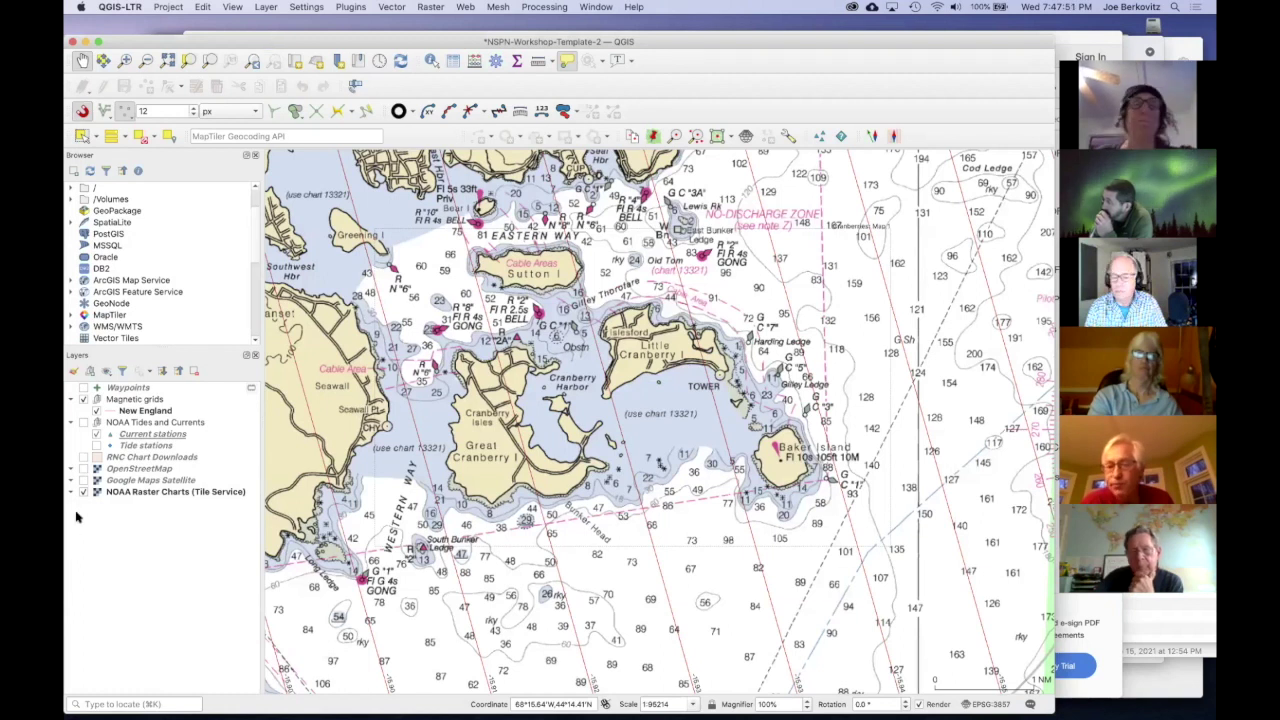
pyautogui.press('super+grave')
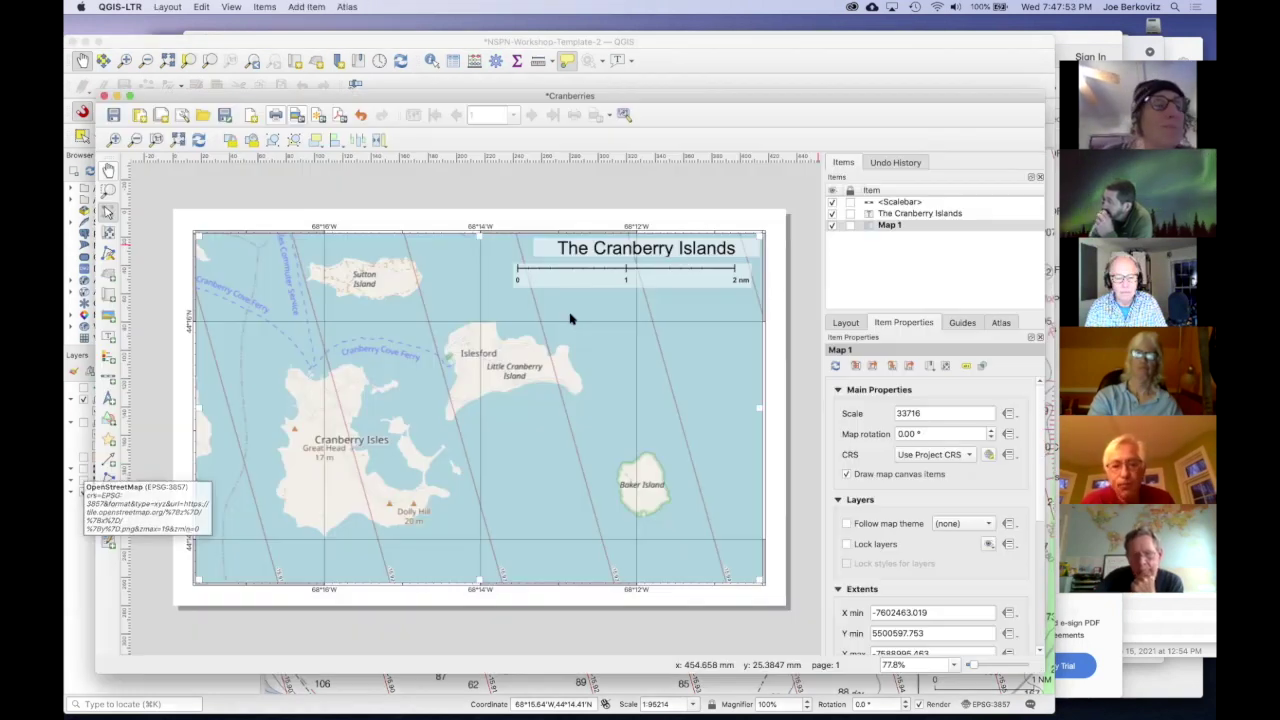
pyautogui.click(835, 366)
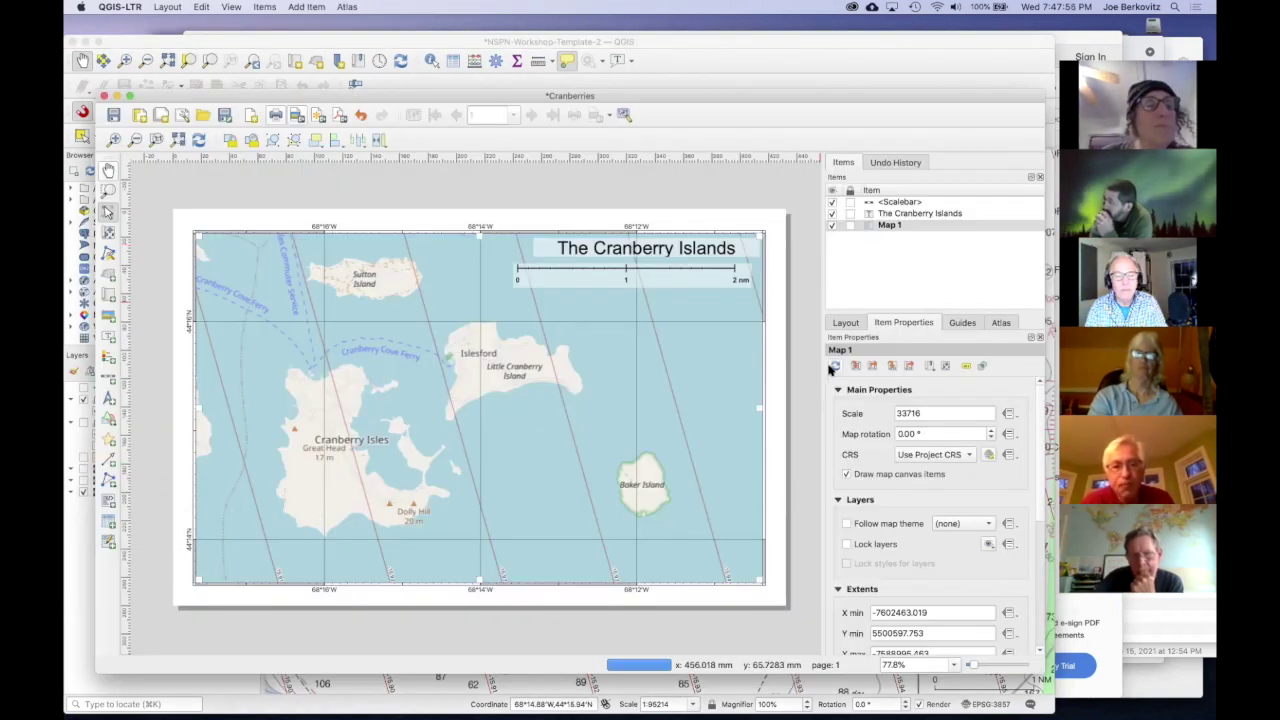
pyautogui.press('super+grave')
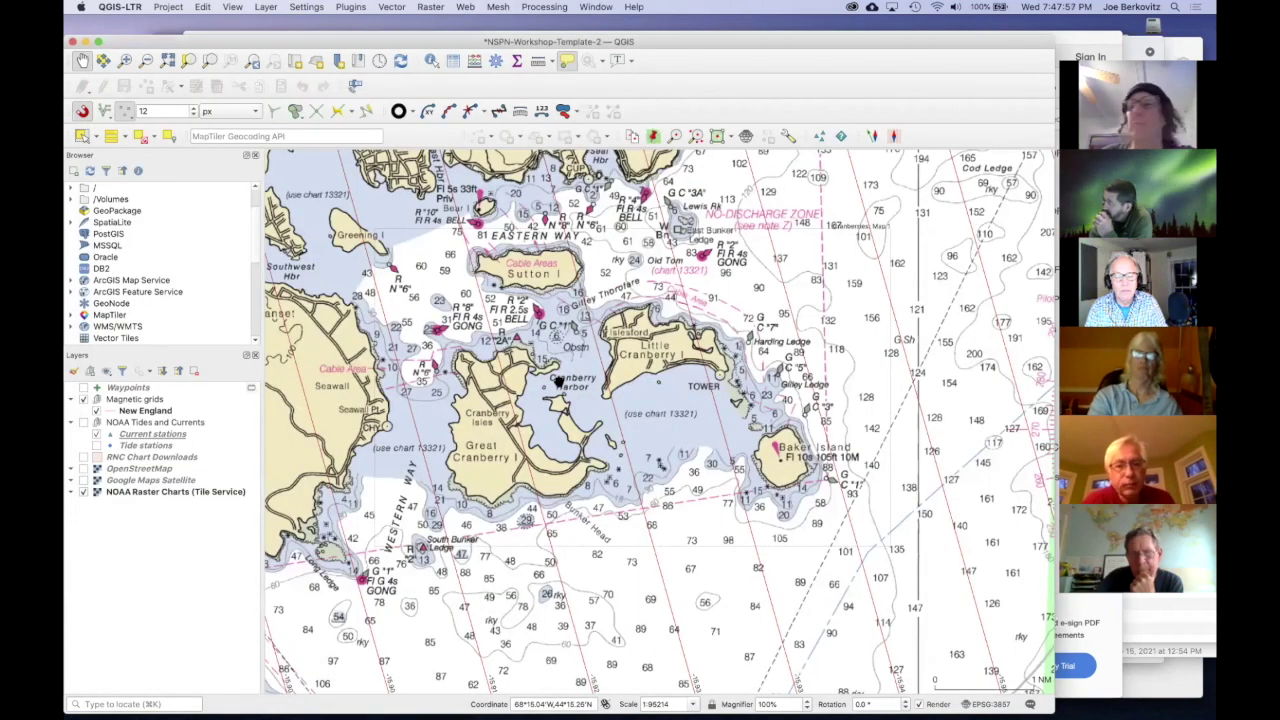
pyautogui.scroll(-1, 558, 383)
pyautogui.scroll(3, 557, 382)
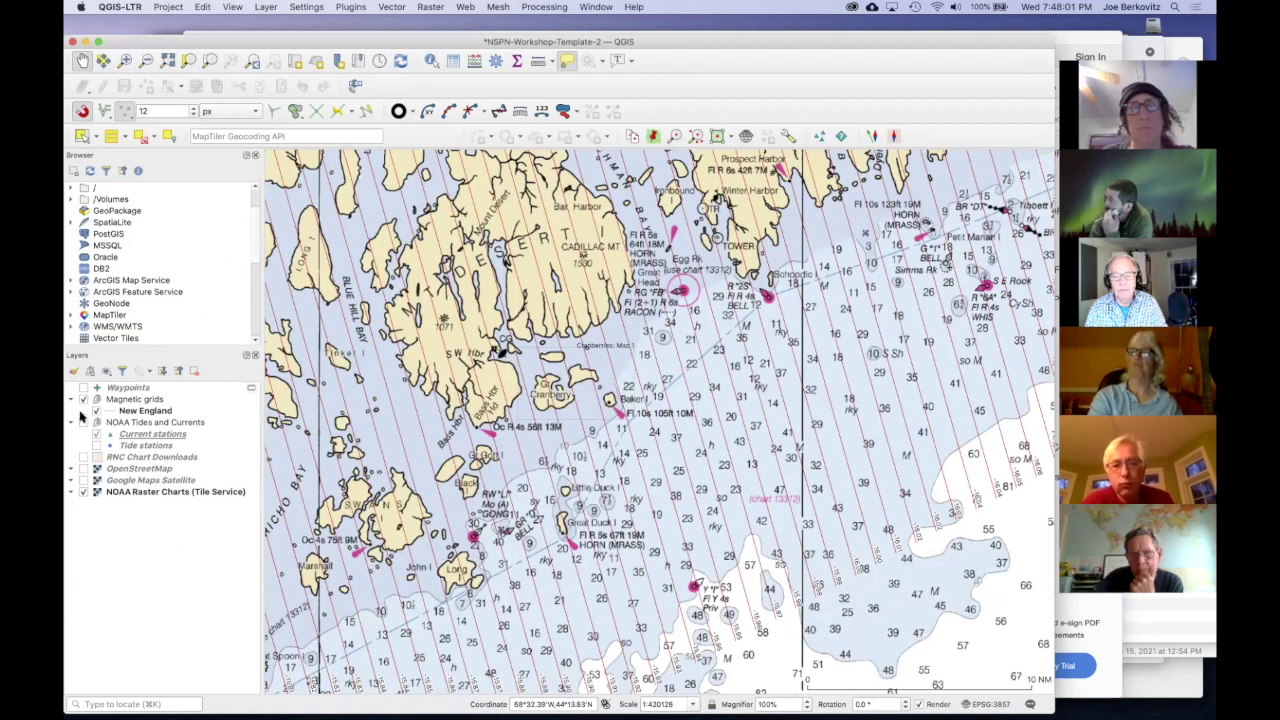
pyautogui.click(85, 399)
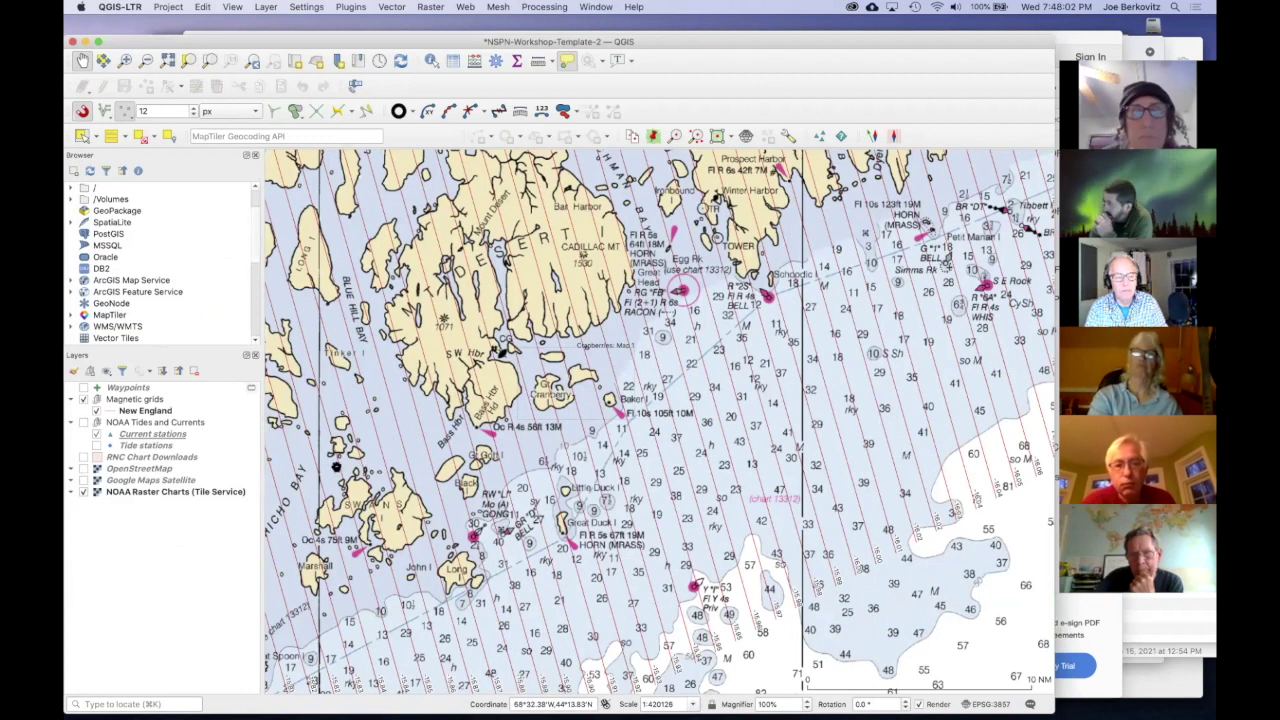
# Step: Zoom out and pan the main map west to the Gulf of Alaska chart near Kodiak
pyautogui.scroll(-5, 361, 416)
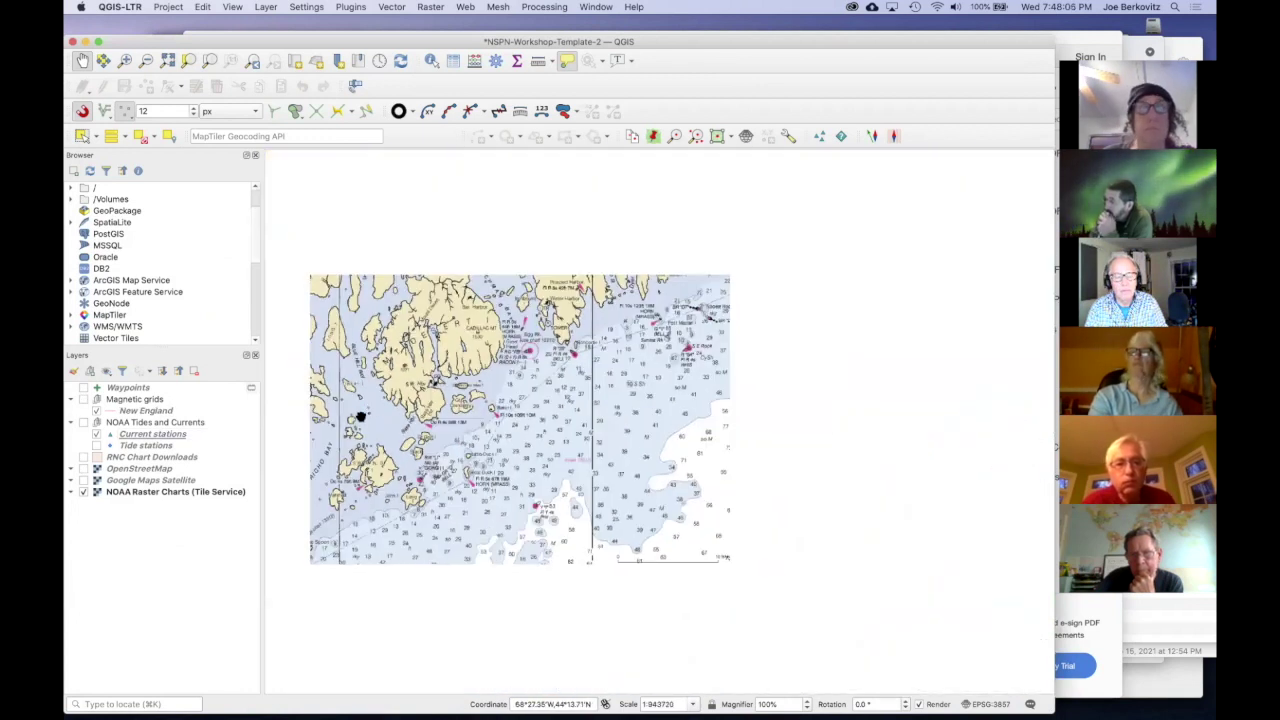
pyautogui.scroll(-3, 361, 416)
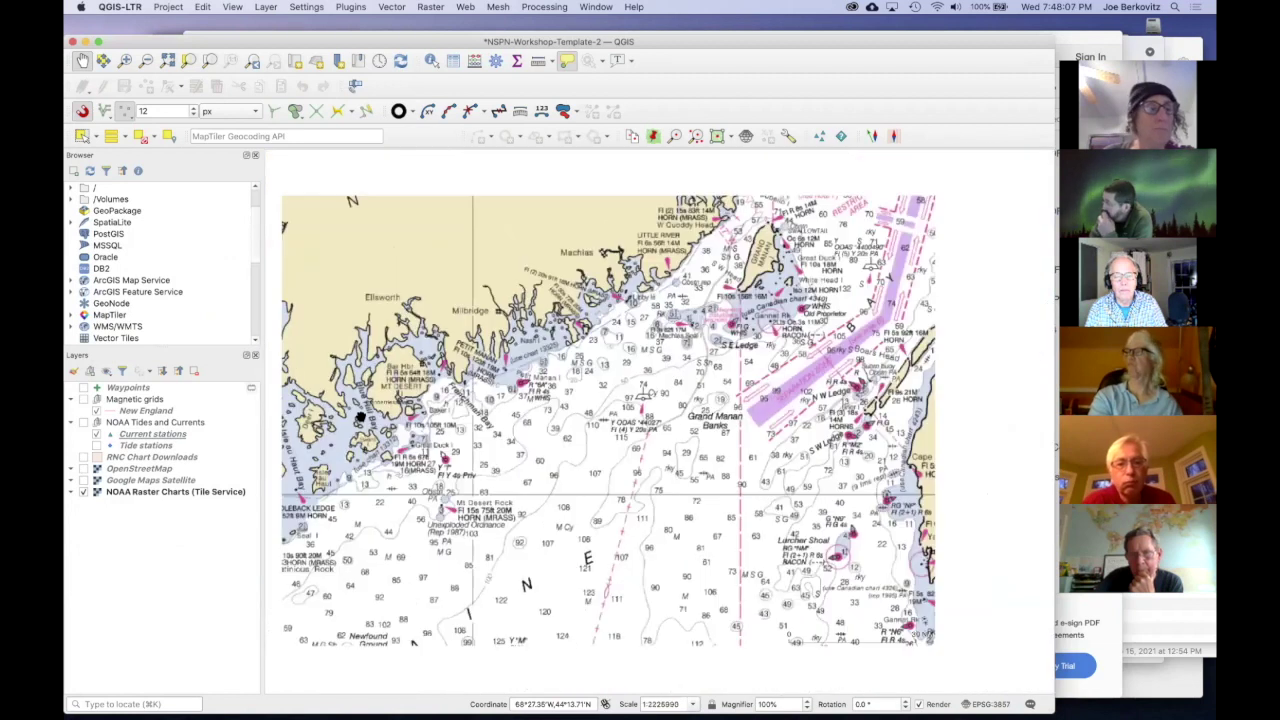
pyautogui.scroll(-1, 361, 416)
pyautogui.moveTo(361, 416); pyautogui.dragTo(728, 313)
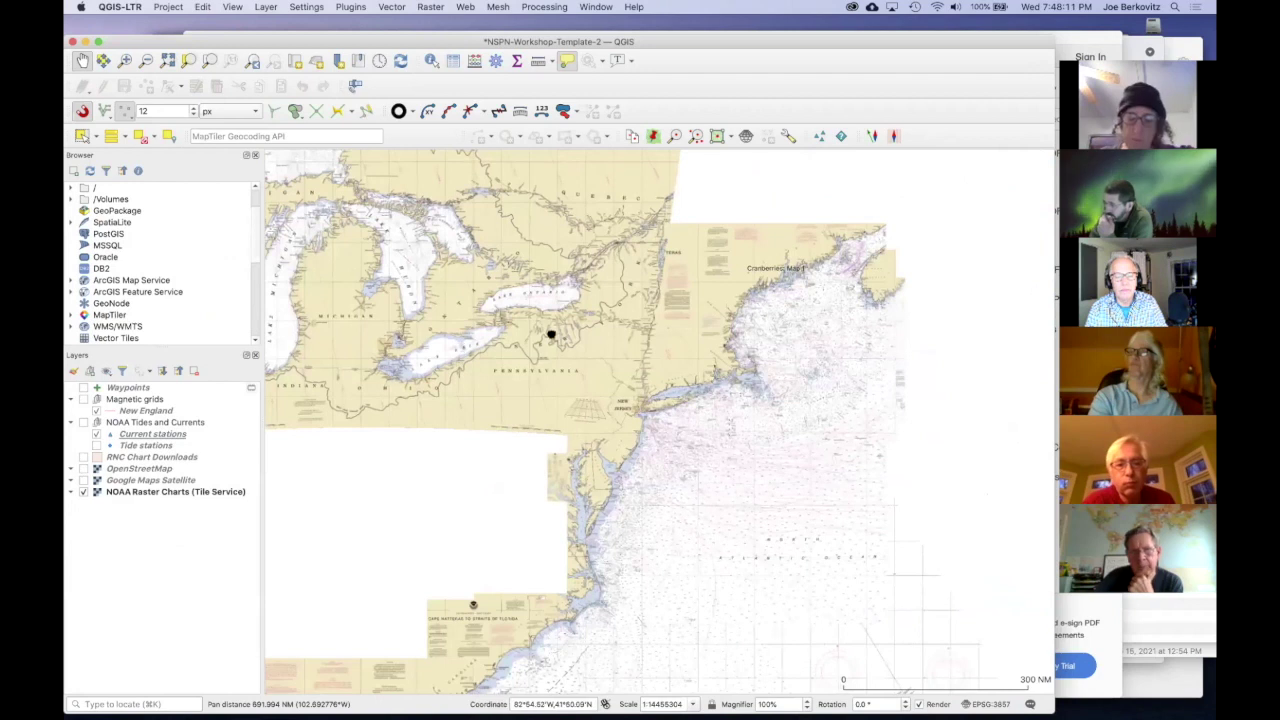
pyautogui.moveTo(549, 331); pyautogui.dragTo(874, 329)
pyautogui.moveTo(529, 349); pyautogui.dragTo(968, 500)
pyautogui.moveTo(471, 329); pyautogui.dragTo(857, 466)
pyautogui.moveTo(462, 192); pyautogui.dragTo(740, 591)
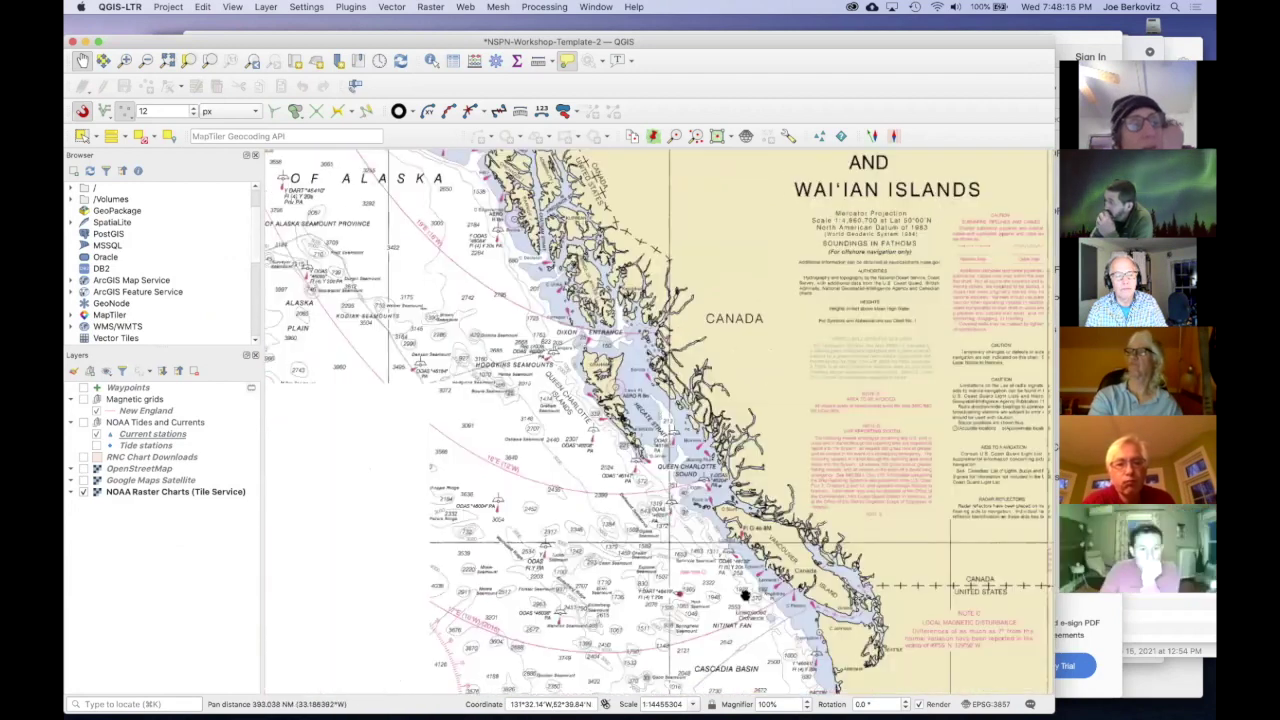
pyautogui.moveTo(443, 429); pyautogui.dragTo(769, 521)
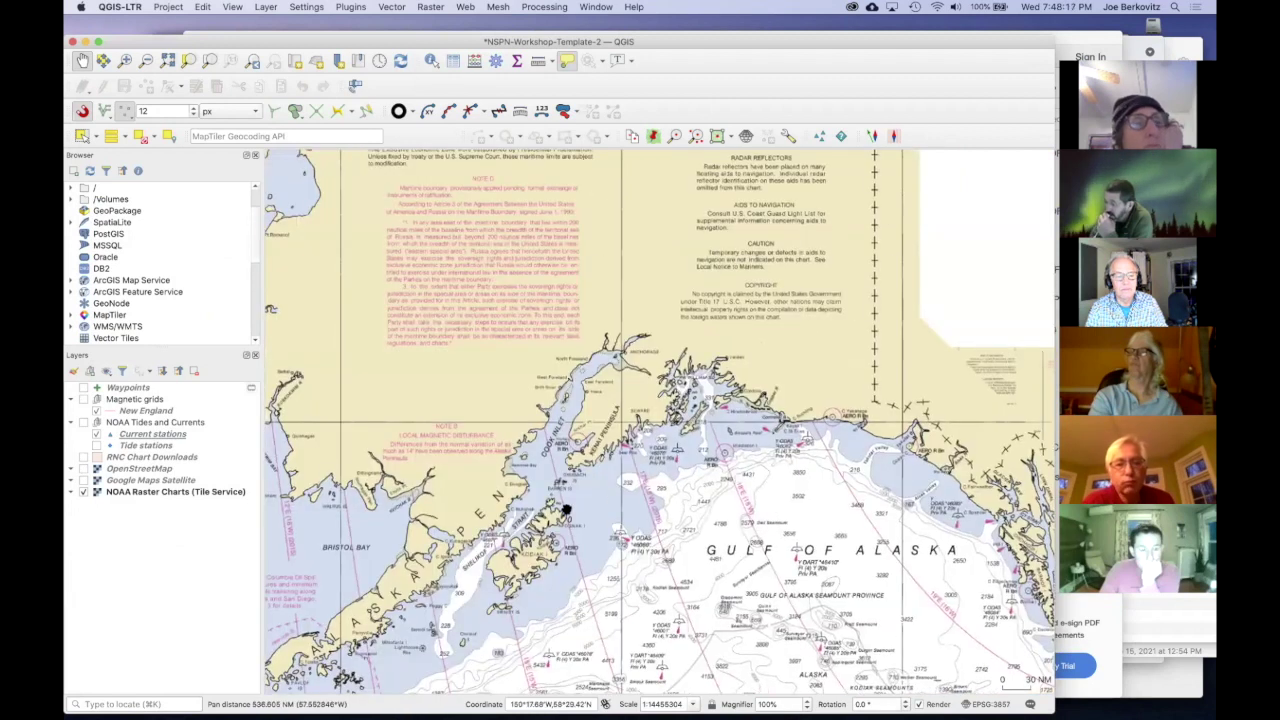
pyautogui.scroll(3, 554, 506)
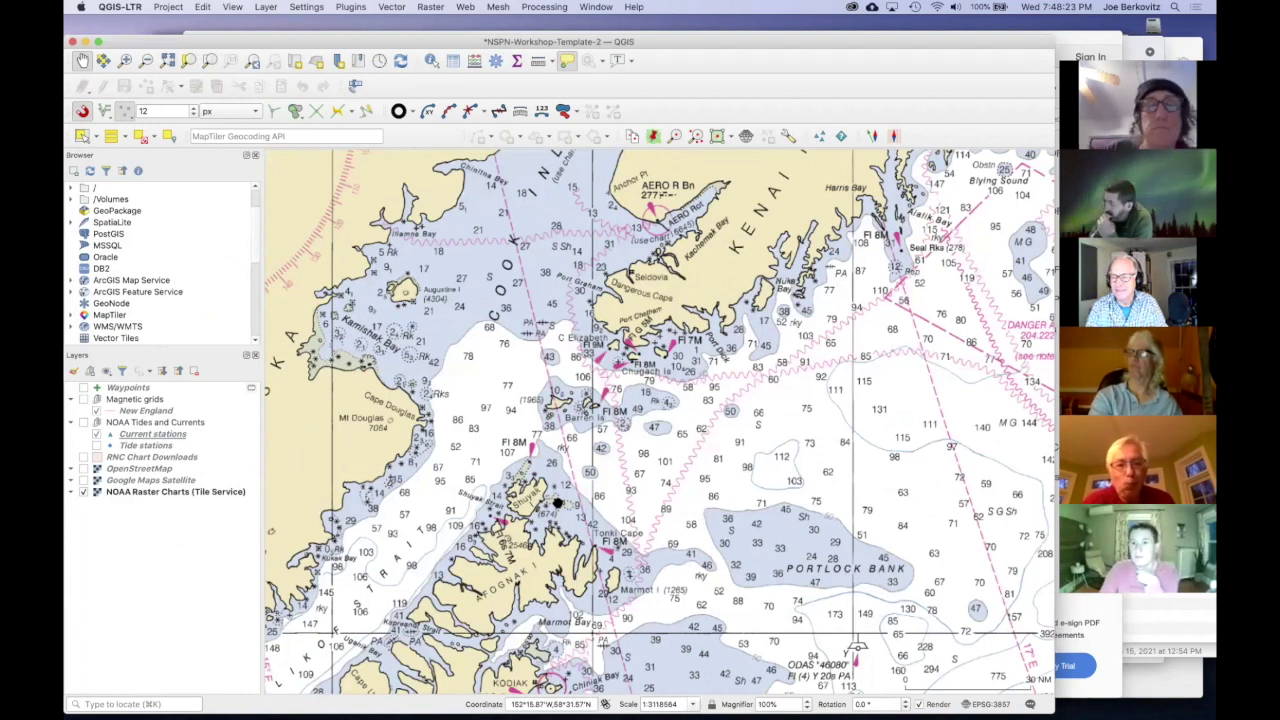
pyautogui.click(96, 446)
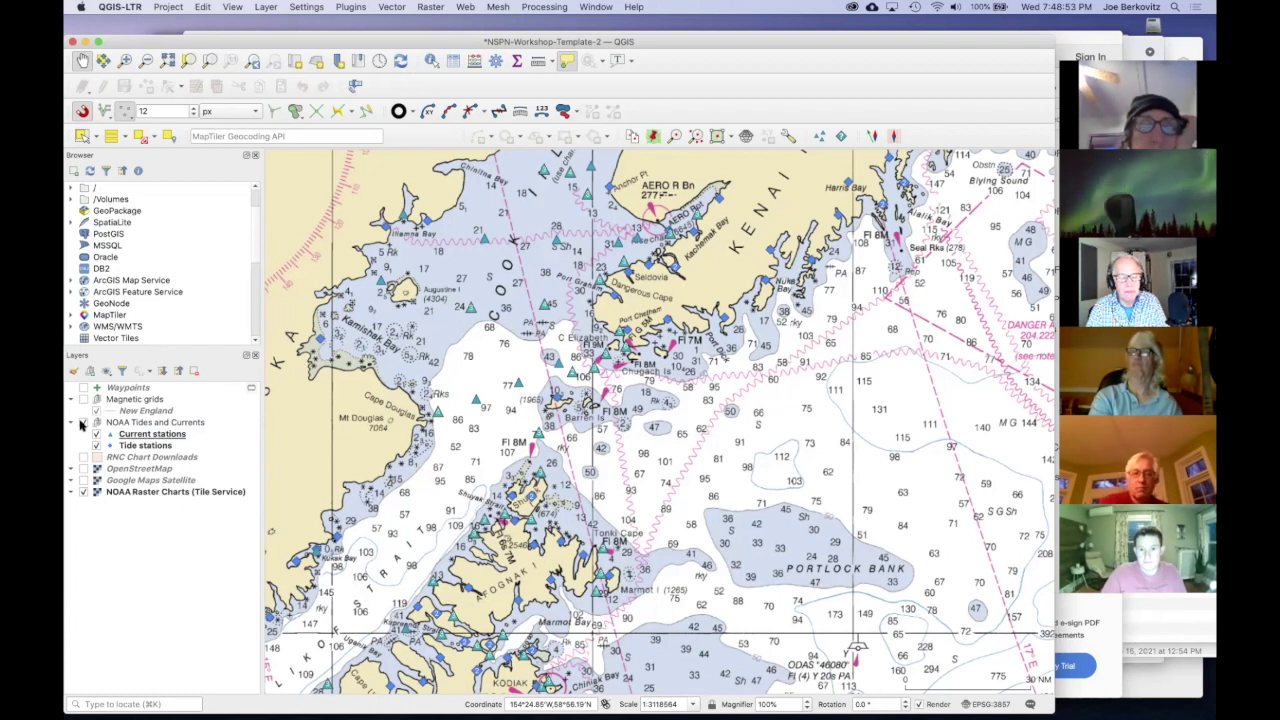
pyautogui.click(83, 422)
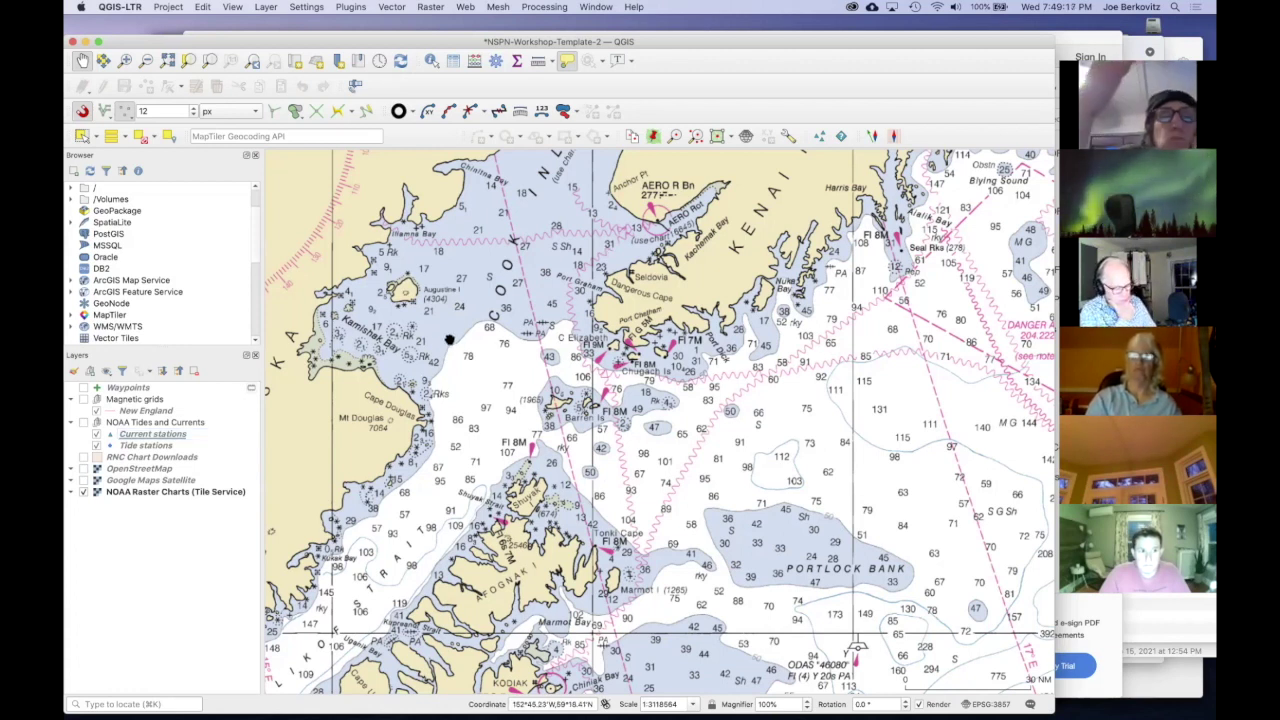
# Step: Open the 11x17 600dpi Portrait 1:25000 print layout from the Project layouts menu
pyautogui.click(169, 7)
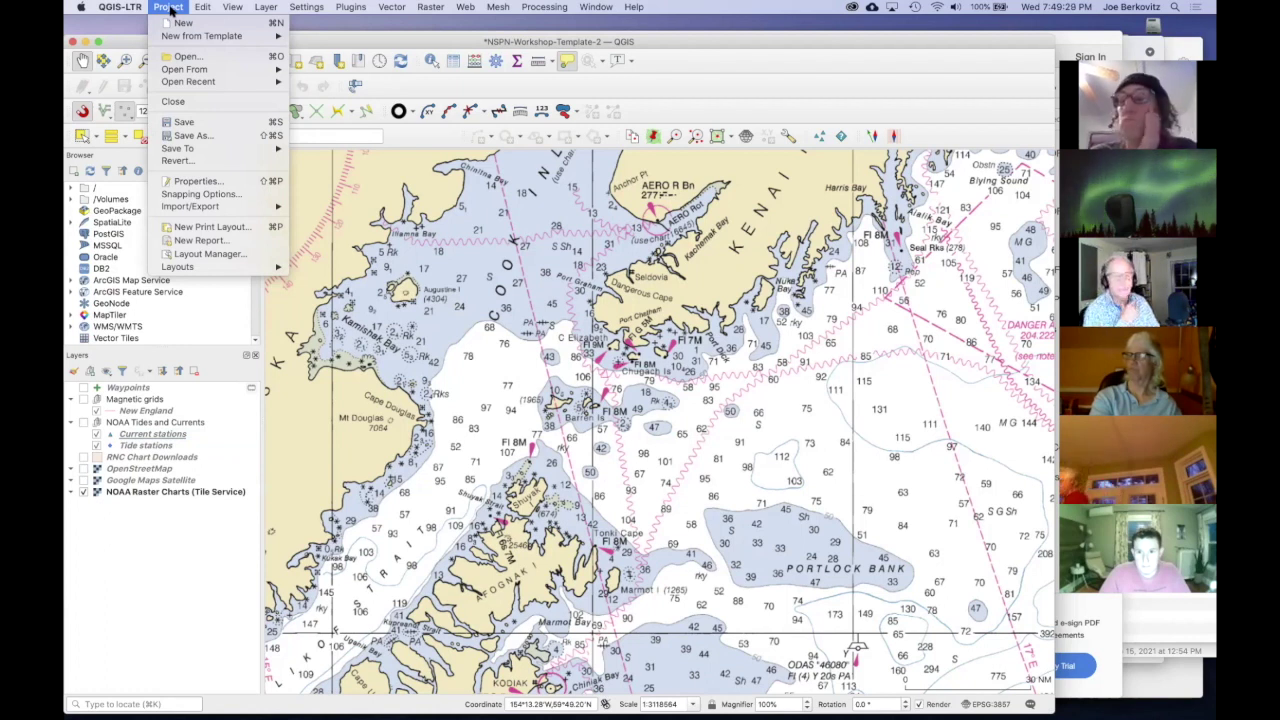
pyautogui.click(168, 8)
pyautogui.click(168, 8)
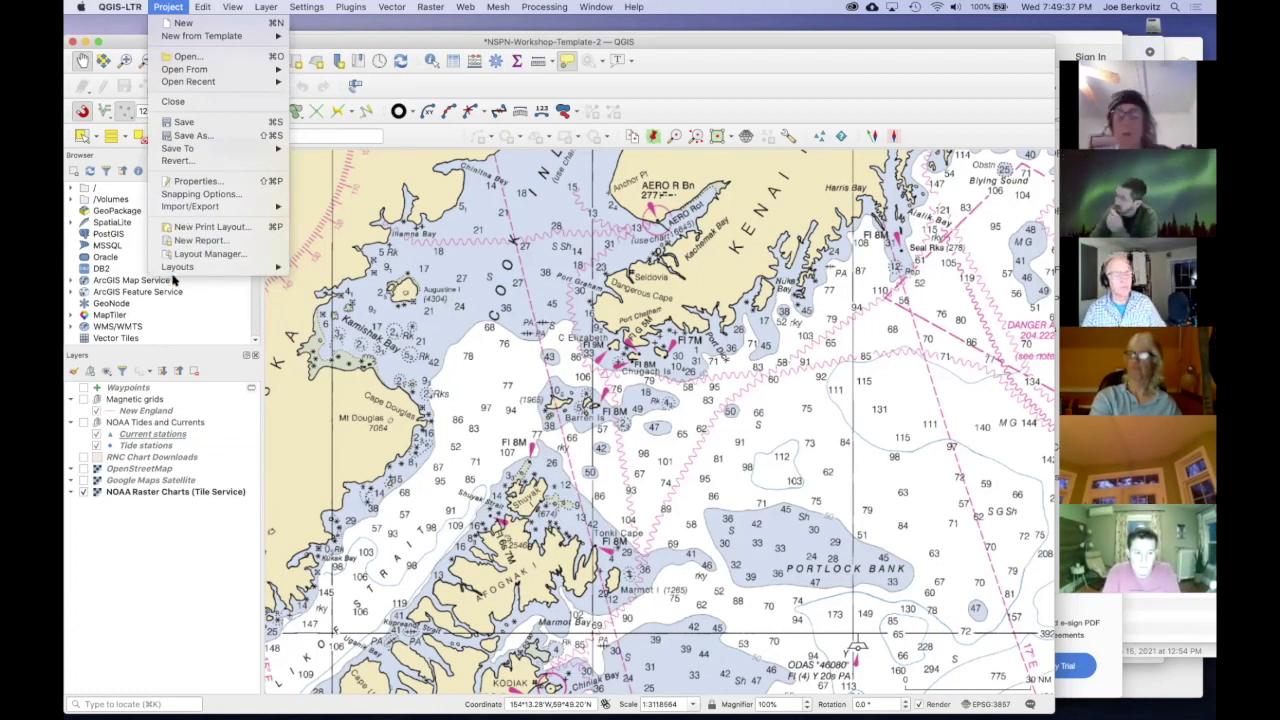
pyautogui.moveTo(175, 267)
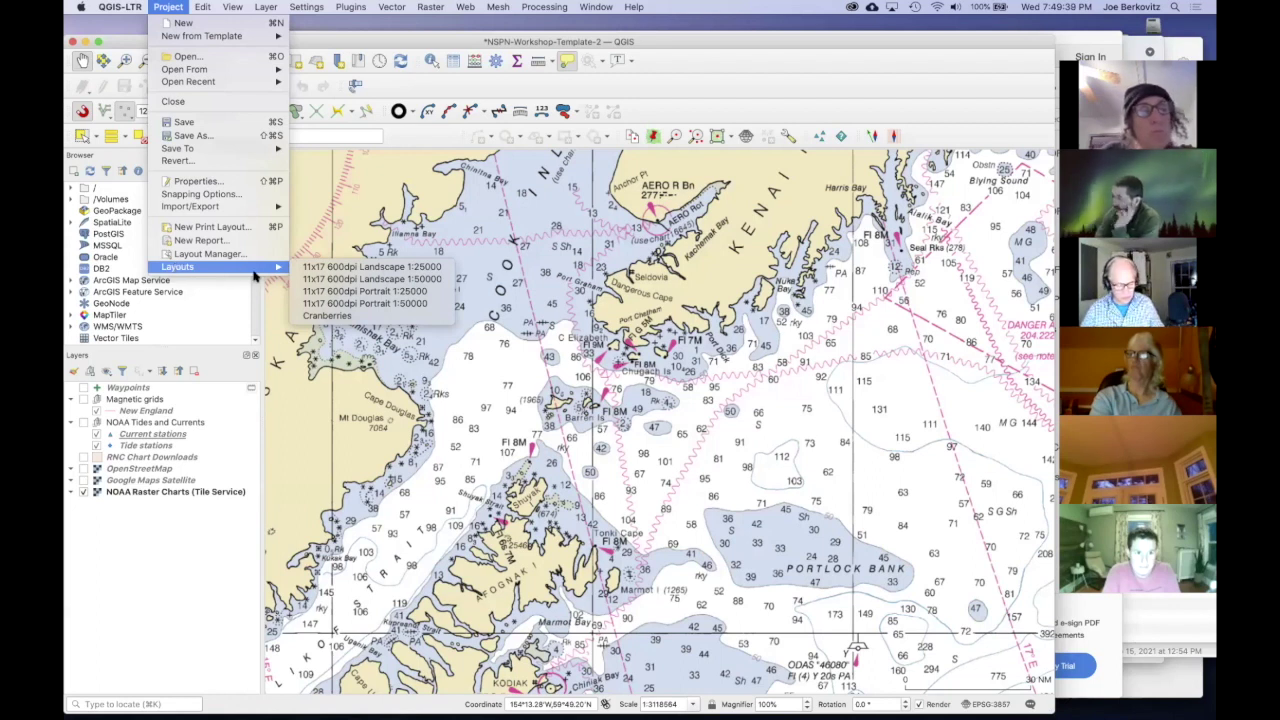
pyautogui.click(349, 291)
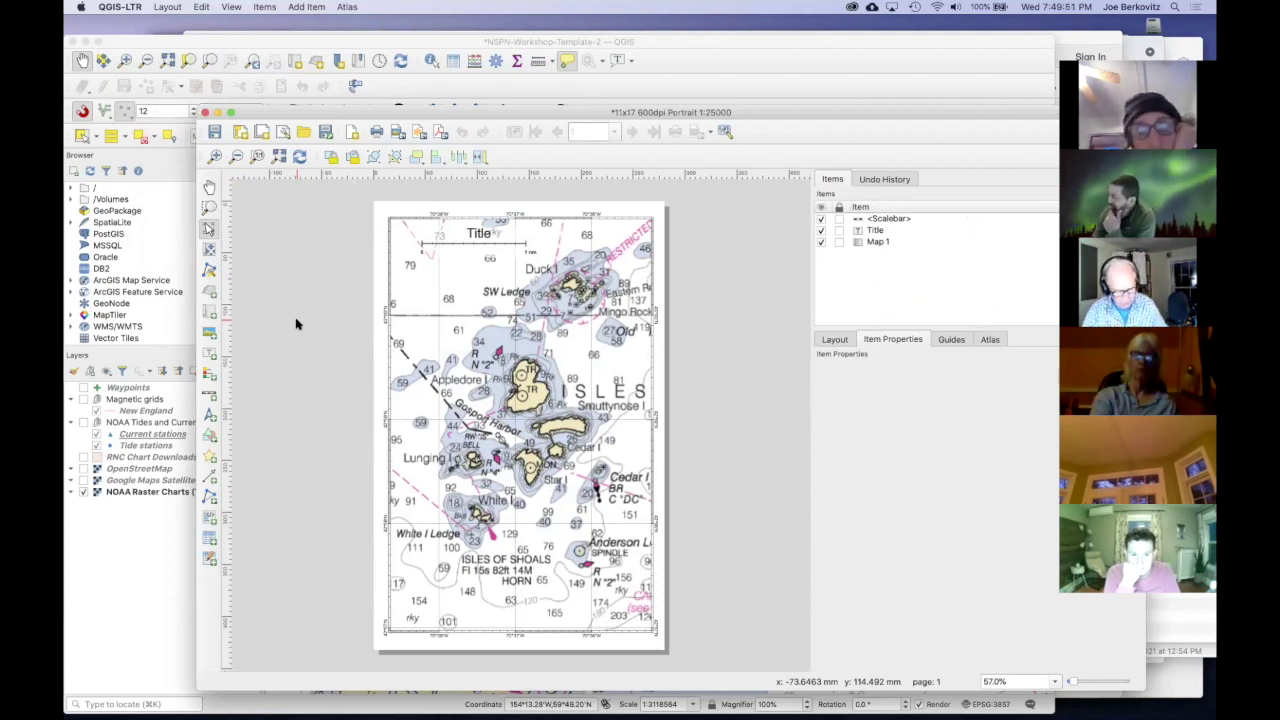
# Step: Select Map 1 and match its extent to the main canvas, then return to the main map
pyautogui.click(422, 274)
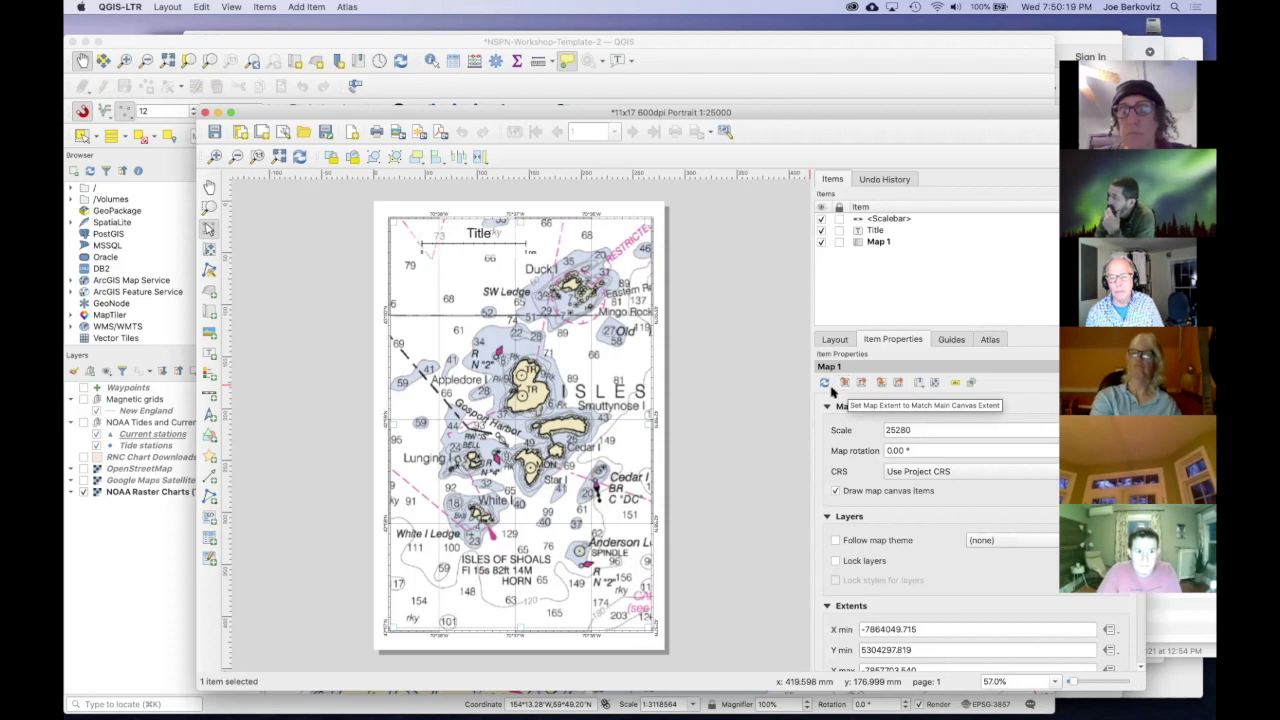
pyautogui.click(845, 384)
pyautogui.click(845, 384)
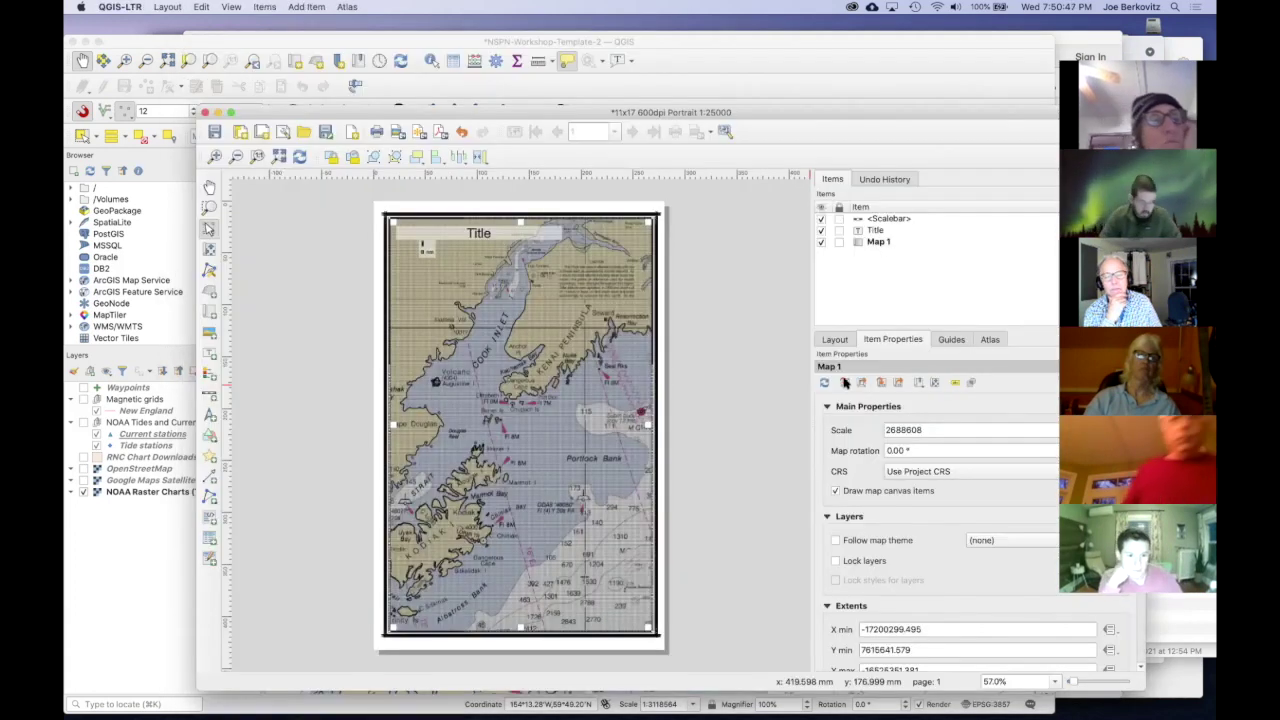
pyautogui.press('super+w')
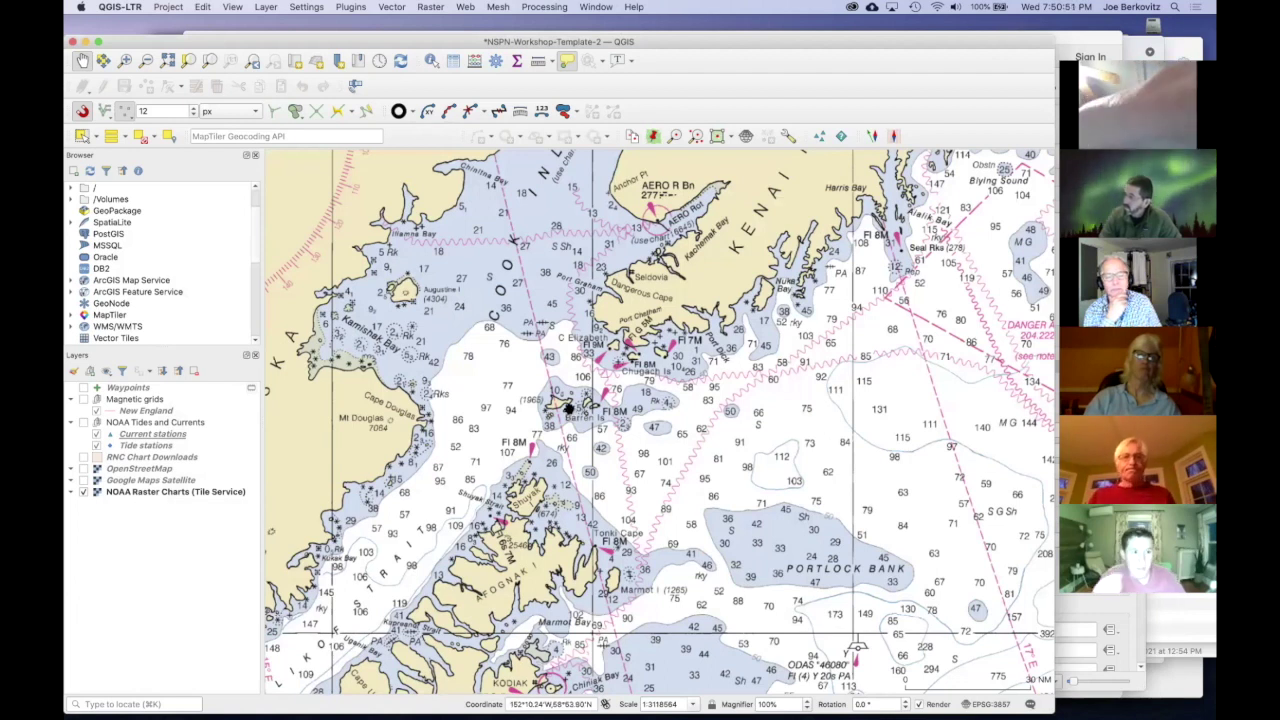
# Step: Zoom the main map in on the Barren Islands and return to the portrait layout
pyautogui.scroll(1, 568, 411)
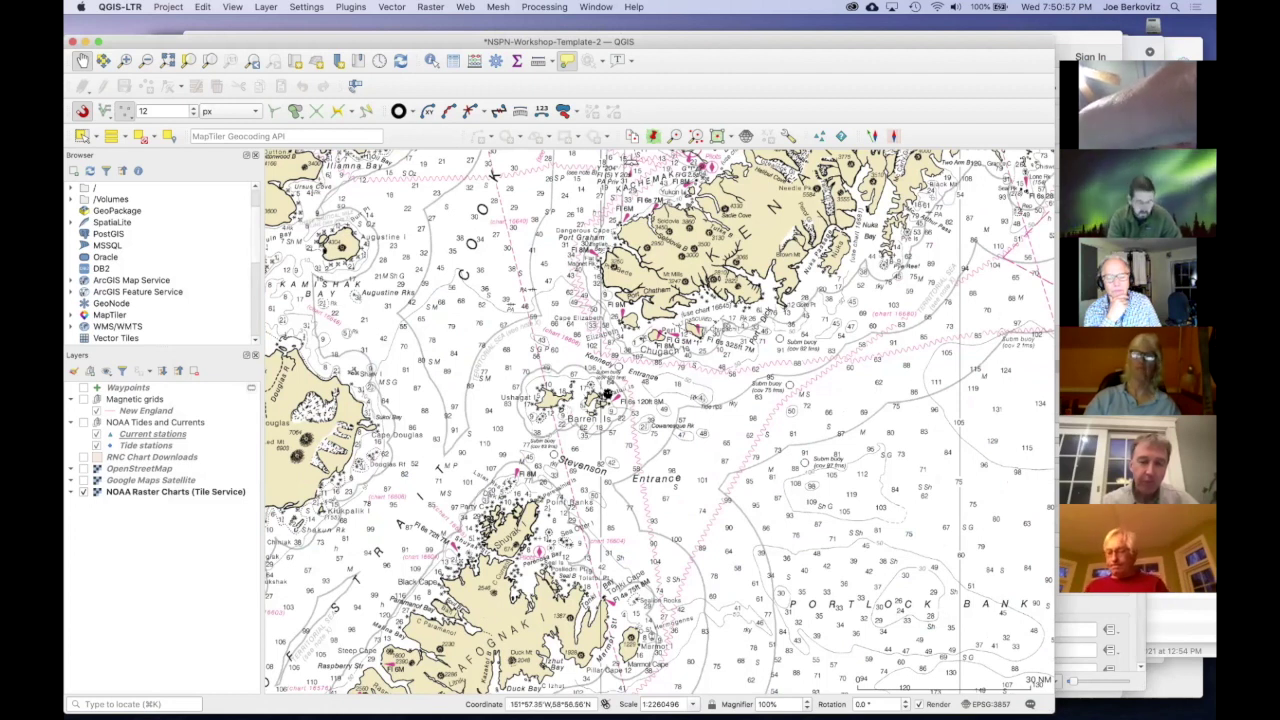
pyautogui.scroll(1, 606, 395)
pyautogui.press('super+grave')
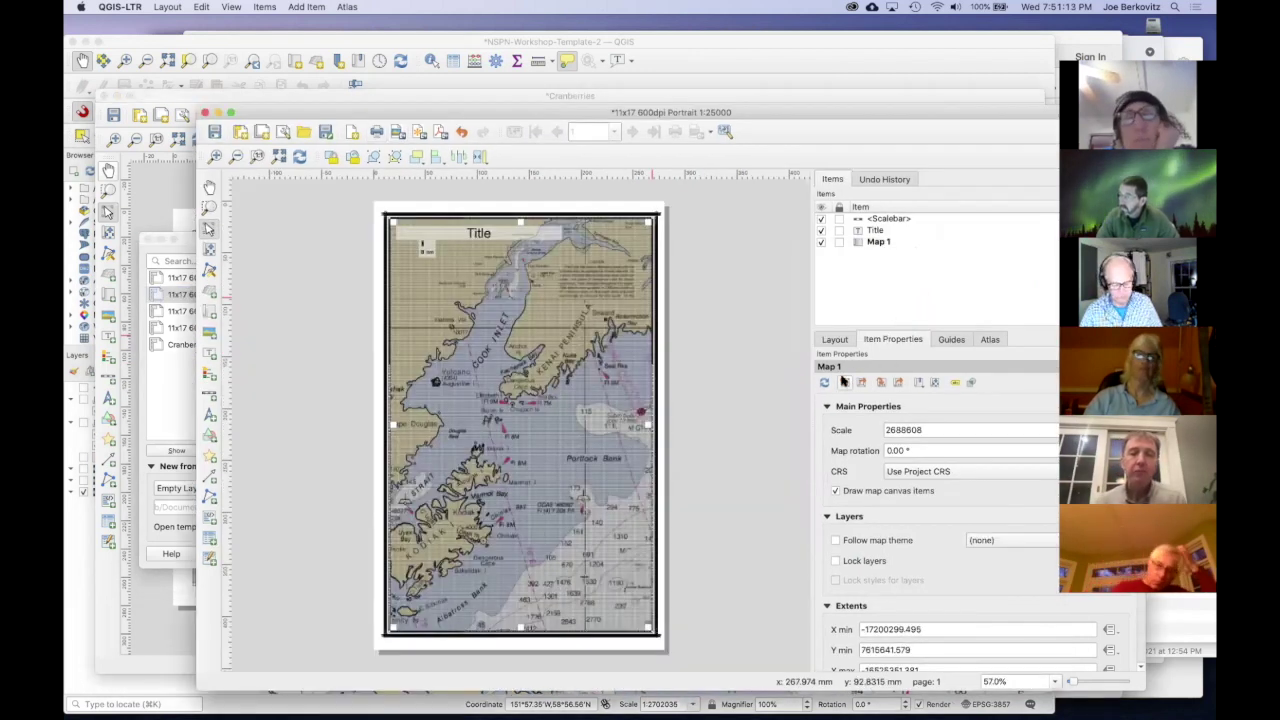
# Step: Reapply the main canvas extent to Map 1, bringing its scale to 2329506
pyautogui.click(843, 382)
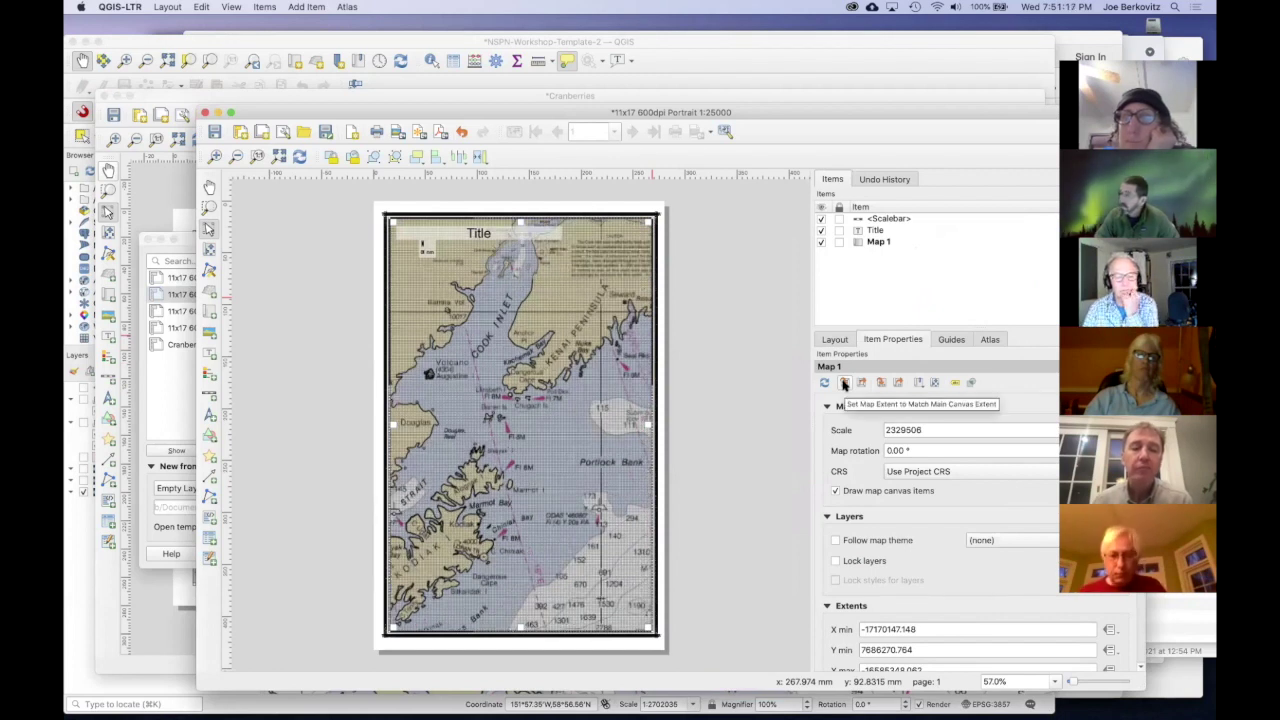
pyautogui.click(844, 383)
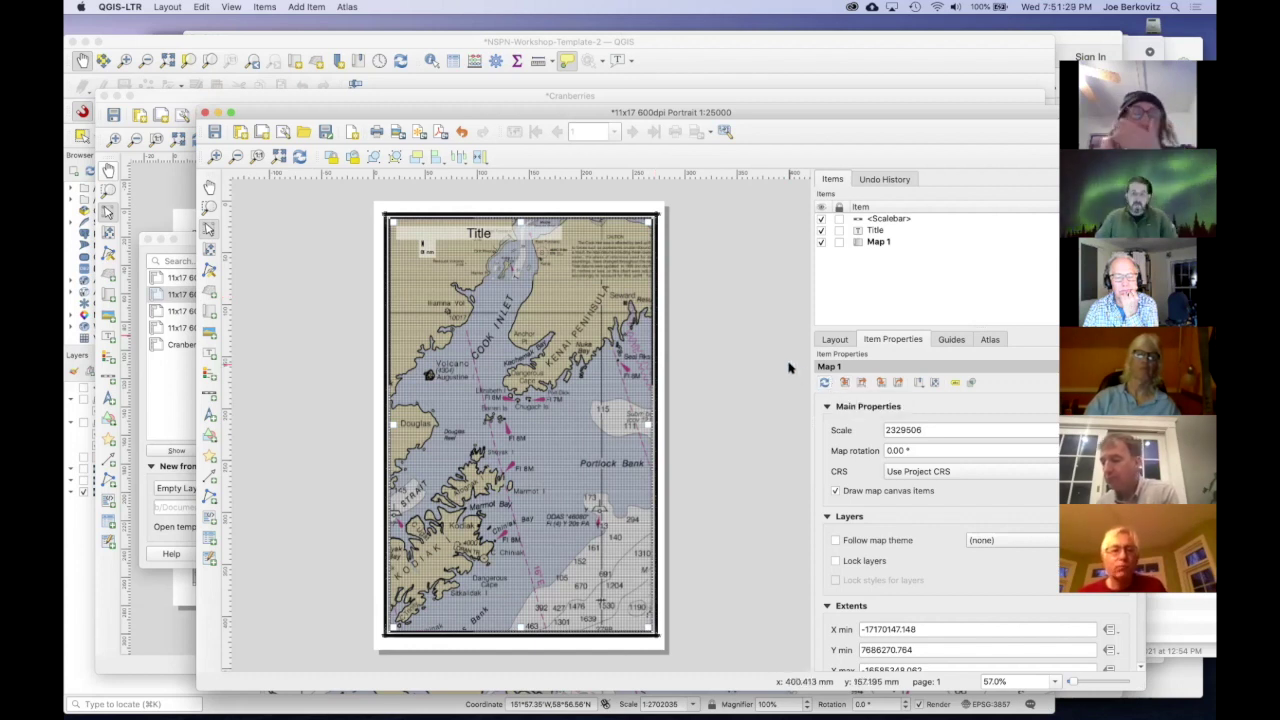
pyautogui.press('super+grave')
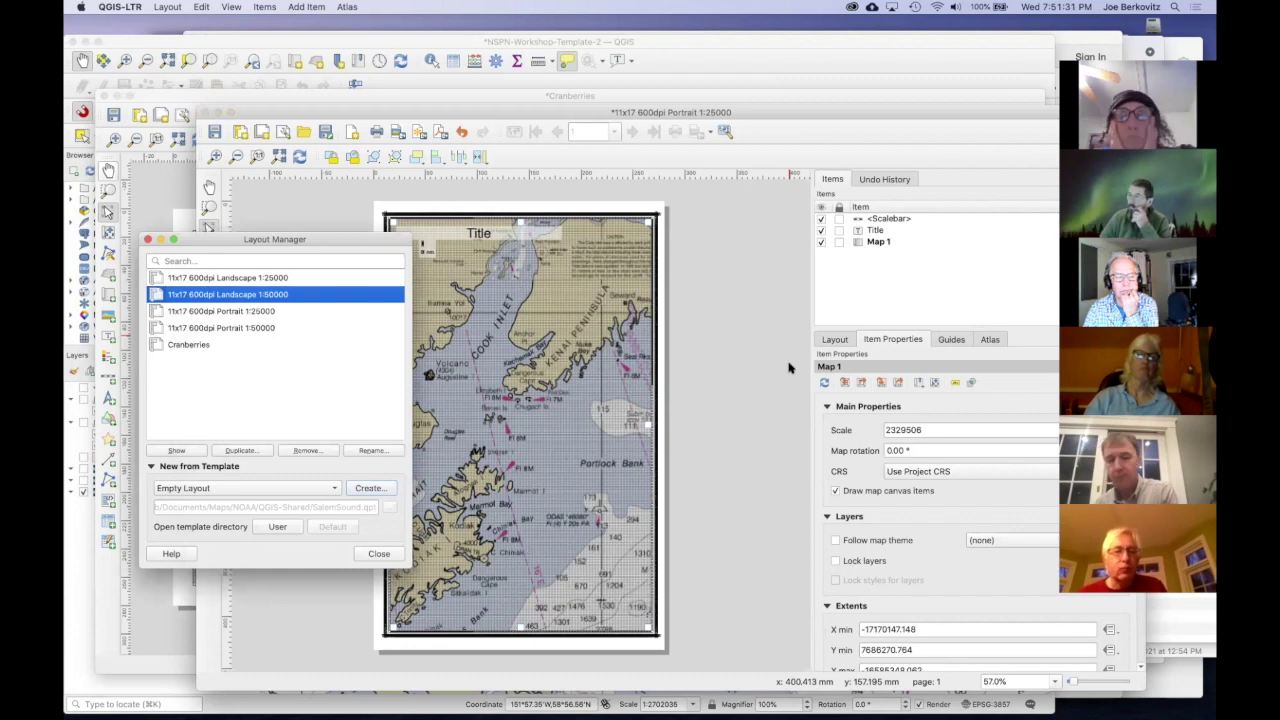
# Step: Zoom the main chart to 1:1623134 on the Barren Islands, then reopen the Portrait 1:25000 layout via Layout Manager
pyautogui.press('super+grave')
pyautogui.press('super+grave')
pyautogui.press('super+grave')
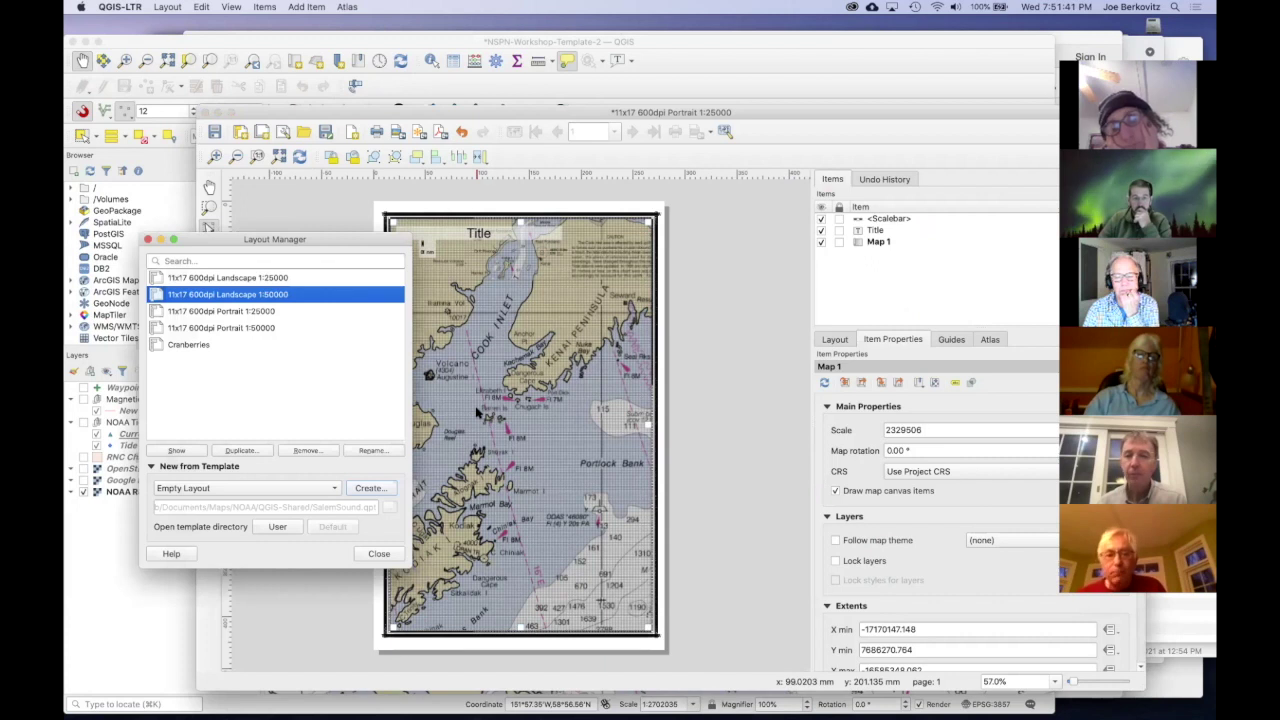
pyautogui.click(133, 642)
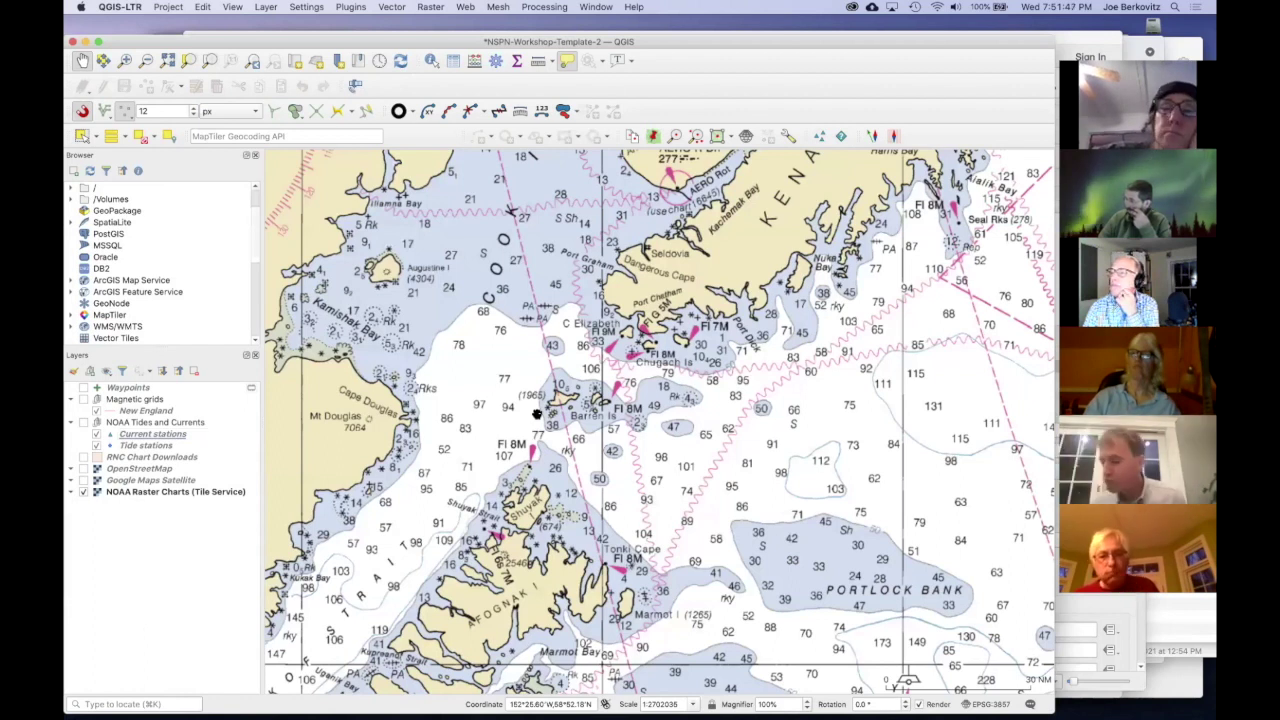
pyautogui.scroll(-1, 537, 413)
pyautogui.scroll(2, 537, 413)
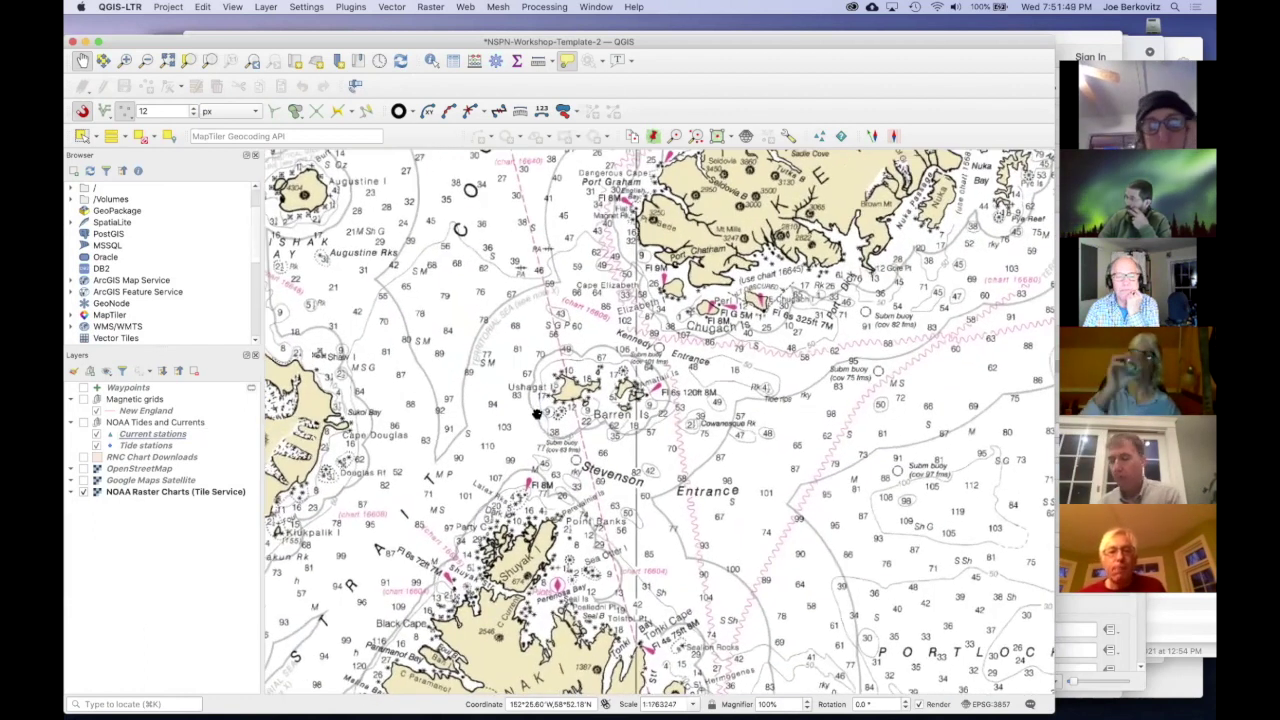
pyautogui.press('super+alt+l')
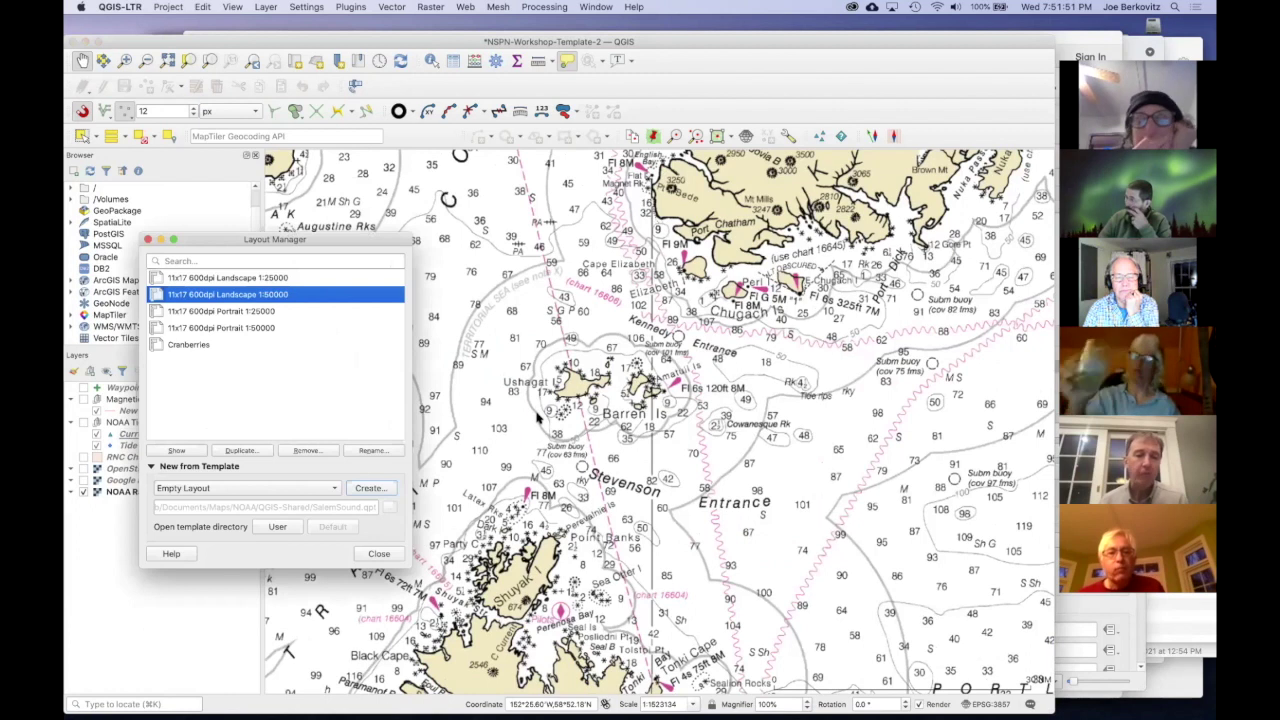
pyautogui.press('Down')
pyautogui.press('Return')
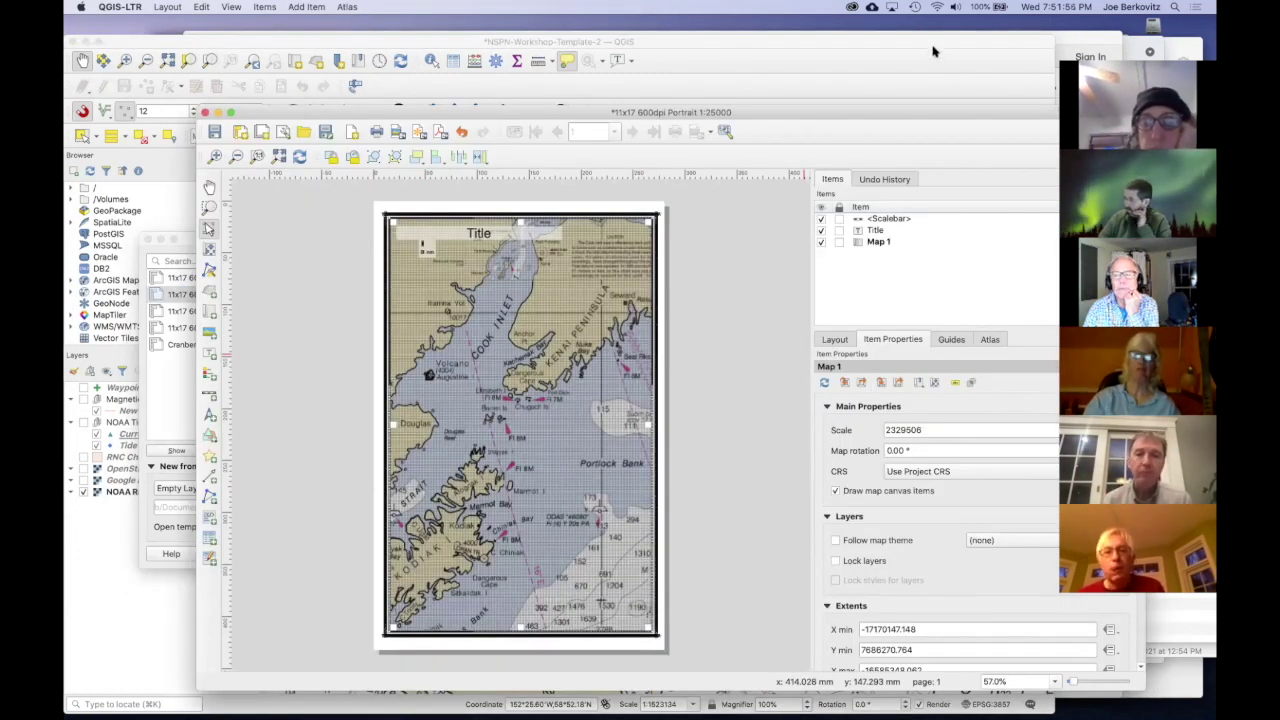
# Step: Move the windows aside, match Map 1 to the main canvas at scale 1313140, and reselect Map 1
pyautogui.click(900, 45)
pyautogui.moveTo(898, 45); pyautogui.dragTo(846, 45)
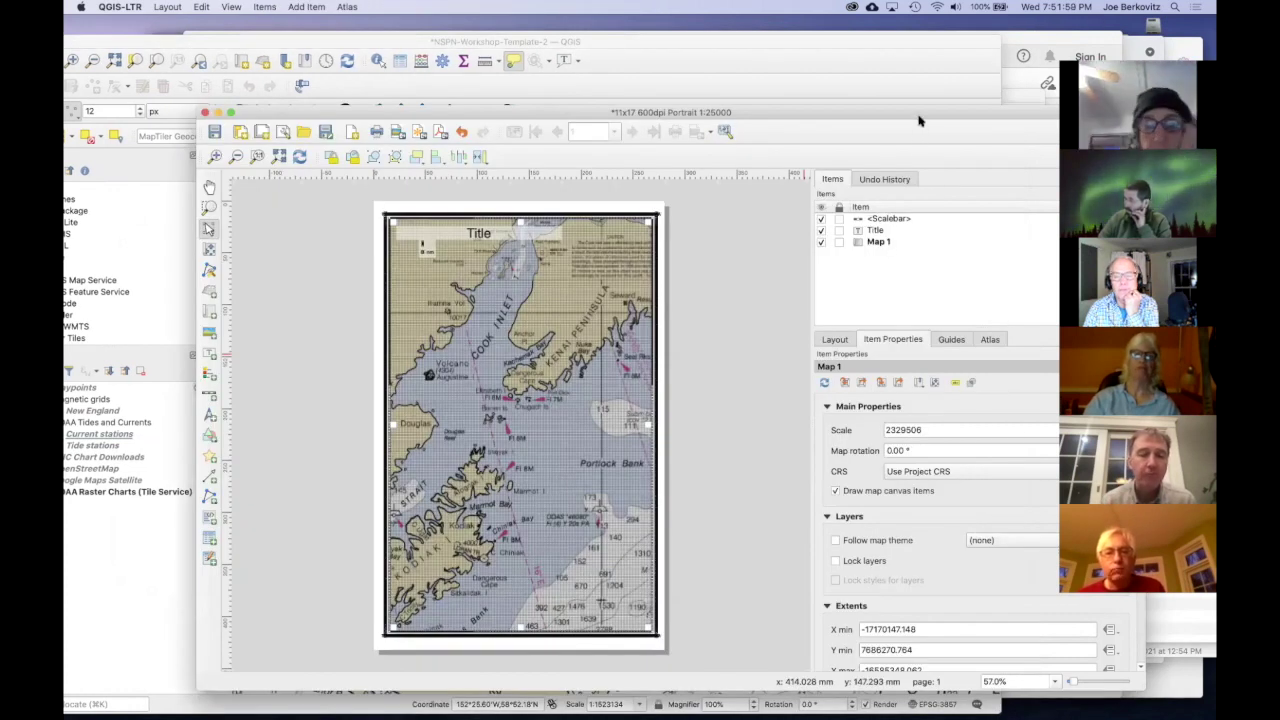
pyautogui.moveTo(918, 114); pyautogui.dragTo(813, 92)
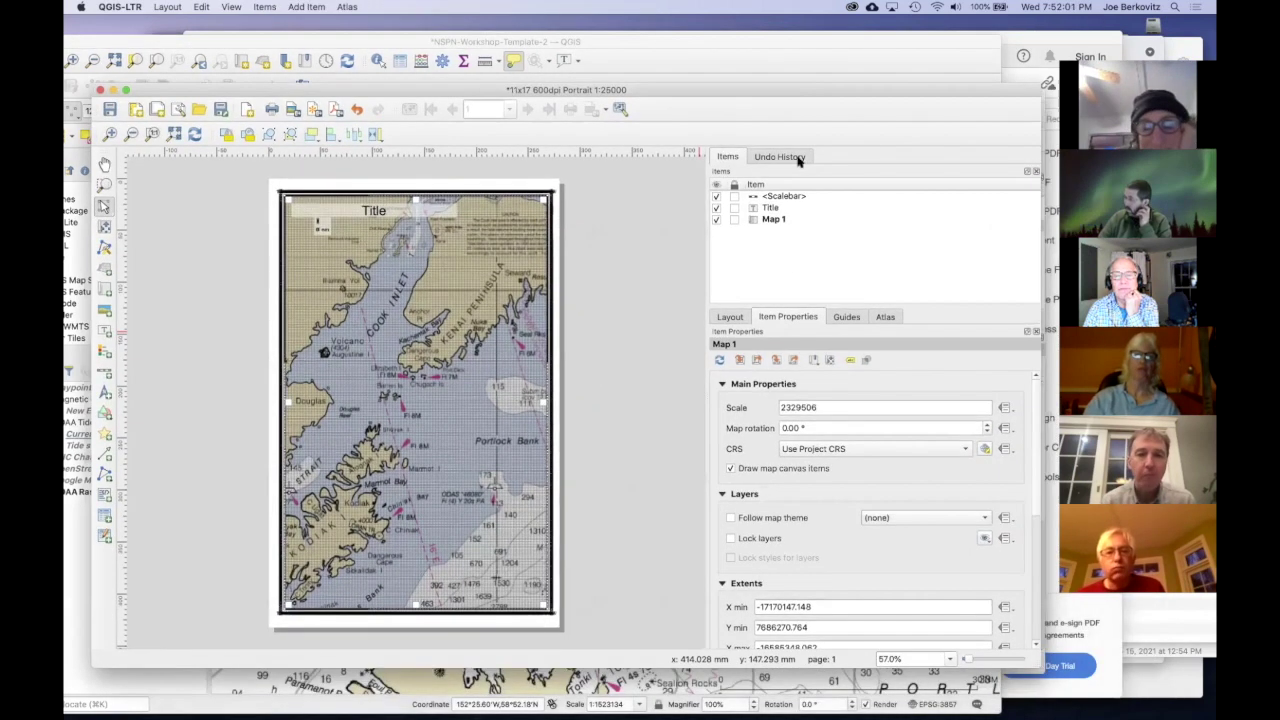
pyautogui.click(741, 362)
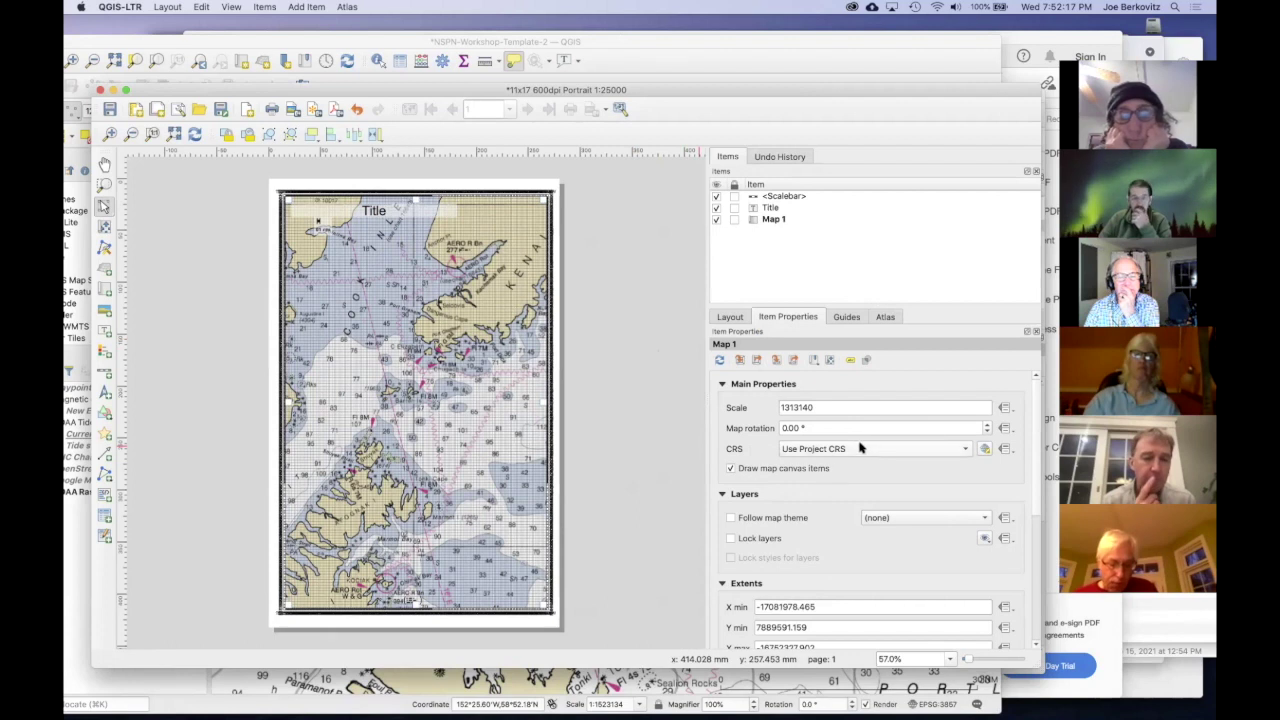
pyautogui.click(1034, 333)
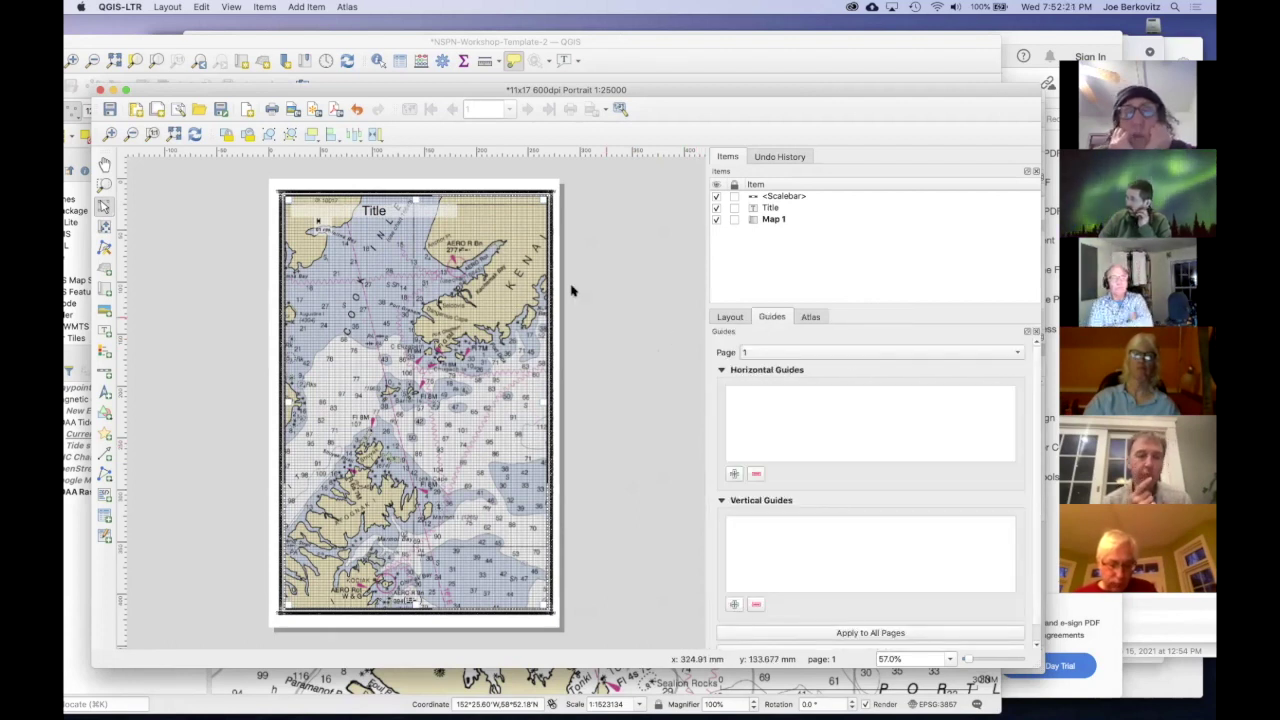
pyautogui.click(768, 220)
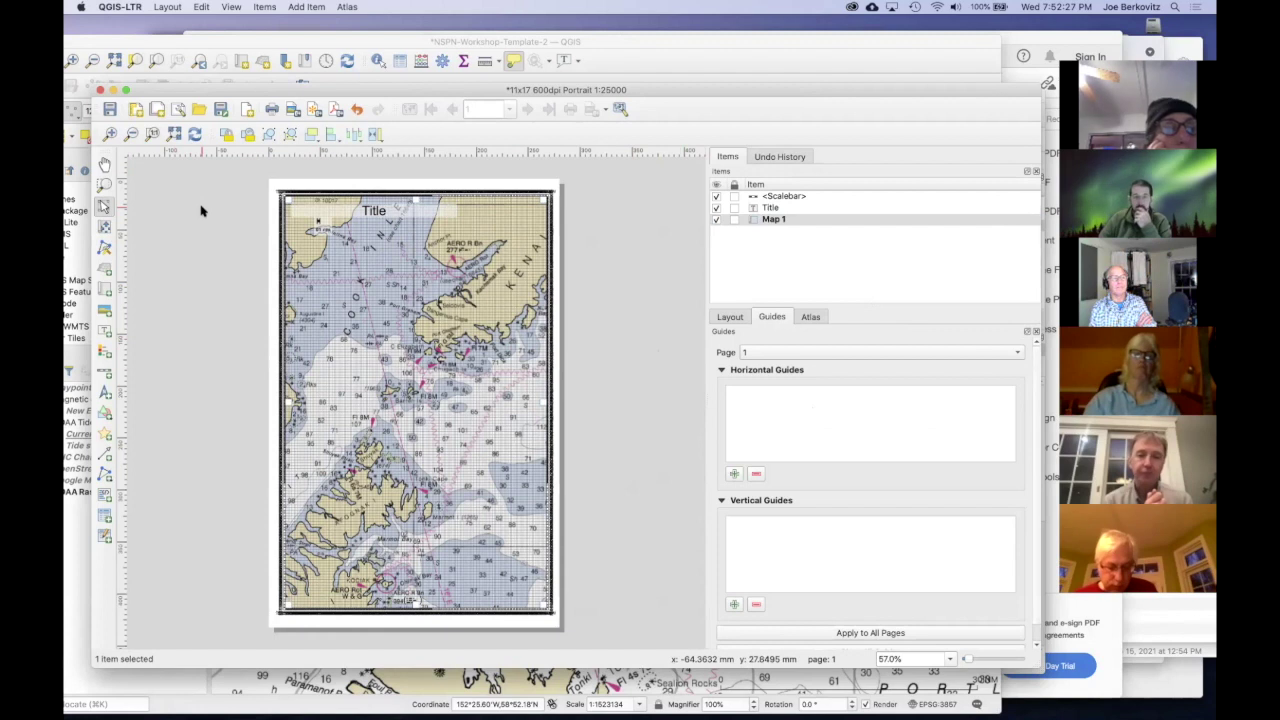
# Step: Look through the Items and Add Item menus, then reopen the map item's Item Properties
pyautogui.click(264, 7)
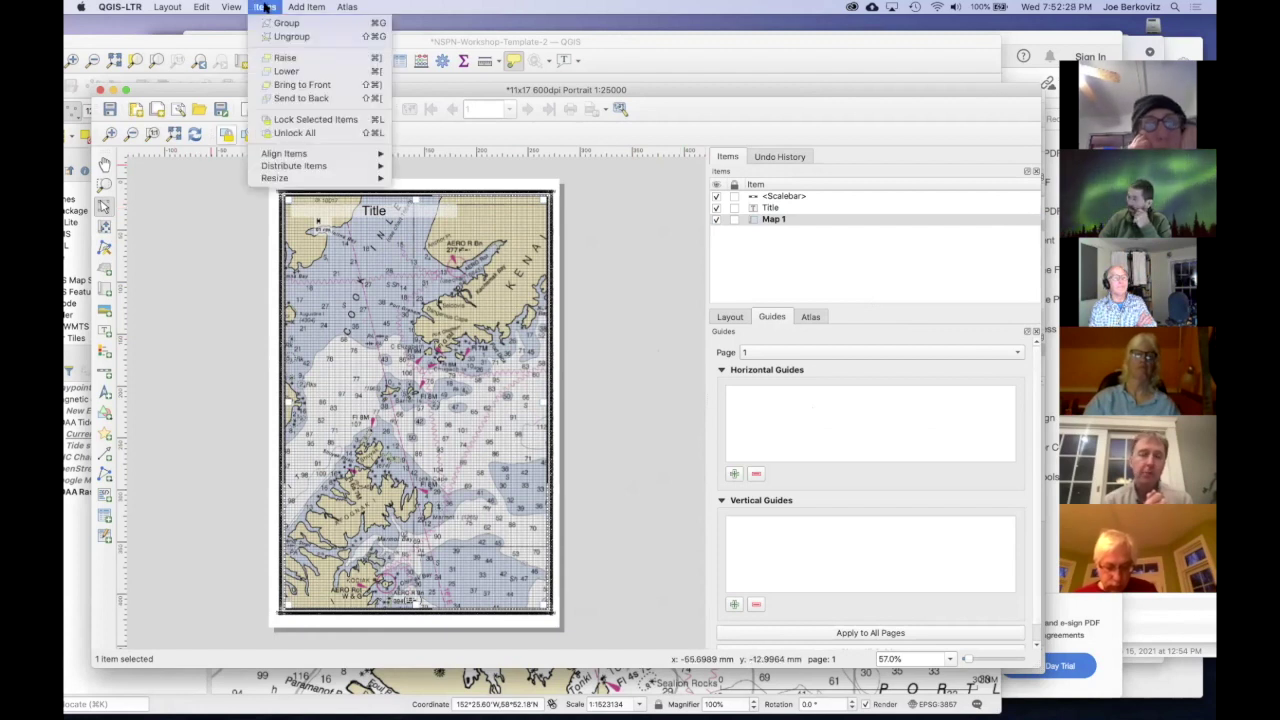
pyautogui.moveTo(162, 8)
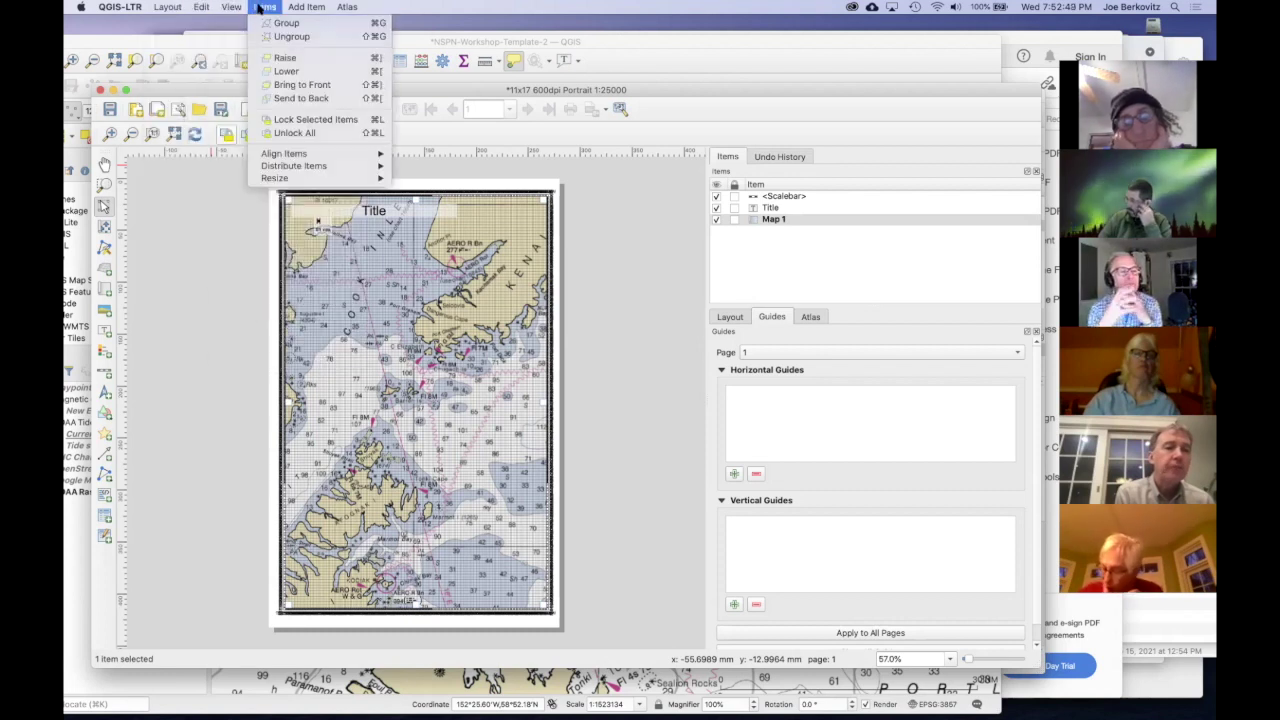
pyautogui.moveTo(306, 8)
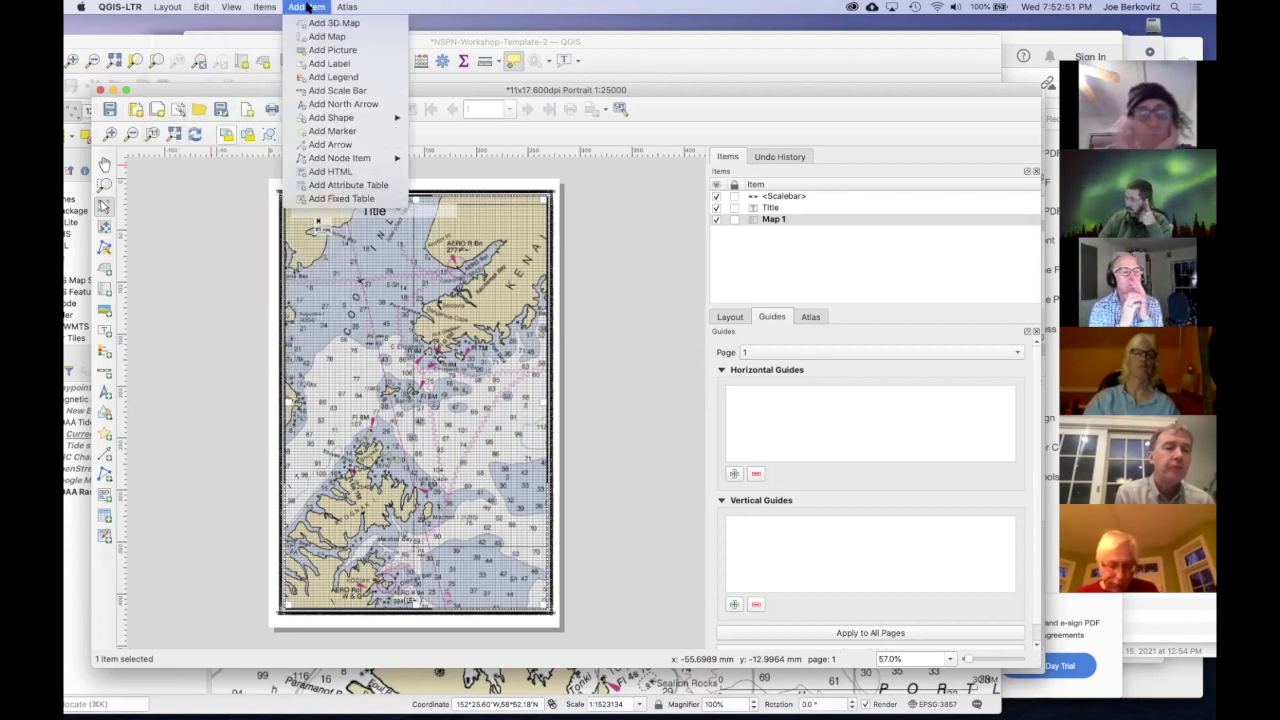
pyautogui.click(197, 323)
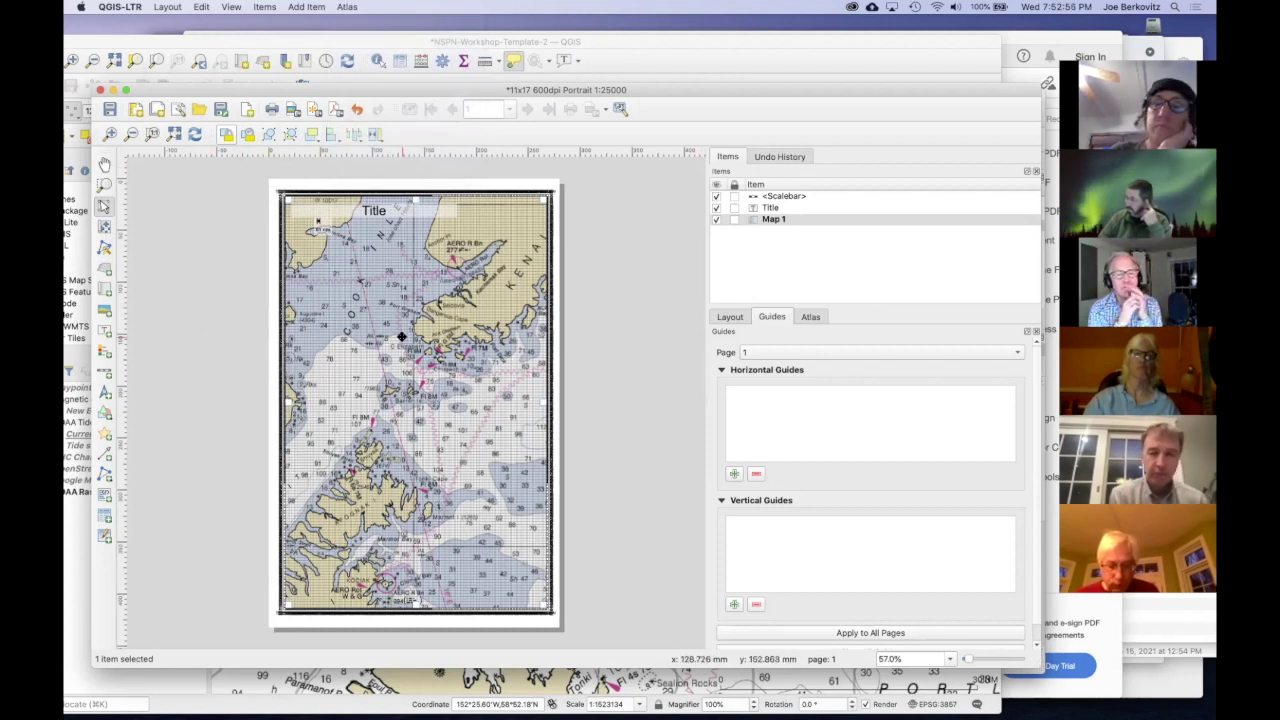
pyautogui.rightClick(401, 337)
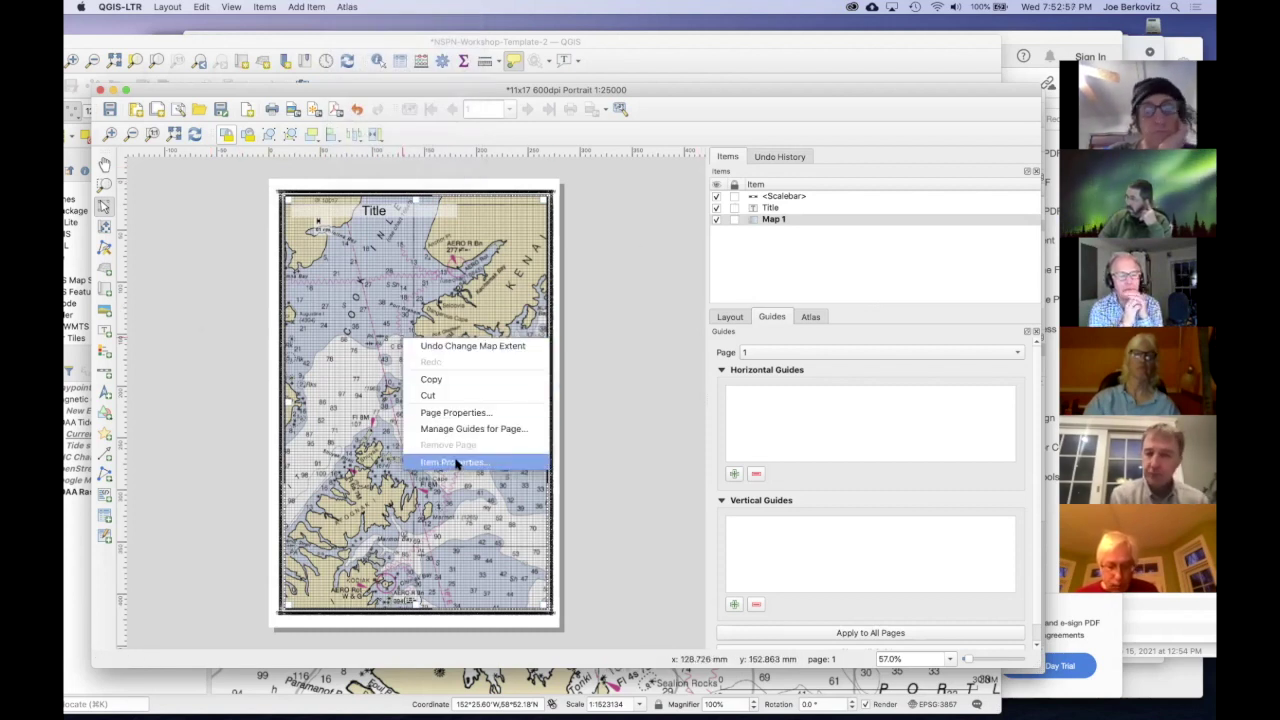
pyautogui.click(456, 463)
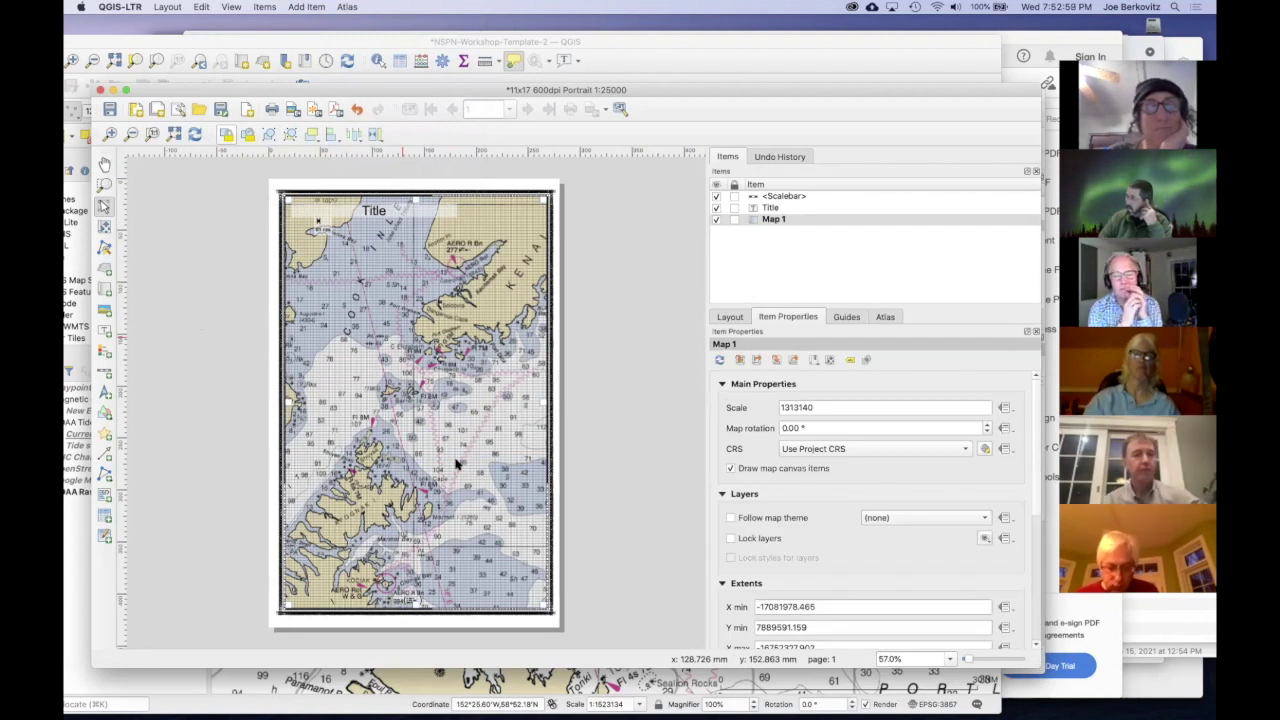
# Step: Re-enter 25000 as the layout map's scale
pyautogui.doubleClick(789, 407)
pyautogui.write('25000')
pyautogui.press('Return')
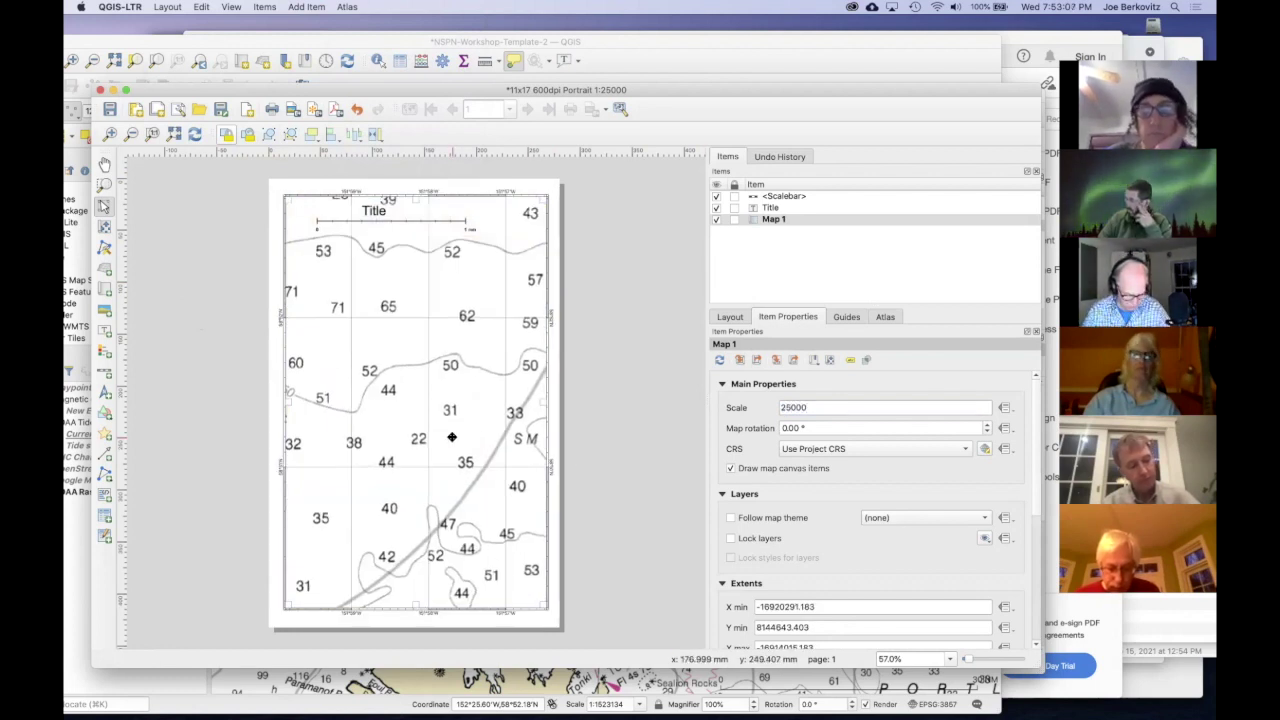
pyautogui.scroll(-1, 452, 437)
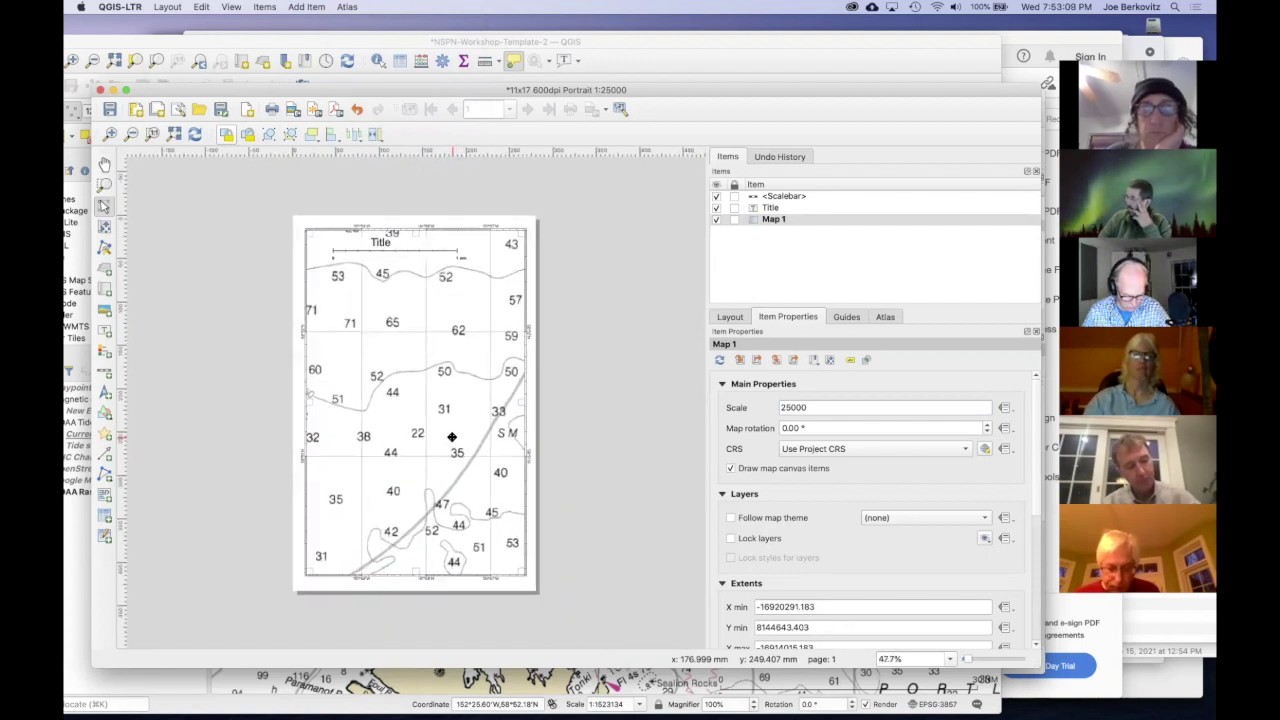
pyautogui.scroll(1, 452, 437)
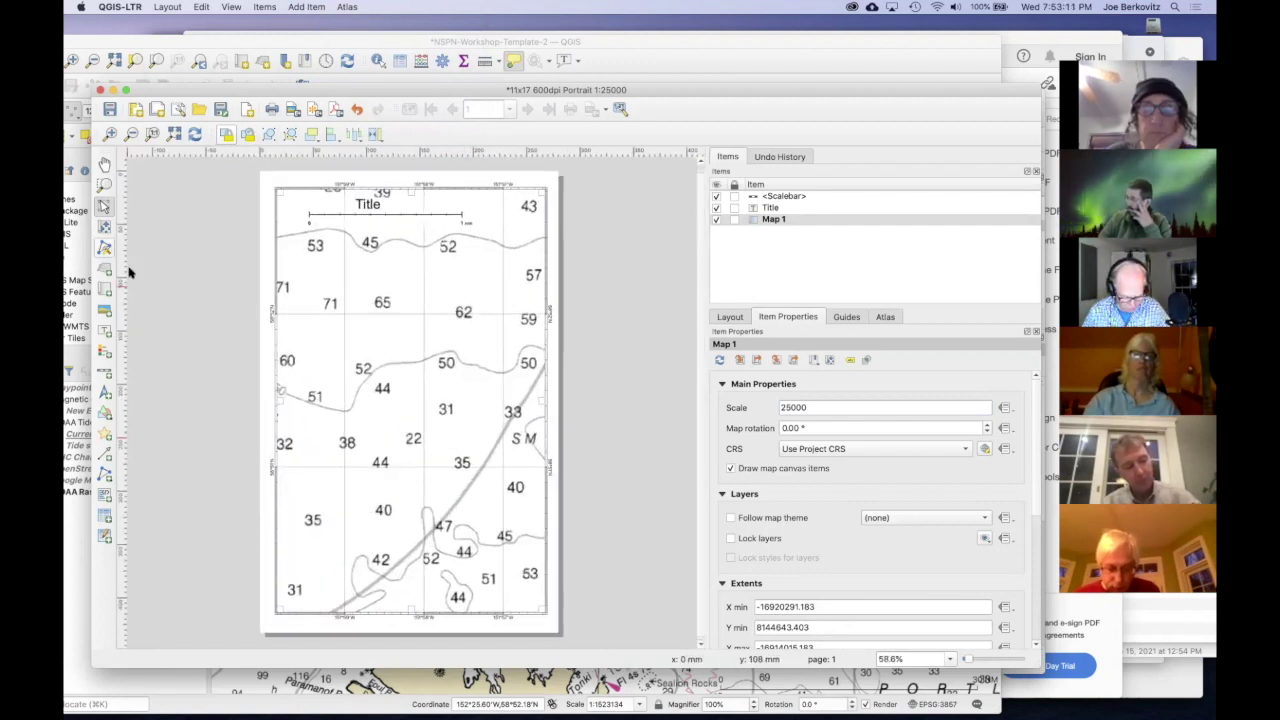
pyautogui.scroll(-2, 356, 345)
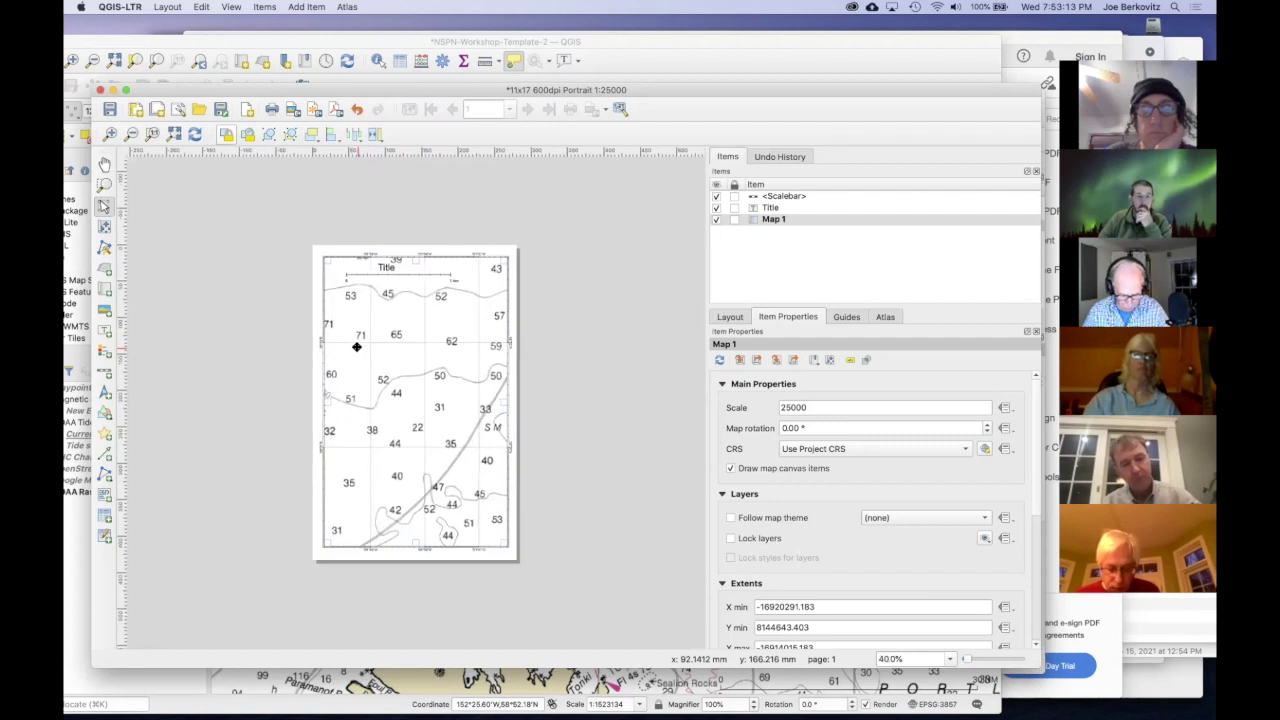
pyautogui.scroll(3, 356, 345)
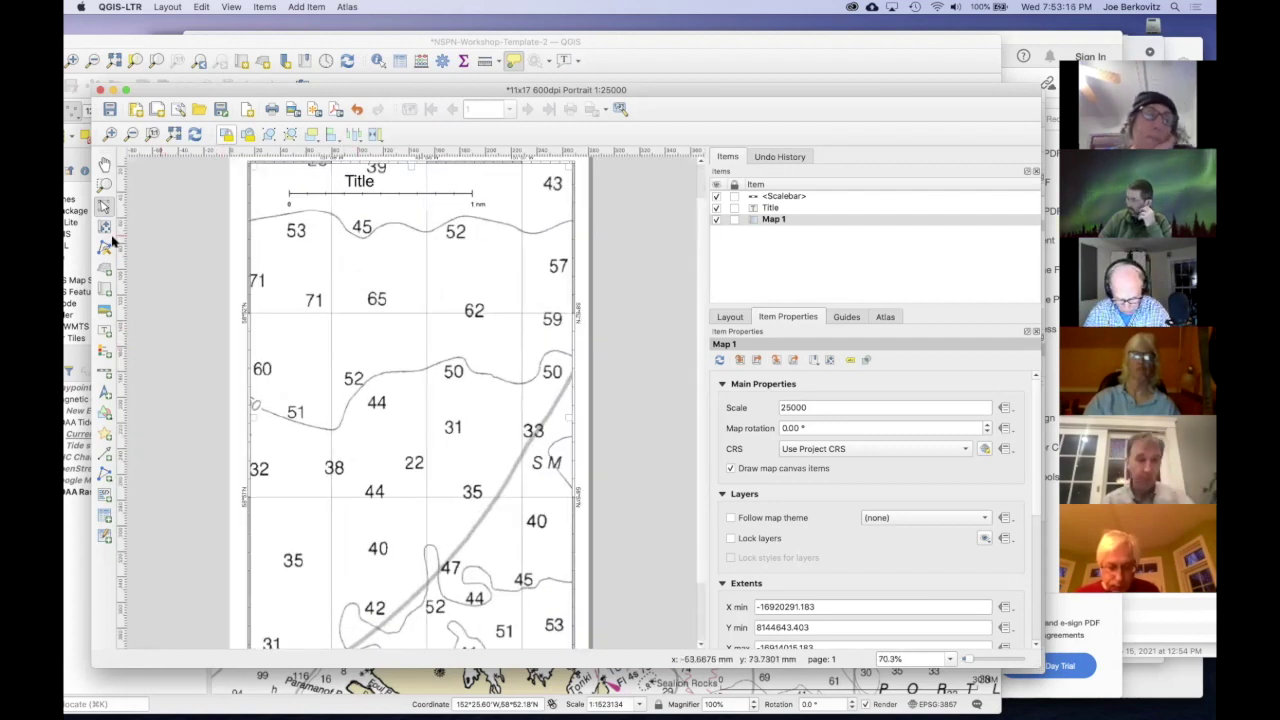
# Step: Zoom the map item's content out to scale 151521 with the Move Item Content tool
pyautogui.click(105, 227)
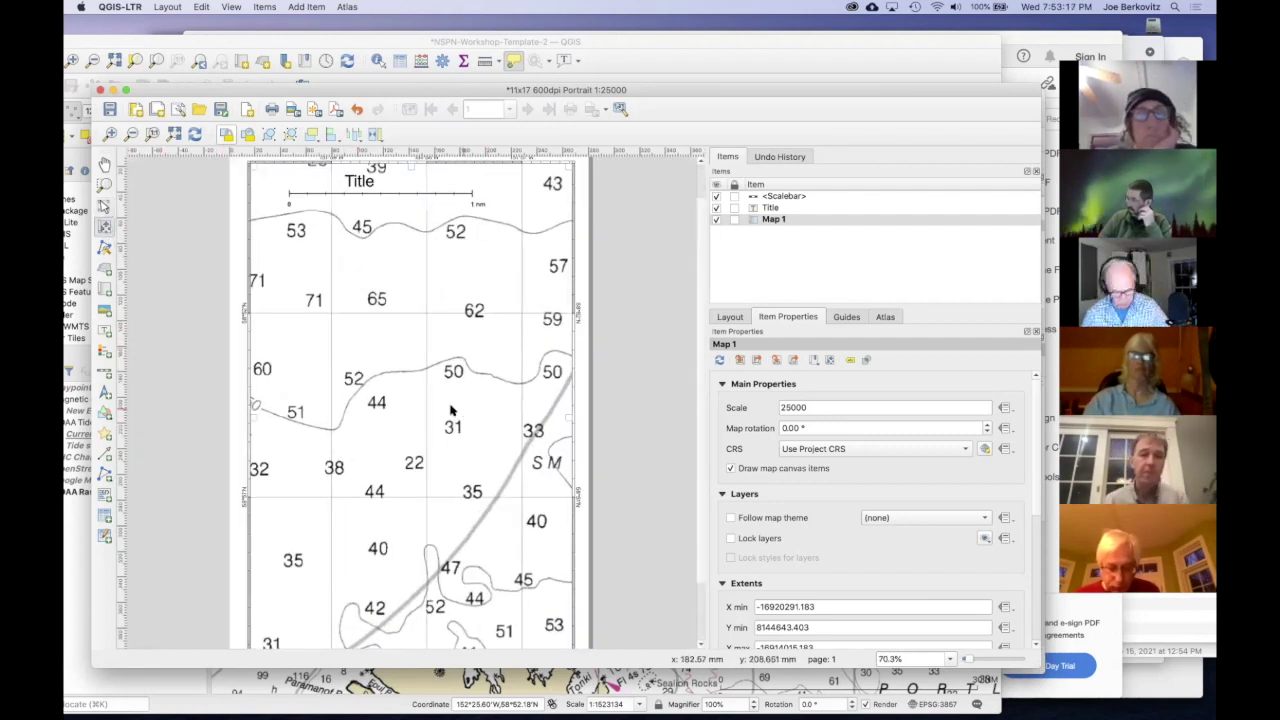
pyautogui.scroll(-2, 450, 410)
pyautogui.scroll(-2, 450, 410)
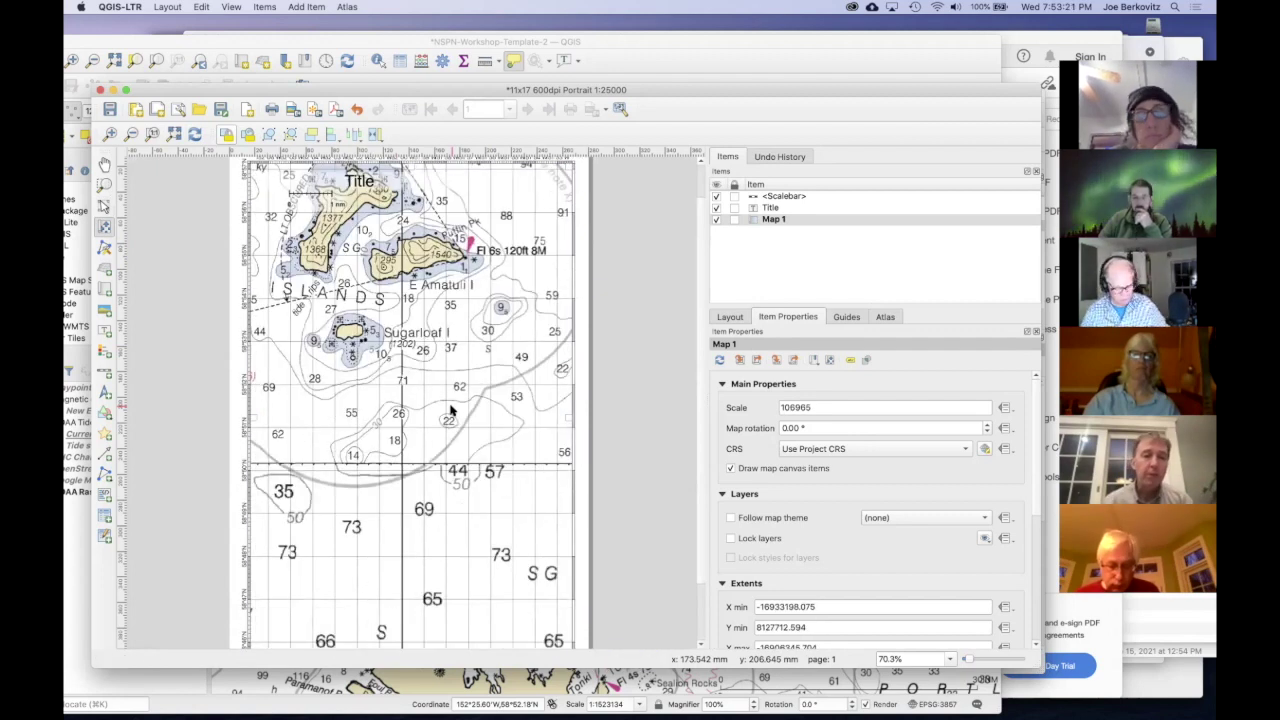
pyautogui.scroll(-3, 450, 410)
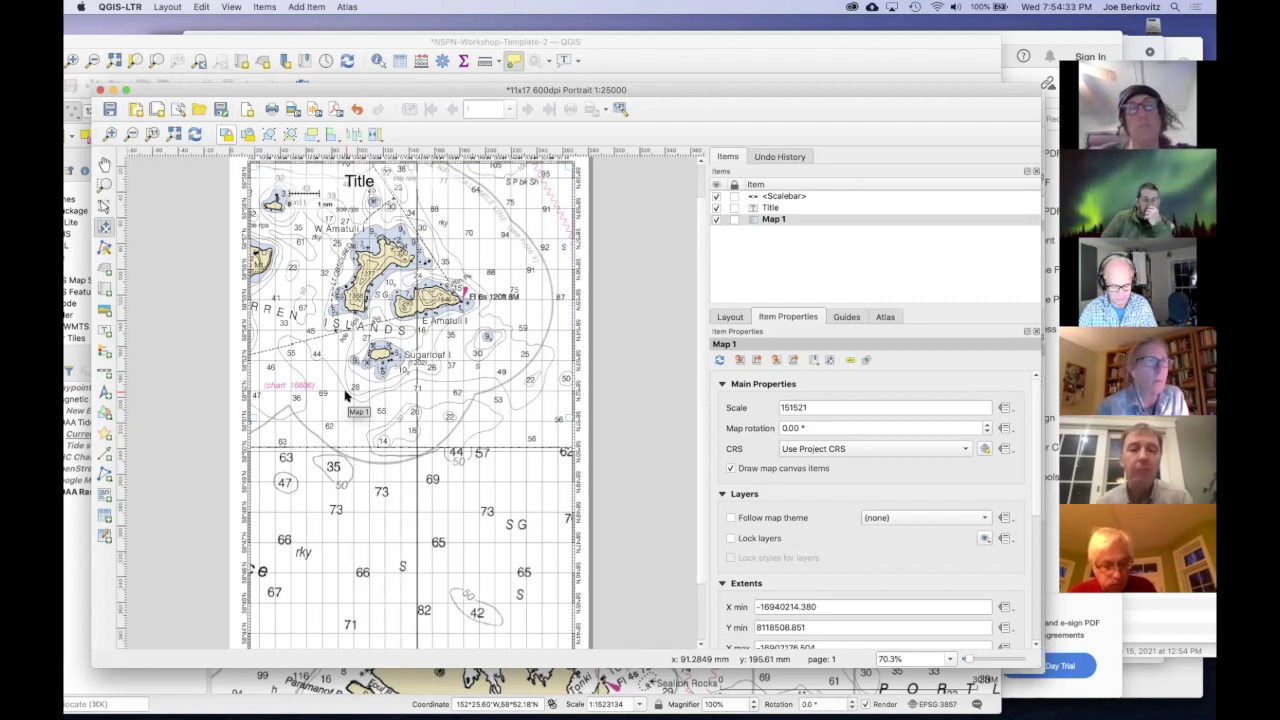
pyautogui.press('super+Tab')
pyautogui.press('super+Tab')
pyautogui.press('super+Tab')
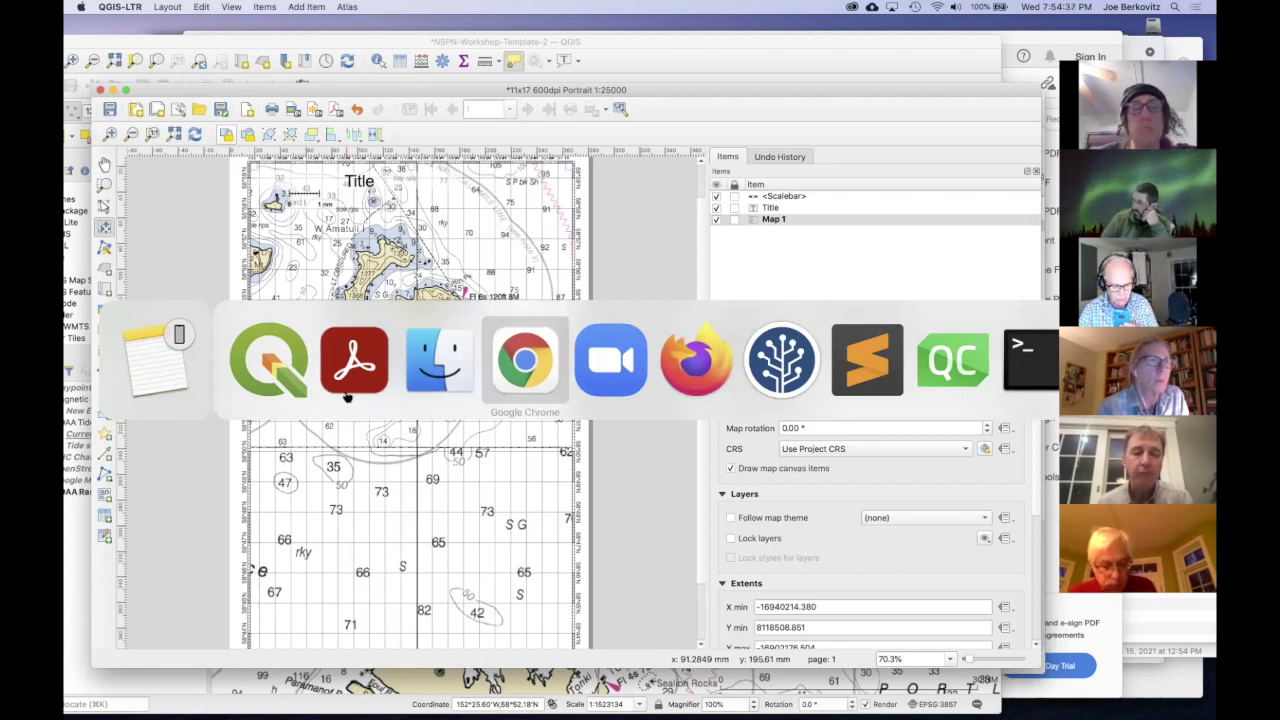
pyautogui.scroll(-20, 614, 480)
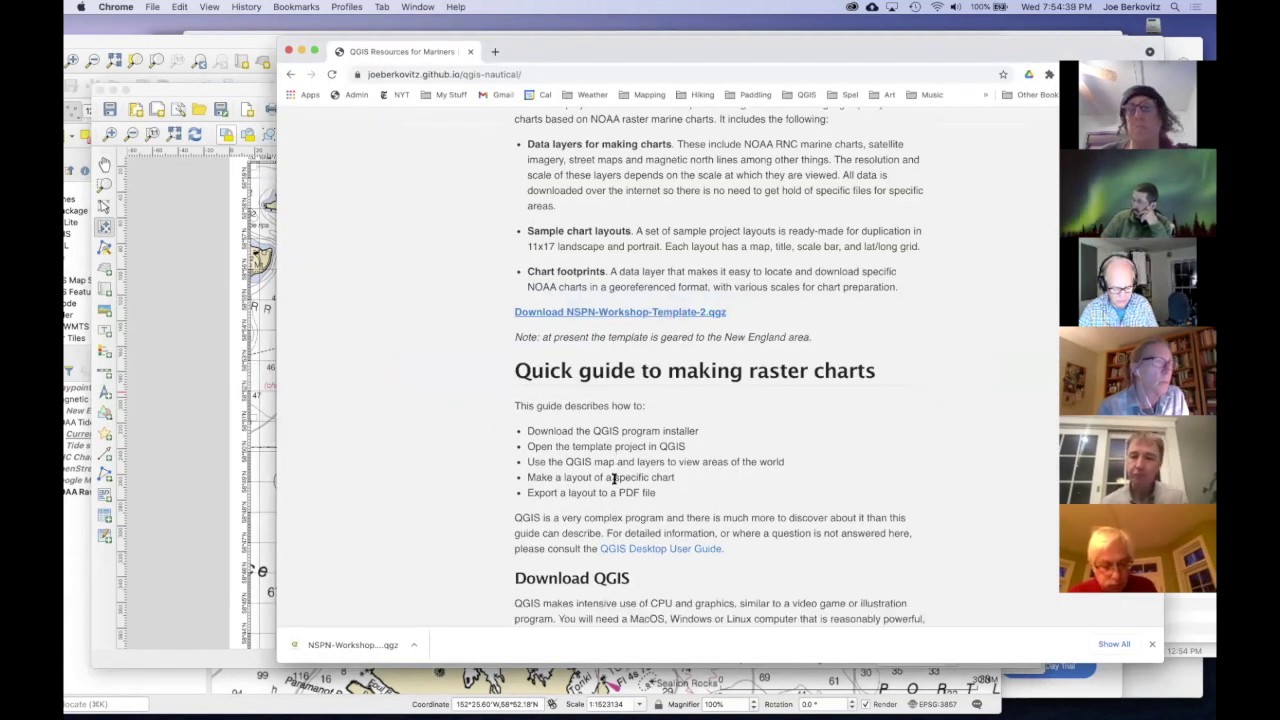
pyautogui.scroll(-15, 614, 480)
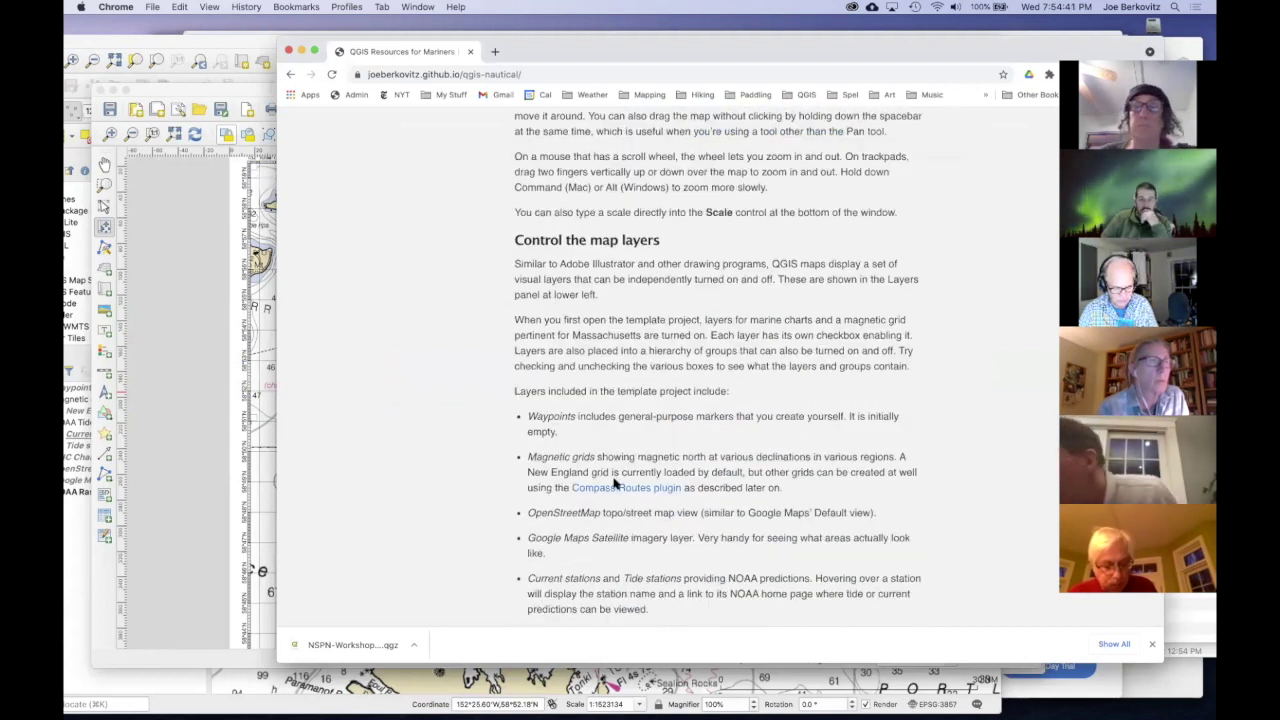
pyautogui.scroll(-8, 614, 482)
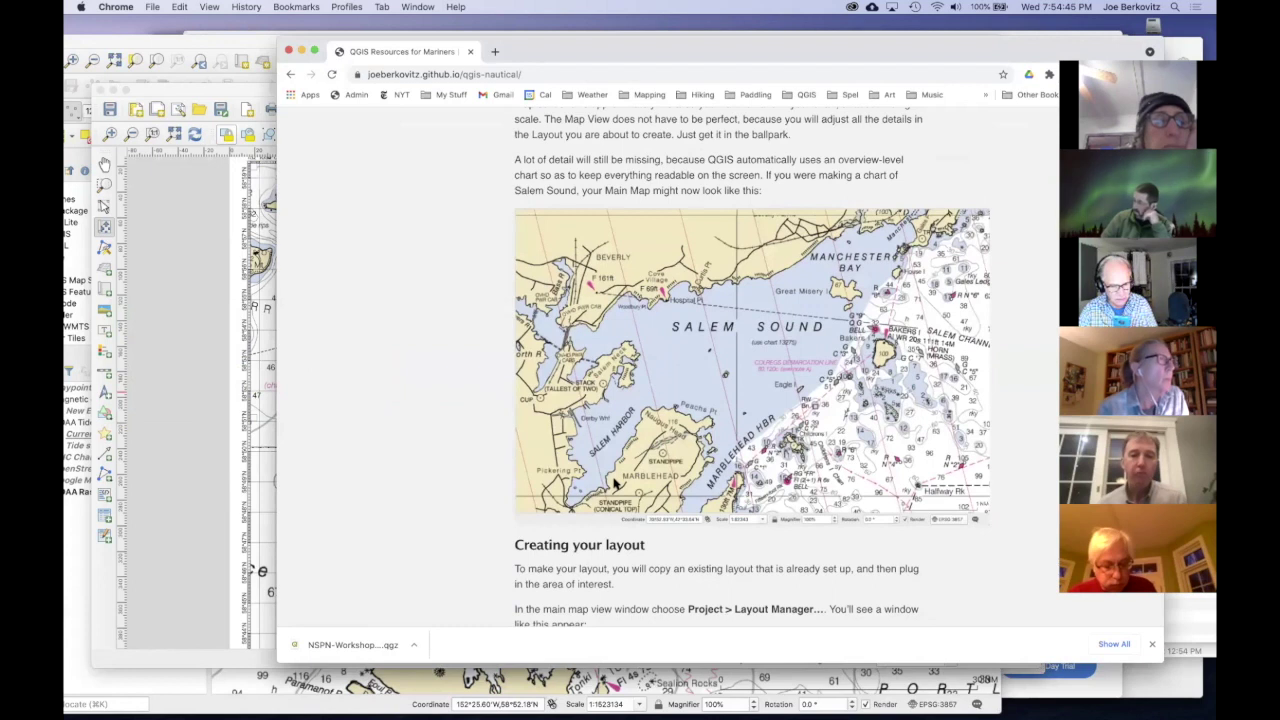
pyautogui.scroll(-10, 614, 482)
pyautogui.scroll(-8, 614, 483)
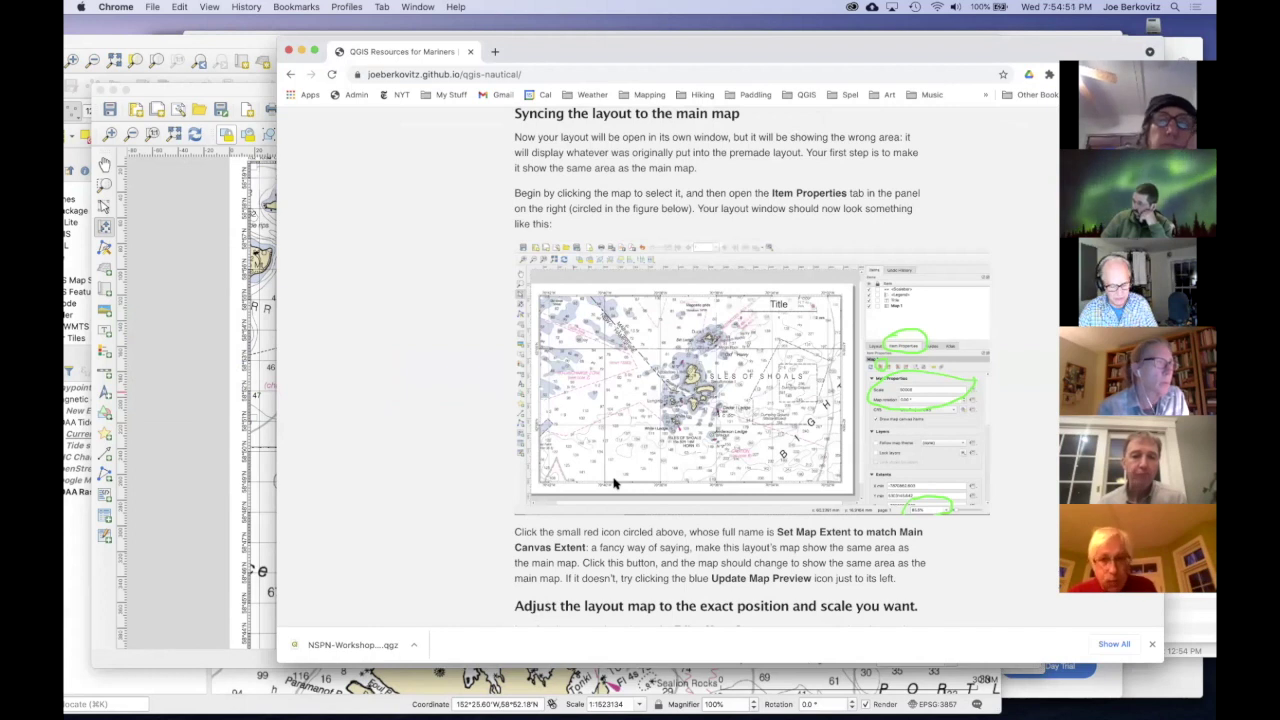
pyautogui.press('super+Tab')
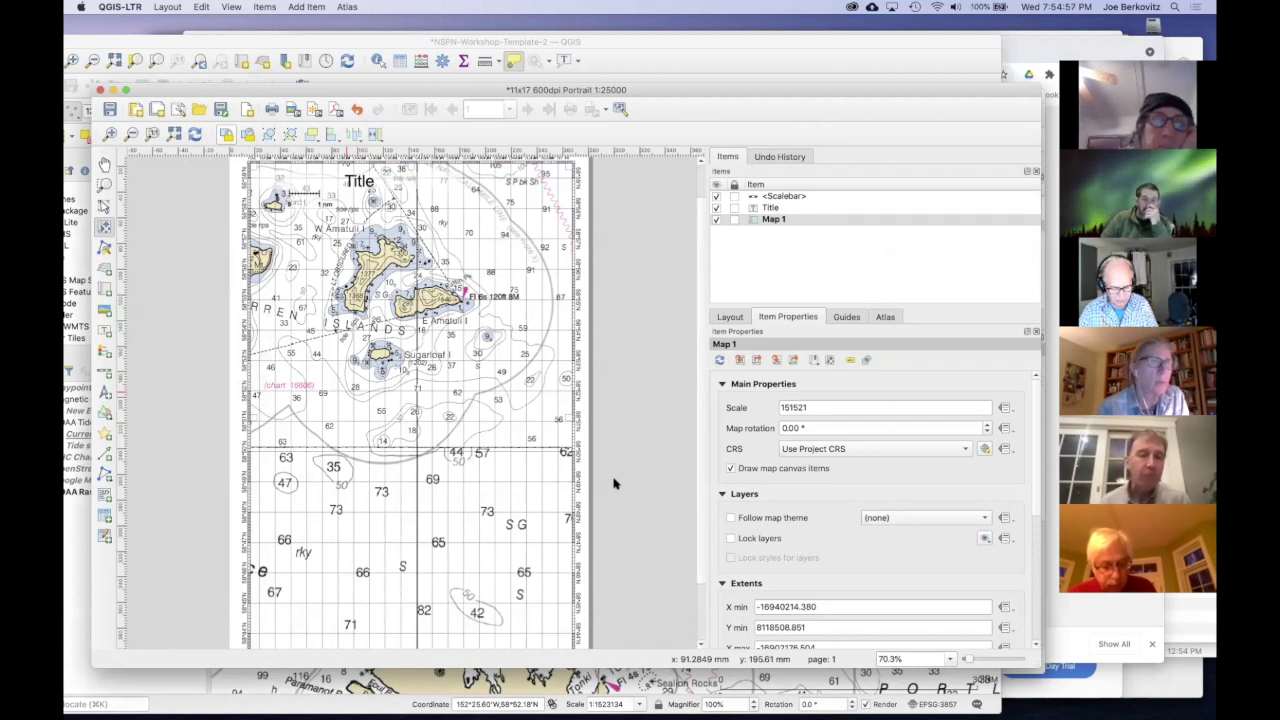
# Step: Zoom the main chart to 1:314307 around Windy Bay and open the Layout Manager
pyautogui.press('super+grave')
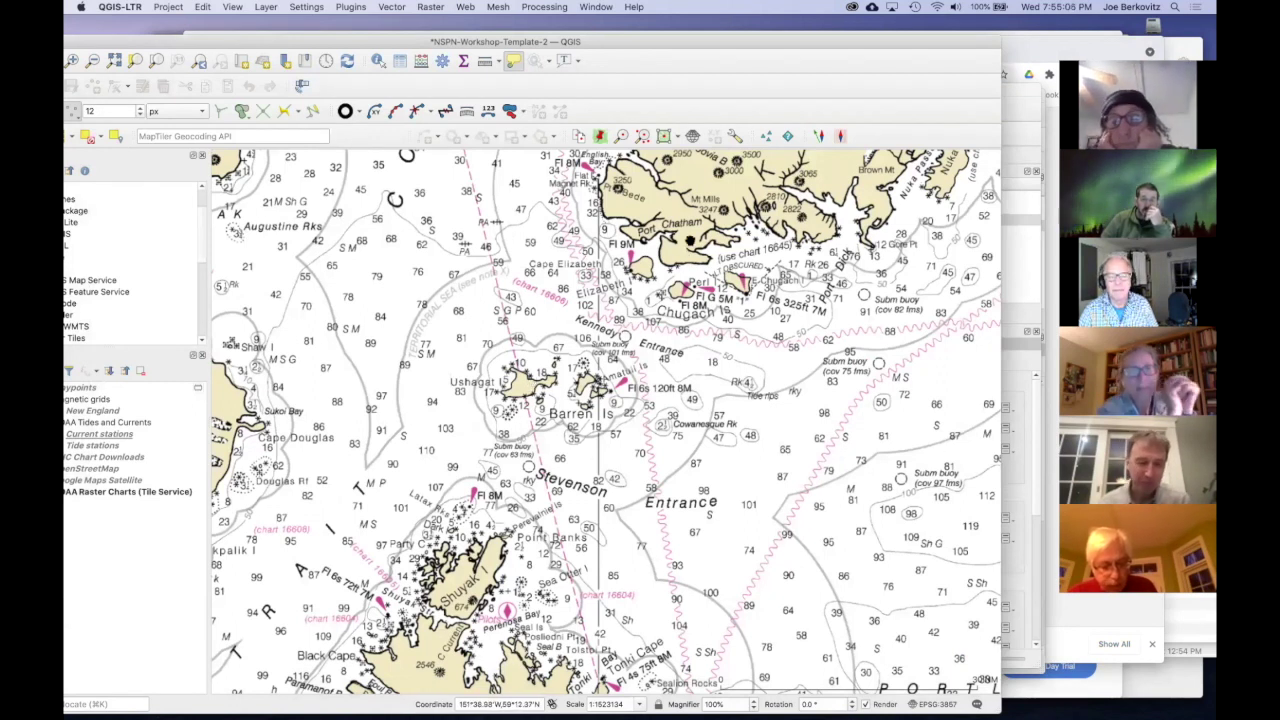
pyautogui.scroll(5, 606, 422)
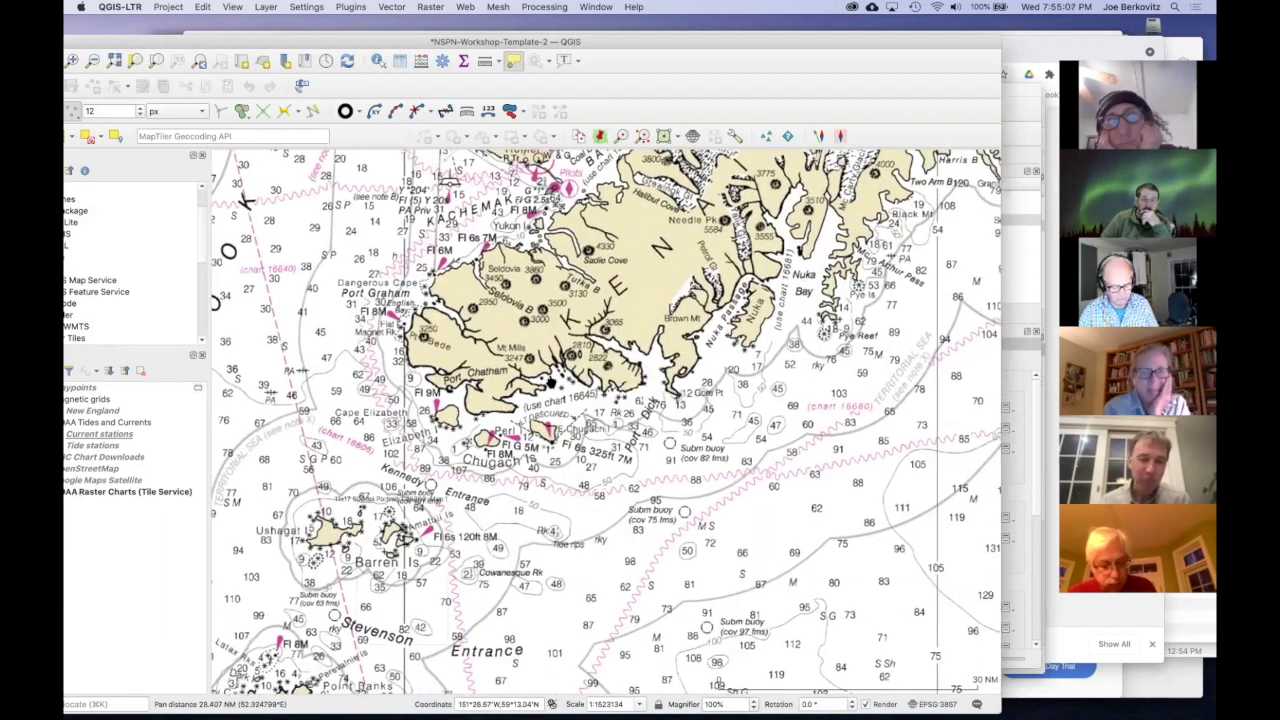
pyautogui.scroll(4, 551, 383)
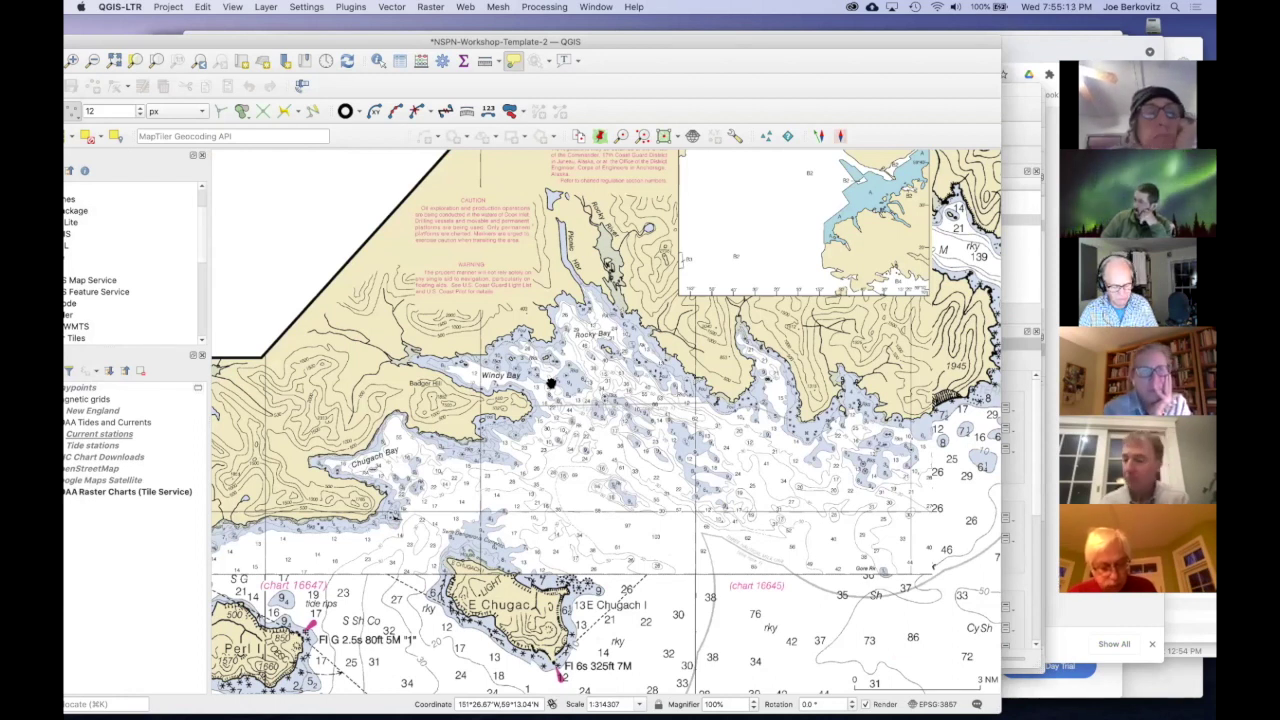
pyautogui.hotkey('ctrl', 'alt', 'u')
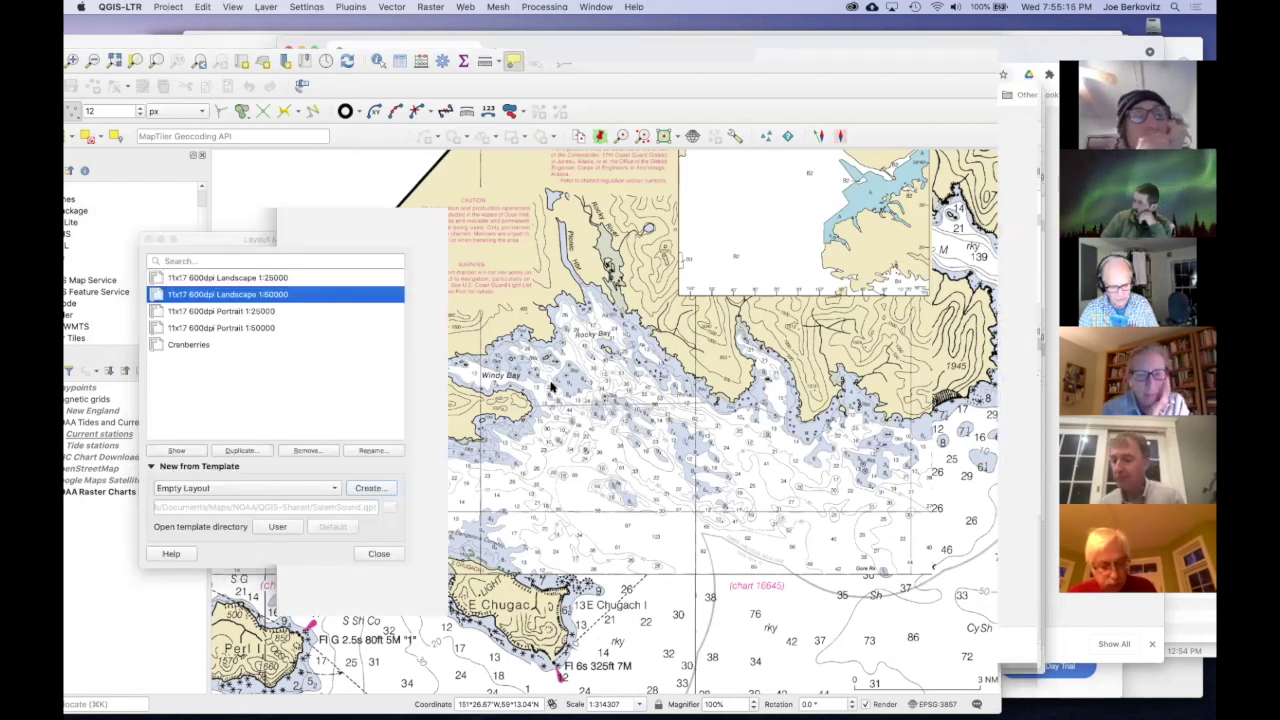
pyautogui.press('super+Tab')
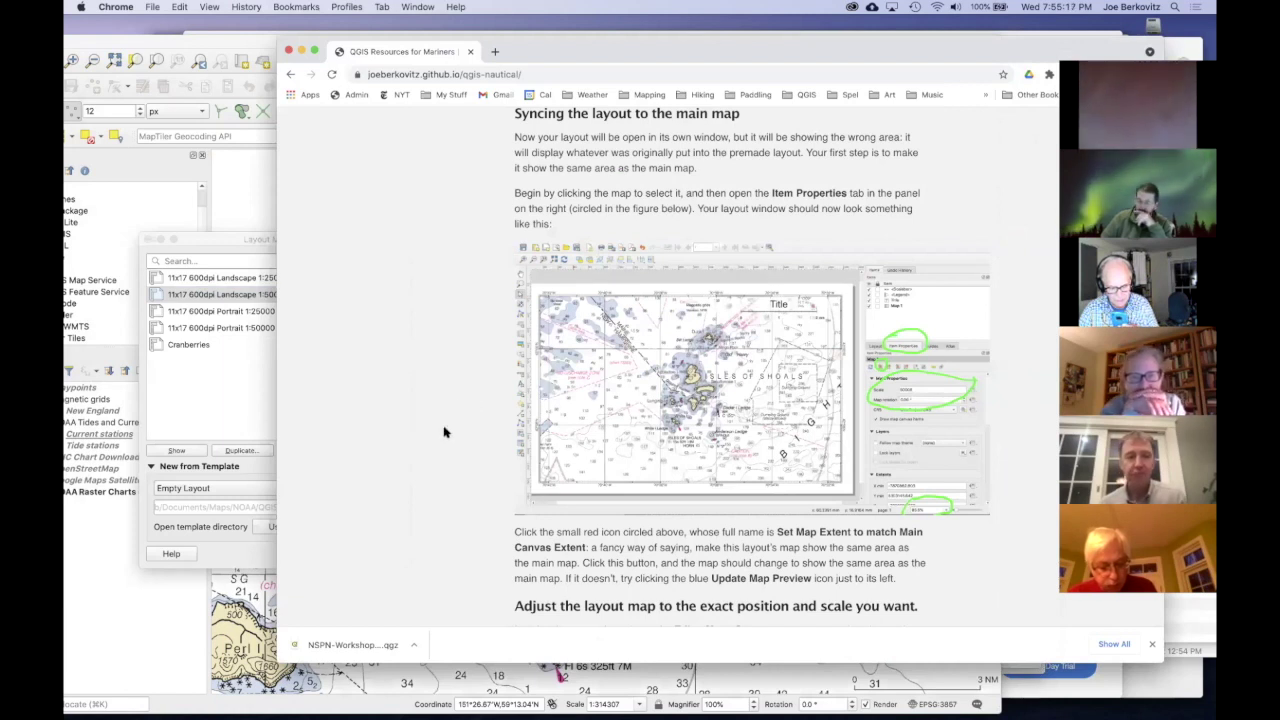
# Step: Scroll the tutorial to 'Including specific NOAA charts in your map', then return to QGIS
pyautogui.scroll(-5, 445, 432)
pyautogui.scroll(-8, 445, 432)
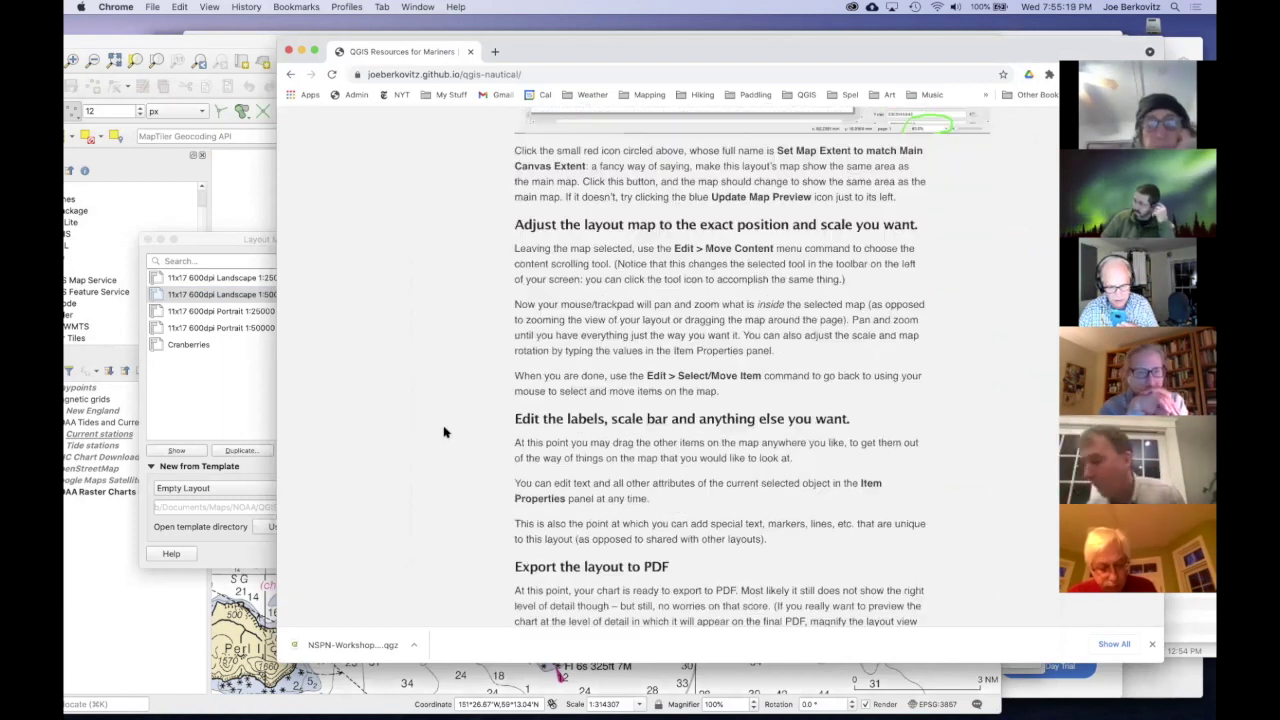
pyautogui.scroll(-3, 445, 432)
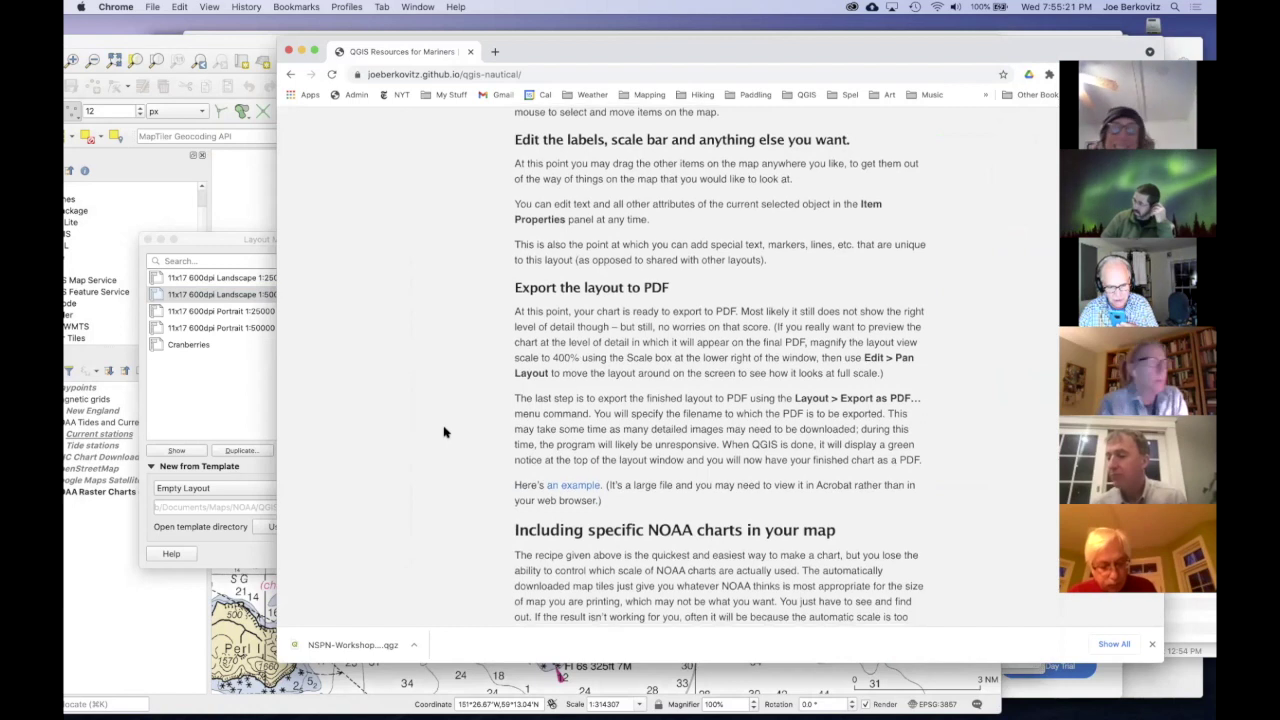
pyautogui.scroll(-5, 445, 432)
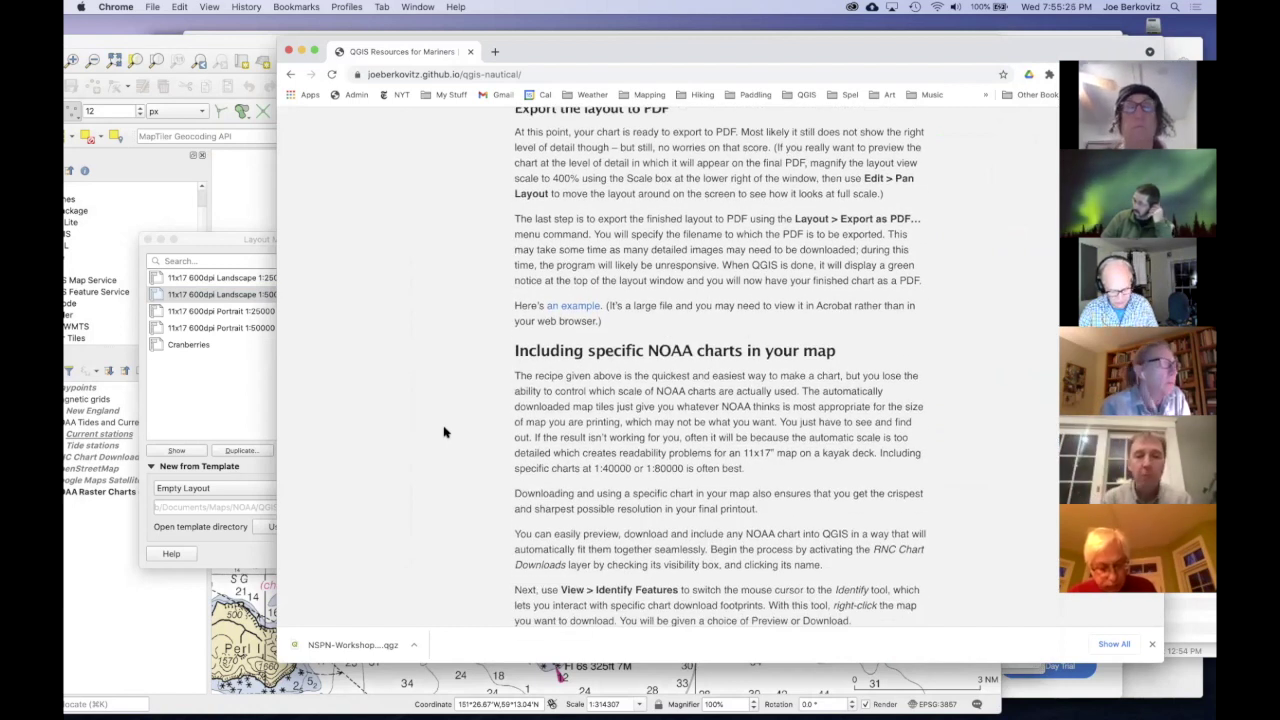
pyautogui.press('super+Tab')
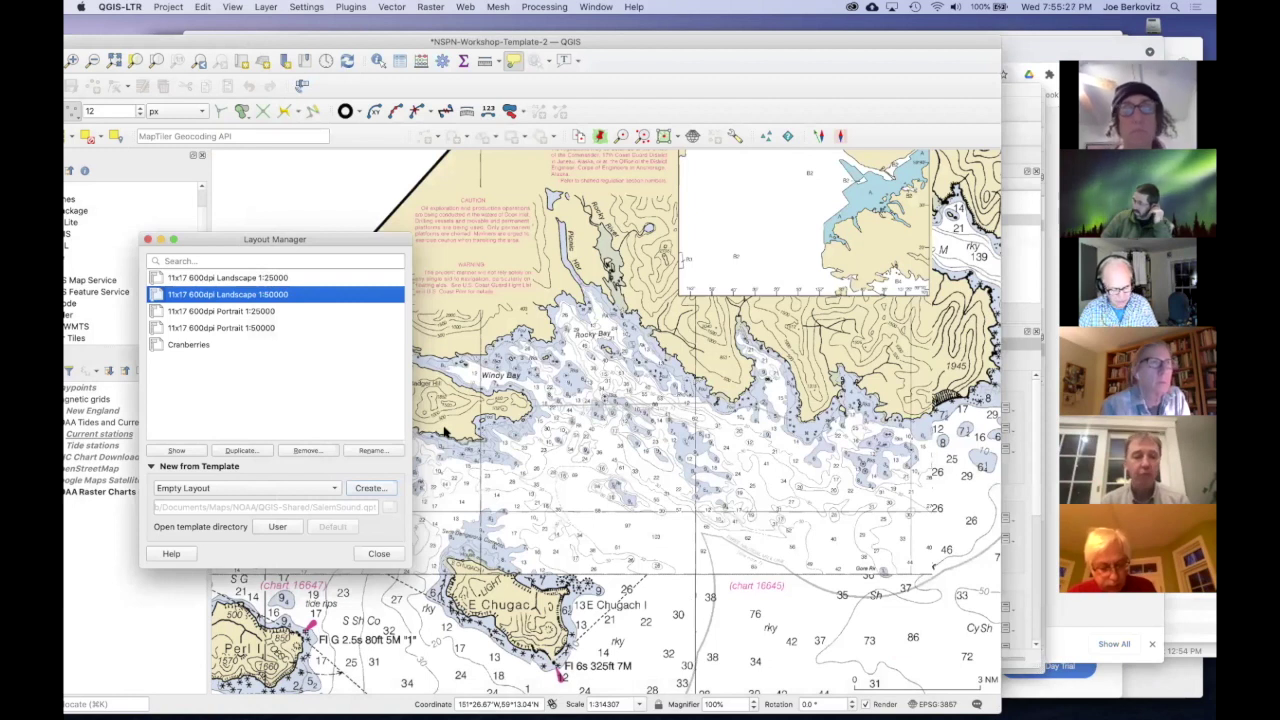
# Step: Close the Layout Manager and shift the QGIS window to reveal the side panels
pyautogui.click(147, 242)
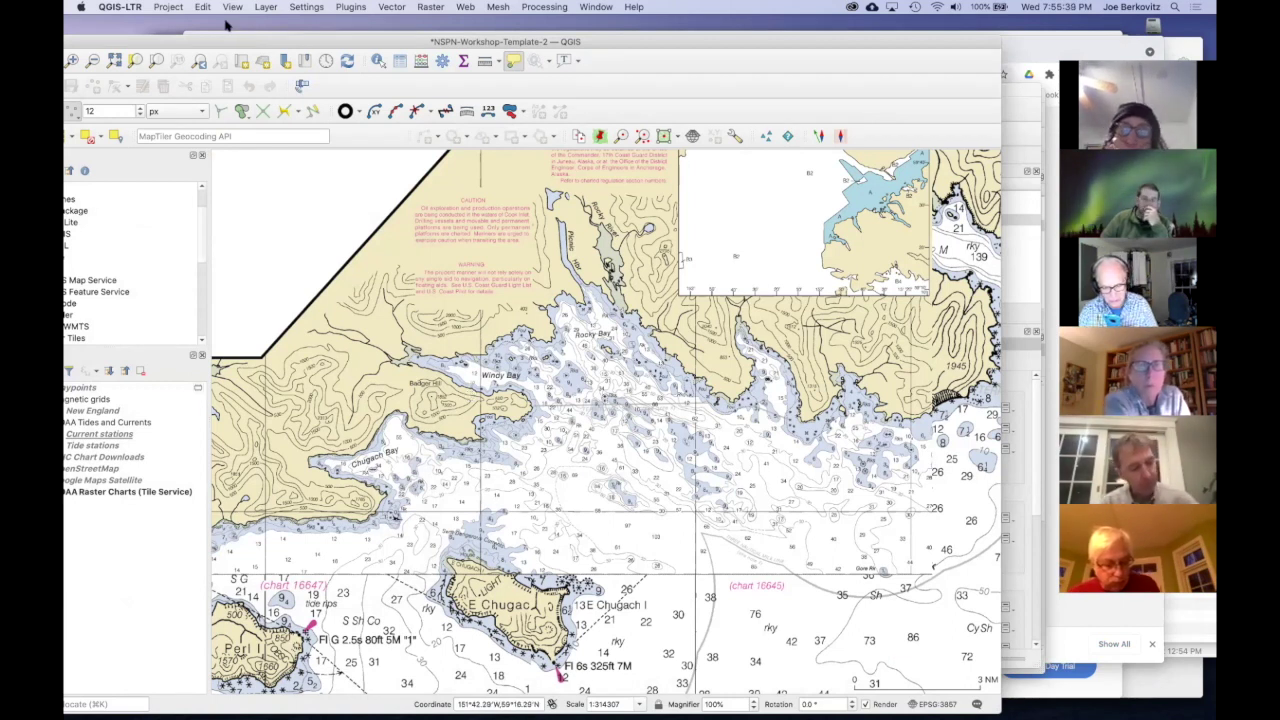
pyautogui.moveTo(217, 46); pyautogui.dragTo(268, 18)
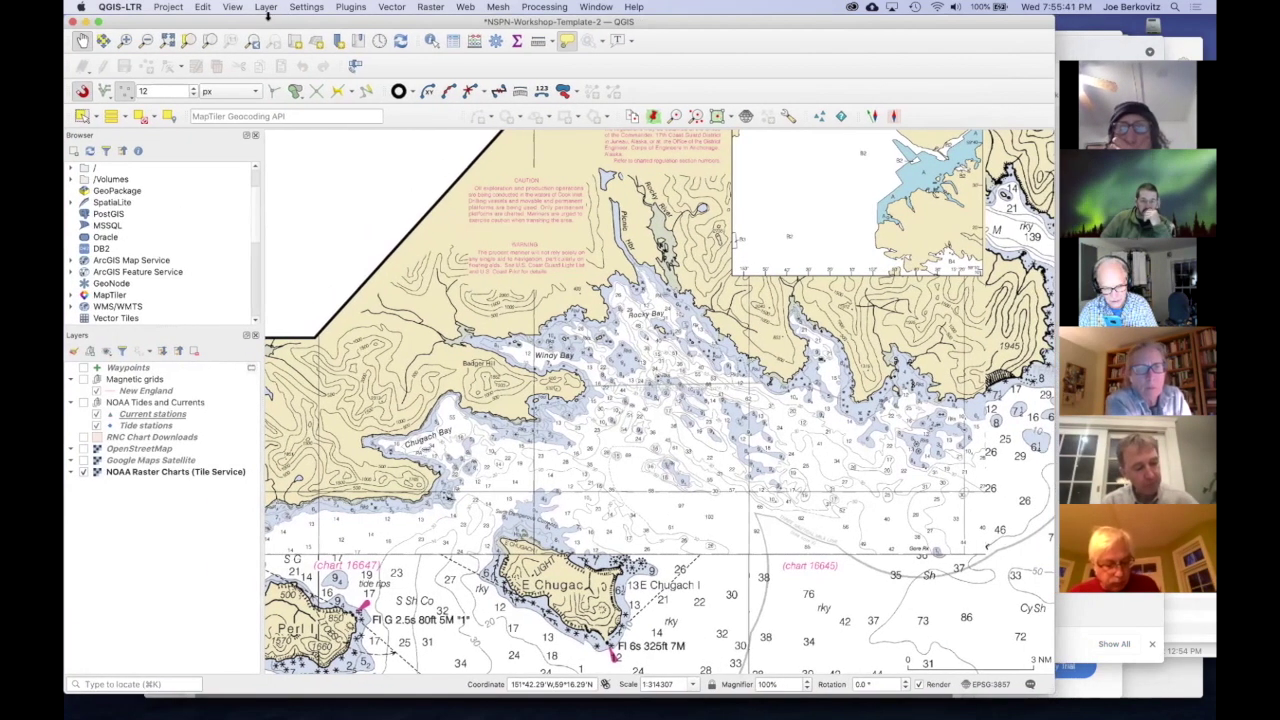
# Step: Jump the map to the Boston Outer Harbor user spatial bookmark
pyautogui.scroll(-10, 125, 260)
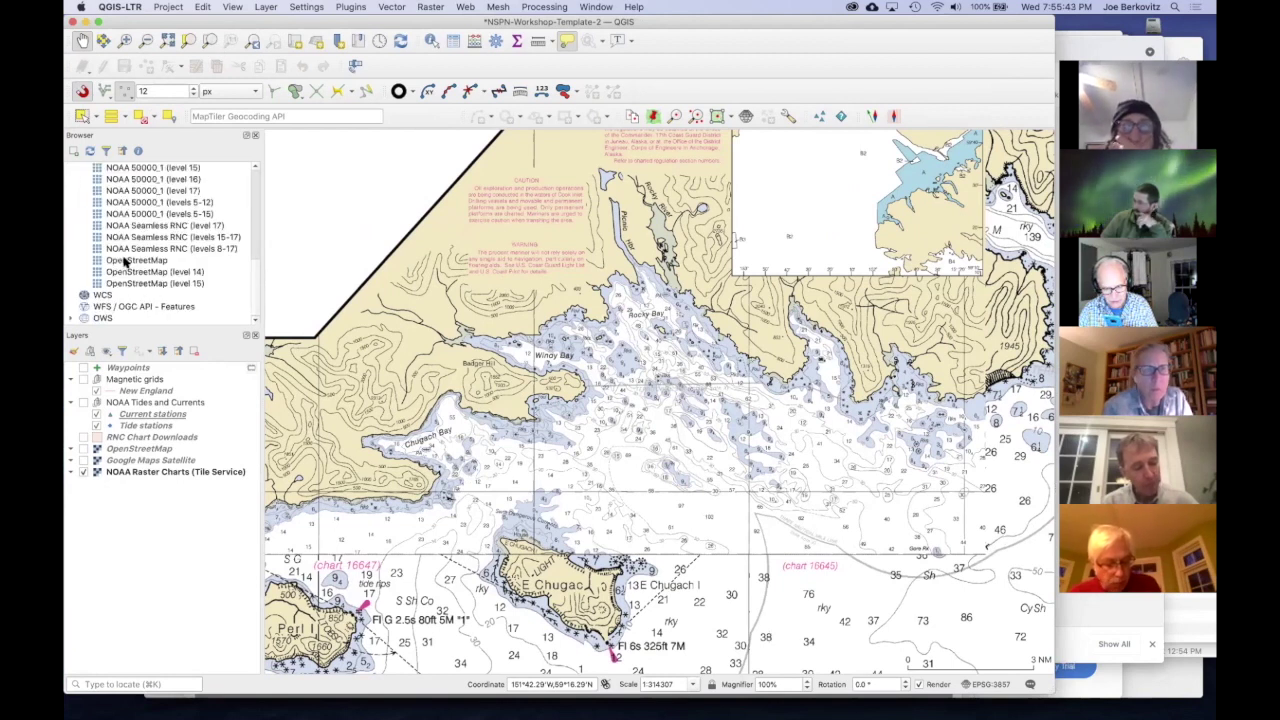
pyautogui.scroll(10, 125, 260)
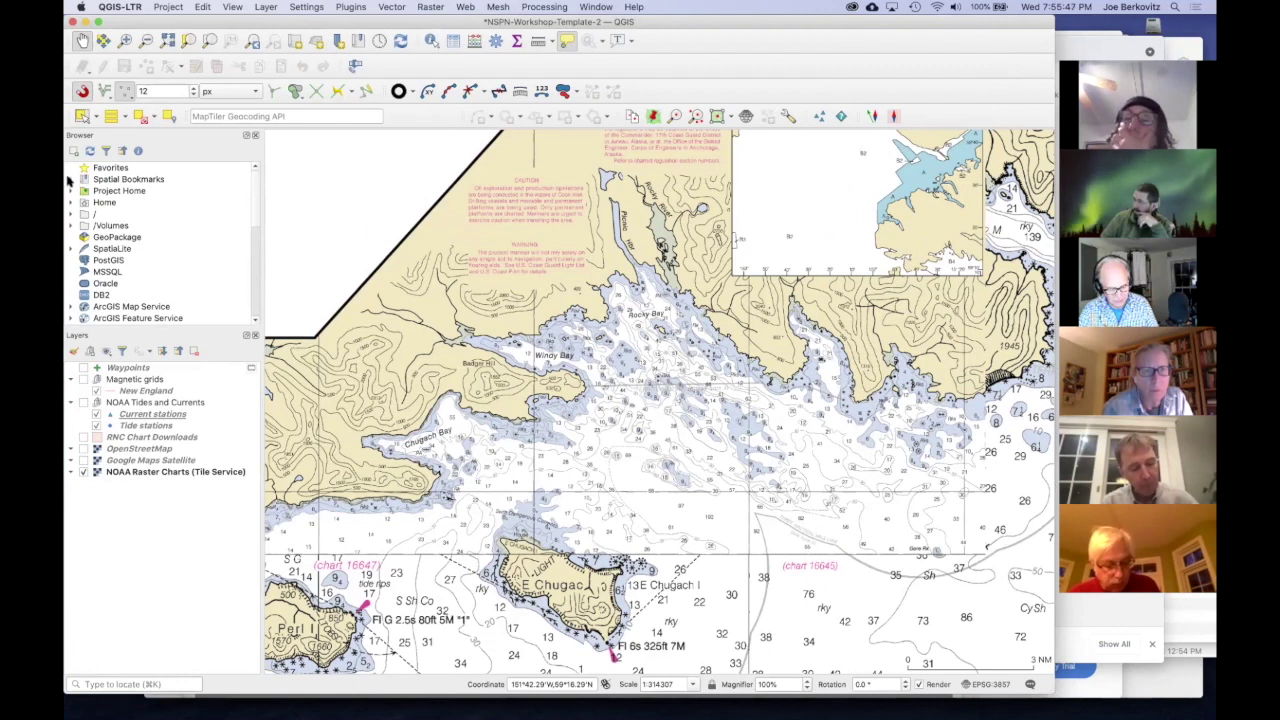
pyautogui.click(70, 179)
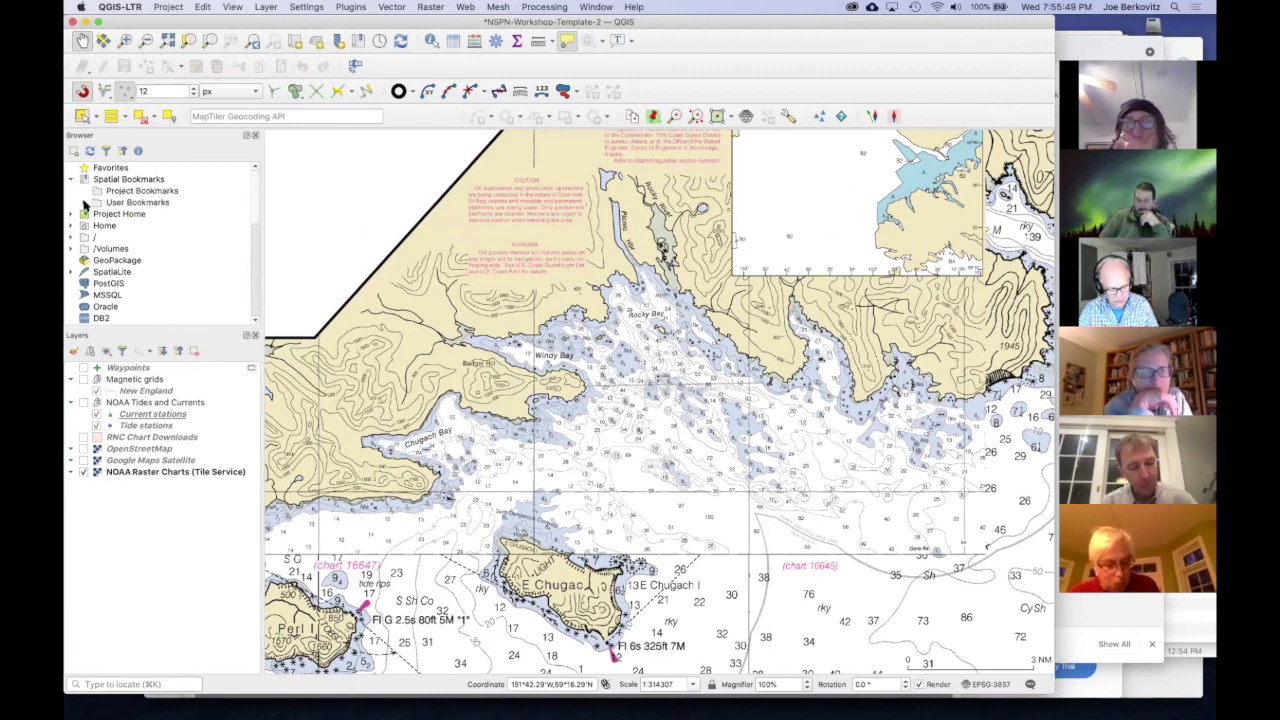
pyautogui.click(84, 203)
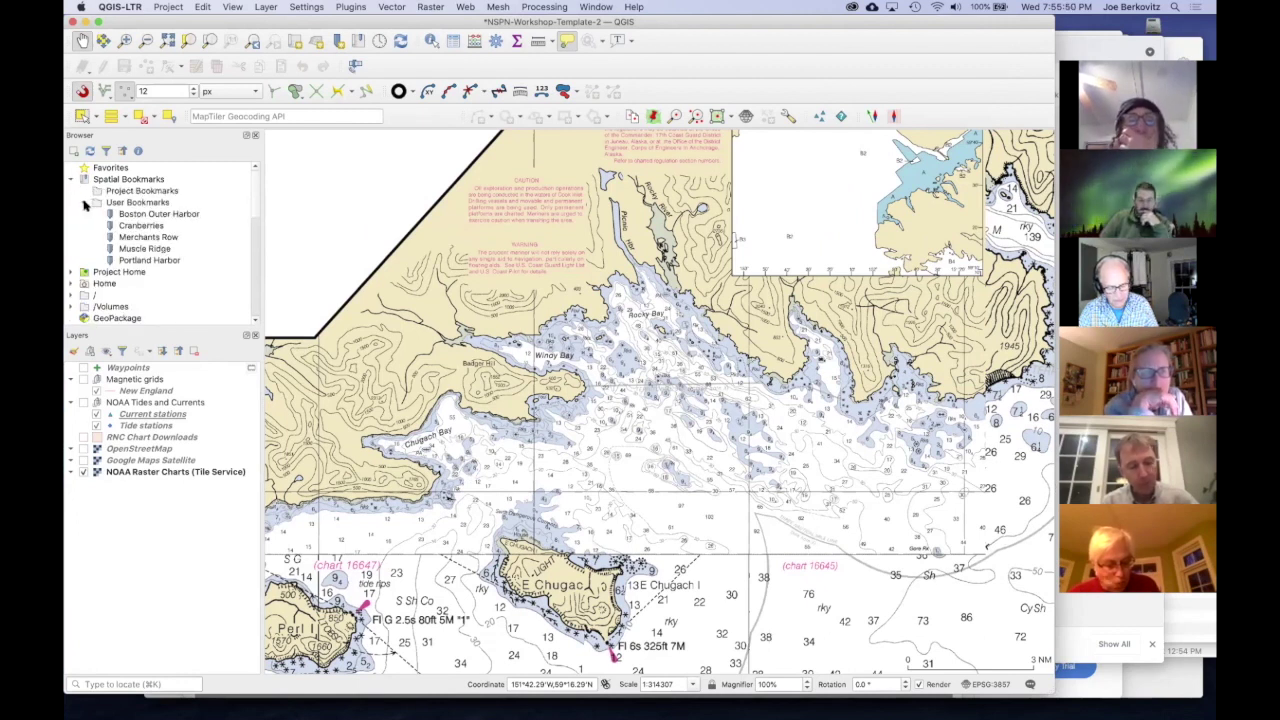
pyautogui.doubleClick(148, 215)
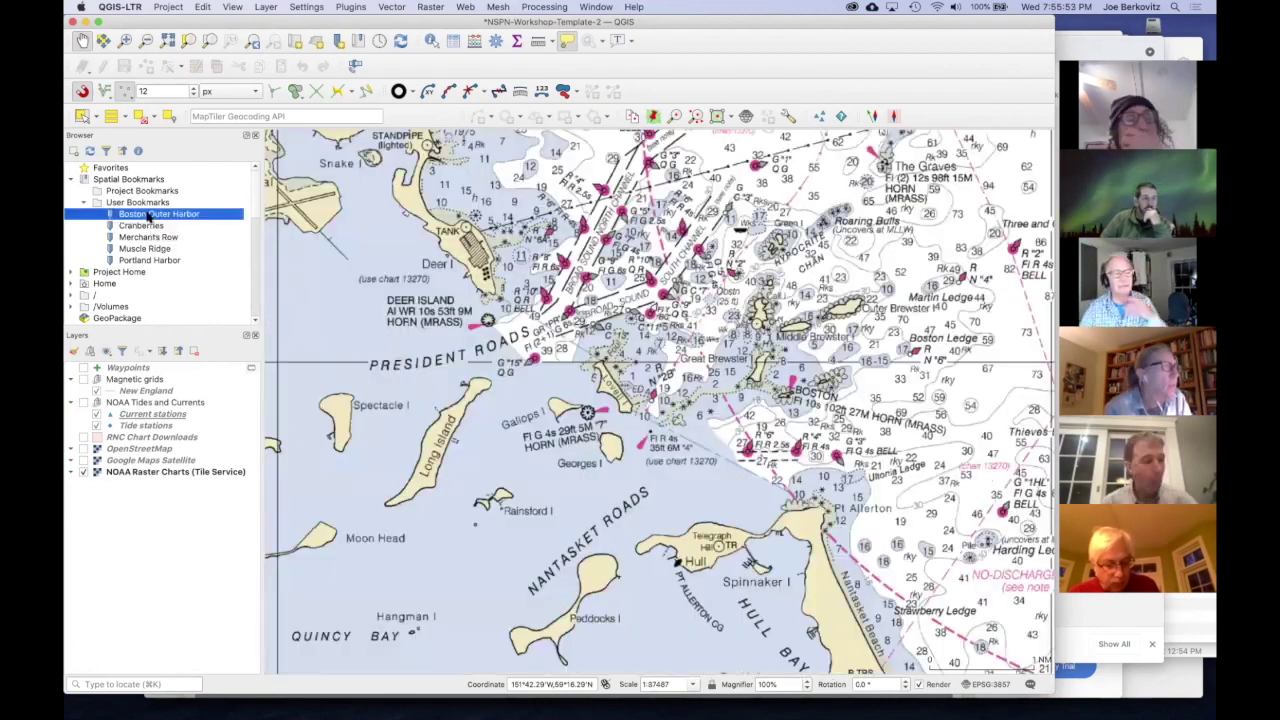
# Step: Pan and zoom the chart to about 1:91983 over Deer Island and President Roads
pyautogui.scroll(-1, 490, 290)
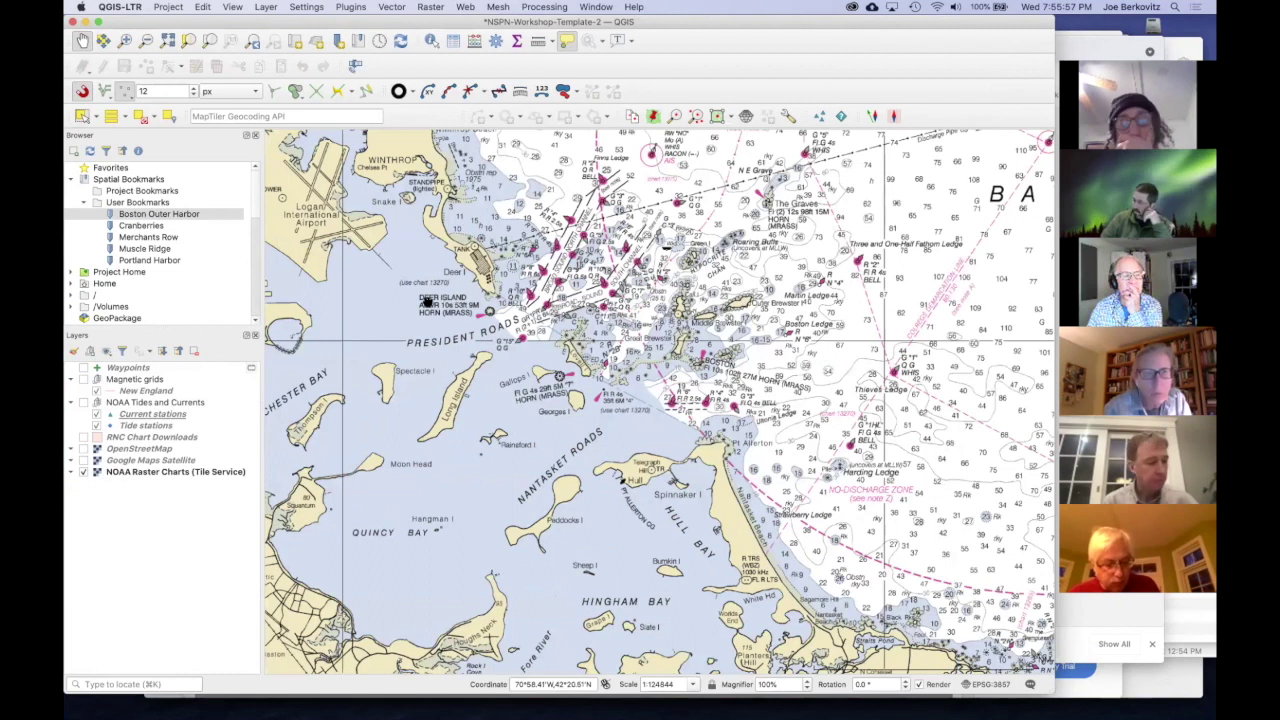
pyautogui.moveTo(428, 300); pyautogui.dragTo(524, 333)
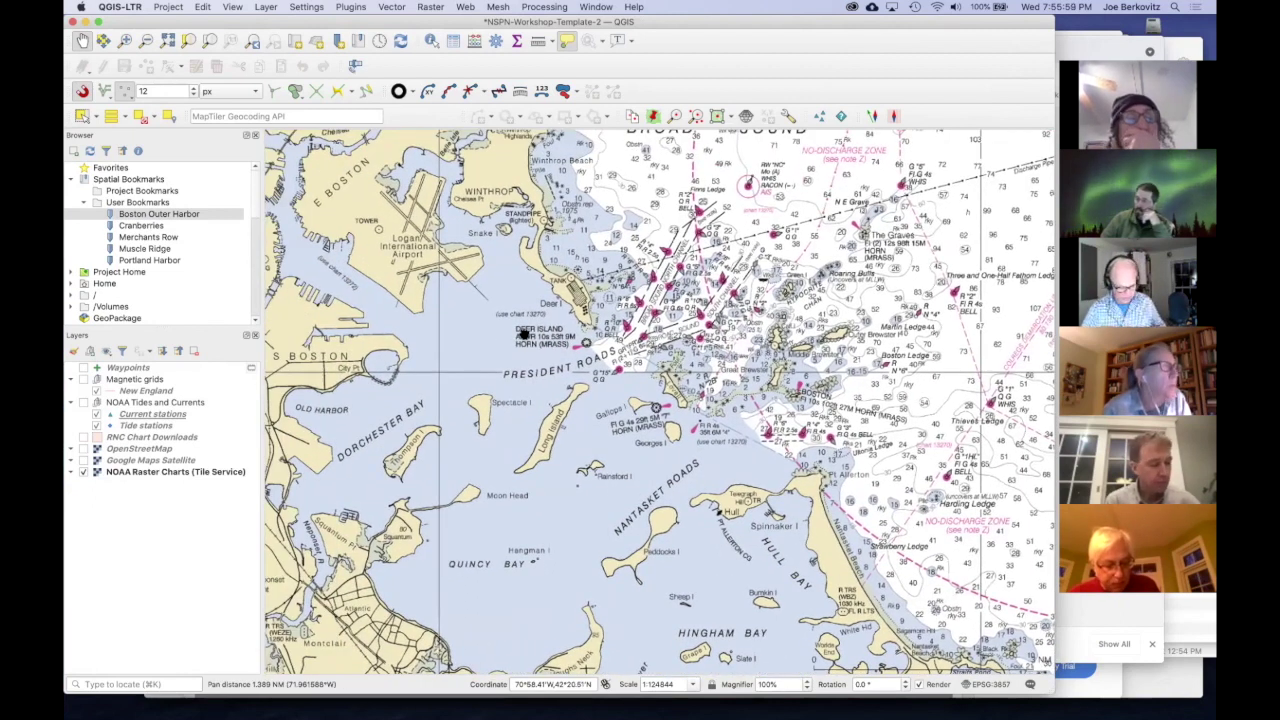
pyautogui.scroll(4, 522, 335)
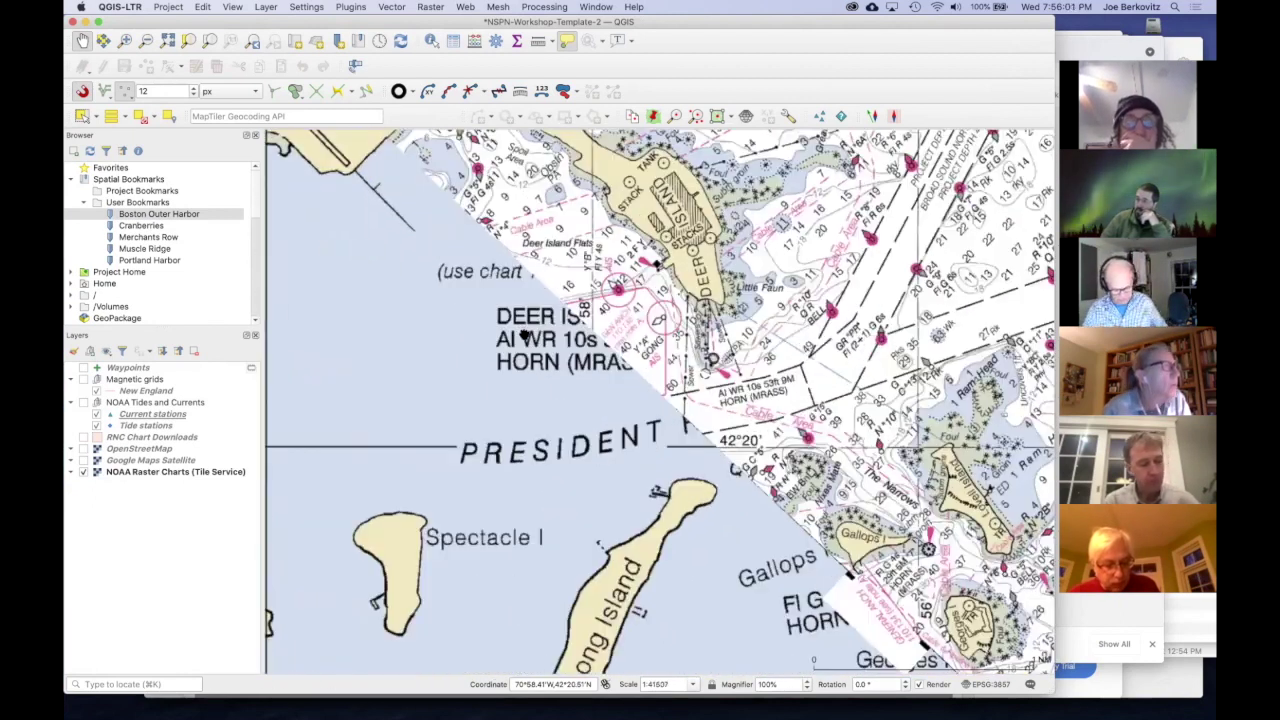
pyautogui.scroll(1, 522, 335)
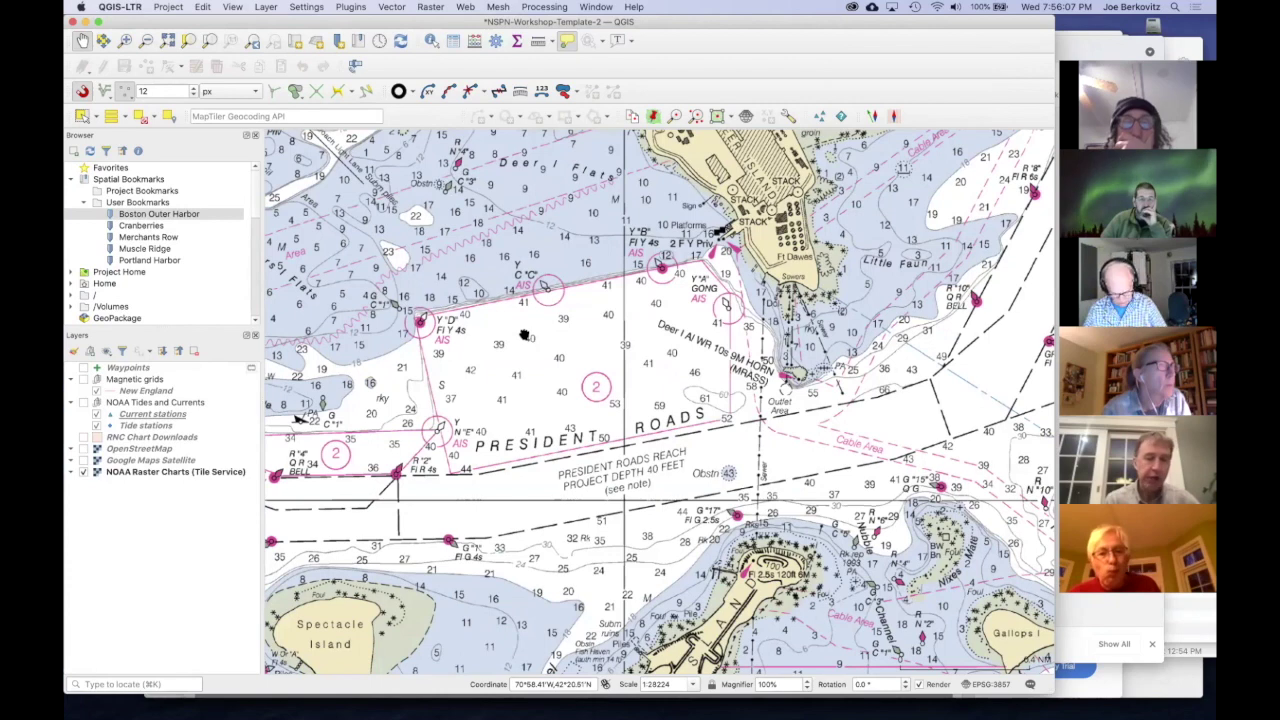
pyautogui.scroll(2, 522, 335)
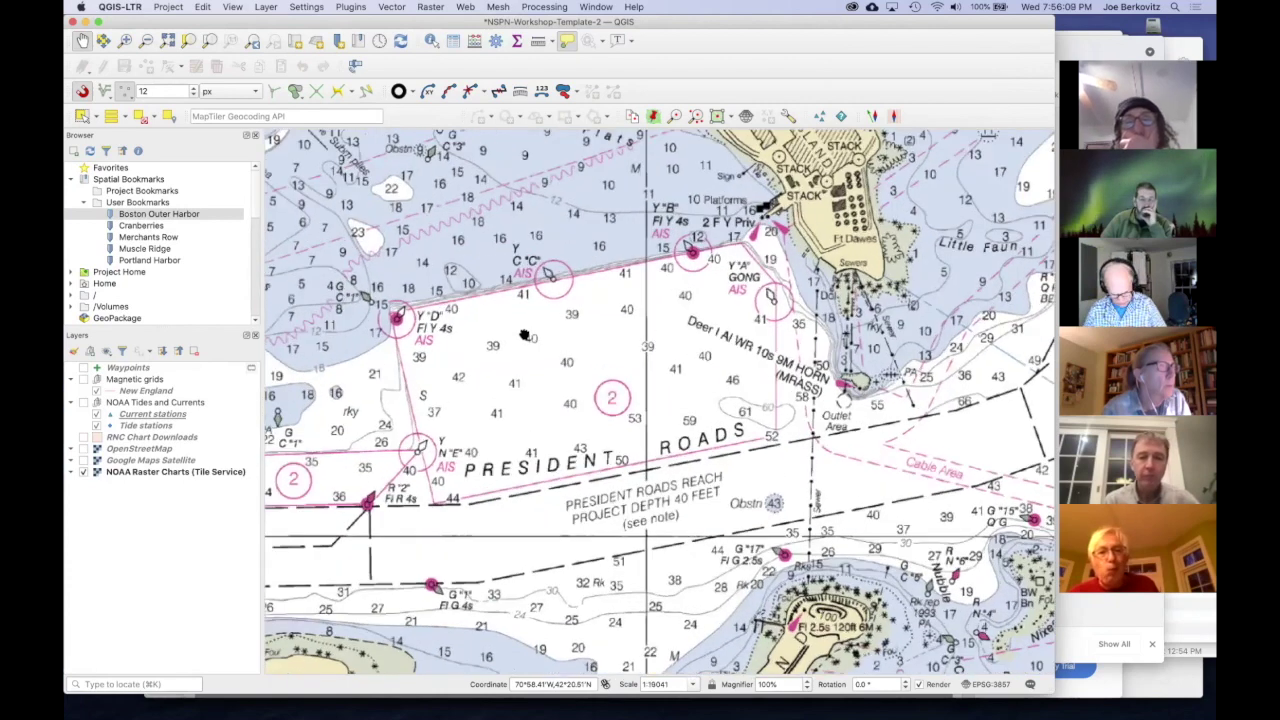
pyautogui.scroll(-3, 522, 335)
pyautogui.scroll(-3, 522, 335)
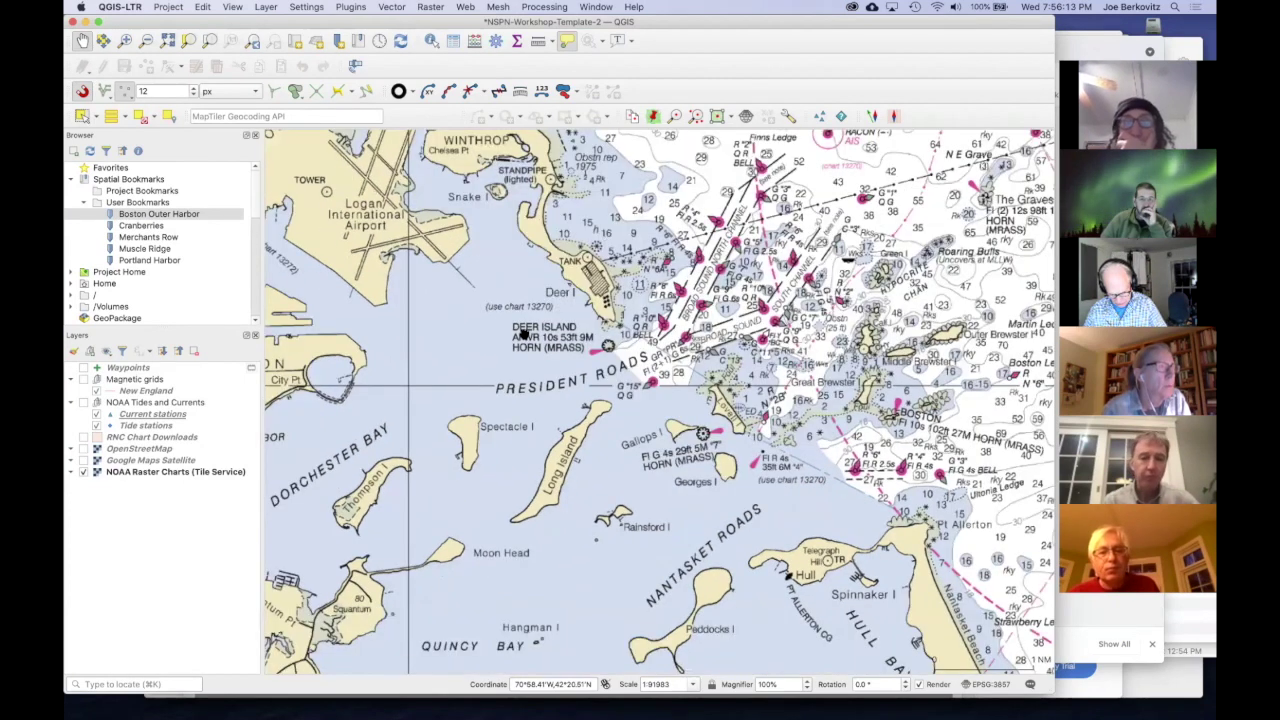
pyautogui.moveTo(564, 288); pyautogui.dragTo(564, 330)
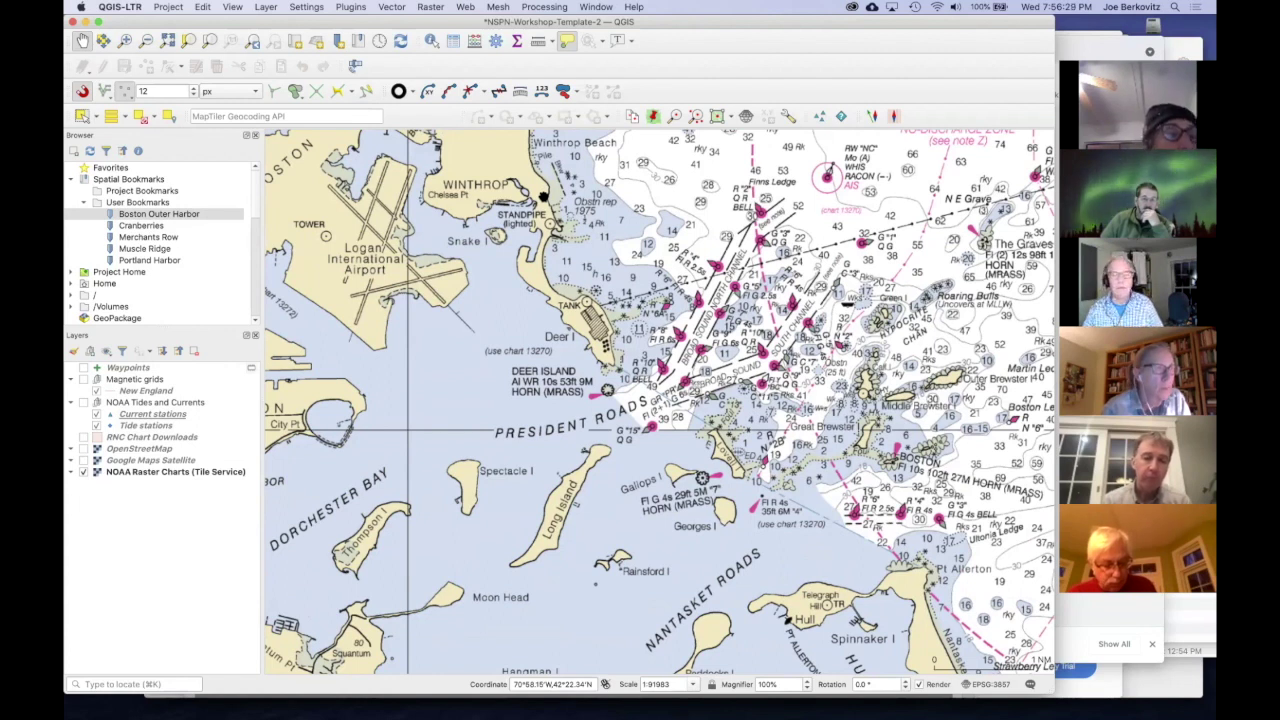
# Step: Pan the chart north past Lynn and Nahant to center Salem Sound
pyautogui.moveTo(543, 196); pyautogui.dragTo(528, 514)
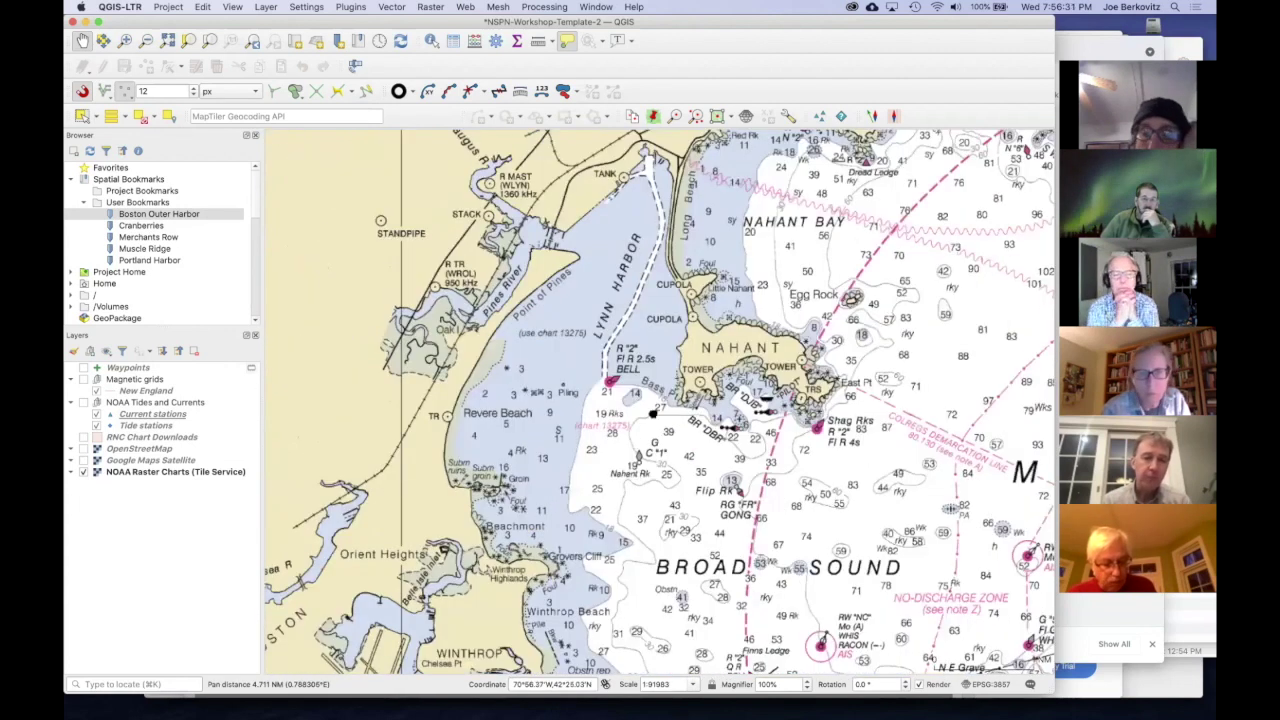
pyautogui.moveTo(677, 146); pyautogui.dragTo(488, 543)
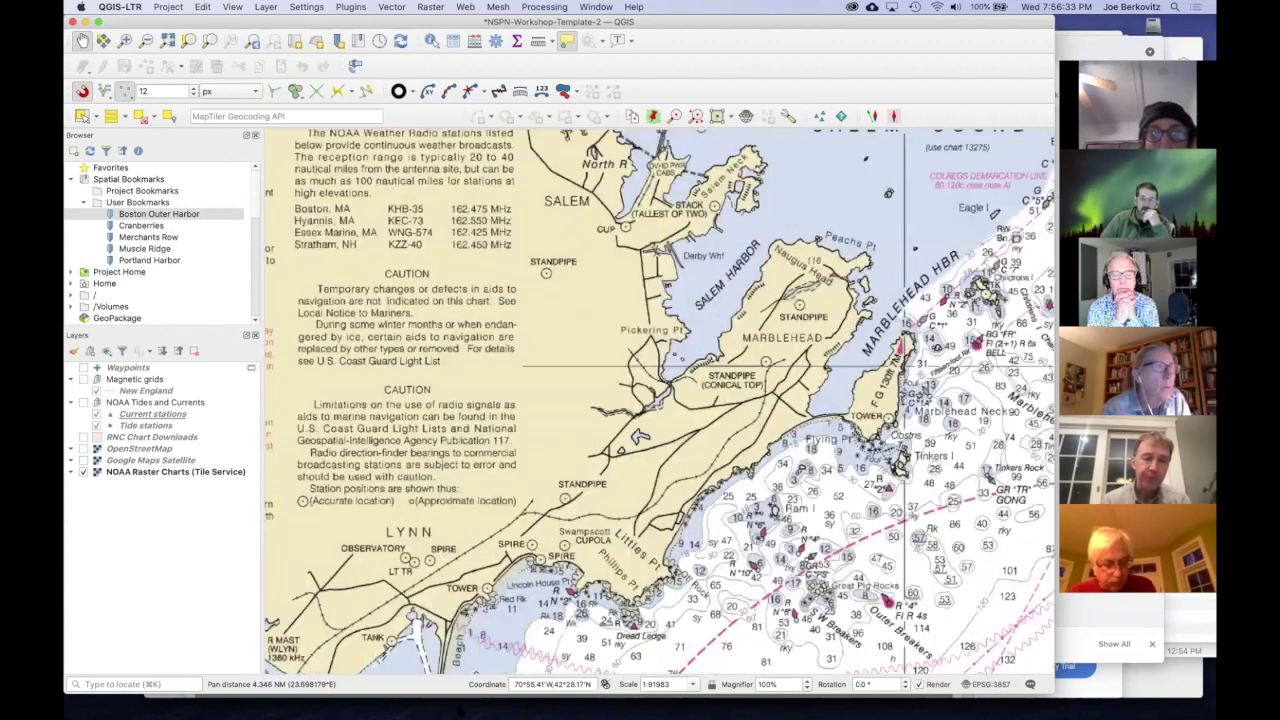
pyautogui.moveTo(763, 238); pyautogui.dragTo(502, 462)
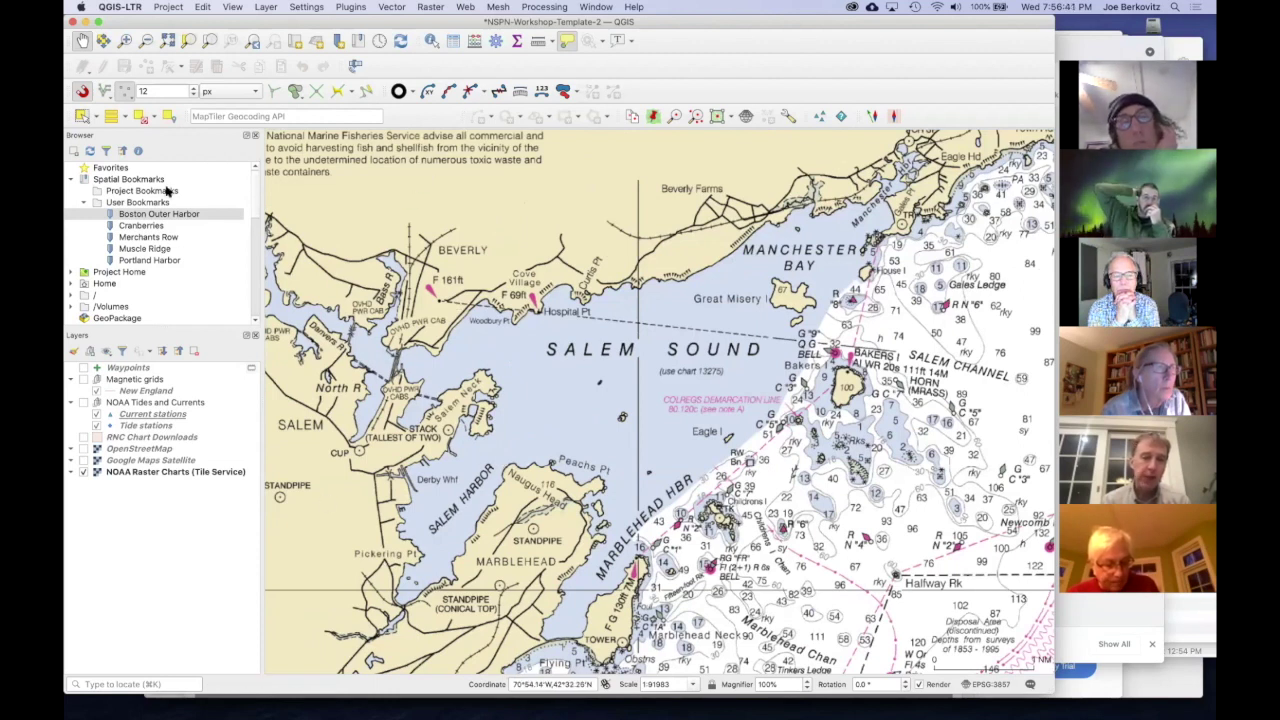
# Step: Open the 11x17 600dpi Landscape 1:25000 layout and fit Map 1 to the main canvas extent
pyautogui.click(168, 8)
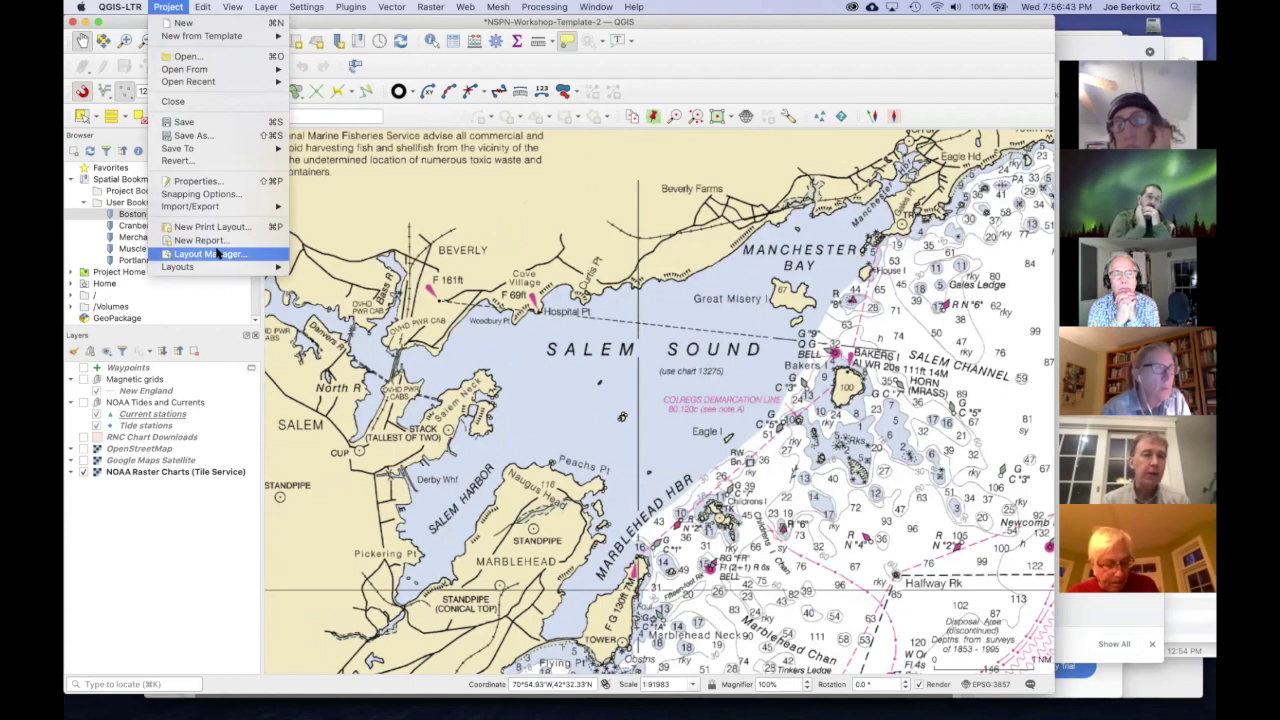
pyautogui.moveTo(217, 268)
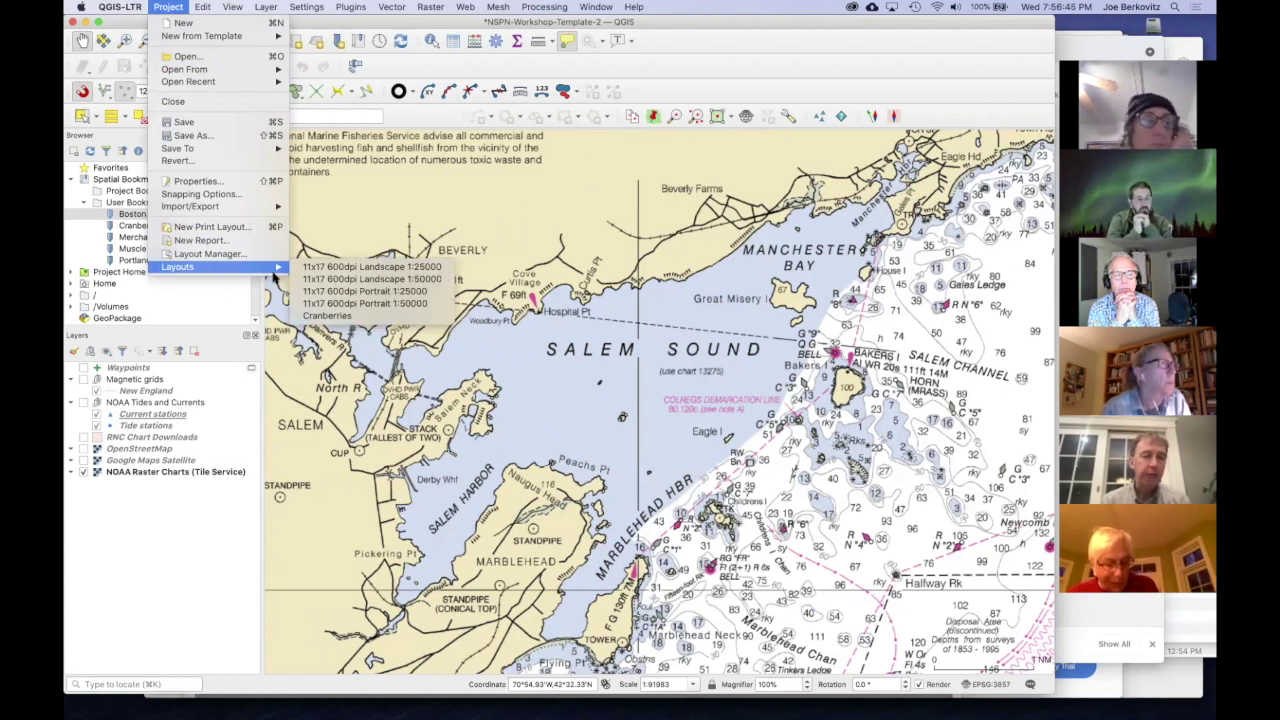
pyautogui.click(340, 273)
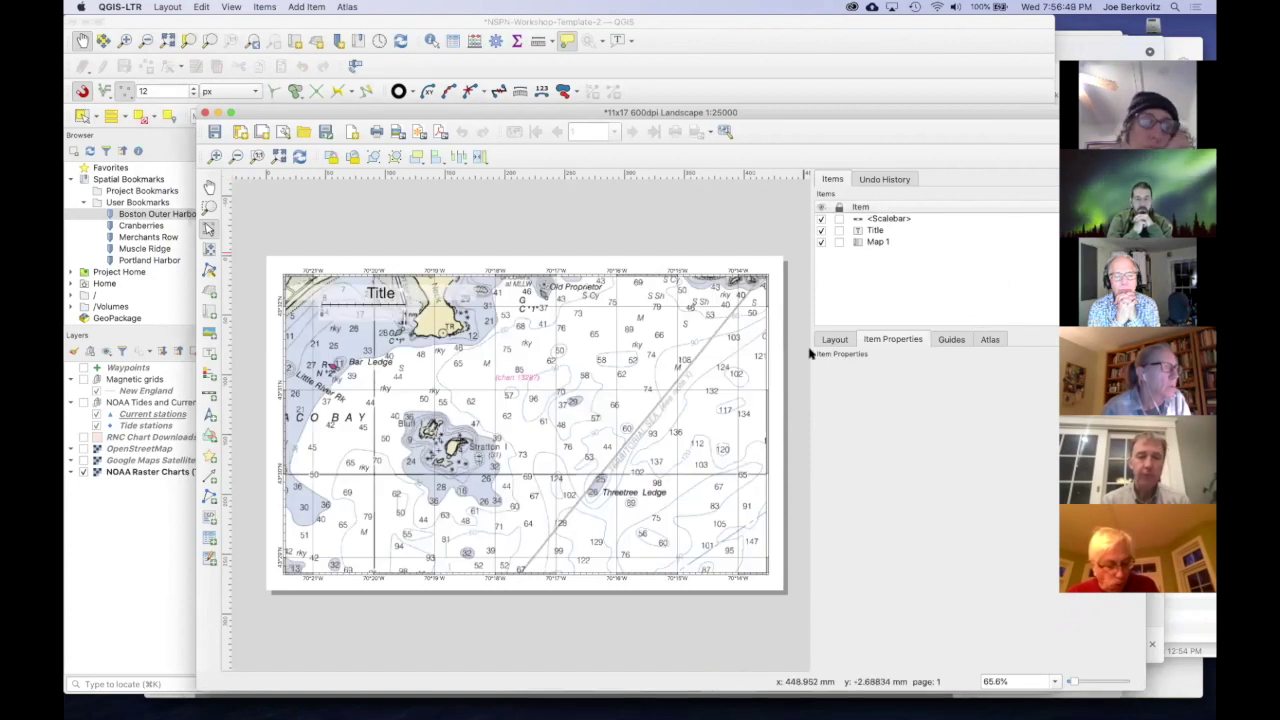
pyautogui.click(635, 347)
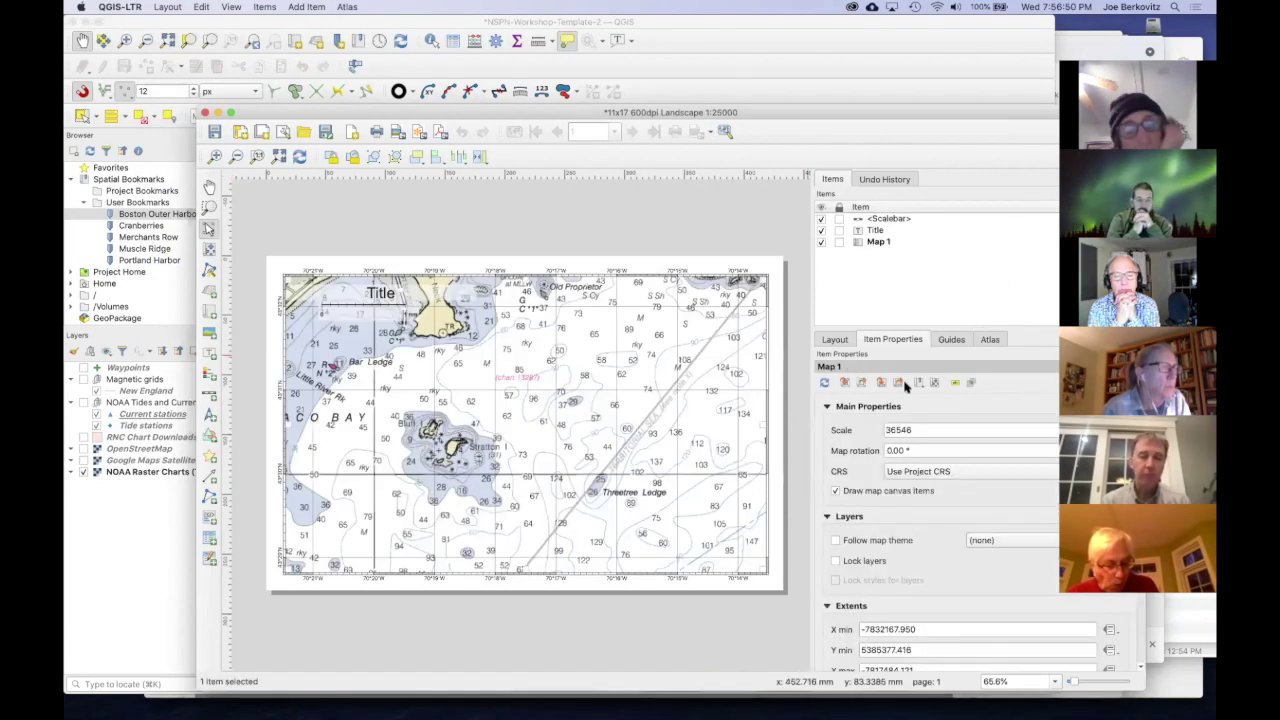
pyautogui.click(844, 383)
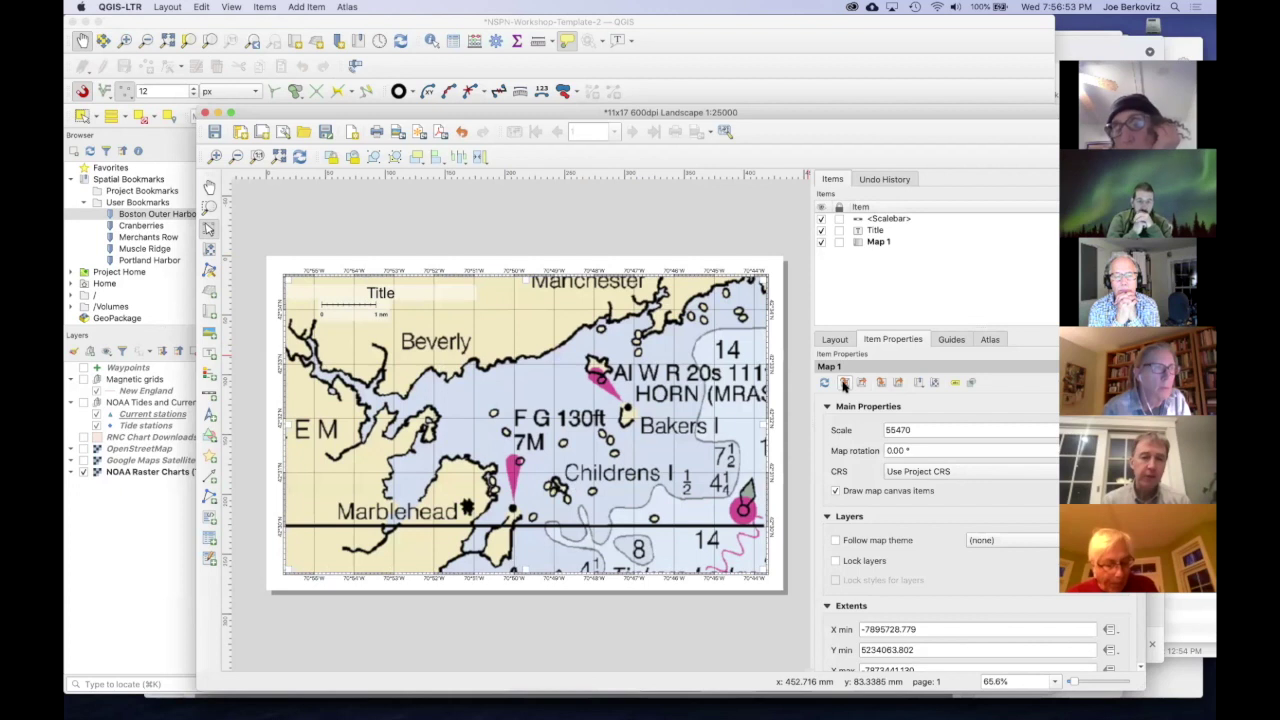
# Step: Close the extra portrait layout and export the landscape layout as SalemSound.pdf
pyautogui.click(440, 132)
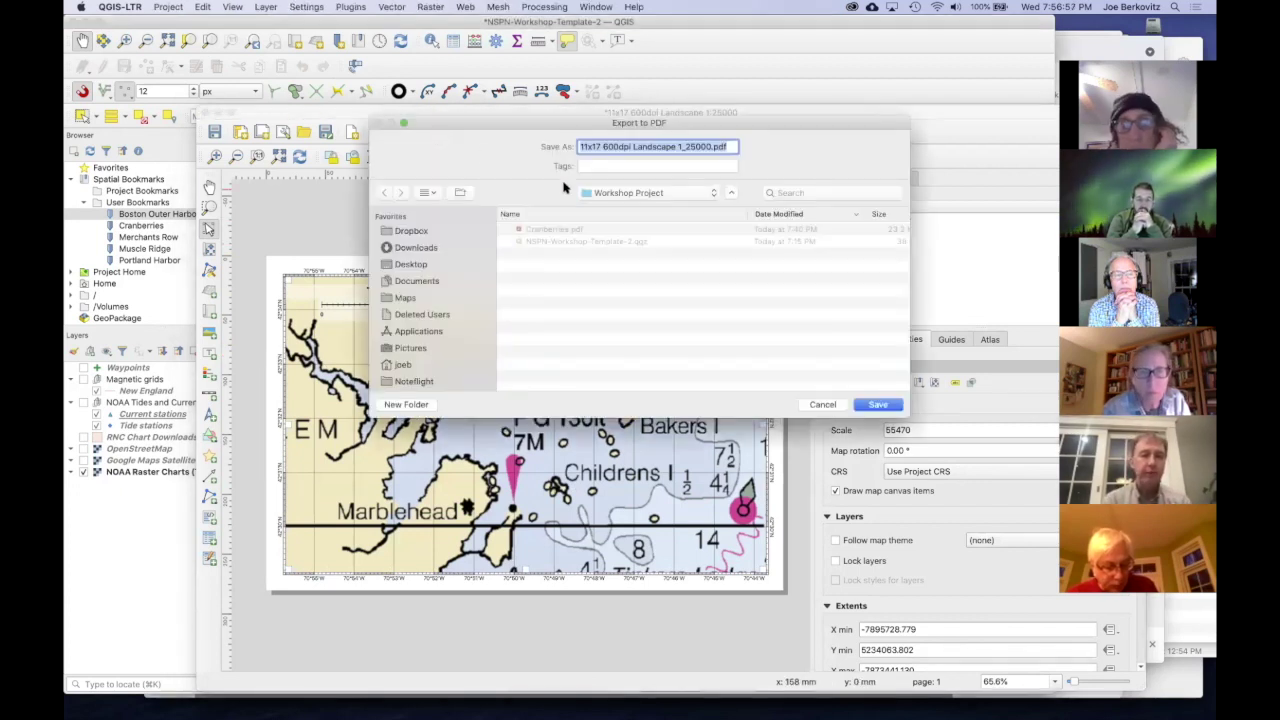
pyautogui.press('Return')
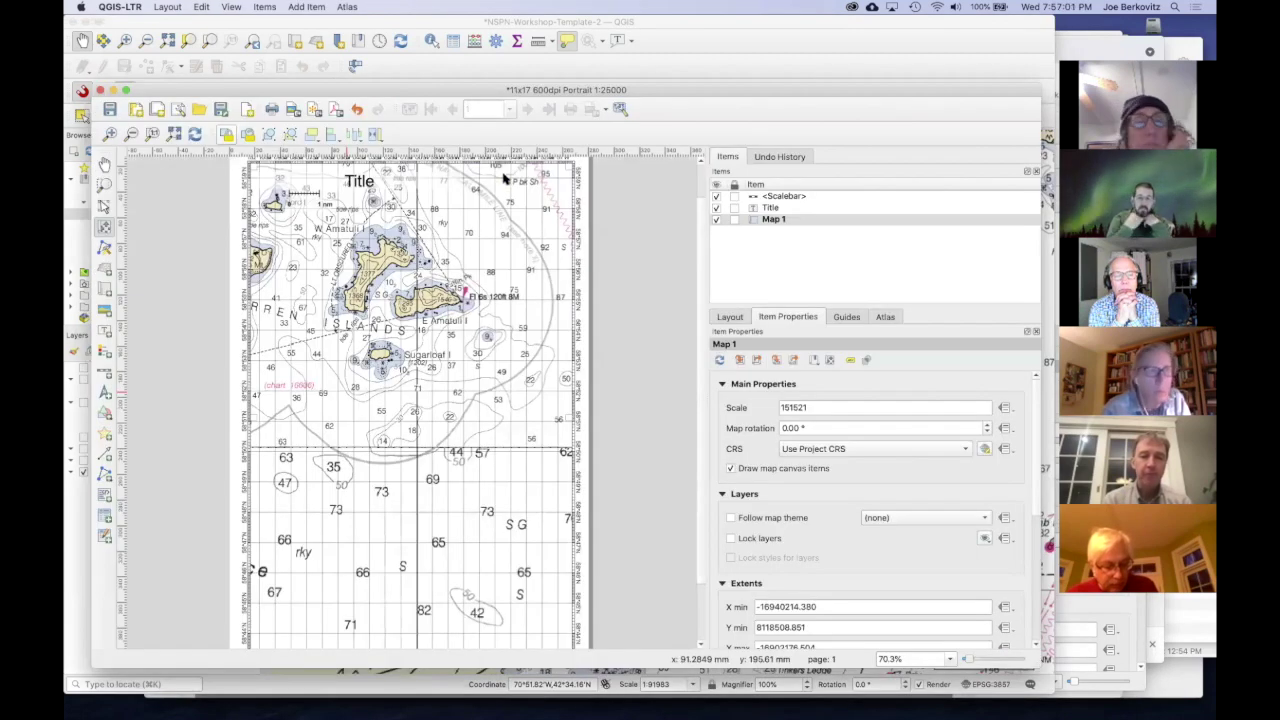
pyautogui.click(100, 90)
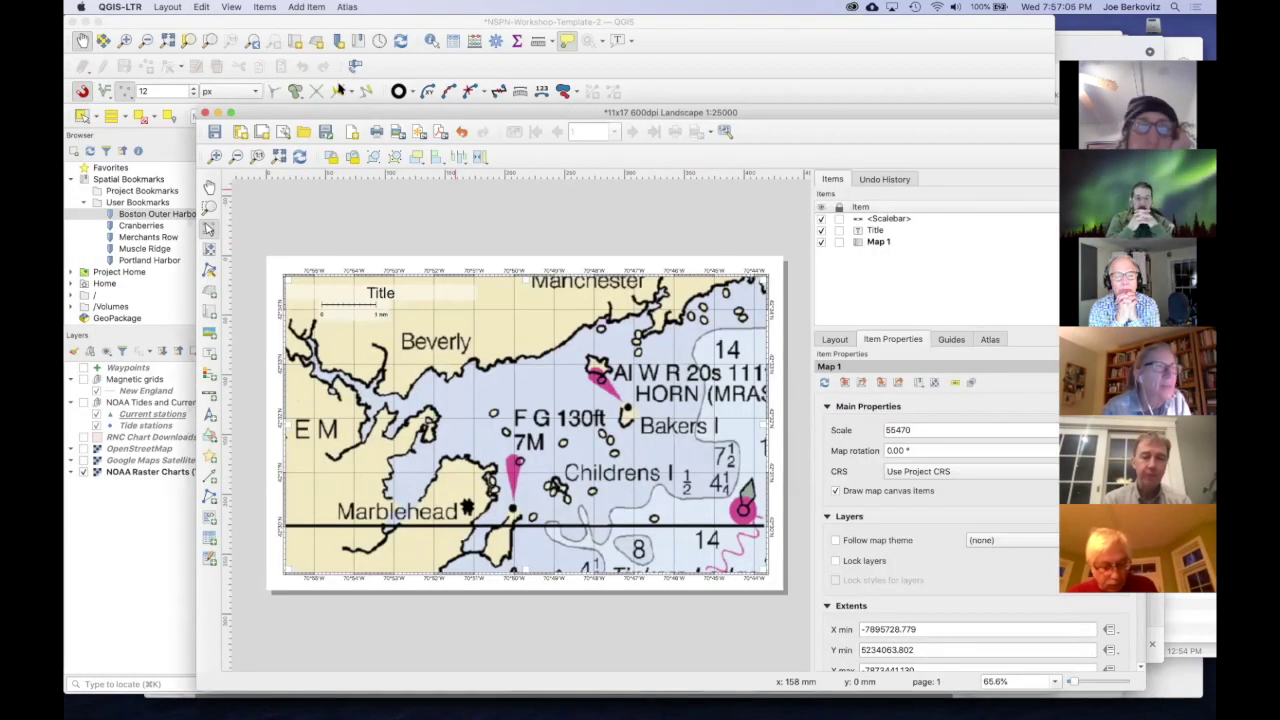
pyautogui.moveTo(340, 115); pyautogui.dragTo(226, 83)
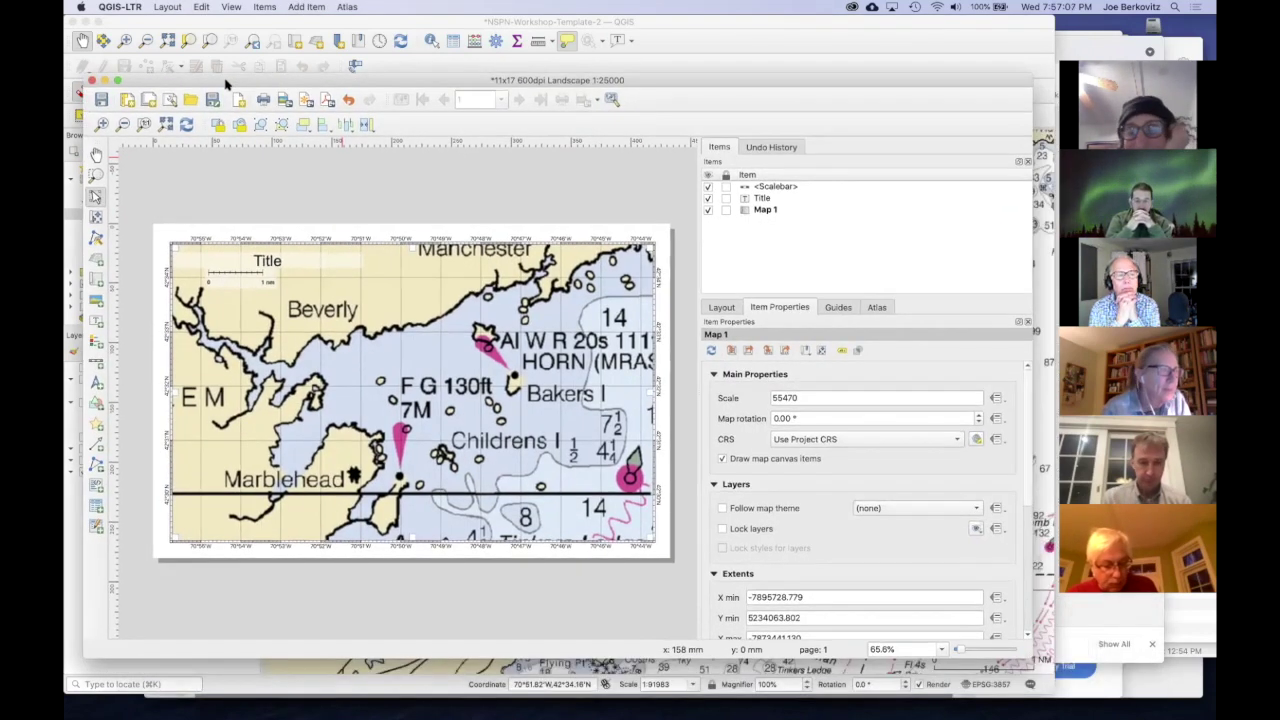
pyautogui.click(327, 100)
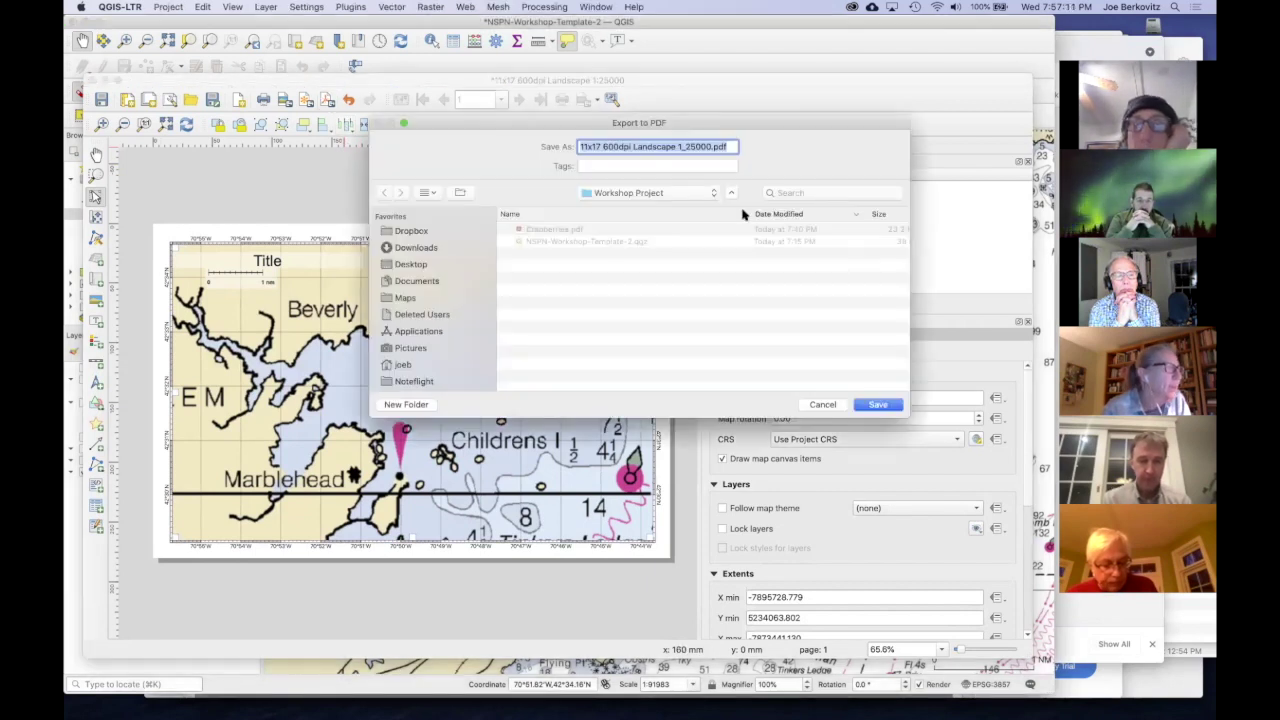
pyautogui.write('SalemSound')
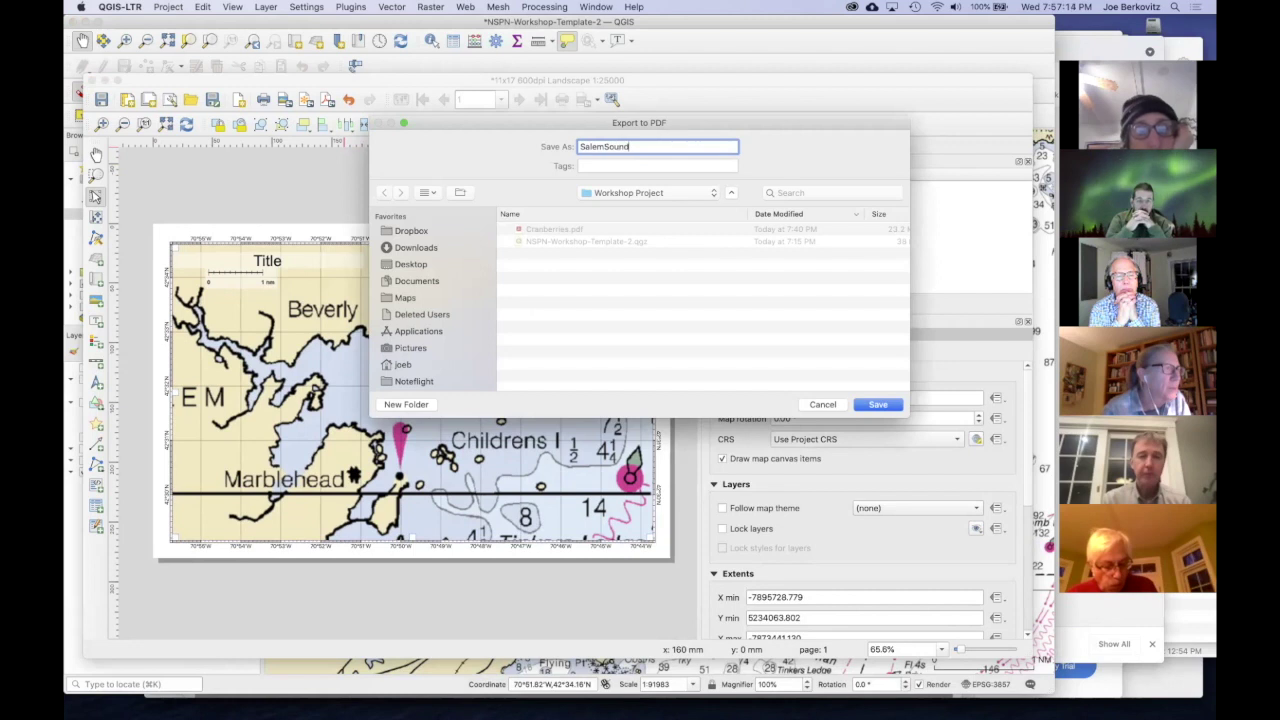
pyautogui.press('Return')
pyautogui.press('Return')
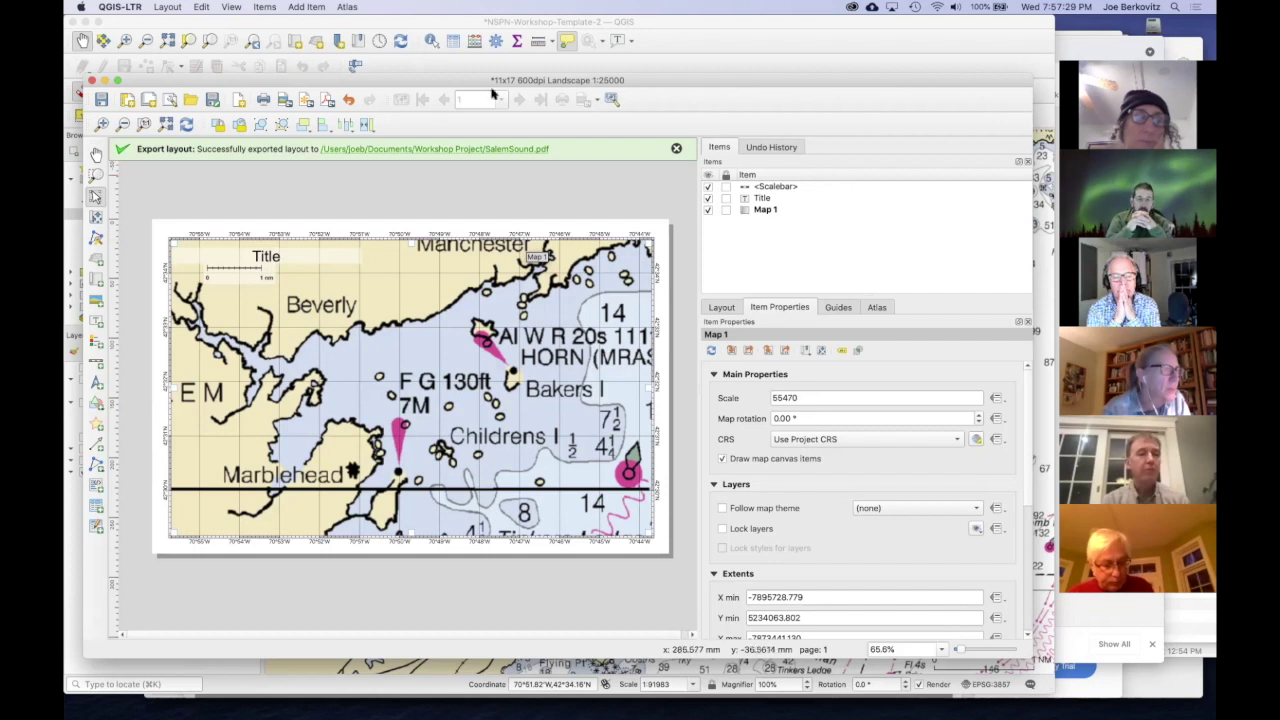
# Step: Open the exported SalemSound.pdf in Acrobat Reader from the export message's folder link
pyautogui.click(467, 150)
pyautogui.doubleClick(505, 196)
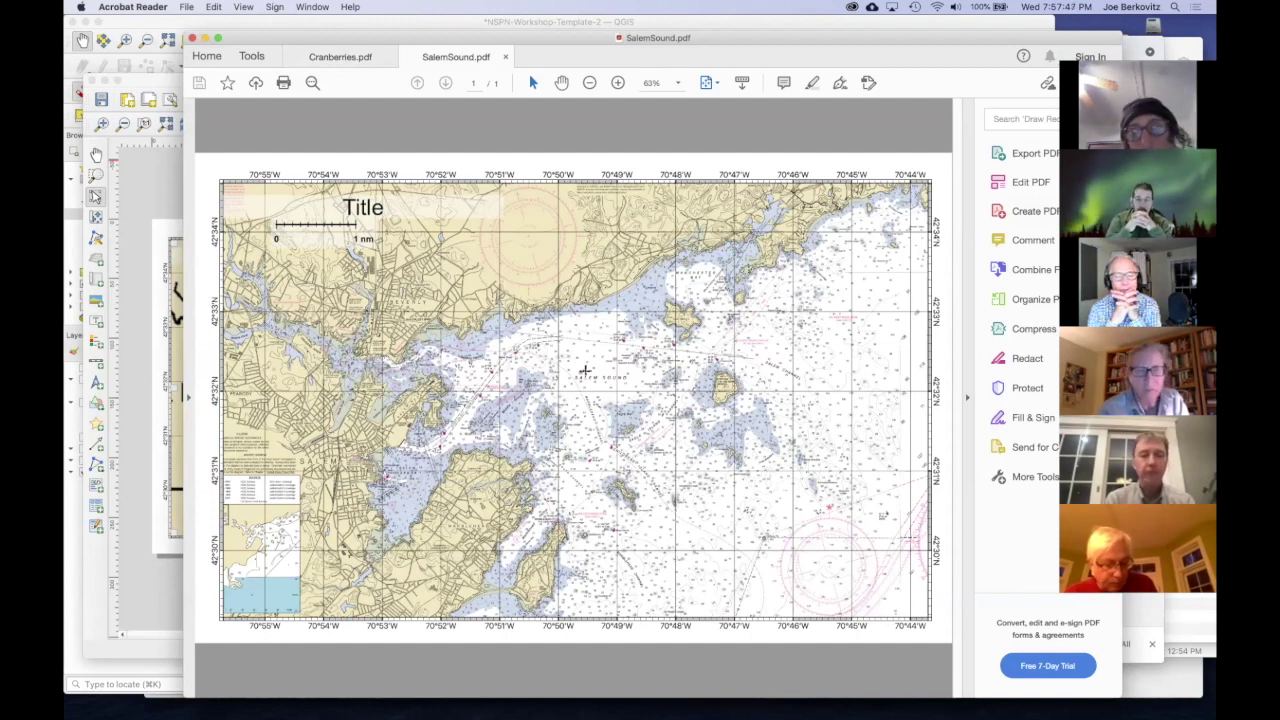
# Step: Inspect the Salem Sound PDF chart at 100% and 125% zoom, then return to QGIS
pyautogui.press('super+equal')
pyautogui.press('super+equal')
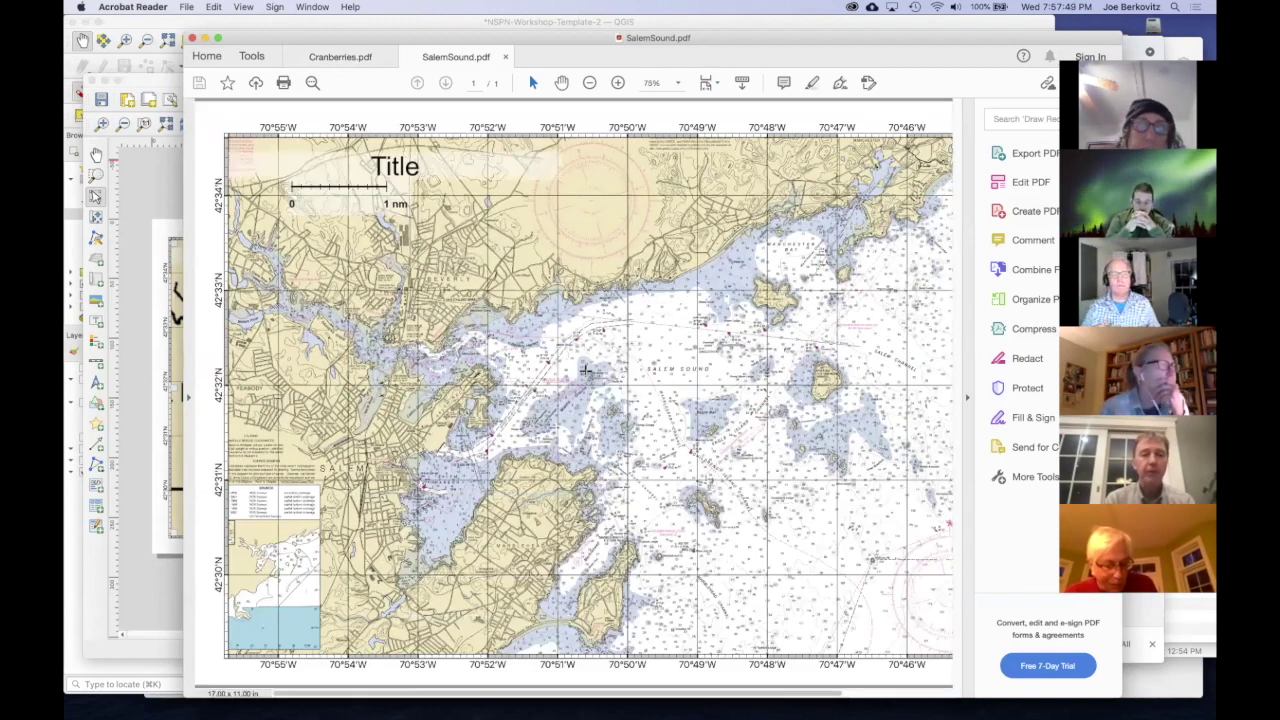
pyautogui.hscroll(5, 603, 414)
pyautogui.scroll(-2, 603, 414)
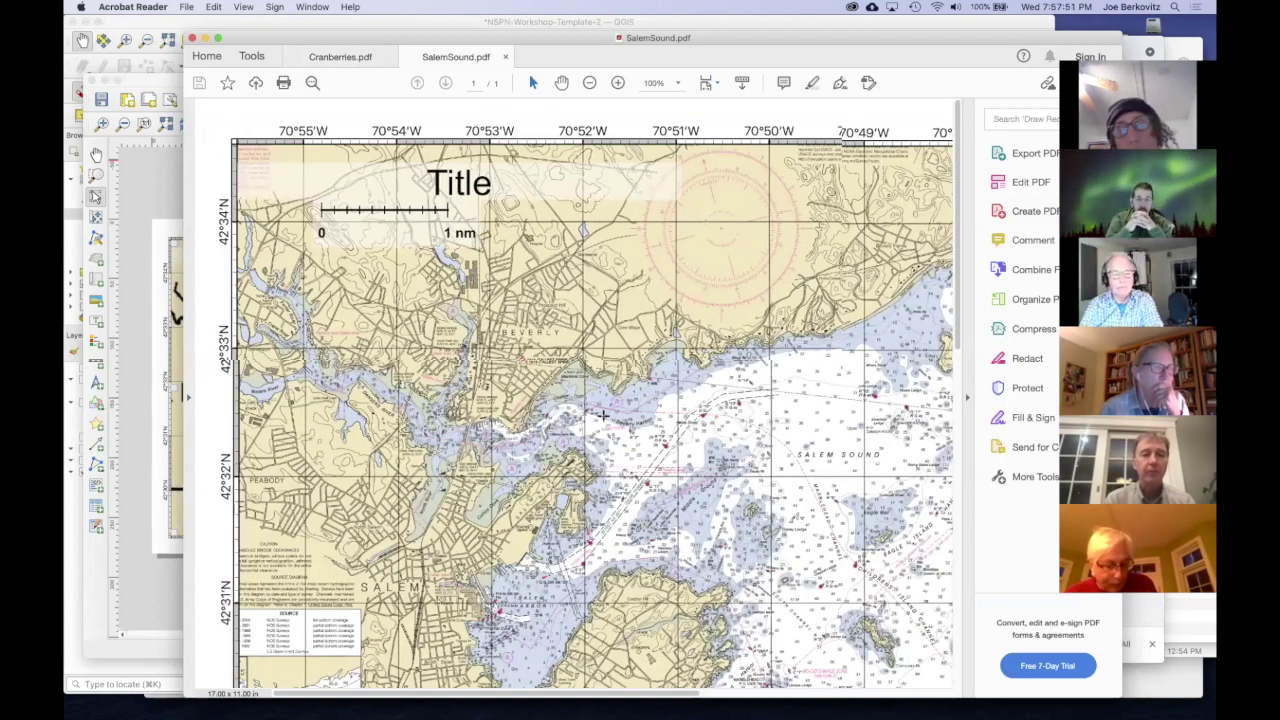
pyautogui.hscroll(7, 603, 414)
pyautogui.scroll(-2, 603, 414)
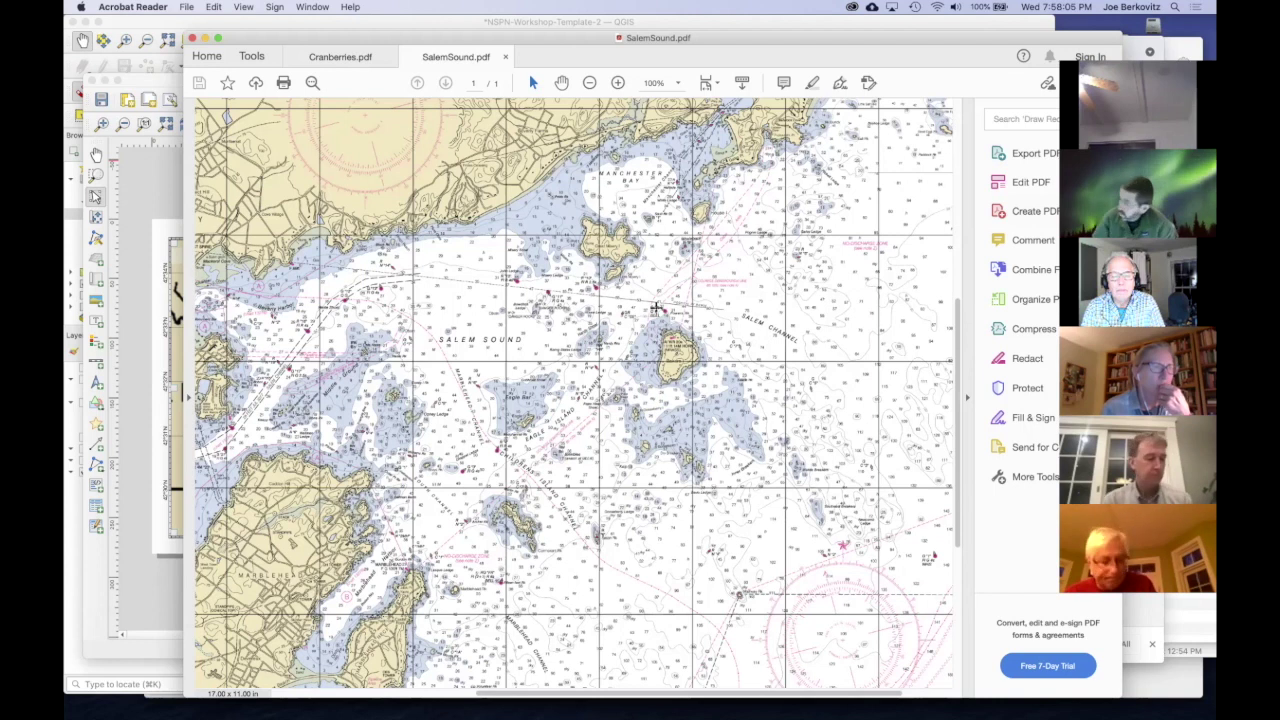
pyautogui.hscroll(3, 656, 308)
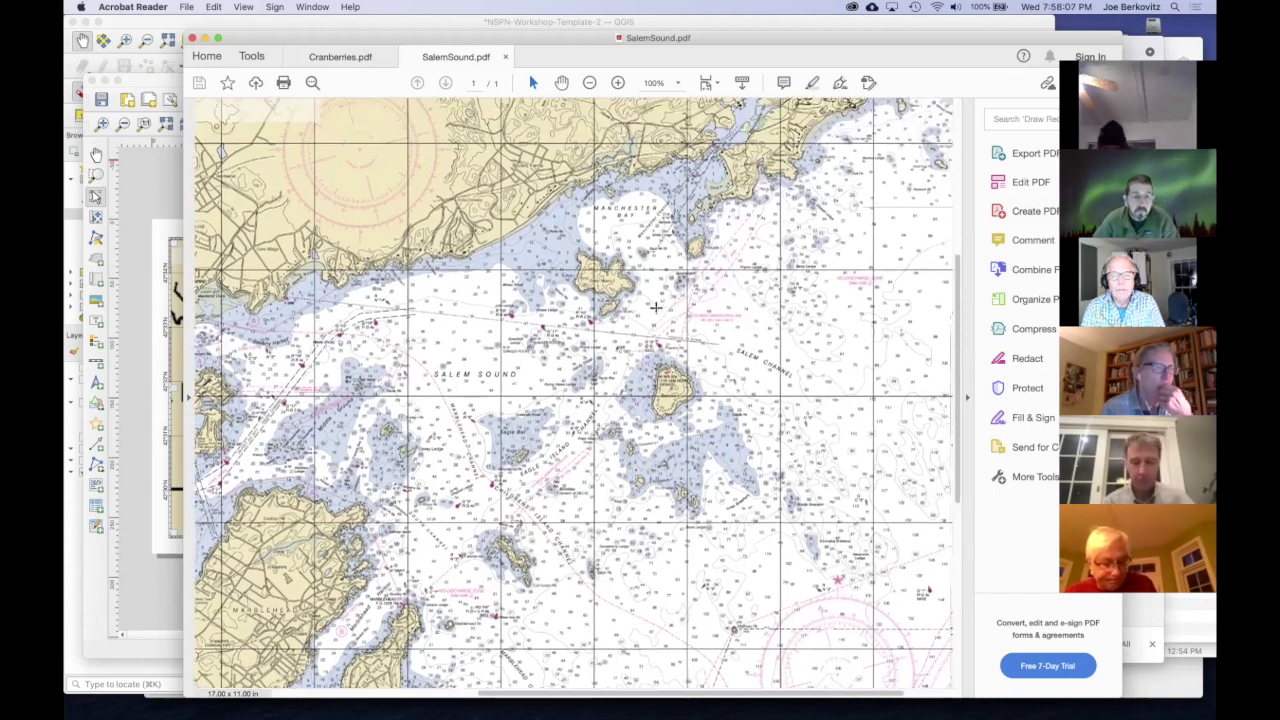
pyautogui.press('super+equal')
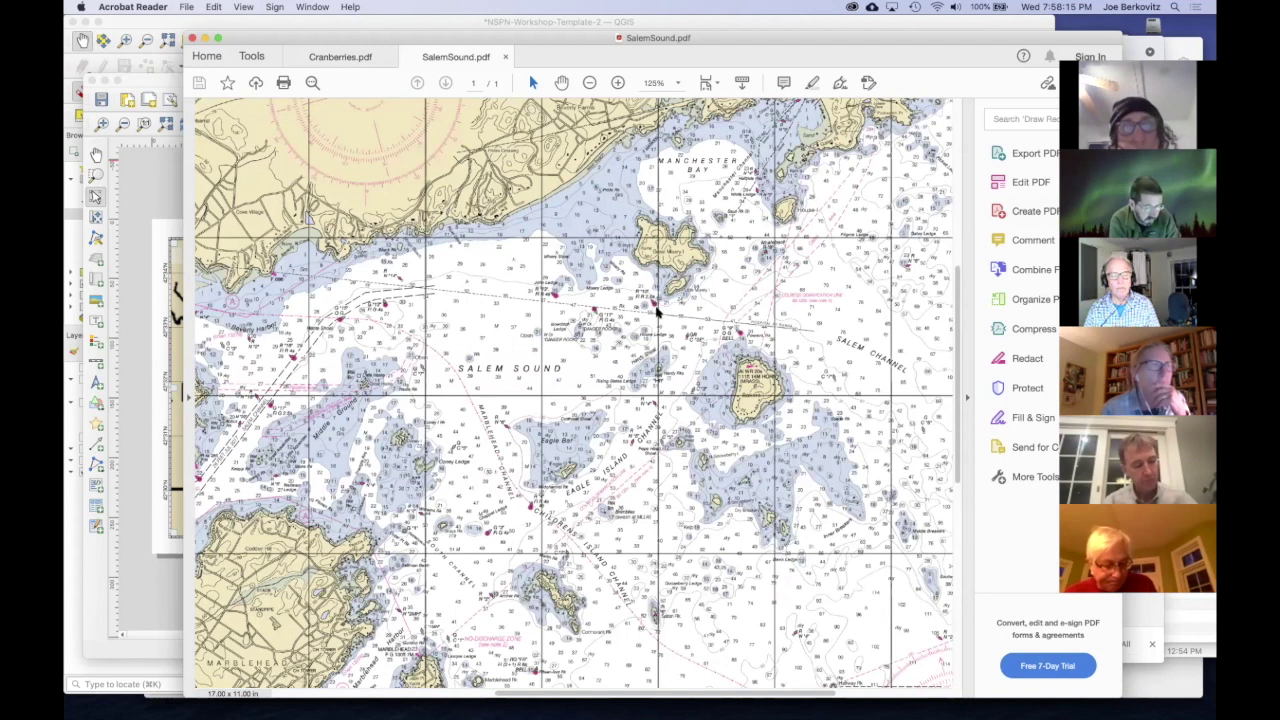
pyautogui.press('super+Tab')
pyautogui.press('super+Tab')
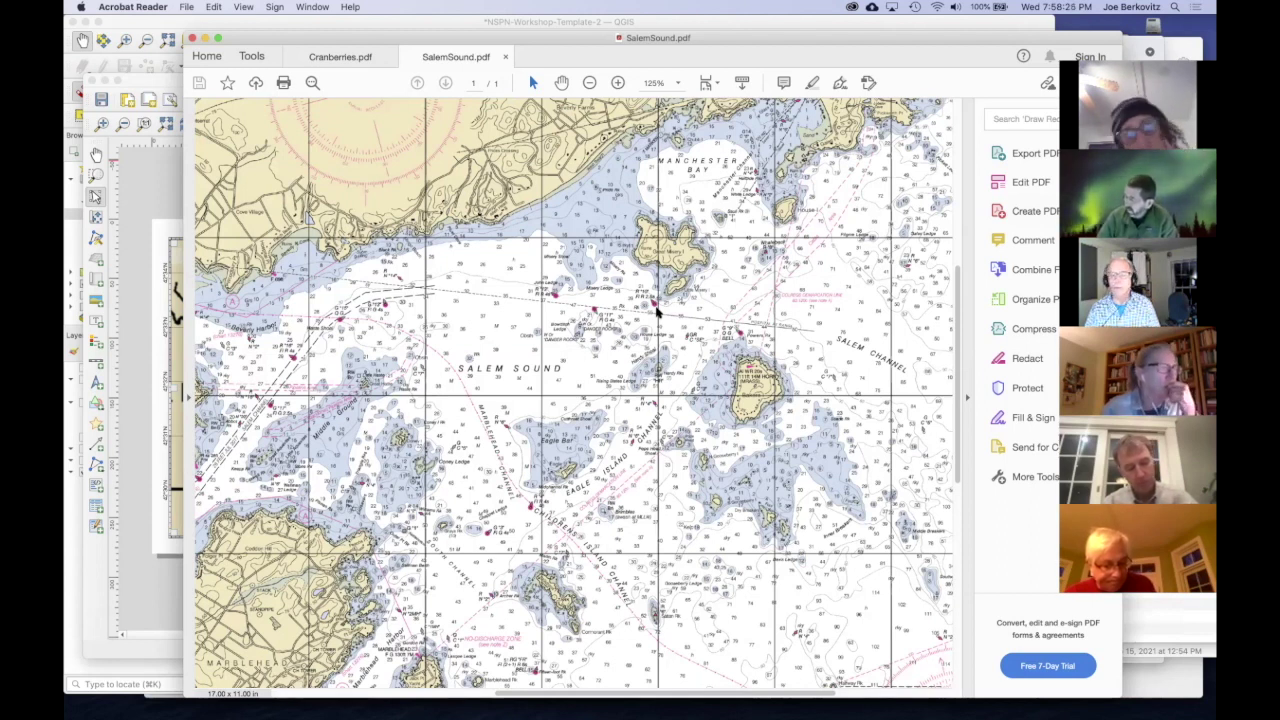
pyautogui.click(152, 178)
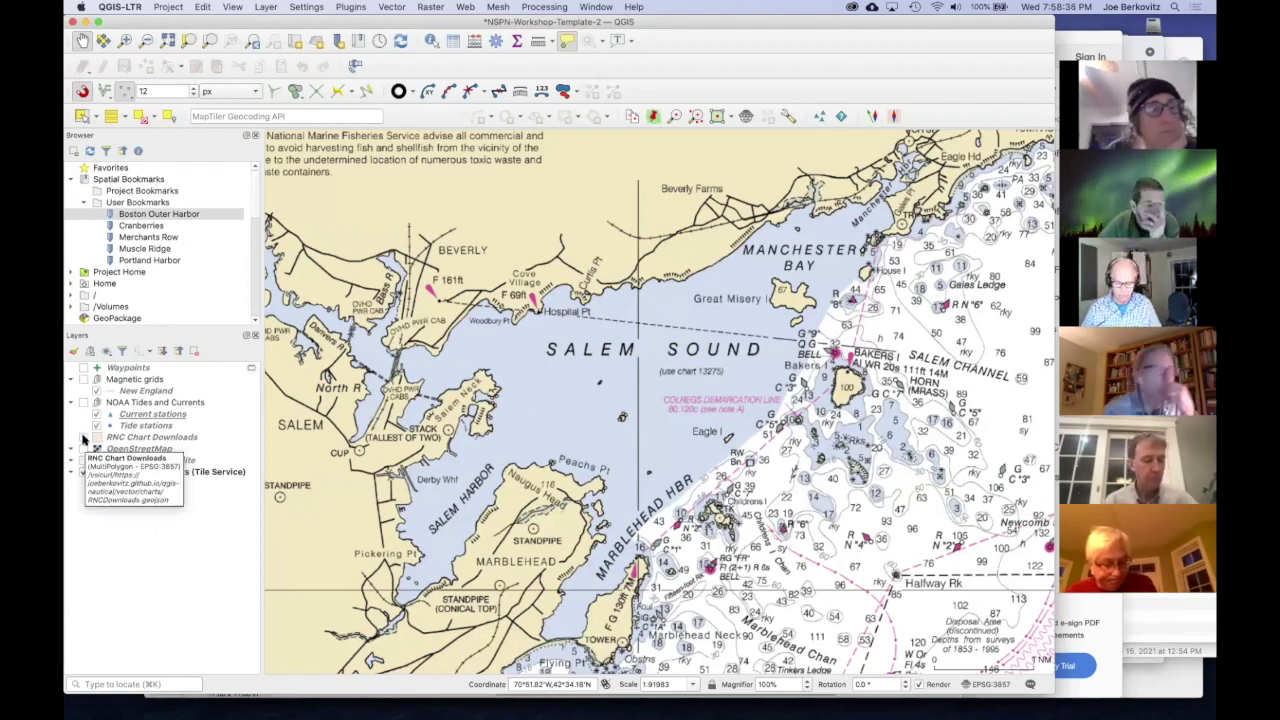
# Step: Show the RNC Chart Downloads and OpenStreetMap layers and hide NOAA Raster Charts
pyautogui.click(84, 438)
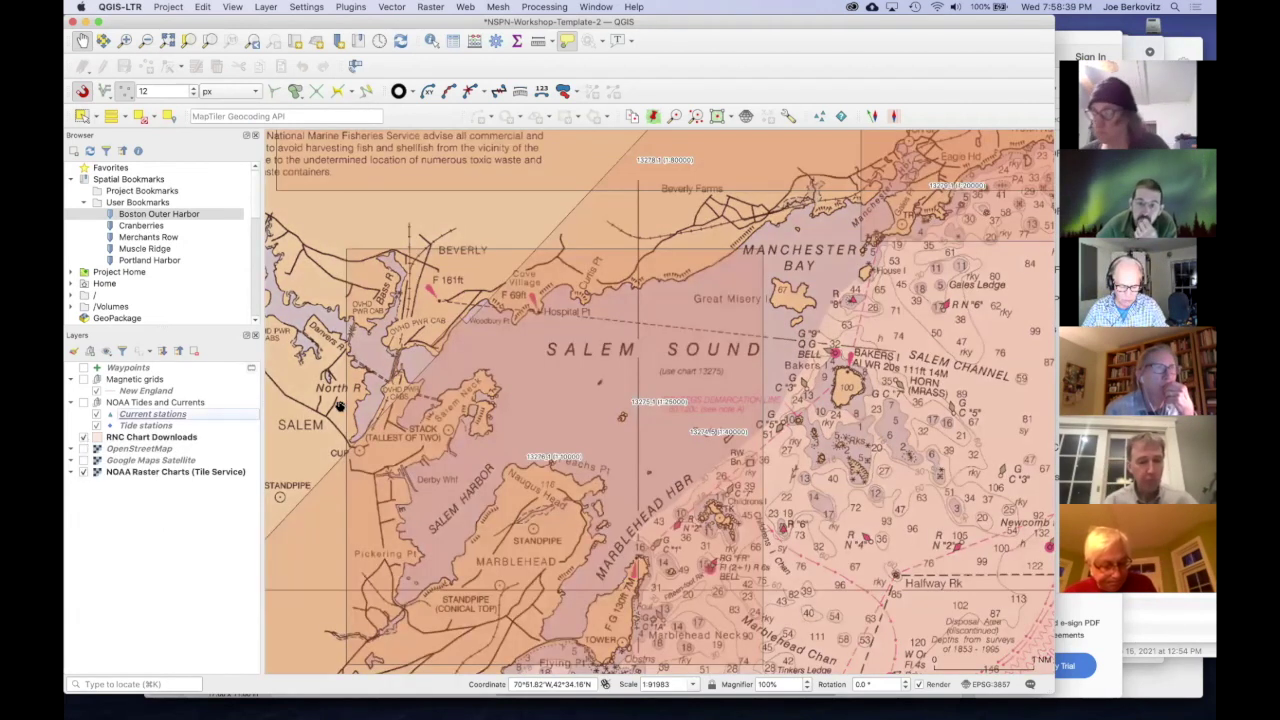
pyautogui.click(83, 472)
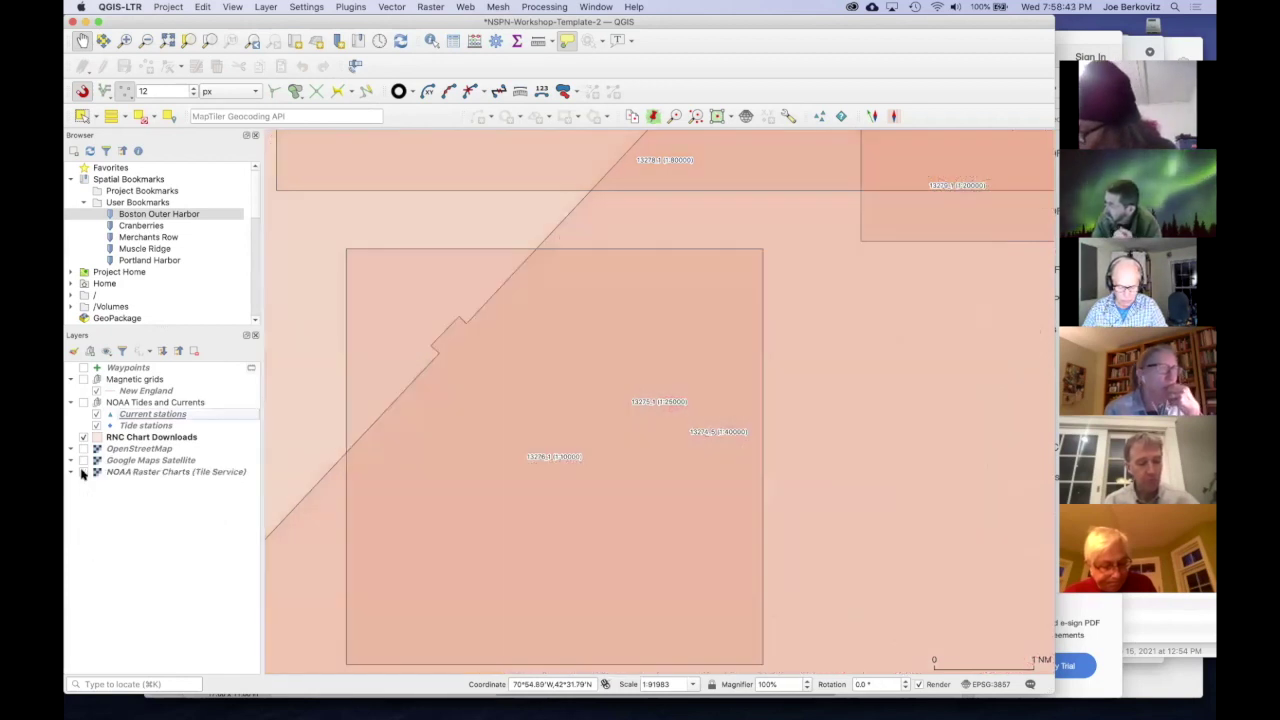
pyautogui.click(83, 449)
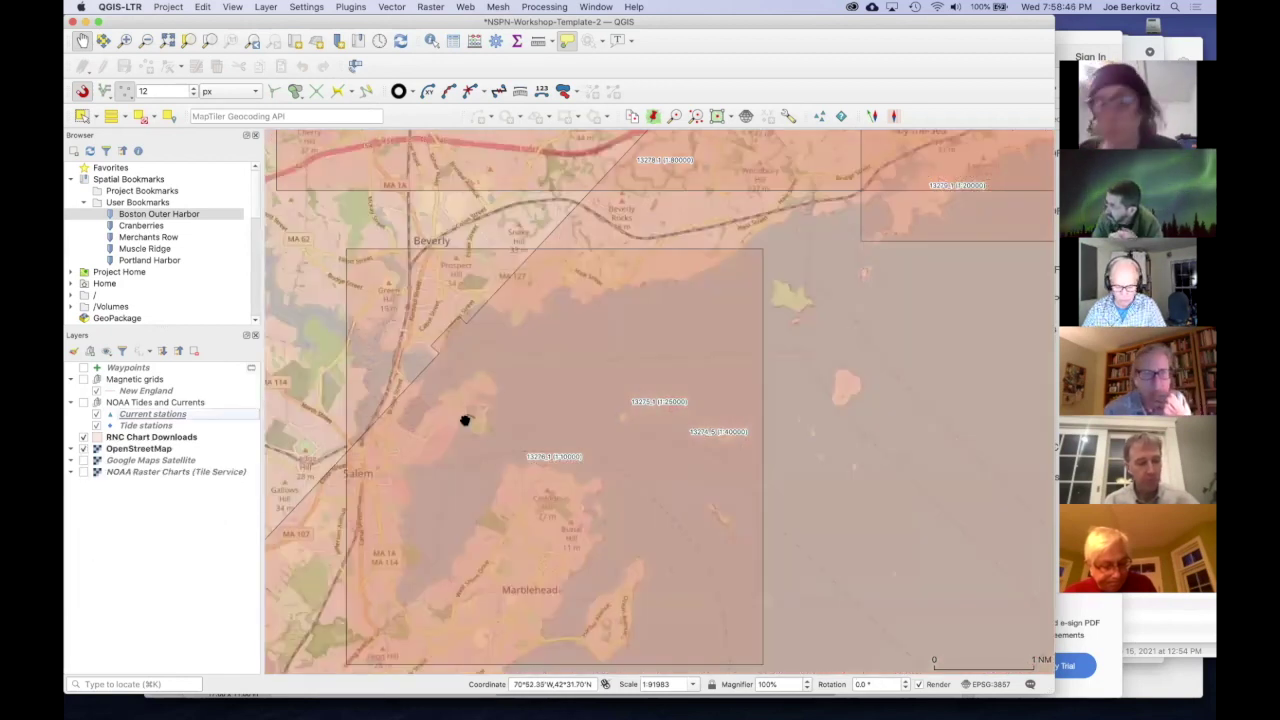
# Step: Zoom out over all chart outlines, then navigate back to Salem and Marblehead at 1:127394
pyautogui.scroll(-2, 464, 420)
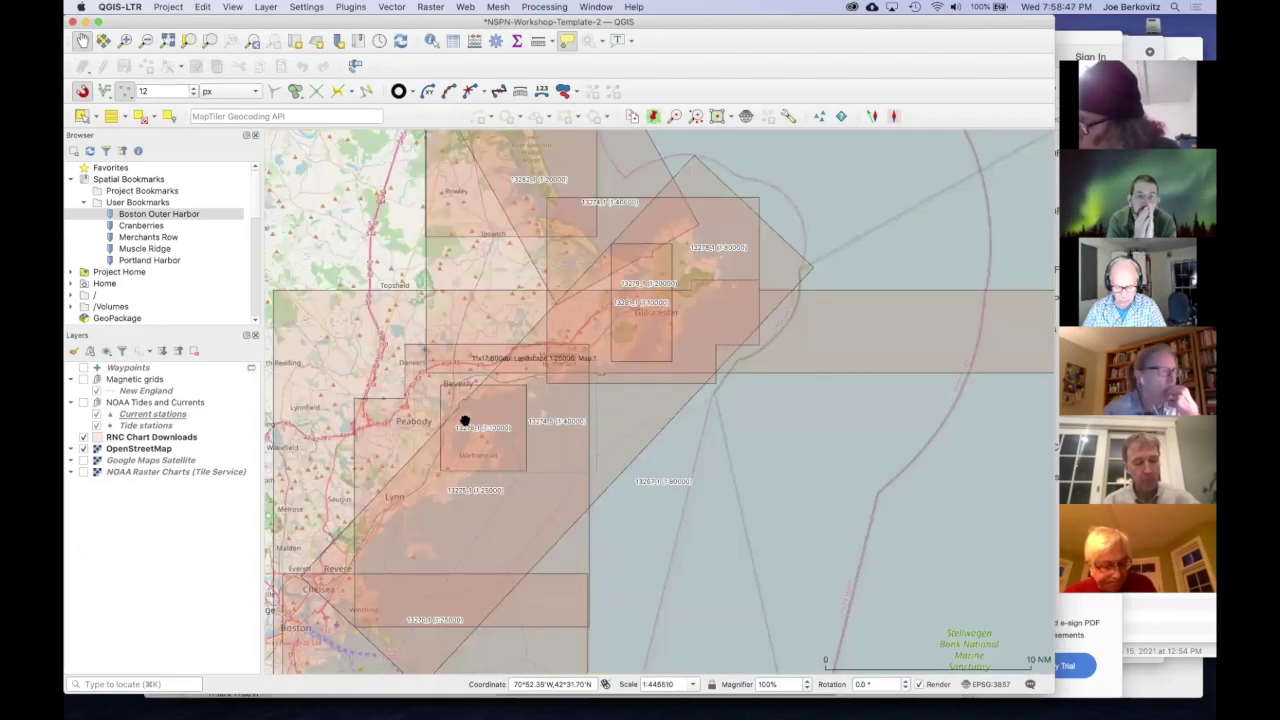
pyautogui.scroll(-2, 464, 420)
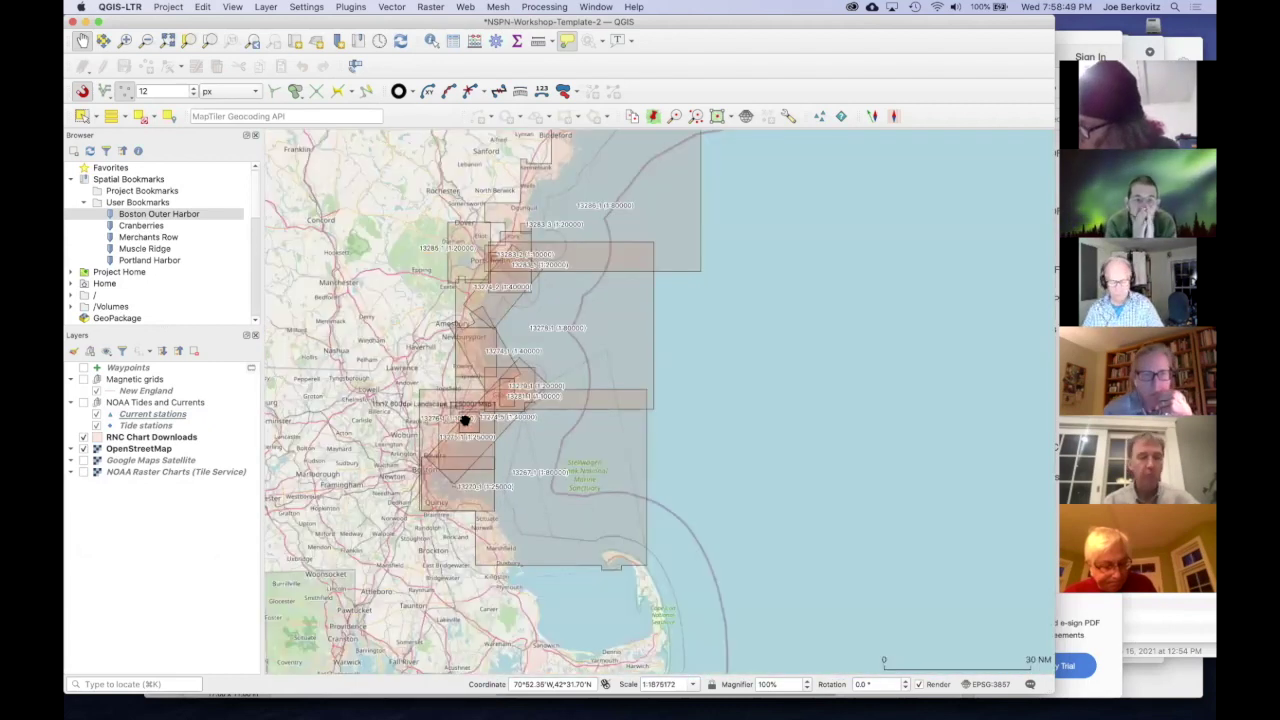
pyautogui.scroll(-2, 464, 420)
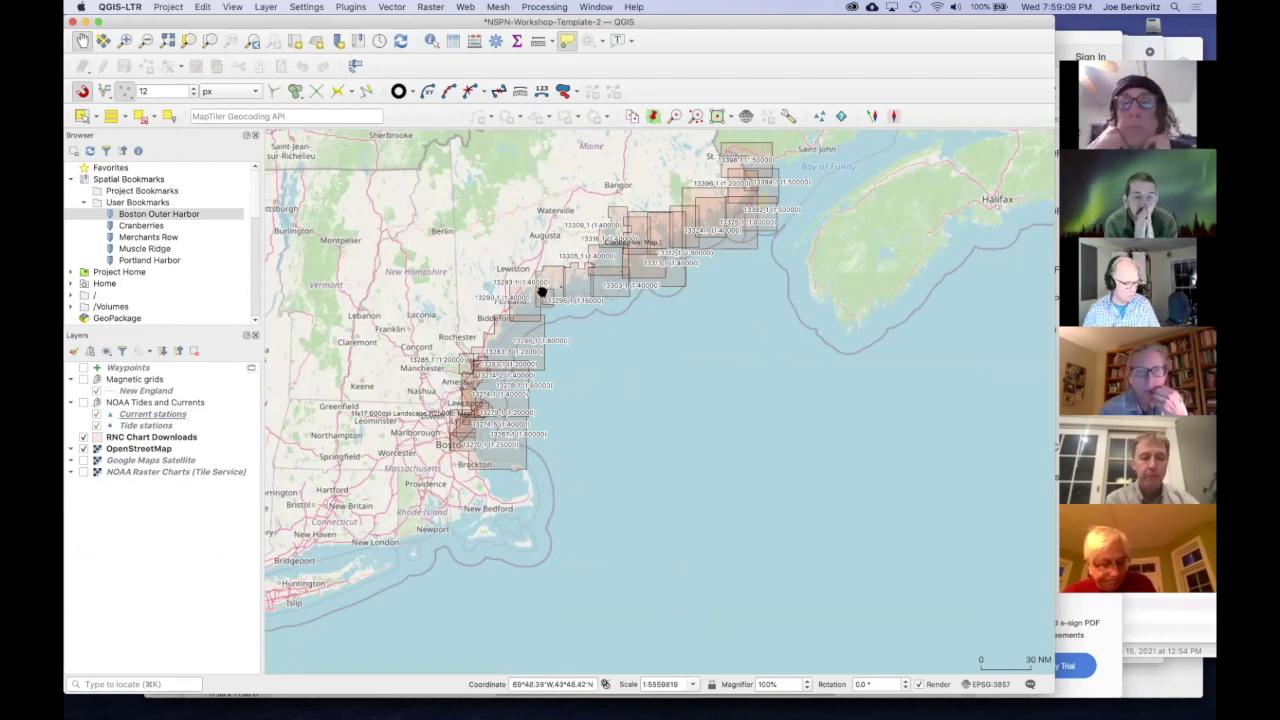
pyautogui.scroll(3, 528, 293)
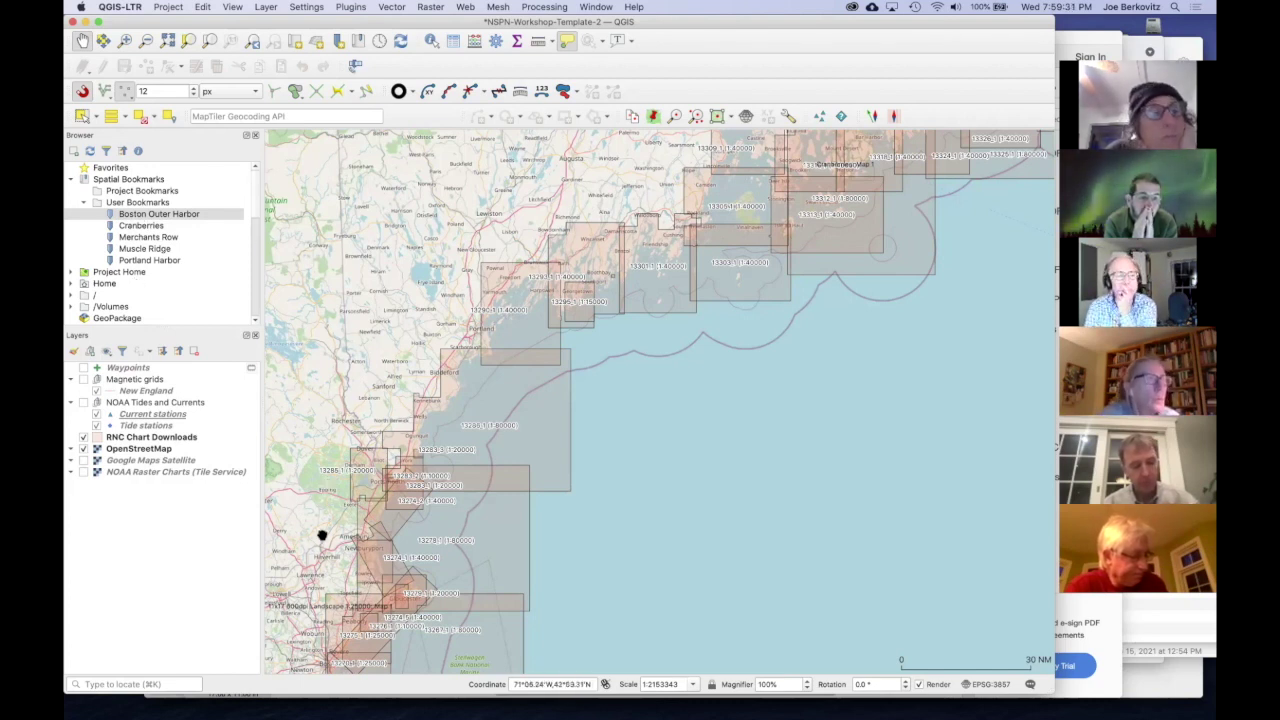
pyautogui.moveTo(323, 537); pyautogui.dragTo(517, 166)
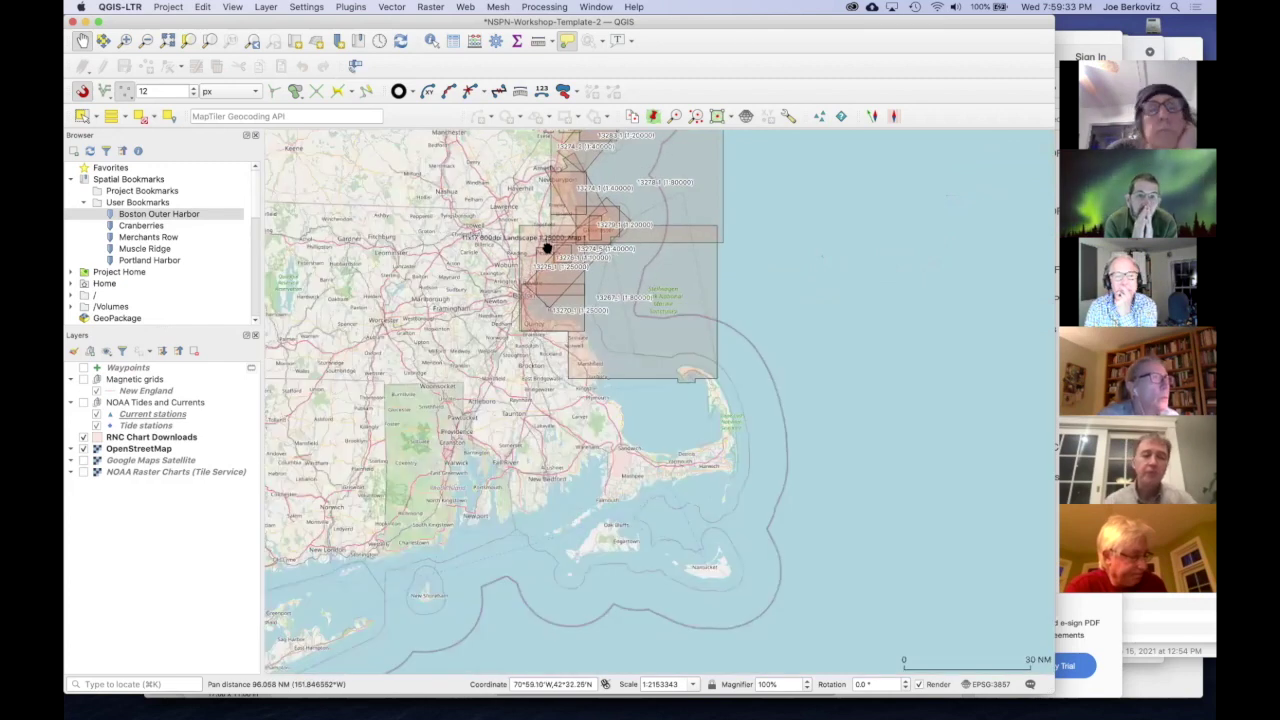
pyautogui.scroll(3, 549, 251)
pyautogui.moveTo(640, 237); pyautogui.dragTo(547, 360)
pyautogui.scroll(2, 547, 360)
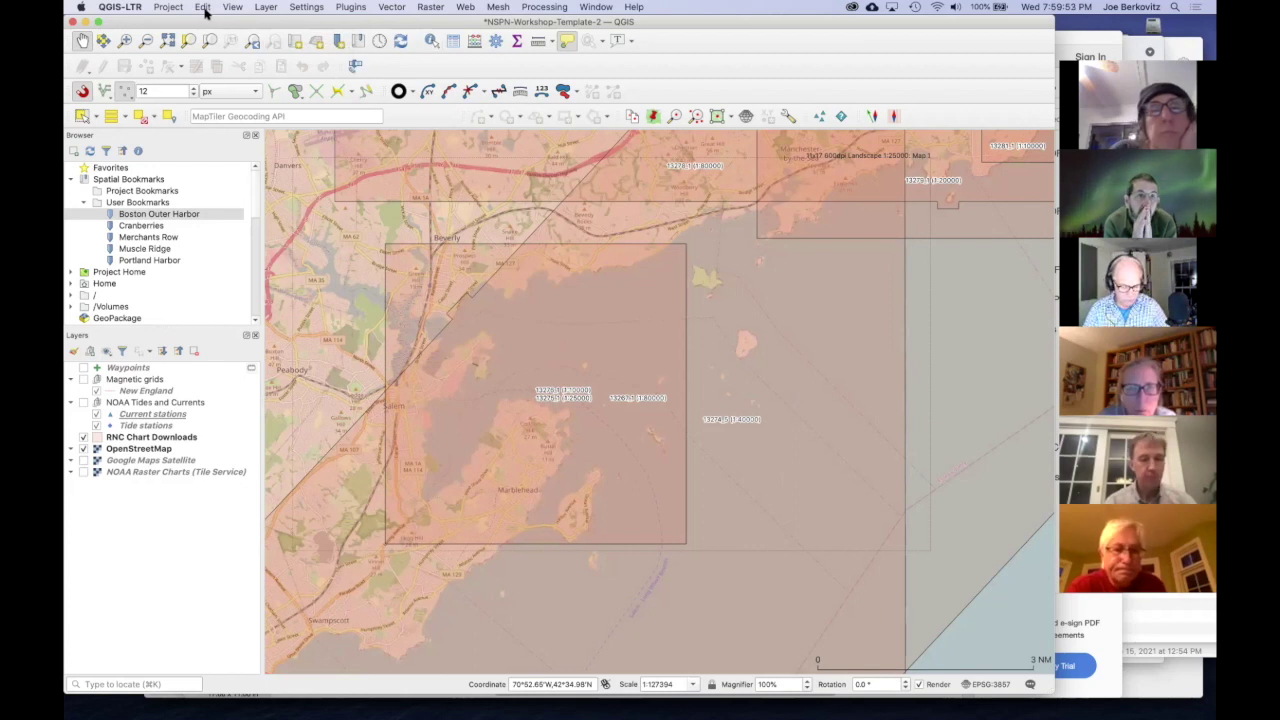
# Step: Activate the Identify Features tool from the View menu and toolbar button
pyautogui.click(265, 7)
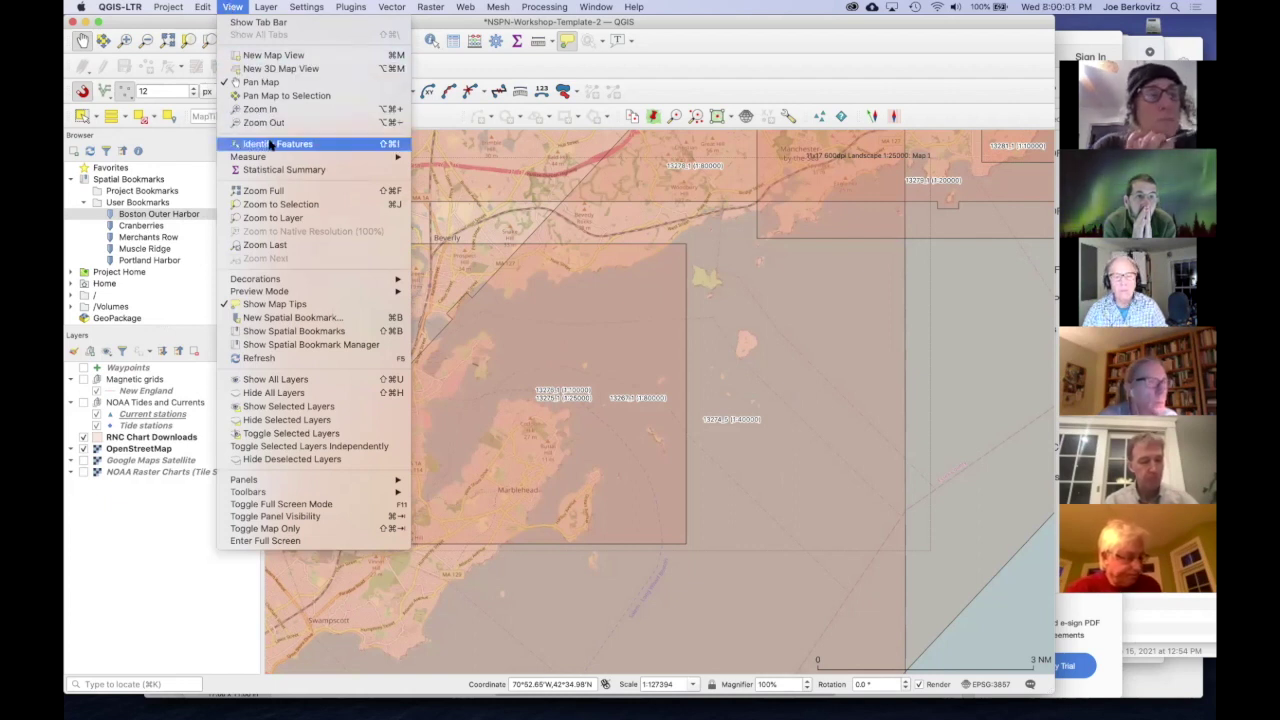
pyautogui.click(270, 144)
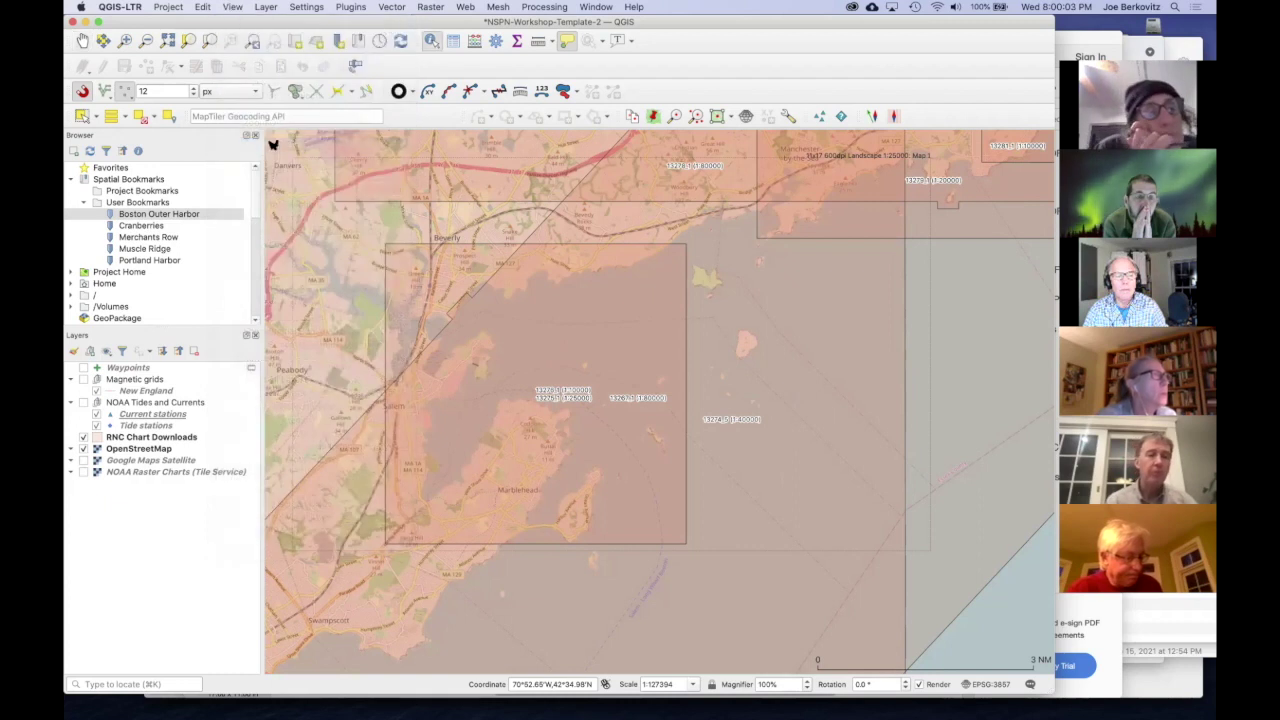
pyautogui.click(431, 44)
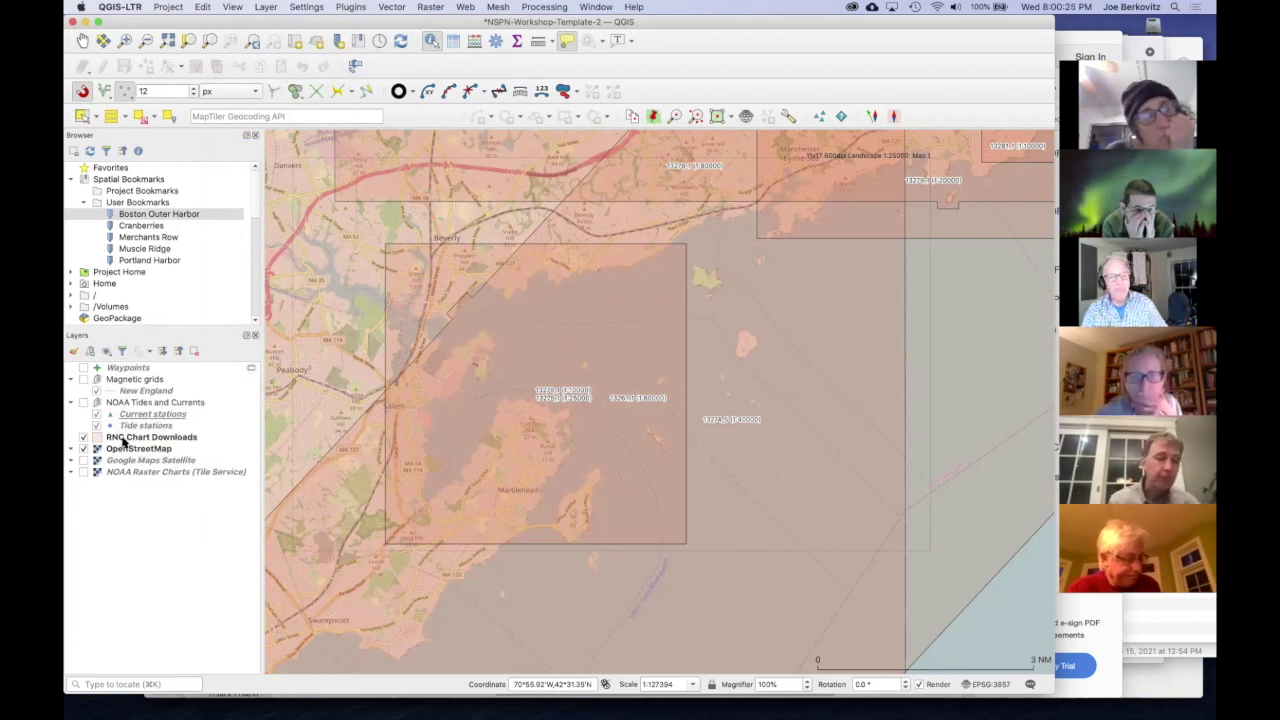
# Step: Identify the Salem Sound spot on RNC Chart Downloads and bring up chart 13274_5 (1:40000) options
pyautogui.click(123, 440)
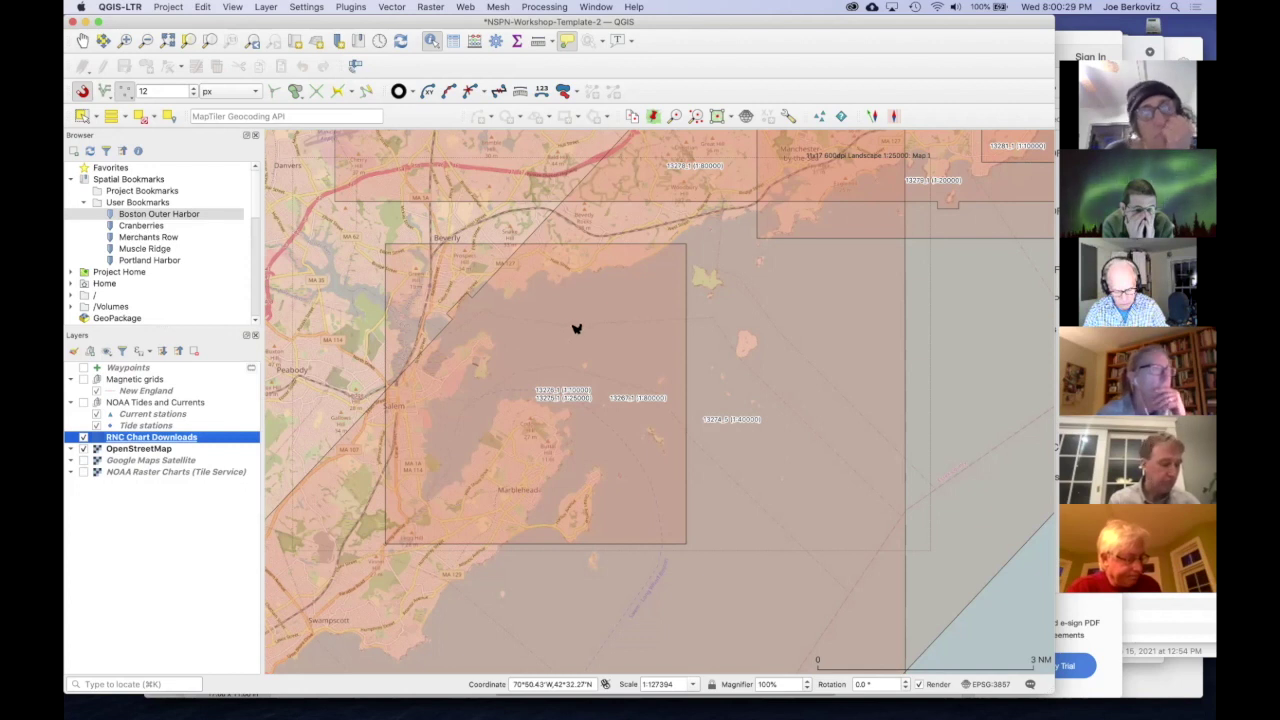
pyautogui.moveTo(576, 330)
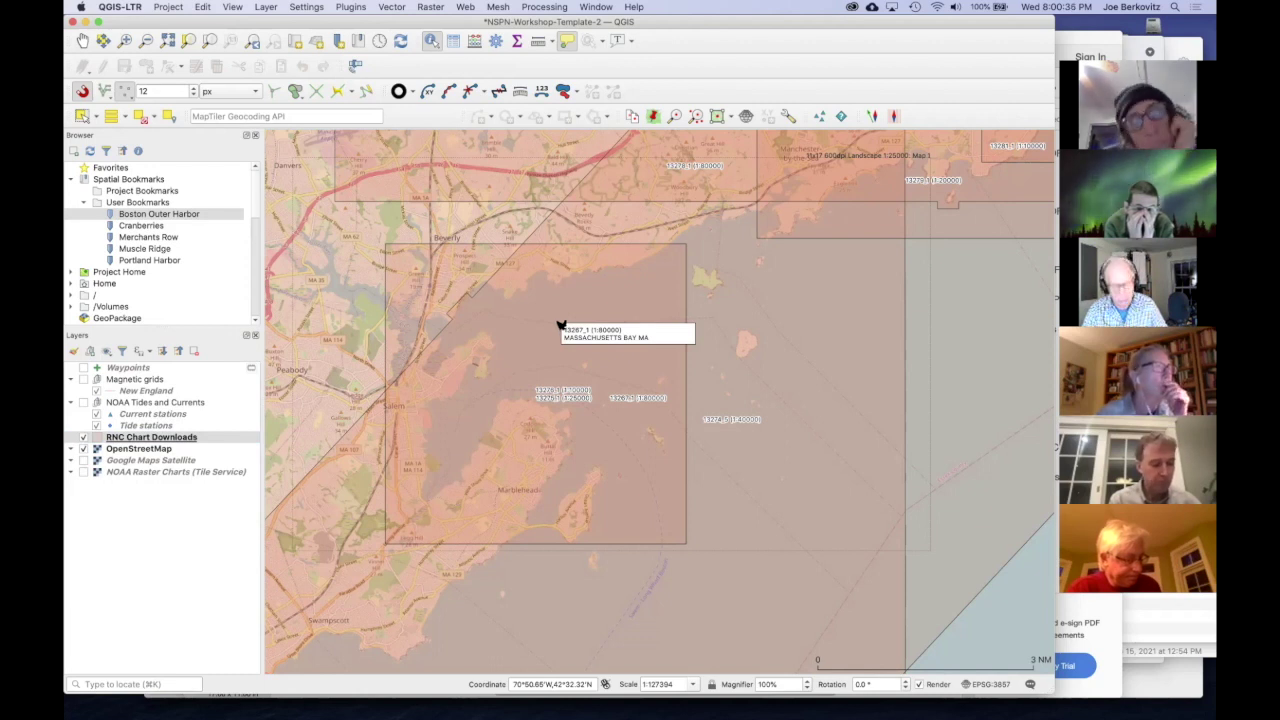
pyautogui.click(543, 322)
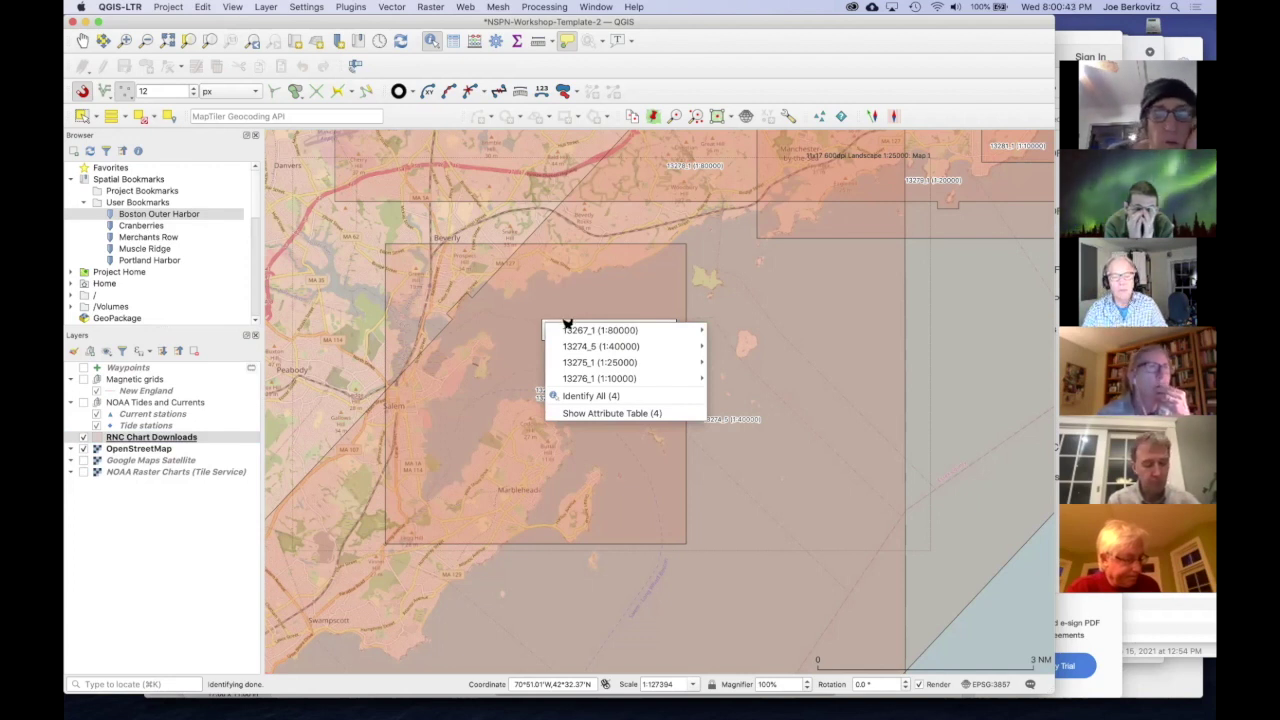
pyautogui.moveTo(568, 330)
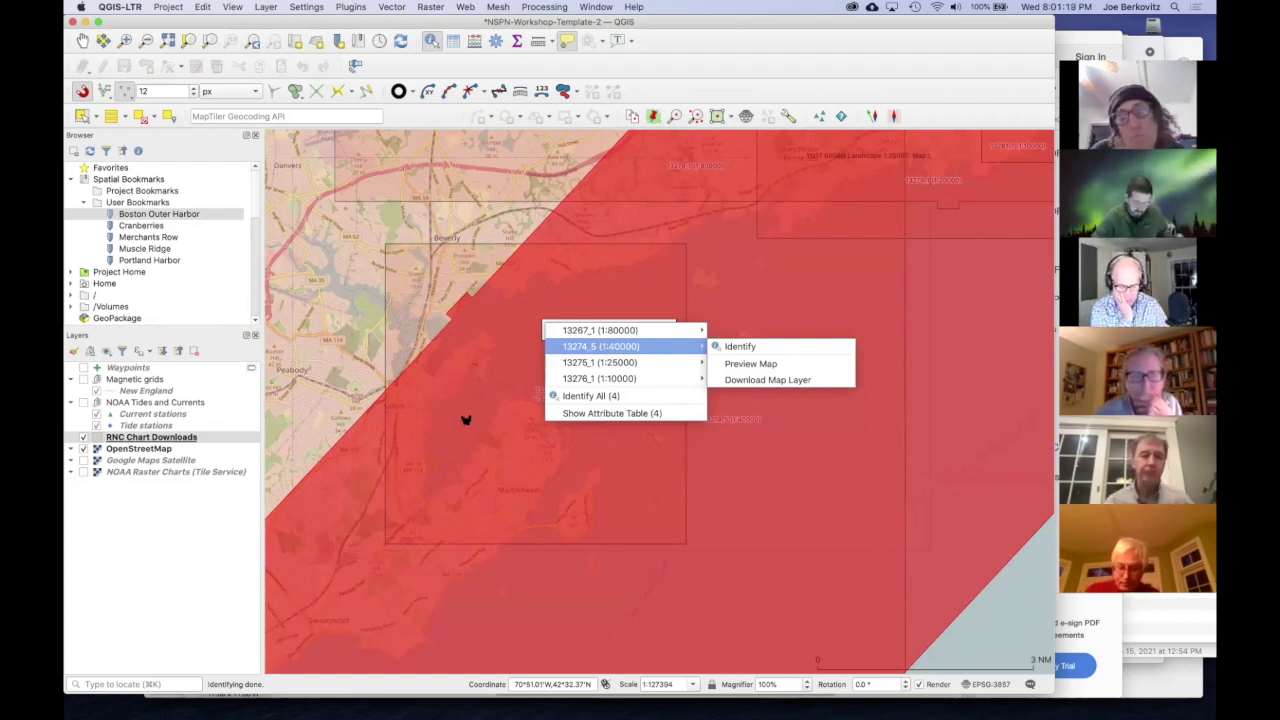
pyautogui.click(500, 426)
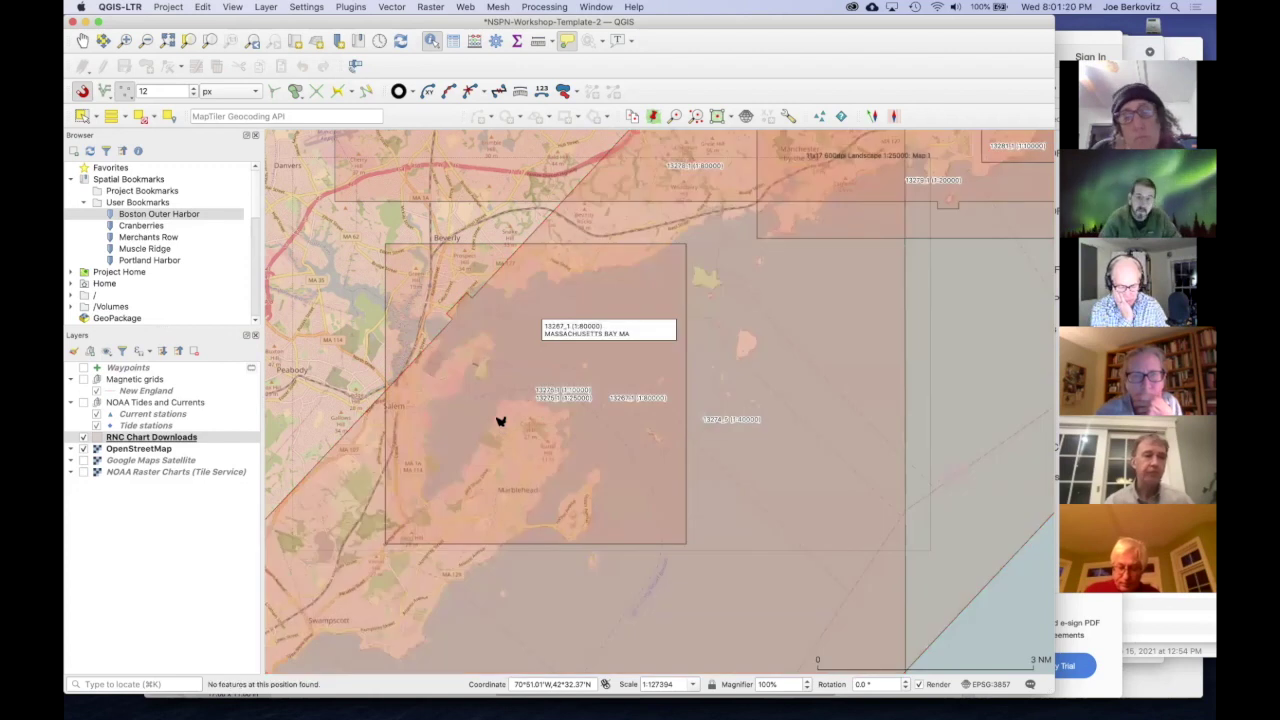
pyautogui.click(588, 348)
pyautogui.moveTo(622, 372)
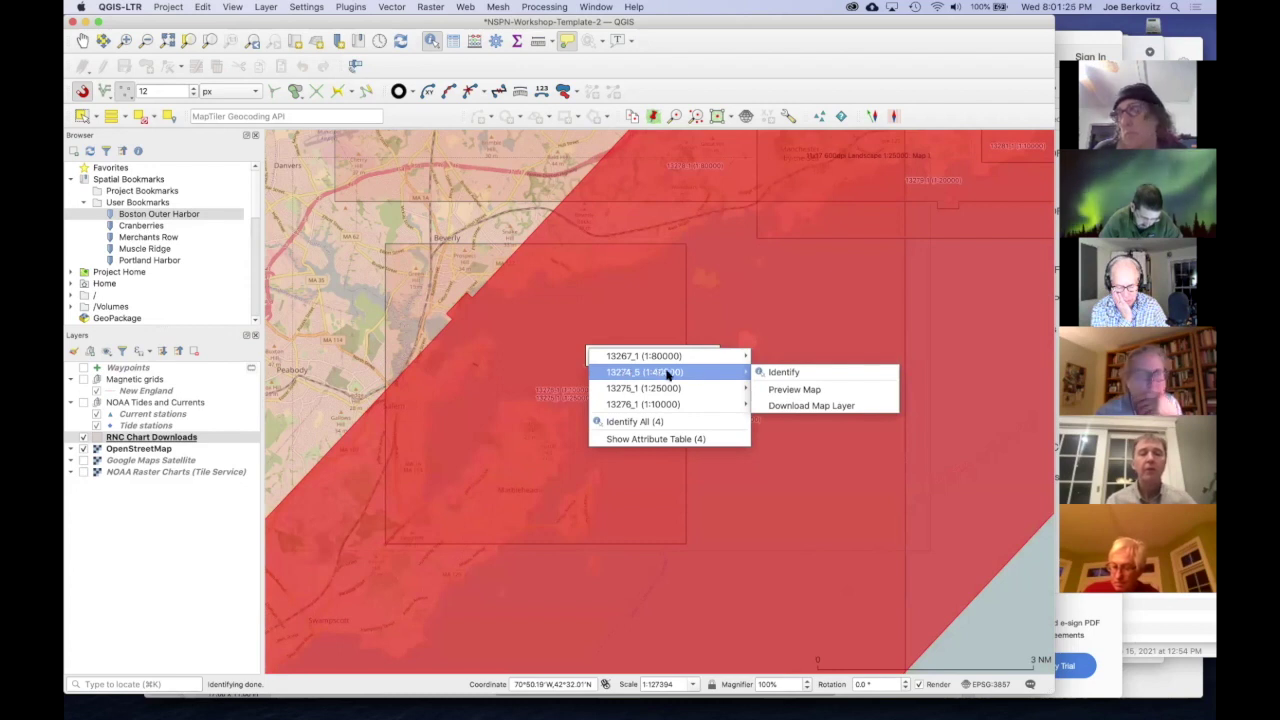
# Step: Preview chart 13274 in NOAA's online viewer, zoom into Salem Sound, then return to QGIS
pyautogui.click(790, 390)
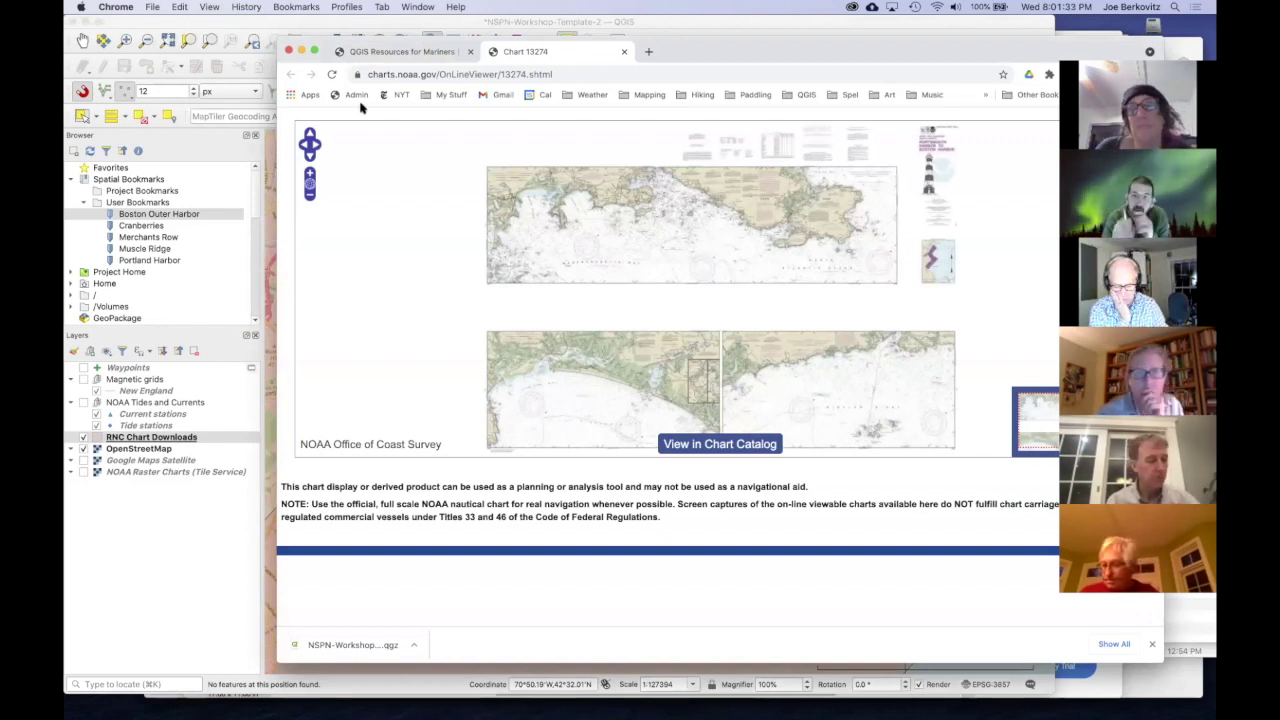
pyautogui.click(640, 217)
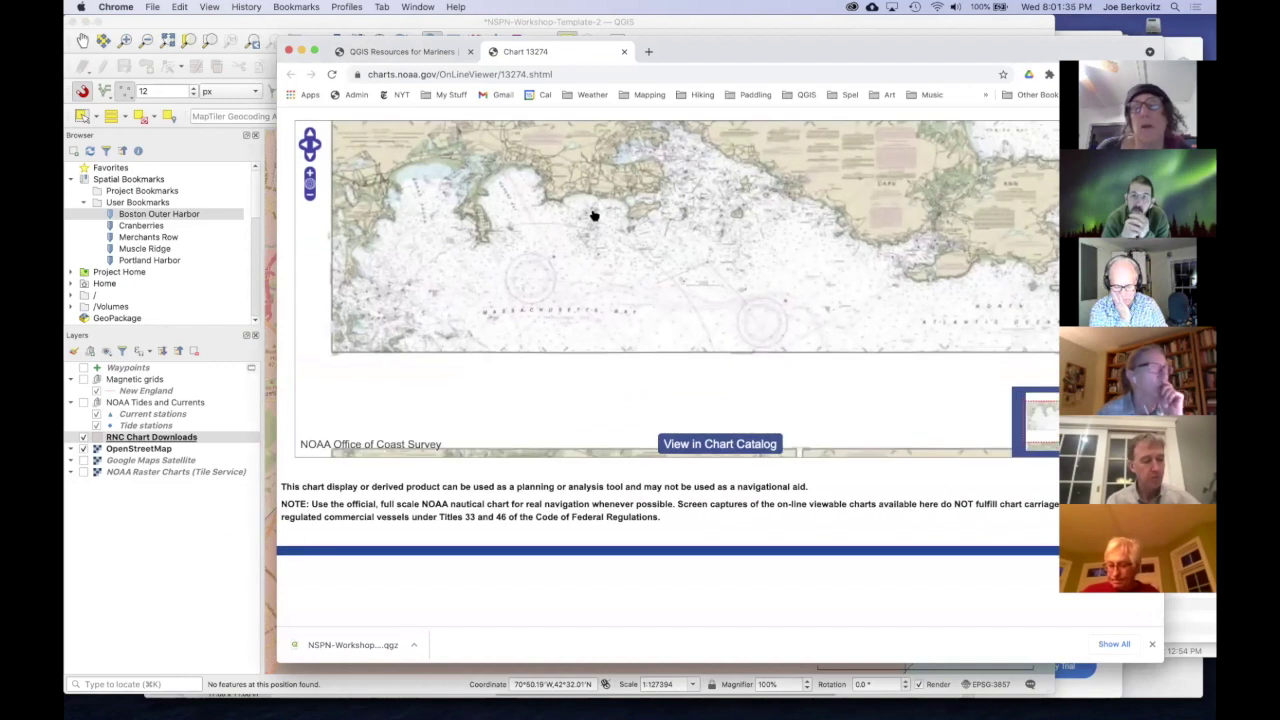
pyautogui.scroll(5, 594, 215)
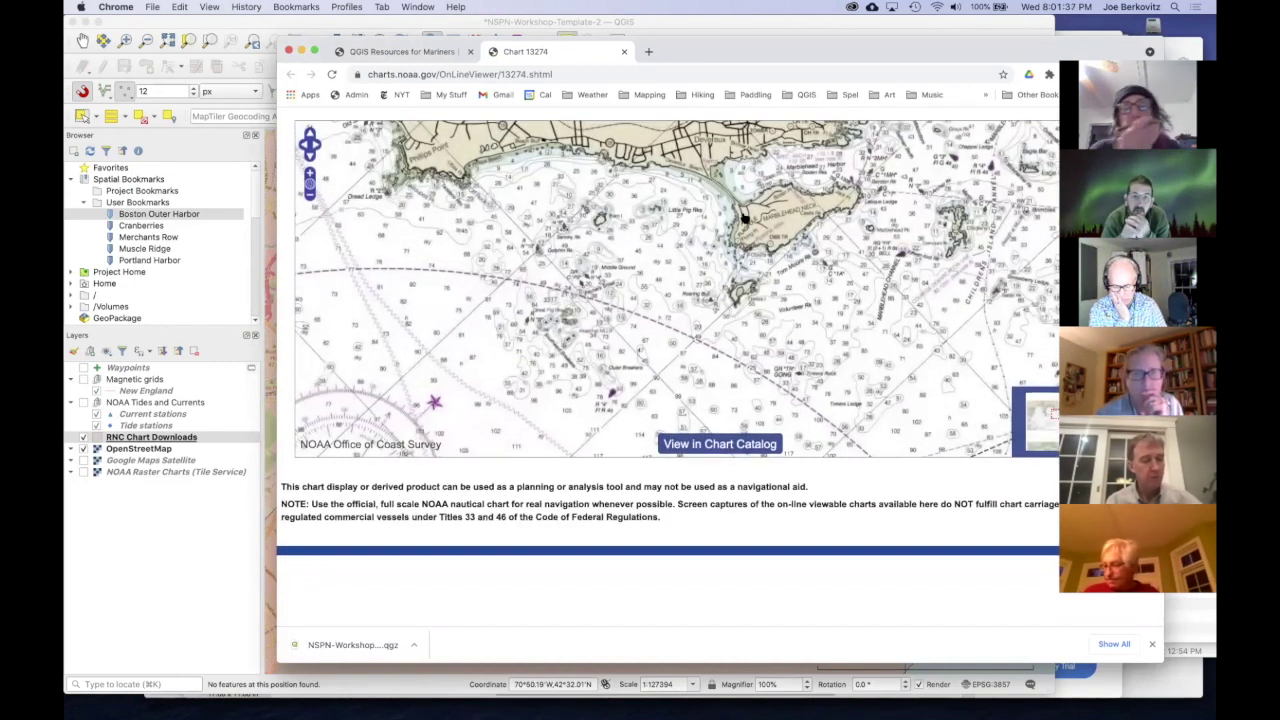
pyautogui.scroll(5, 745, 219)
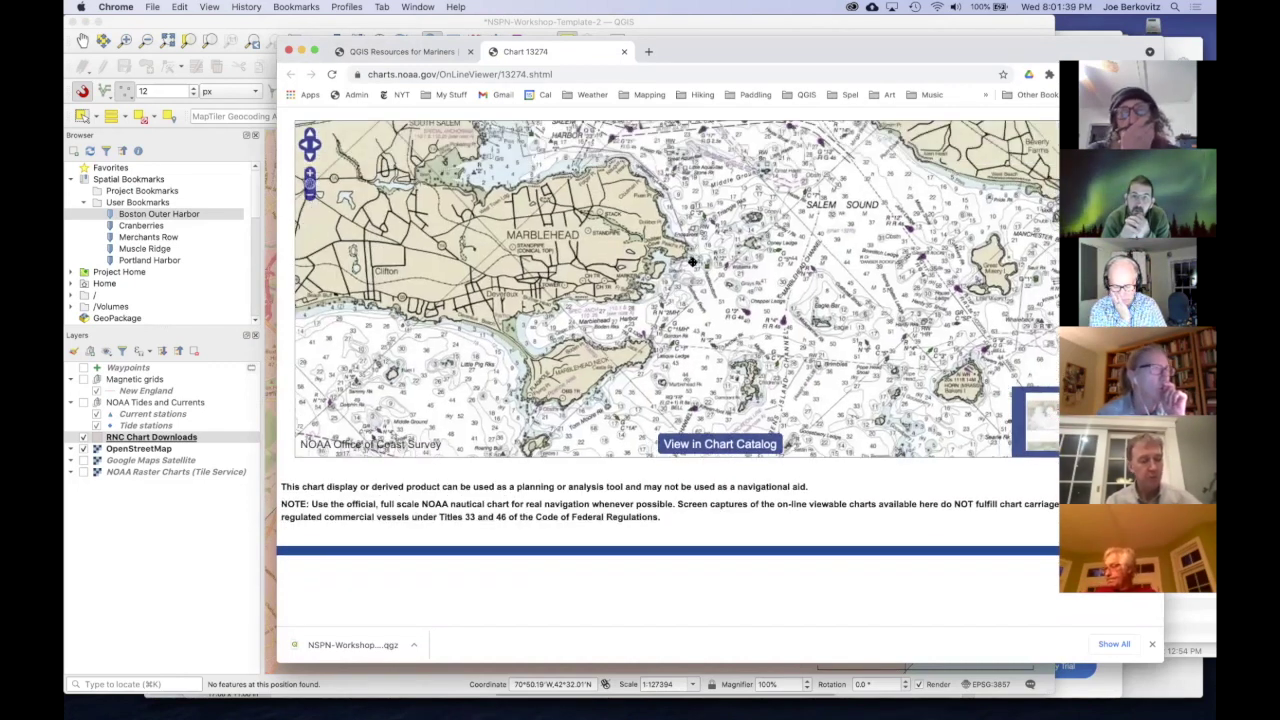
pyautogui.moveTo(692, 262); pyautogui.dragTo(629, 323)
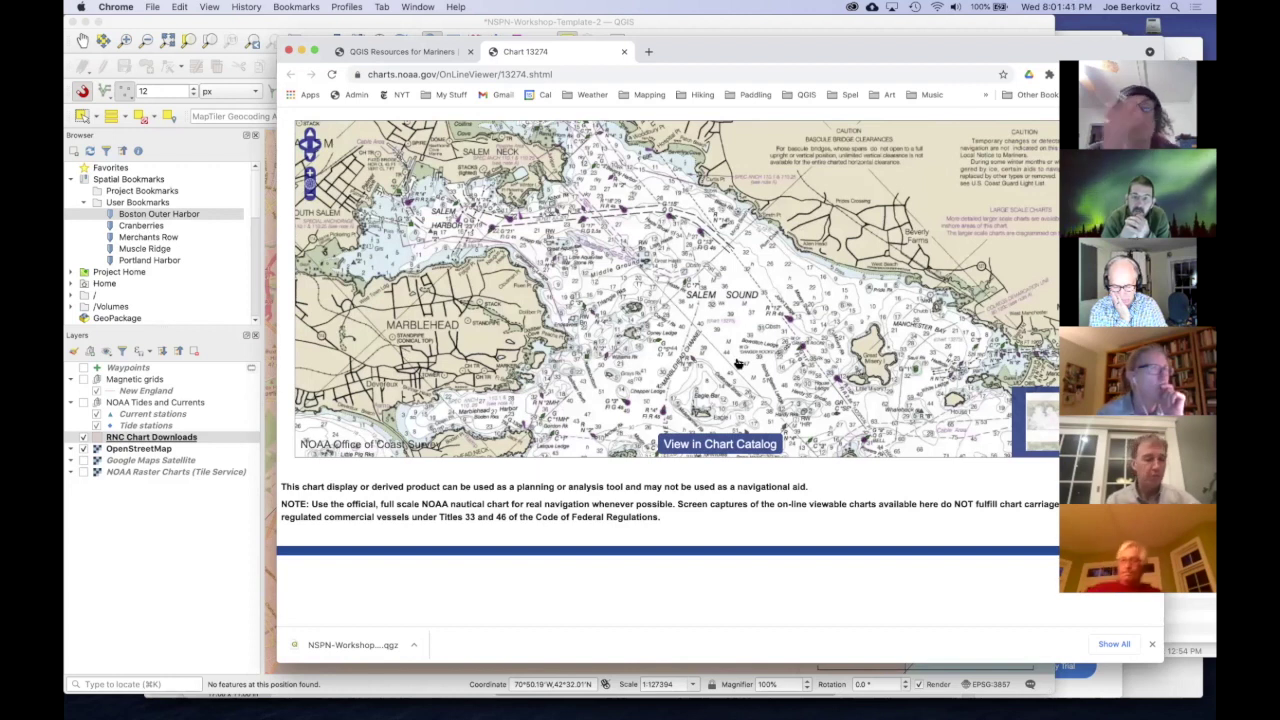
pyautogui.moveTo(735, 360); pyautogui.dragTo(690, 320)
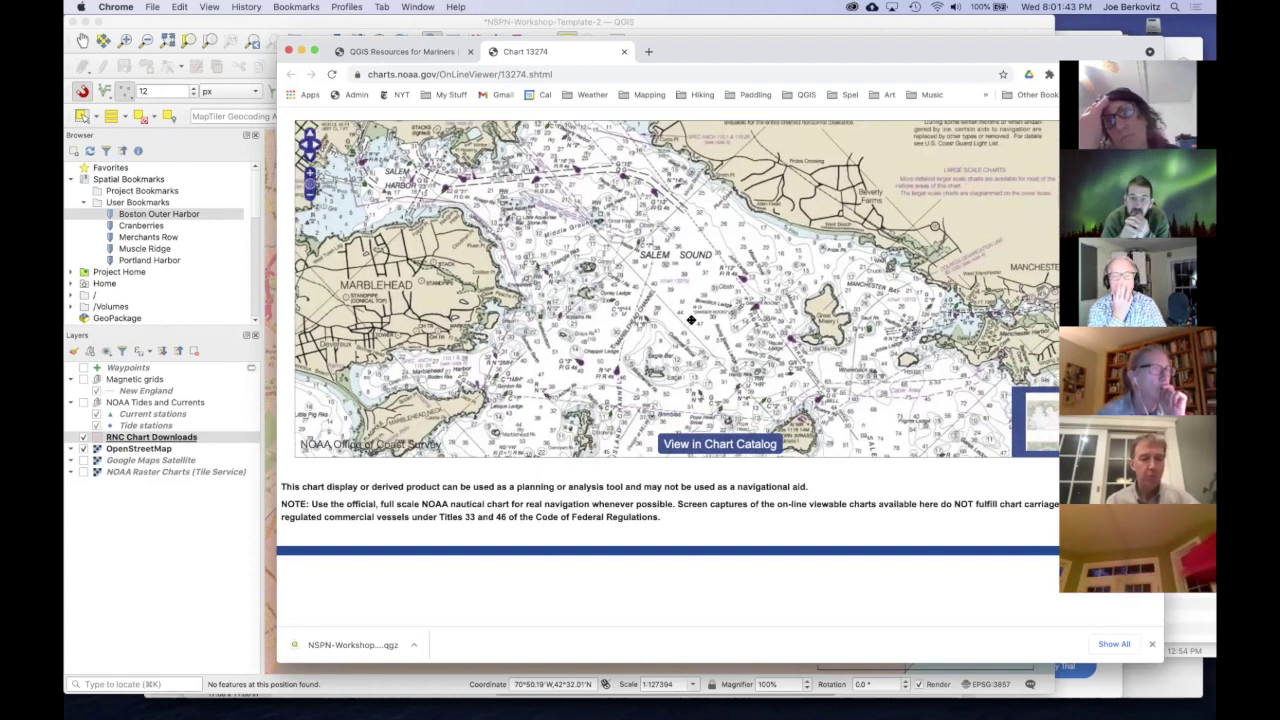
pyautogui.scroll(3, 689, 306)
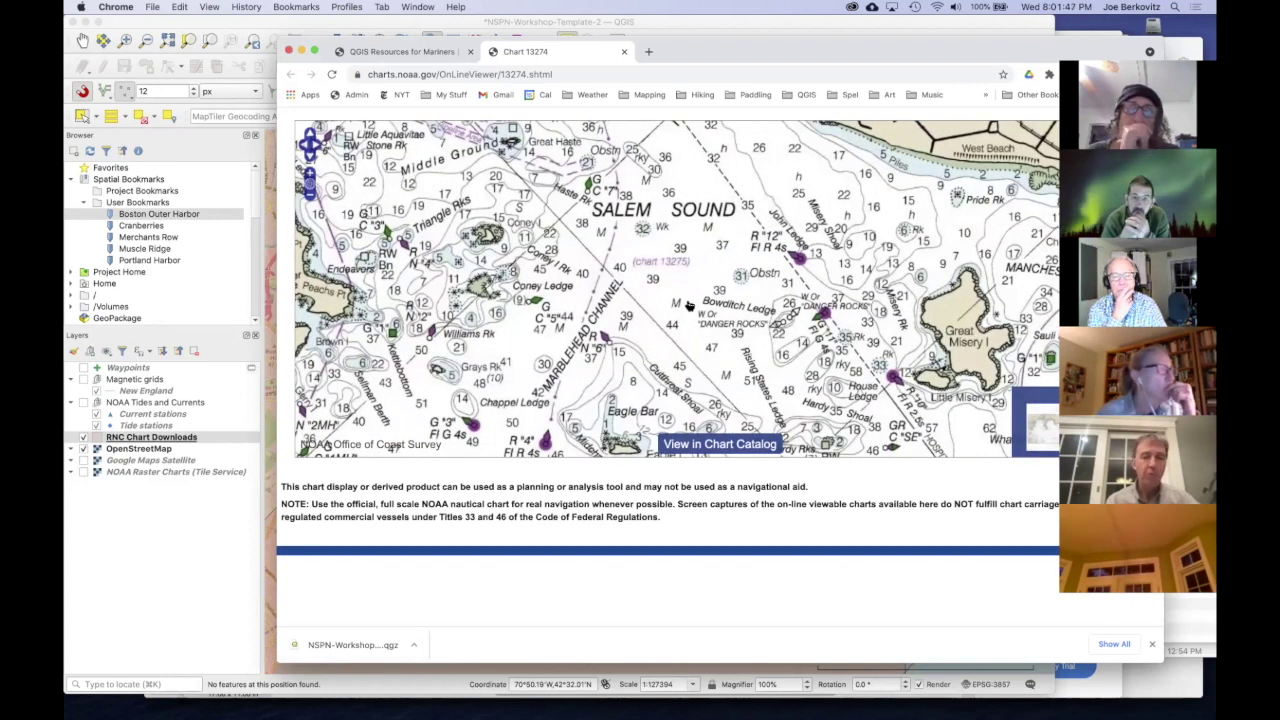
pyautogui.scroll(-3, 689, 306)
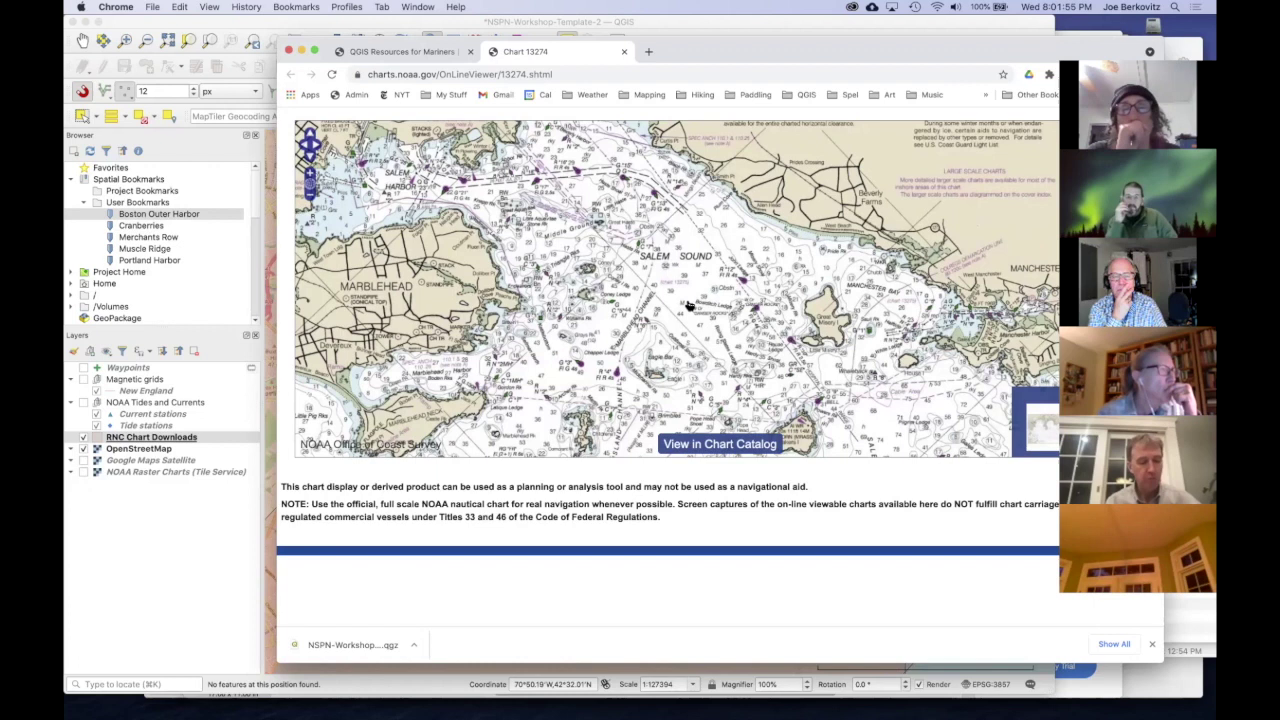
pyautogui.click(176, 576)
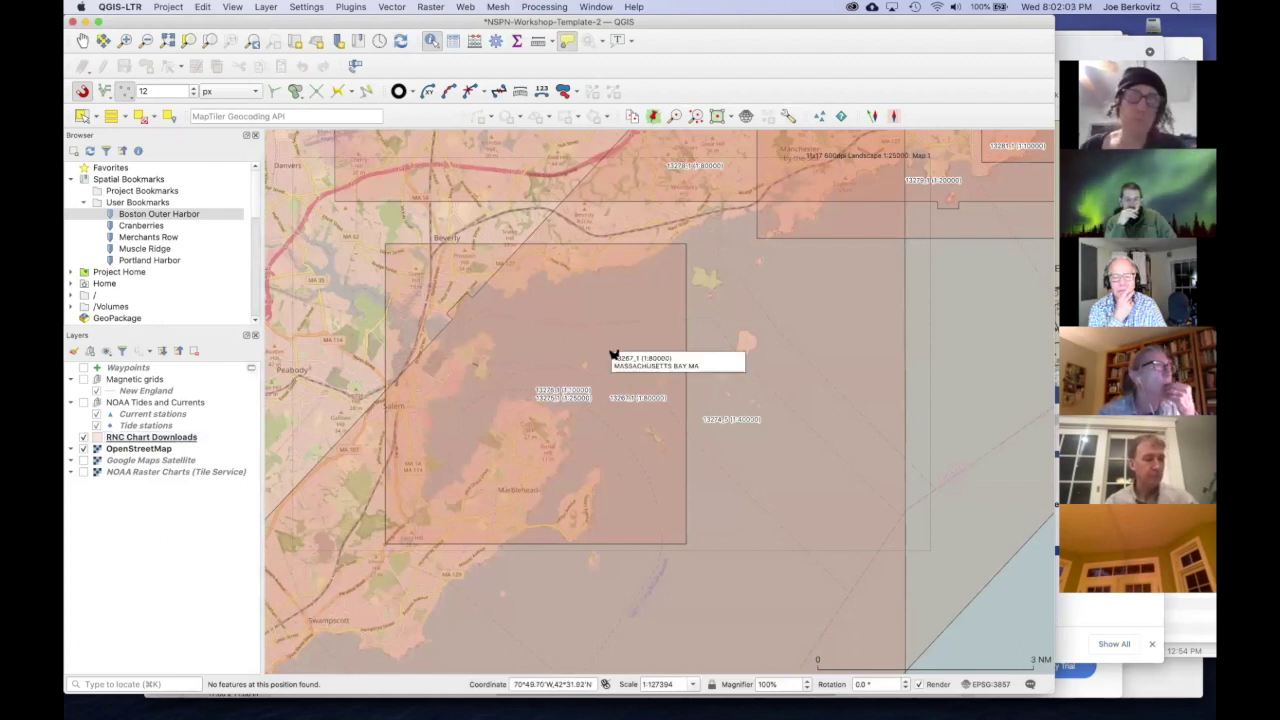
# Step: View the feature details for chart 13267_1, then close the Identify Results panel
pyautogui.click(596, 352)
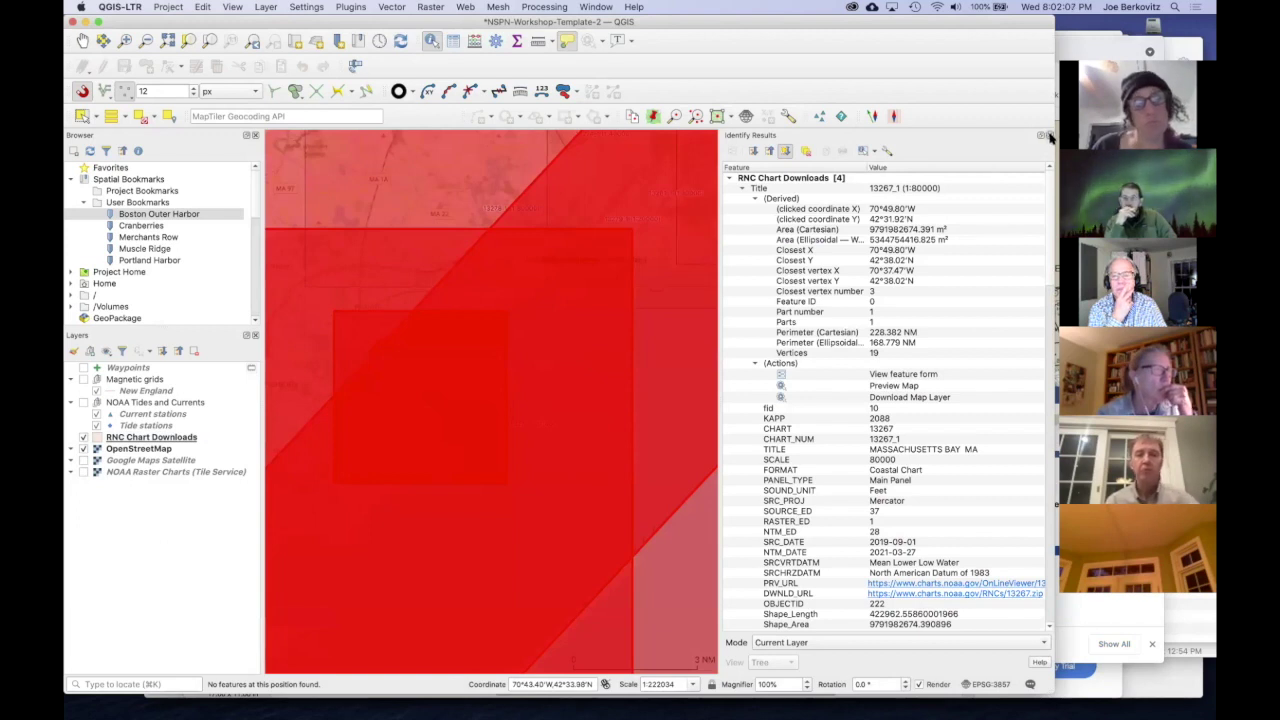
pyautogui.click(1045, 136)
pyautogui.click(597, 379)
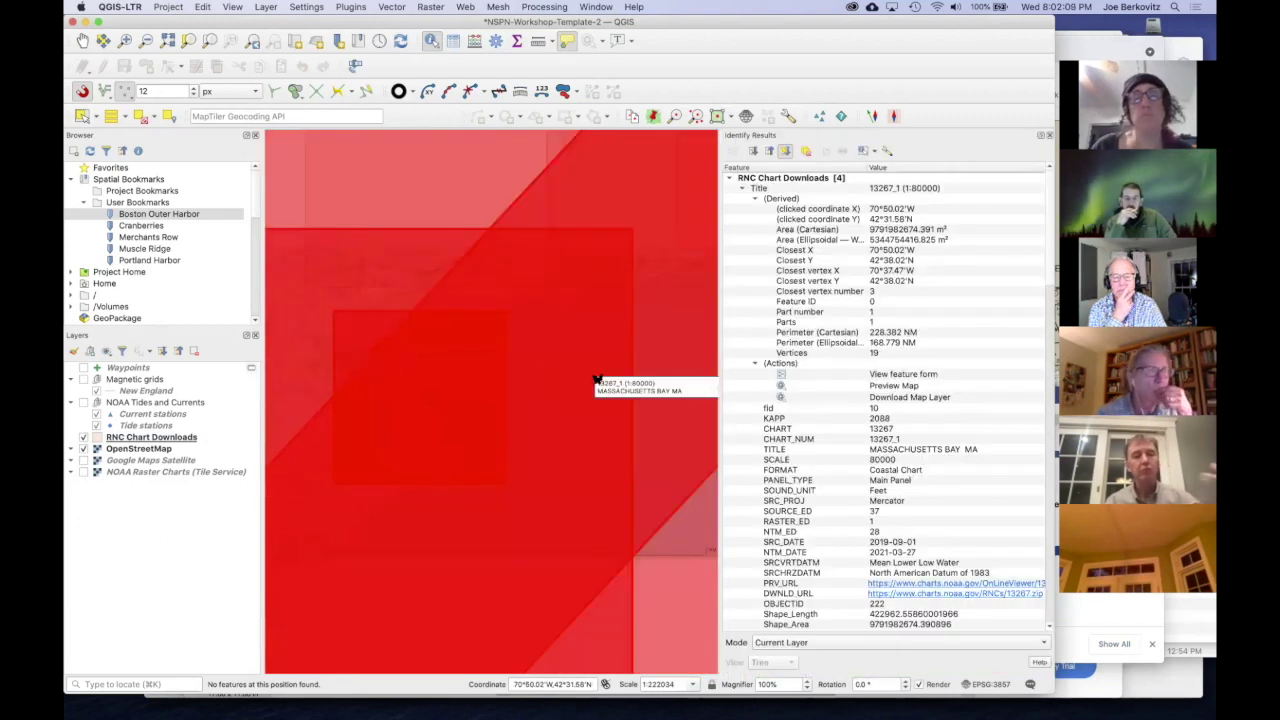
pyautogui.click(1045, 135)
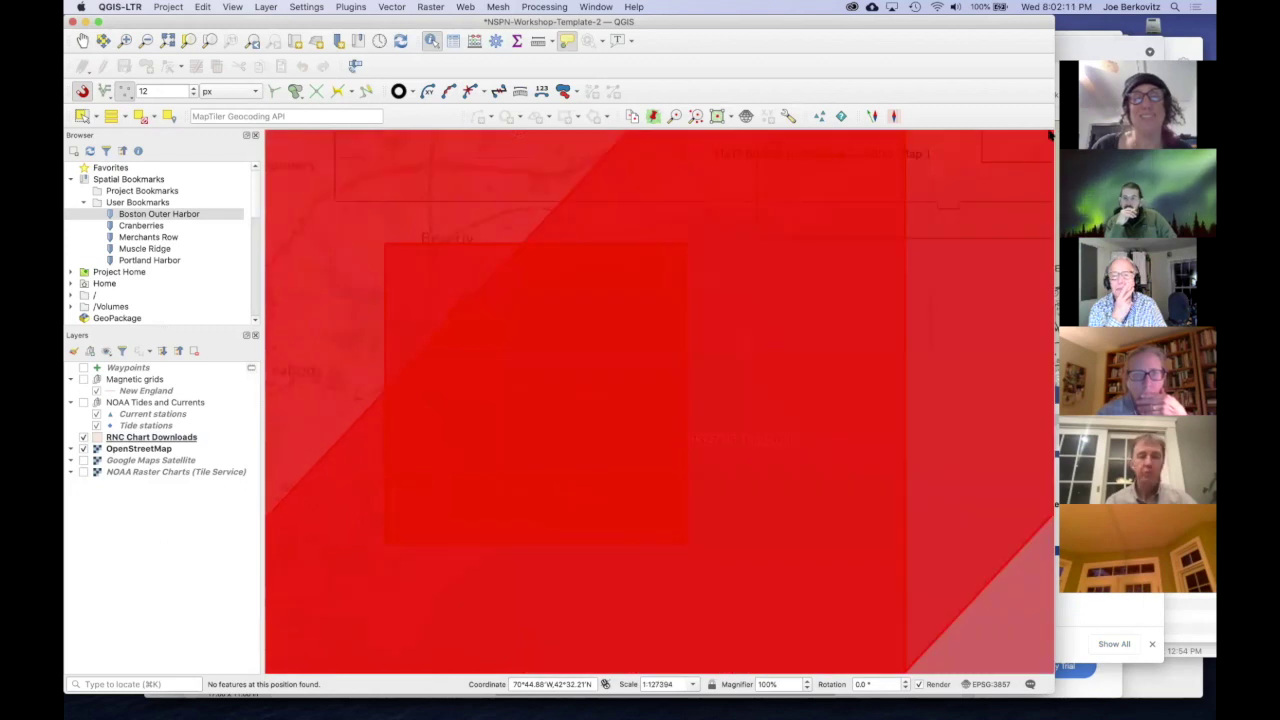
# Step: Identify the spot near Salem and bring up chart 13275_1 (1:25000) options
pyautogui.moveTo(494, 342)
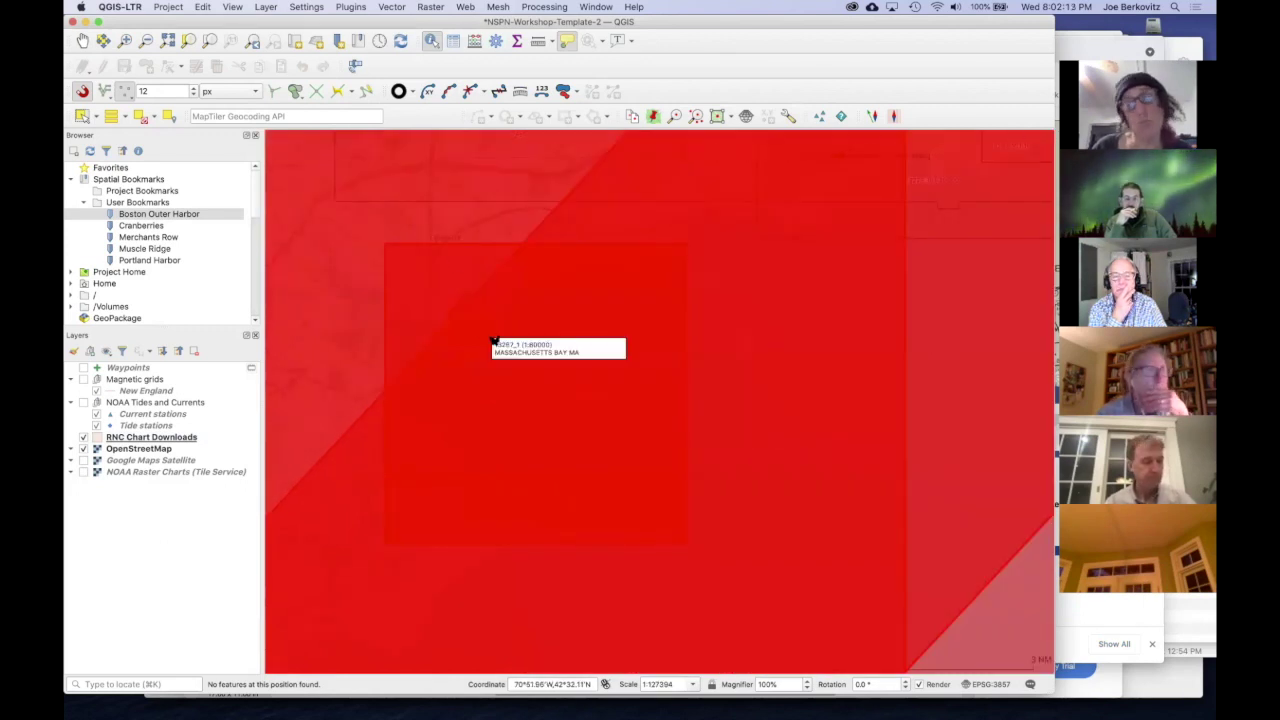
pyautogui.click(586, 375)
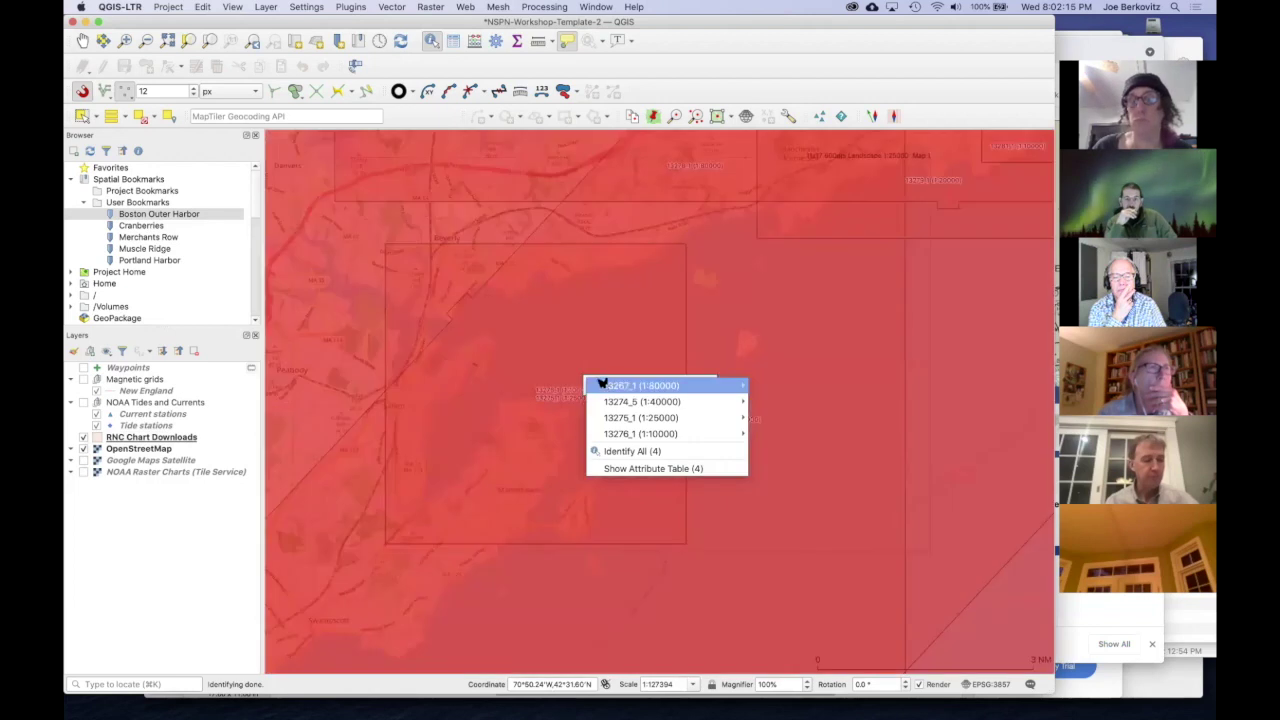
pyautogui.moveTo(620, 401)
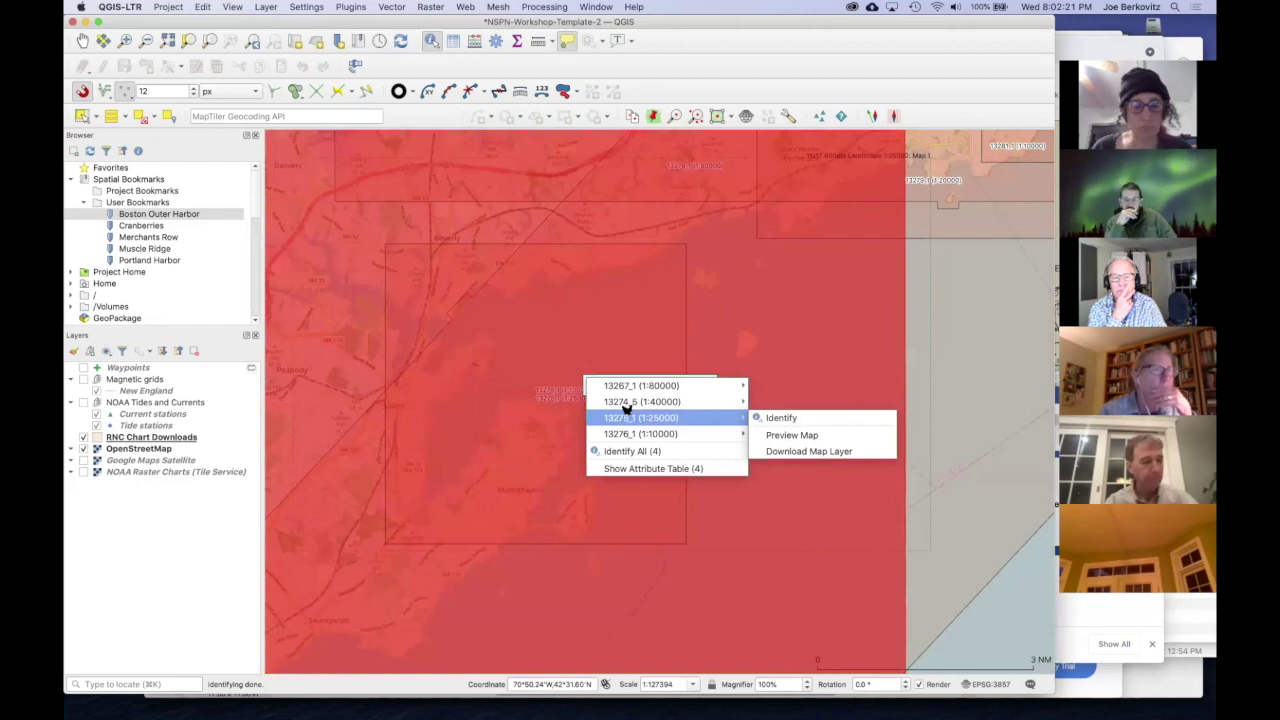
# Step: Preview chart 13275 online, zooming and panning toward Manchester Bay, then return to QGIS
pyautogui.click(773, 436)
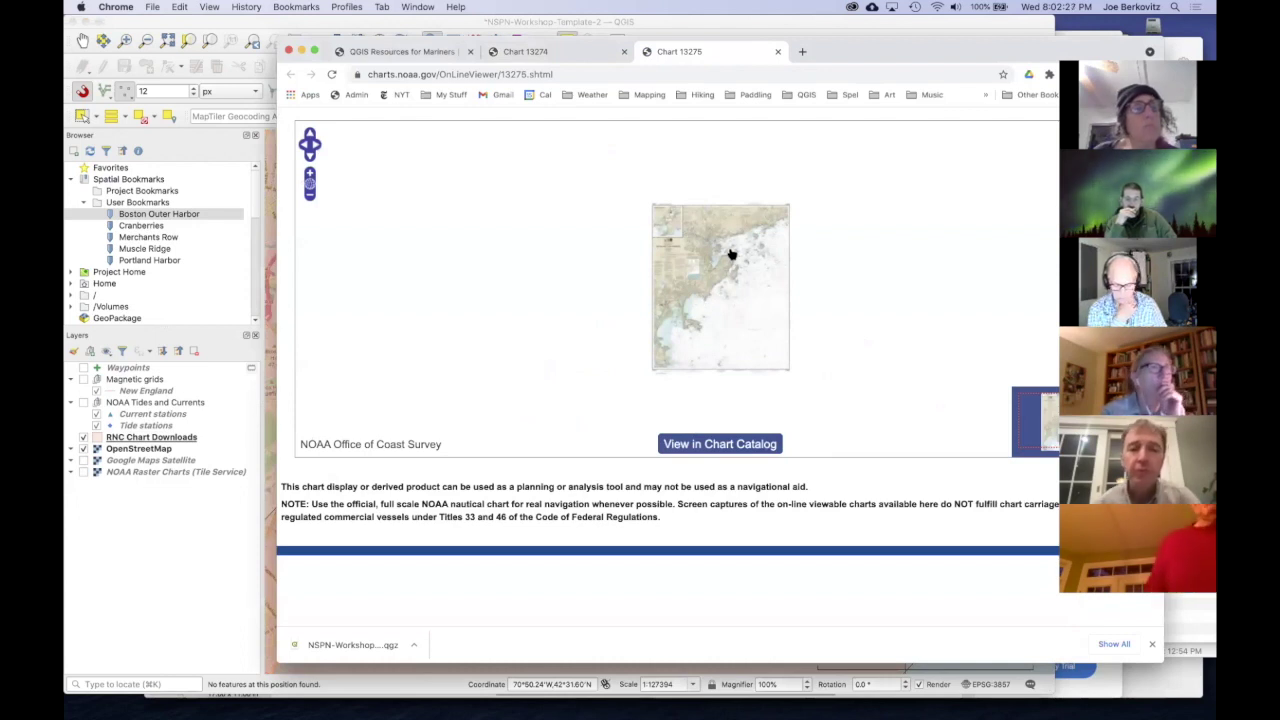
pyautogui.scroll(5, 734, 251)
pyautogui.scroll(-5, 732, 253)
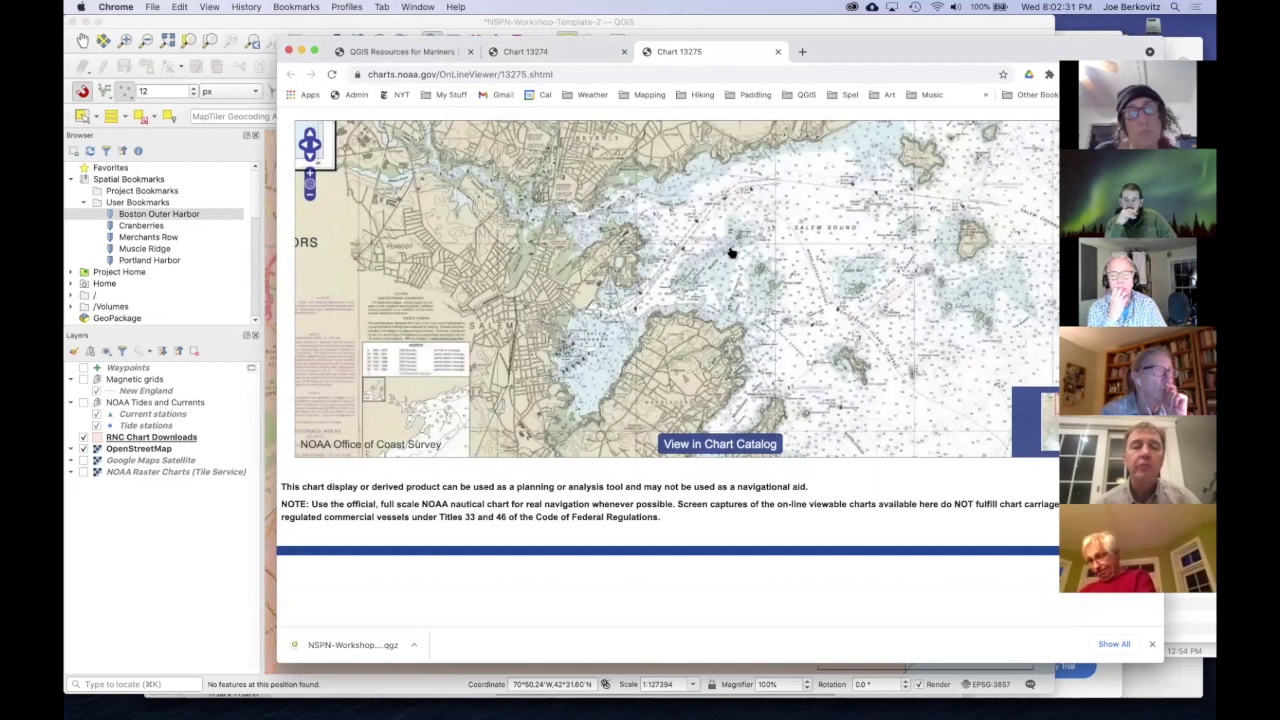
pyautogui.scroll(5, 860, 227)
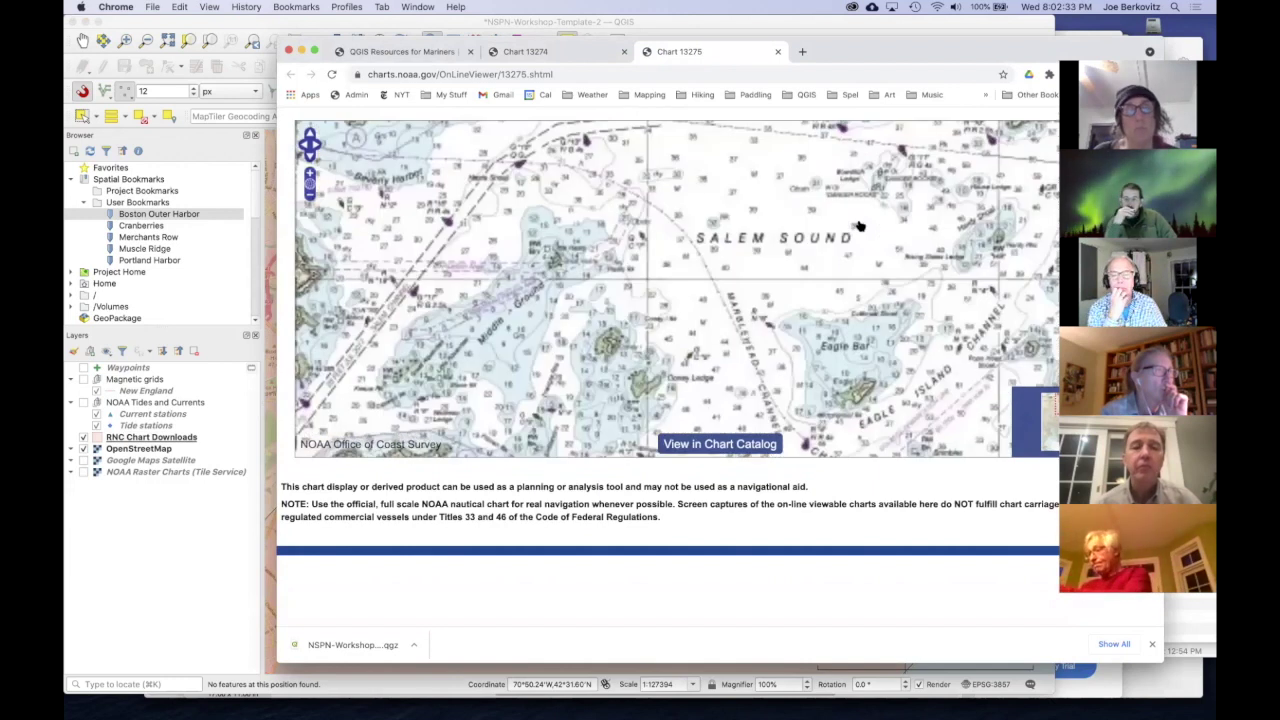
pyautogui.scroll(-5, 853, 237)
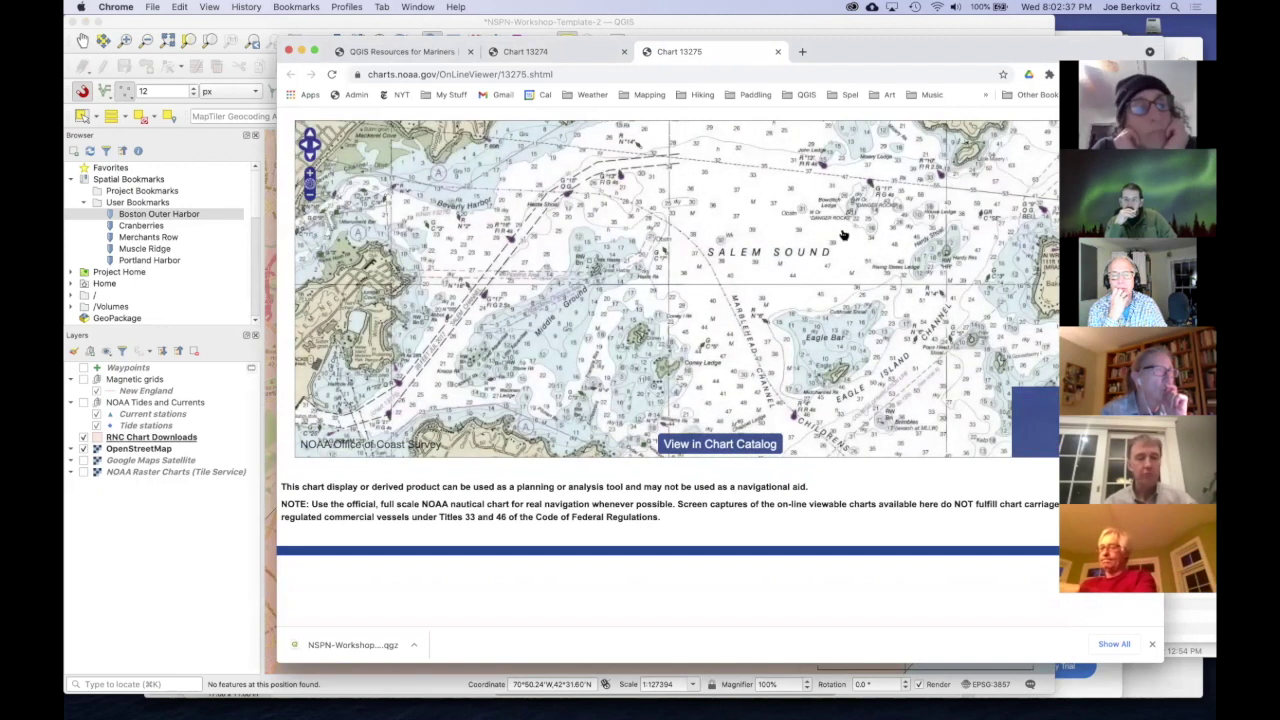
pyautogui.moveTo(764, 240); pyautogui.dragTo(614, 356)
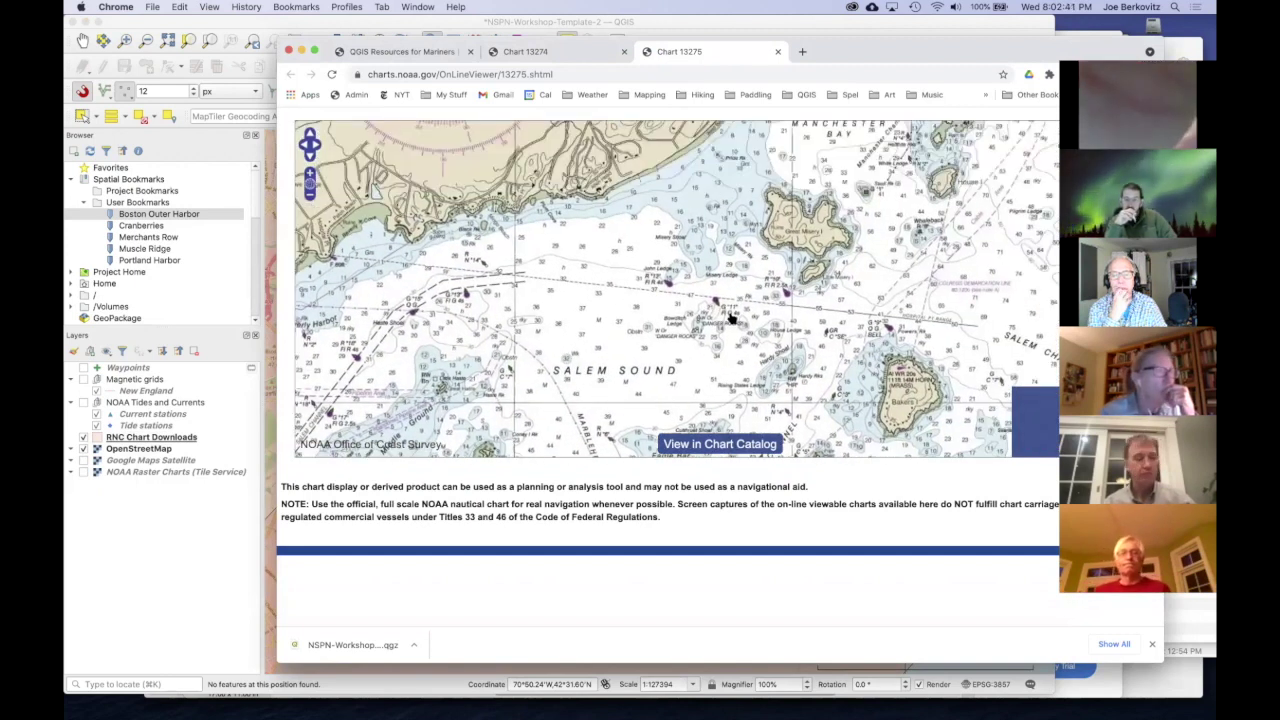
pyautogui.click(160, 577)
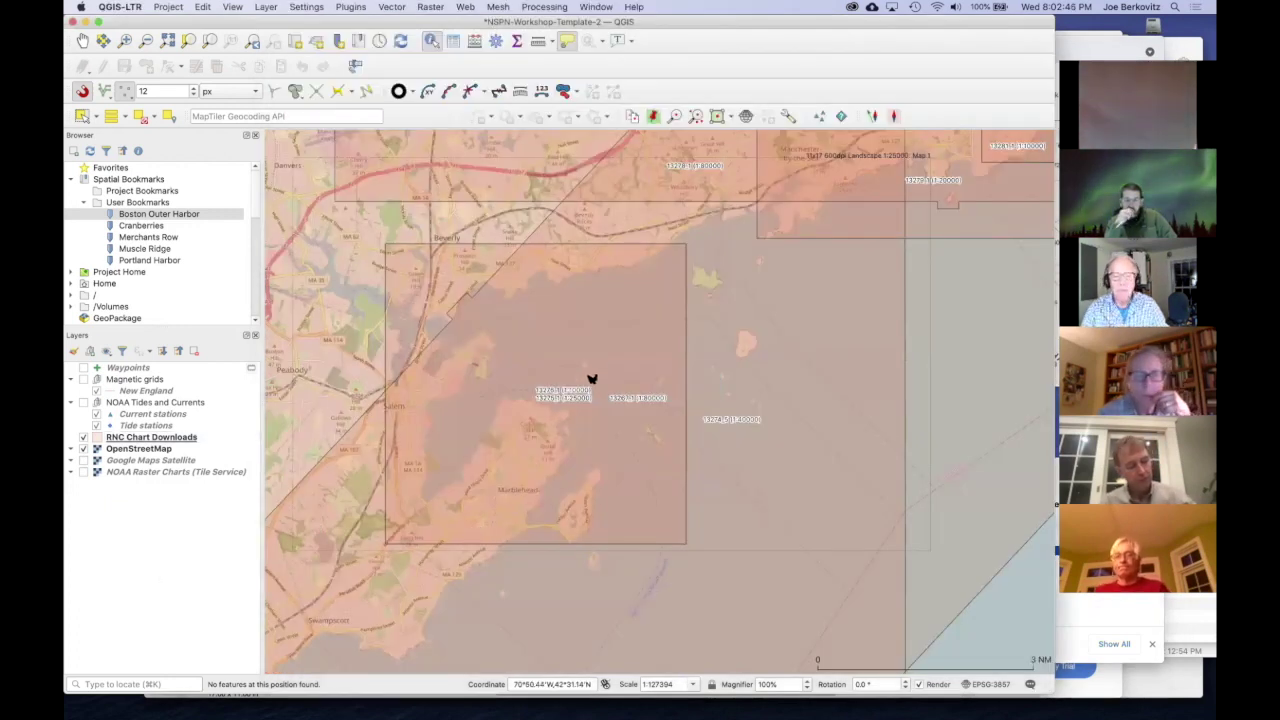
# Step: Download chart 13274_5 'Deer Island to Cape Ann' as a map layer
pyautogui.moveTo(609, 358)
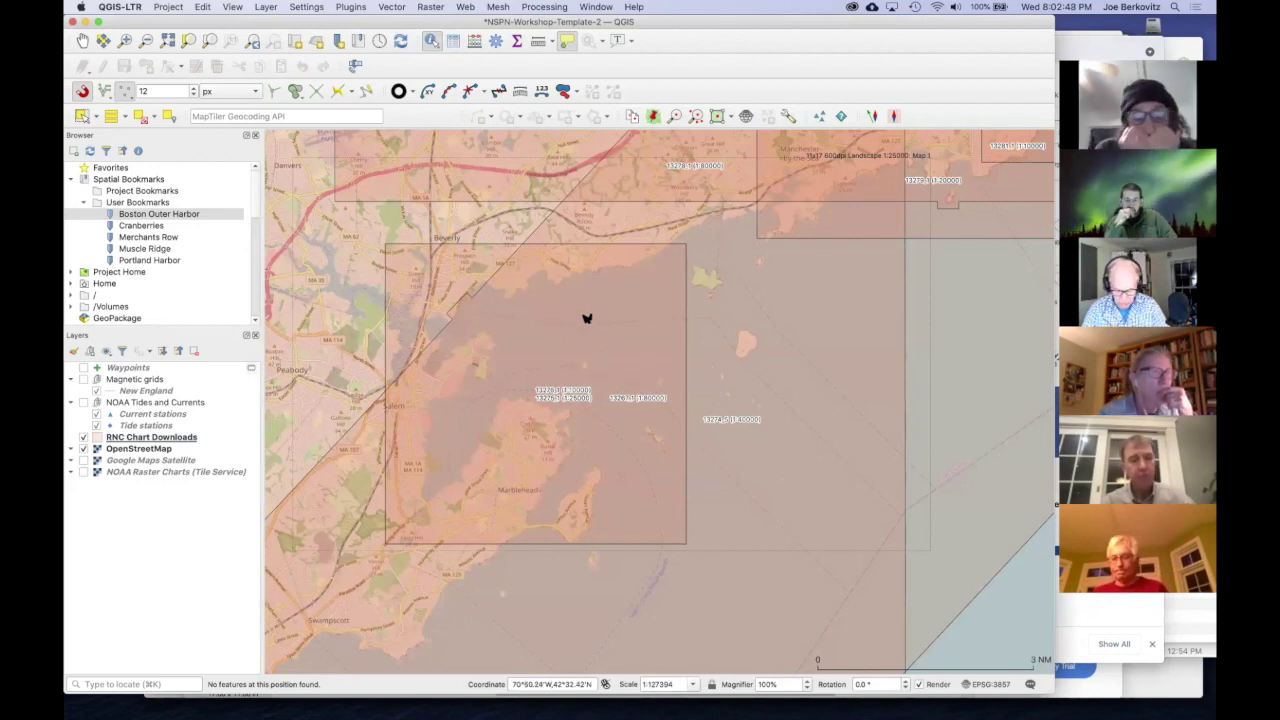
pyautogui.click(587, 318)
pyautogui.moveTo(648, 343)
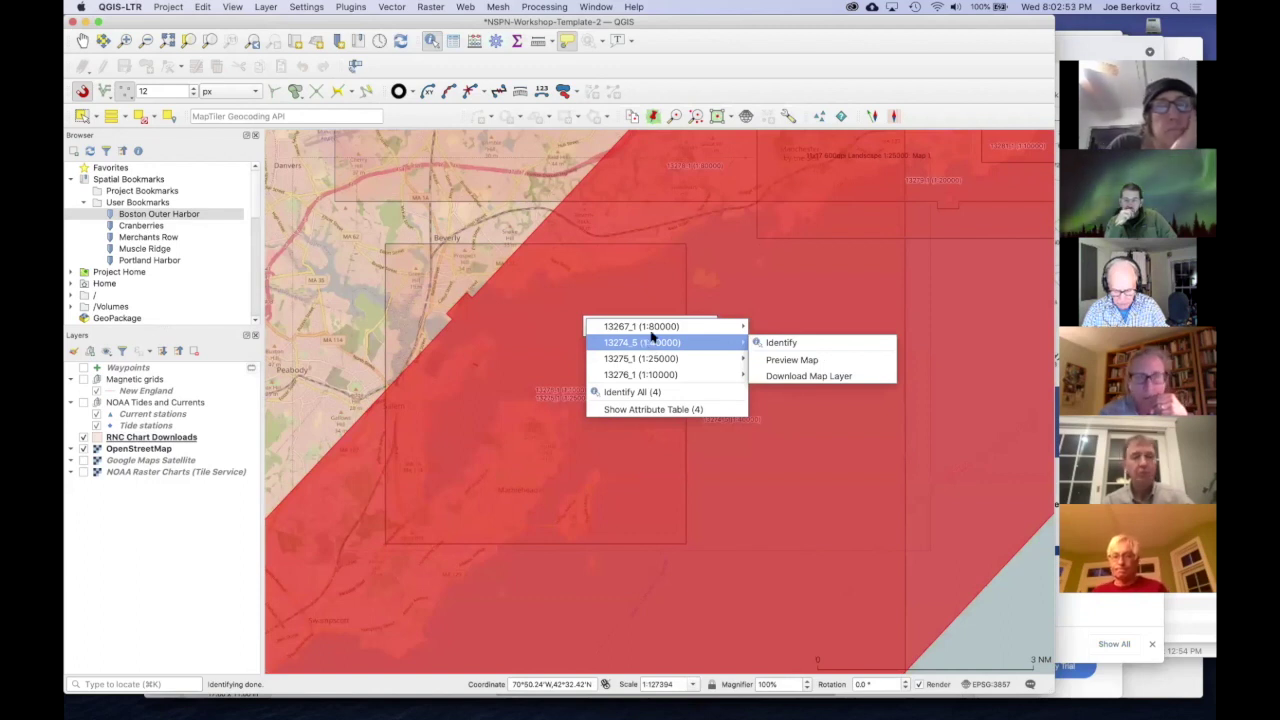
pyautogui.click(793, 376)
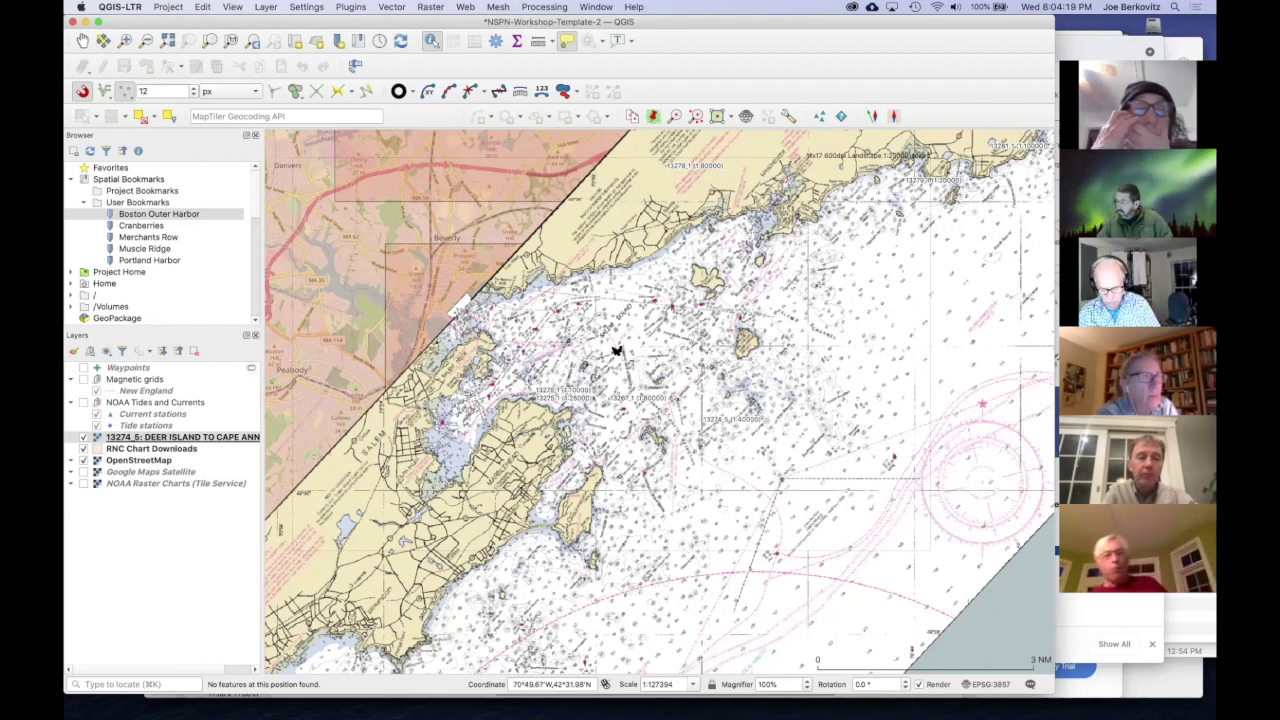
# Step: Hide the OpenStreetMap and RNC Chart Downloads layers, leaving the 13274_5 chart alone
pyautogui.click(135, 440)
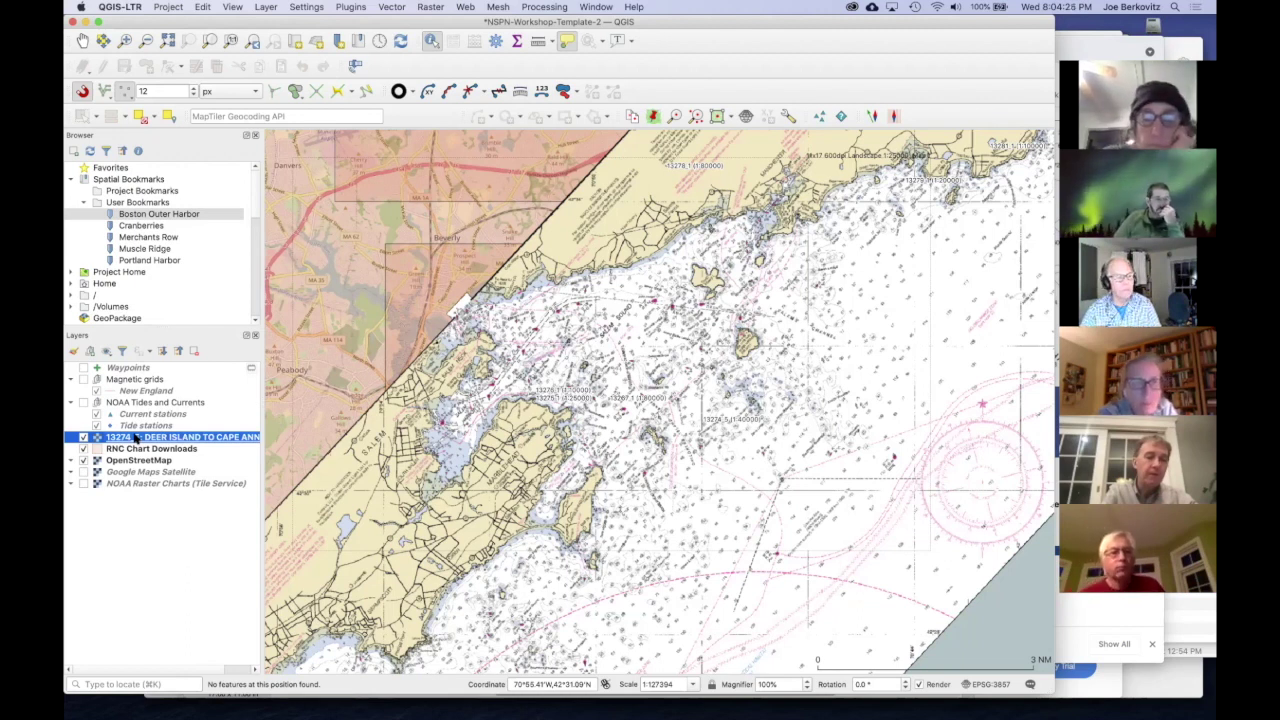
pyautogui.click(83, 460)
pyautogui.click(83, 448)
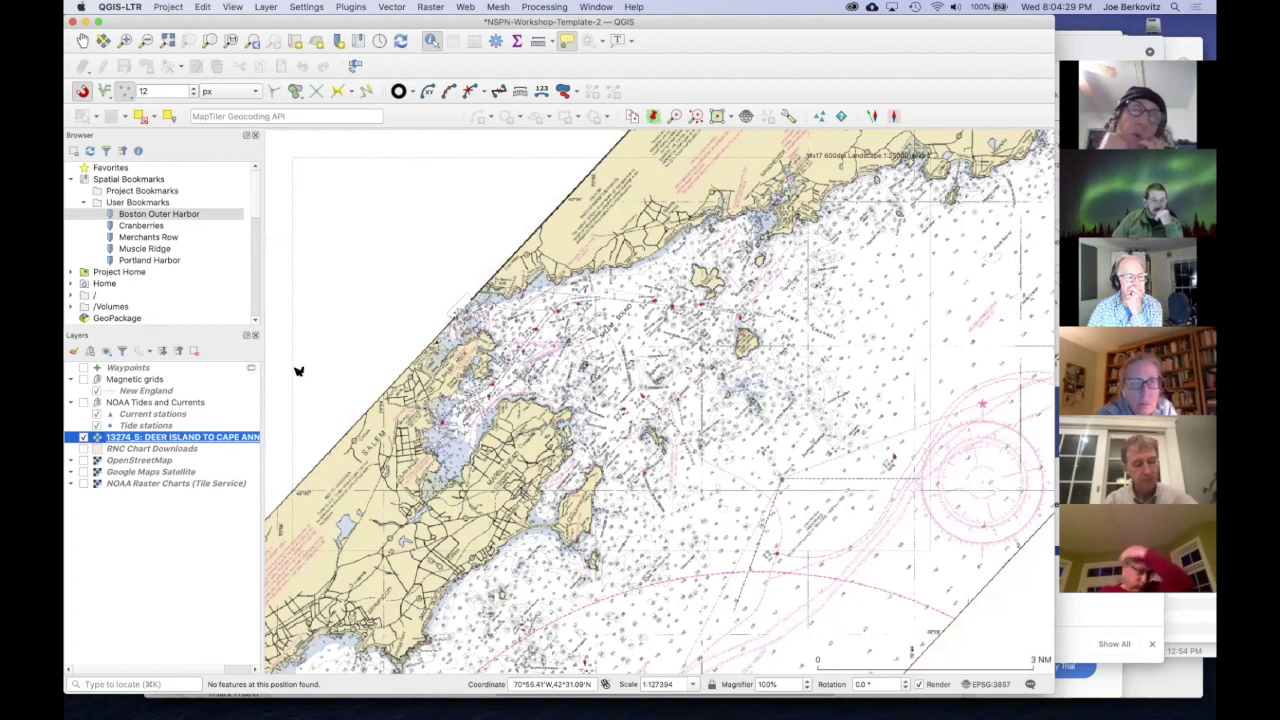
pyautogui.scroll(-2, 535, 365)
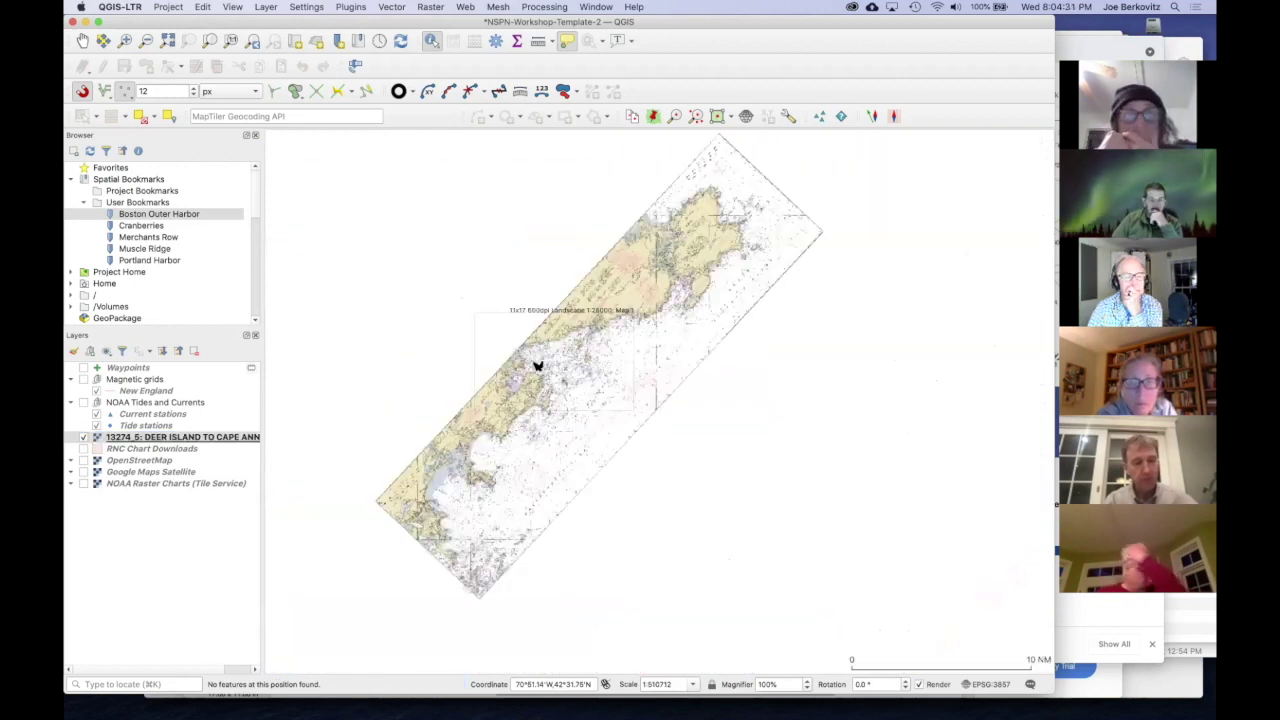
# Step: Toggle NOAA Raster Charts tiles to compare, then open the 11x17 600dpi Landscape layout
pyautogui.click(83, 484)
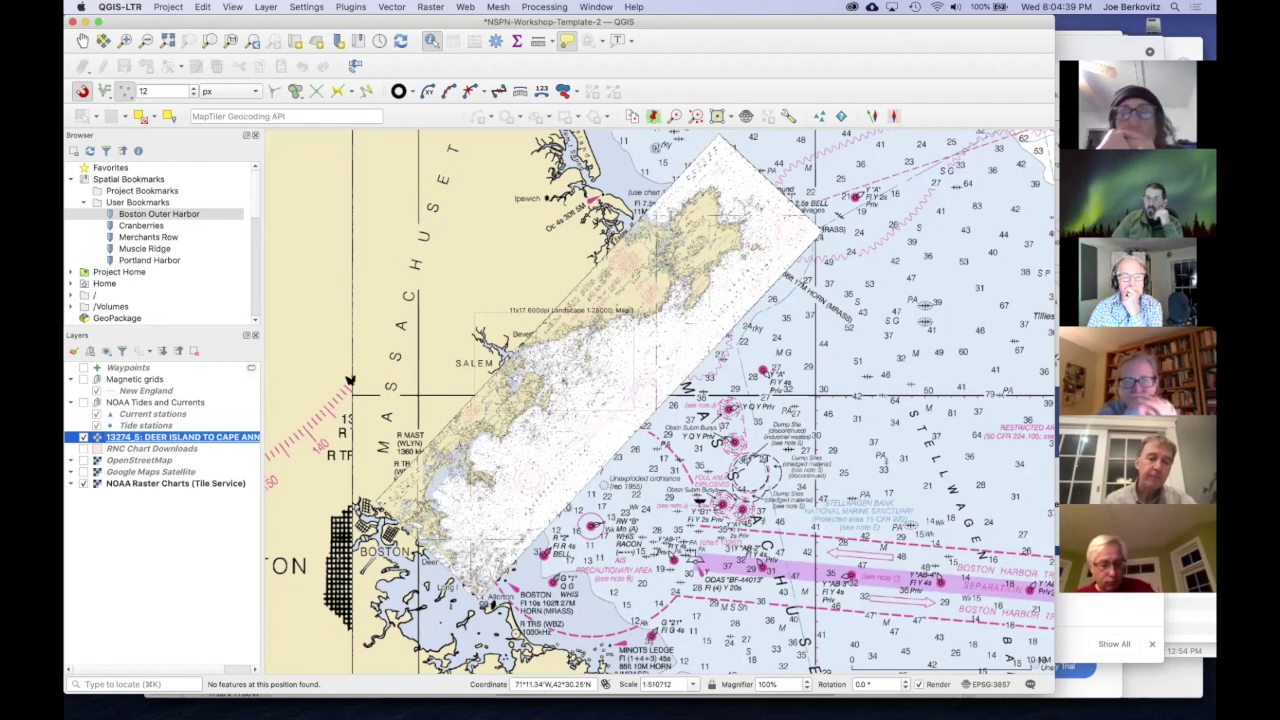
pyautogui.scroll(2, 371, 510)
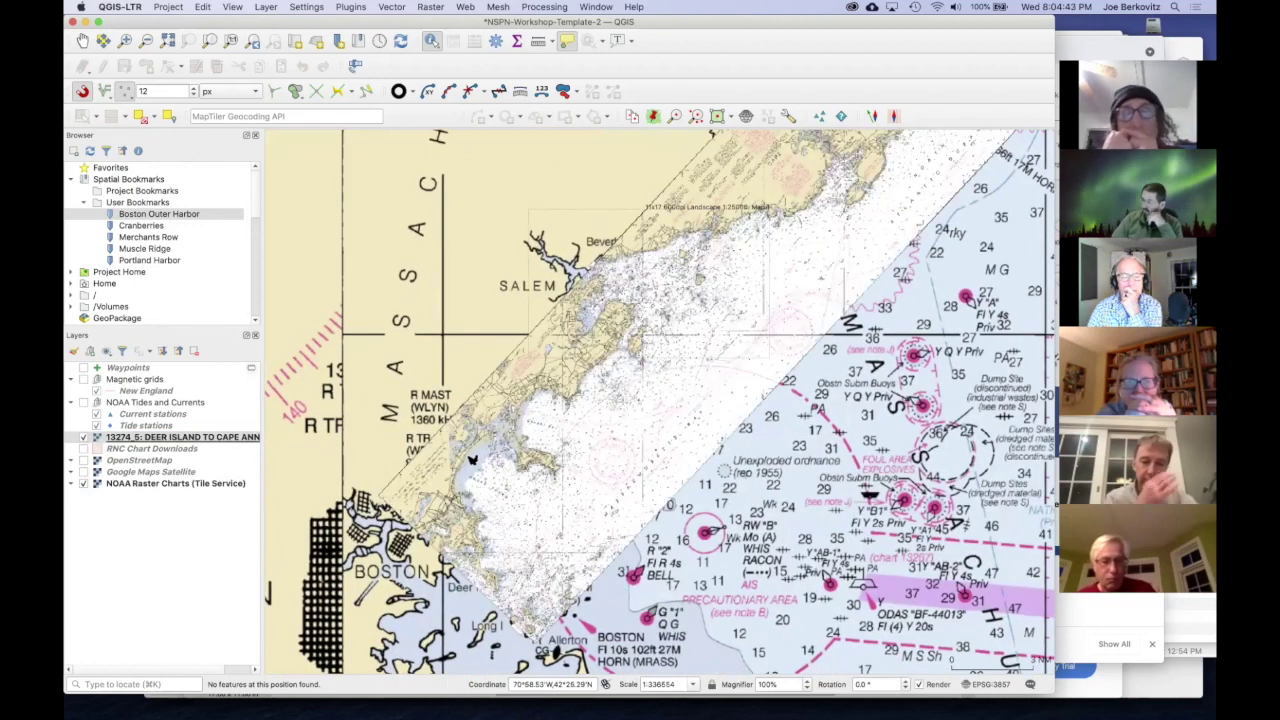
pyautogui.click(84, 484)
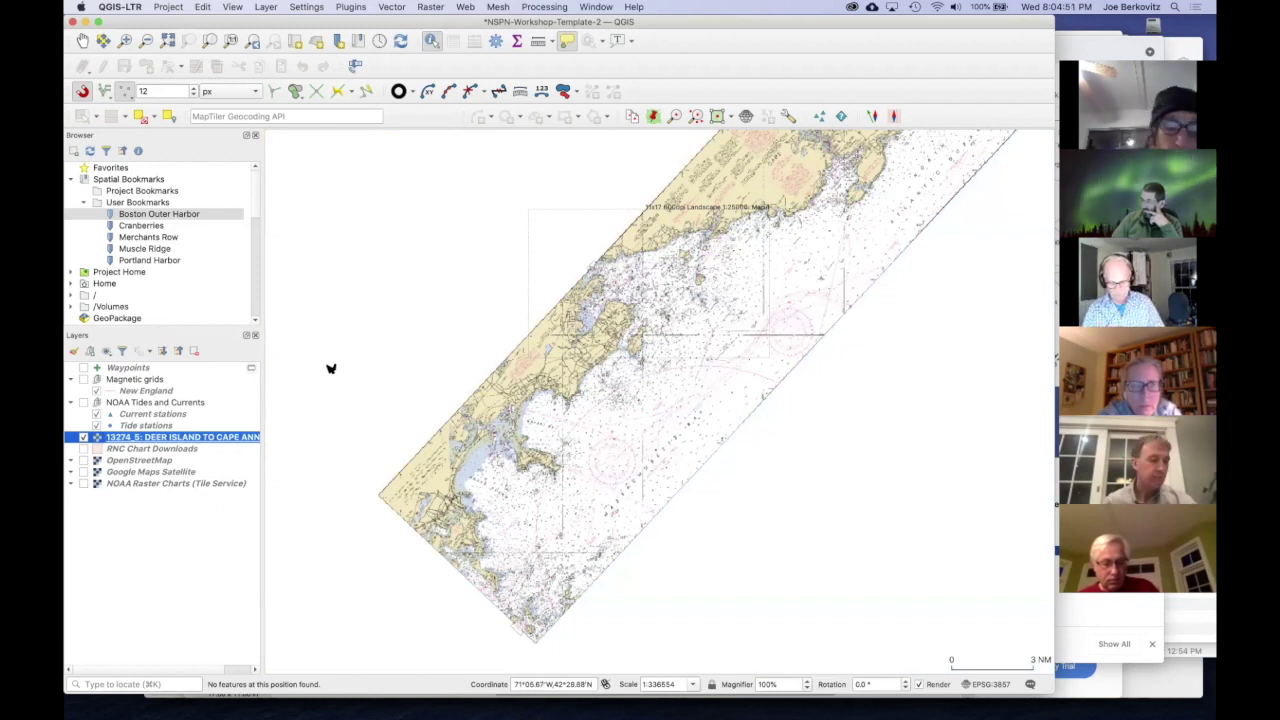
pyautogui.press('super+grave')
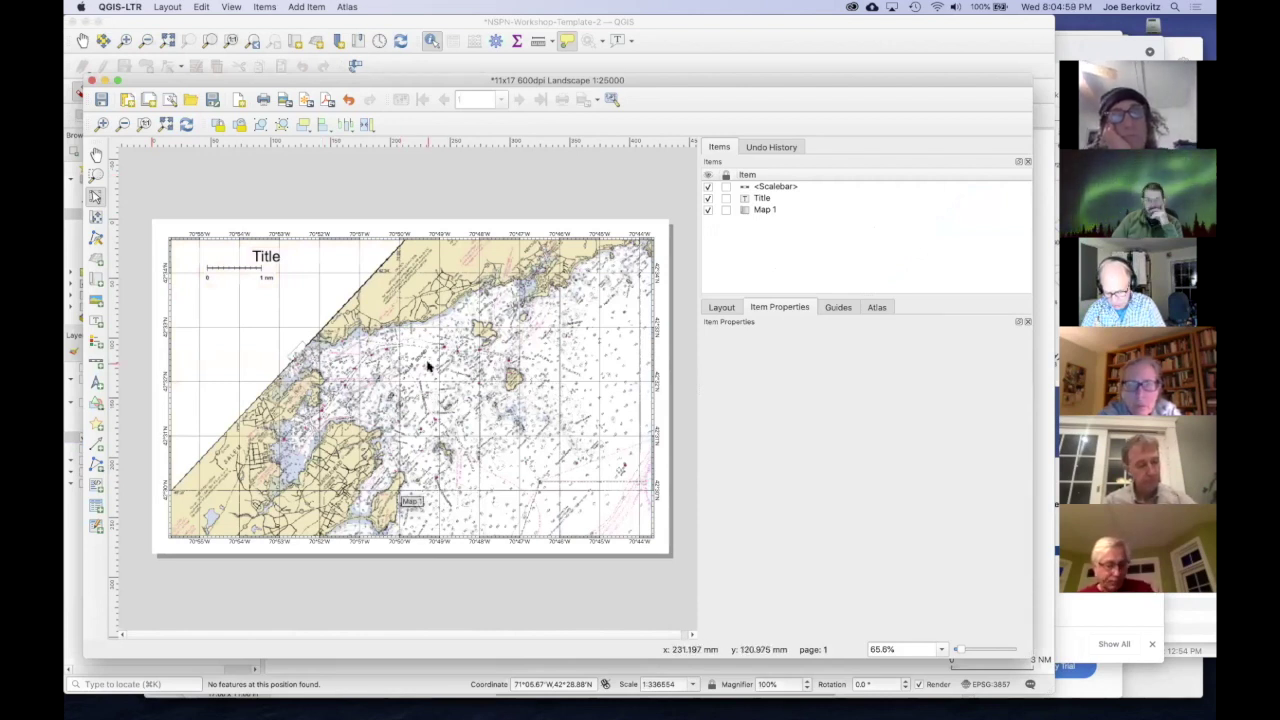
# Step: Zoom and pan Map 1's content to frame Salem Sound at scale 37061
pyautogui.click(96, 218)
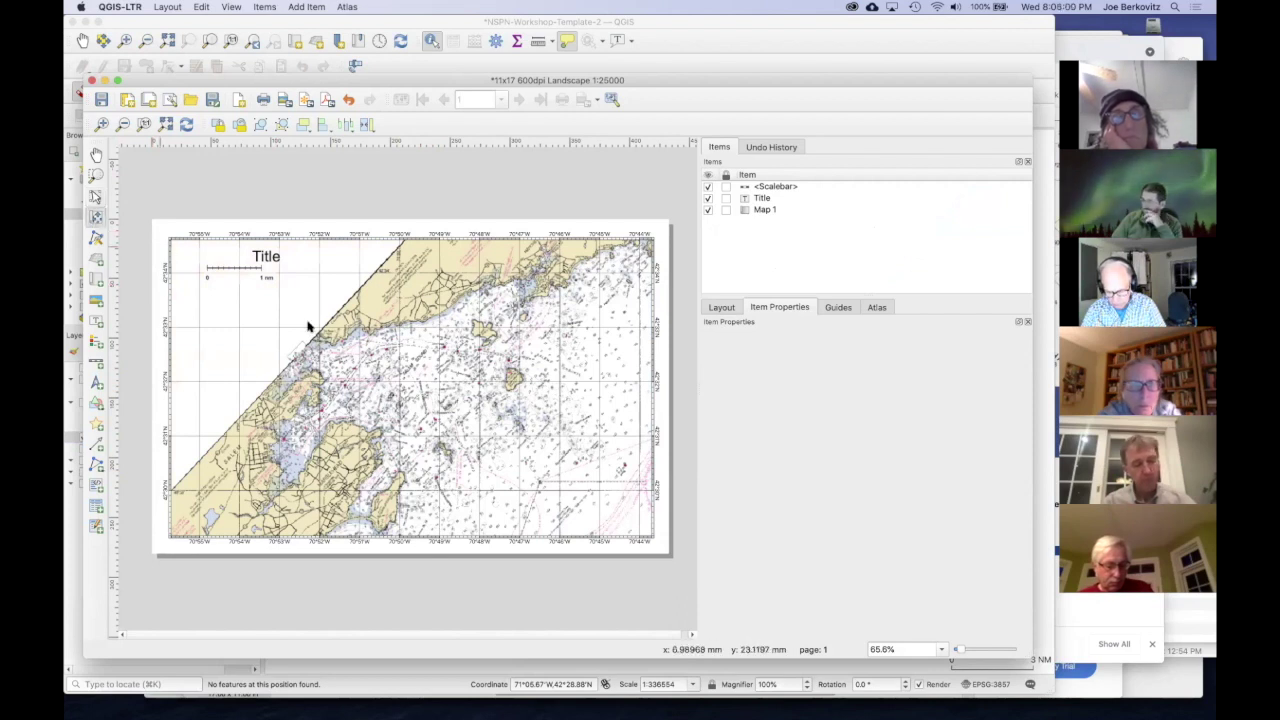
pyautogui.click(437, 364)
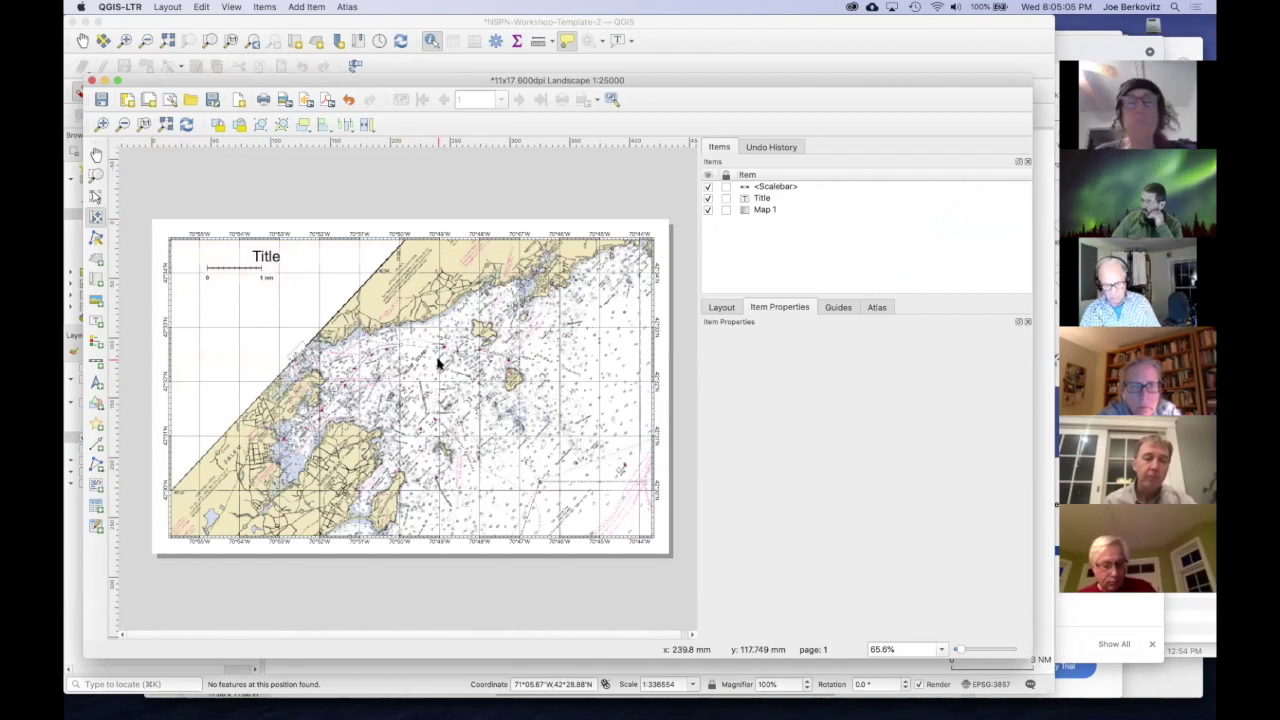
pyautogui.click(645, 253)
pyautogui.click(349, 334)
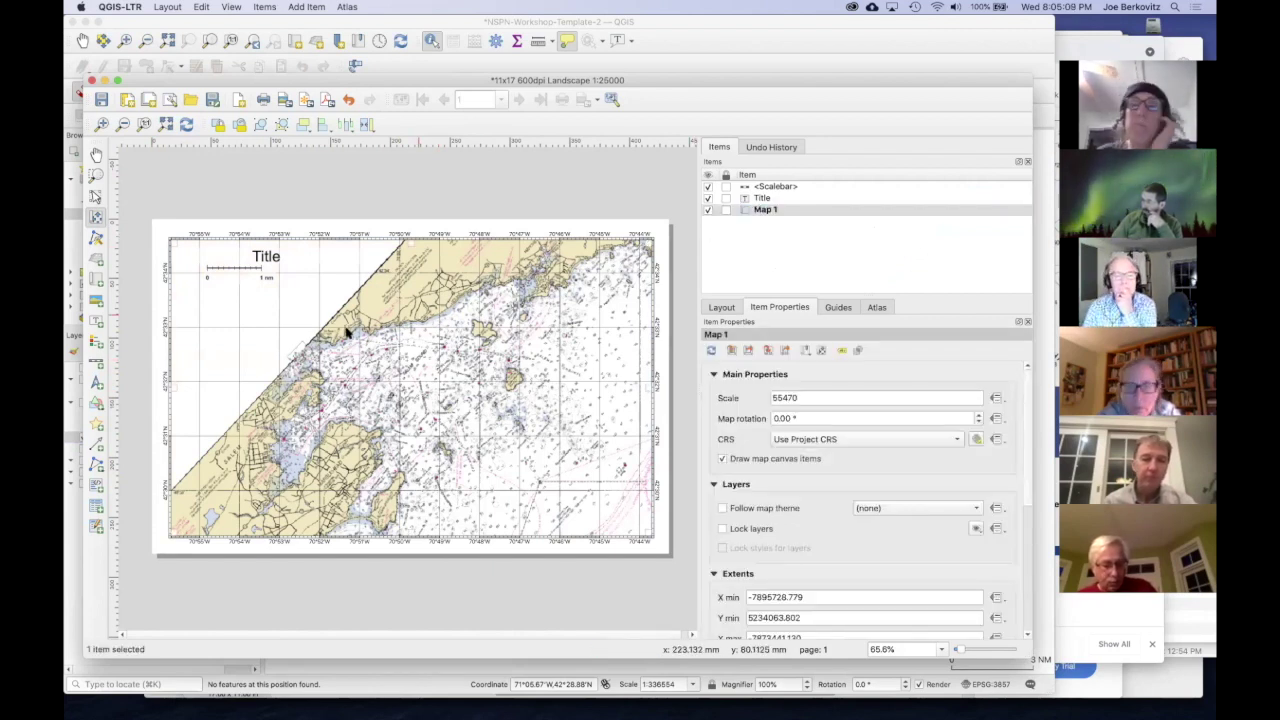
pyautogui.scroll(2, 352, 337)
pyautogui.scroll(-1, 352, 337)
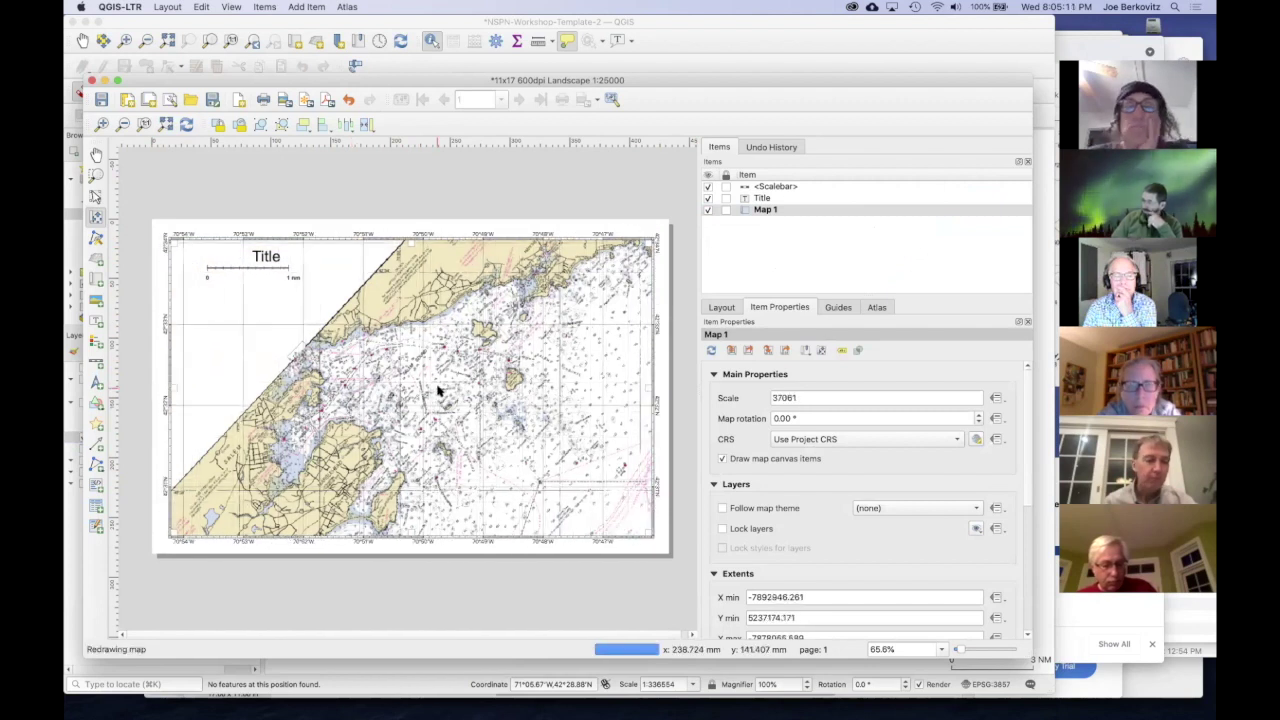
pyautogui.moveTo(372, 357); pyautogui.dragTo(357, 349)
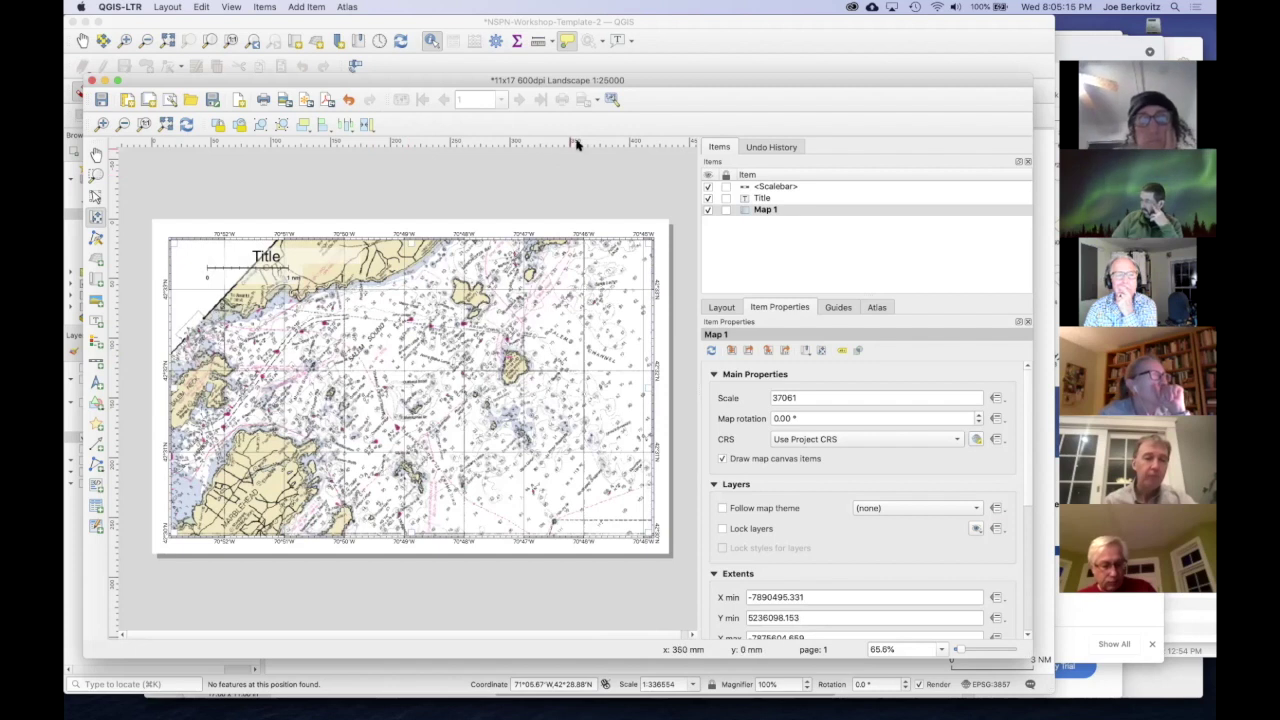
# Step: Export the layout as SalemSound2.pdf, accepting the PDF export options
pyautogui.click(330, 101)
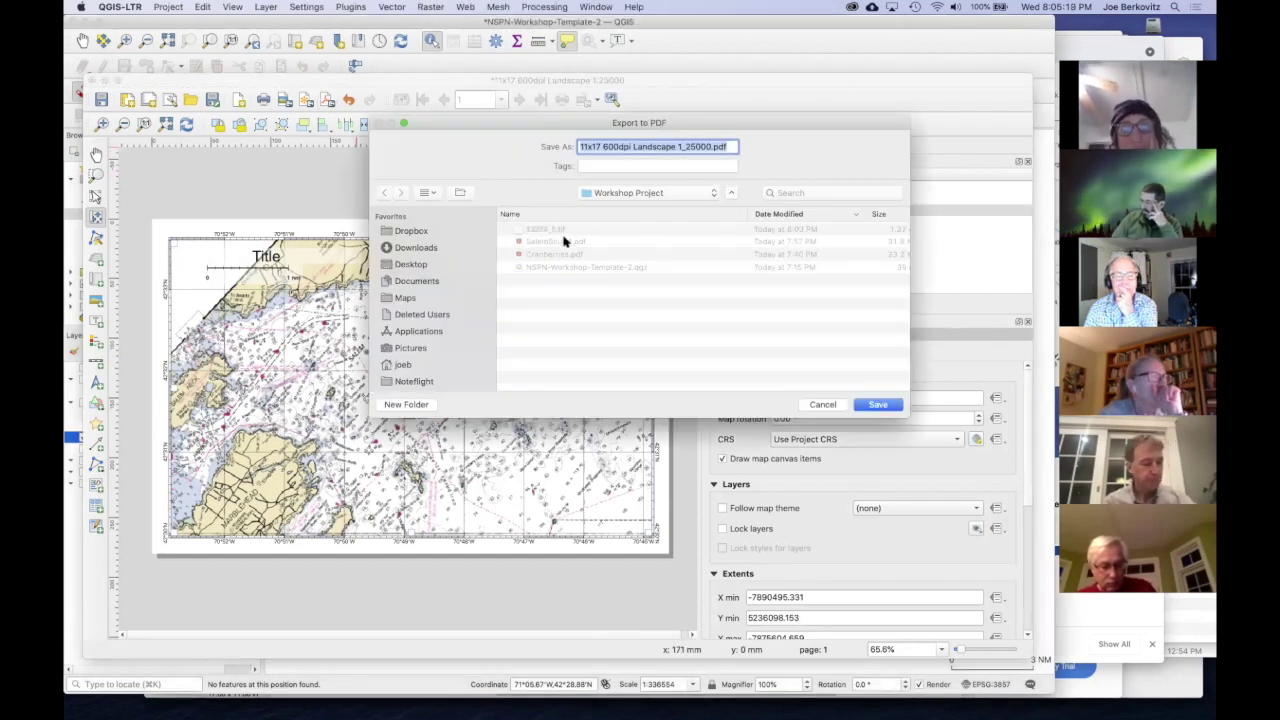
pyautogui.click(551, 241)
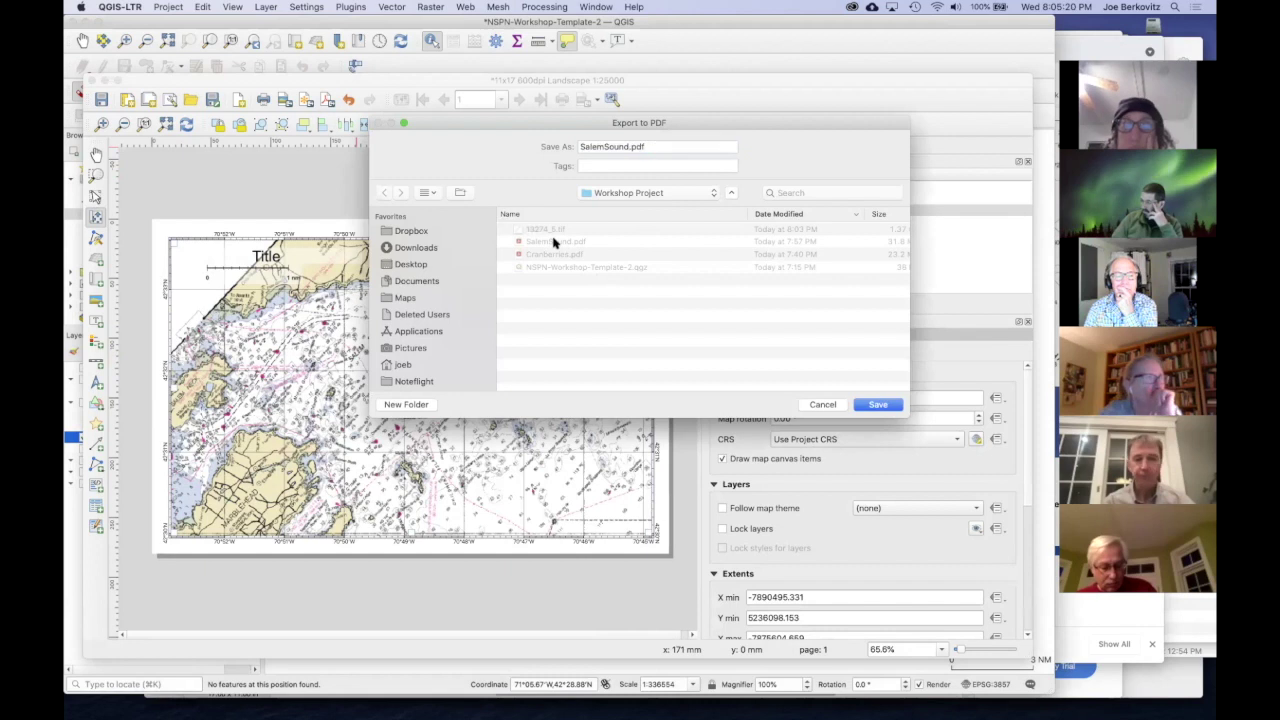
pyautogui.click(625, 147)
pyautogui.write('2')
pyautogui.press('Return')
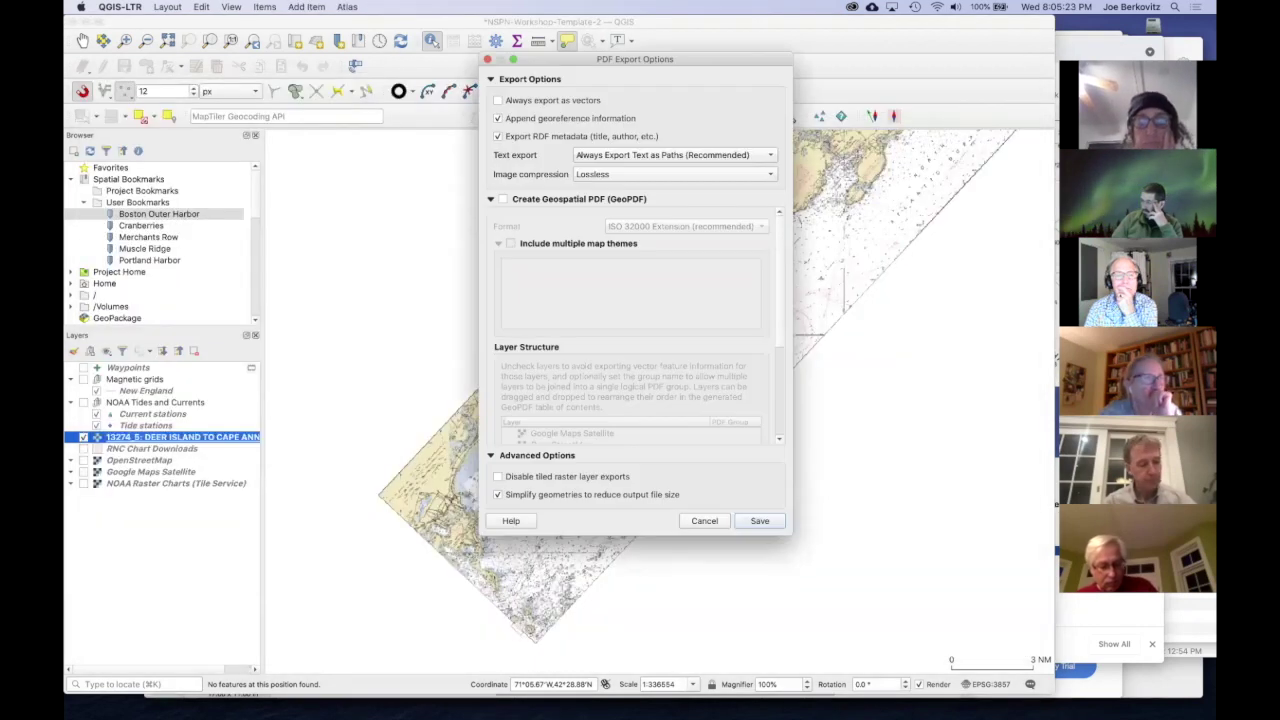
pyautogui.press('Return')
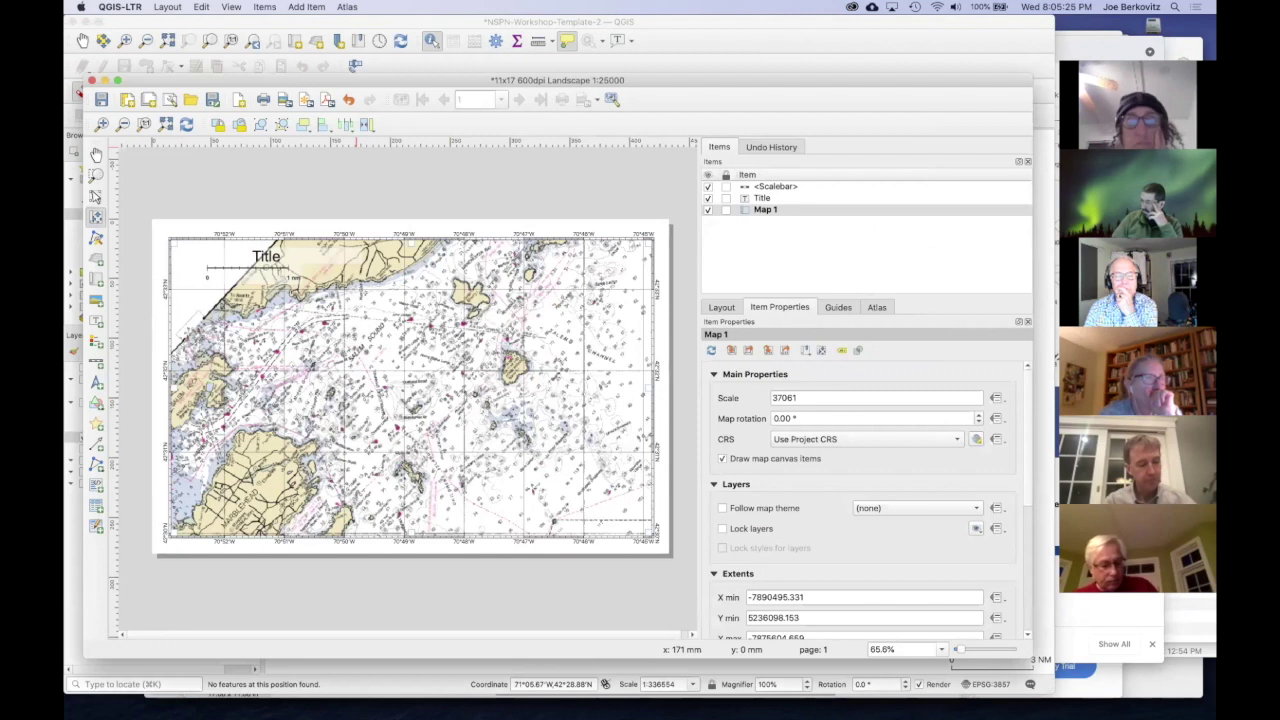
# Step: In Acrobat Reader, open SalemSound2.pdf from the Workshop Project folder
pyautogui.press('super+Tab')
pyautogui.press('super+Tab')
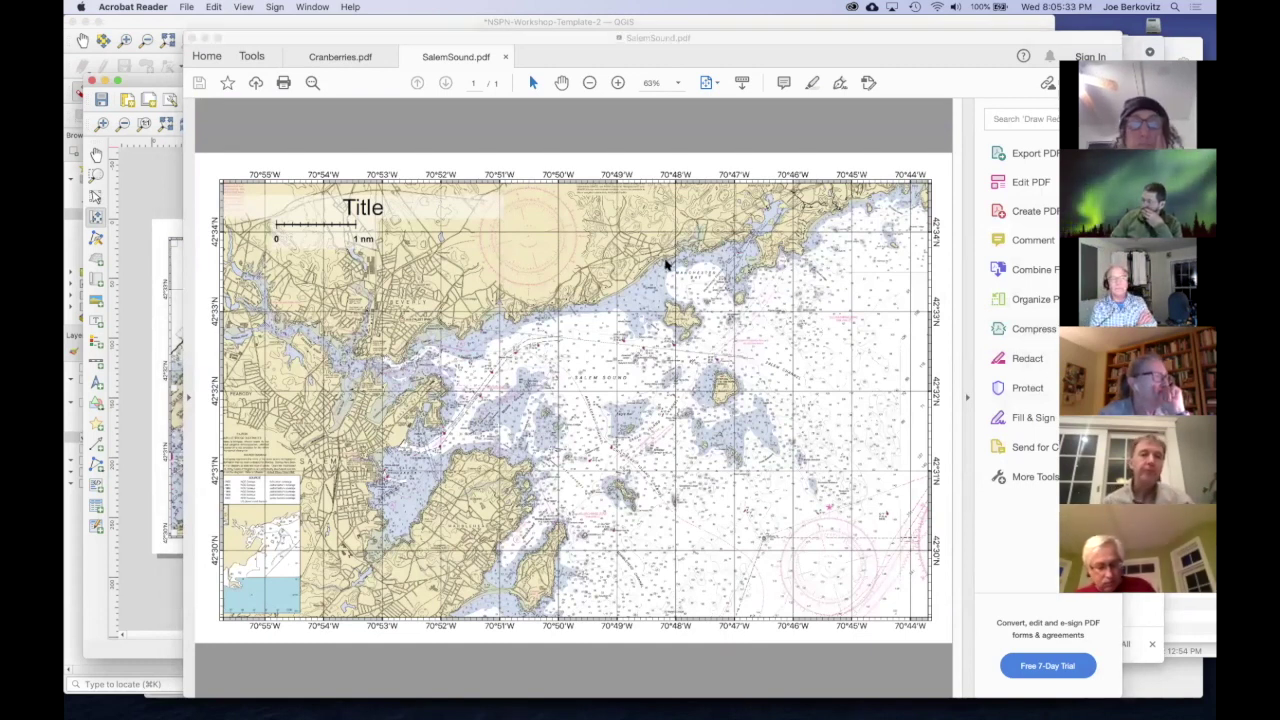
pyautogui.click(409, 290)
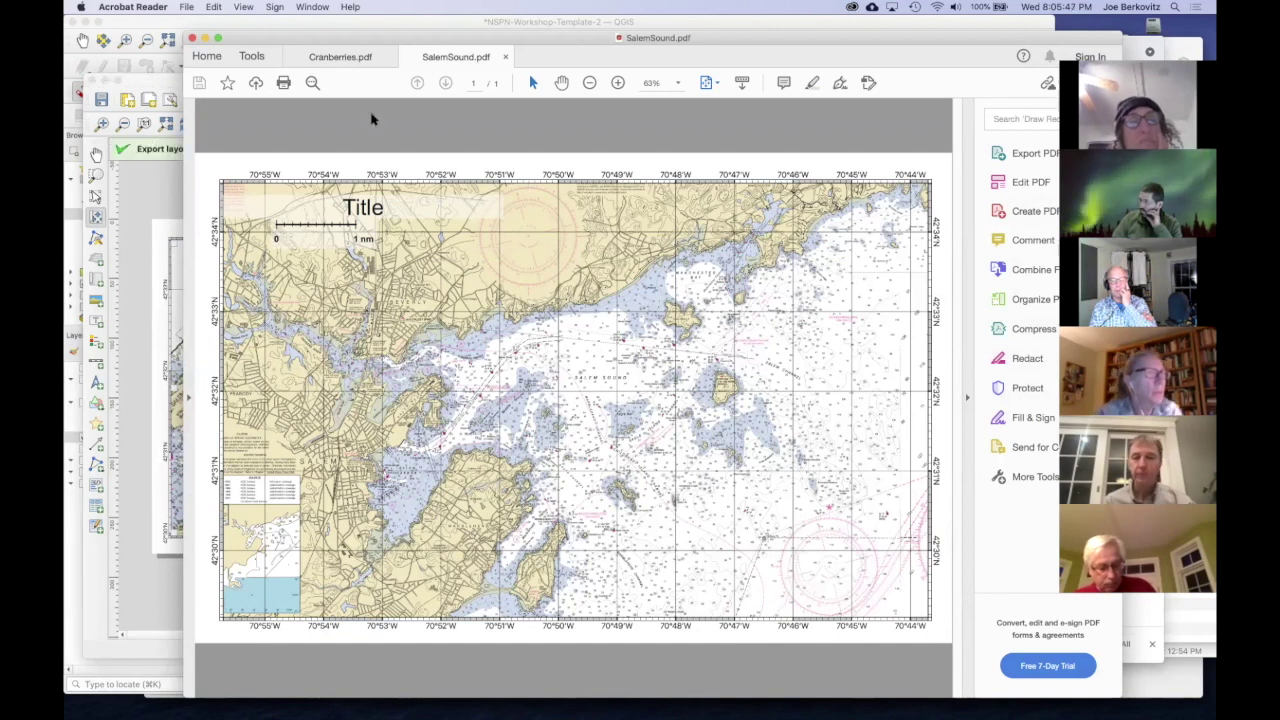
pyautogui.press('super+o')
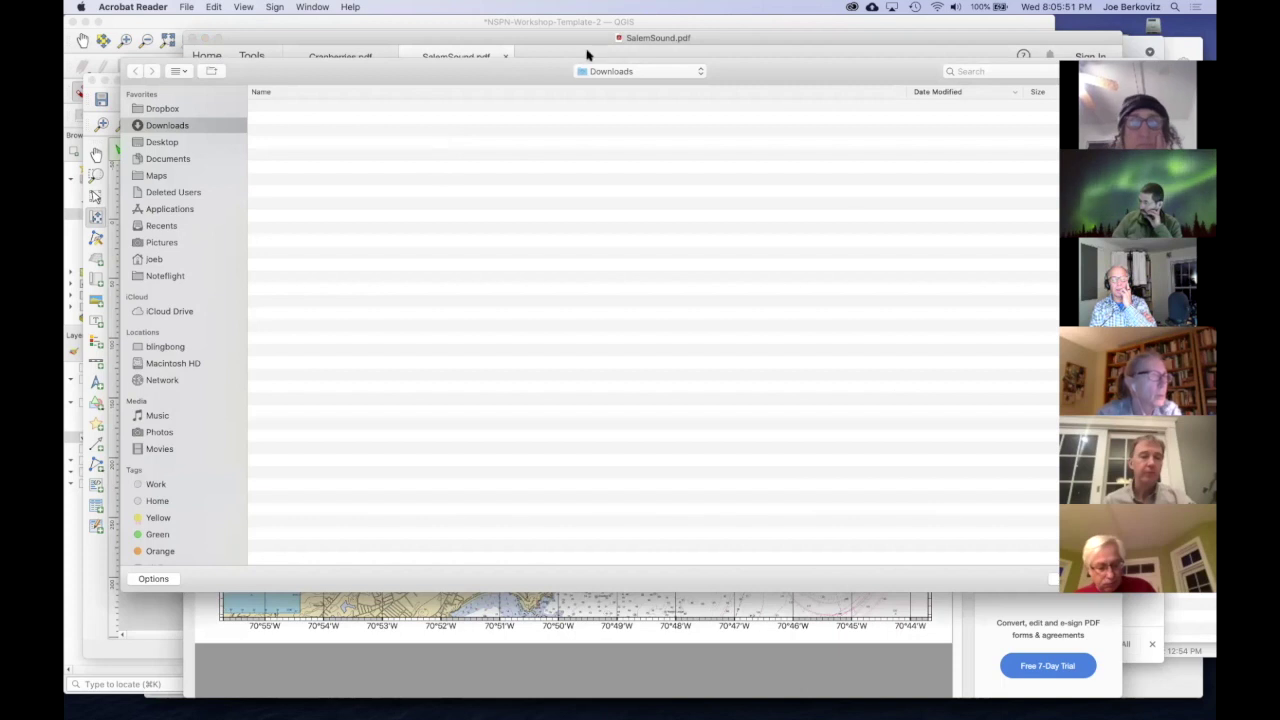
pyautogui.click(632, 74)
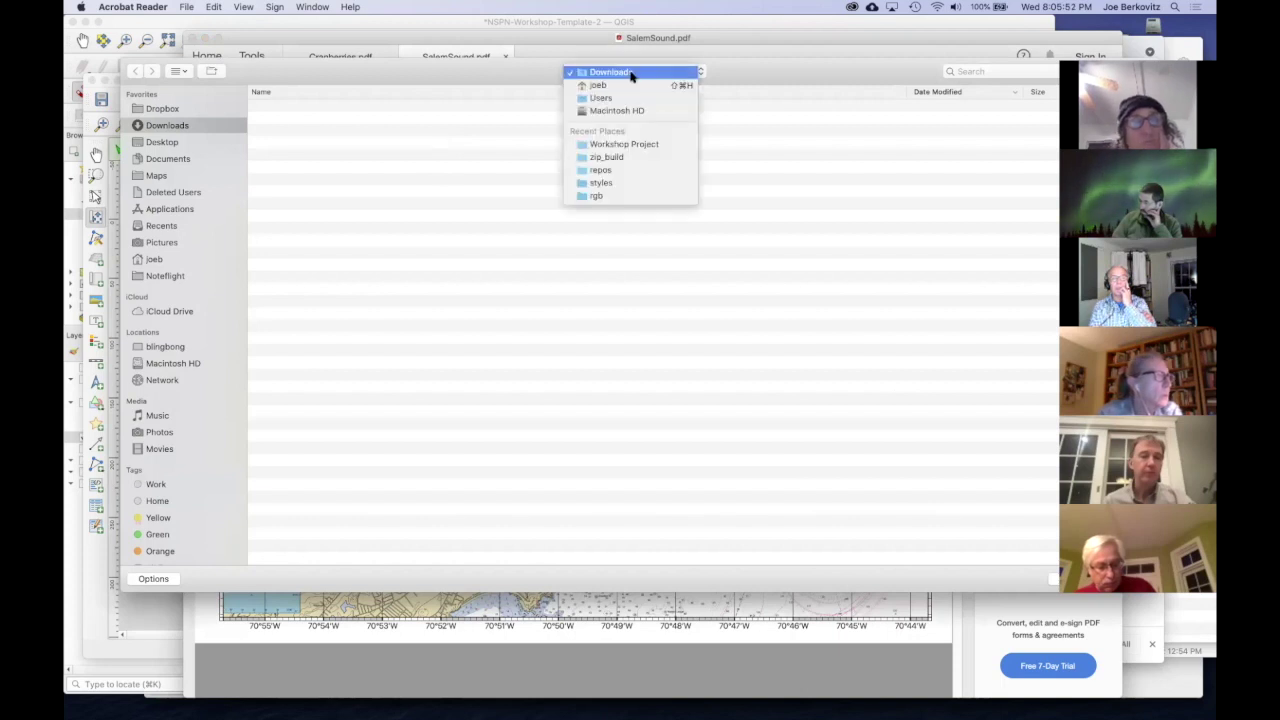
pyautogui.click(630, 144)
pyautogui.doubleClick(316, 110)
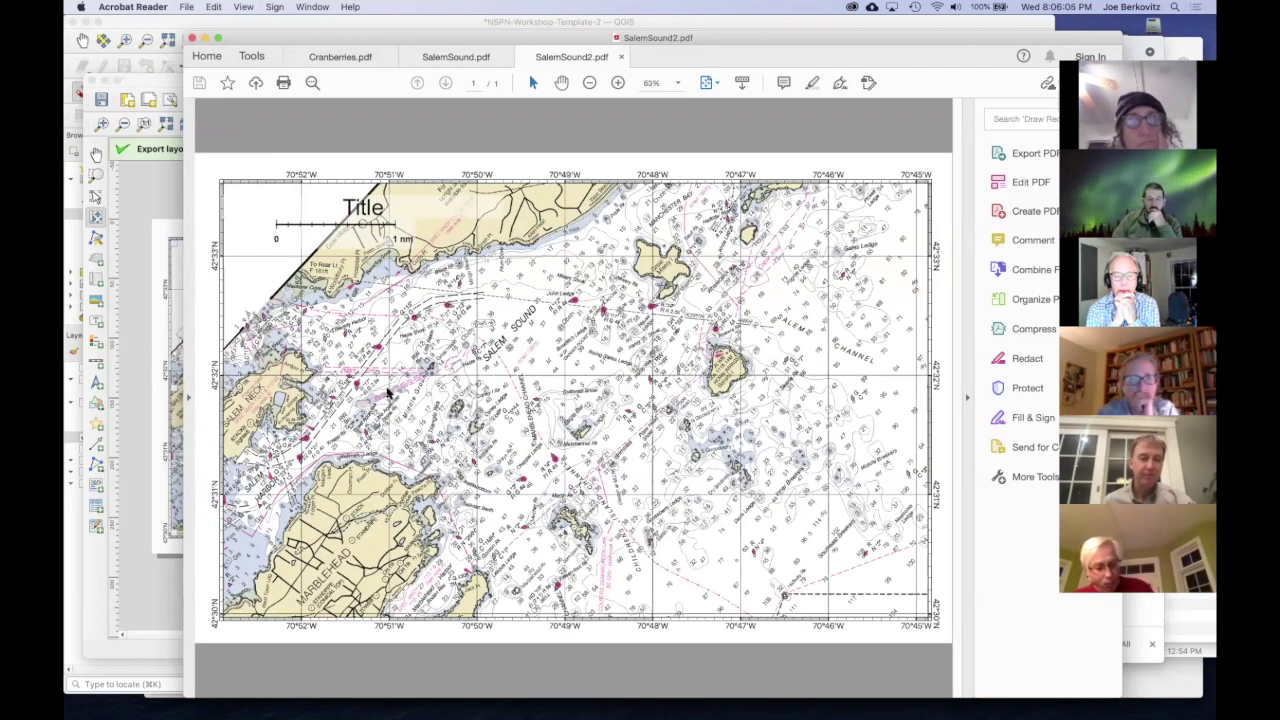
# Step: Compare the SalemSound.pdf and SalemSound2.pdf charts by flipping between their tabs
pyautogui.click(461, 59)
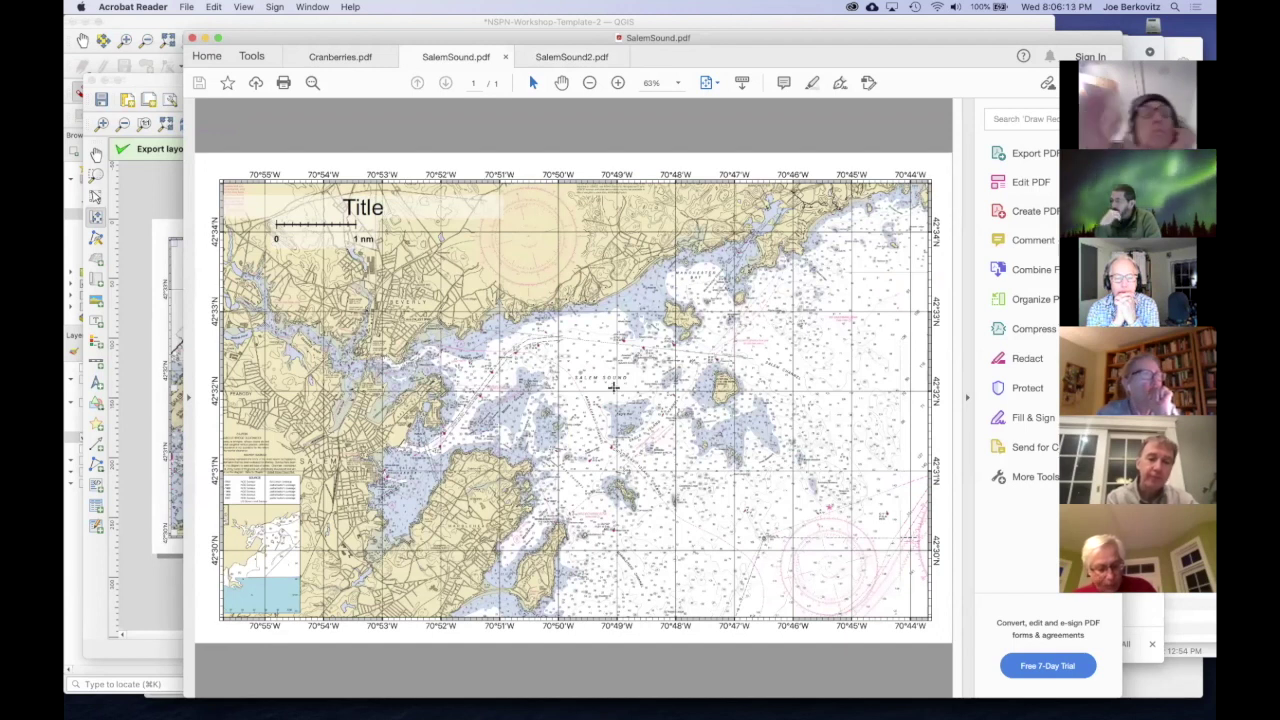
pyautogui.scroll(5, 613, 387)
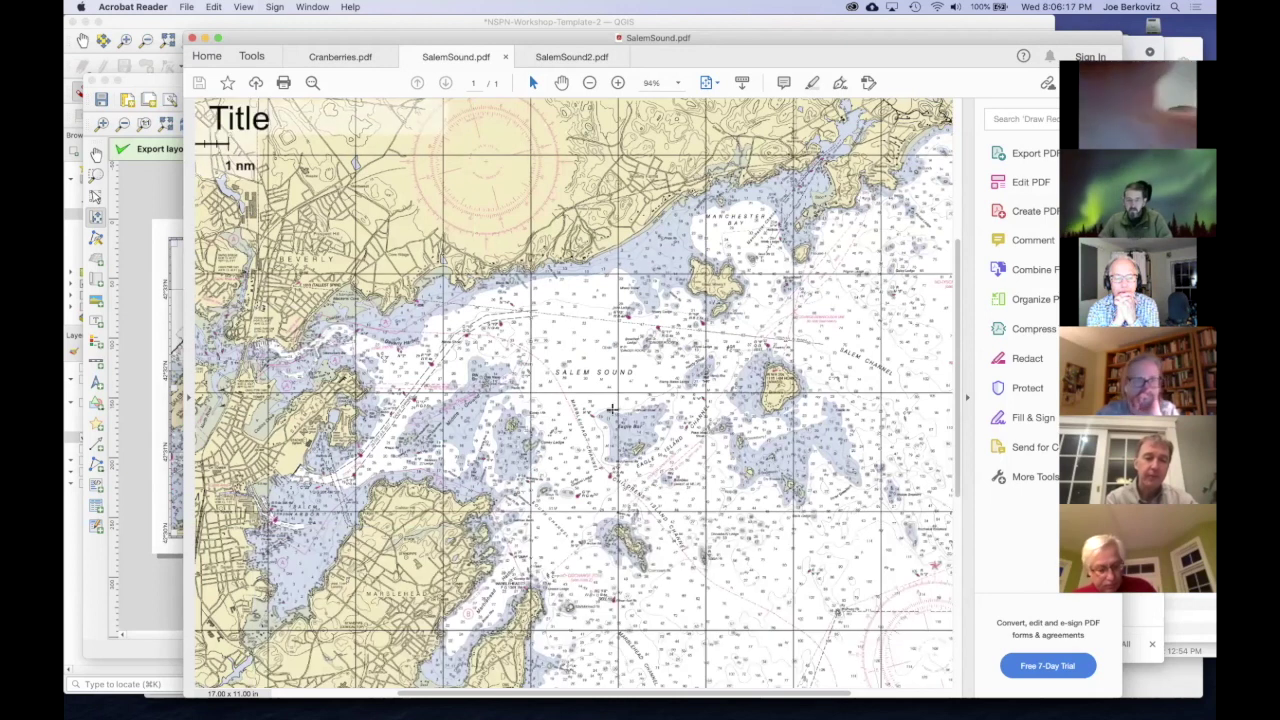
pyautogui.hscroll(5, 612, 408)
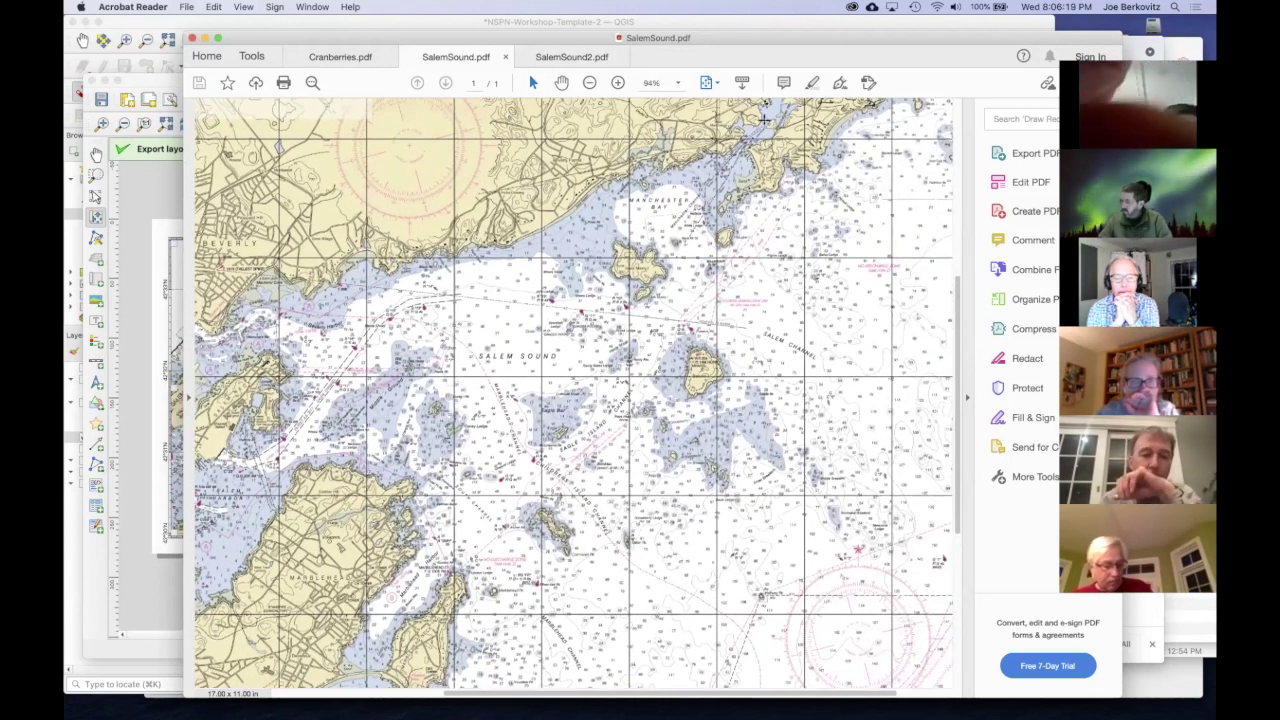
pyautogui.moveTo(595, 37); pyautogui.dragTo(515, 38)
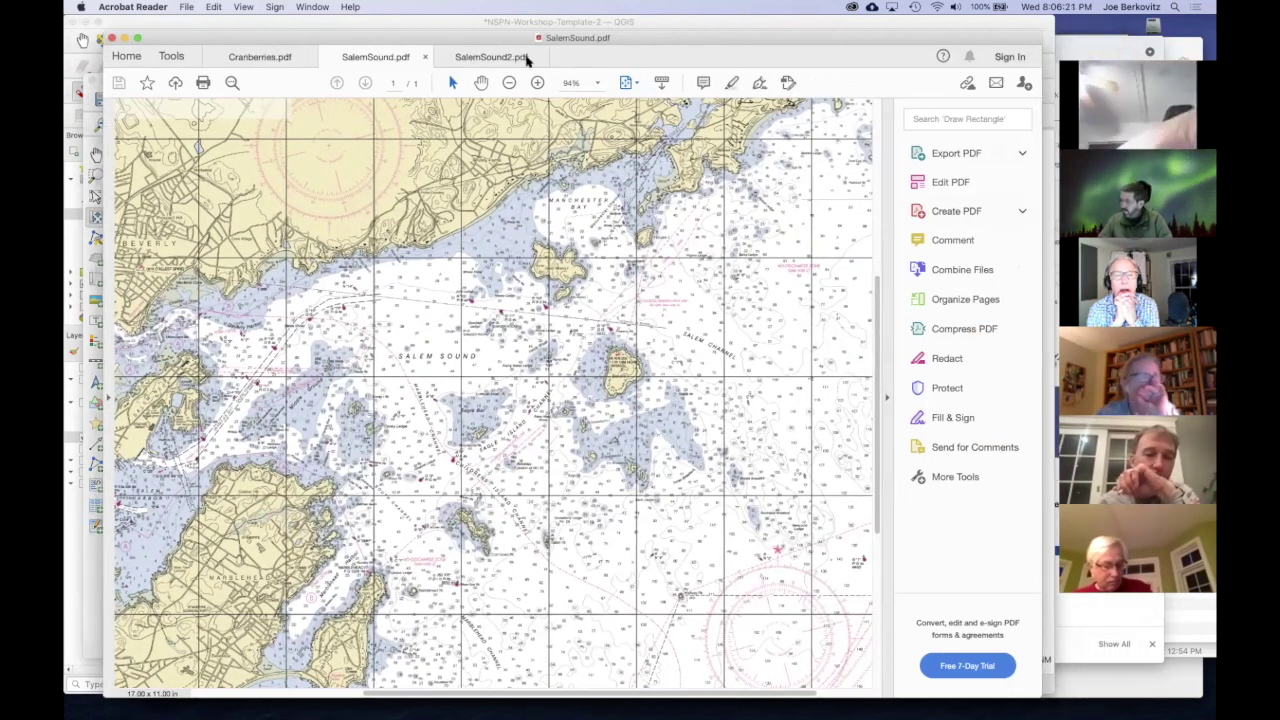
pyautogui.click(490, 58)
pyautogui.click(381, 58)
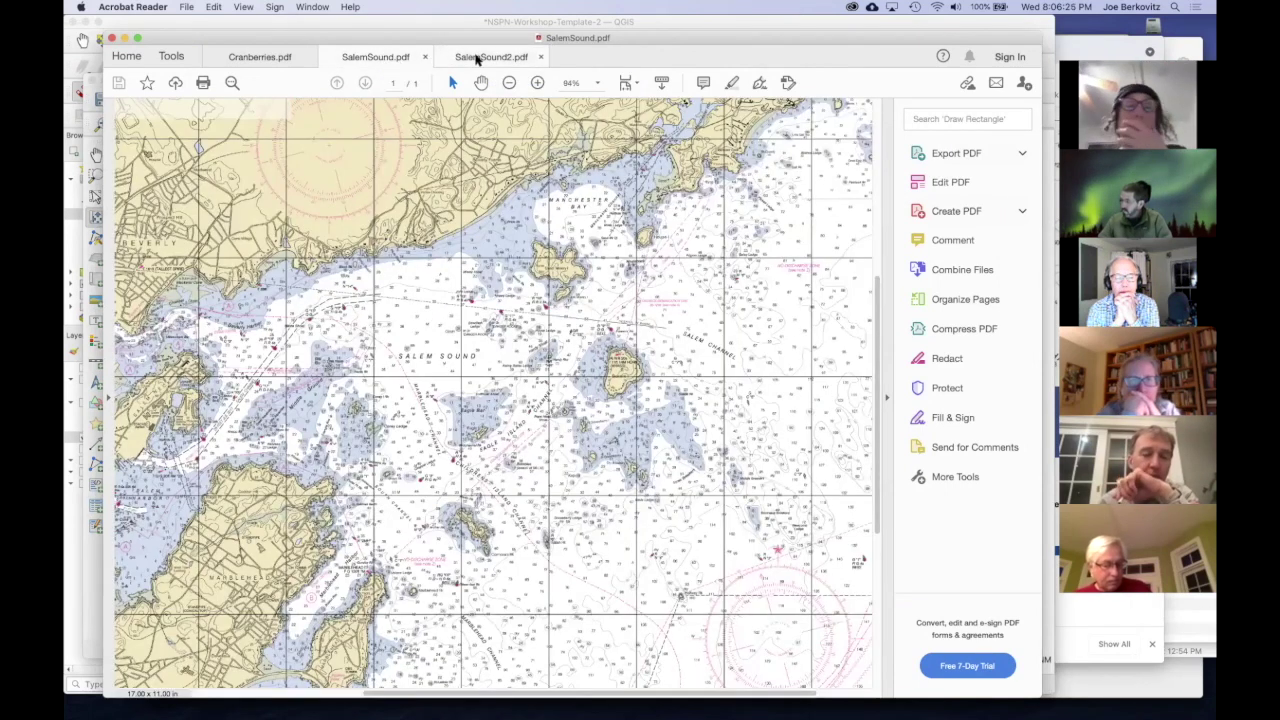
pyautogui.click(480, 58)
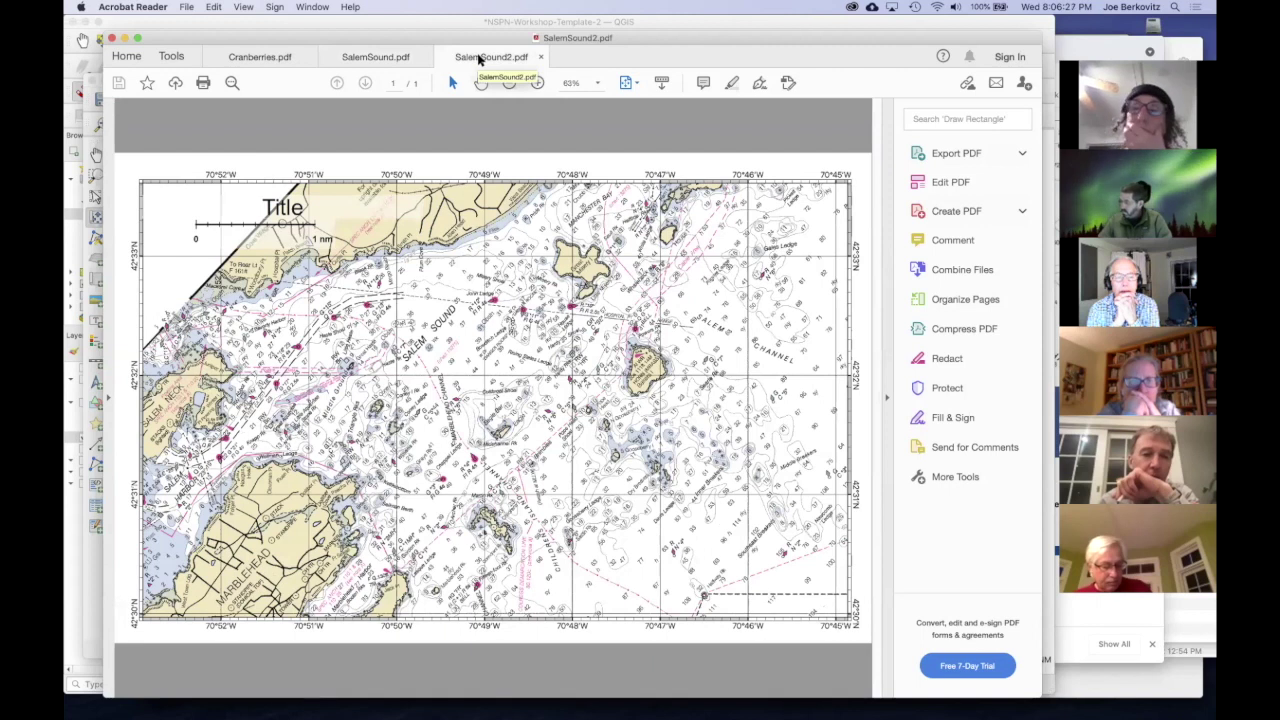
pyautogui.click(400, 62)
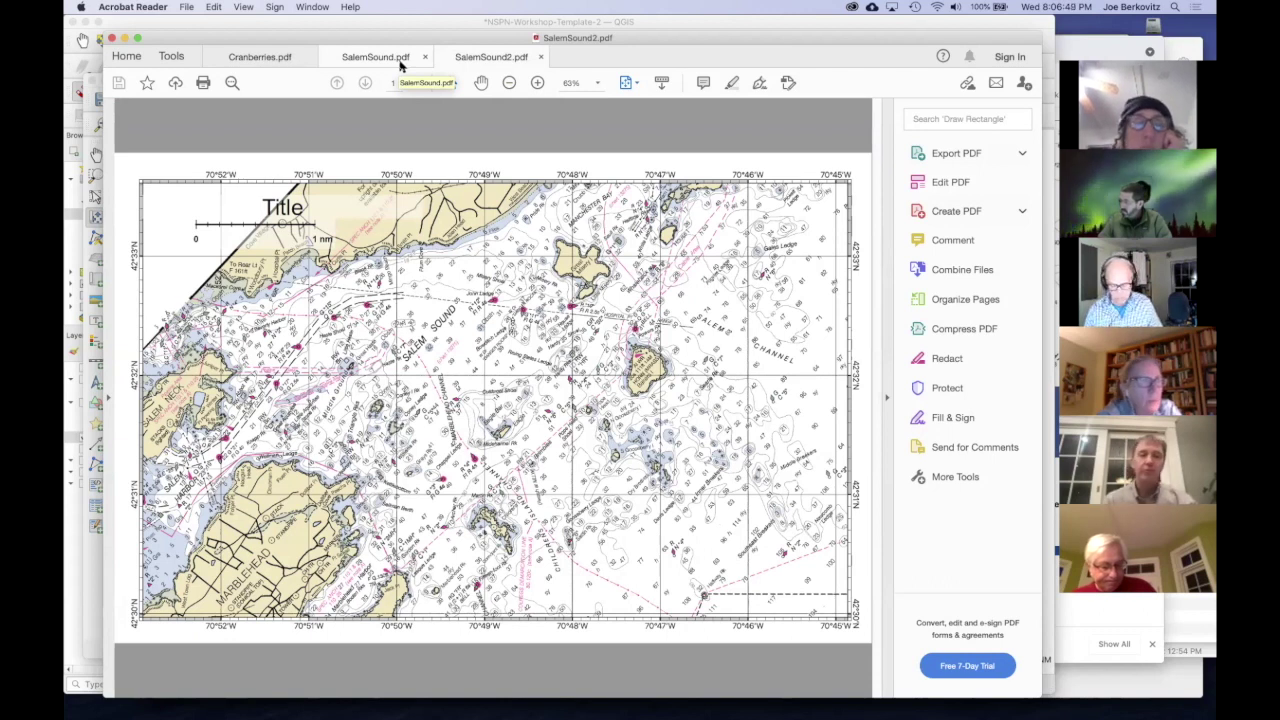
# Step: In QGIS, hide the 13274_5 chart layer and show and select RNC Chart Downloads
pyautogui.press('super+Tab')
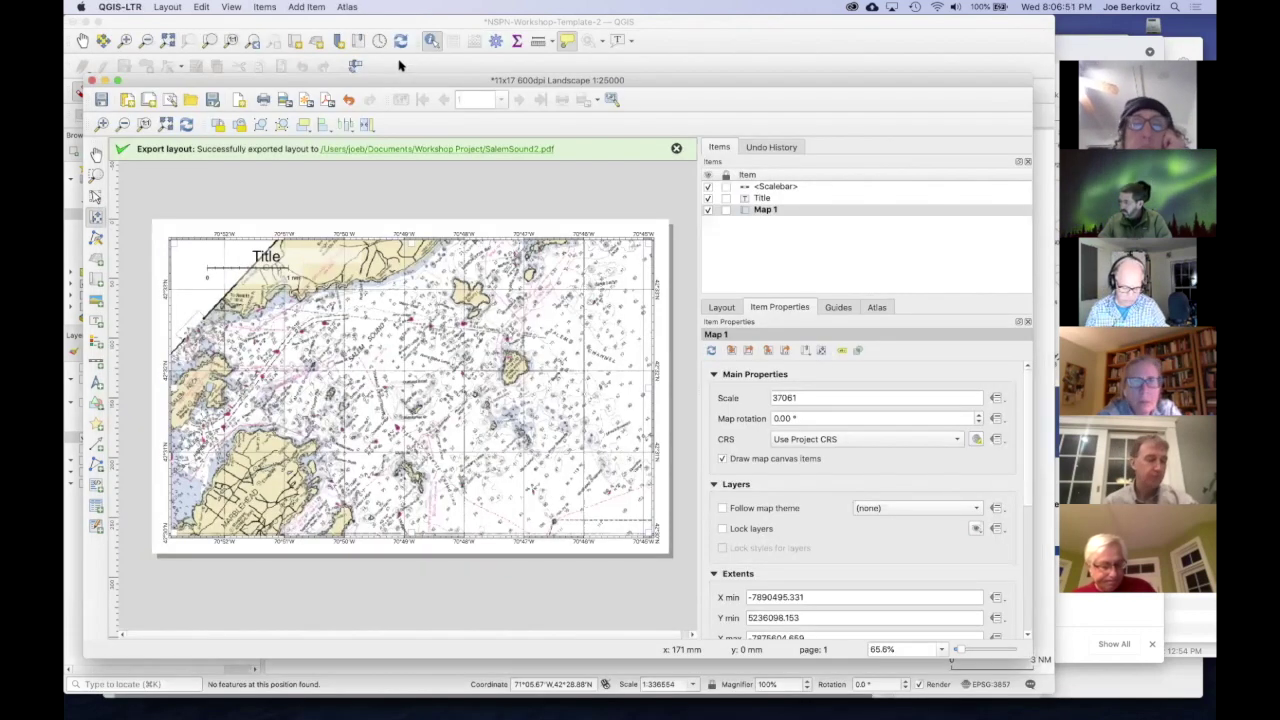
pyautogui.press('super+Tab')
pyautogui.press('super+Tab')
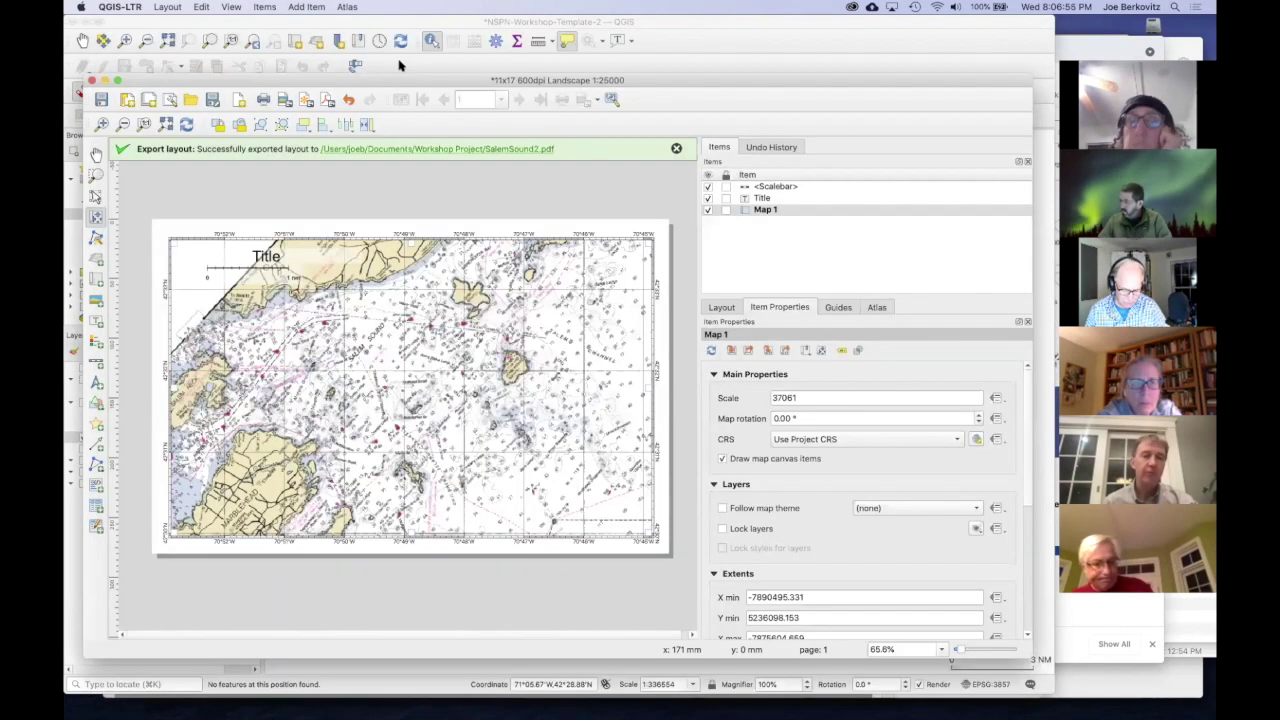
pyautogui.press('super+grave')
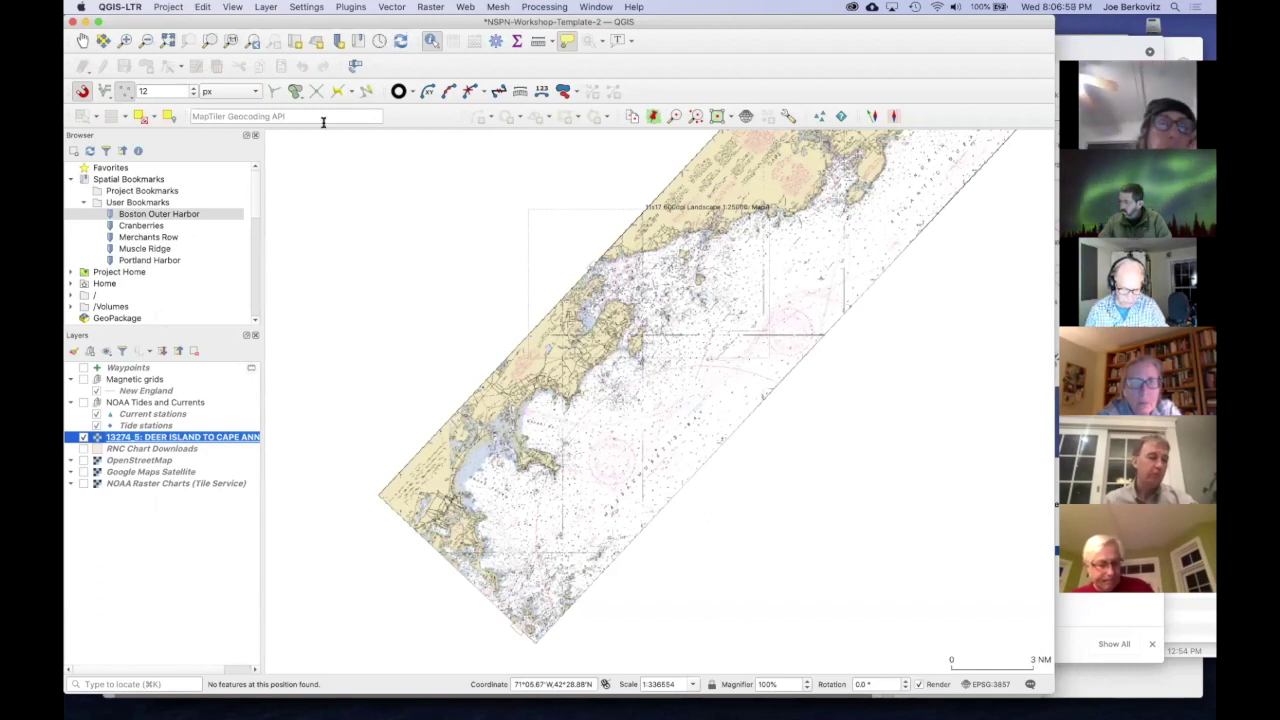
pyautogui.click(84, 438)
pyautogui.click(84, 449)
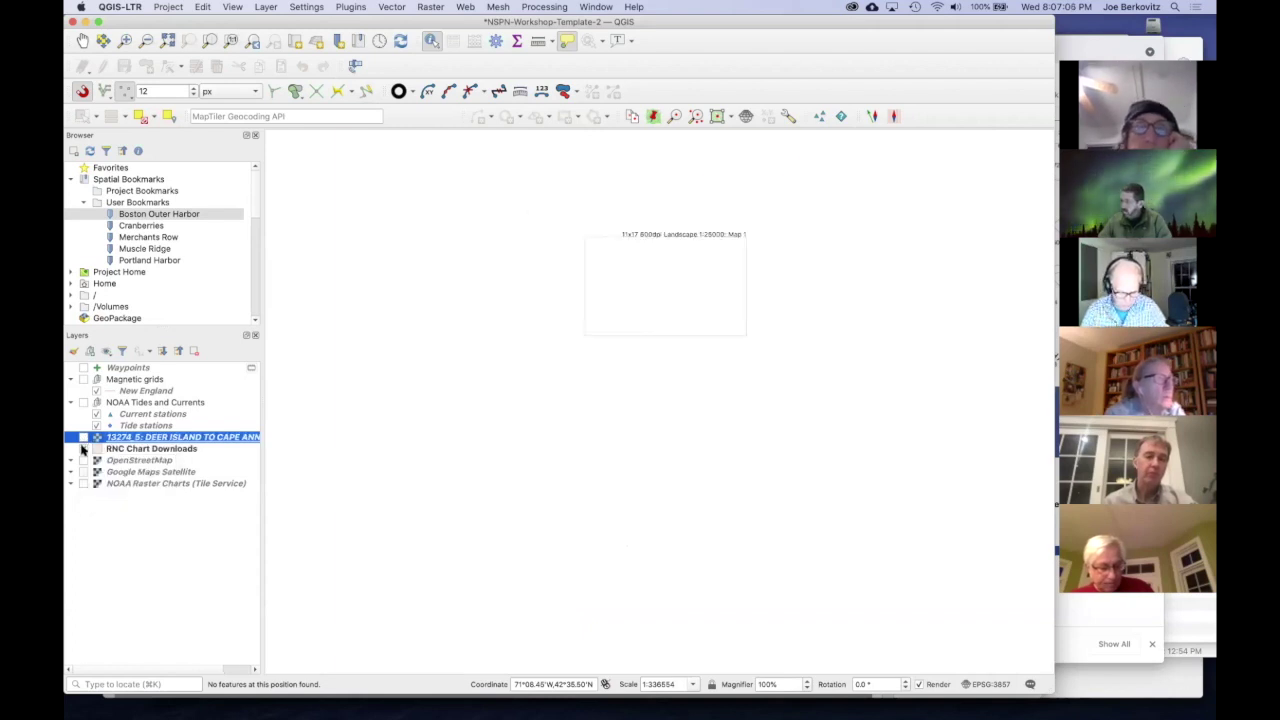
pyautogui.click(130, 451)
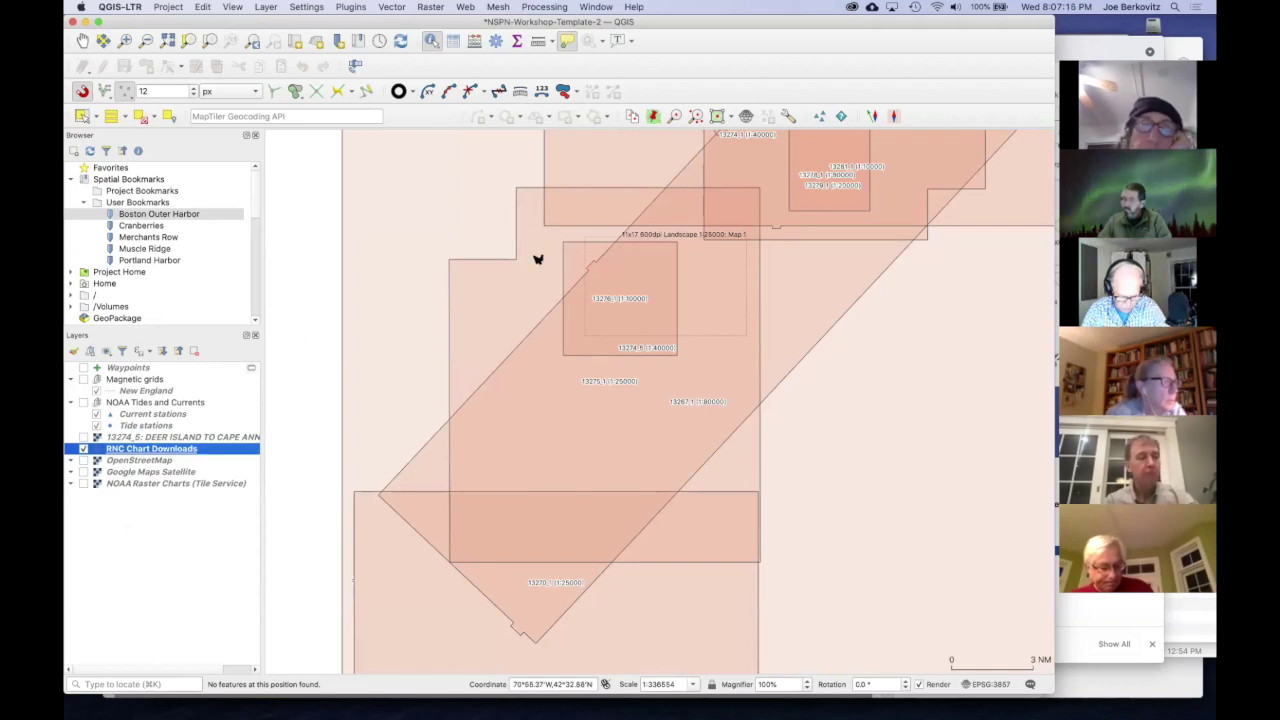
# Step: Identify a map spot covered by charts 13267_1 (1:80000) and 13275_1 (1:25000)
pyautogui.moveTo(537, 260)
pyautogui.click(511, 297)
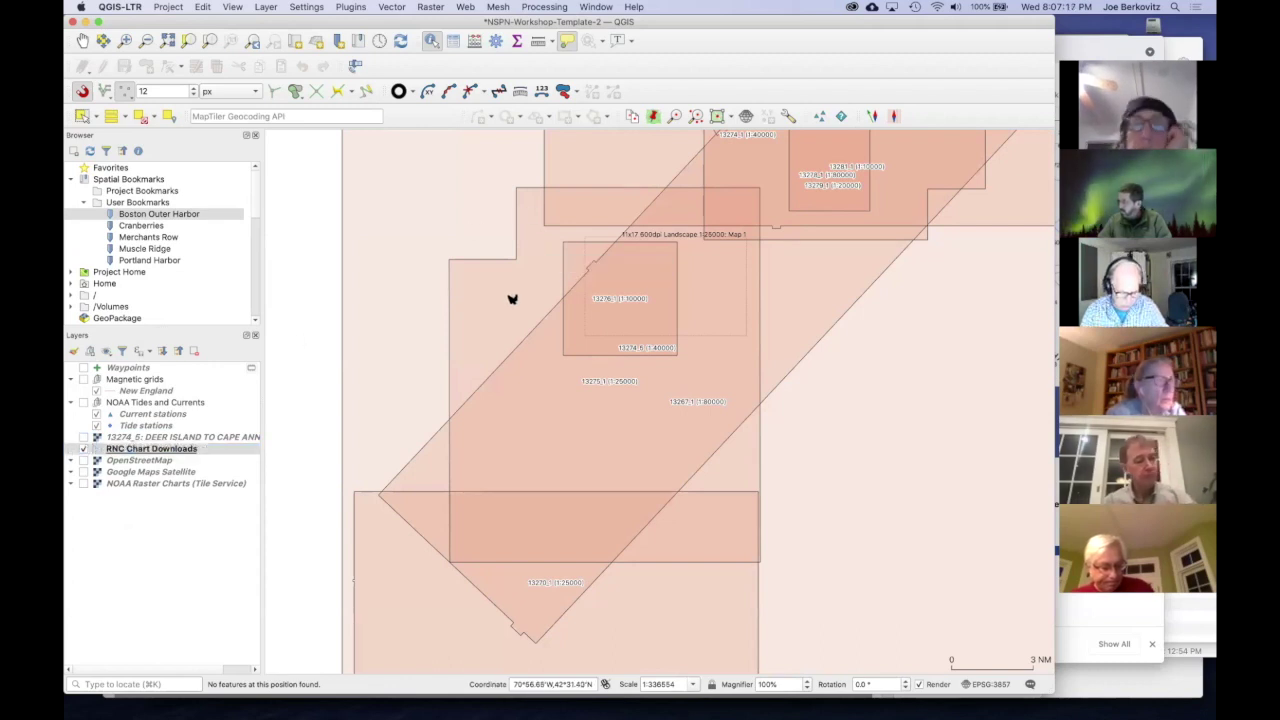
pyautogui.moveTo(540, 313)
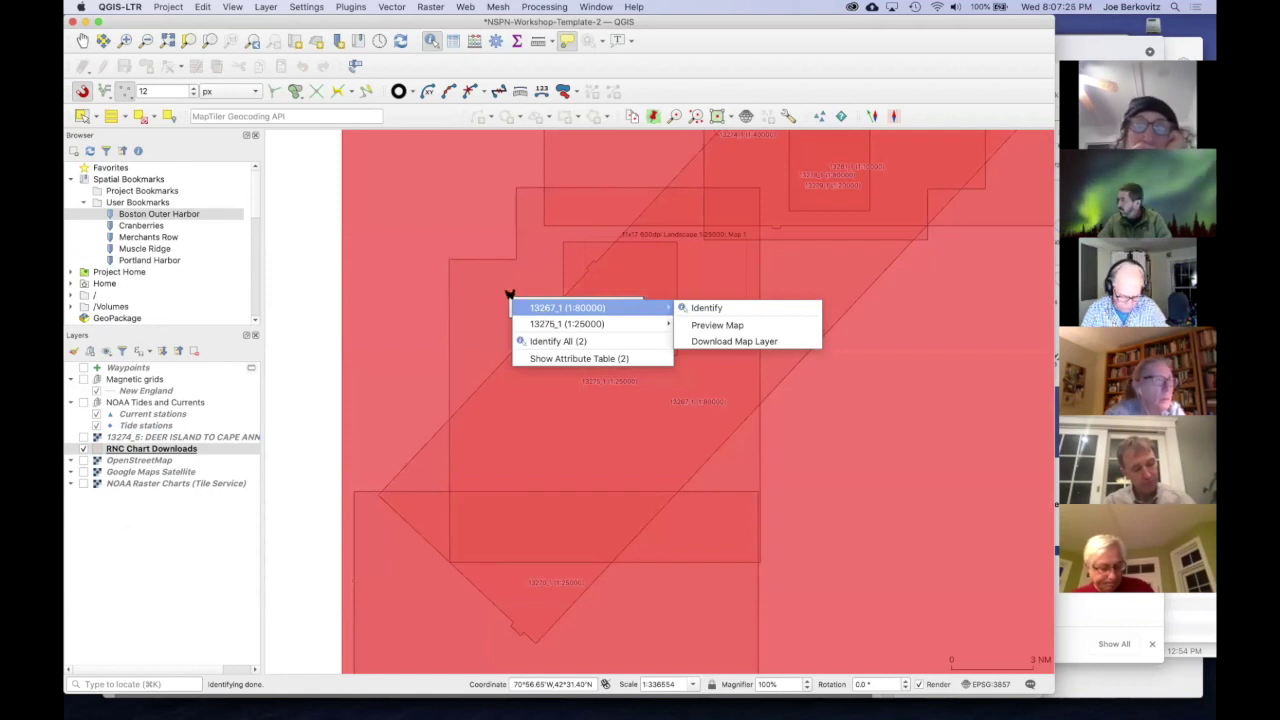
# Step: Close the chart identification list and look through the Edit and View menus without choosing anything
pyautogui.press('Escape')
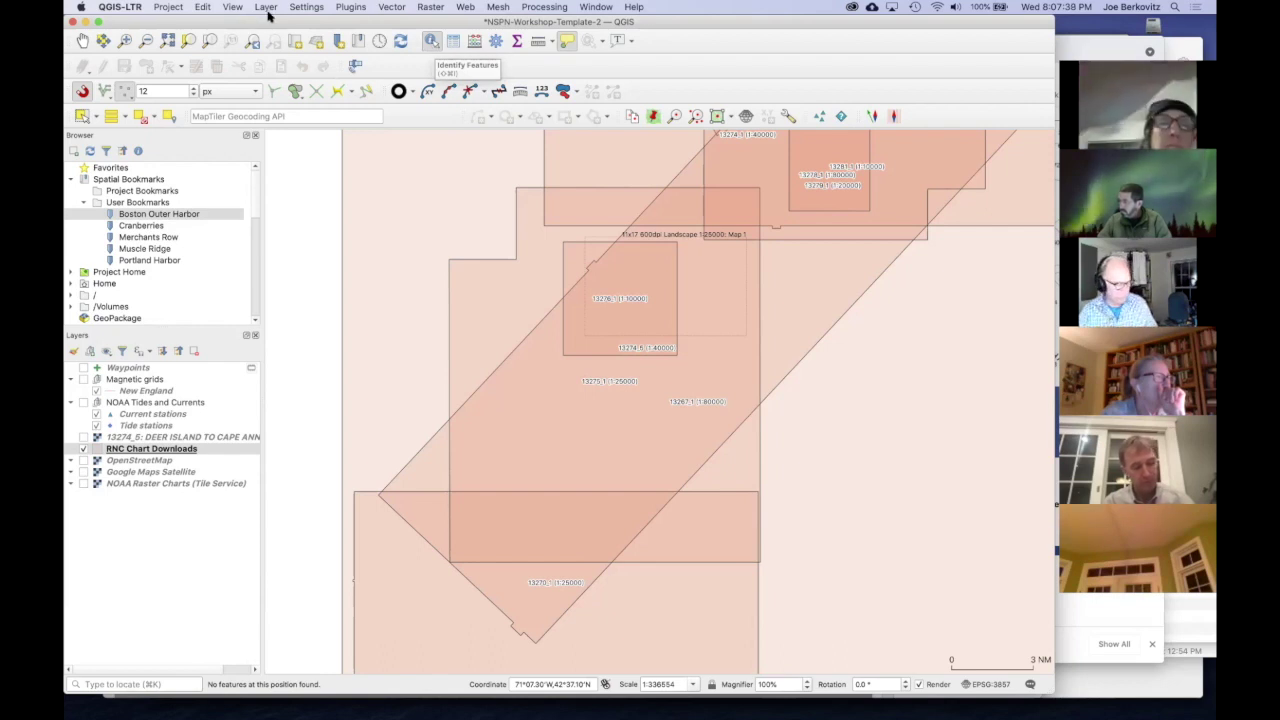
pyautogui.click(203, 7)
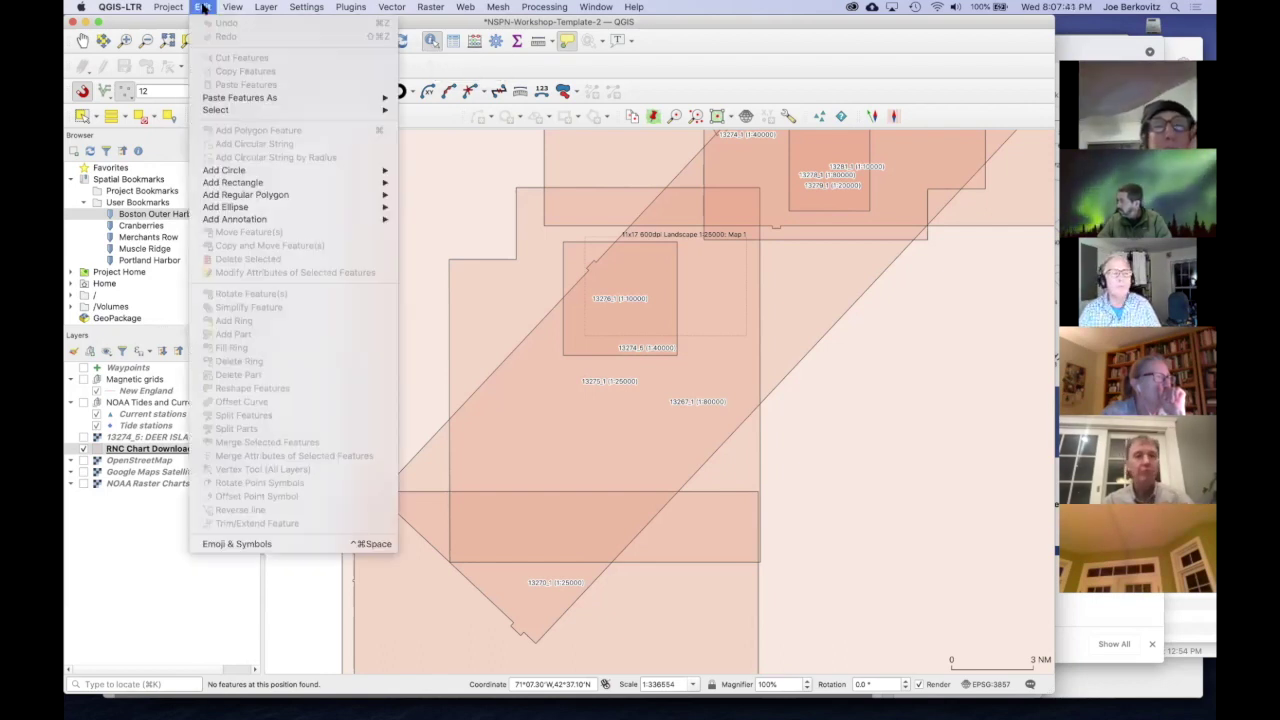
pyautogui.moveTo(230, 7)
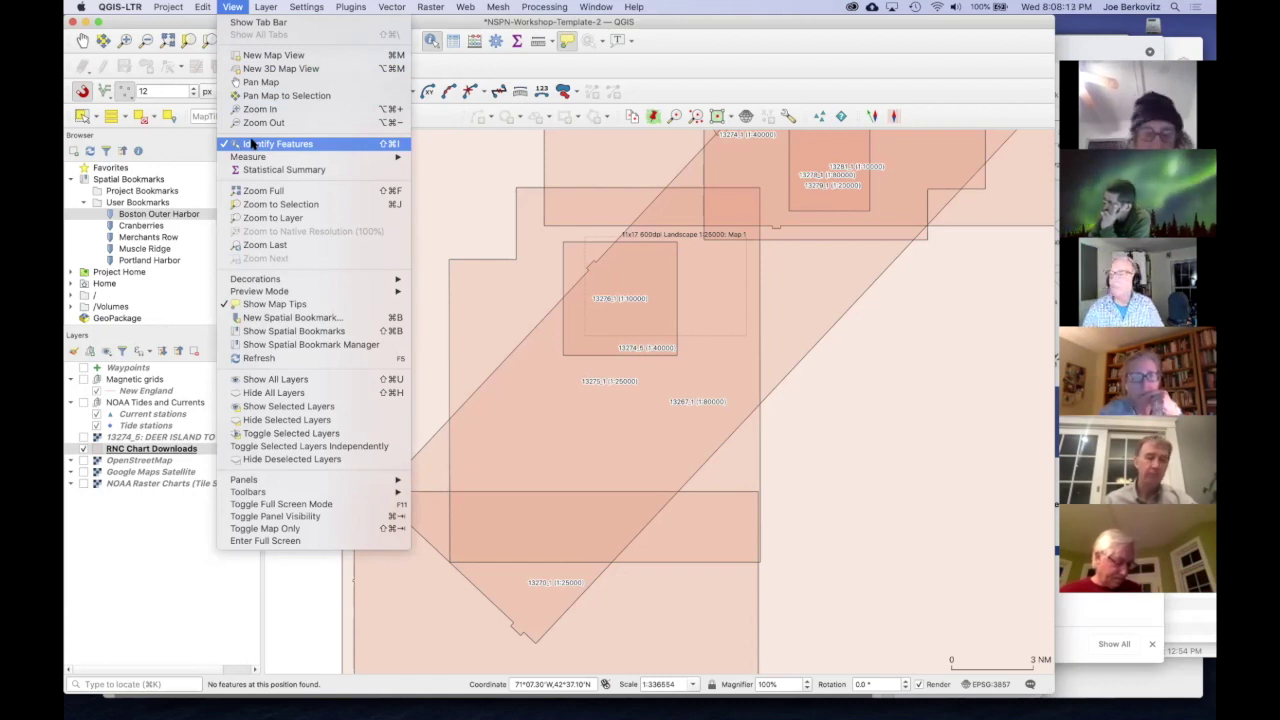
pyautogui.click(234, 7)
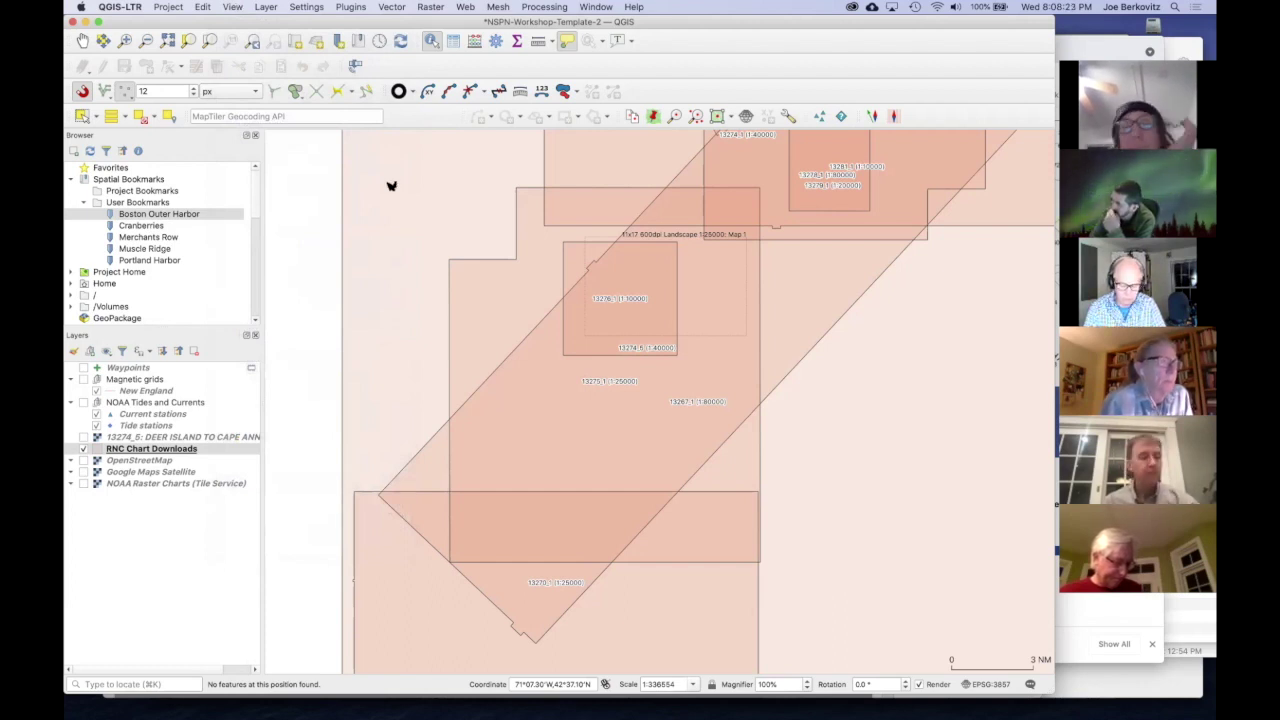
pyautogui.moveTo(408, 207)
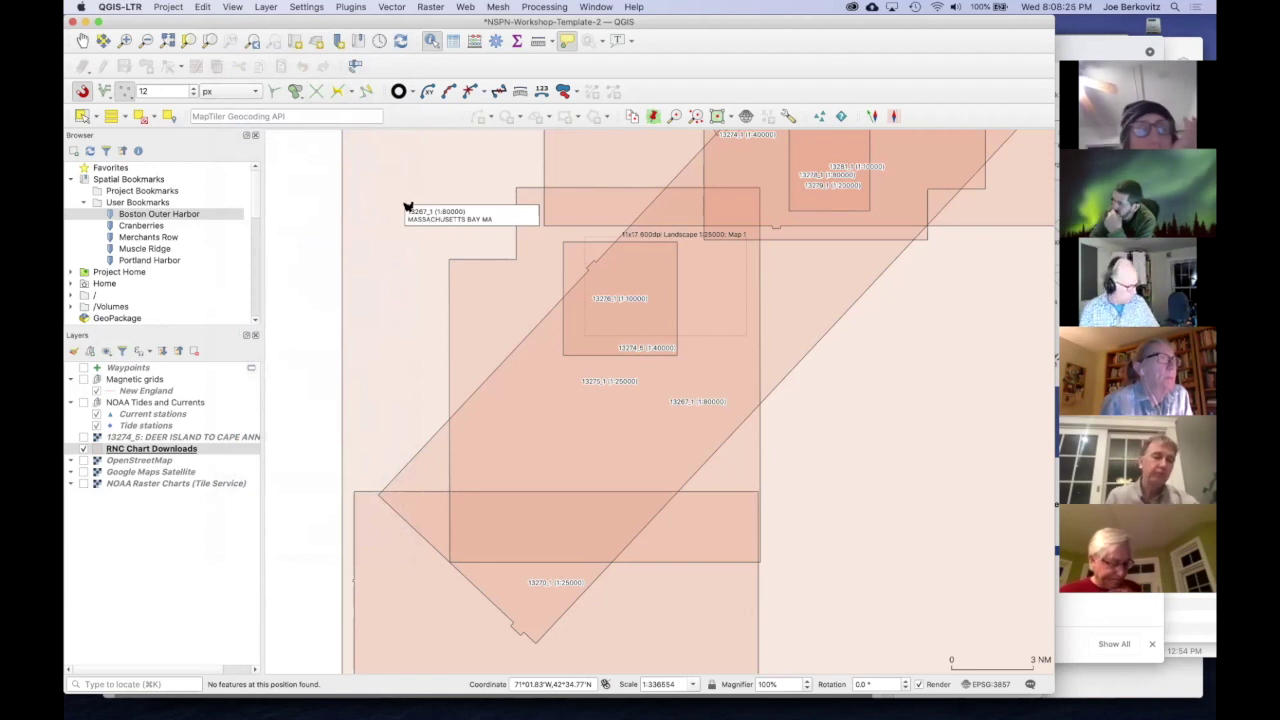
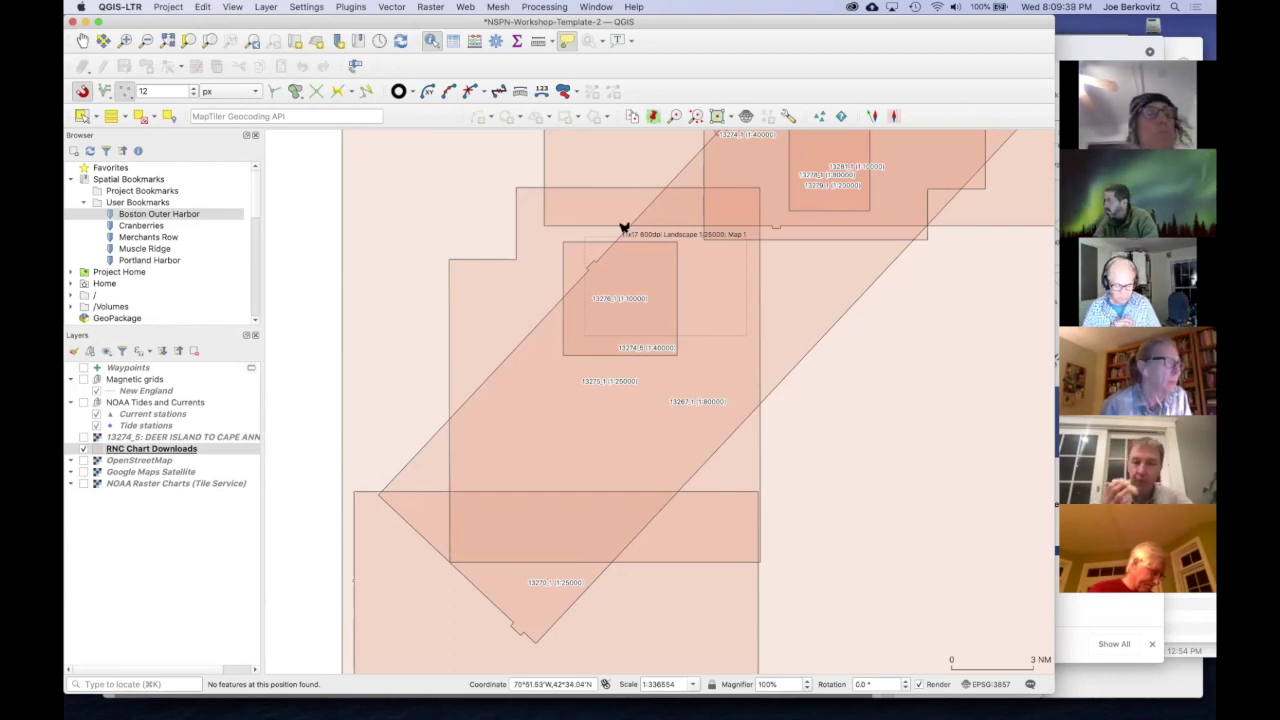
# Step: Turn on NOAA Raster Charts (Tile Service) and RNC Chart Downloads, then identify the chart over Scantum Basin
pyautogui.moveTo(616, 229); pyautogui.dragTo(300, 614)
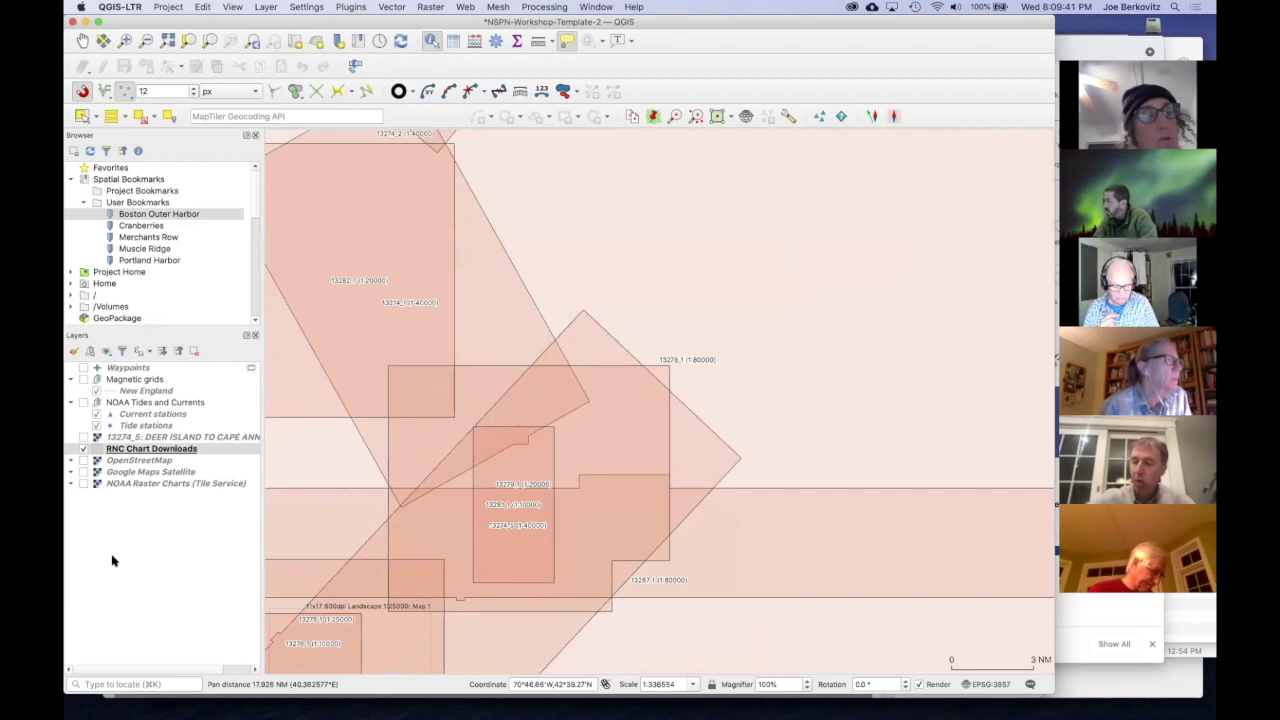
pyautogui.click(84, 483)
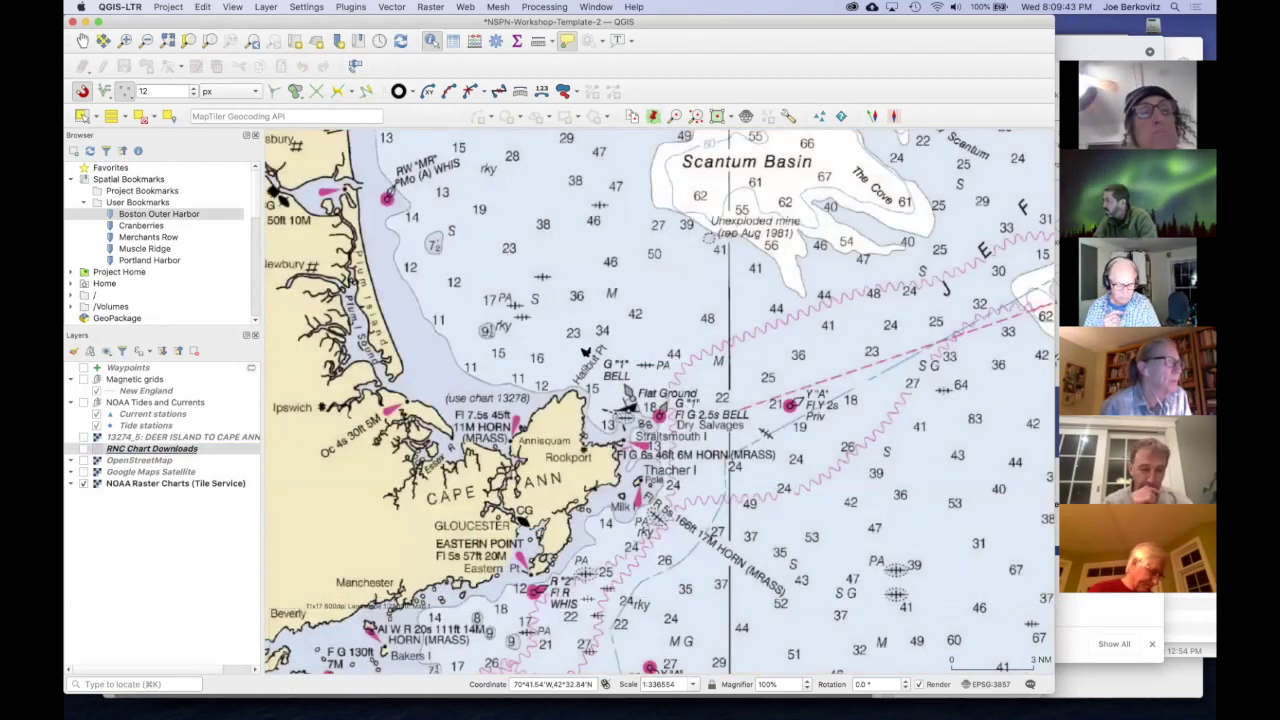
pyautogui.click(84, 449)
pyautogui.click(84, 449)
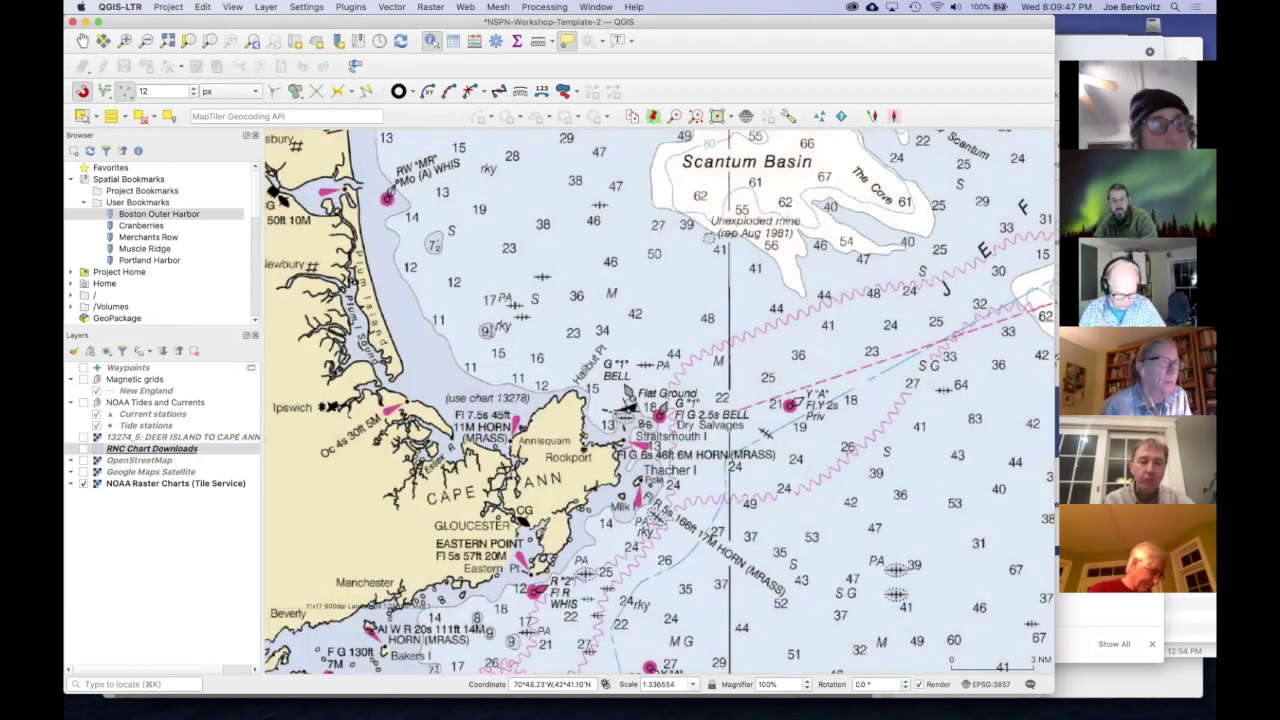
pyautogui.click(84, 449)
pyautogui.click(690, 248)
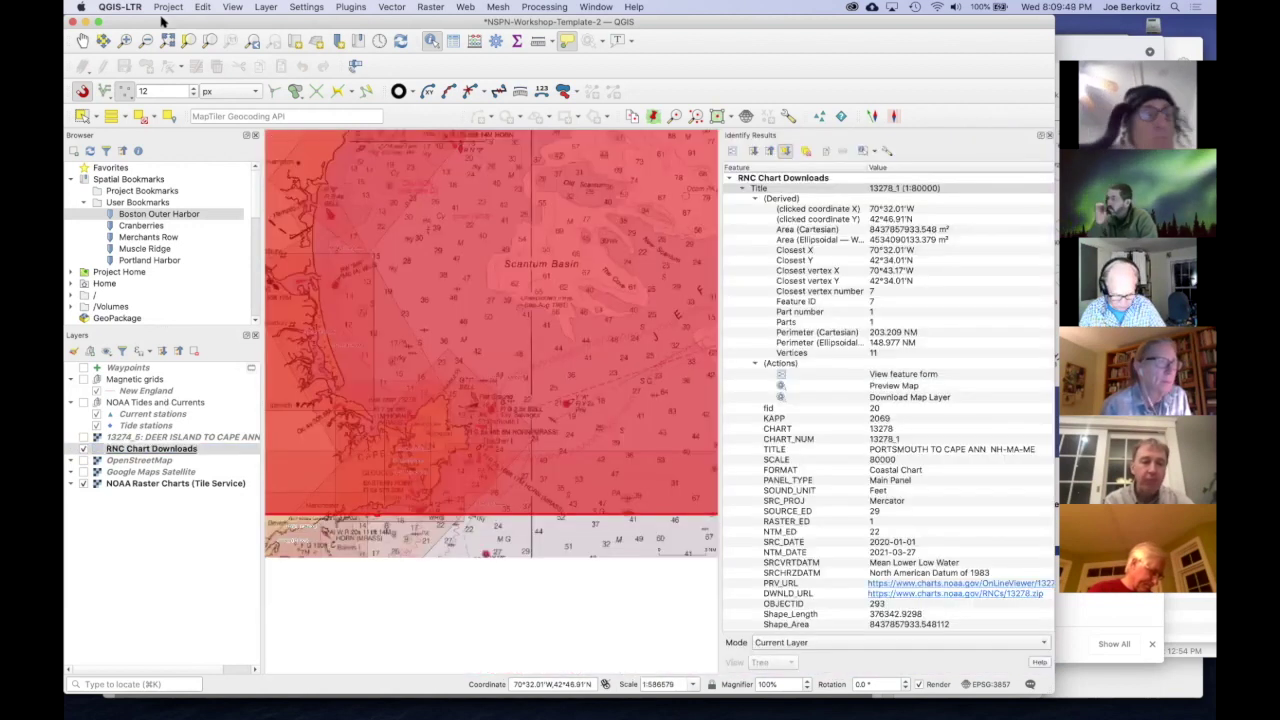
pyautogui.click(84, 40)
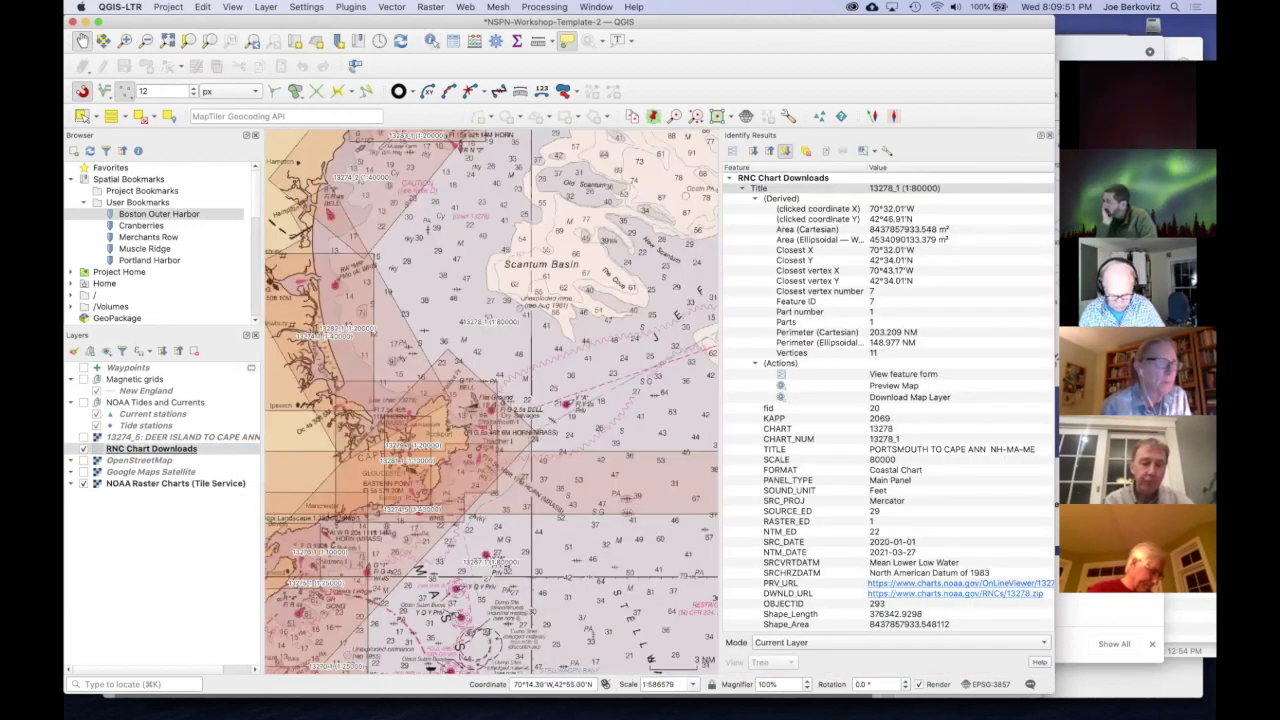
pyautogui.click(1044, 136)
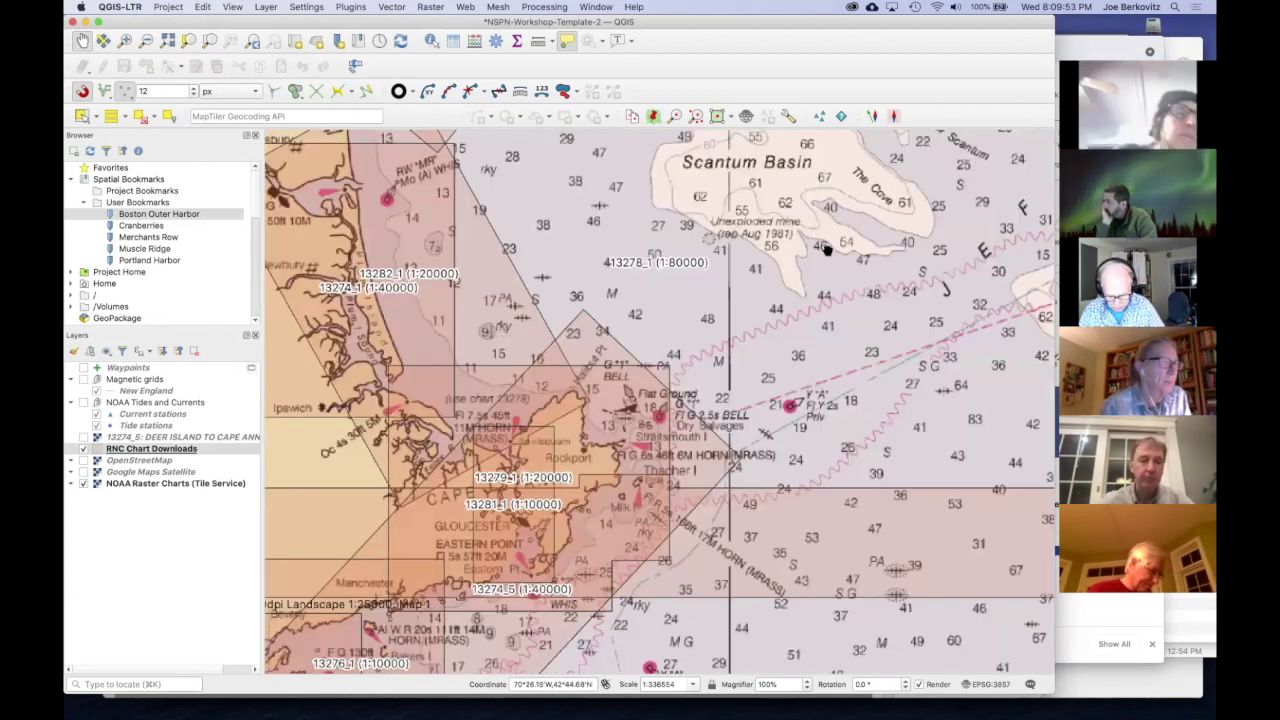
# Step: Pan and zoom the map east along the Maine coast to Machias Bay
pyautogui.moveTo(690, 270); pyautogui.dragTo(757, 580)
pyautogui.moveTo(787, 537); pyautogui.dragTo(771, 571)
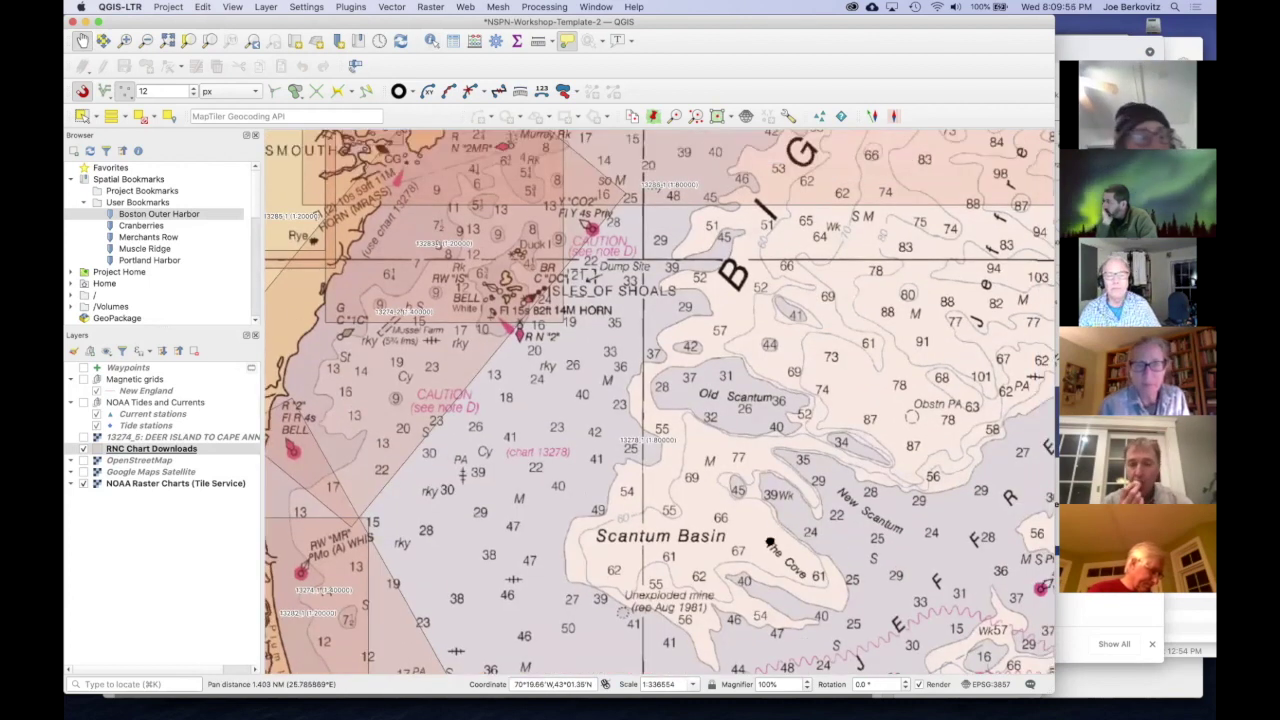
pyautogui.moveTo(805, 140); pyautogui.dragTo(790, 357)
pyautogui.scroll(-3, 790, 357)
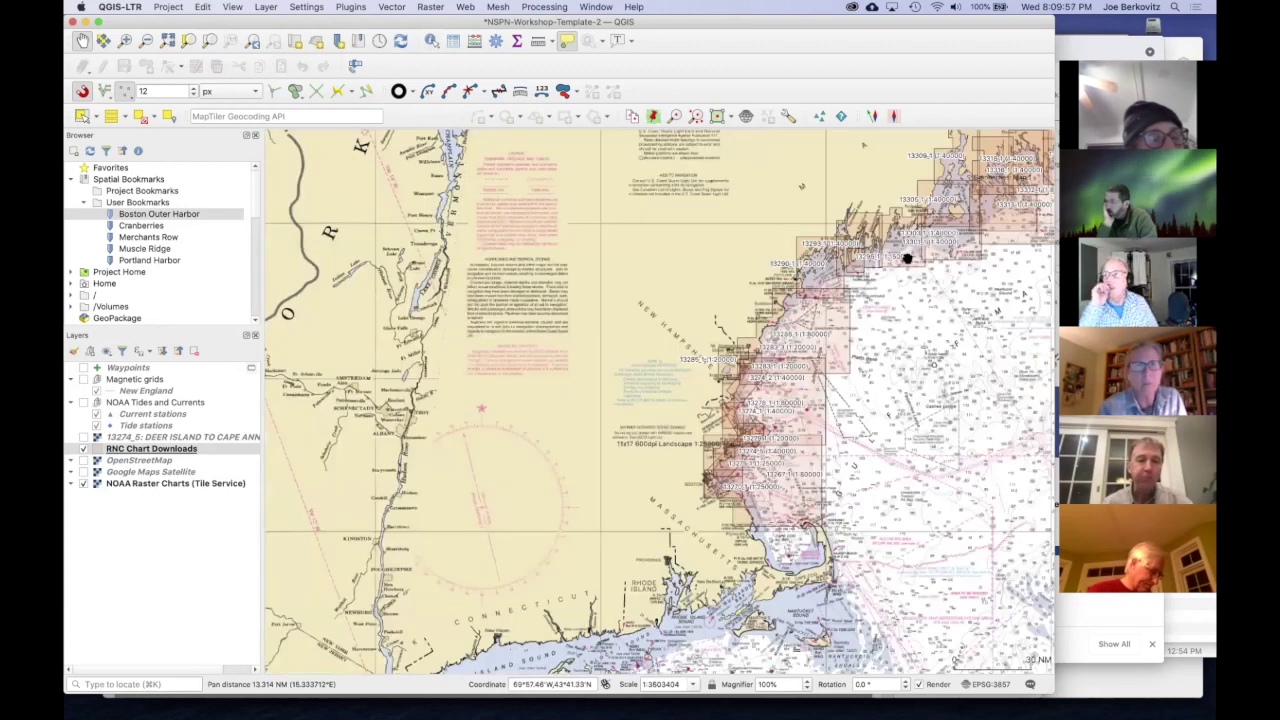
pyautogui.moveTo(864, 283); pyautogui.dragTo(629, 391)
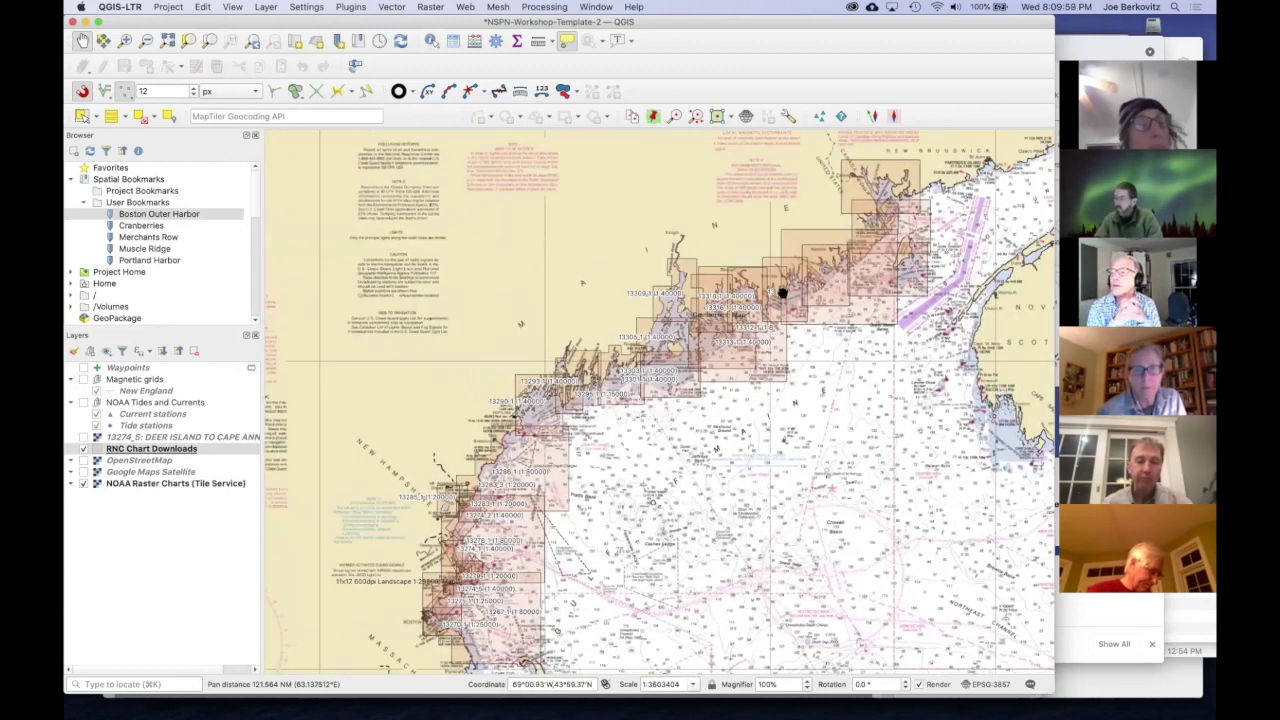
pyautogui.scroll(3, 805, 280)
pyautogui.scroll(-1, 802, 278)
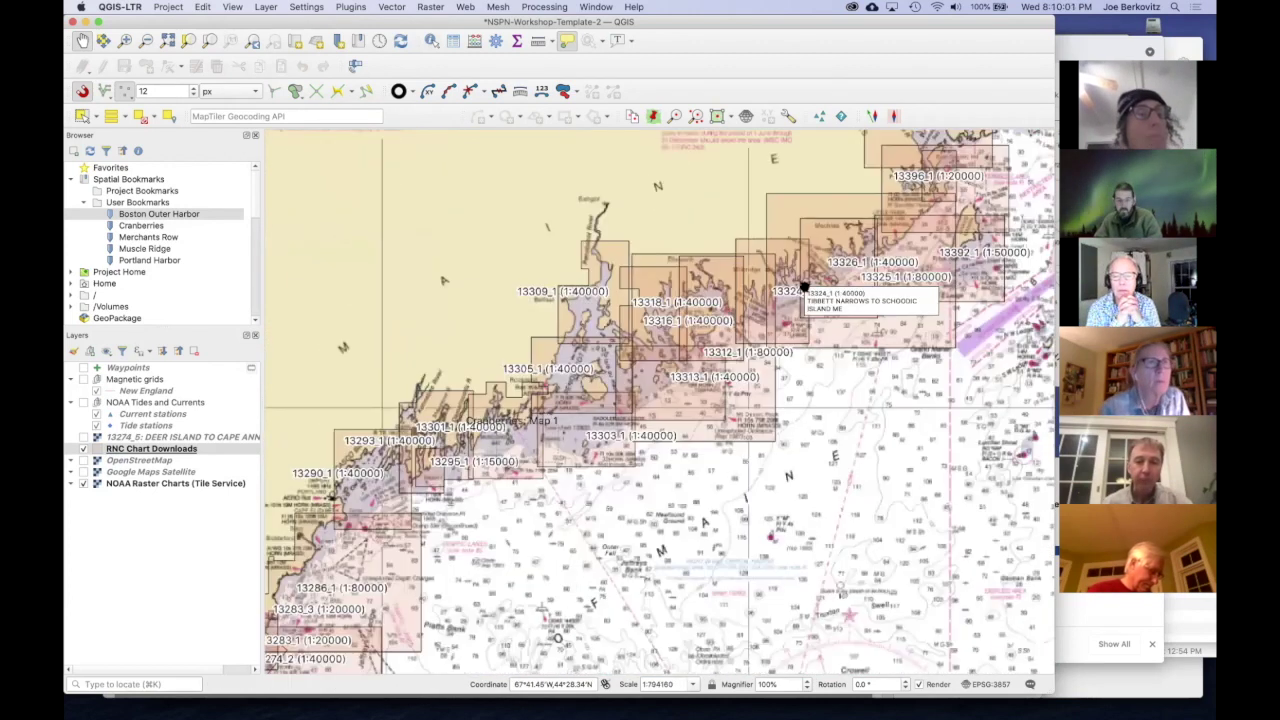
pyautogui.scroll(3, 802, 278)
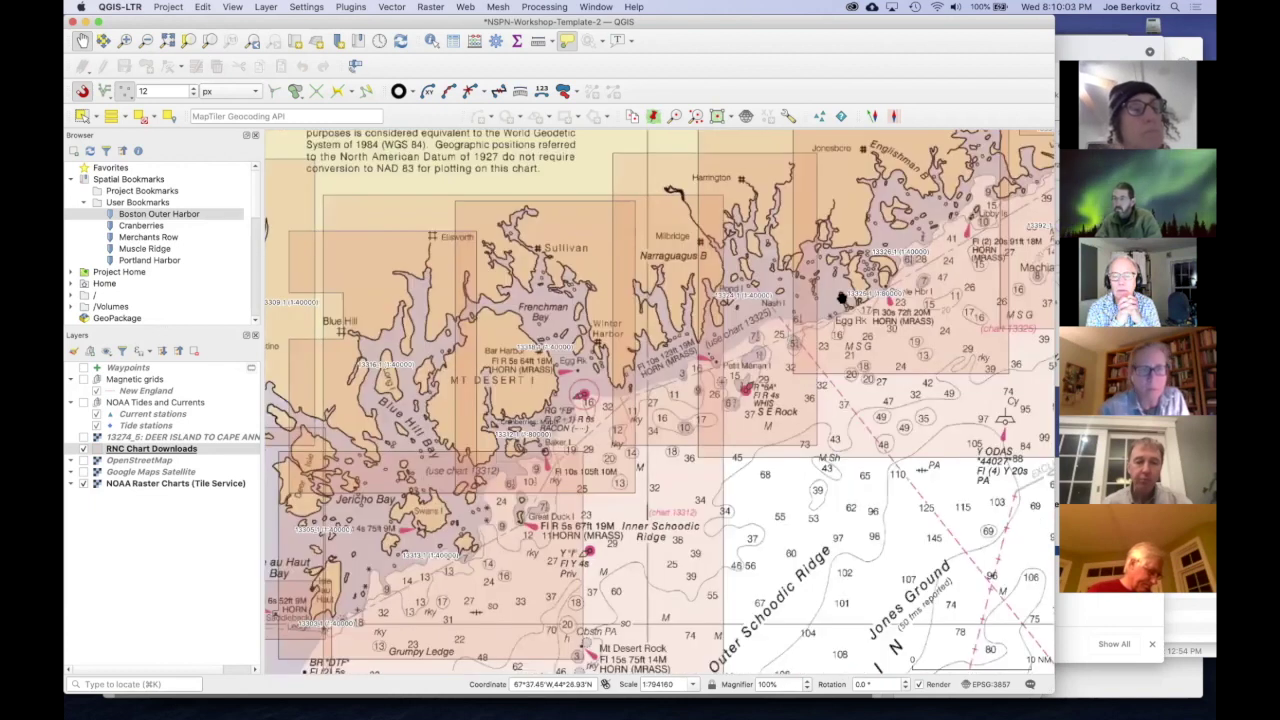
pyautogui.moveTo(841, 298); pyautogui.dragTo(679, 383)
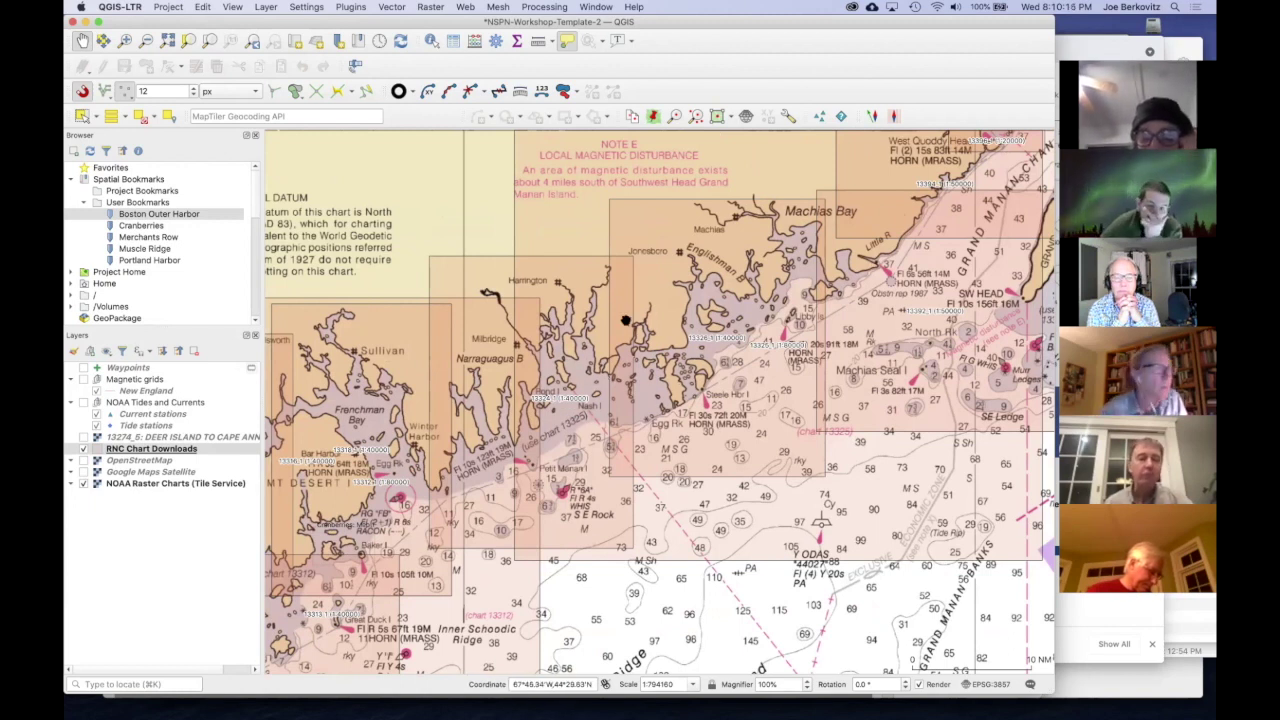
pyautogui.moveTo(684, 354)
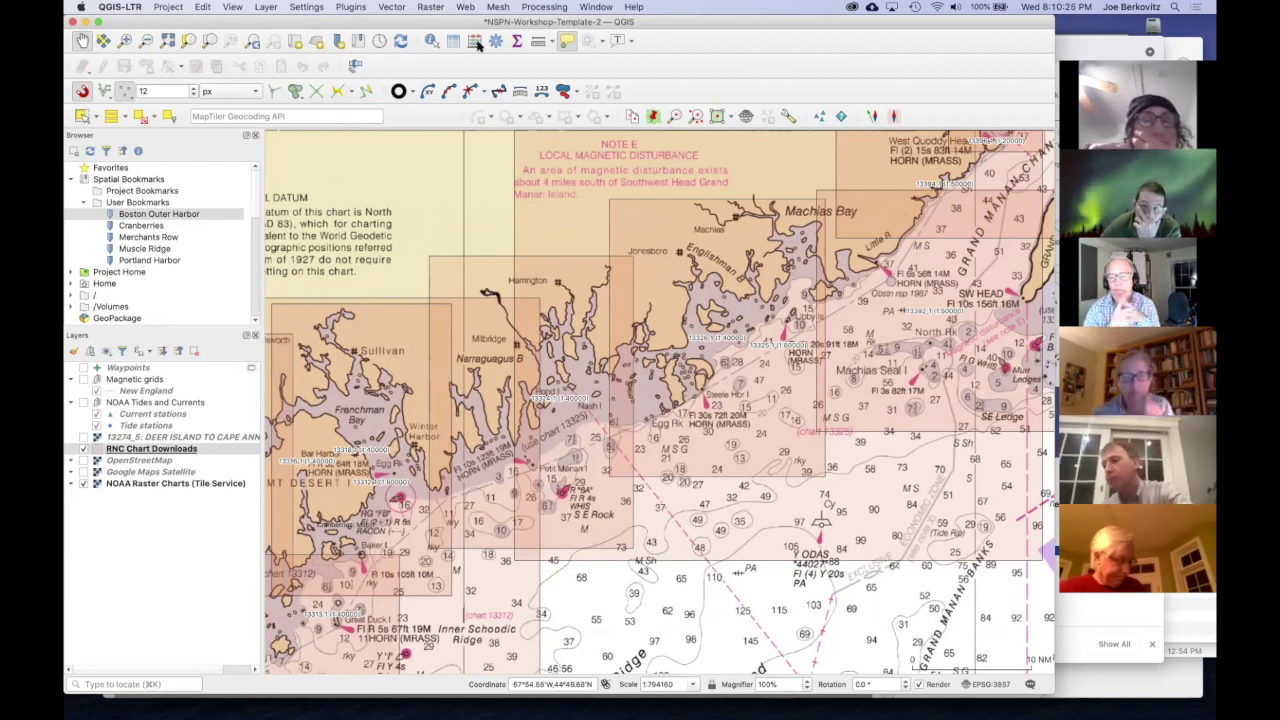
# Step: Identify the charts at a map point and download chart 13324_1 as a map layer
pyautogui.click(431, 40)
pyautogui.click(577, 343)
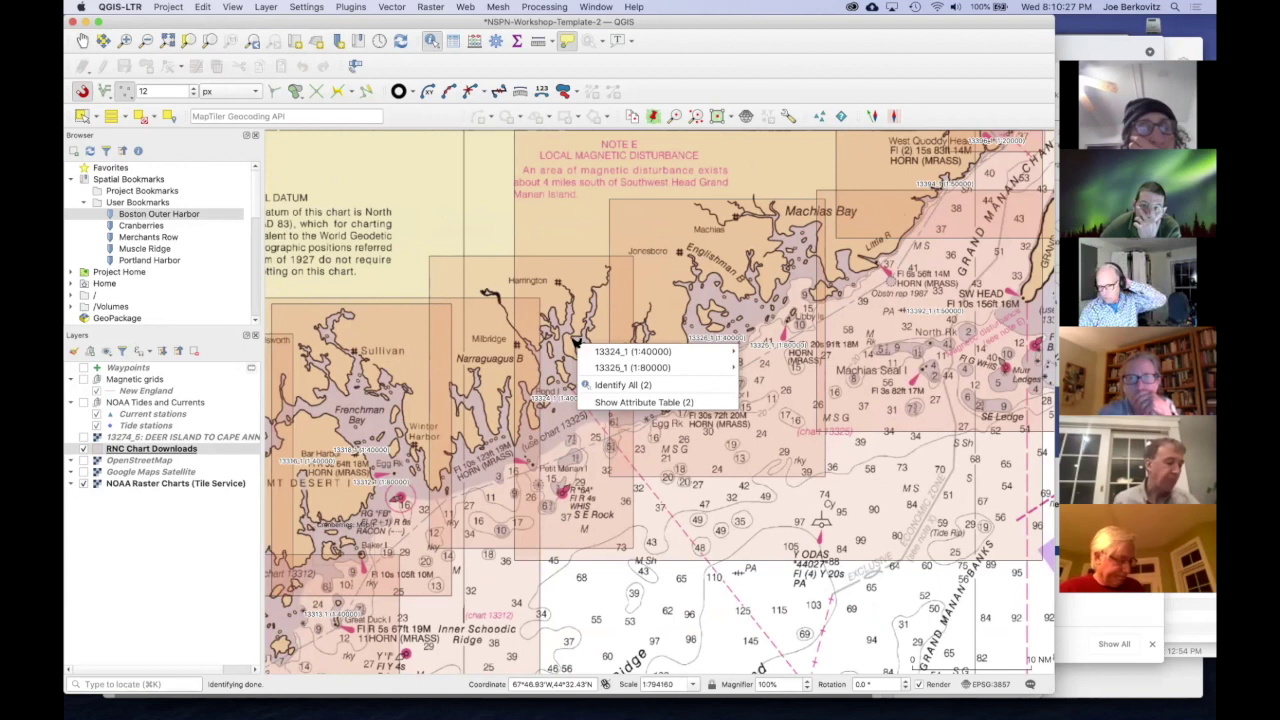
pyautogui.moveTo(624, 354)
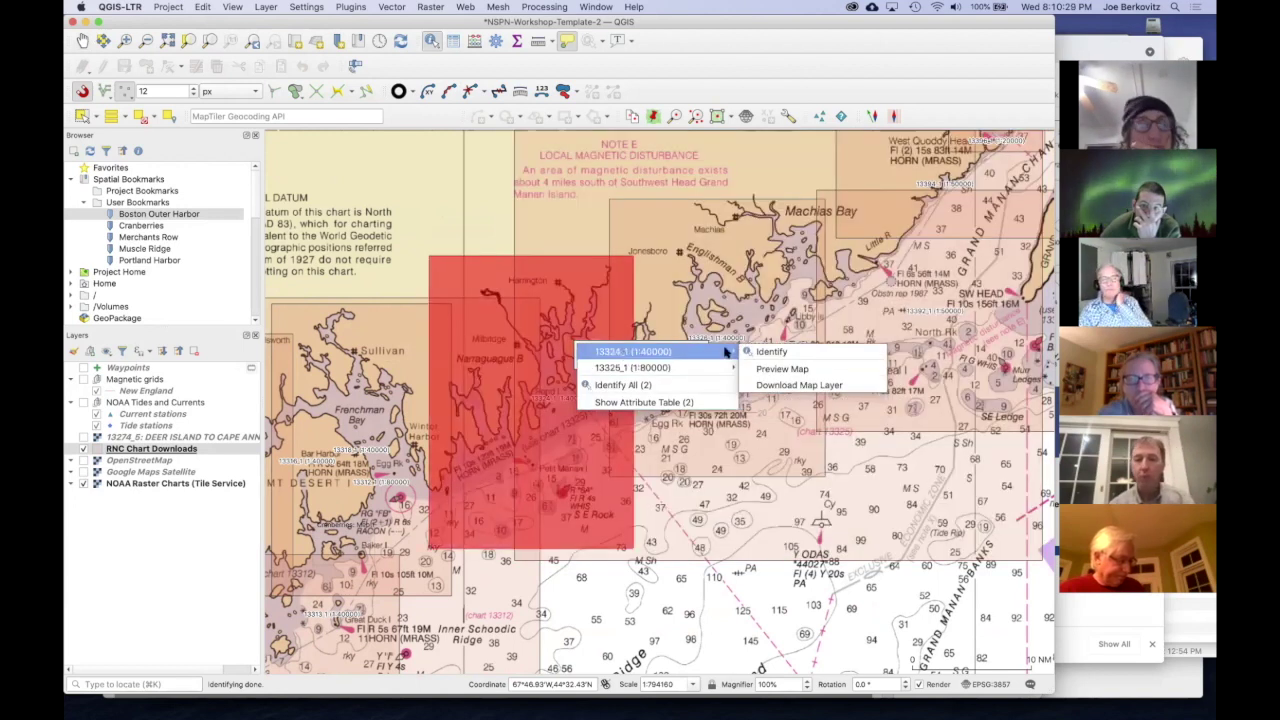
pyautogui.click(770, 385)
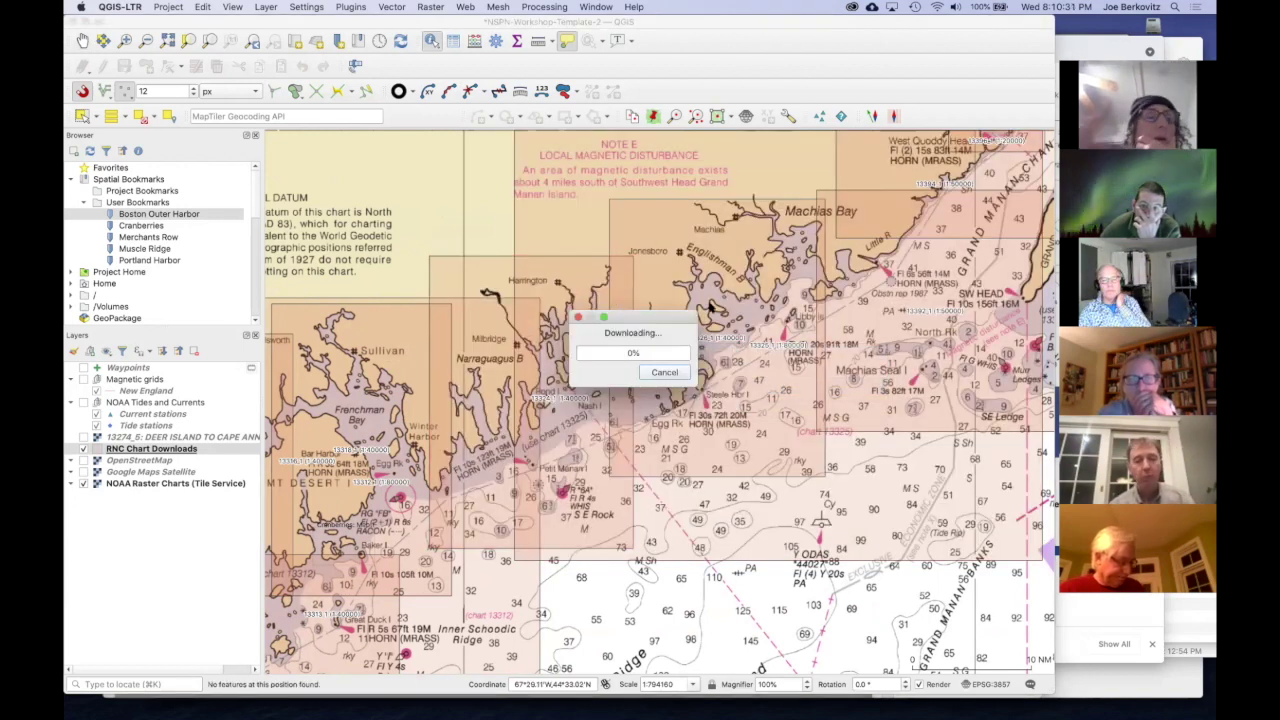
pyautogui.moveTo(638, 318); pyautogui.dragTo(441, 343)
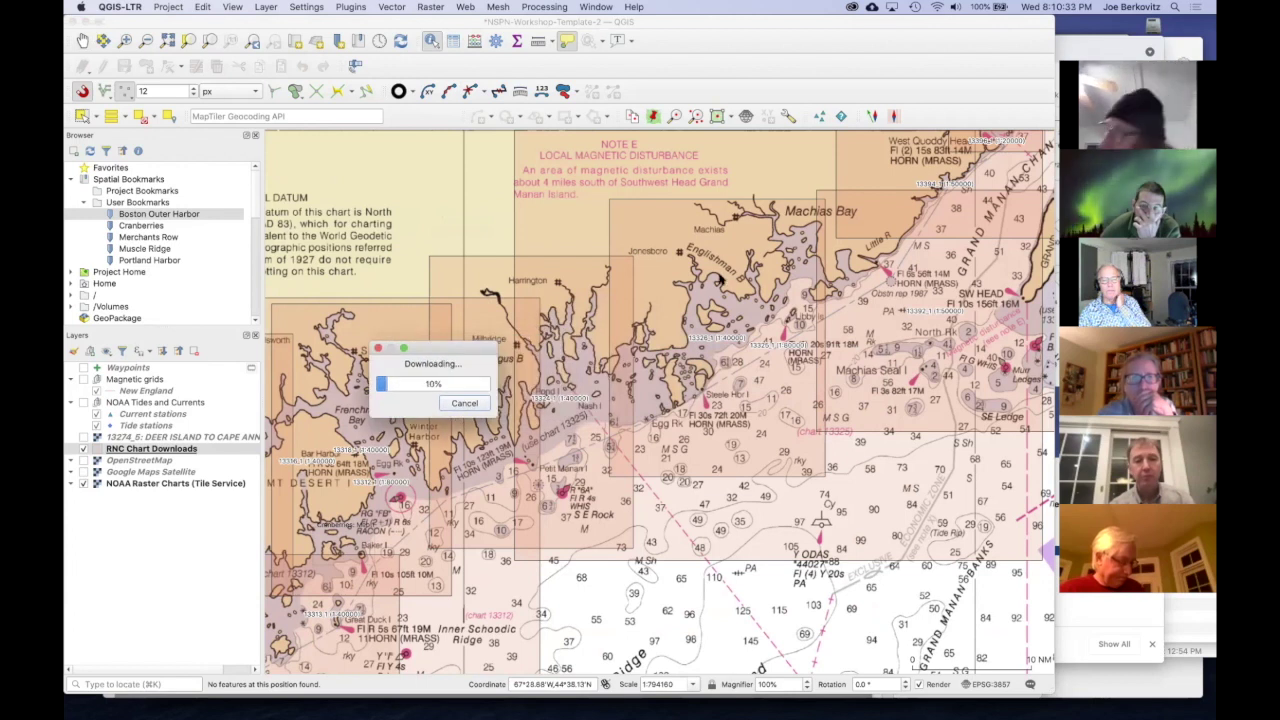
# Step: Download the Machias Bay chart 13326_1 as a map layer from a nearby point
pyautogui.click(722, 280)
pyautogui.moveTo(755, 302)
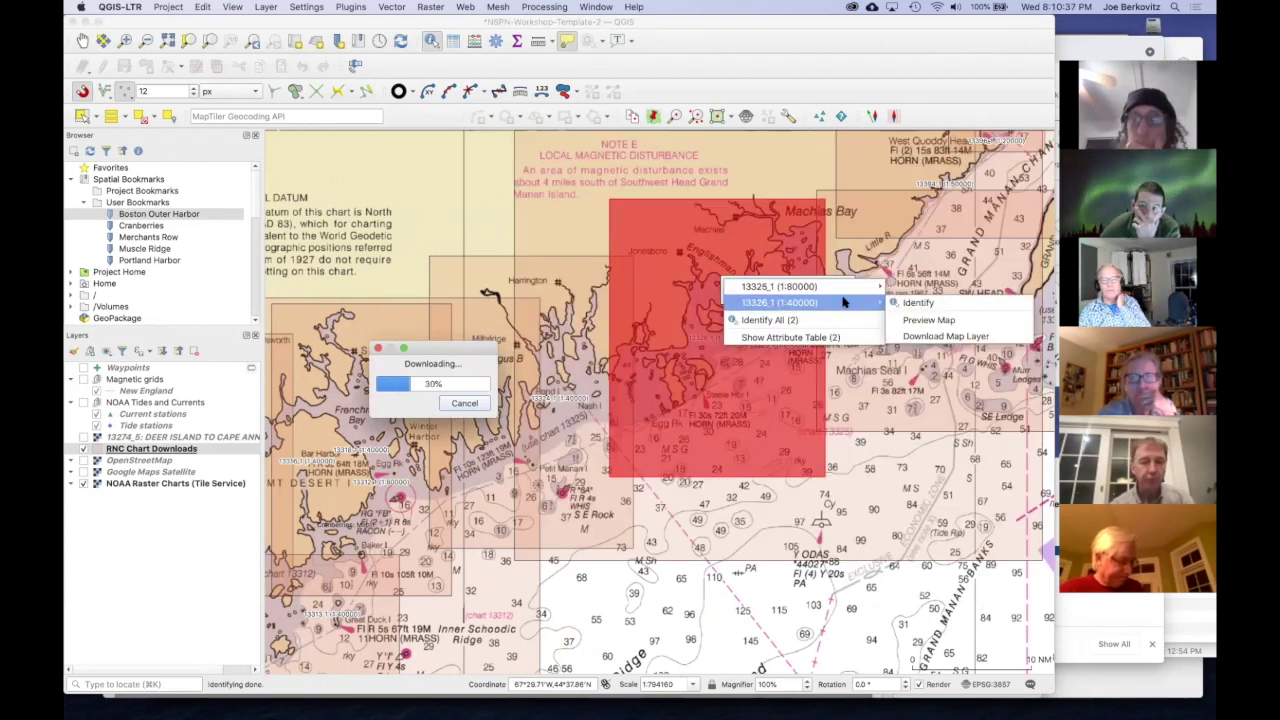
pyautogui.click(922, 338)
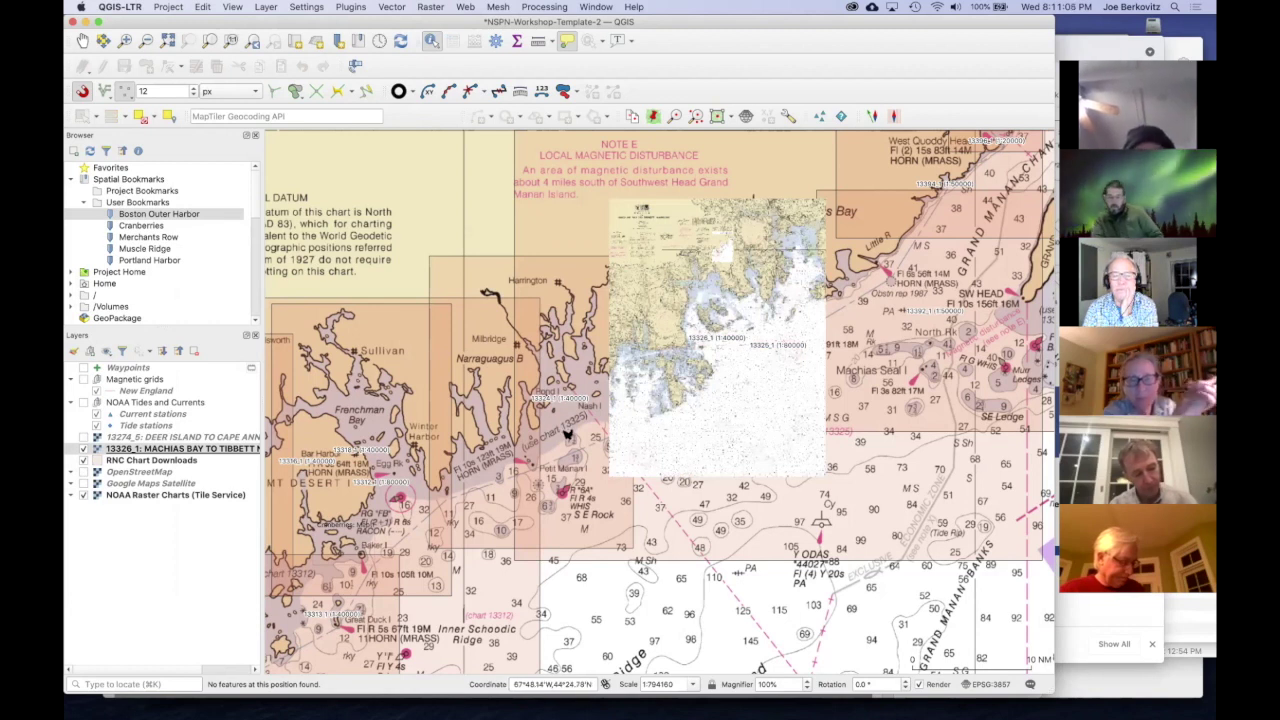
# Step: Download chart 13324_1 as a map layer and zoom into the Western Bay islands
pyautogui.click(567, 434)
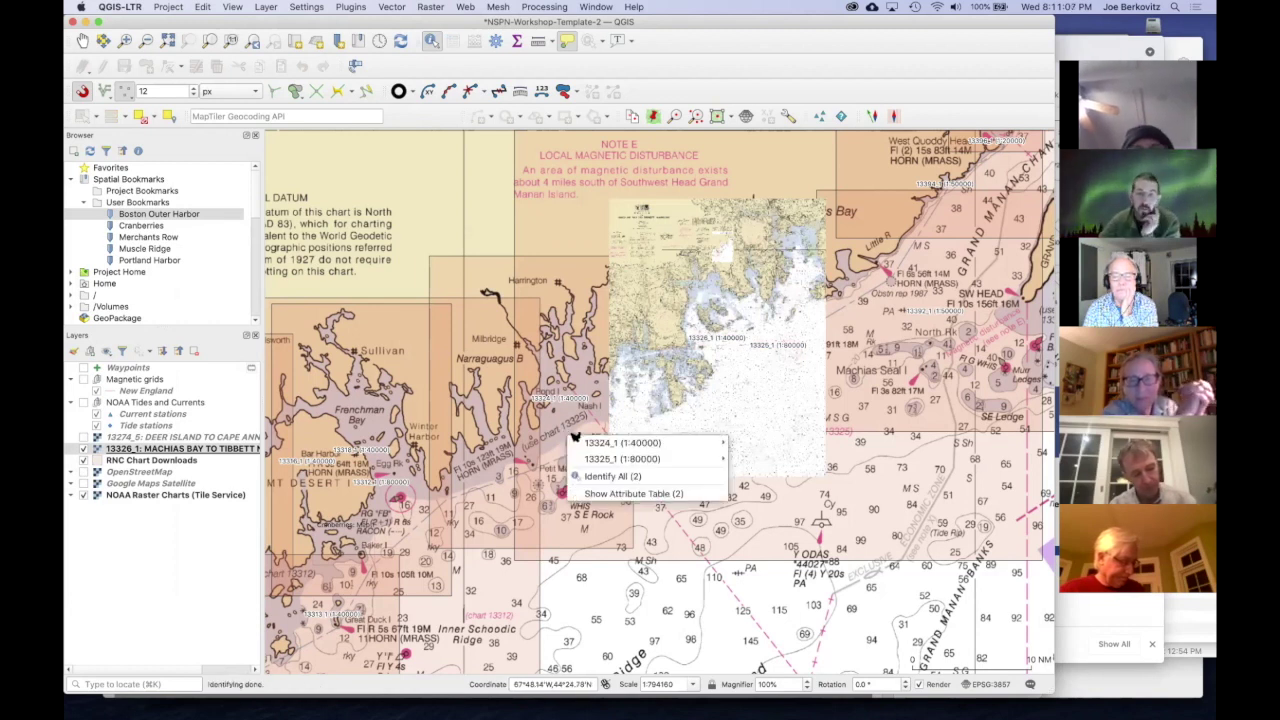
pyautogui.moveTo(681, 447)
pyautogui.click(770, 476)
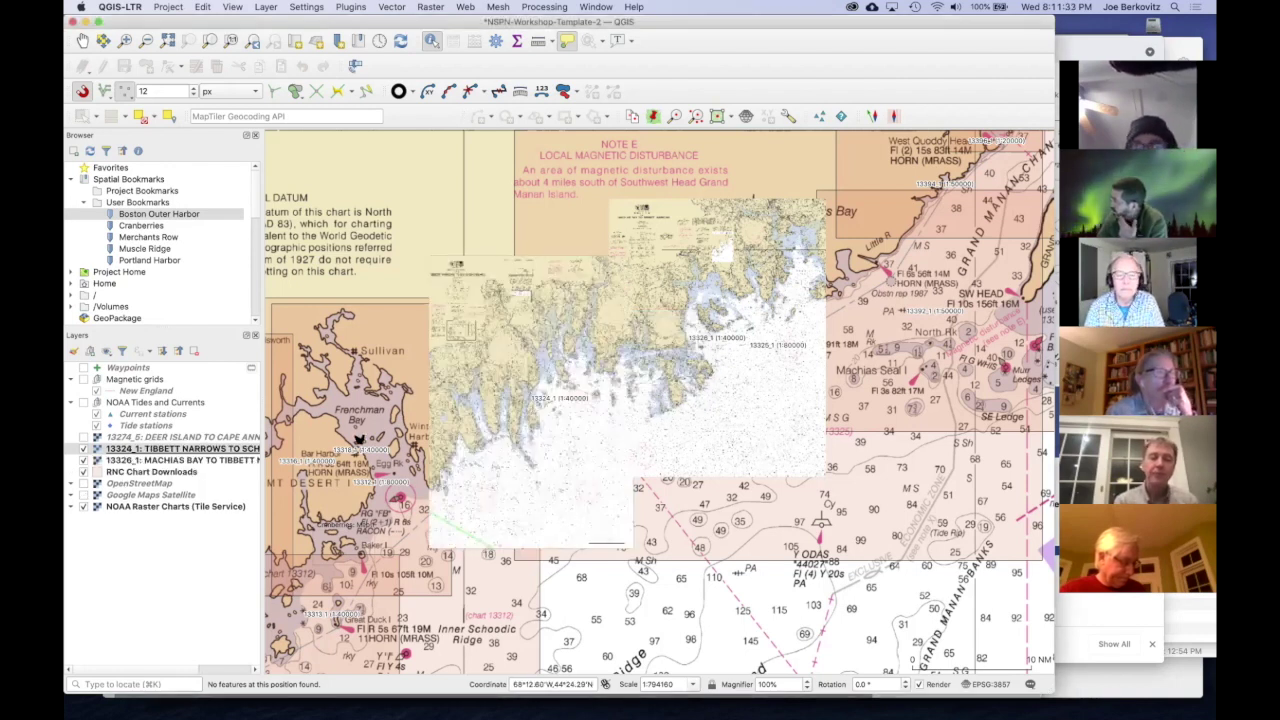
pyautogui.scroll(3, 614, 386)
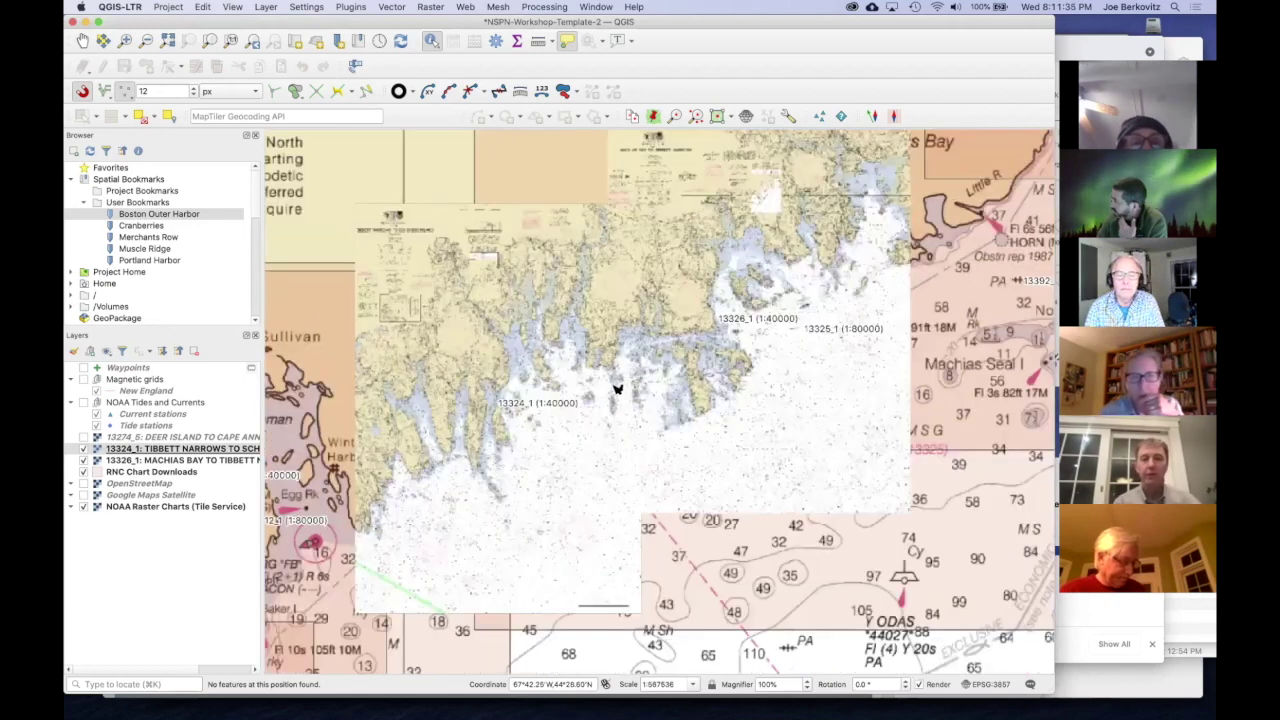
pyautogui.scroll(2, 650, 377)
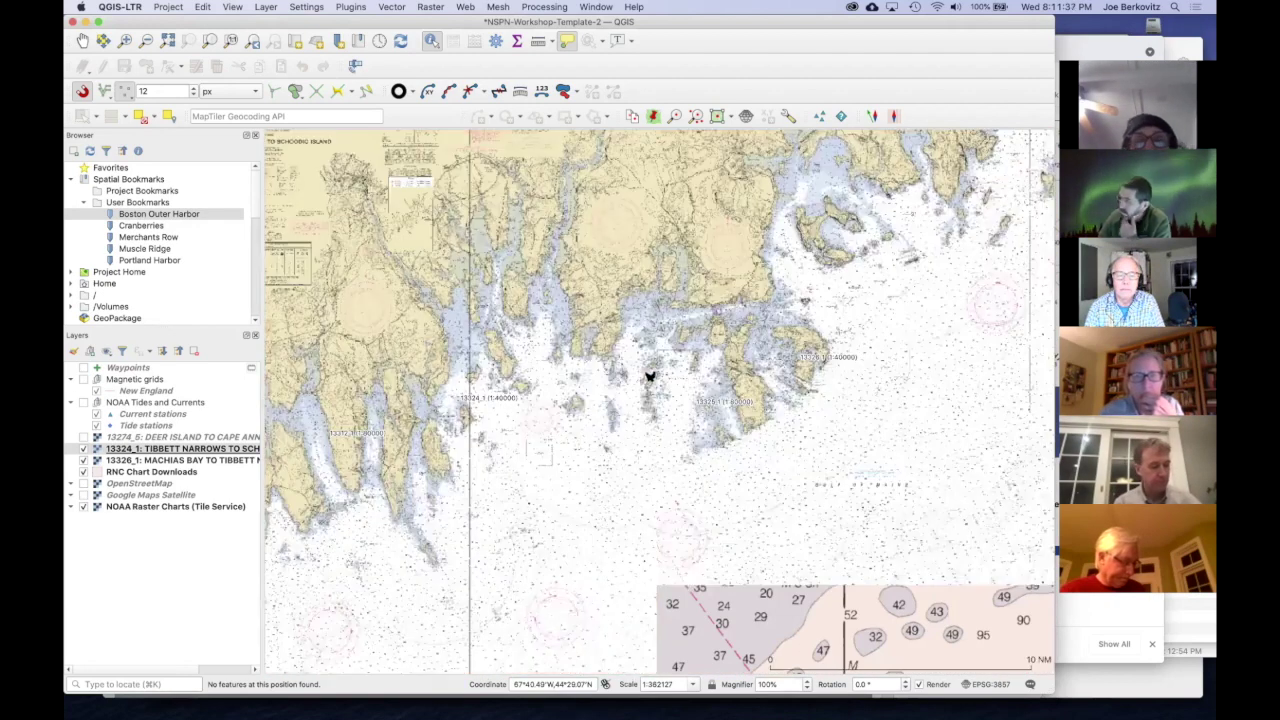
pyautogui.scroll(3, 660, 381)
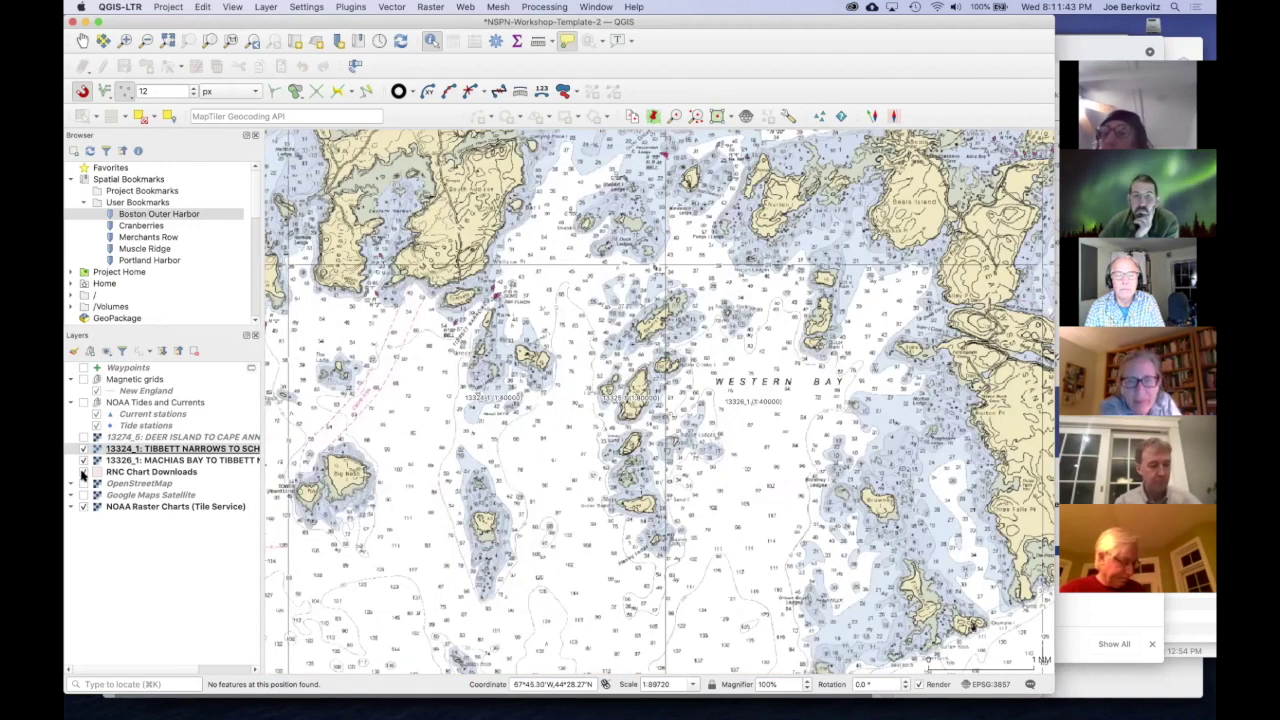
# Step: Hide the NOAA tile service and RNC footprints, then compare charts 13324_1 and 13326_1
pyautogui.click(84, 507)
pyautogui.click(84, 472)
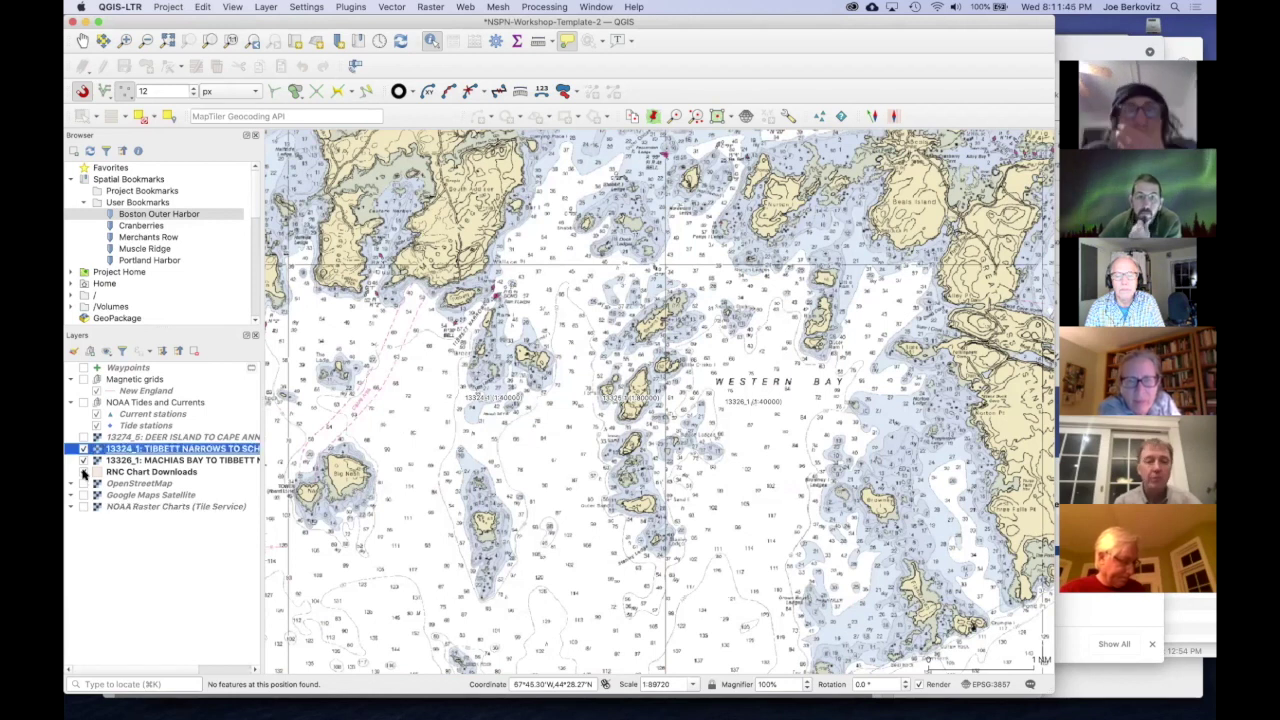
pyautogui.click(692, 338)
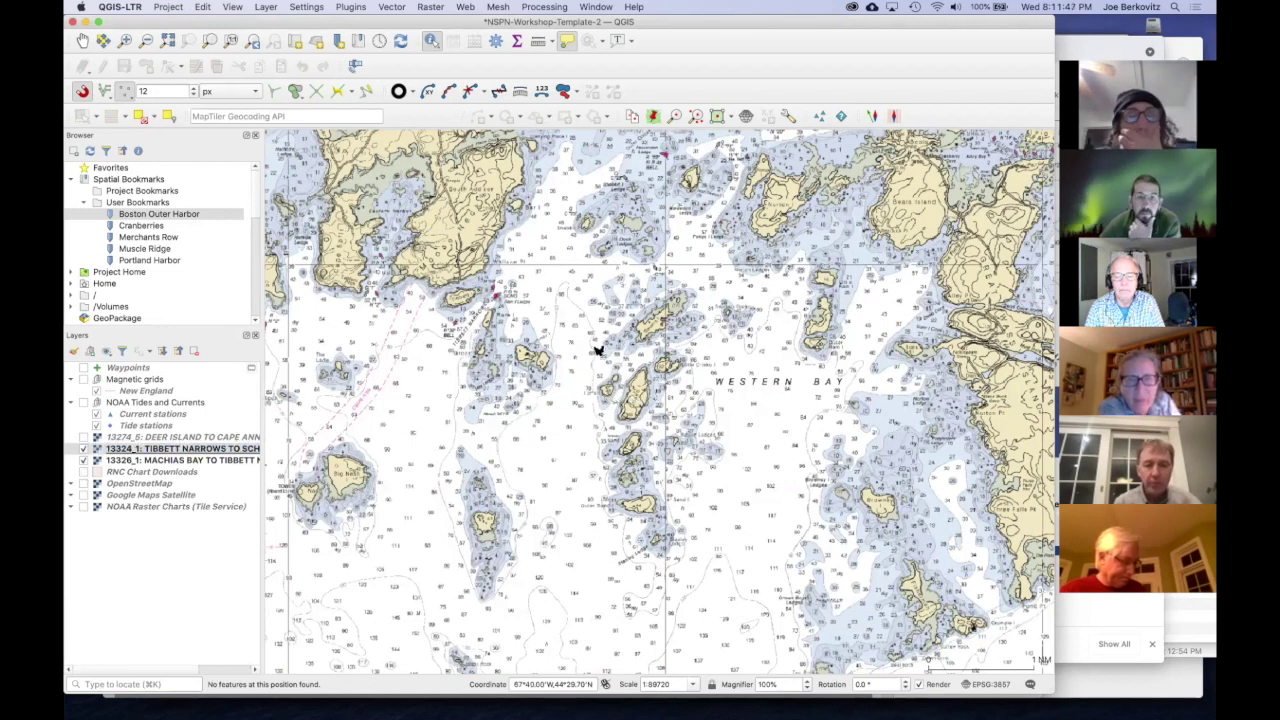
pyautogui.scroll(5, 667, 375)
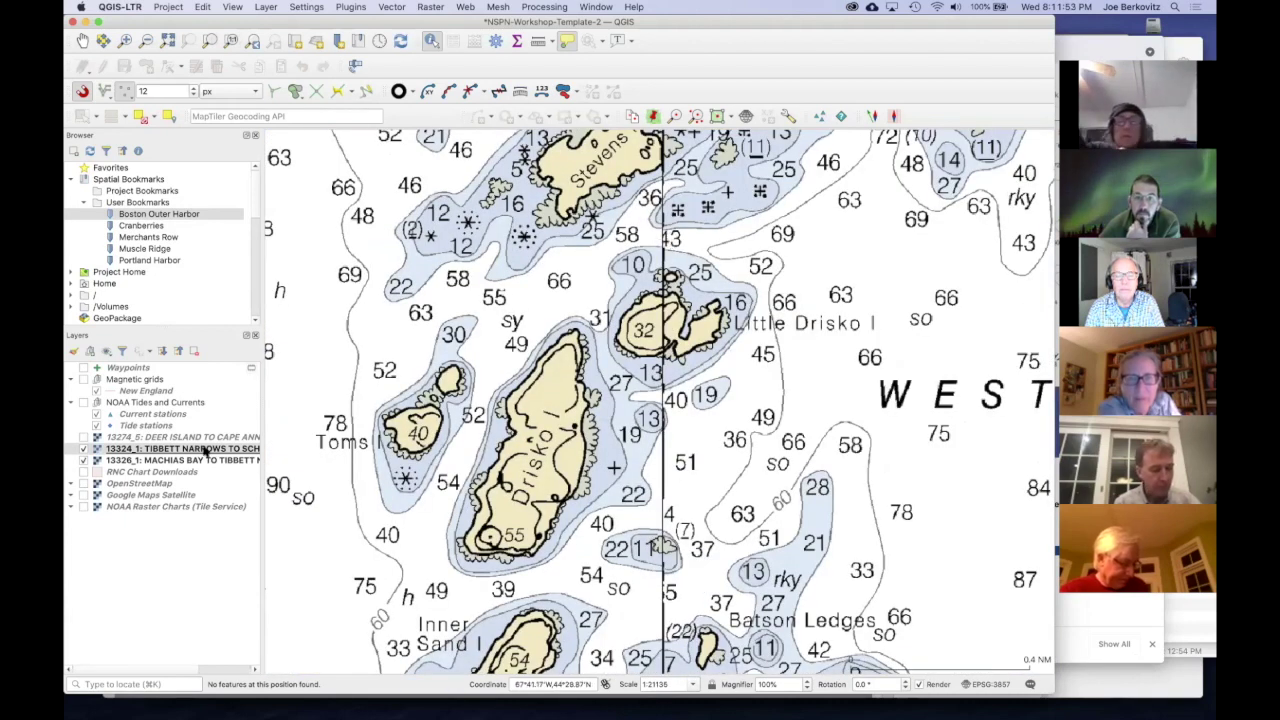
pyautogui.click(85, 449)
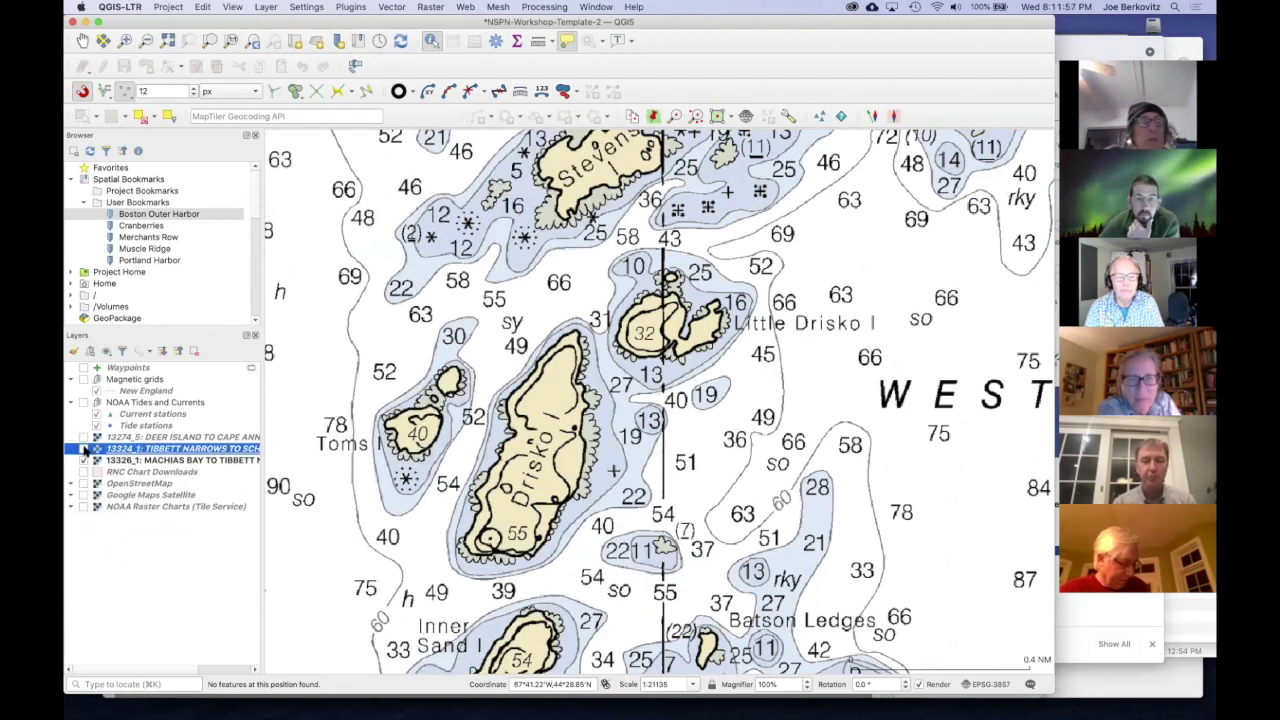
pyautogui.click(84, 460)
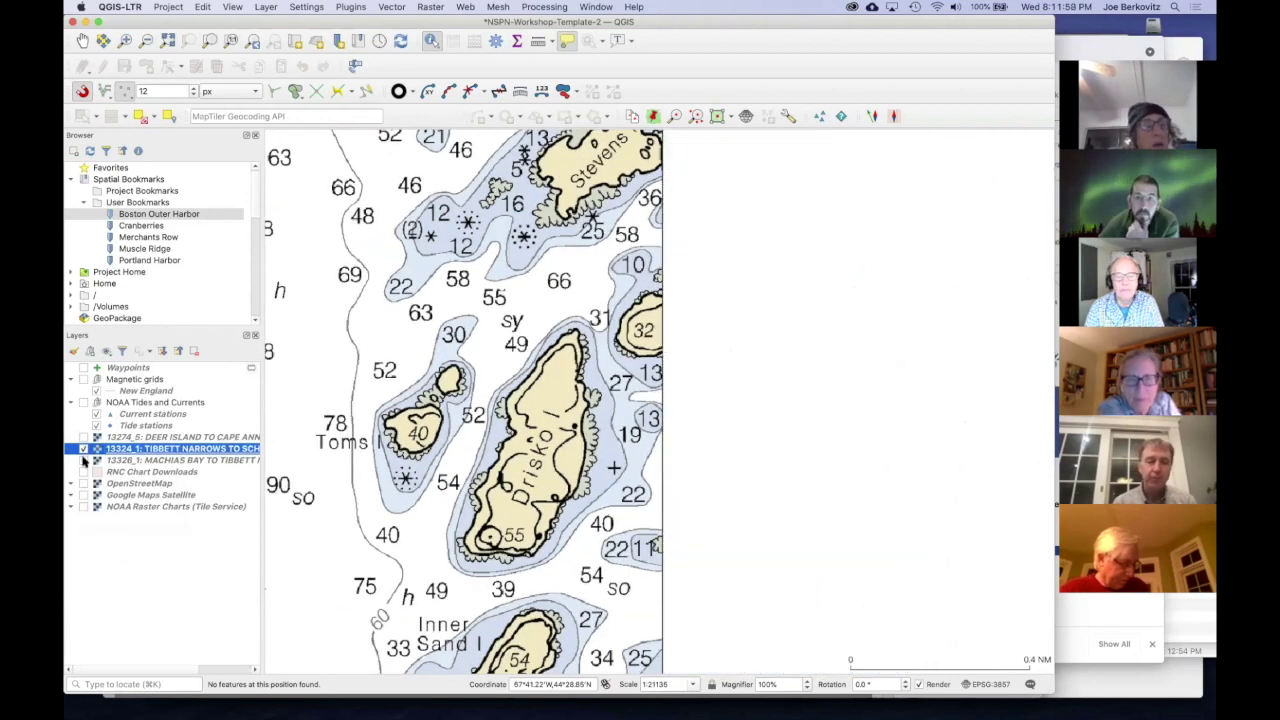
pyautogui.click(84, 460)
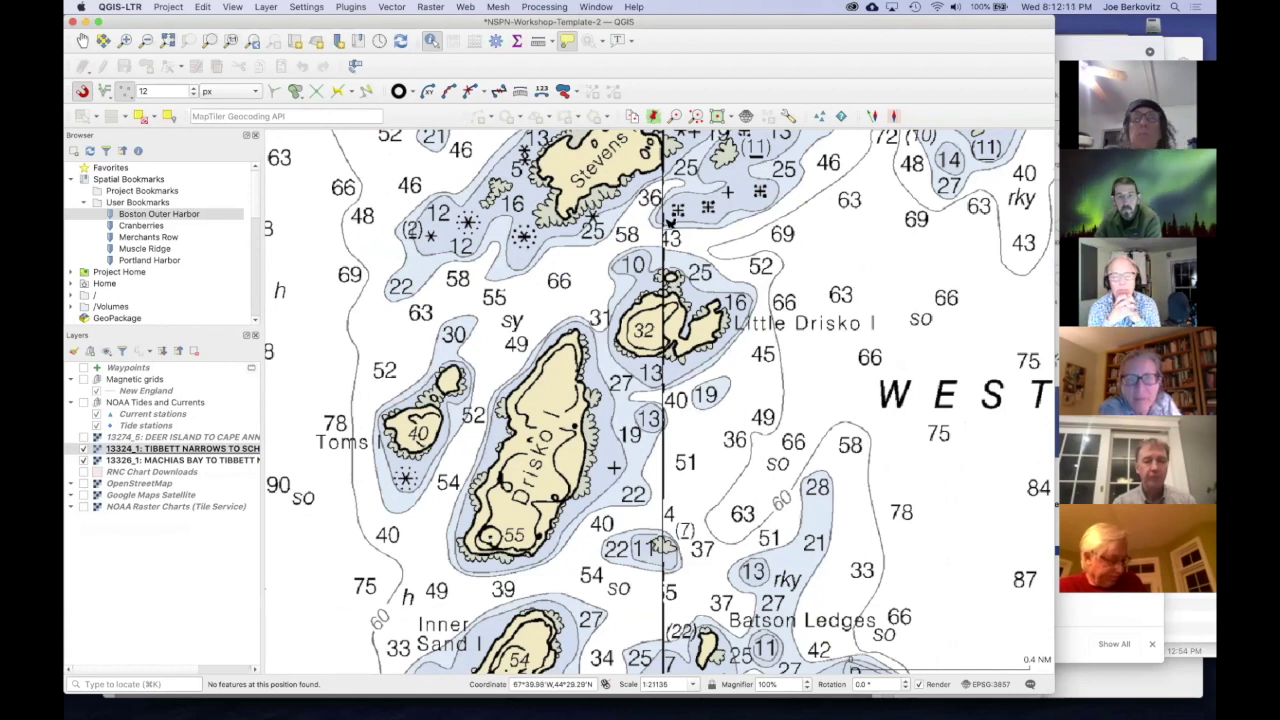
pyautogui.scroll(3, 670, 224)
pyautogui.scroll(3, 670, 224)
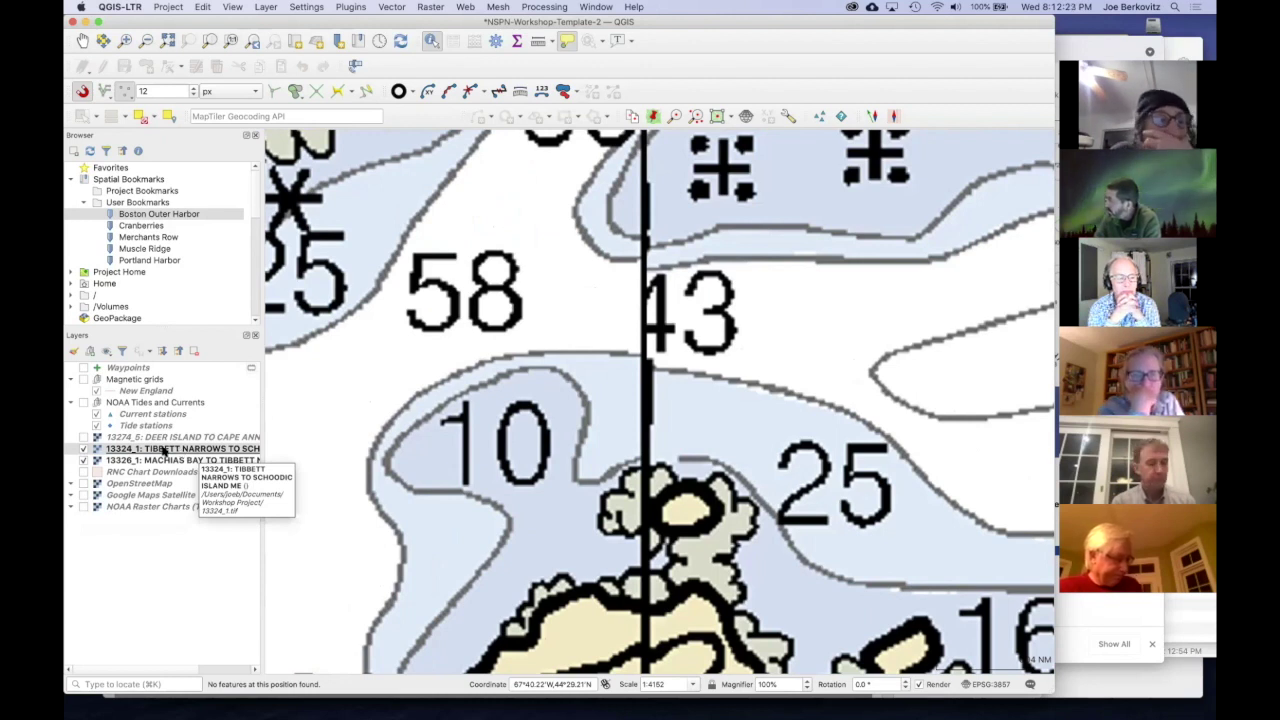
# Step: Move the 13324_1 layer below 13326_1 and zoom out slightly
pyautogui.click(163, 449)
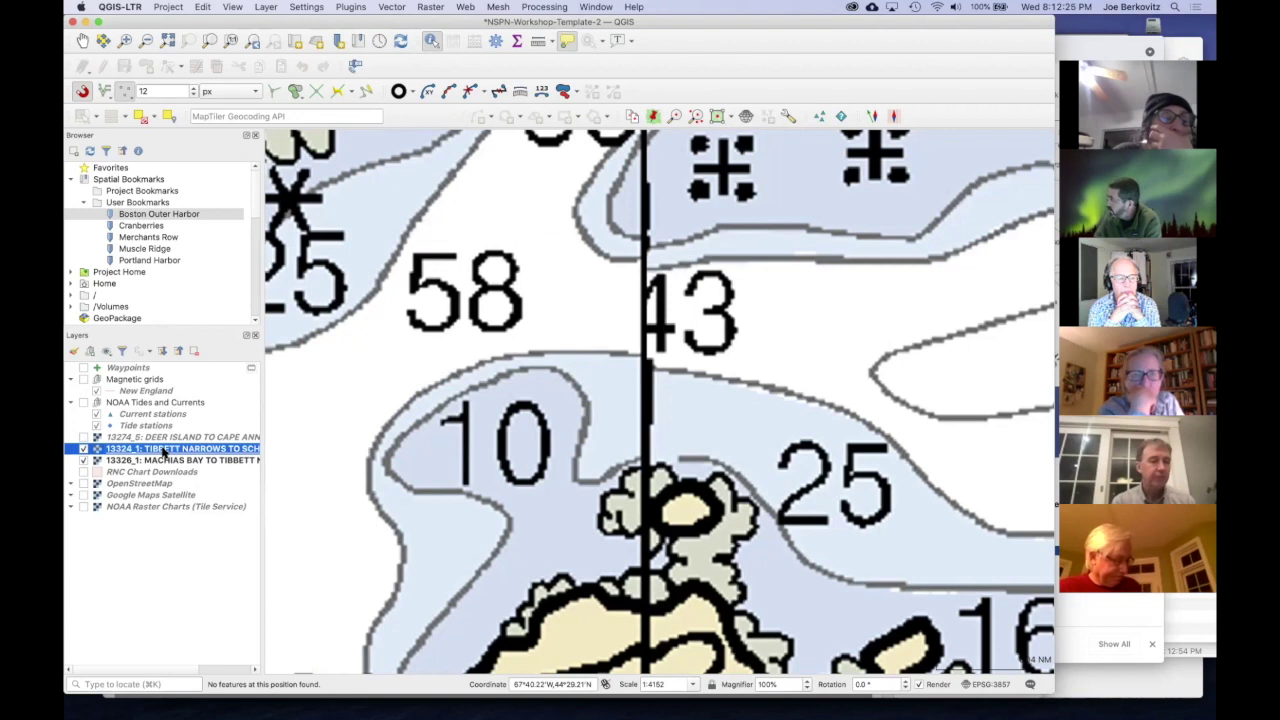
pyautogui.moveTo(163, 453); pyautogui.dragTo(185, 473)
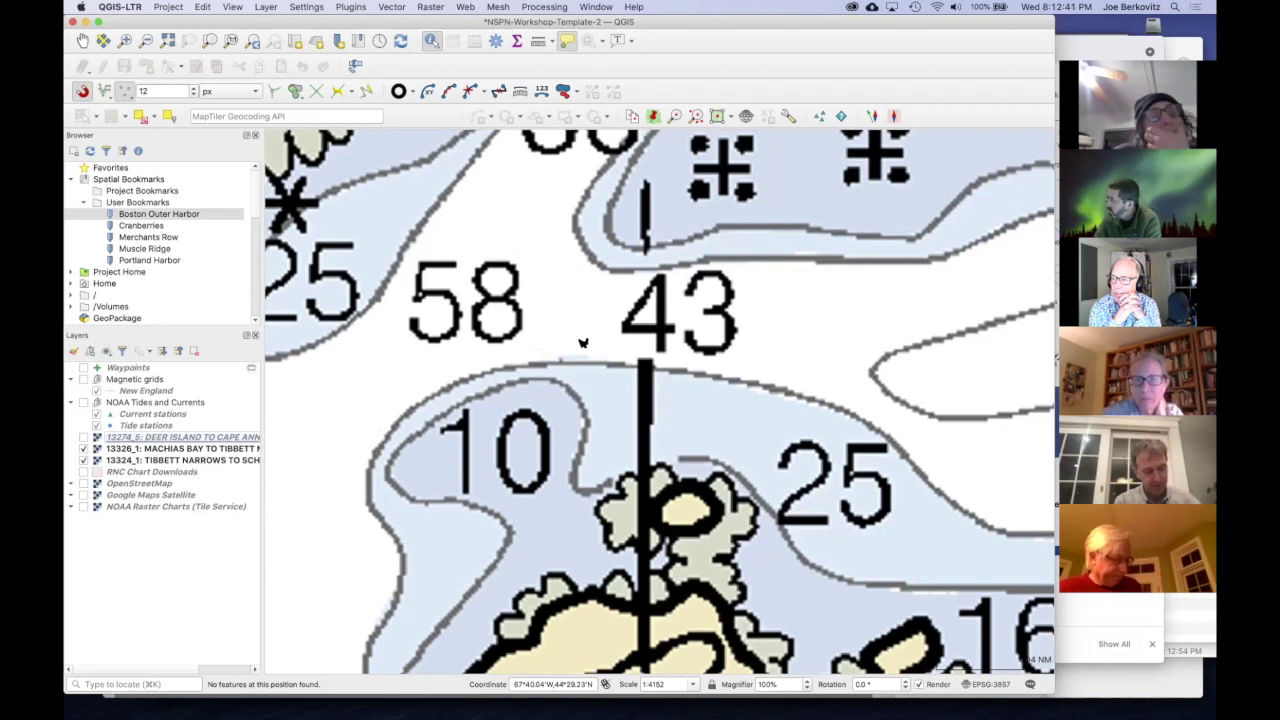
pyautogui.scroll(-3, 583, 343)
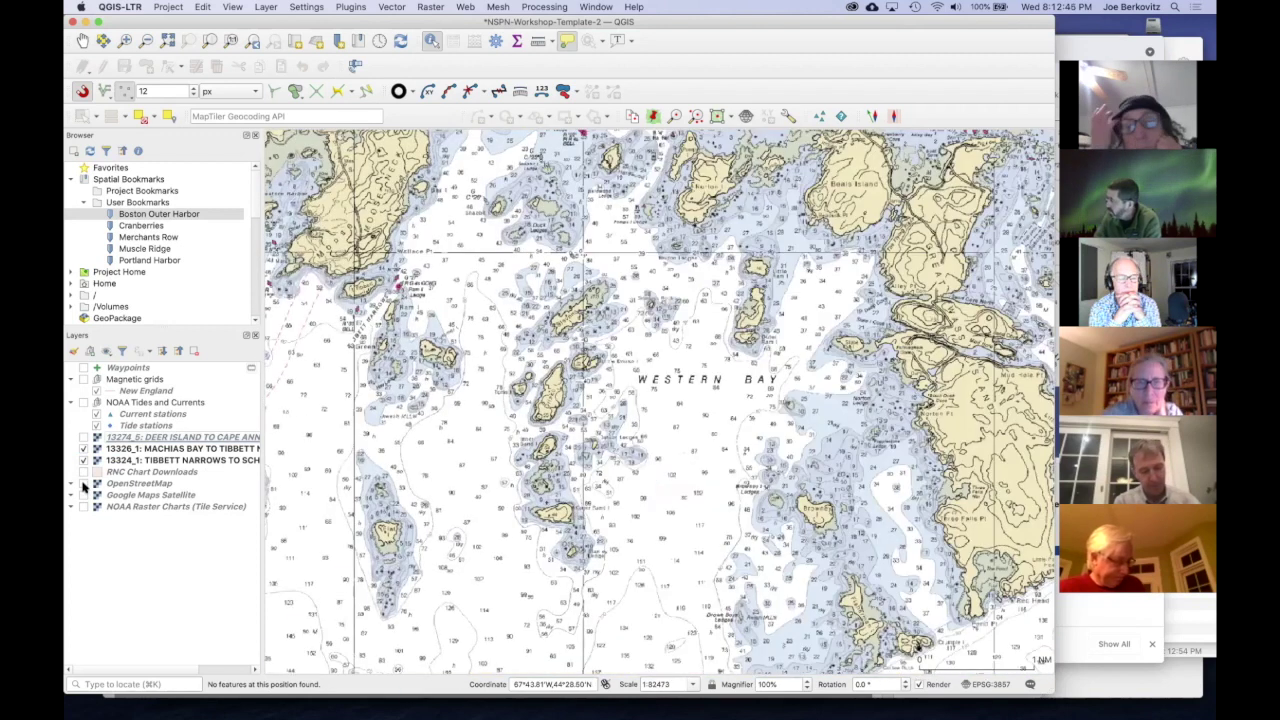
# Step: Turn on OpenStreetMap, centre the chart coverage, and hide the 13326_1 and 13324_1 charts
pyautogui.click(84, 485)
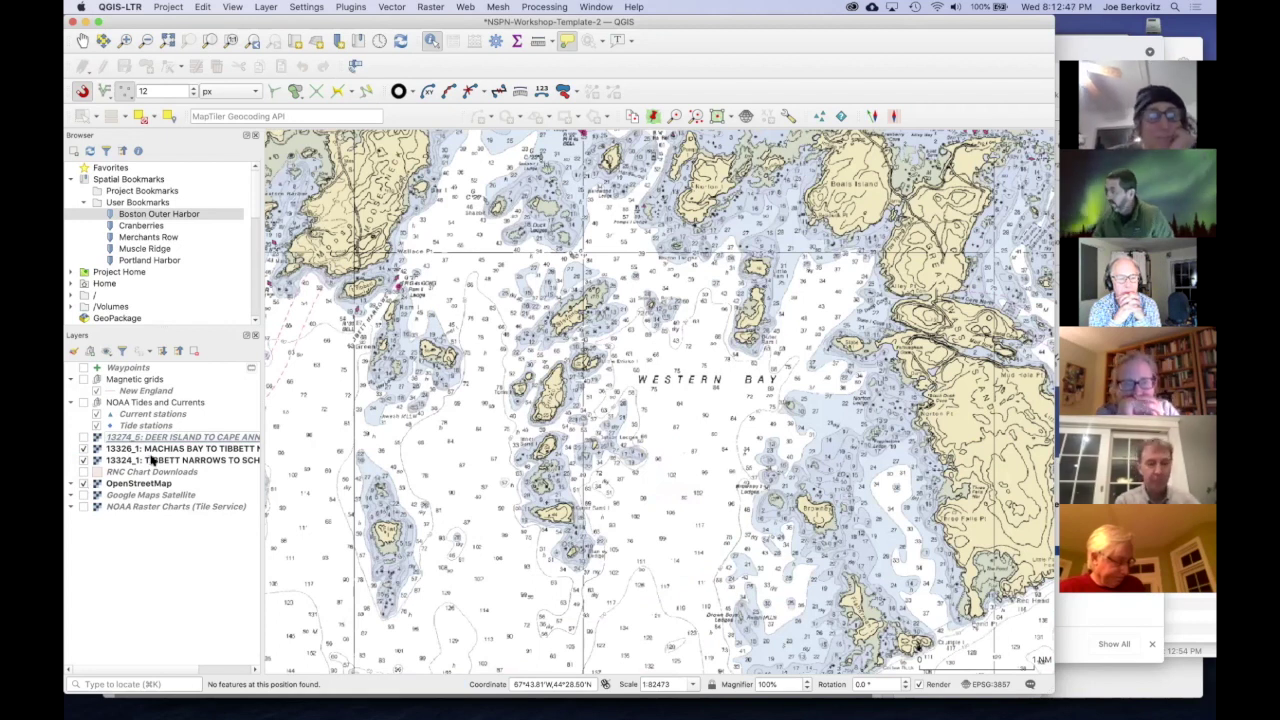
pyautogui.scroll(-1, 476, 429)
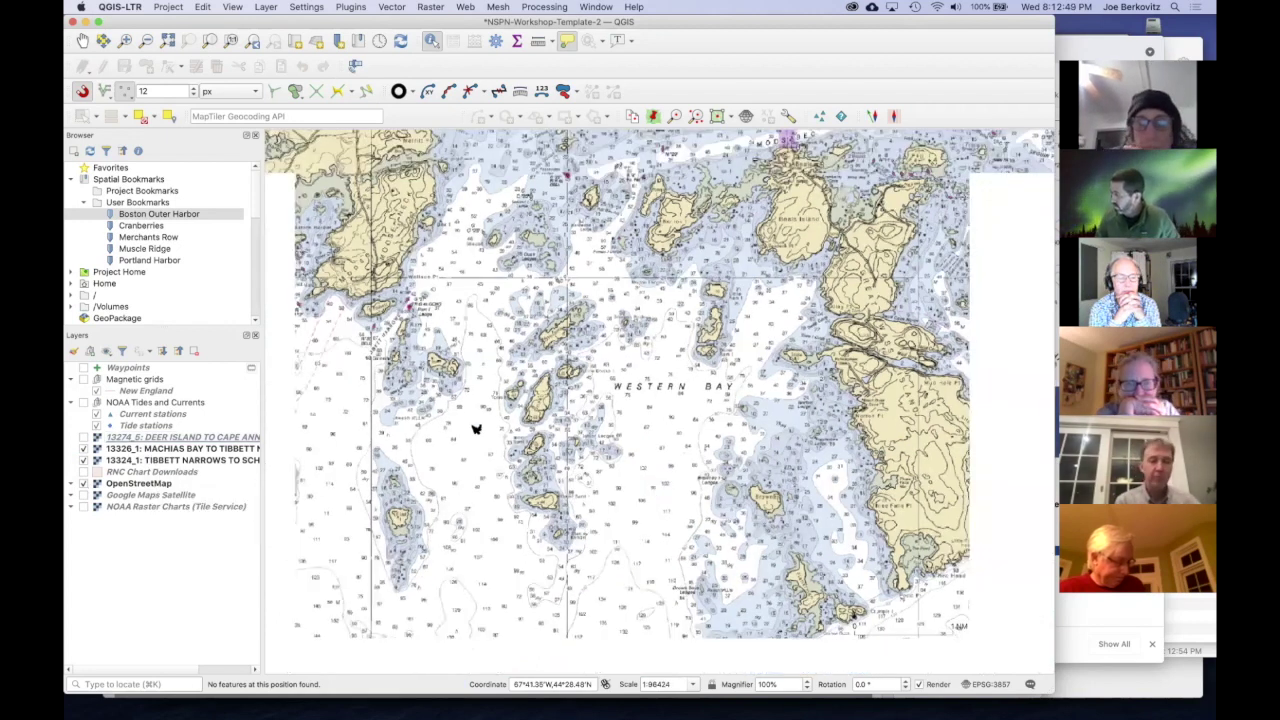
pyautogui.scroll(-5, 476, 429)
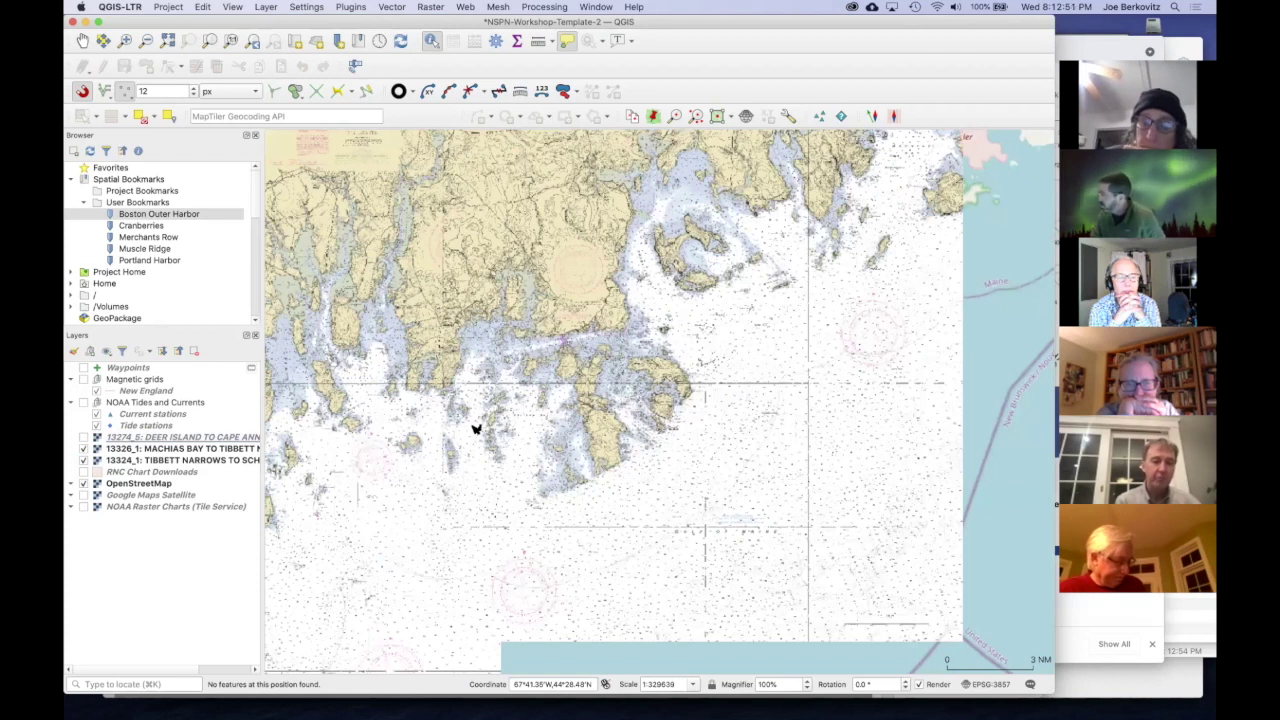
pyautogui.scroll(-2, 476, 429)
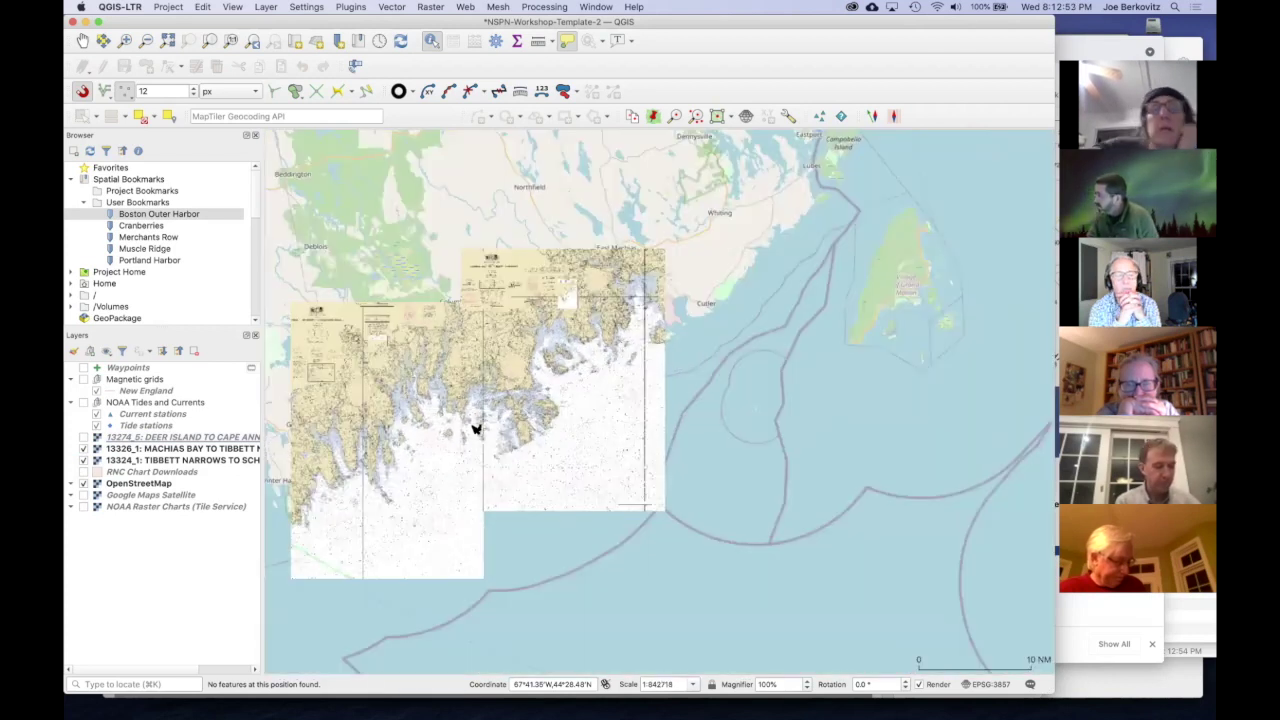
pyautogui.moveTo(448, 424); pyautogui.dragTo(511, 408)
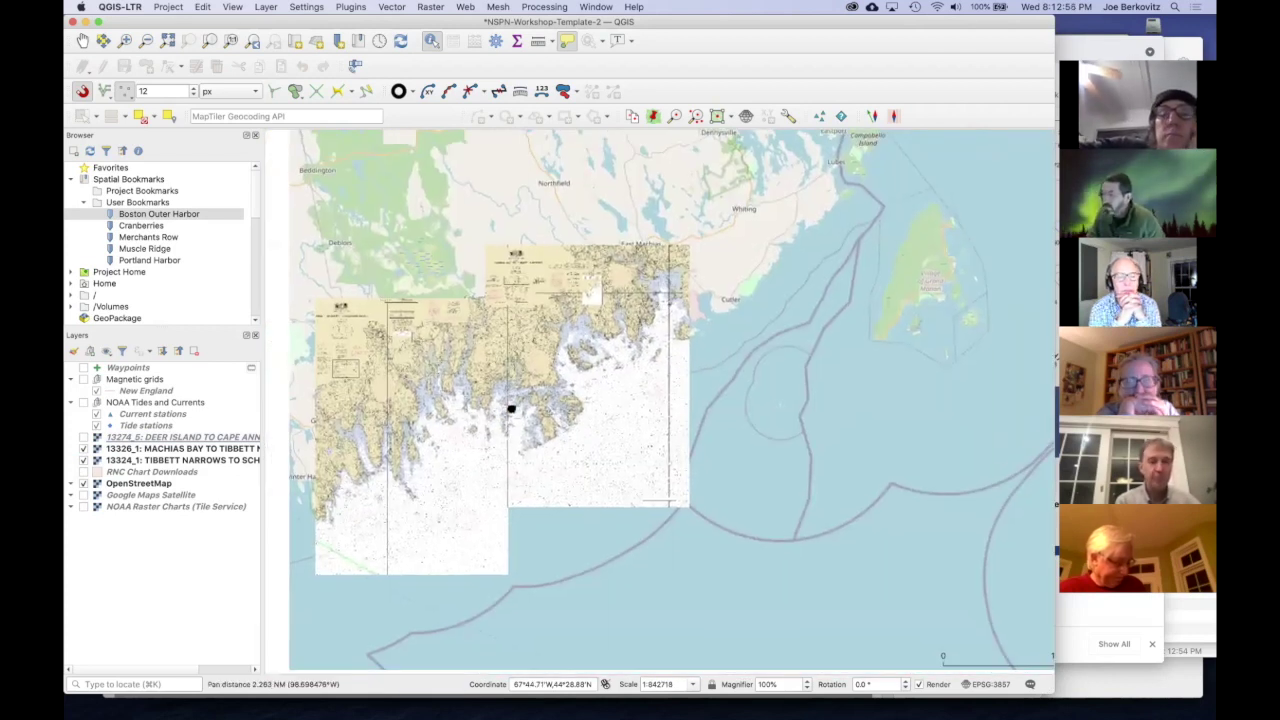
pyautogui.scroll(3, 511, 408)
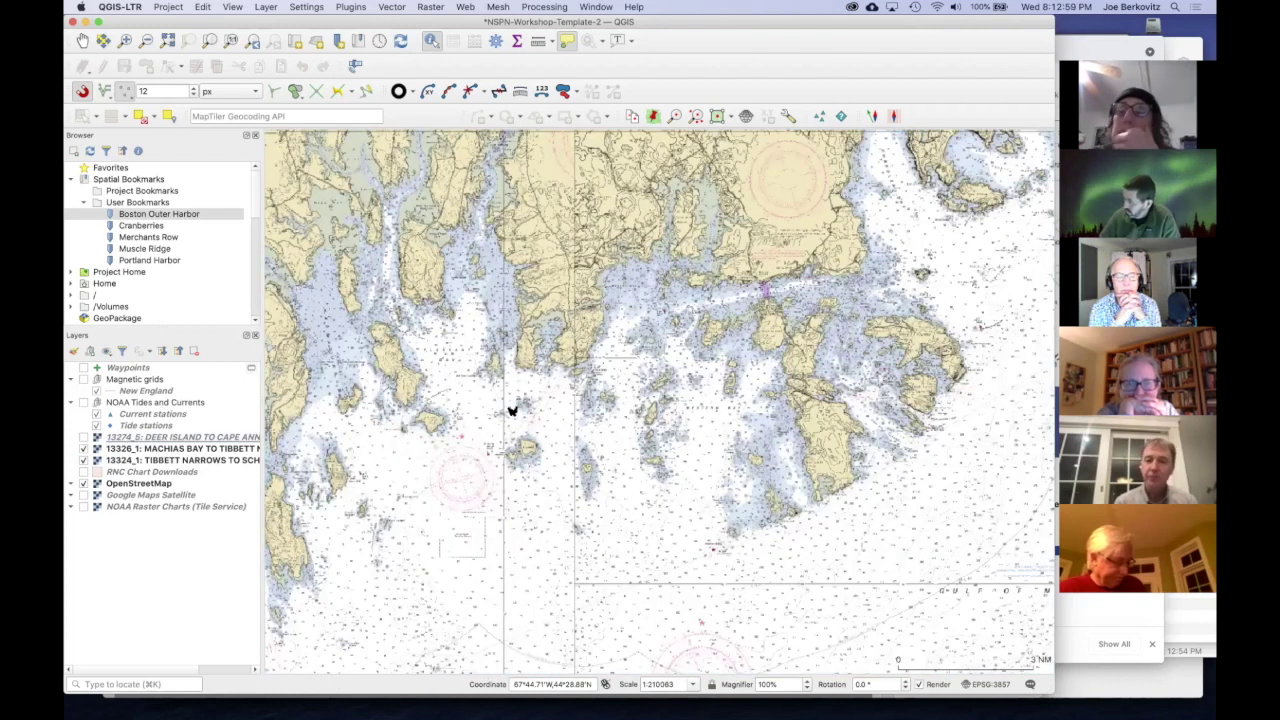
pyautogui.click(84, 449)
pyautogui.click(84, 460)
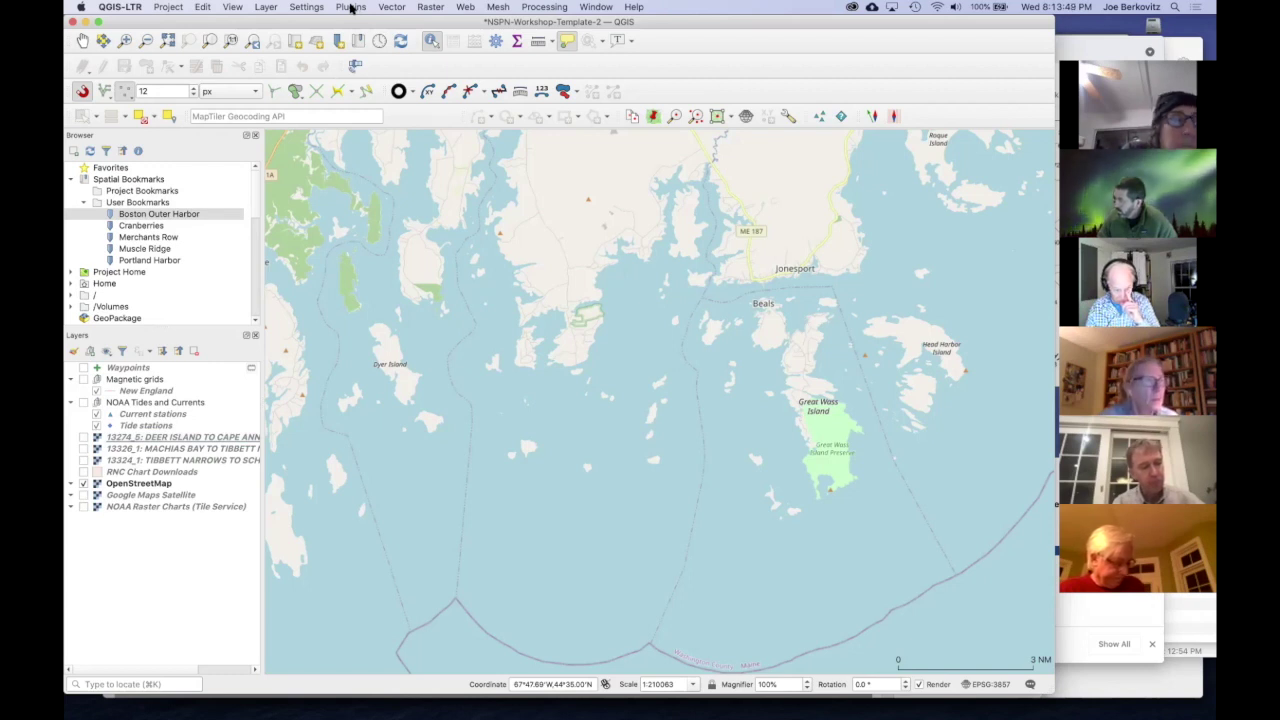
pyautogui.click(351, 8)
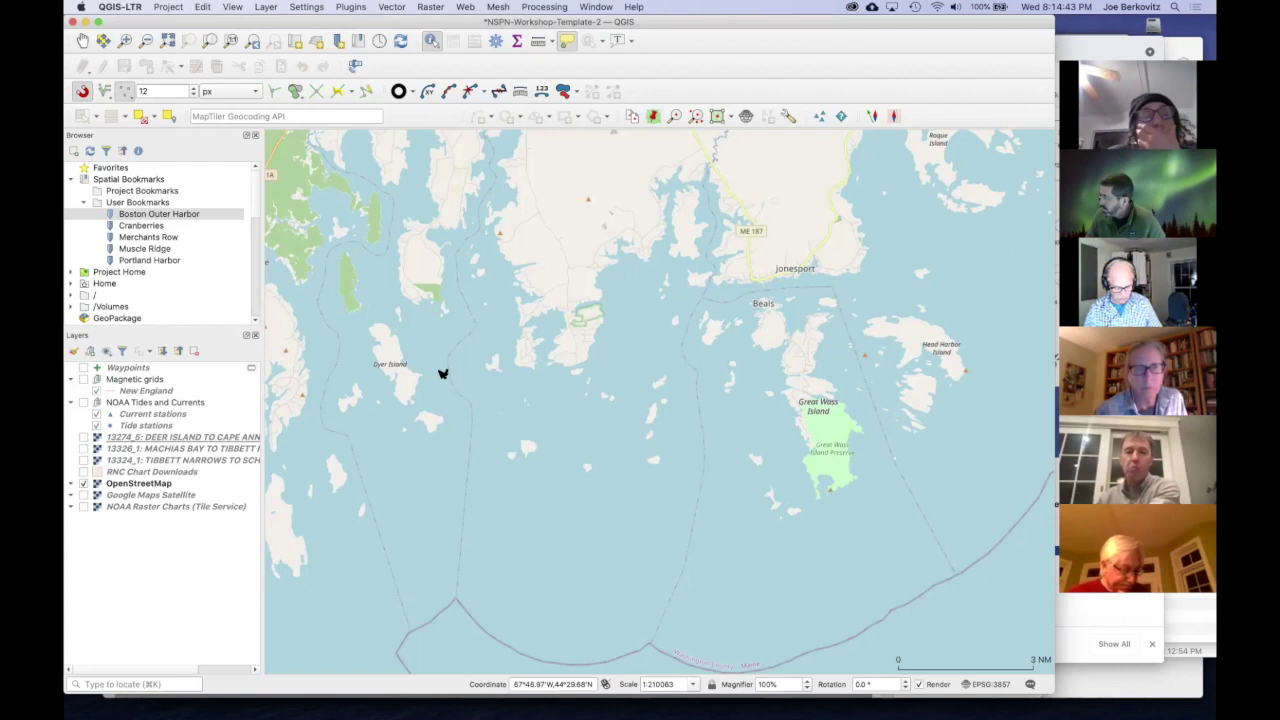
pyautogui.click(83, 403)
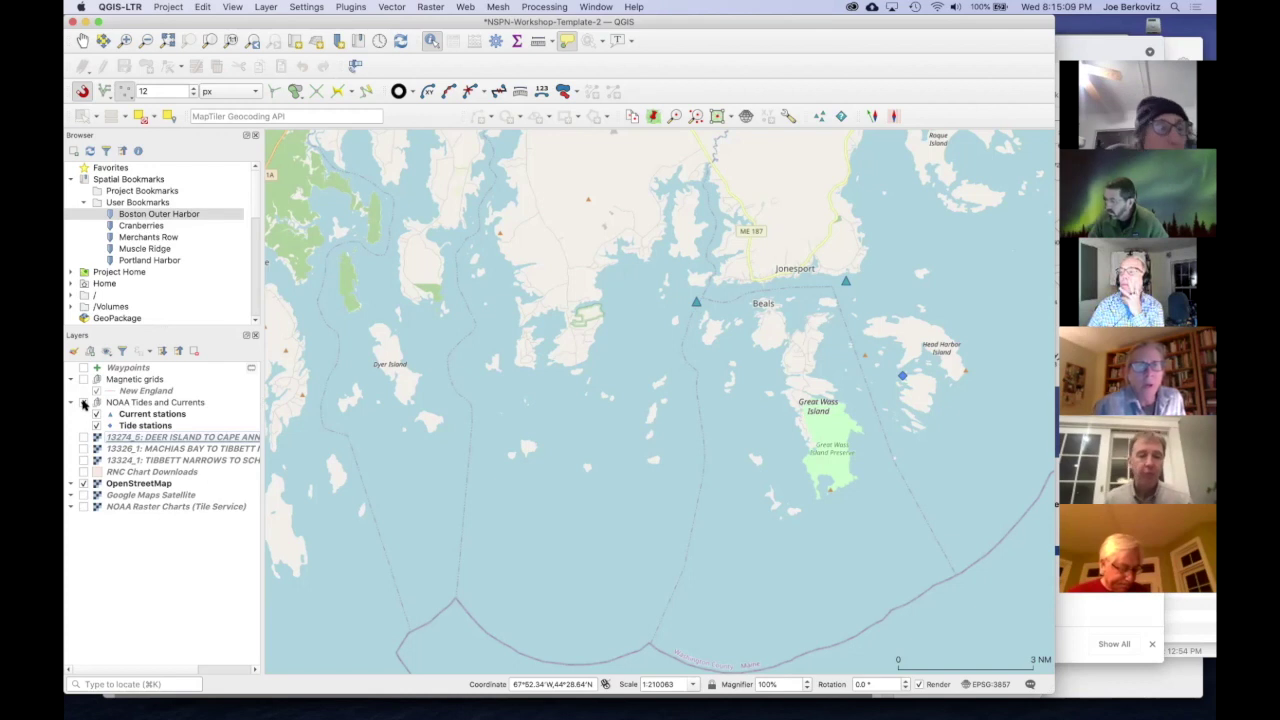
pyautogui.click(84, 402)
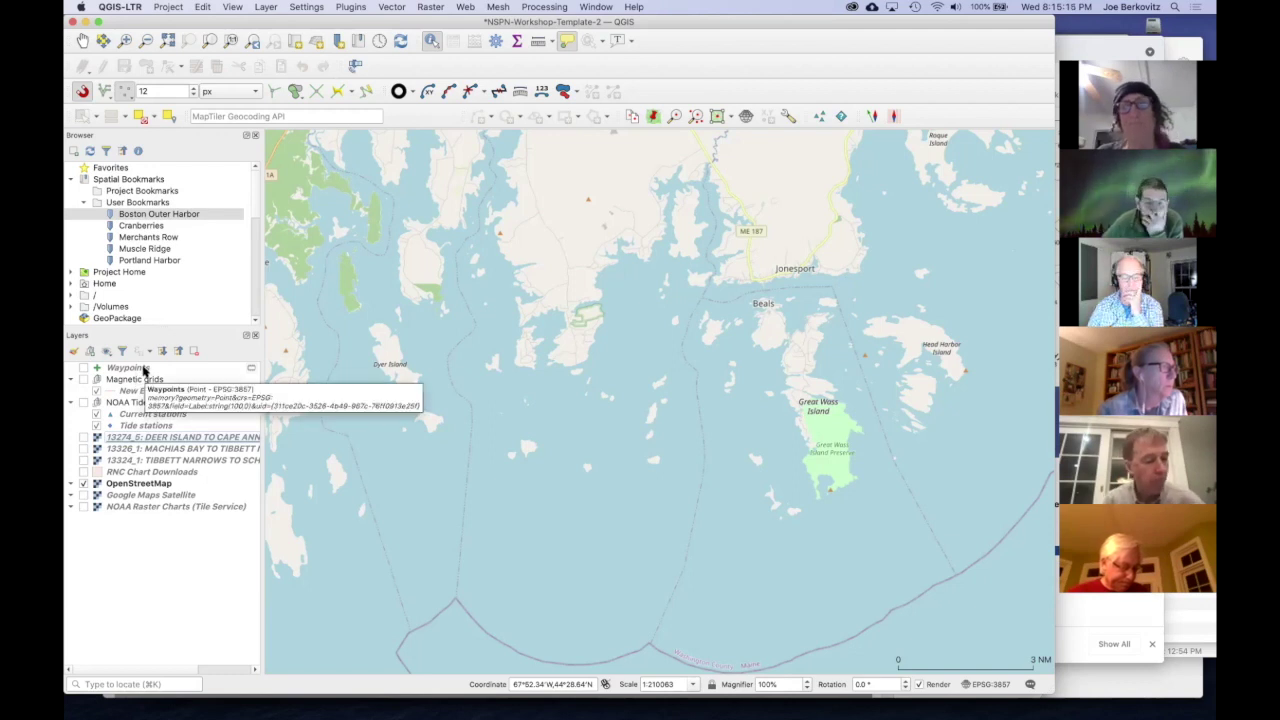
# Step: Show Waypoints, swap OpenStreetMap for NOAA Raster Charts (Tile Service), and zoom into Tibbett Narrows
pyautogui.click(130, 368)
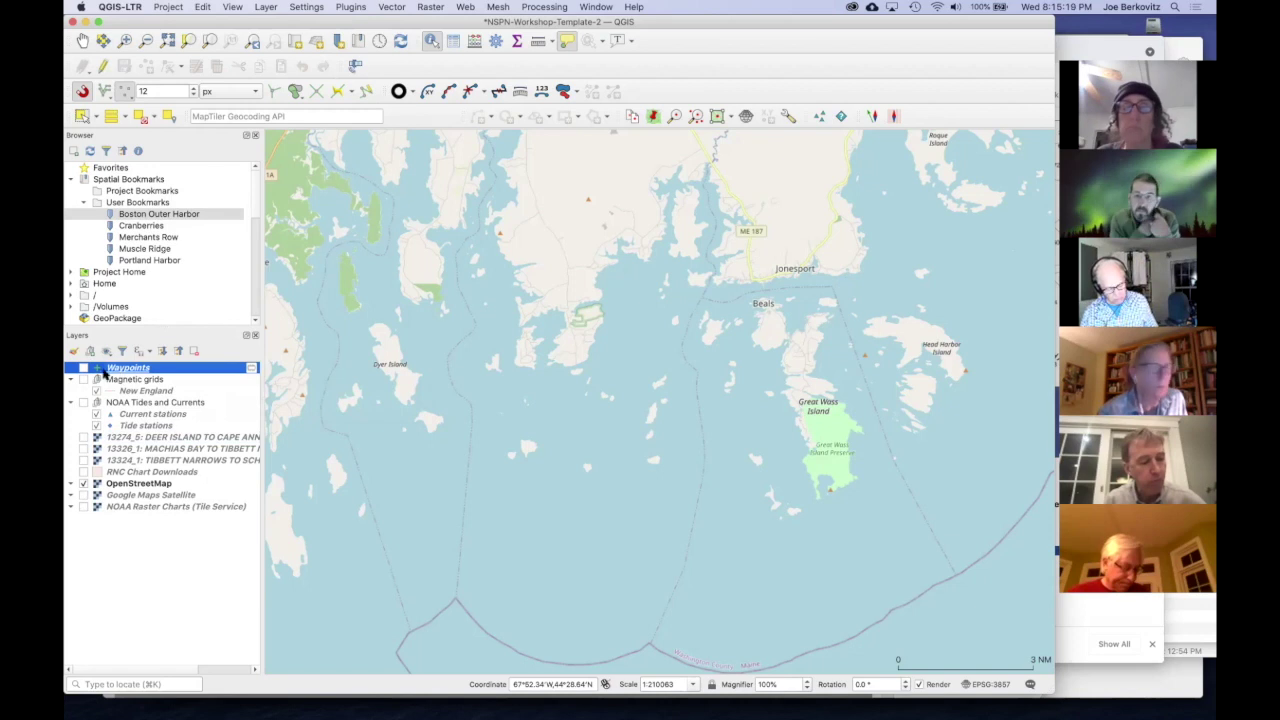
pyautogui.click(84, 368)
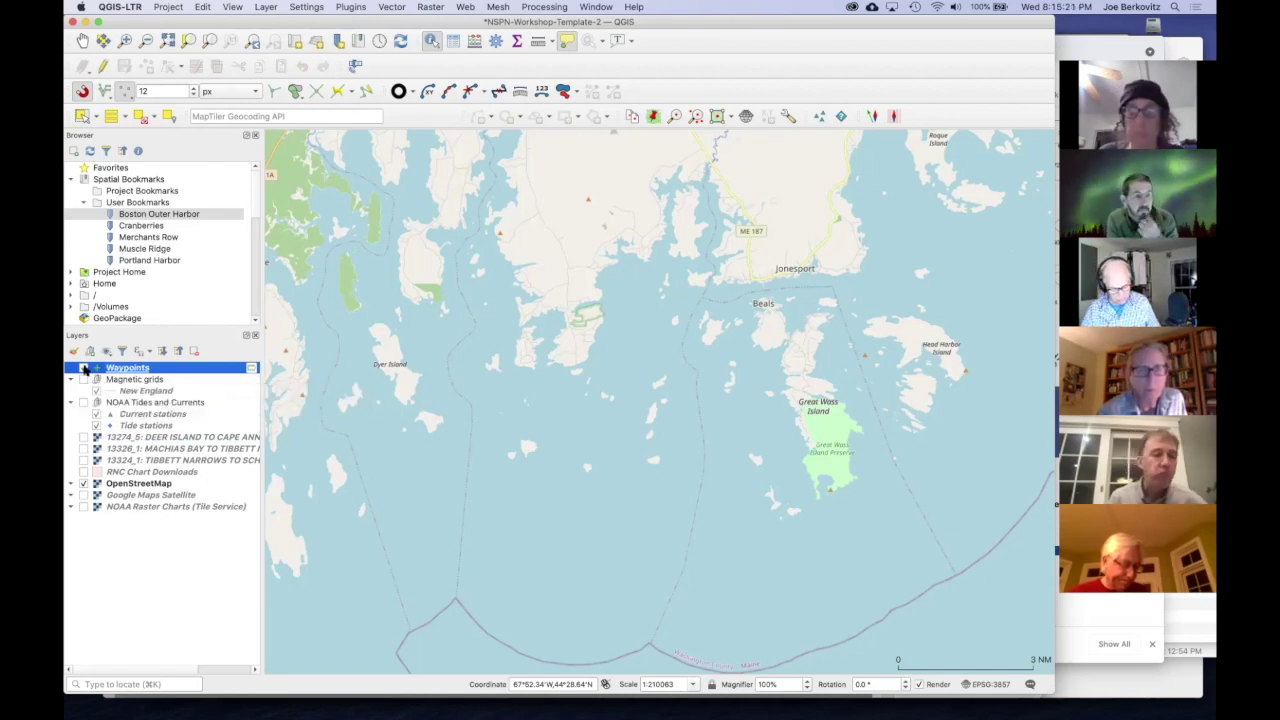
pyautogui.click(84, 368)
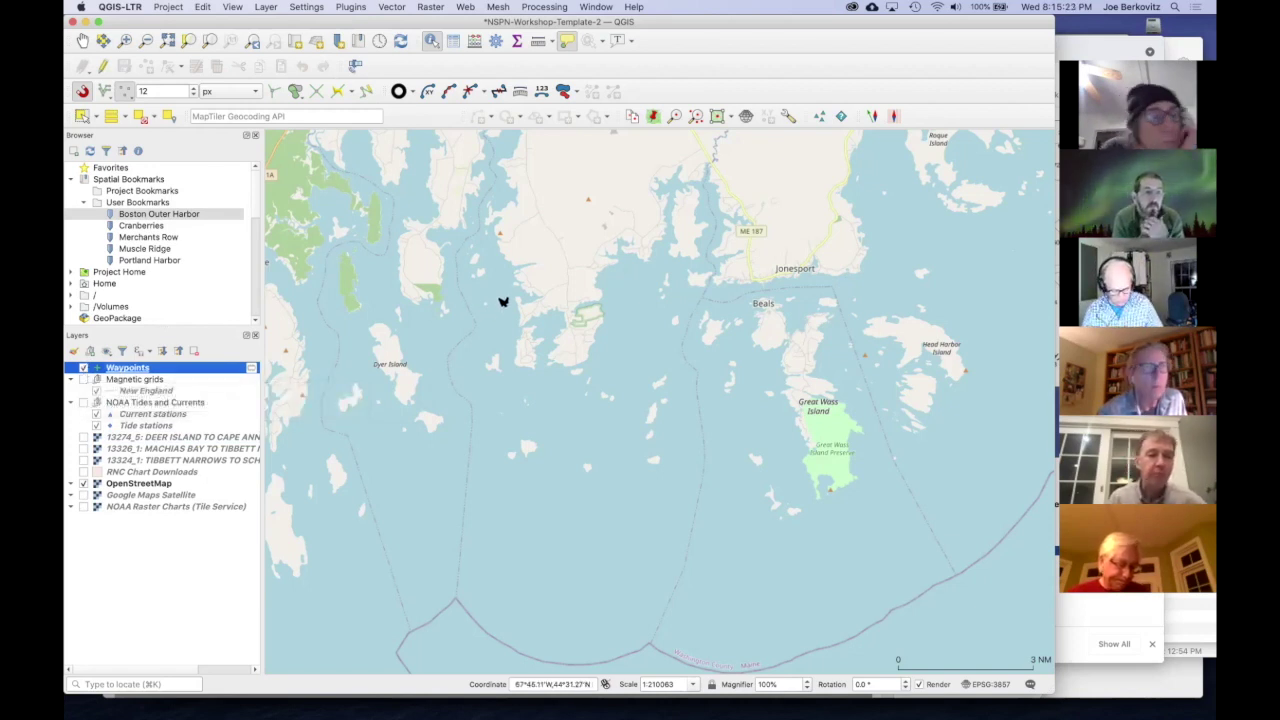
pyautogui.scroll(3, 503, 302)
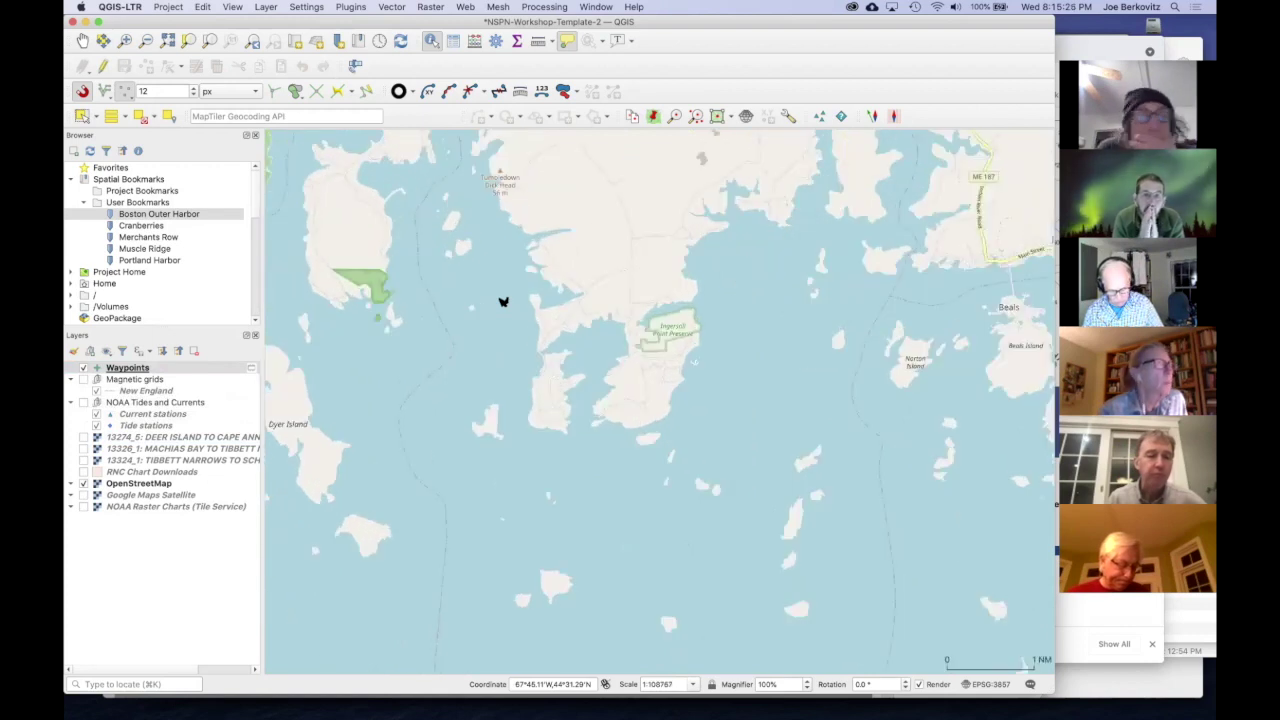
pyautogui.click(84, 483)
pyautogui.click(84, 506)
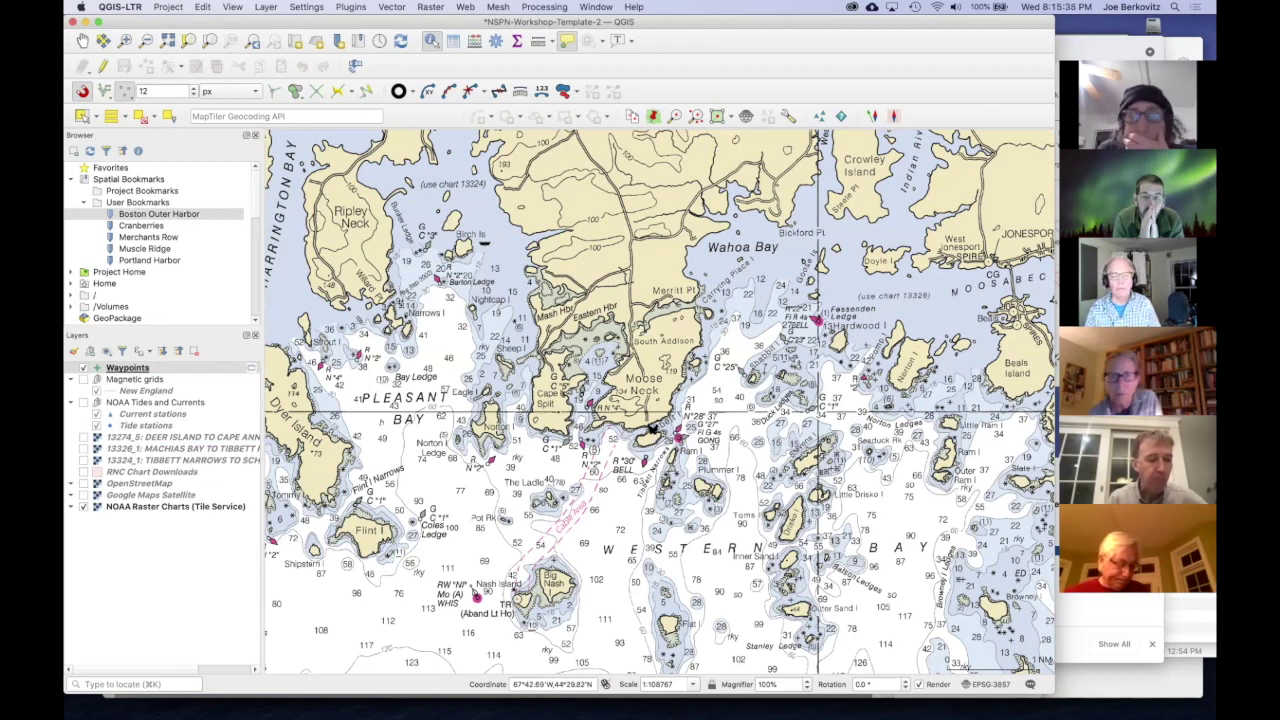
pyautogui.scroll(3, 651, 426)
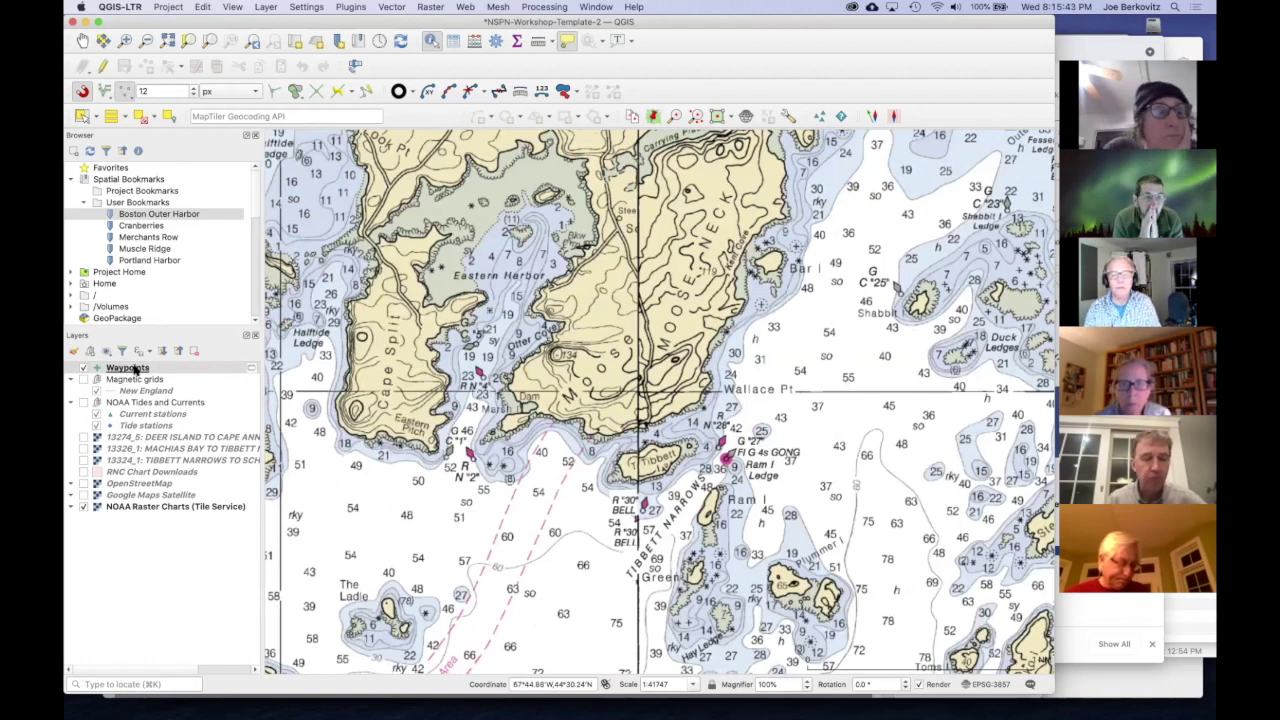
pyautogui.click(134, 368)
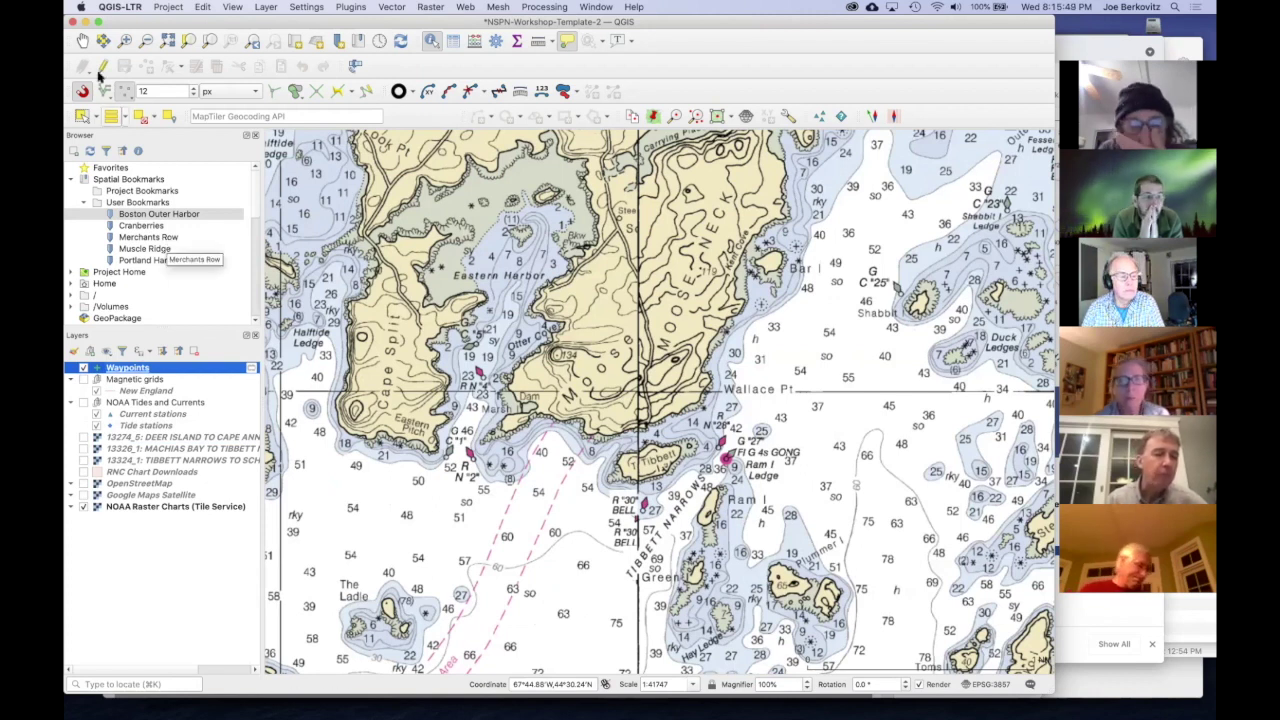
# Step: Toggle editing on the Waypoints layer and switch to Add Point Feature
pyautogui.click(200, 6)
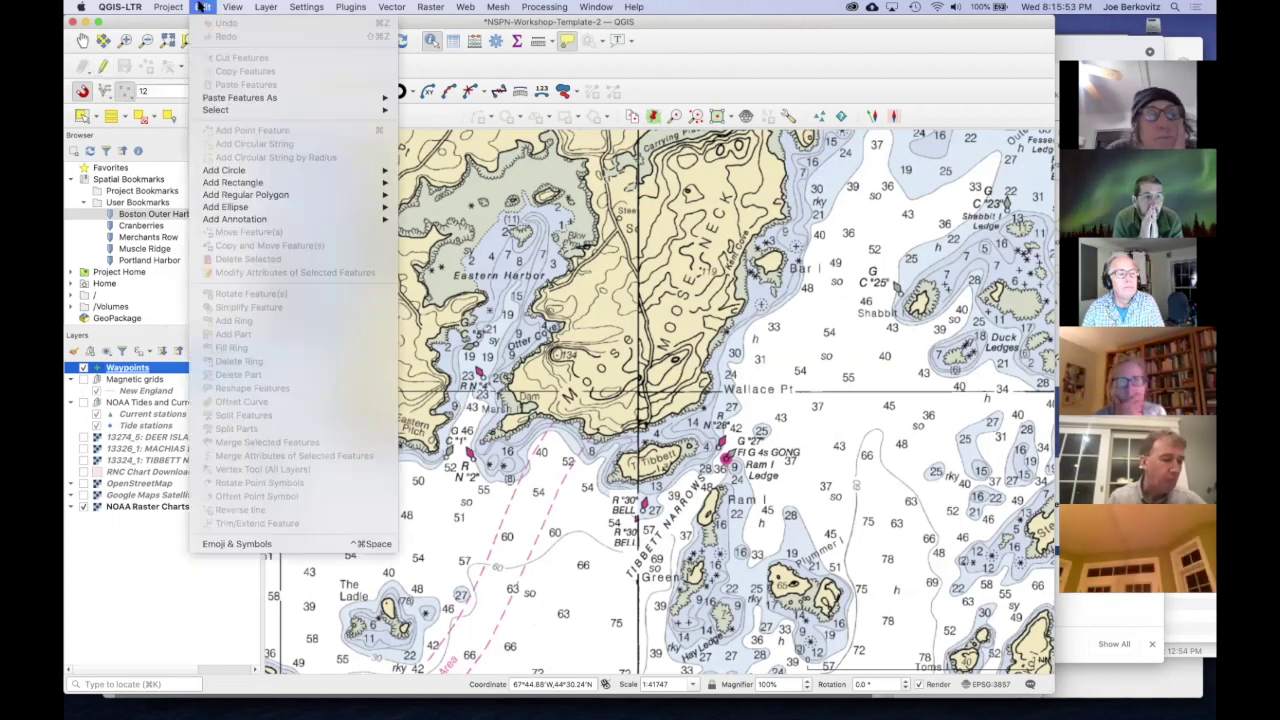
pyautogui.moveTo(228, 7)
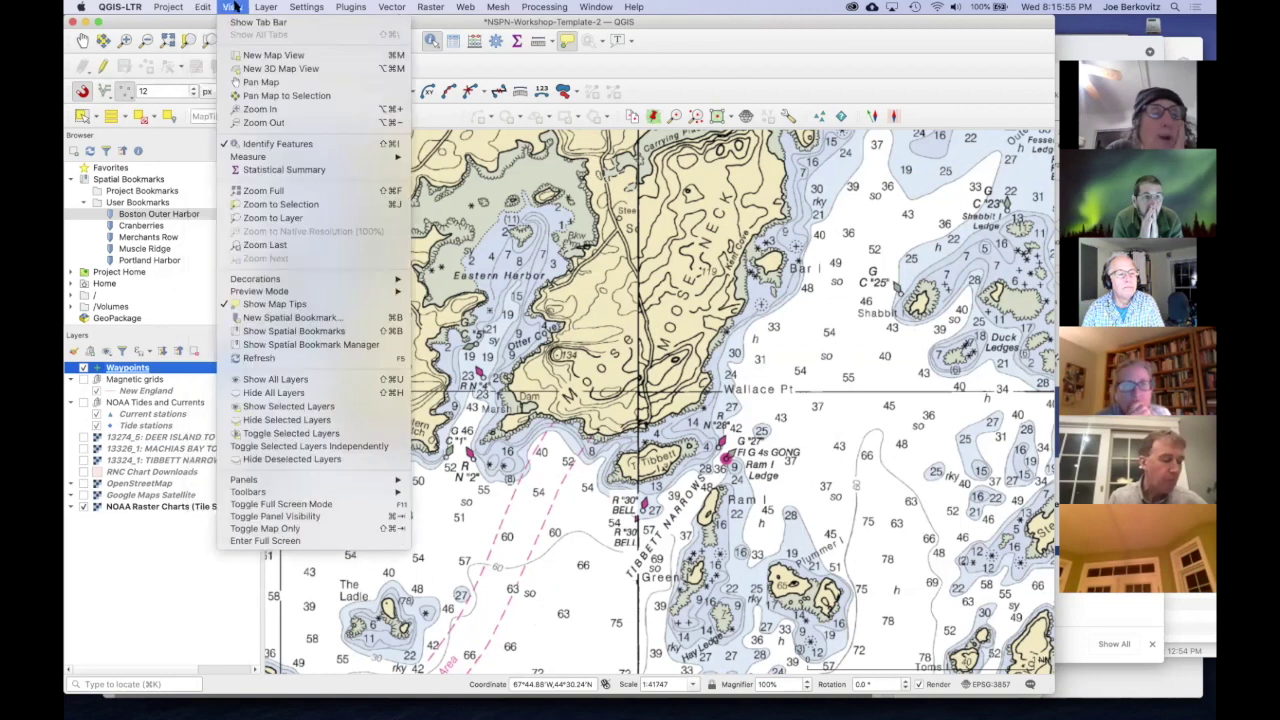
pyautogui.moveTo(270, 7)
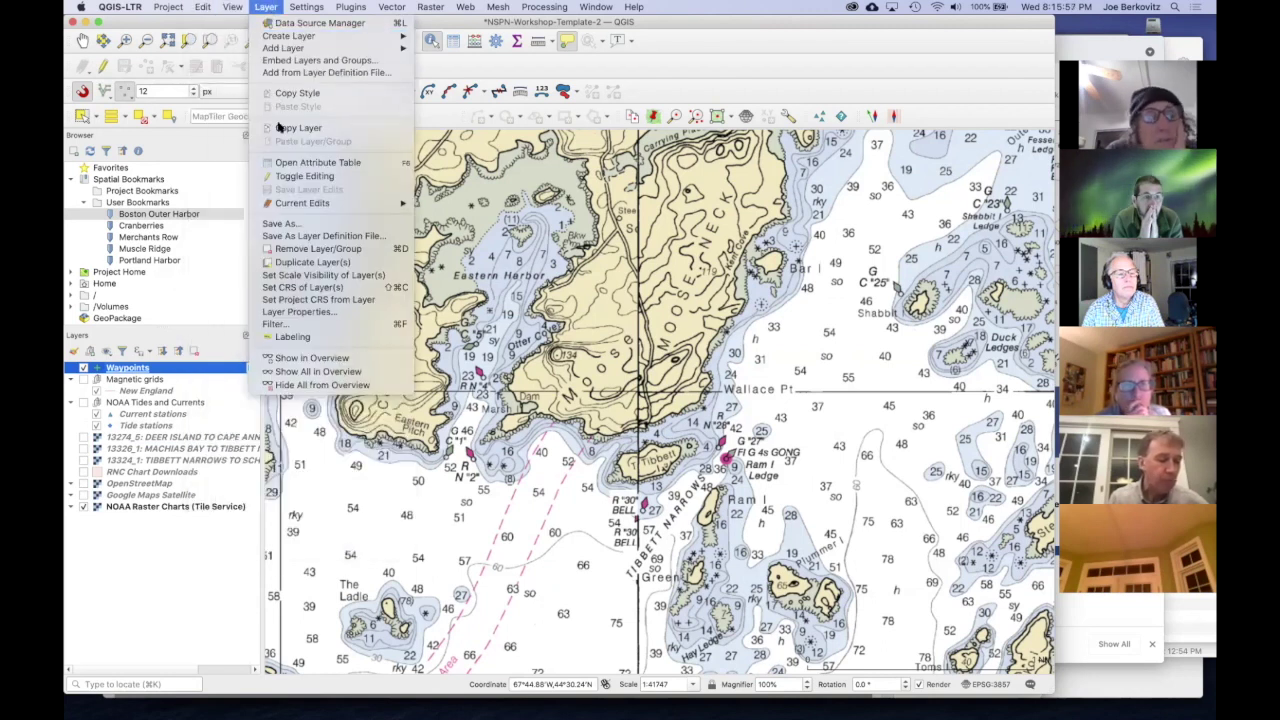
pyautogui.click(293, 177)
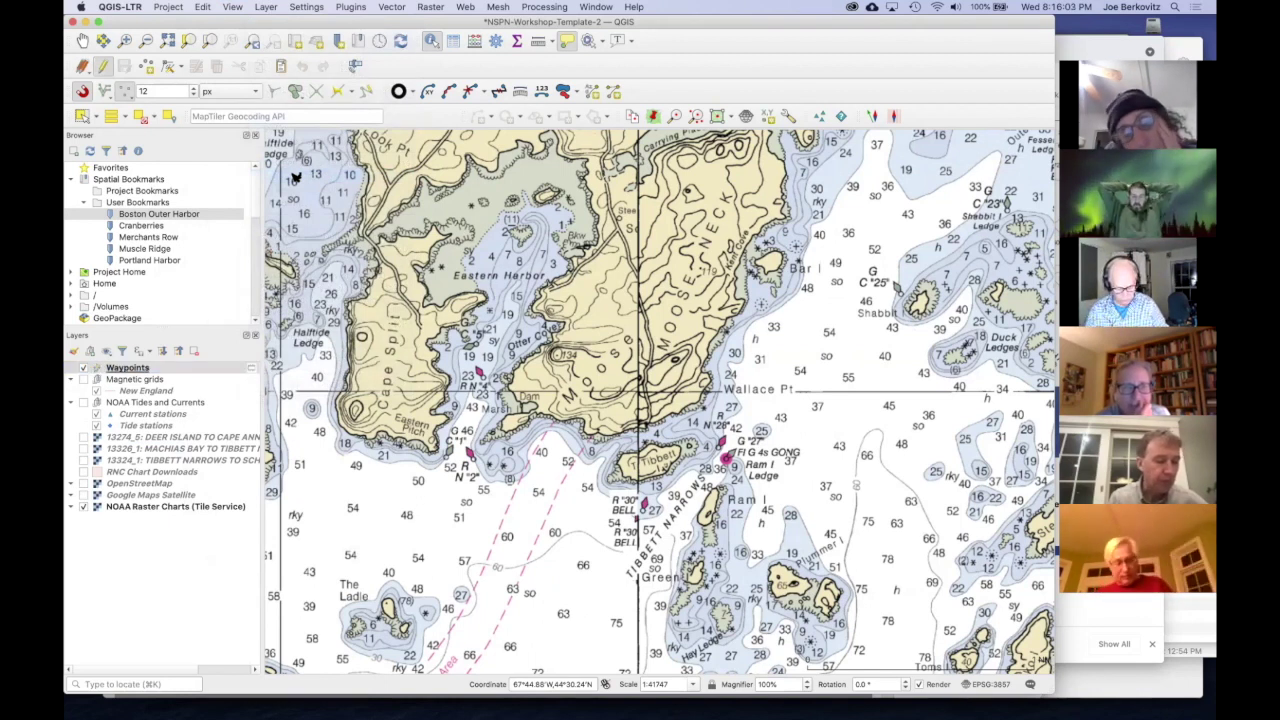
pyautogui.click(204, 7)
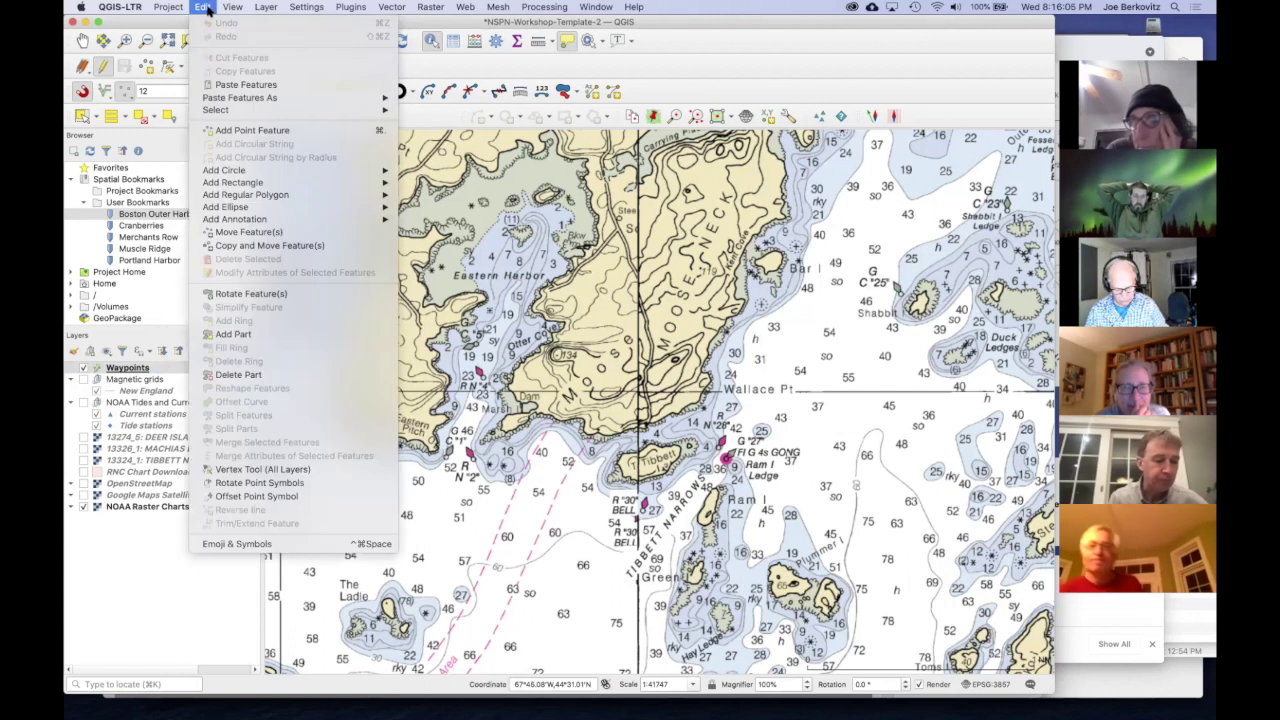
pyautogui.click(238, 131)
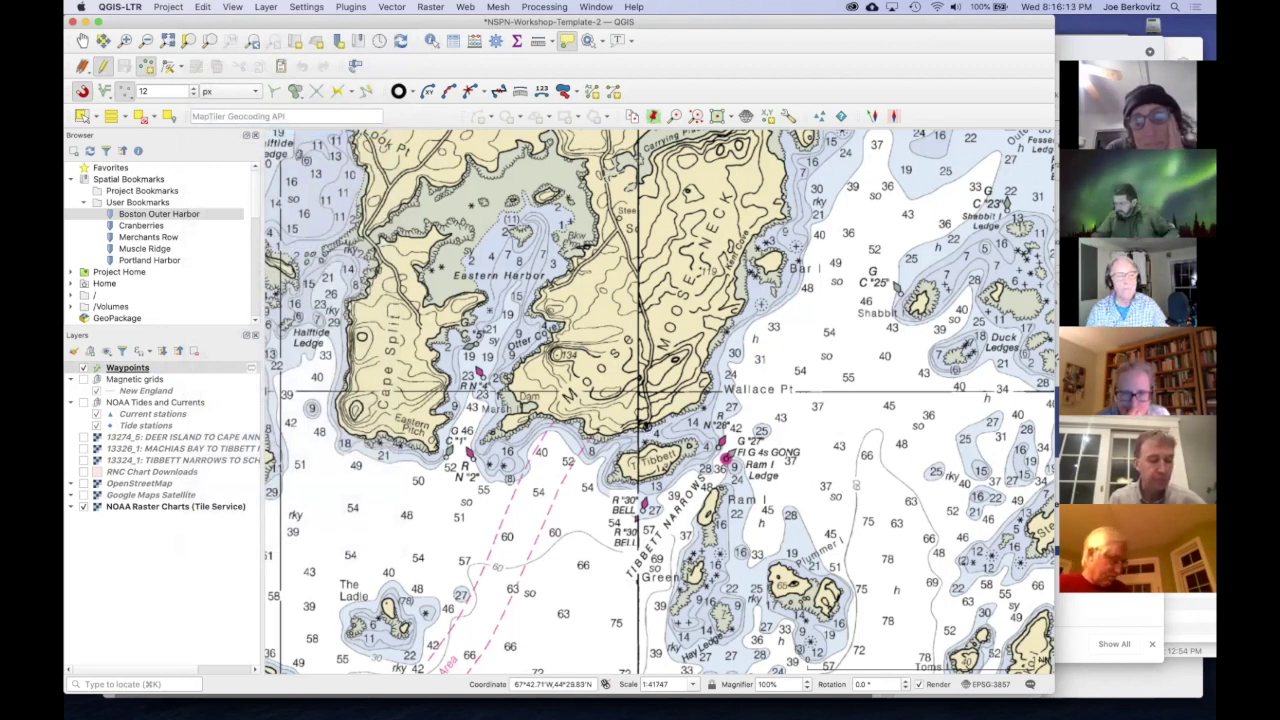
# Step: Add a waypoint near Tibbett Narrows labelled 'Put-in'
pyautogui.click(647, 428)
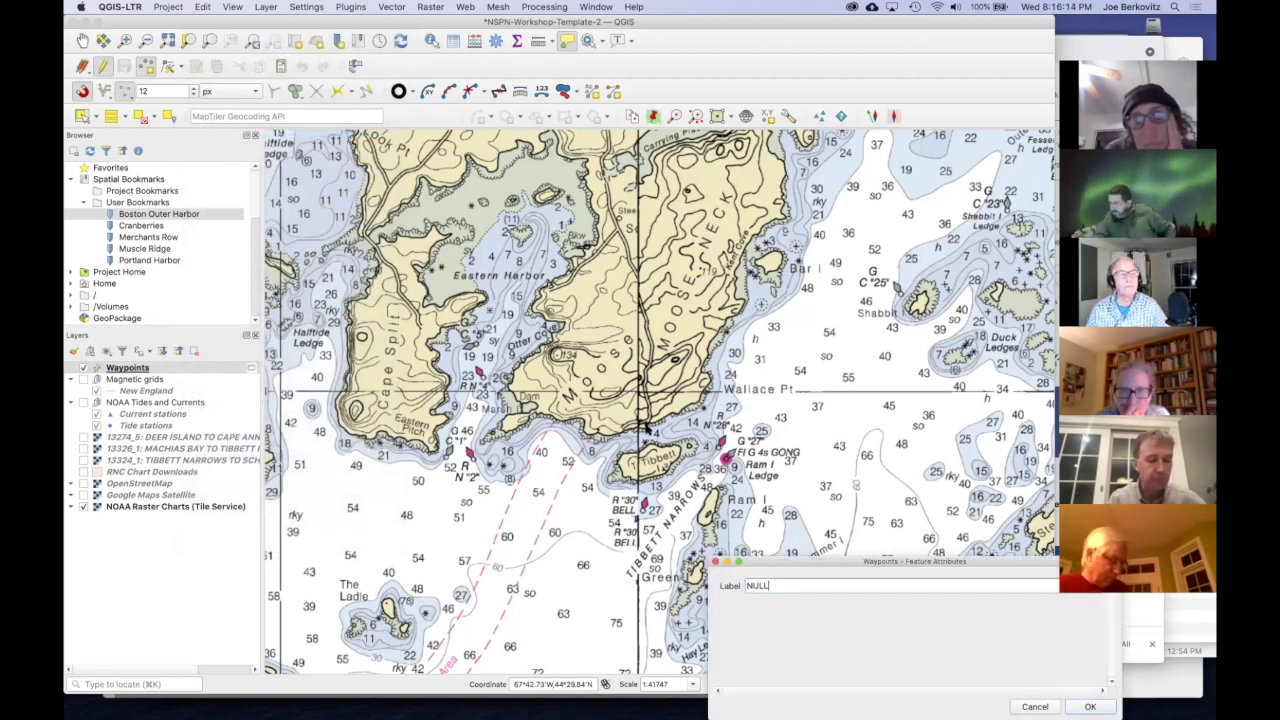
pyautogui.click(762, 586)
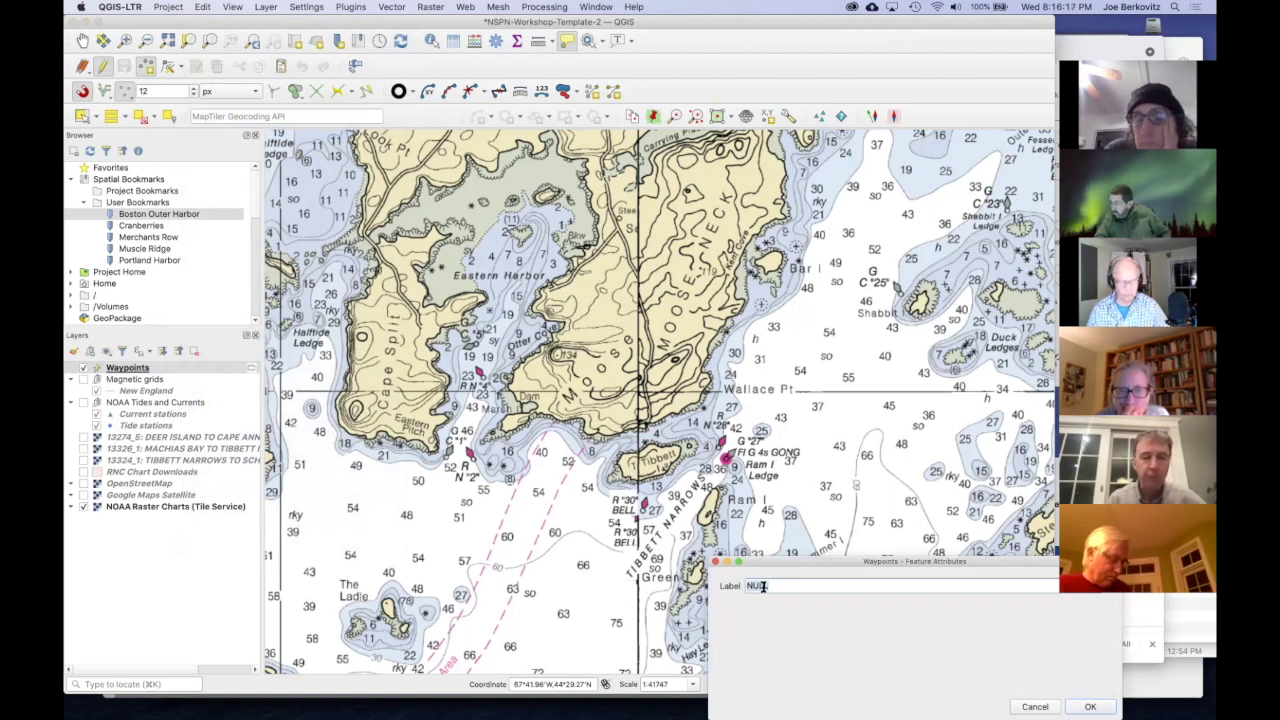
pyautogui.write('Put')
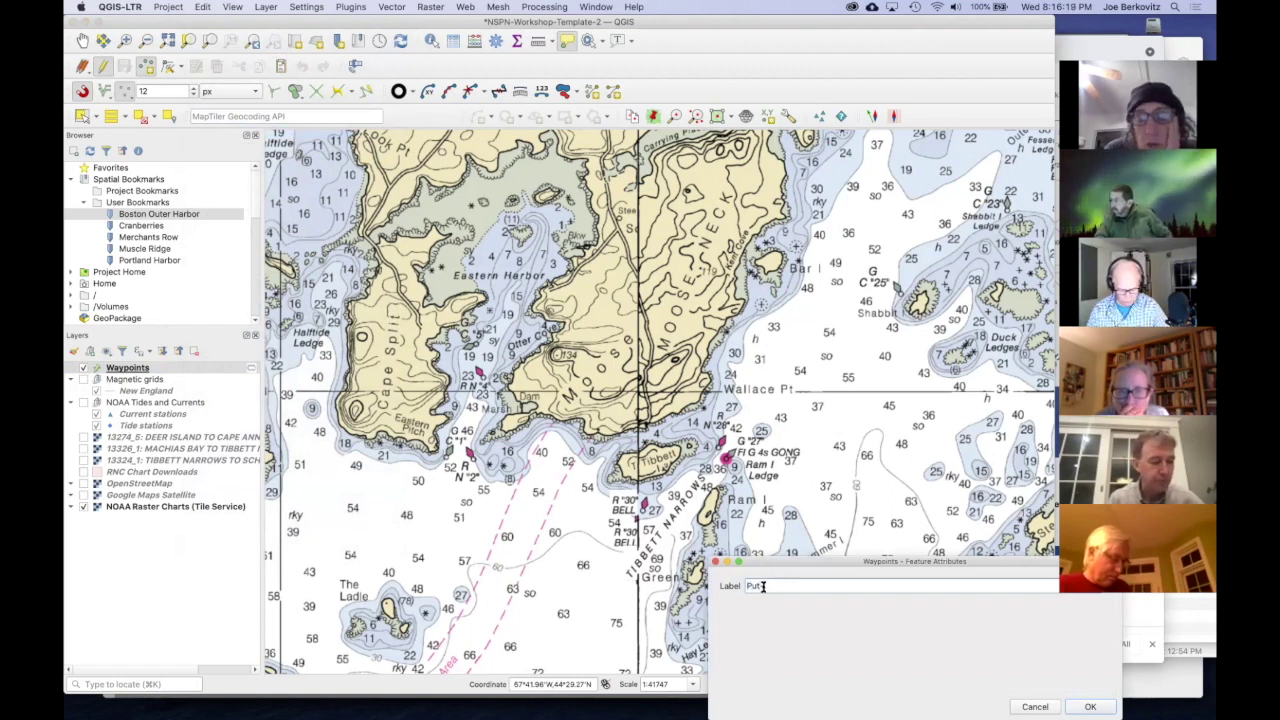
pyautogui.press('Return')
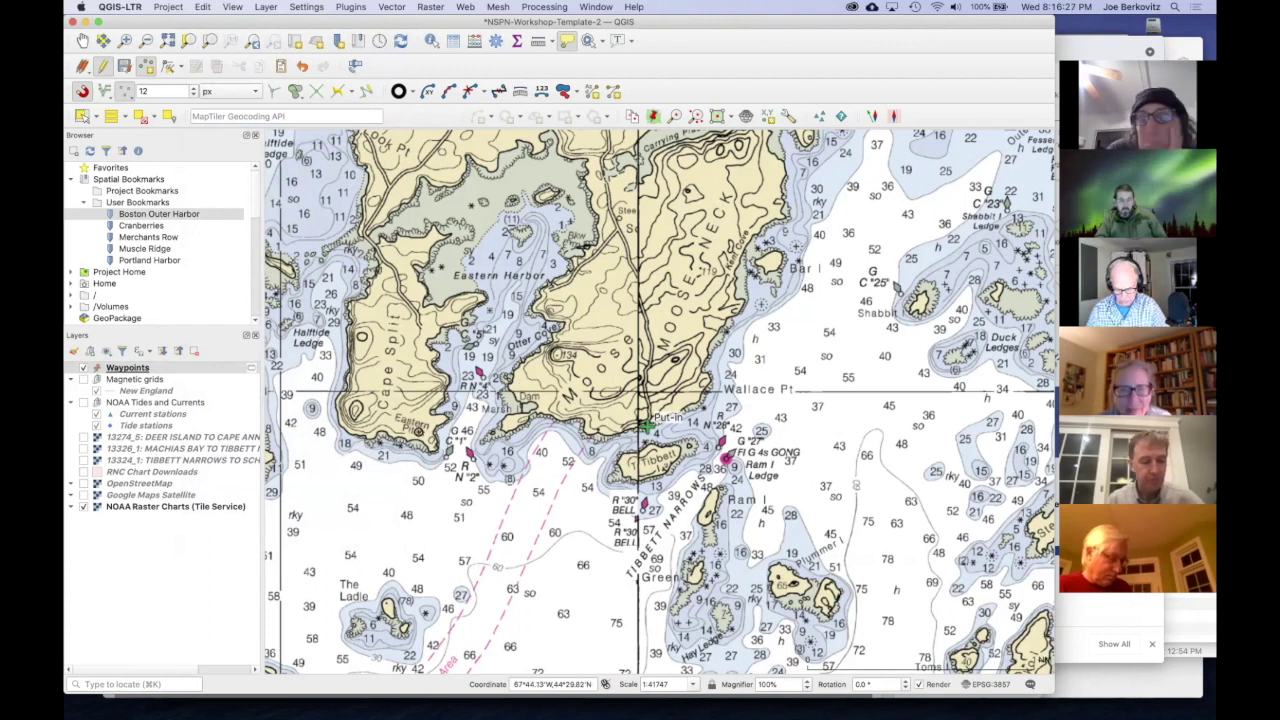
# Step: Add a second waypoint labelled 'Some other feature', then hide and restore the NOAA raster chart
pyautogui.click(731, 656)
pyautogui.write('S')
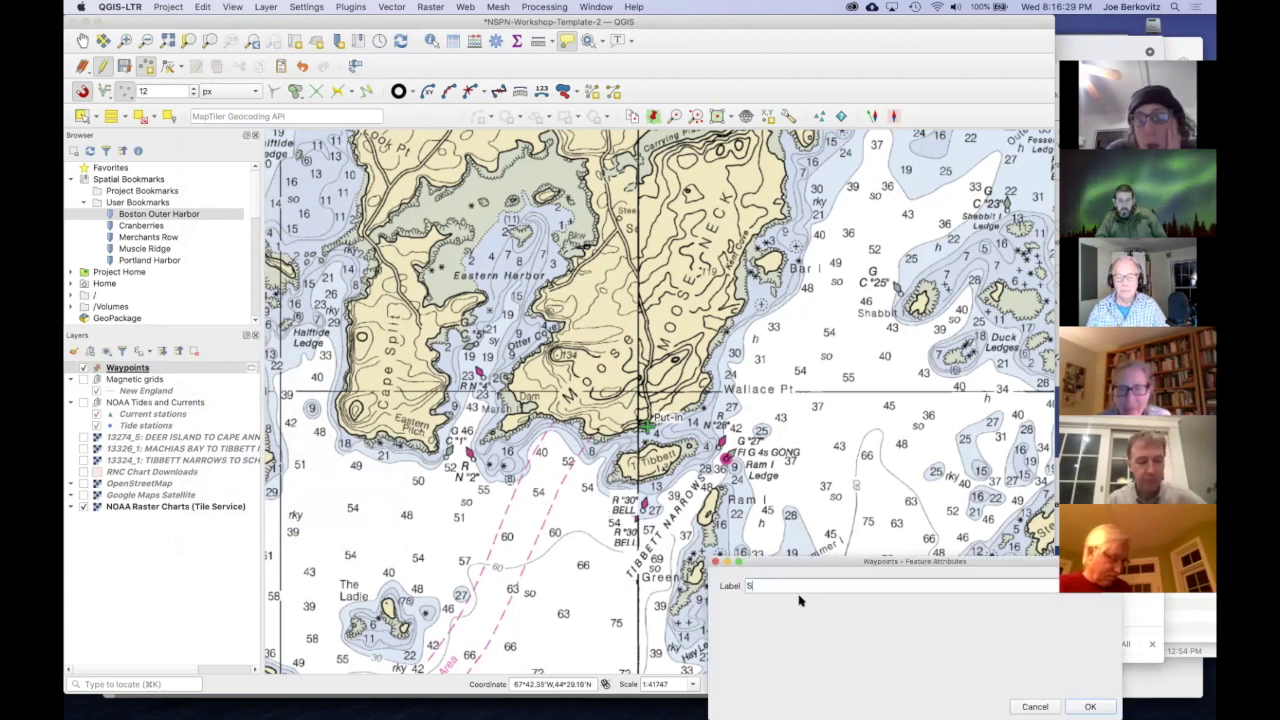
pyautogui.write('ome other feature')
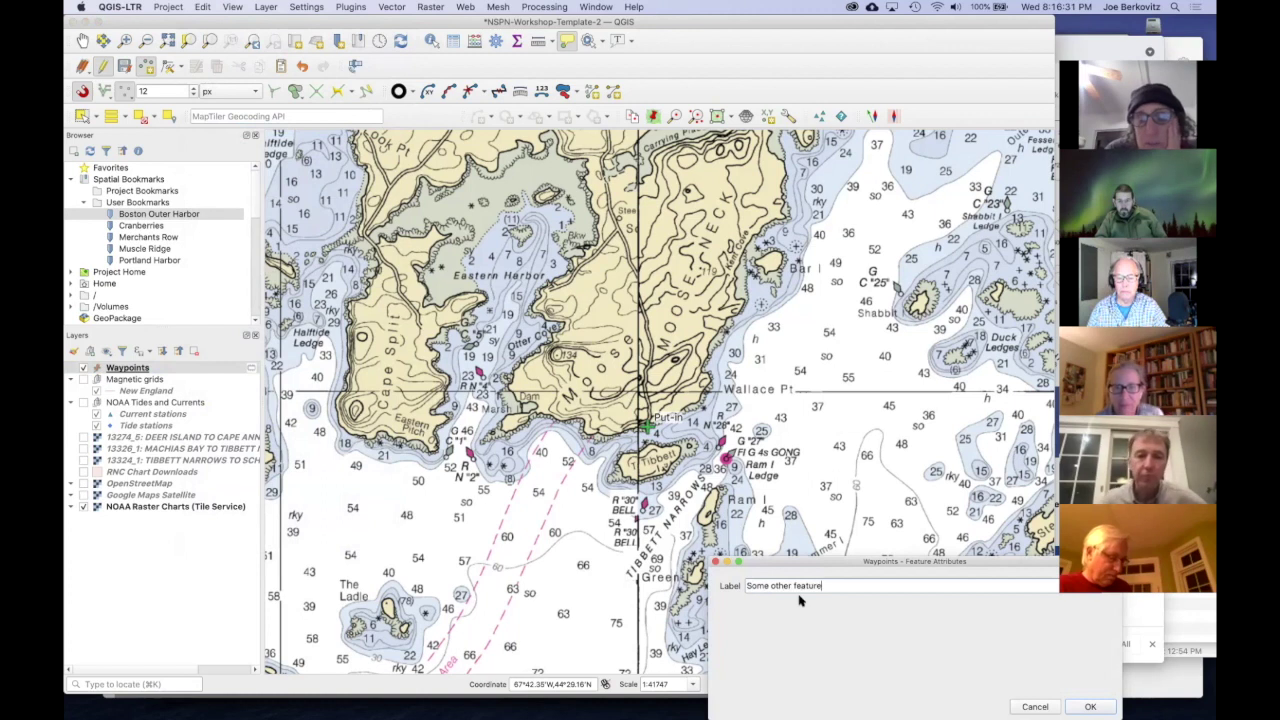
pyautogui.press('Return')
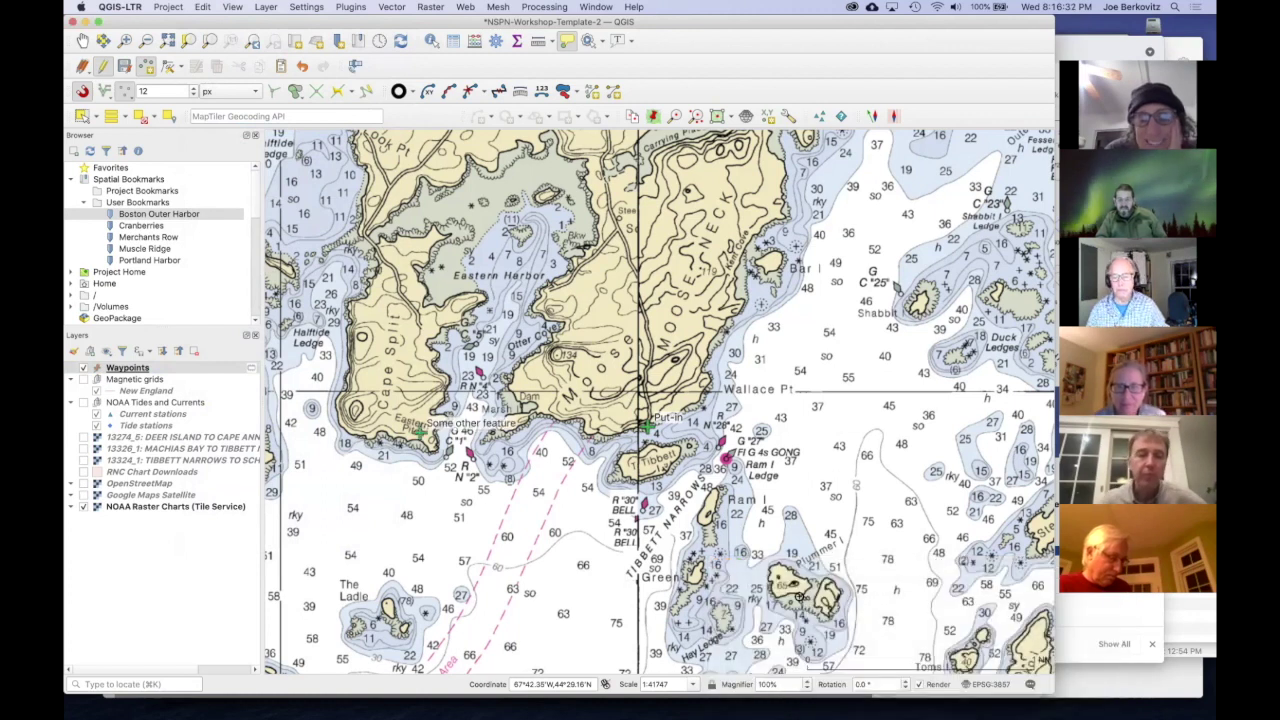
pyautogui.click(84, 507)
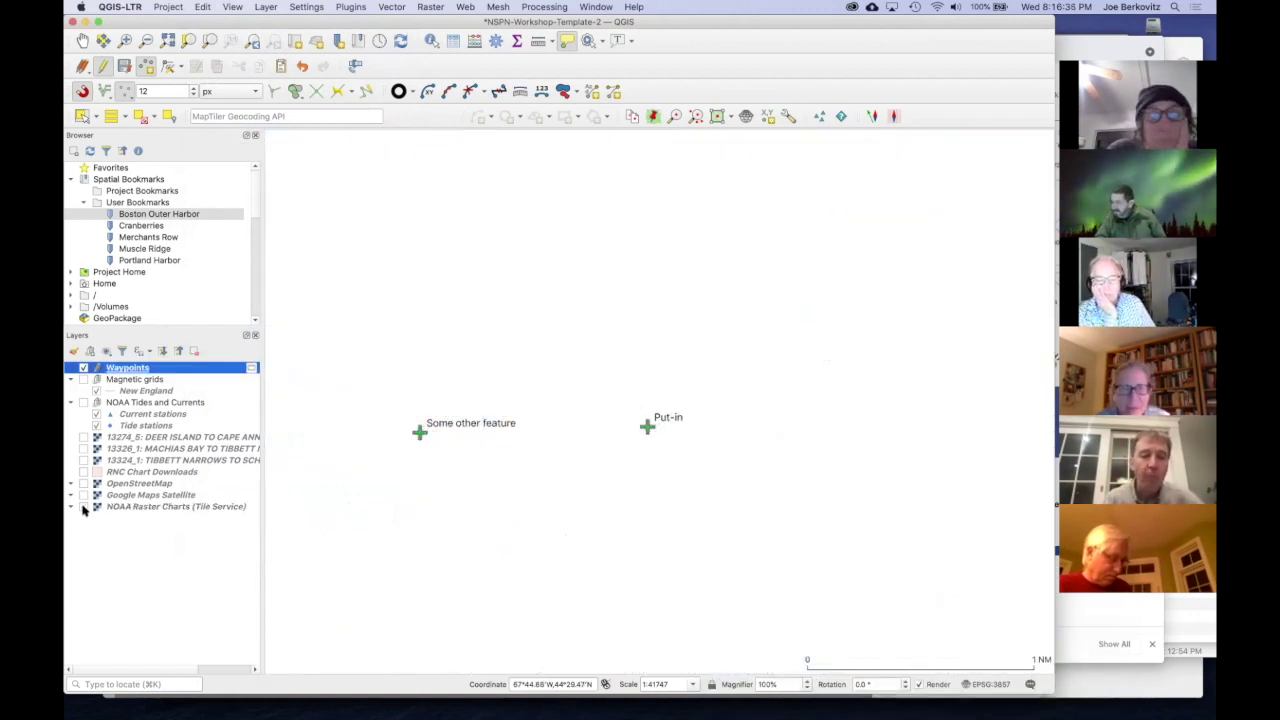
pyautogui.click(84, 507)
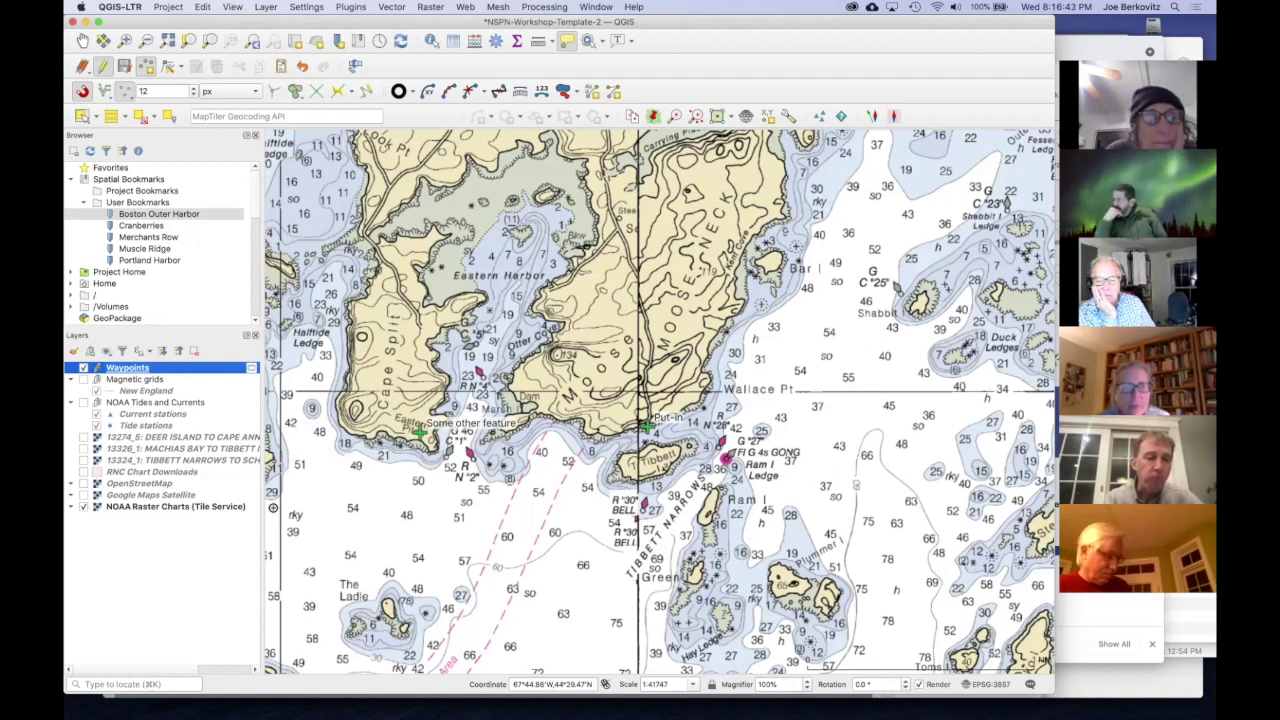
pyautogui.click(421, 440)
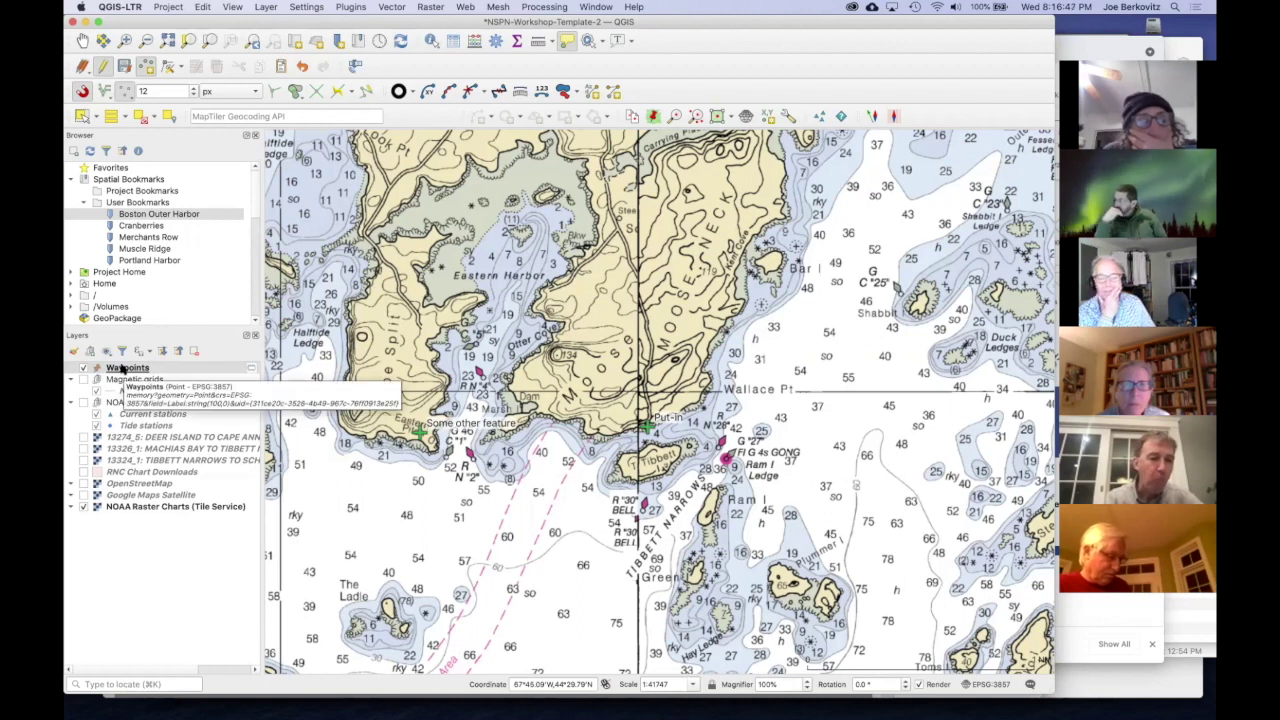
# Step: Style the Waypoints markers red using the 'effect drop shadow' symbol
pyautogui.click(73, 352)
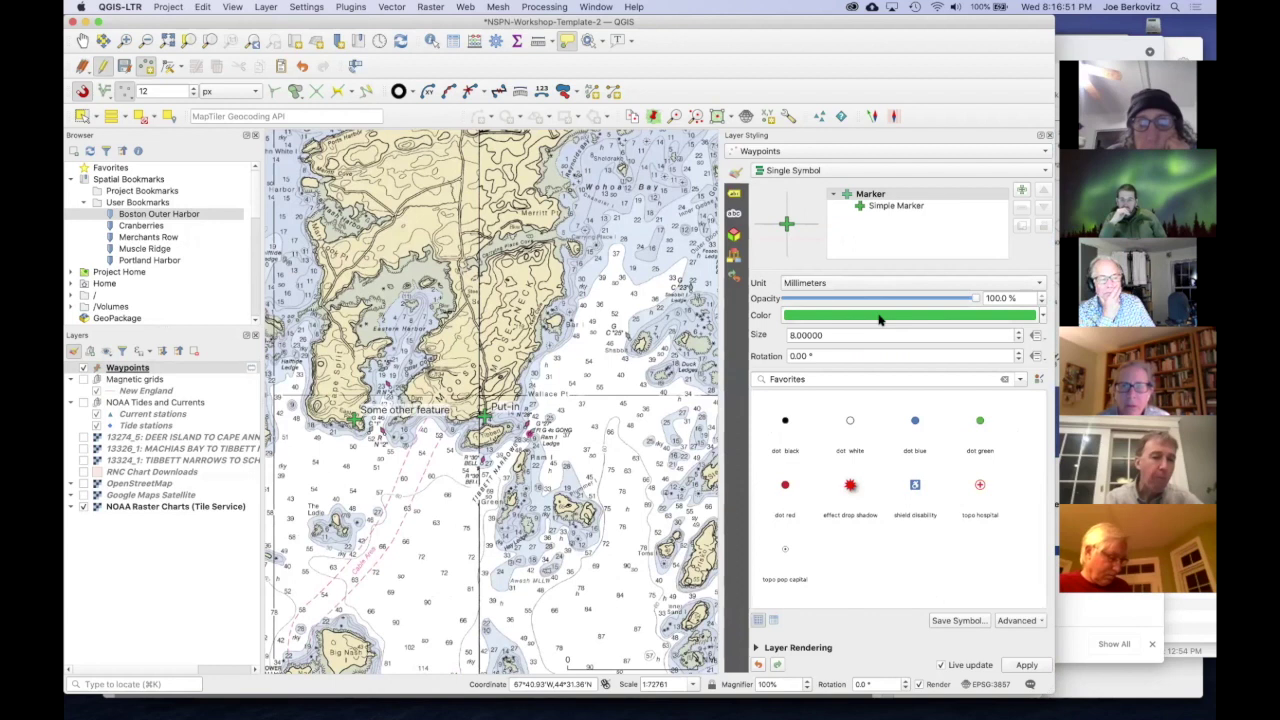
pyautogui.click(880, 315)
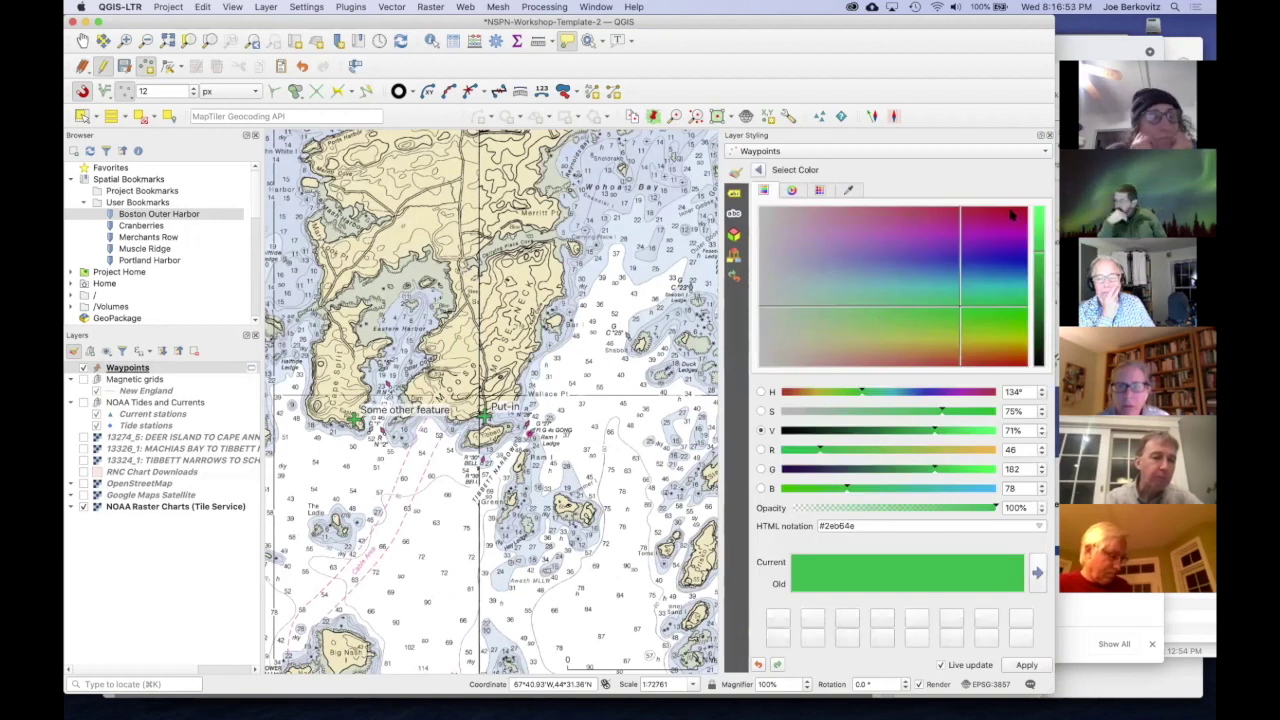
pyautogui.click(1012, 214)
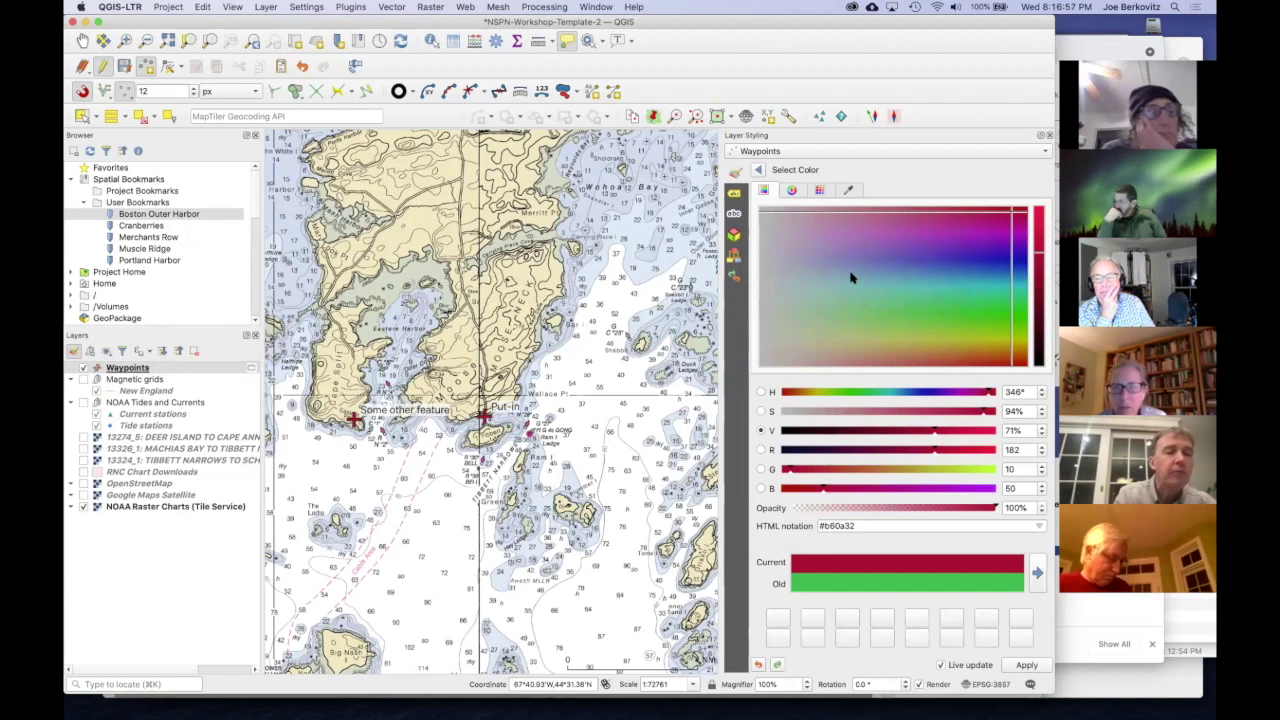
pyautogui.click(758, 171)
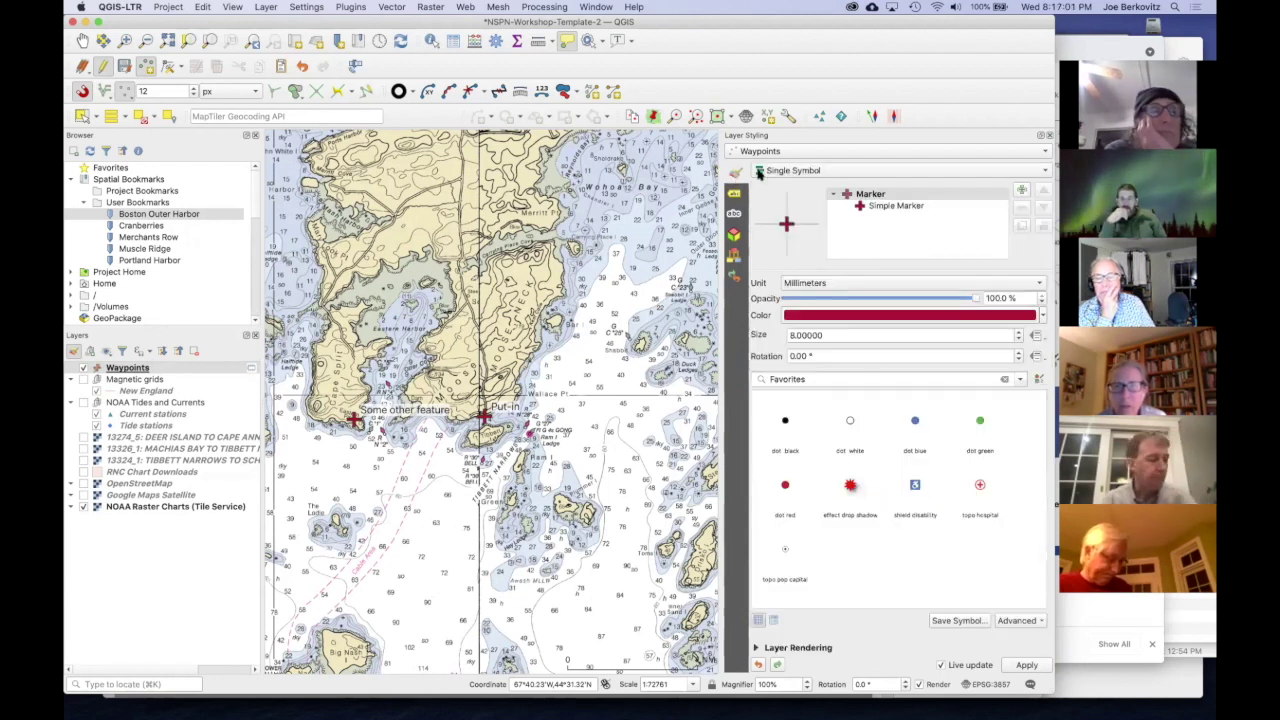
pyautogui.click(850, 486)
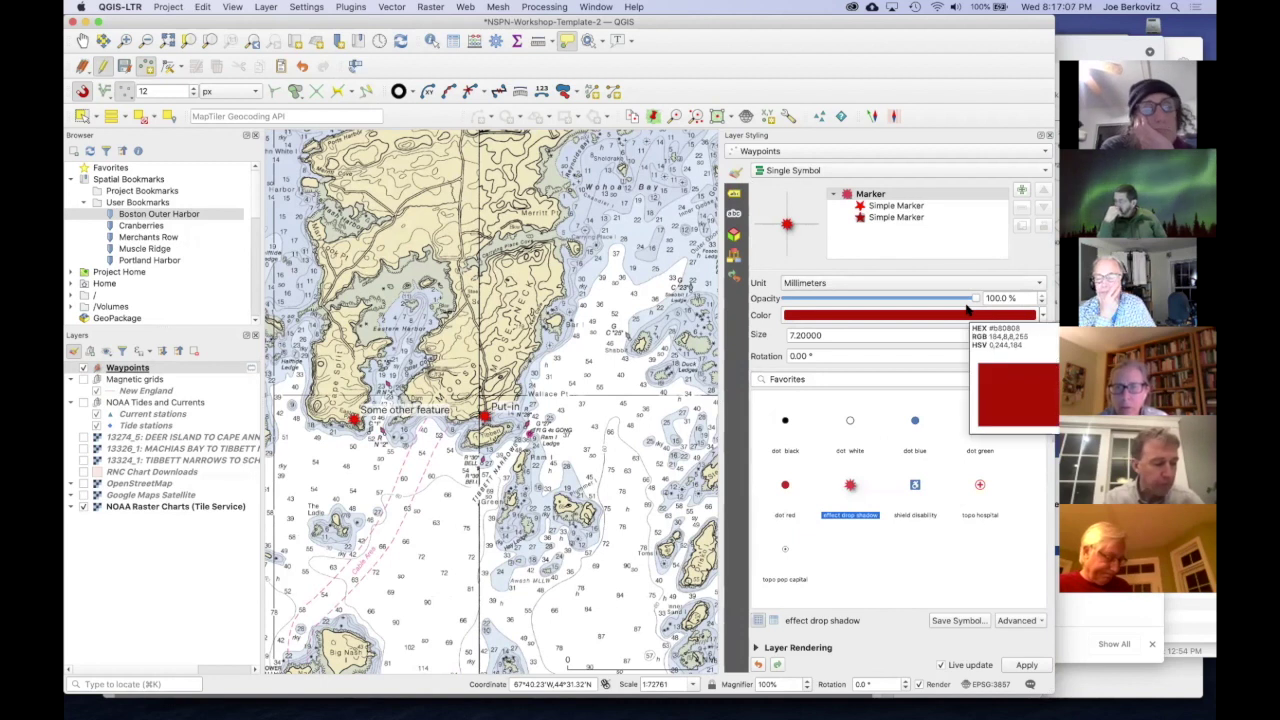
pyautogui.moveTo(862, 416)
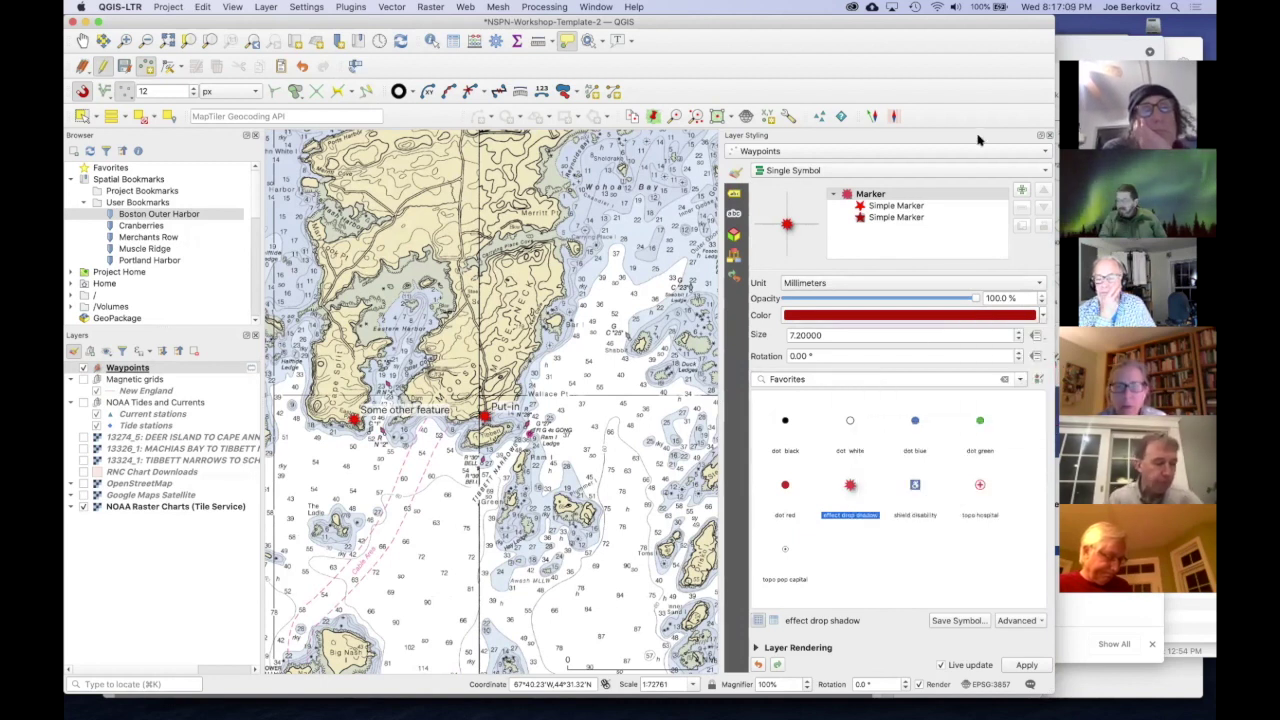
pyautogui.click(1048, 135)
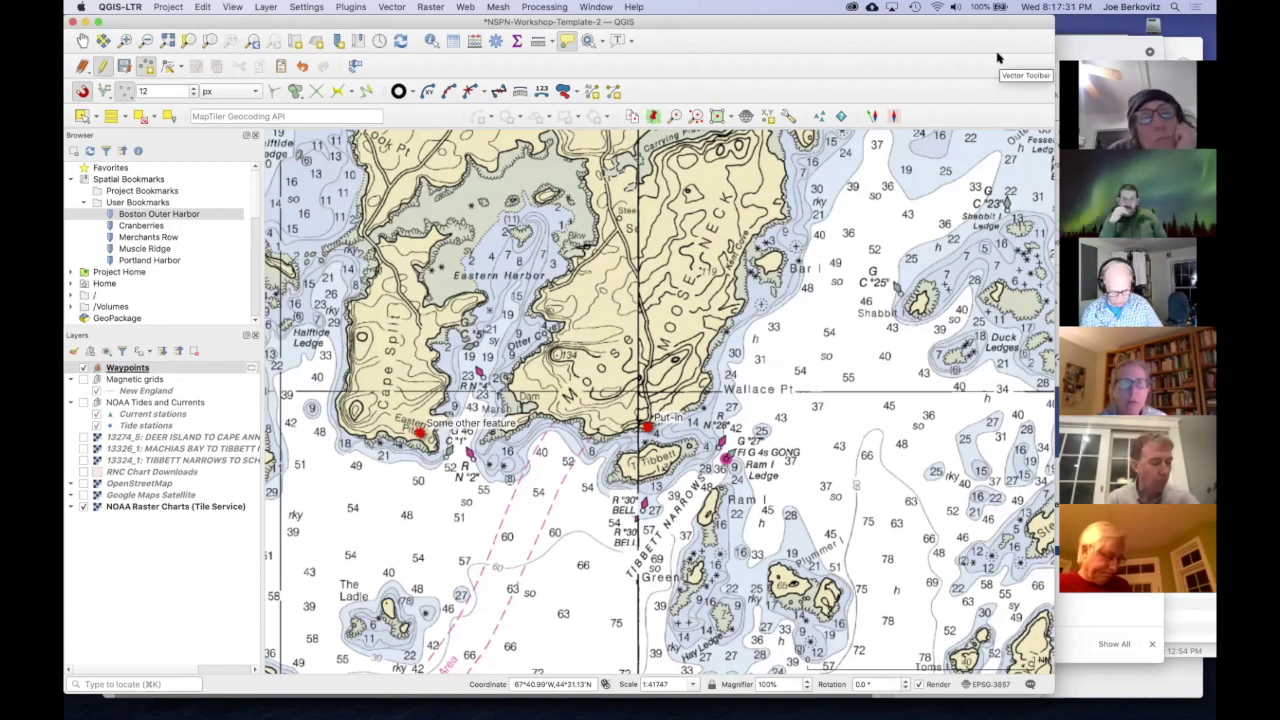
# Step: Uninstall the Compass Routes plugin through the plugin manager
pyautogui.click(351, 7)
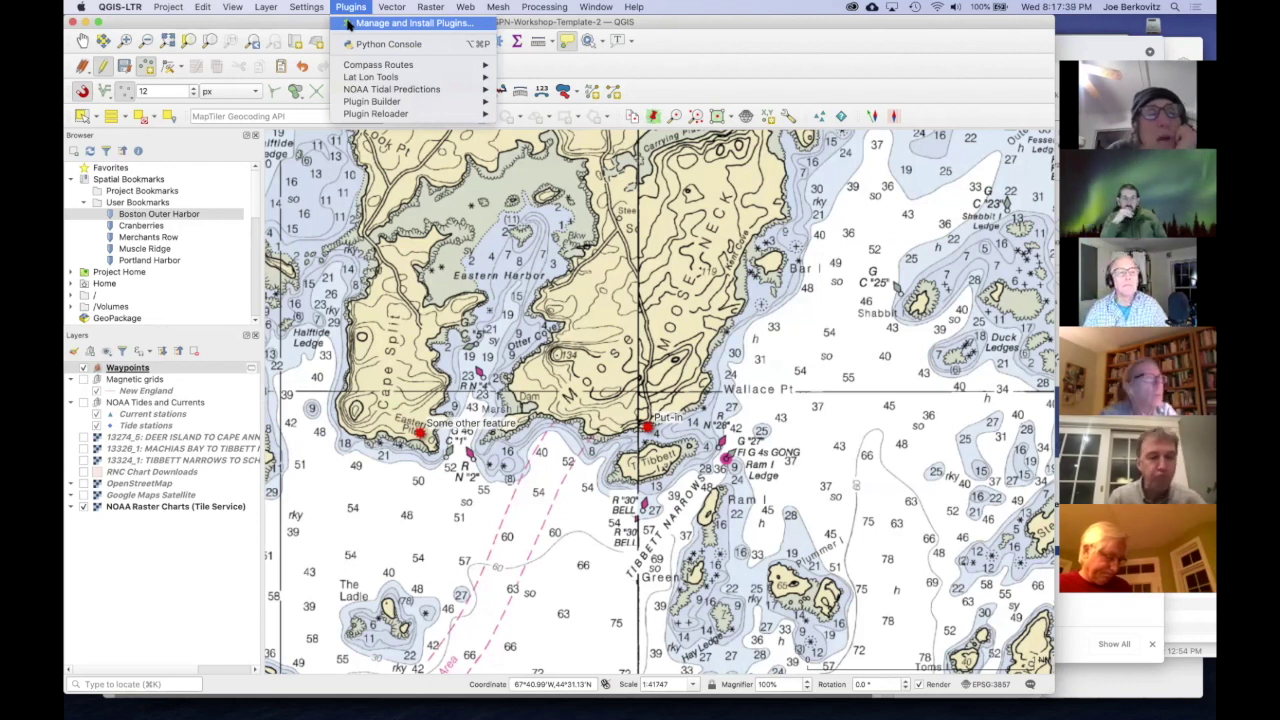
pyautogui.click(348, 24)
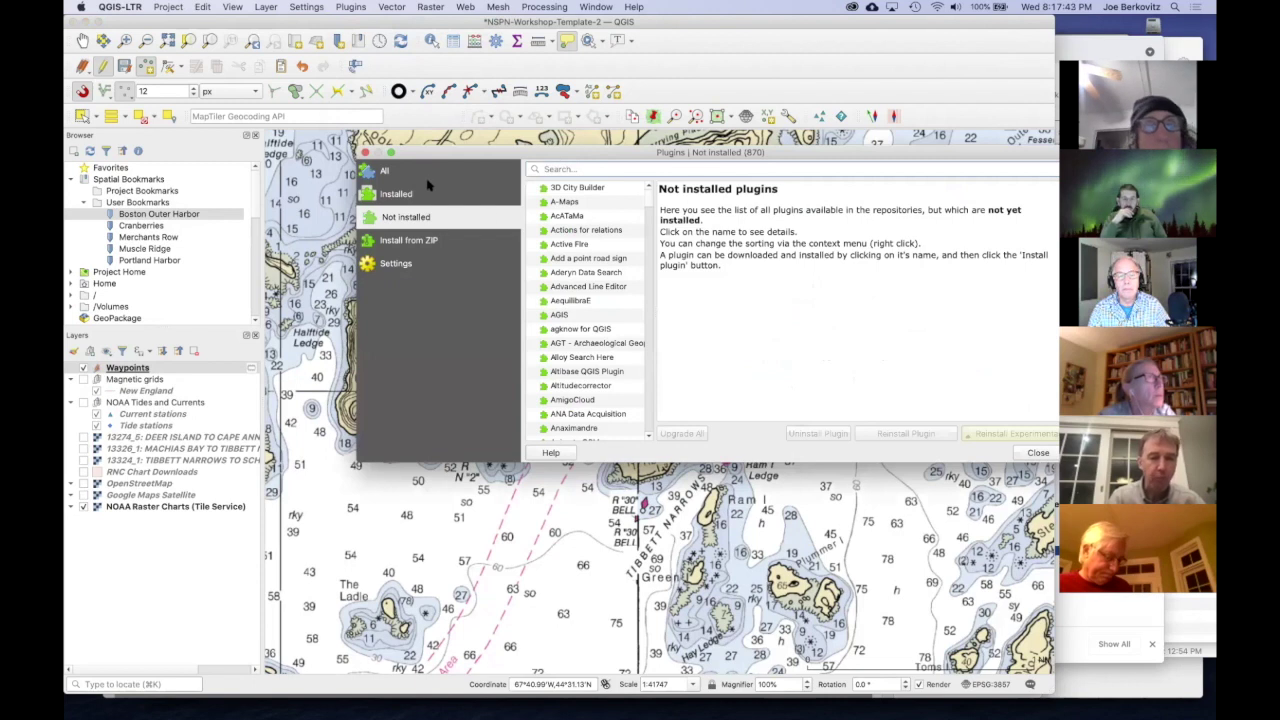
pyautogui.click(419, 197)
pyautogui.click(545, 188)
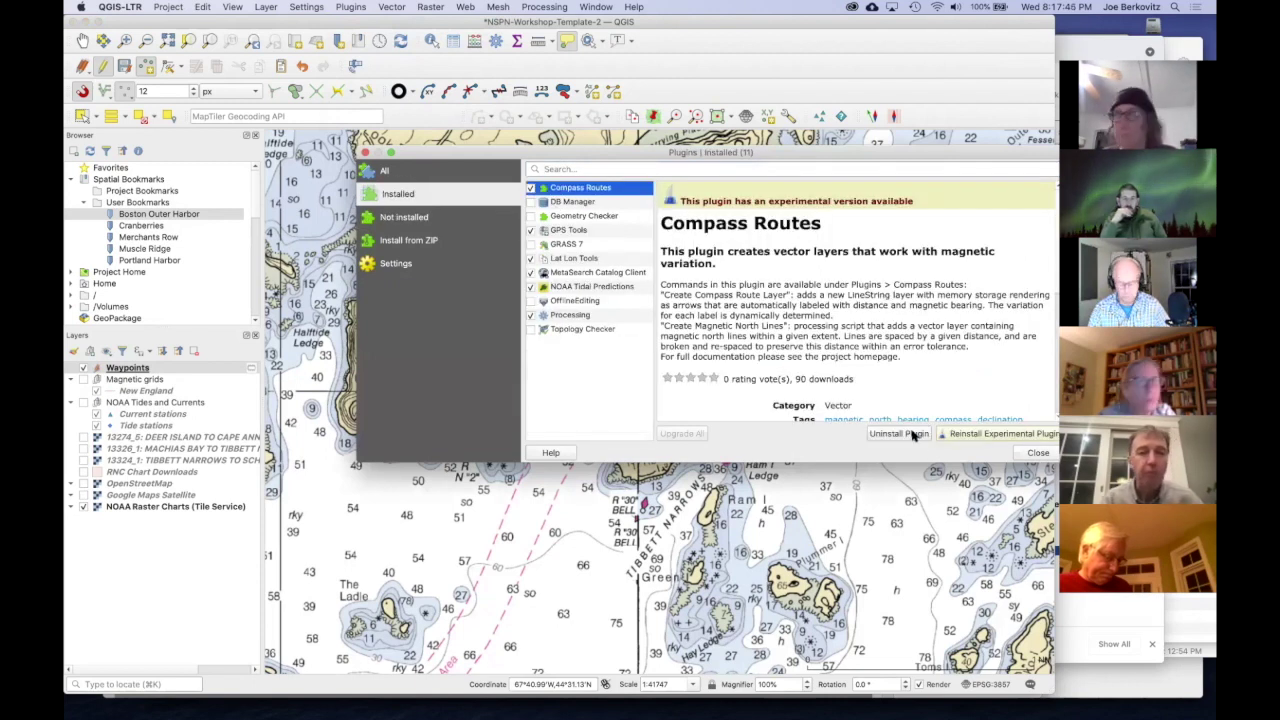
pyautogui.click(912, 435)
pyautogui.click(645, 389)
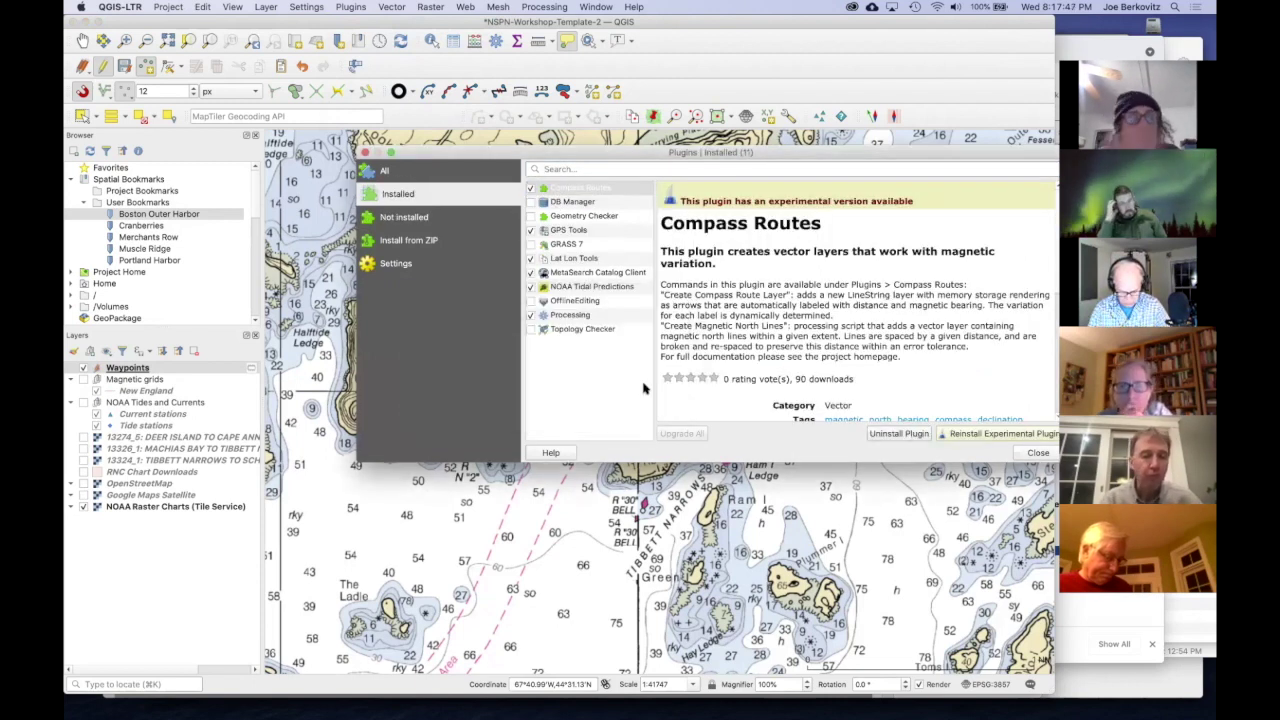
pyautogui.click(364, 152)
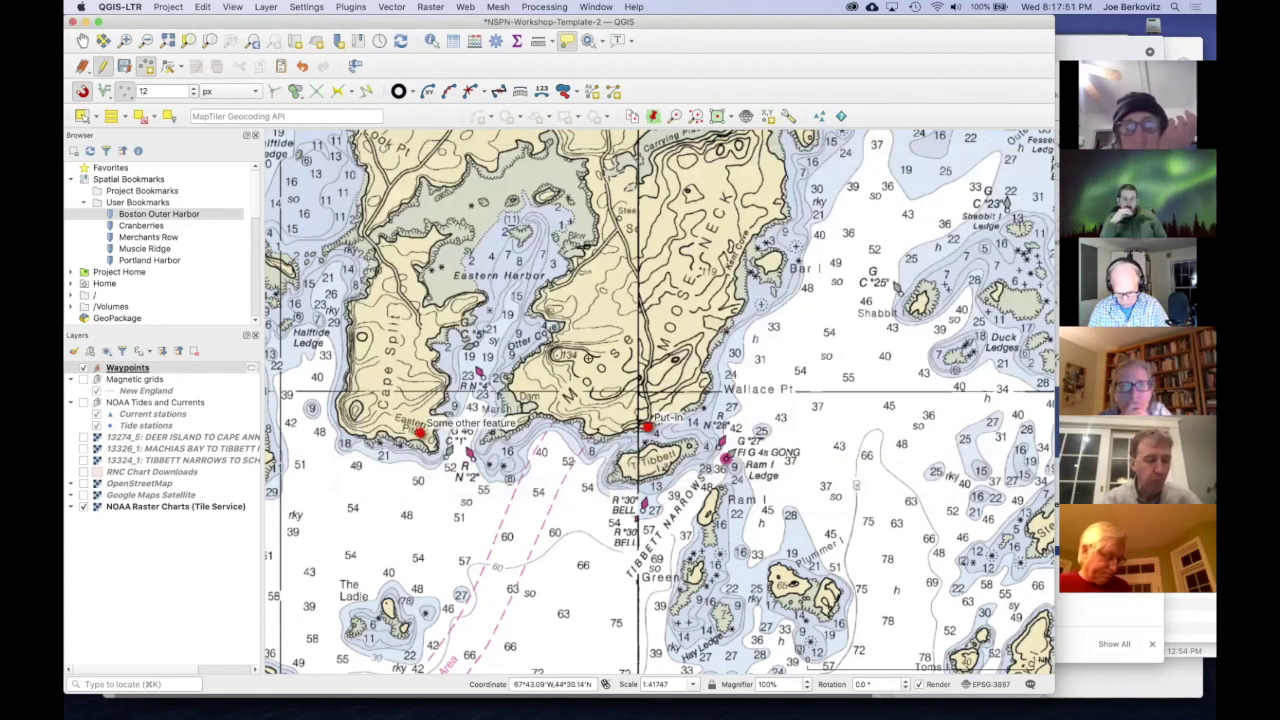
# Step: Search Not installed for 'compass routes' and install its experimental version
pyautogui.click(355, 8)
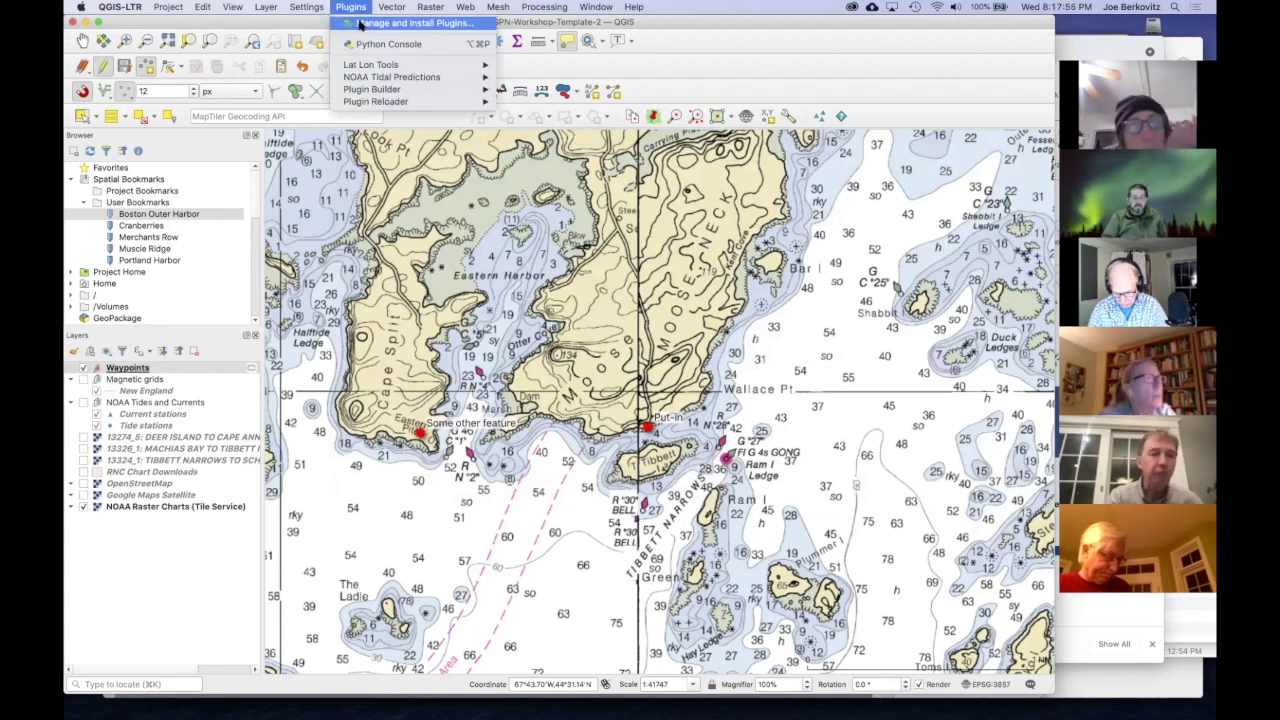
pyautogui.click(361, 23)
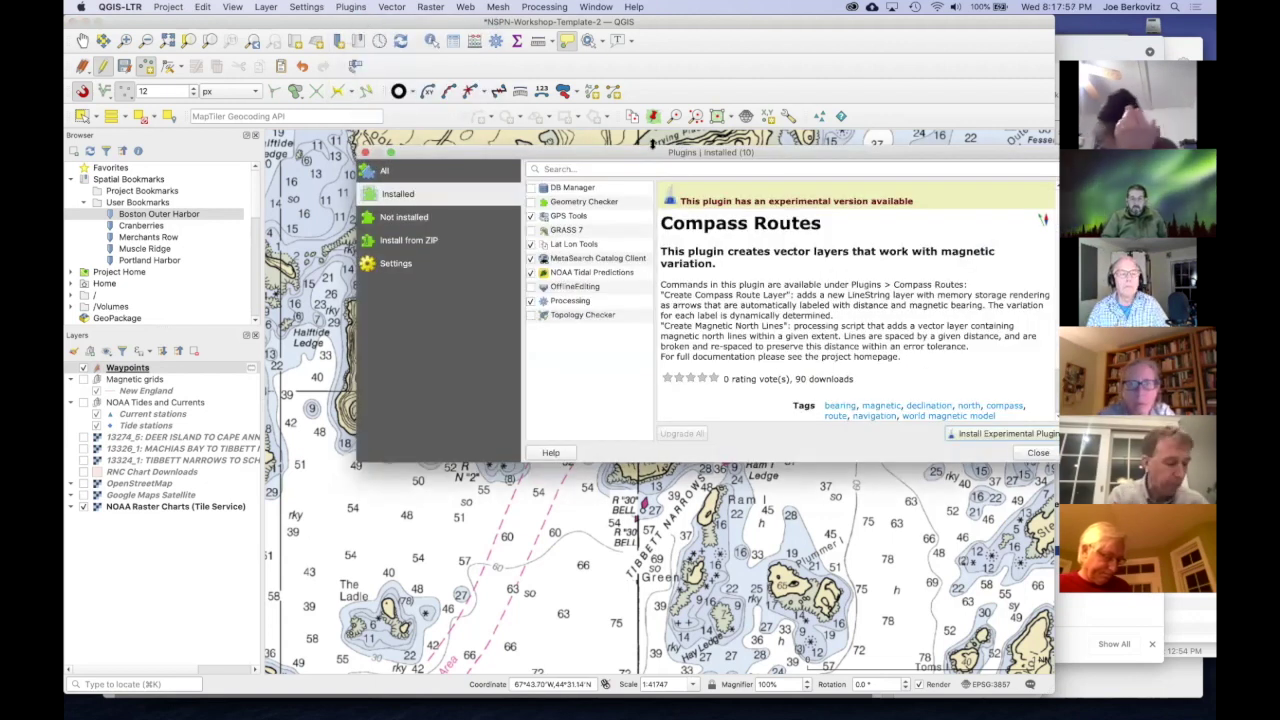
pyautogui.moveTo(488, 148); pyautogui.dragTo(424, 139)
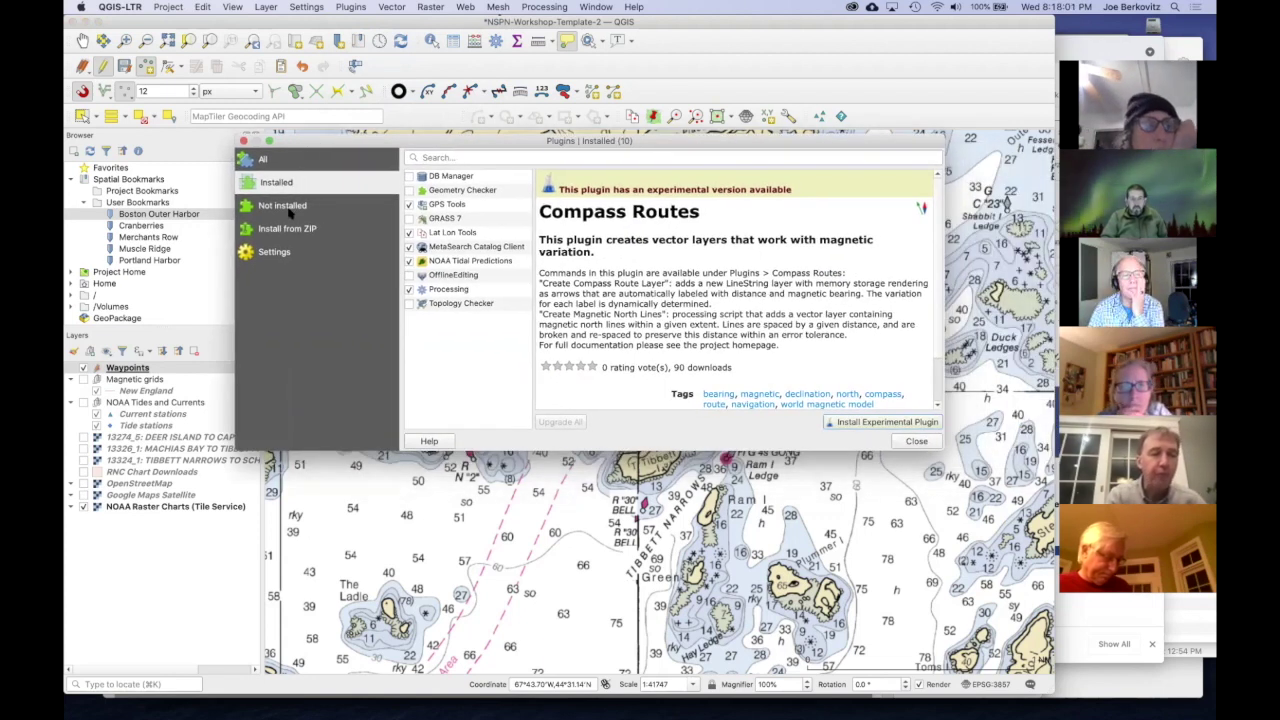
pyautogui.click(286, 251)
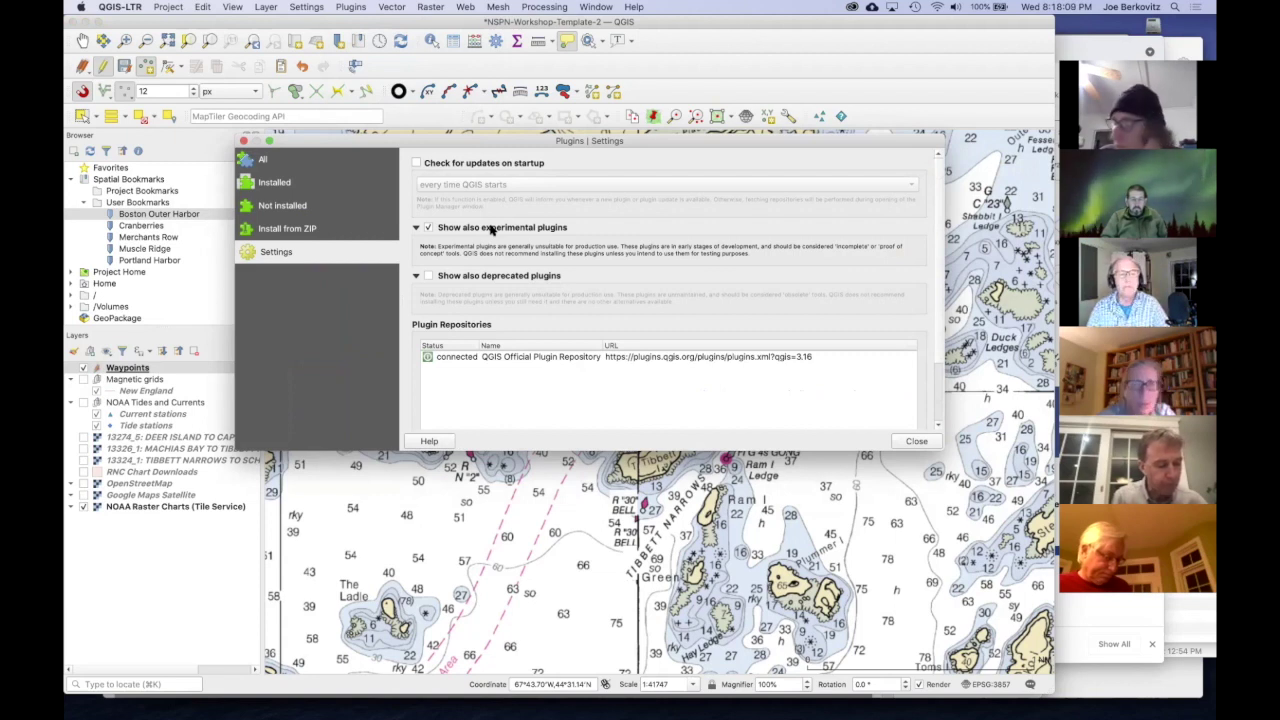
pyautogui.click(284, 205)
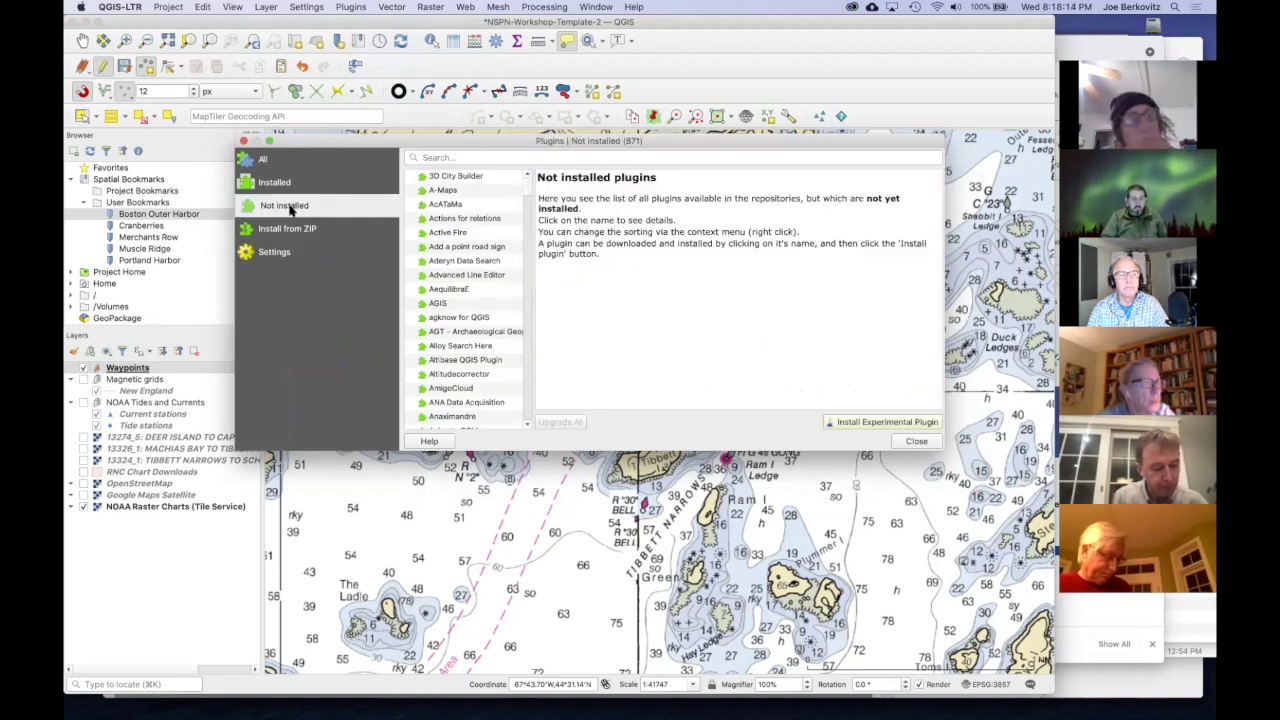
pyautogui.click(455, 158)
pyautogui.write('compass')
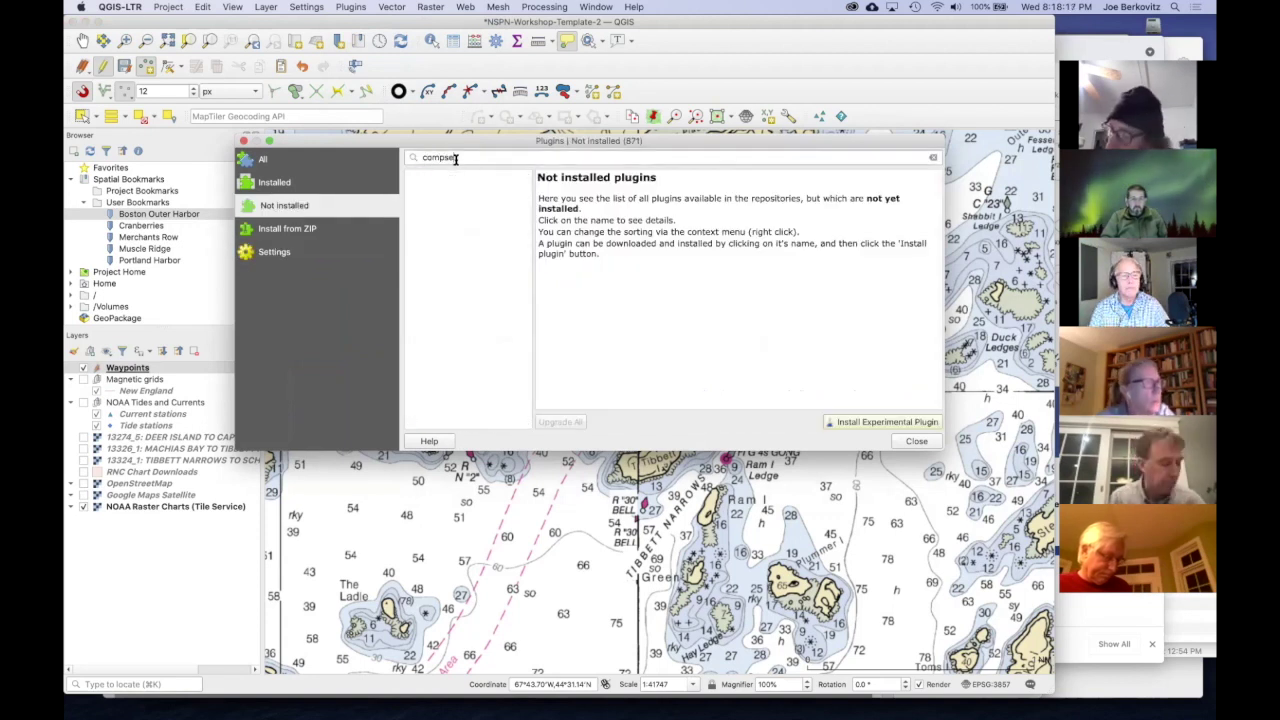
pyautogui.write(' routes')
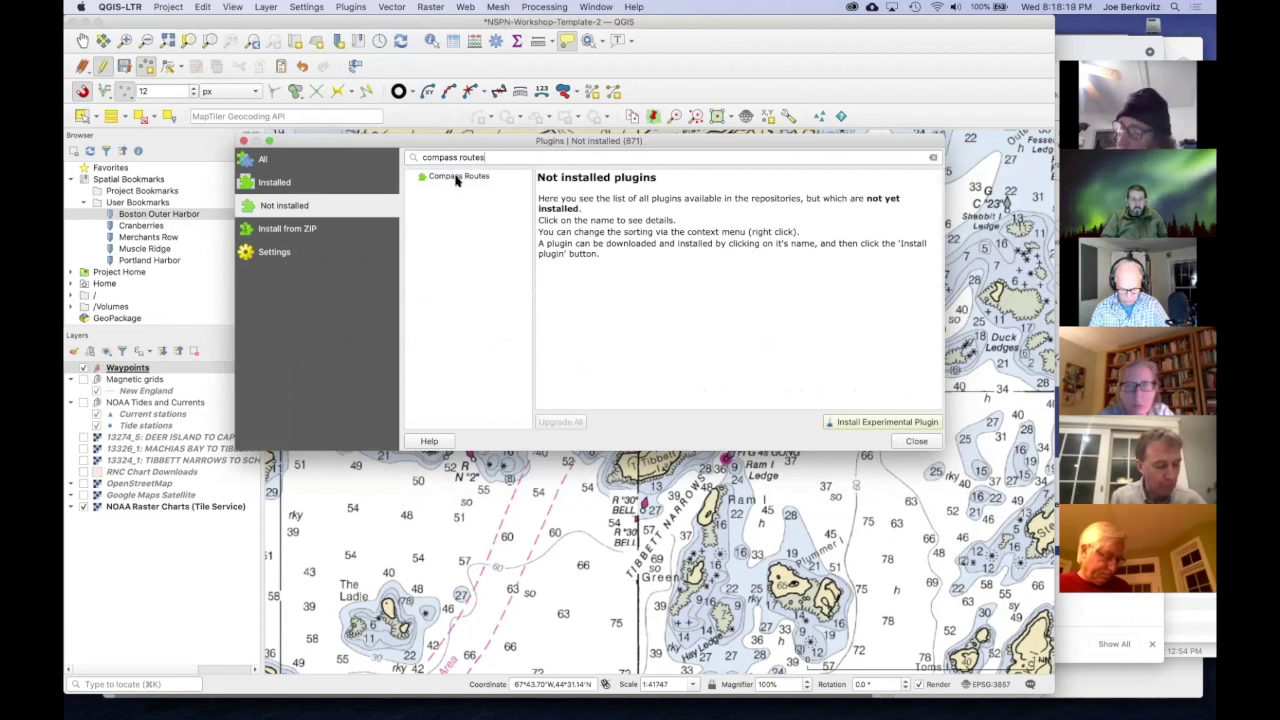
pyautogui.click(458, 177)
pyautogui.scroll(-3, 730, 373)
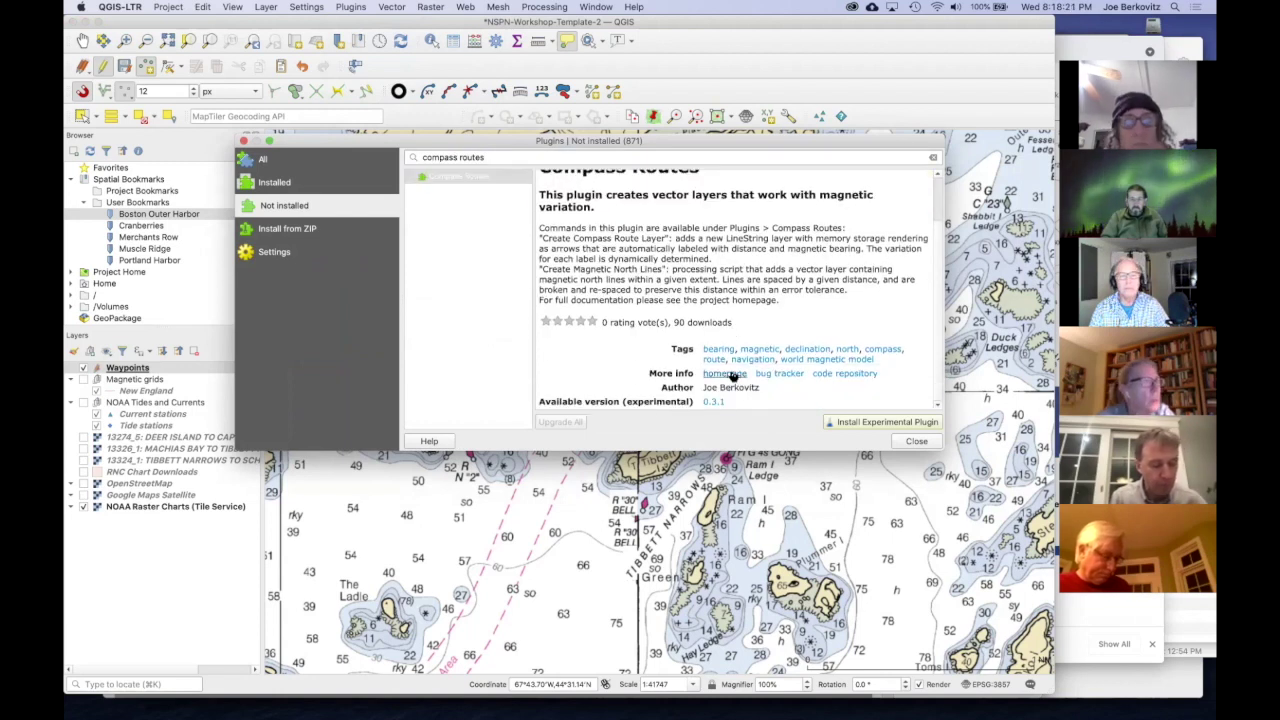
pyautogui.scroll(3, 585, 295)
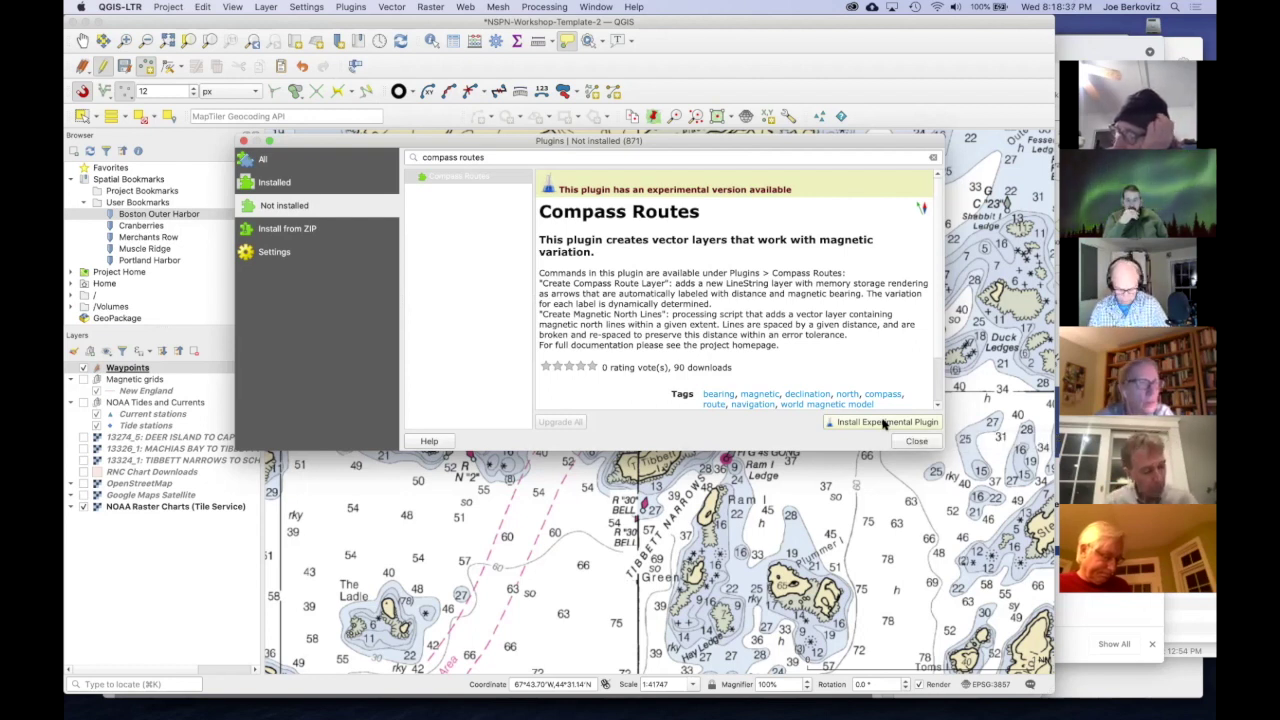
pyautogui.click(884, 422)
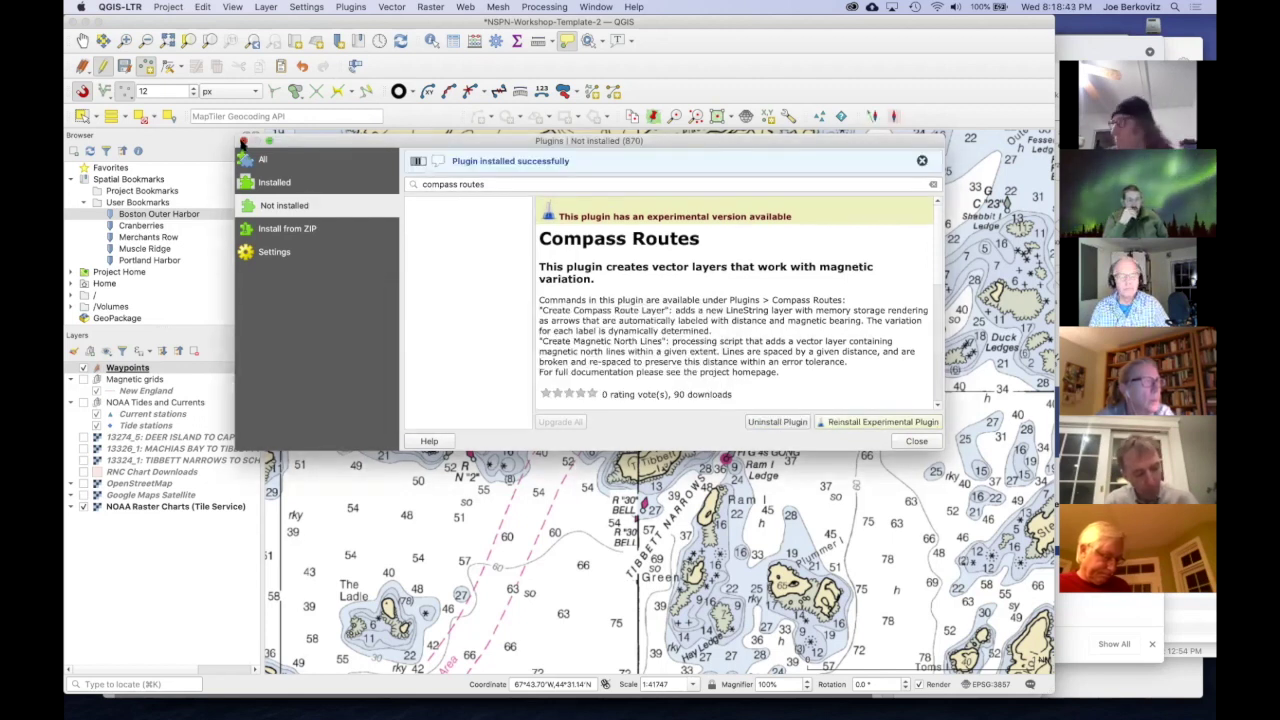
pyautogui.click(243, 141)
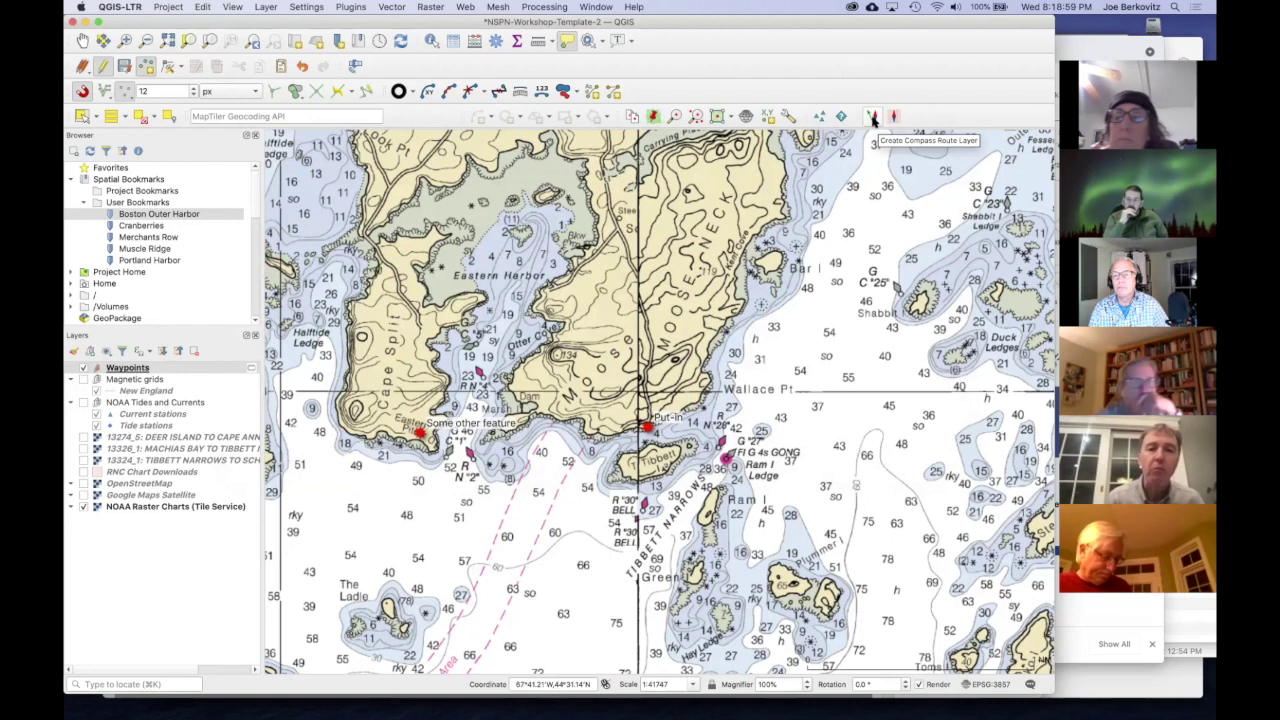
# Step: Run Create Compass Route Layer to add a Routes layer, then select Routes in the Layers panel
pyautogui.click(872, 118)
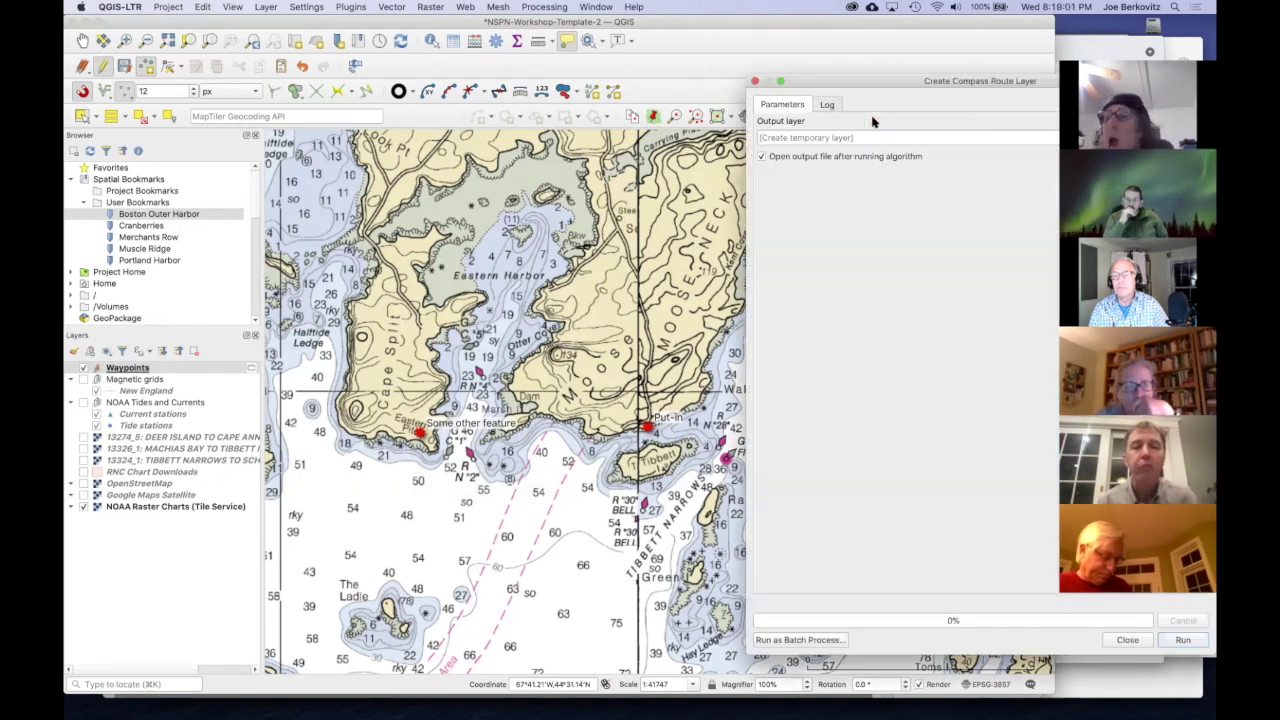
pyautogui.moveTo(943, 85); pyautogui.dragTo(757, 103)
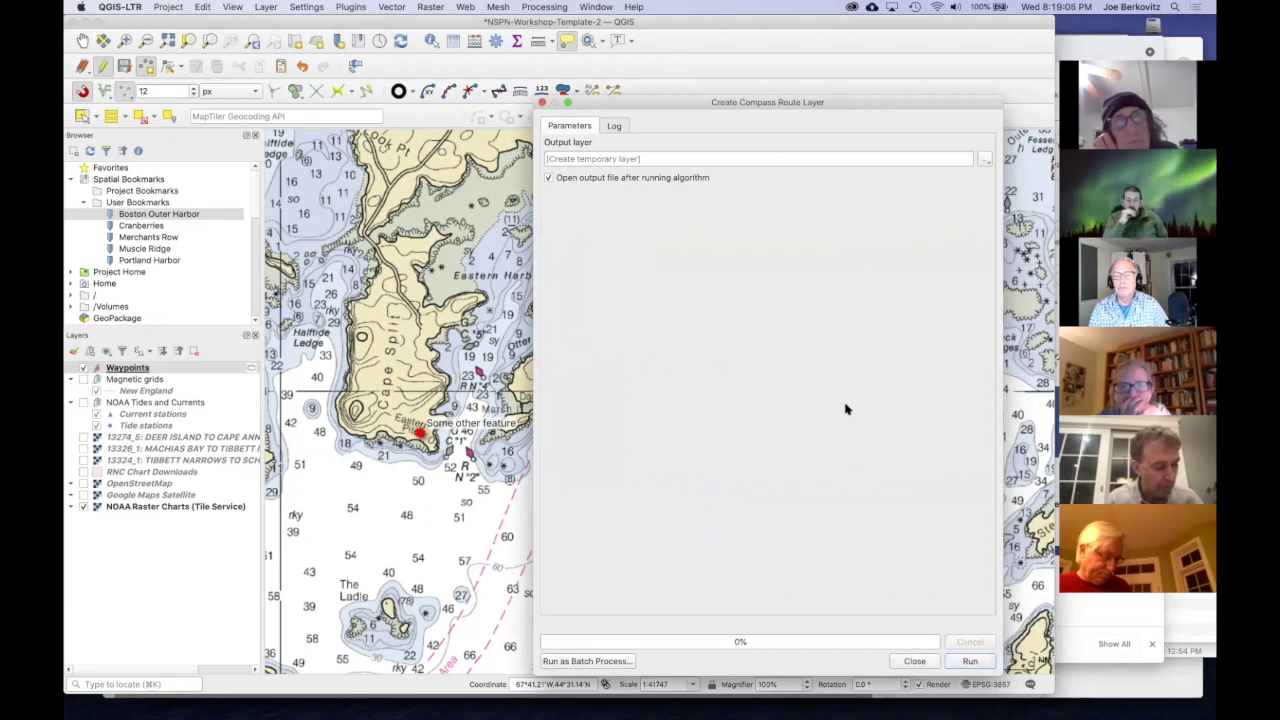
pyautogui.click(971, 661)
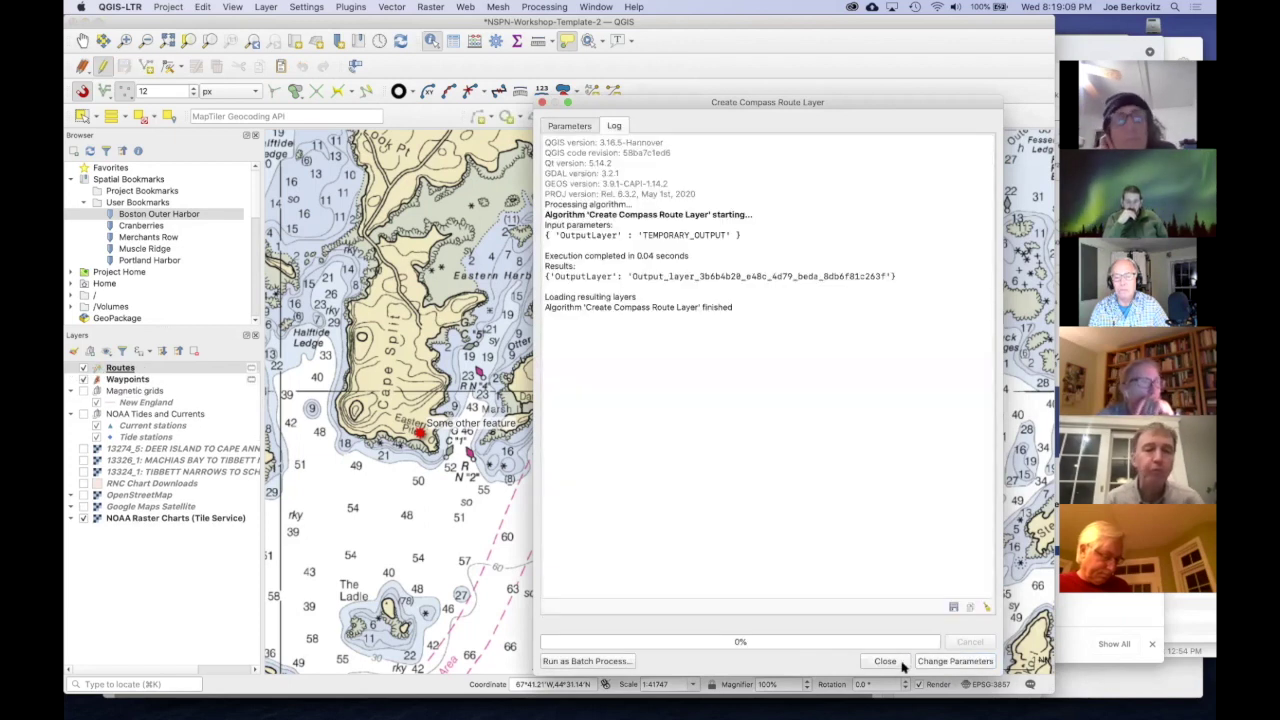
pyautogui.click(885, 661)
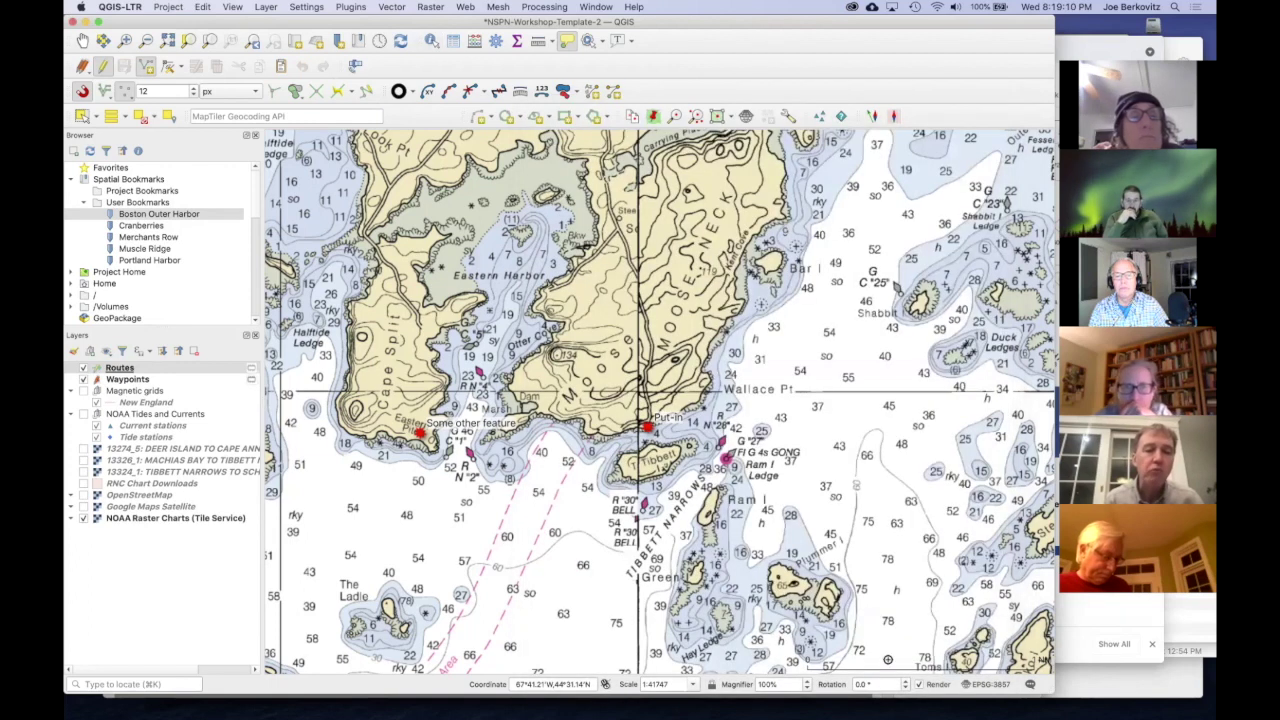
pyautogui.click(150, 368)
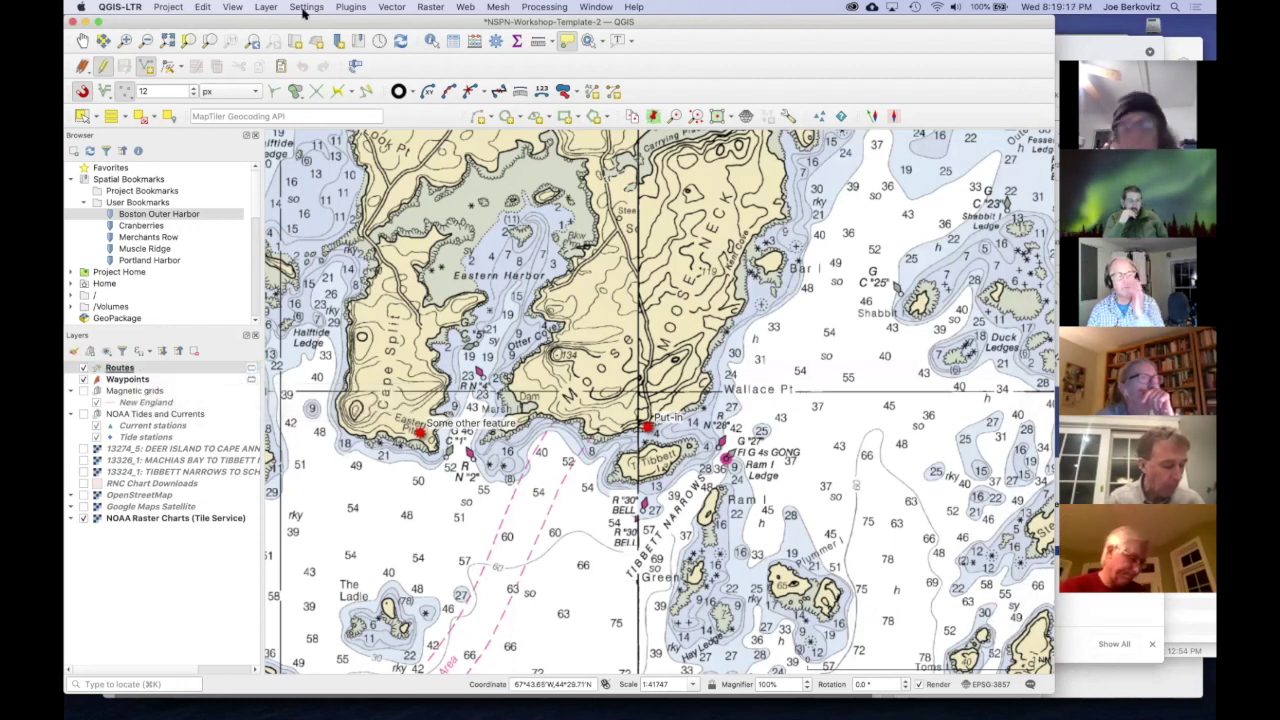
# Step: Draw route legs 0.90 @ 062 M, 1.07 @ 163 M, 0.79 @ 059 M and 0.70 @ 063 M
pyautogui.click(201, 8)
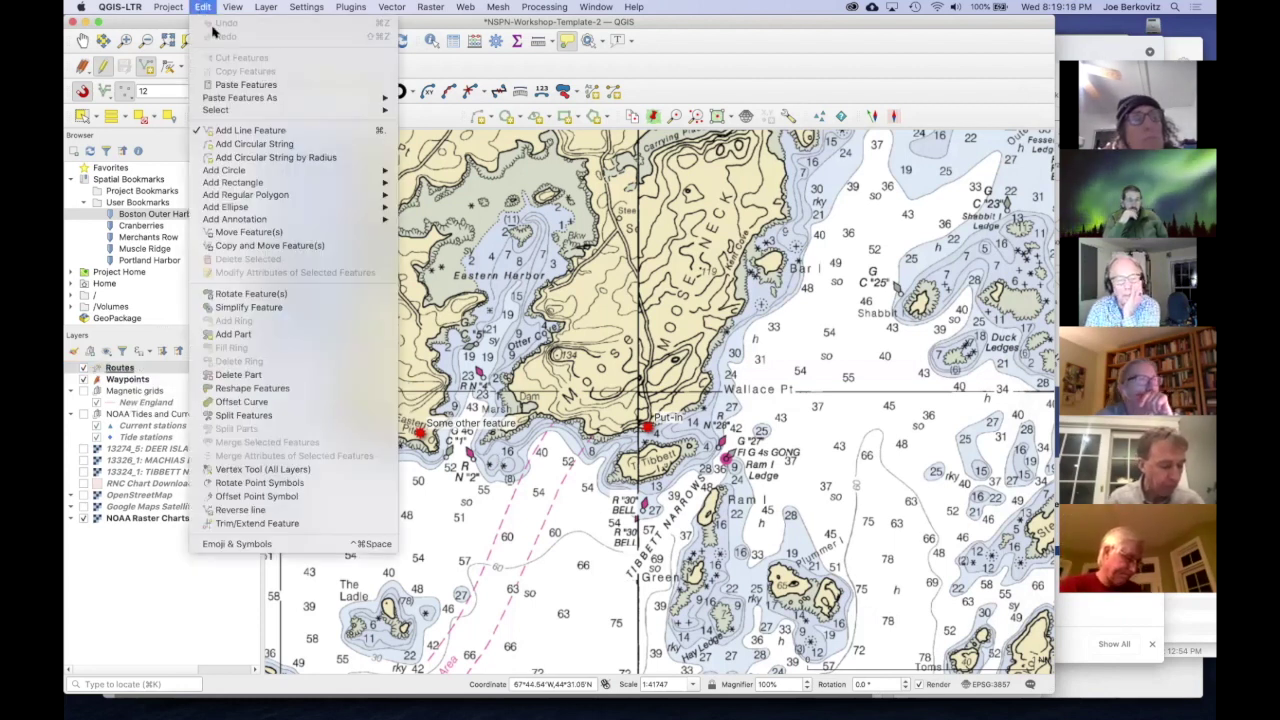
pyautogui.click(238, 131)
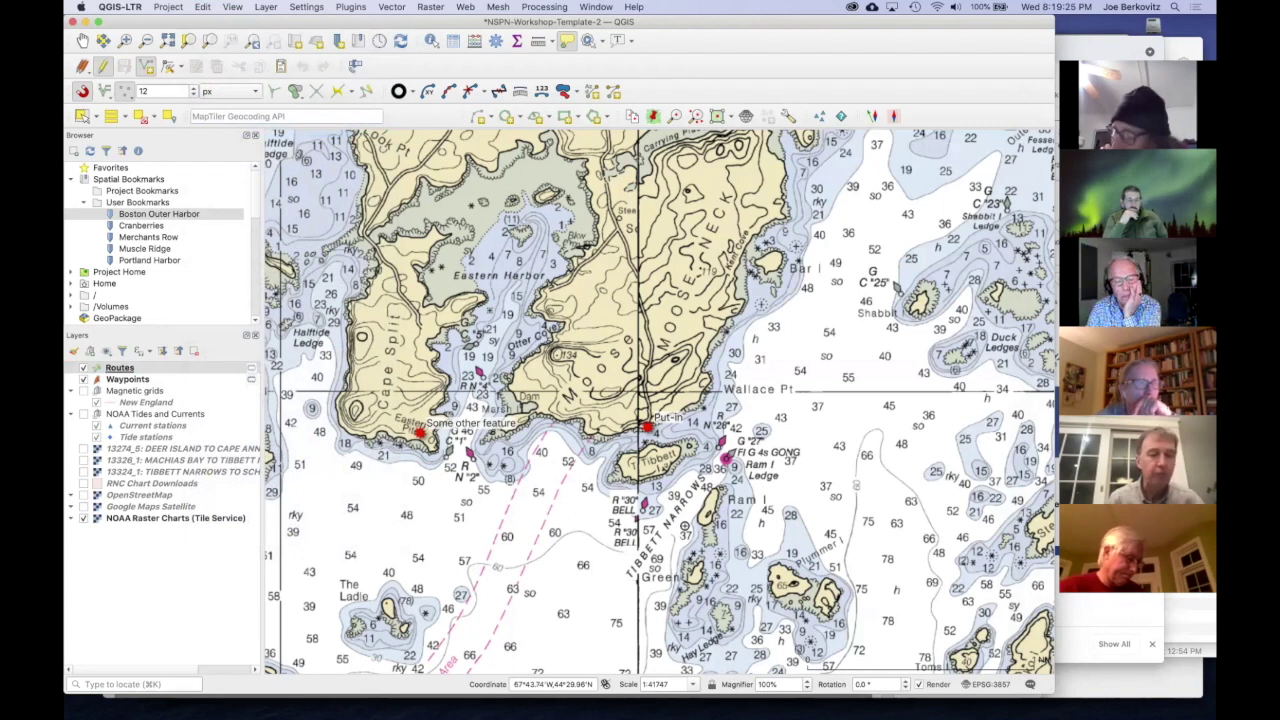
pyautogui.click(823, 316)
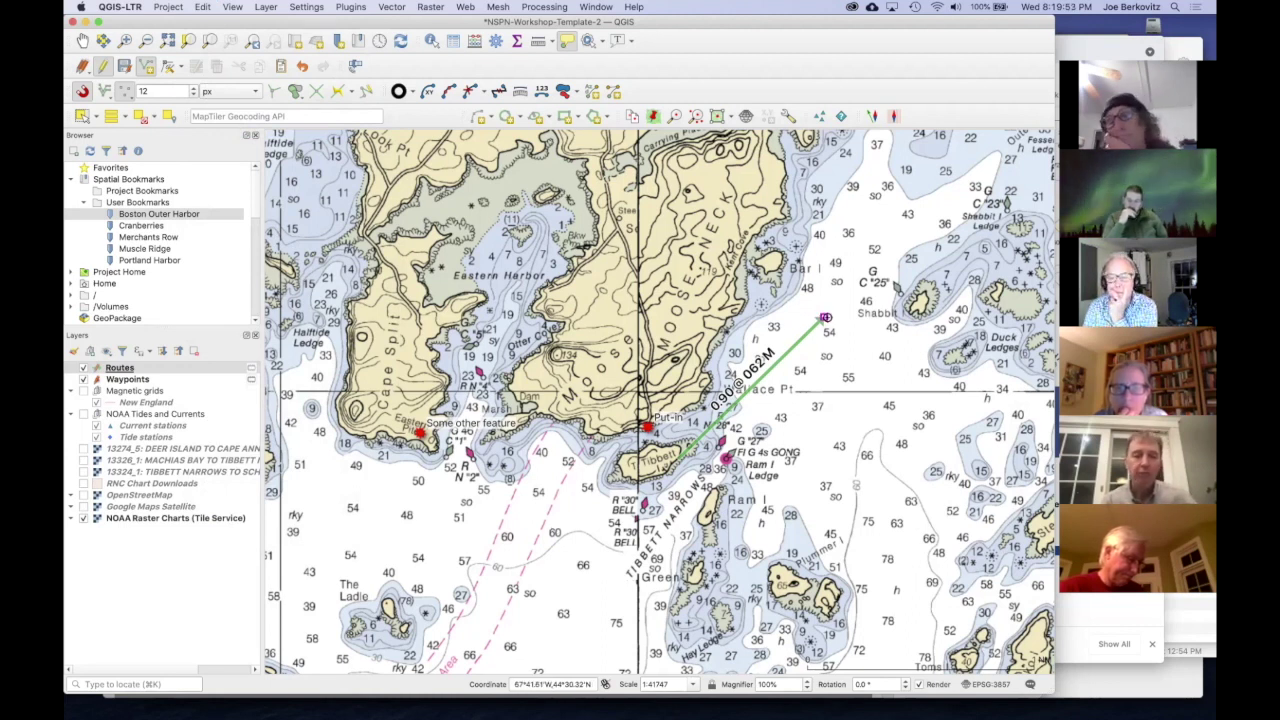
pyautogui.click(953, 518)
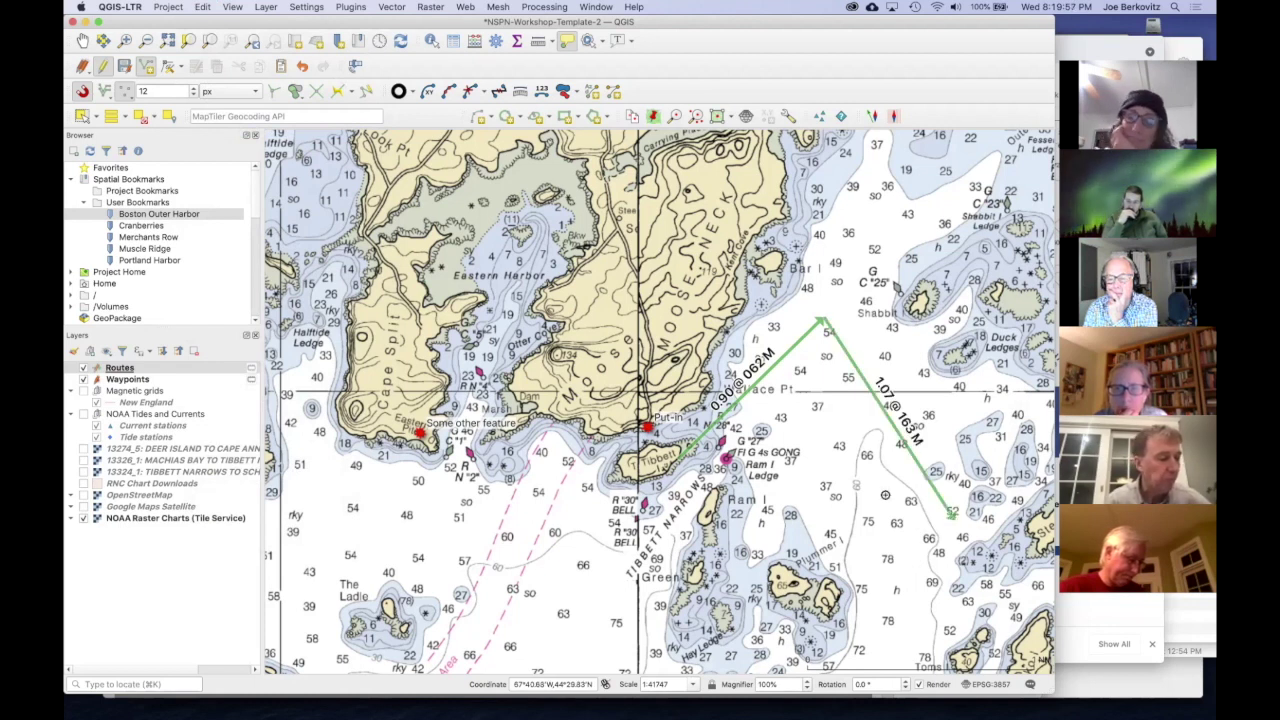
pyautogui.moveTo(759, 506); pyautogui.dragTo(445, 508)
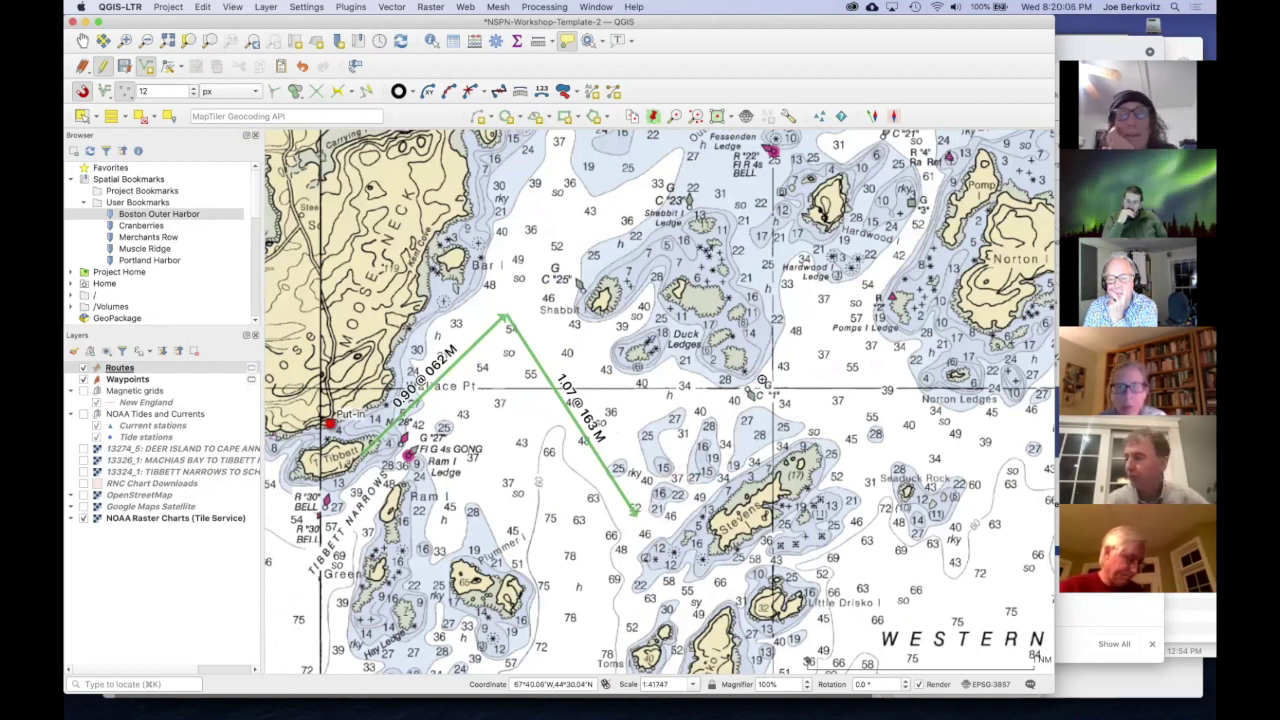
pyautogui.click(759, 384)
pyautogui.rightClick(762, 382)
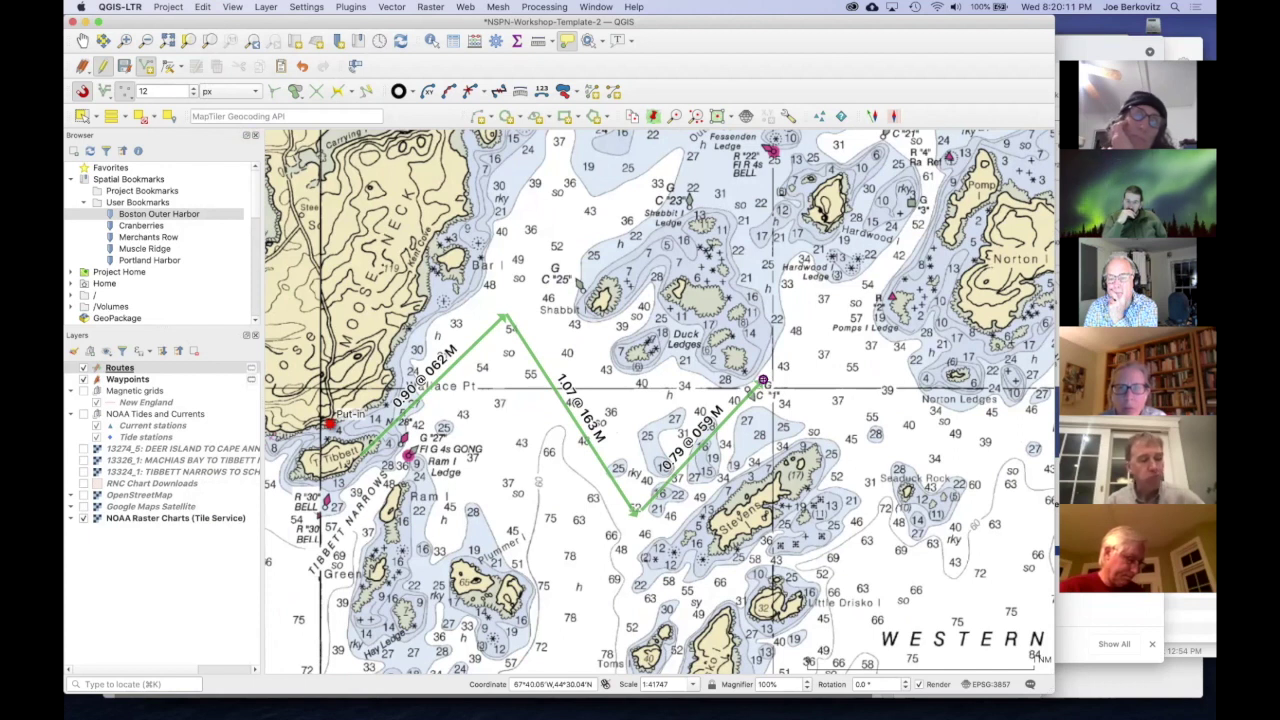
pyautogui.click(762, 382)
pyautogui.rightClick(878, 270)
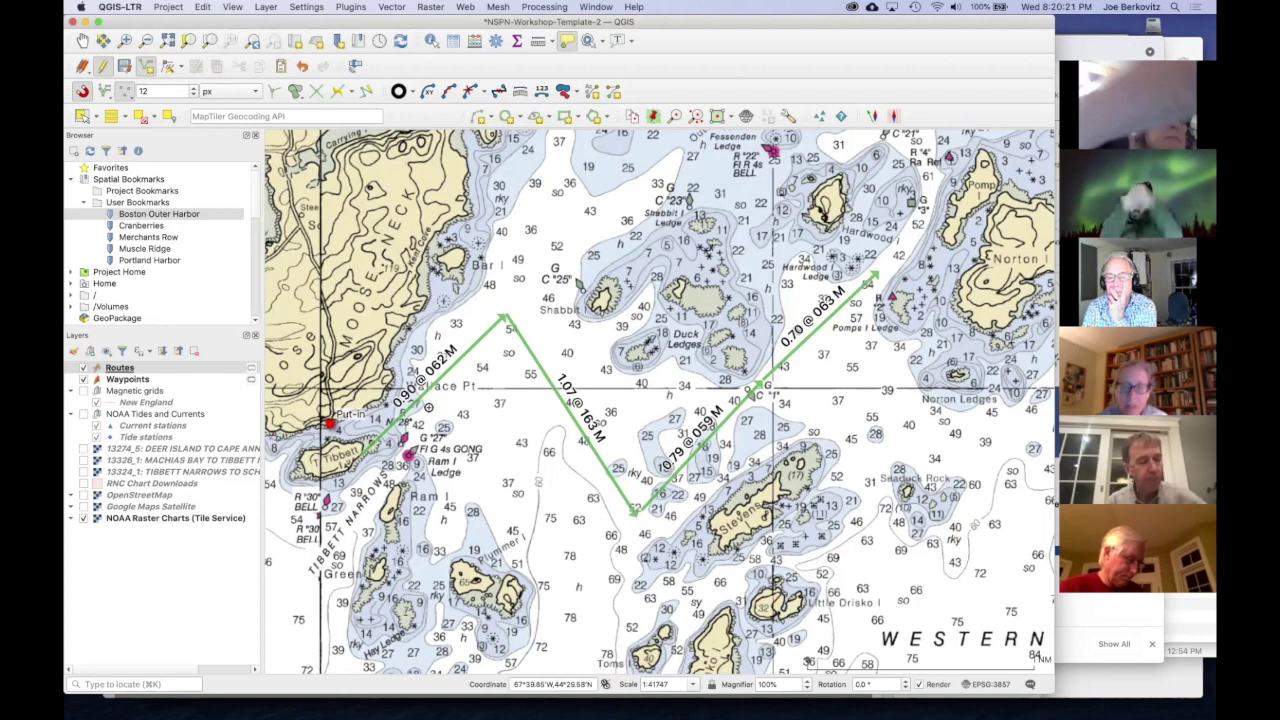
# Step: Toggle the Routes layer off and back on, then clear its selection
pyautogui.click(84, 369)
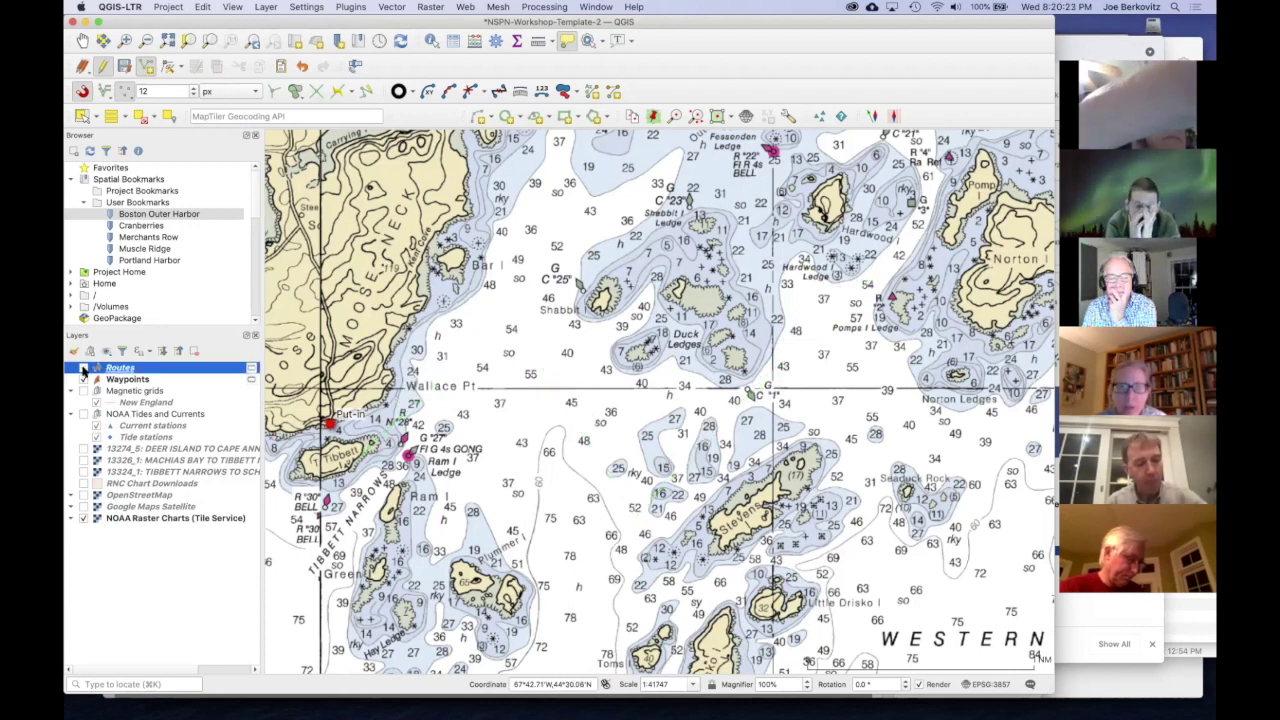
pyautogui.click(84, 369)
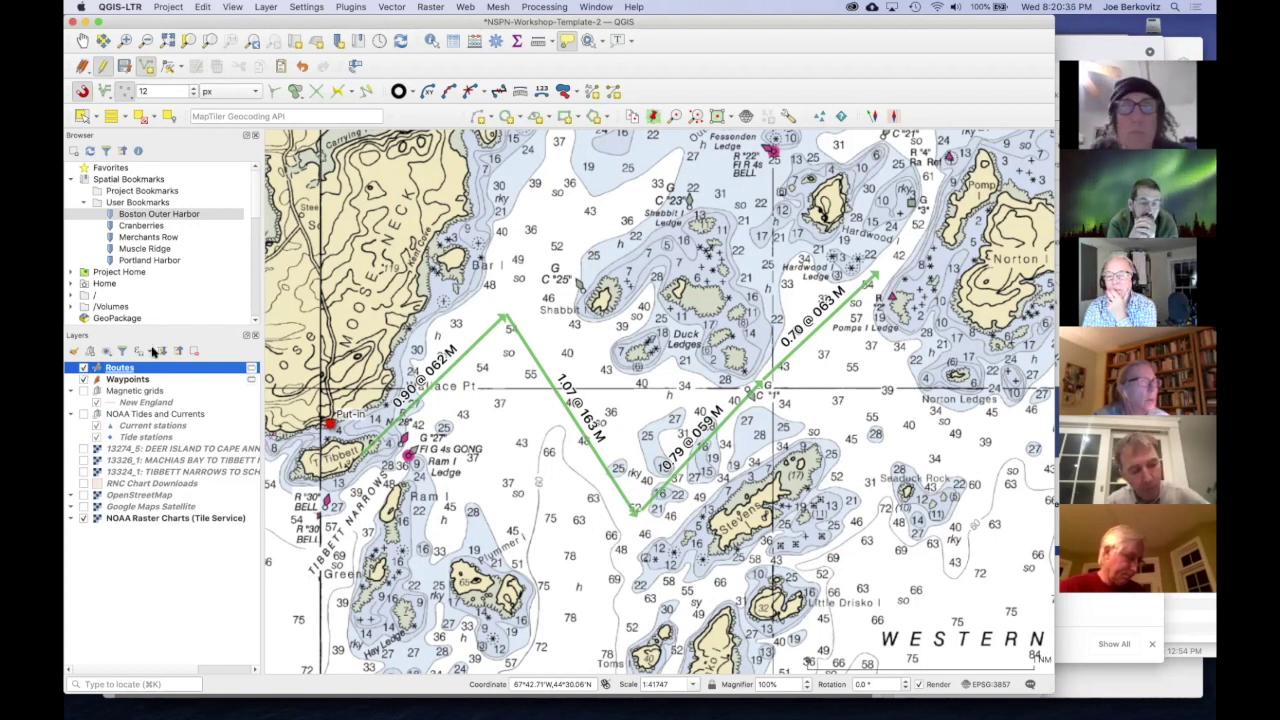
pyautogui.click(656, 258)
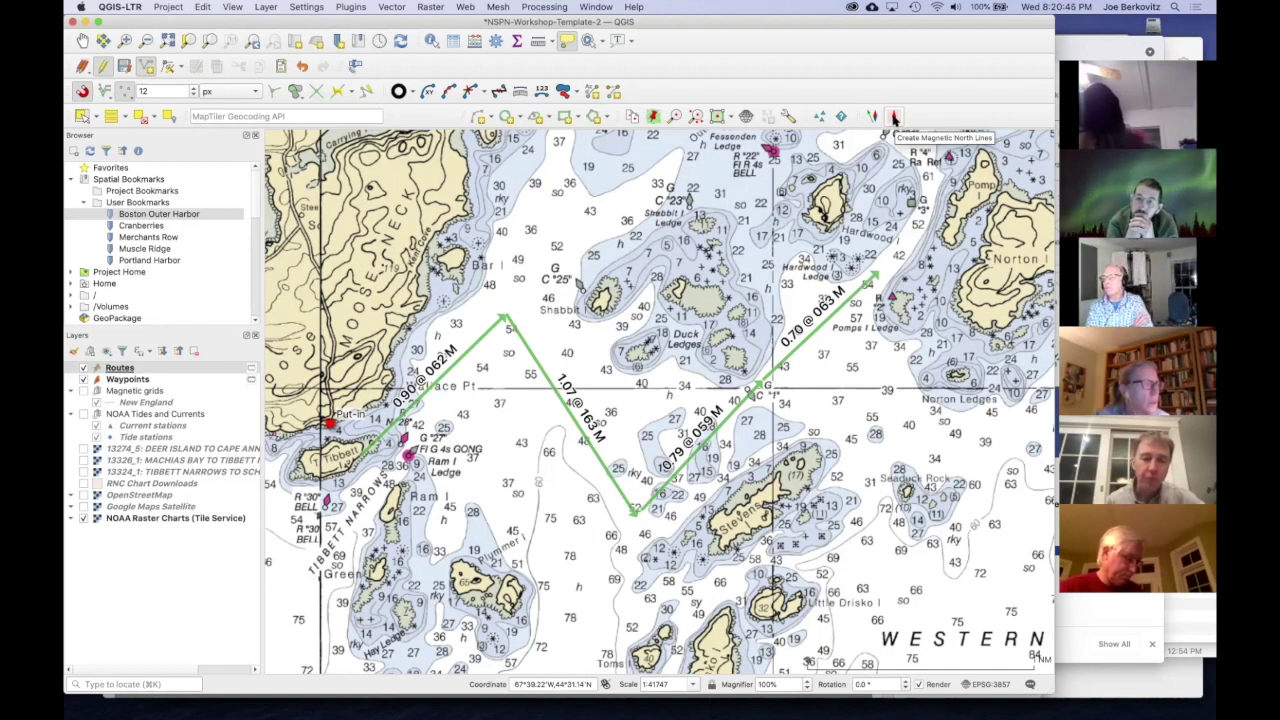
# Step: Generate magnetic north lines 1 nautical mile apart over the current map canvas extent
pyautogui.scroll(-2, 709, 262)
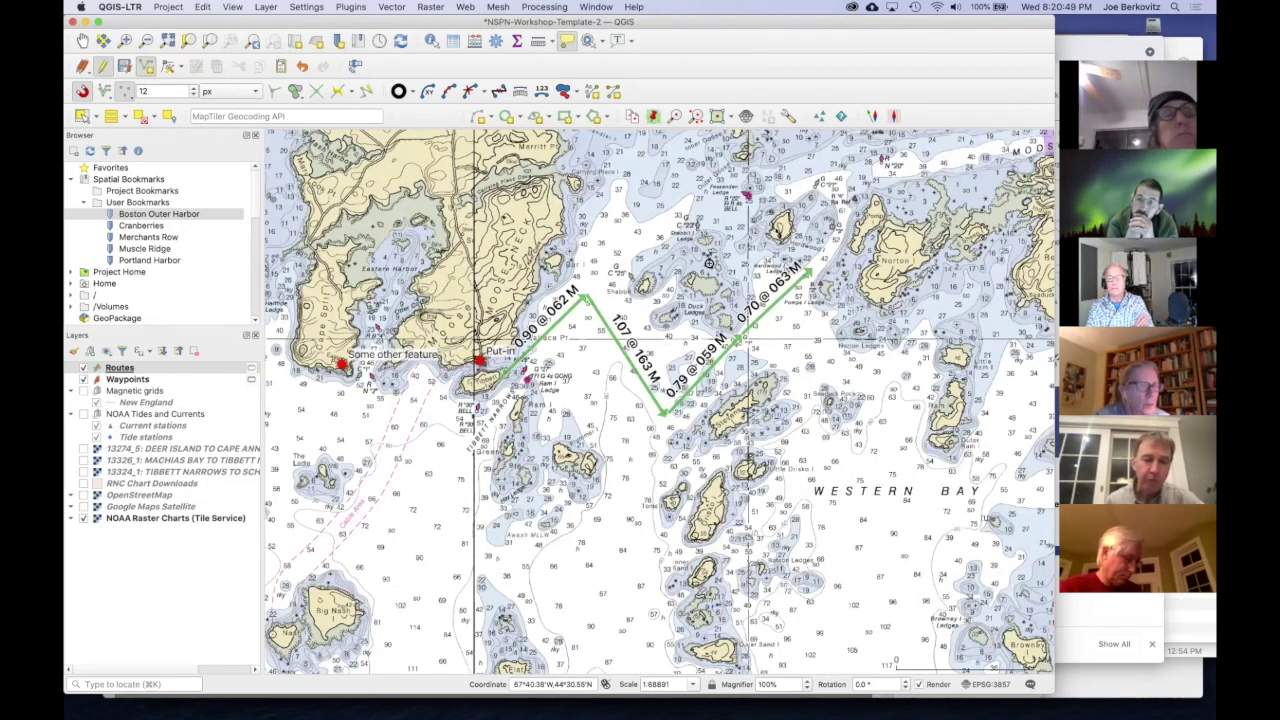
pyautogui.click(894, 116)
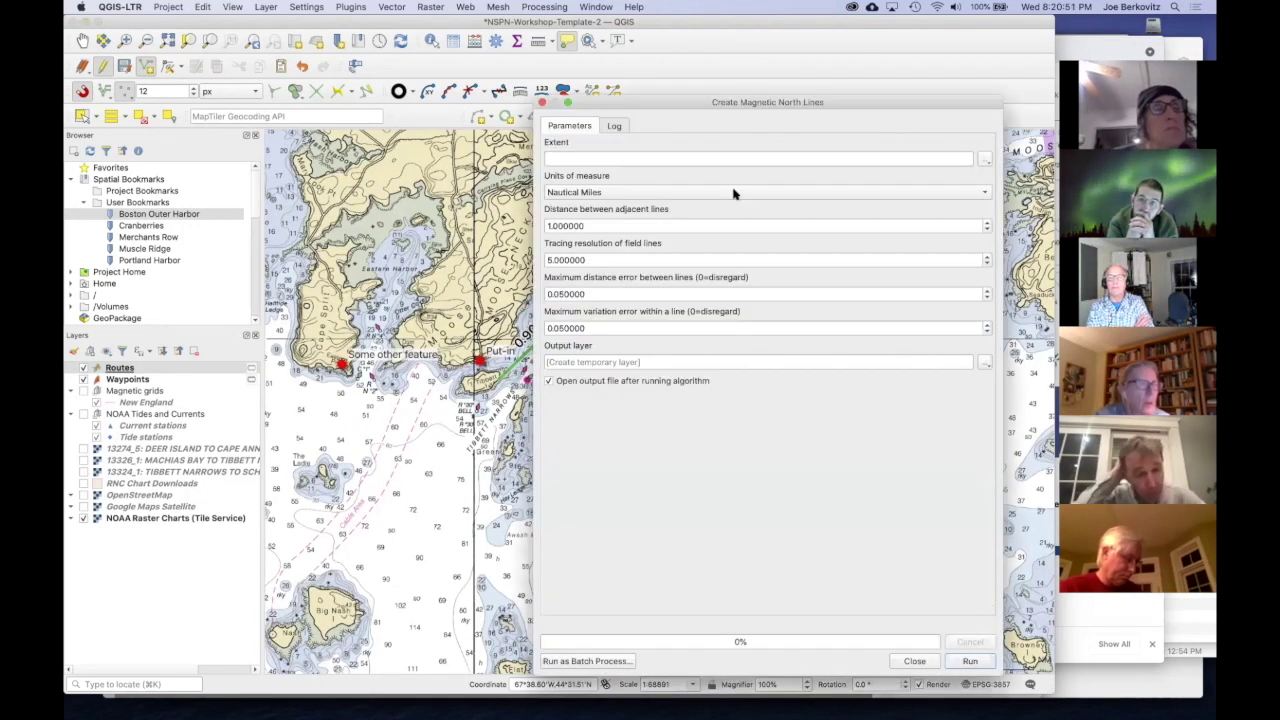
pyautogui.click(983, 162)
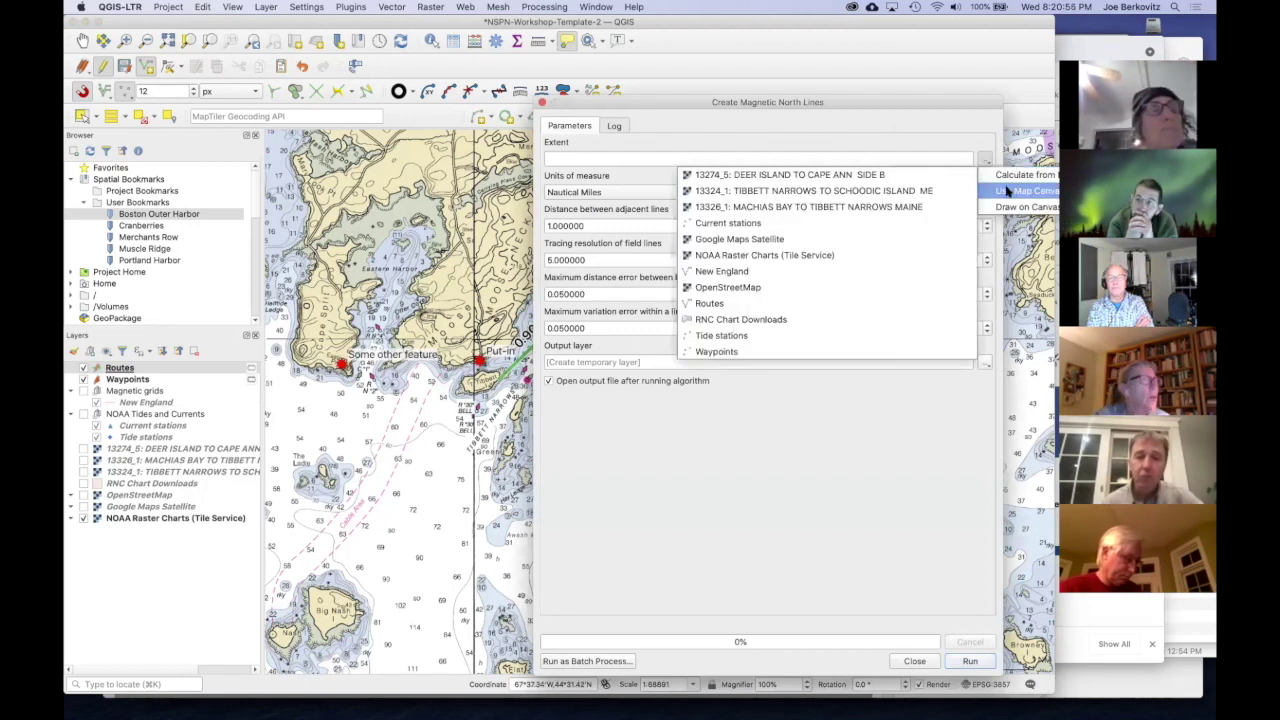
pyautogui.click(1008, 190)
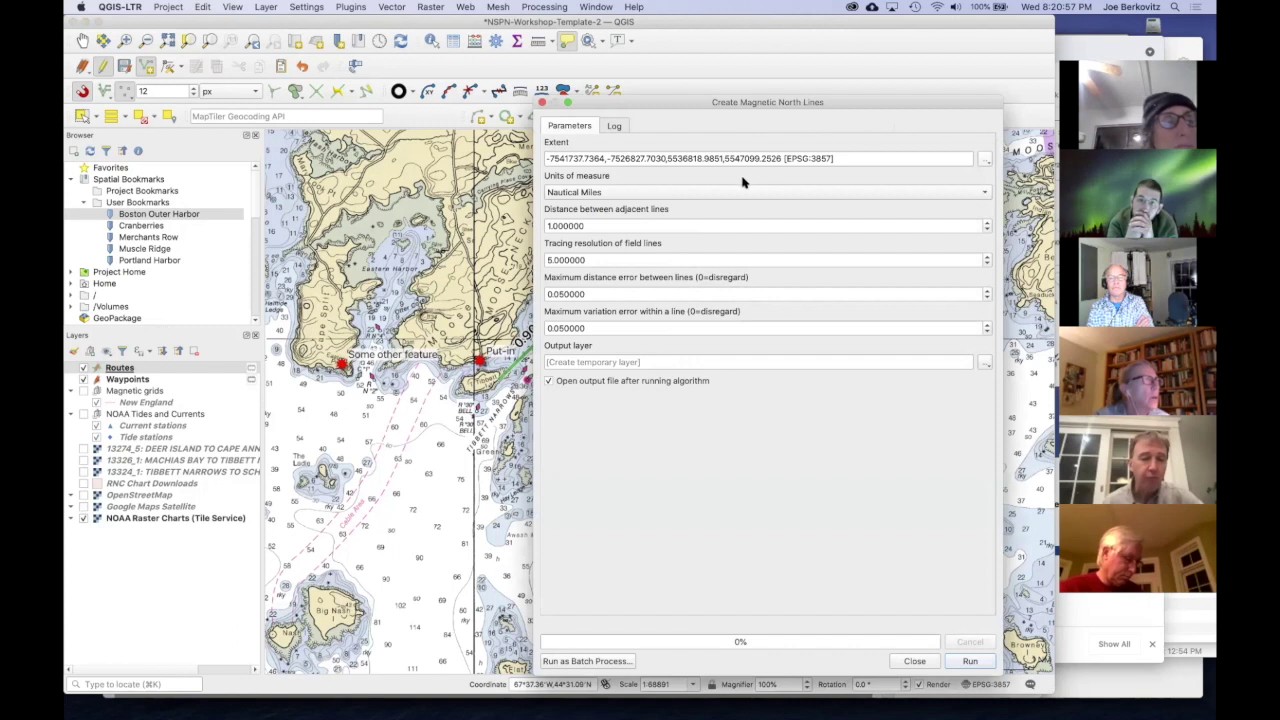
pyautogui.click(968, 662)
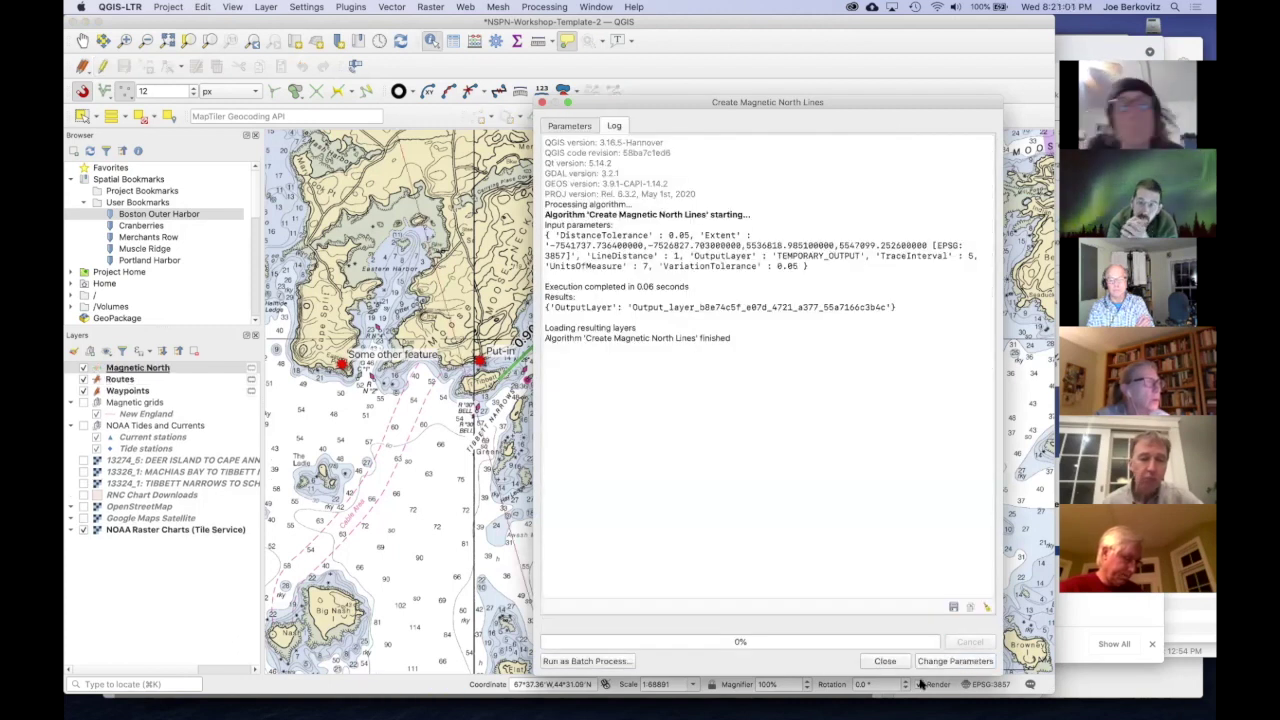
pyautogui.click(884, 661)
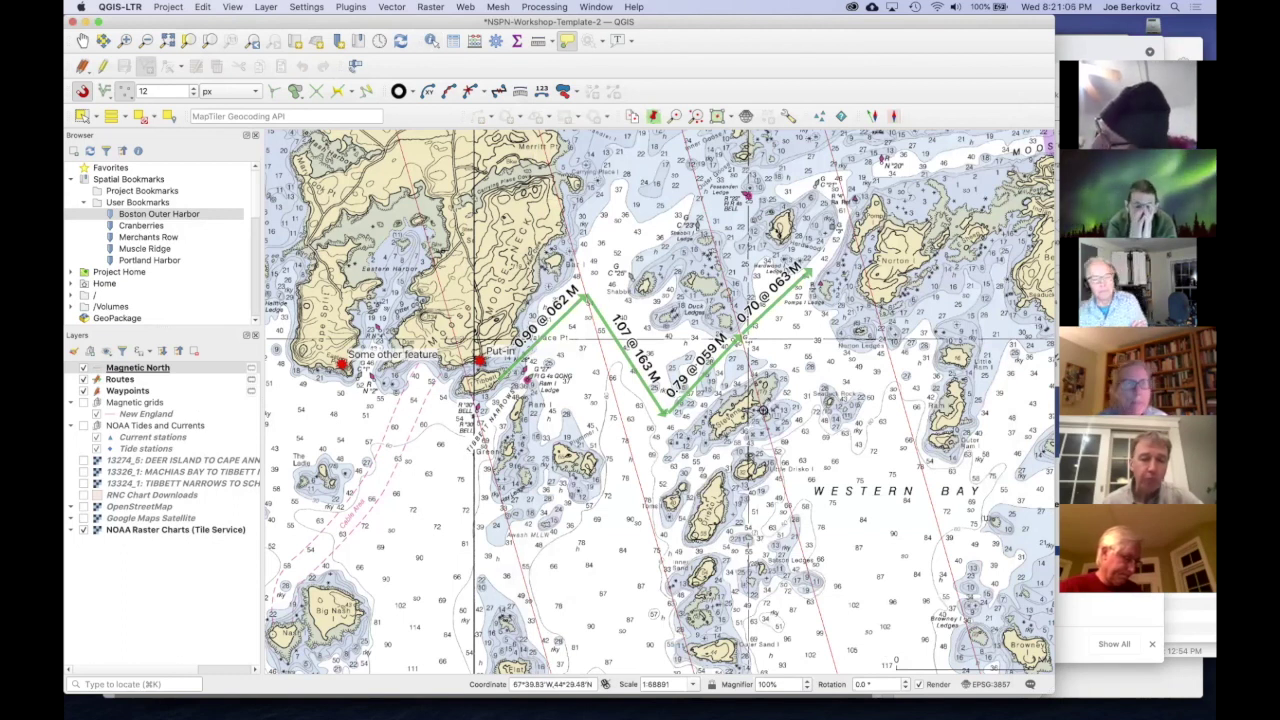
# Step: Make the Routes layer the active layer for editing again
pyautogui.moveTo(762, 412)
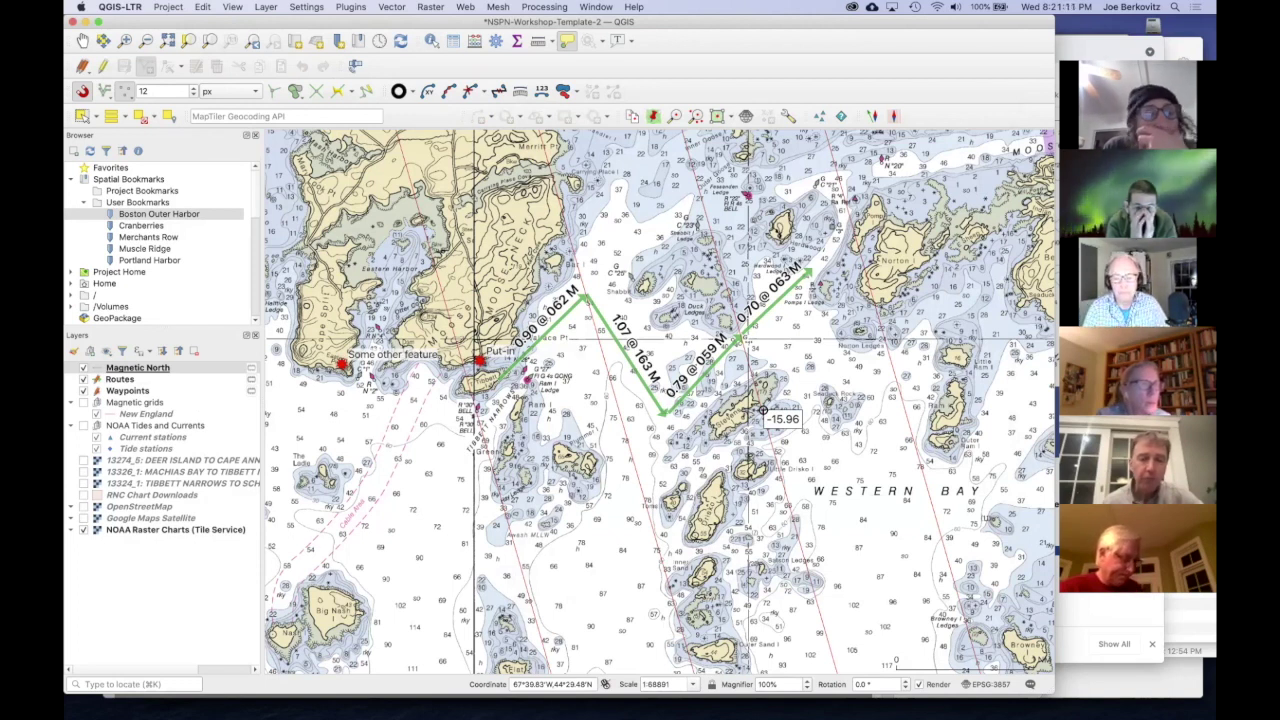
pyautogui.click(118, 379)
pyautogui.click(668, 585)
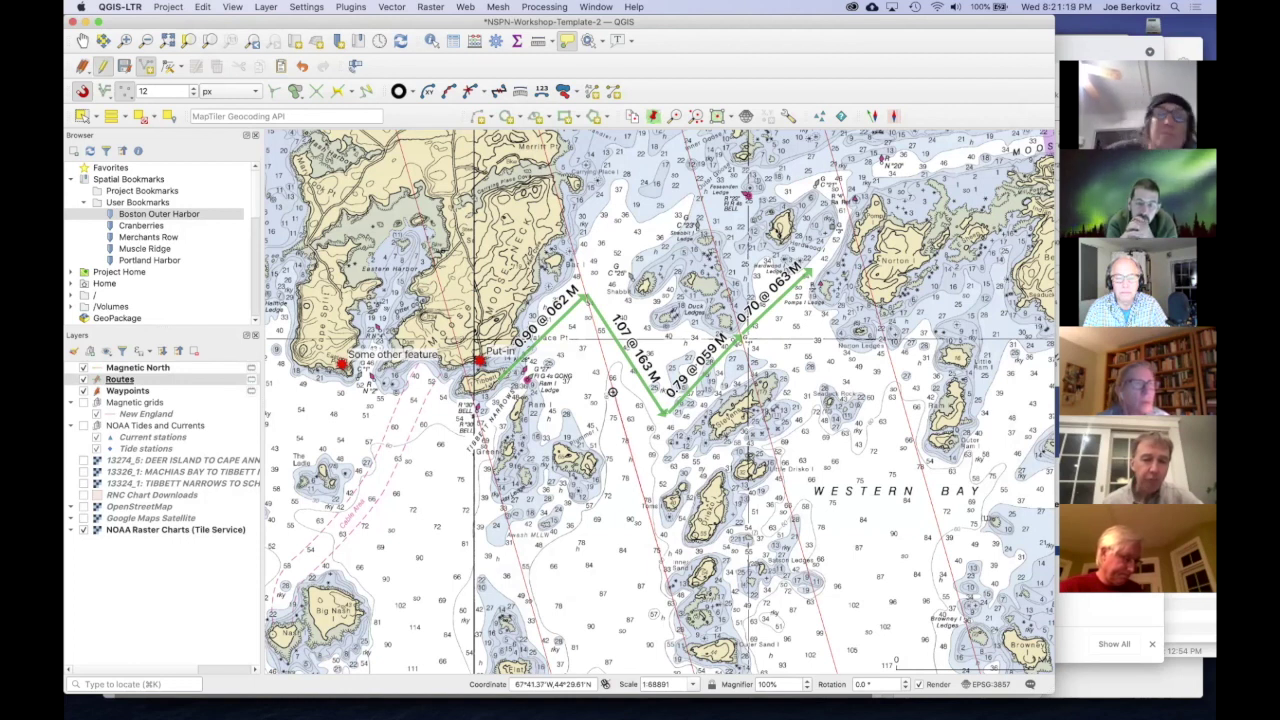
# Step: Start the 1.47 @ 000 M leg along a magnetic north line
pyautogui.click(612, 391)
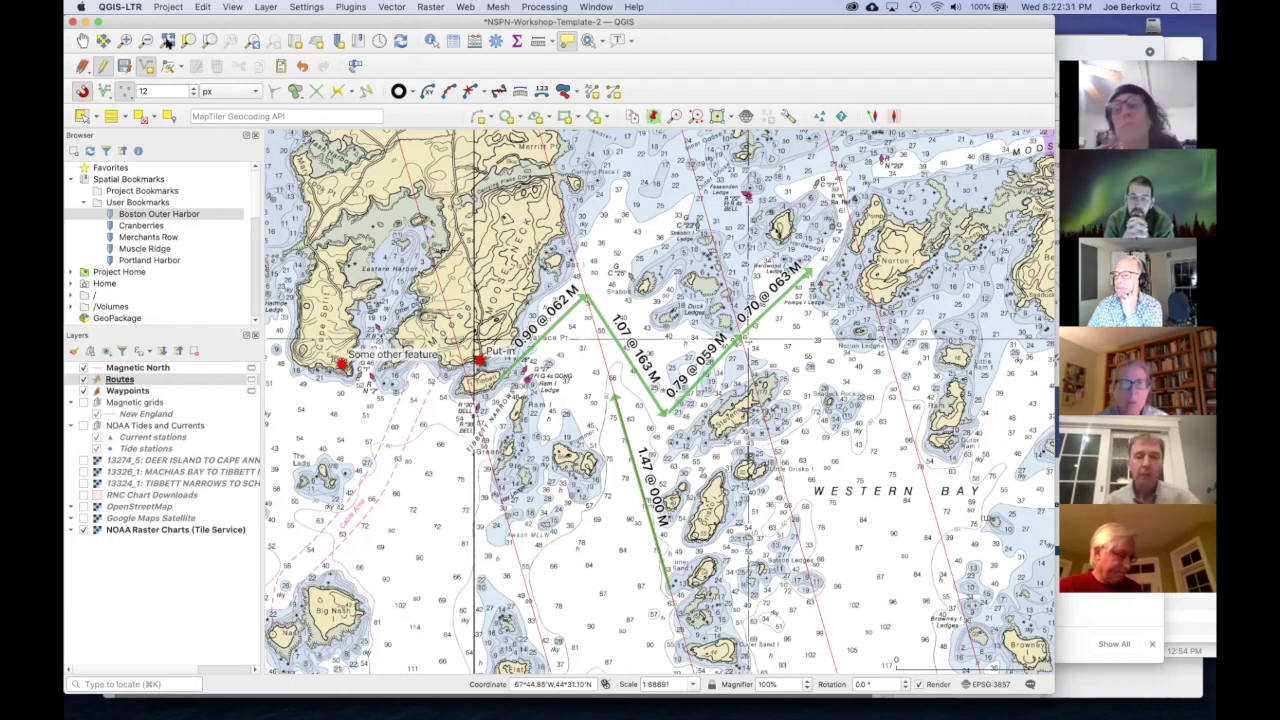
pyautogui.click(168, 8)
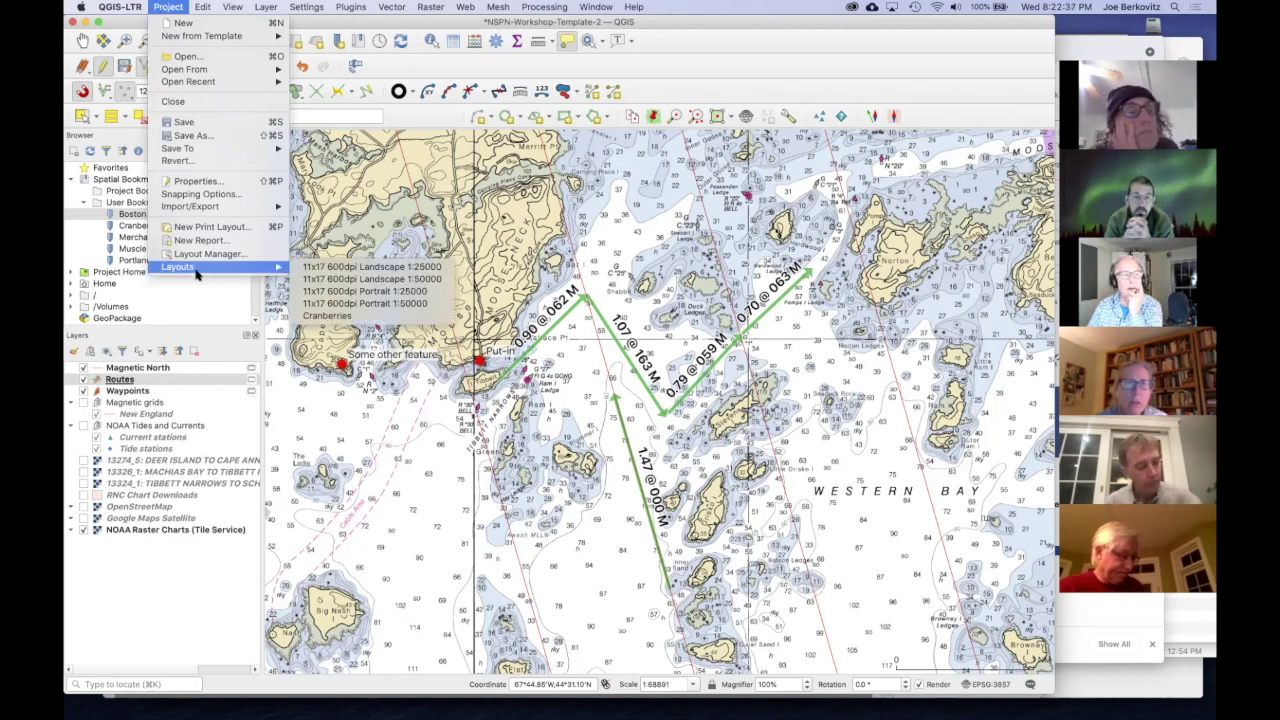
pyautogui.click(163, 8)
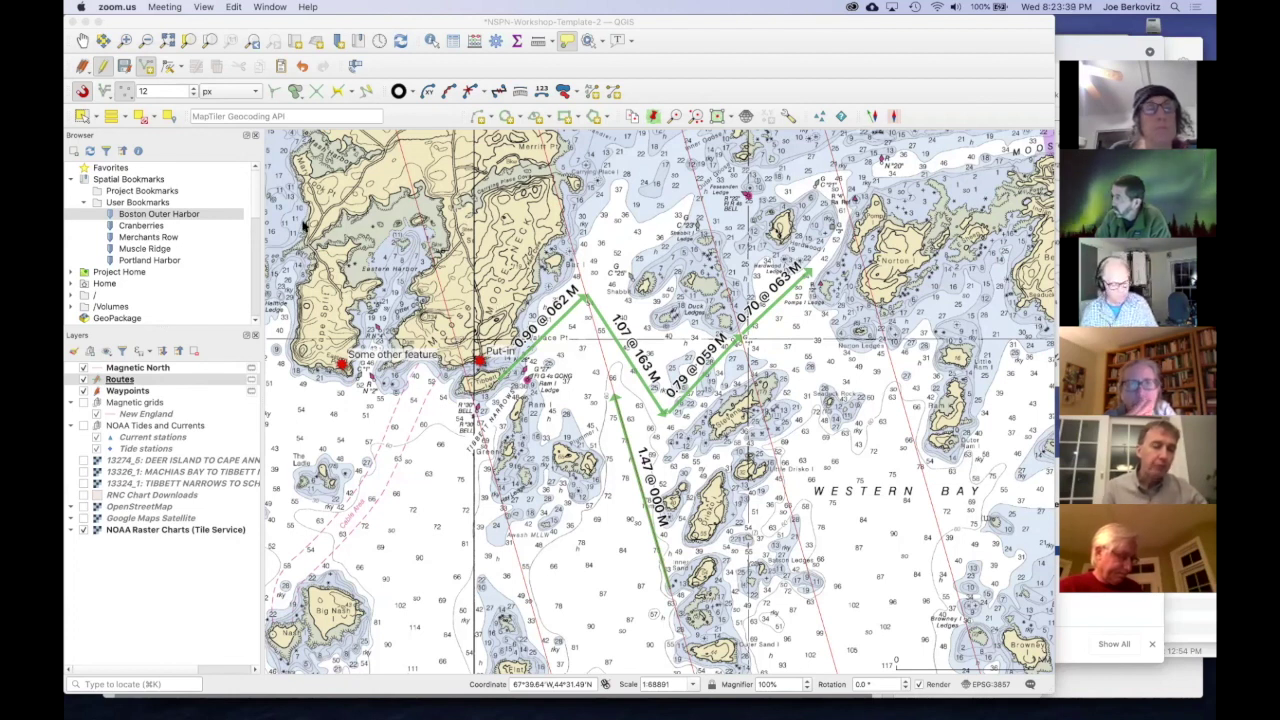
# Step: Box-select all the route legs on the chart and delete them
pyautogui.click(80, 117)
pyautogui.moveTo(568, 262); pyautogui.dragTo(838, 448)
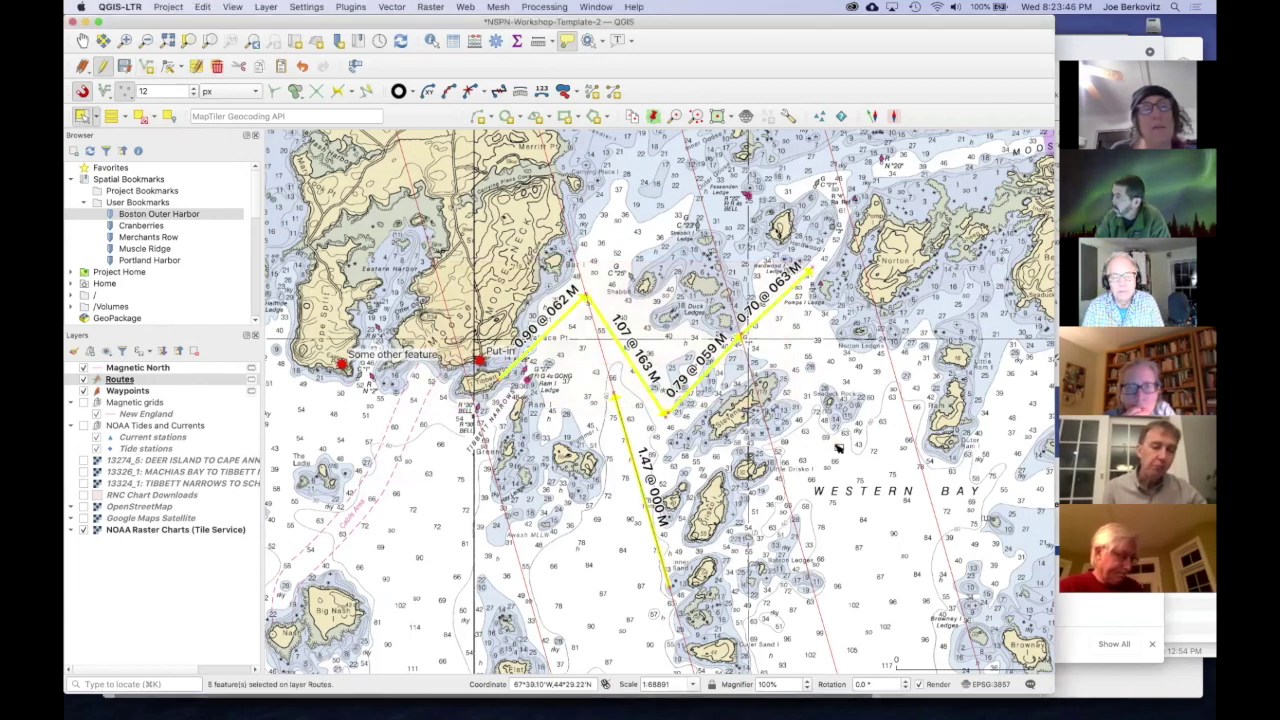
pyautogui.press('Delete')
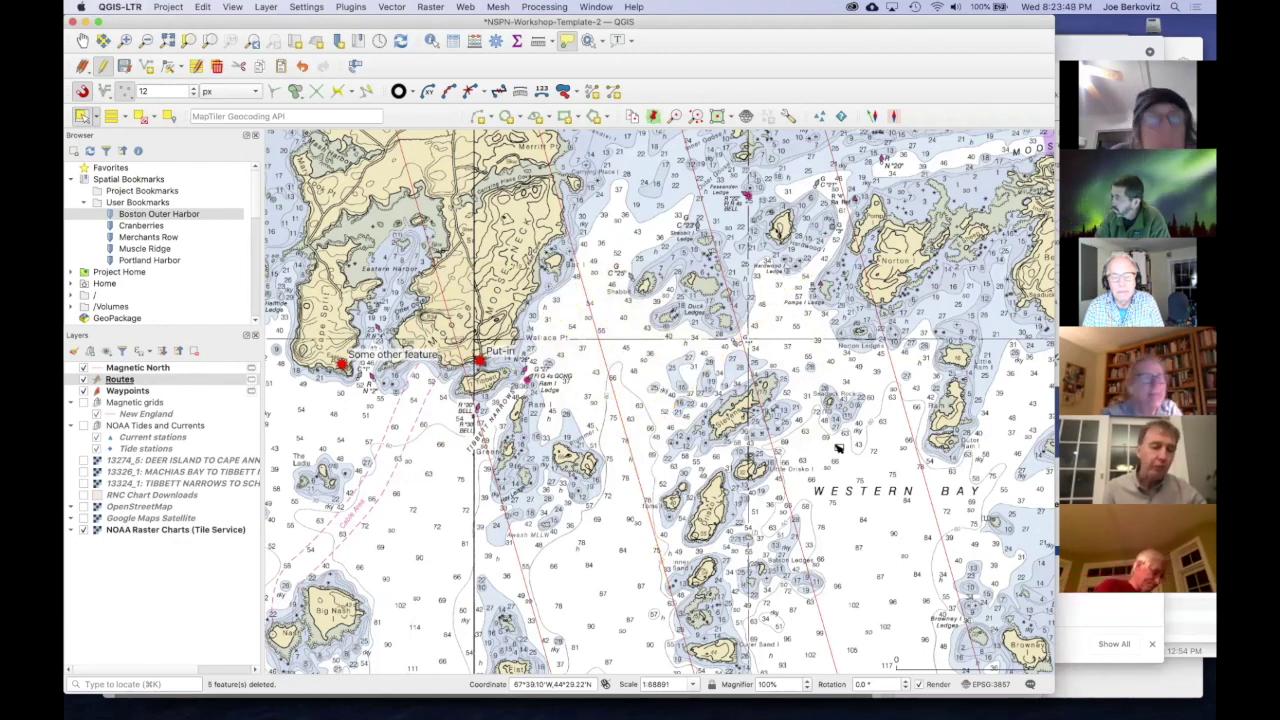
# Step: Undo the route edits step by step, leaving only the 0.90 @ 062 M leg
pyautogui.press('ctrl')
pyautogui.hotkey('ctrl', 'z')
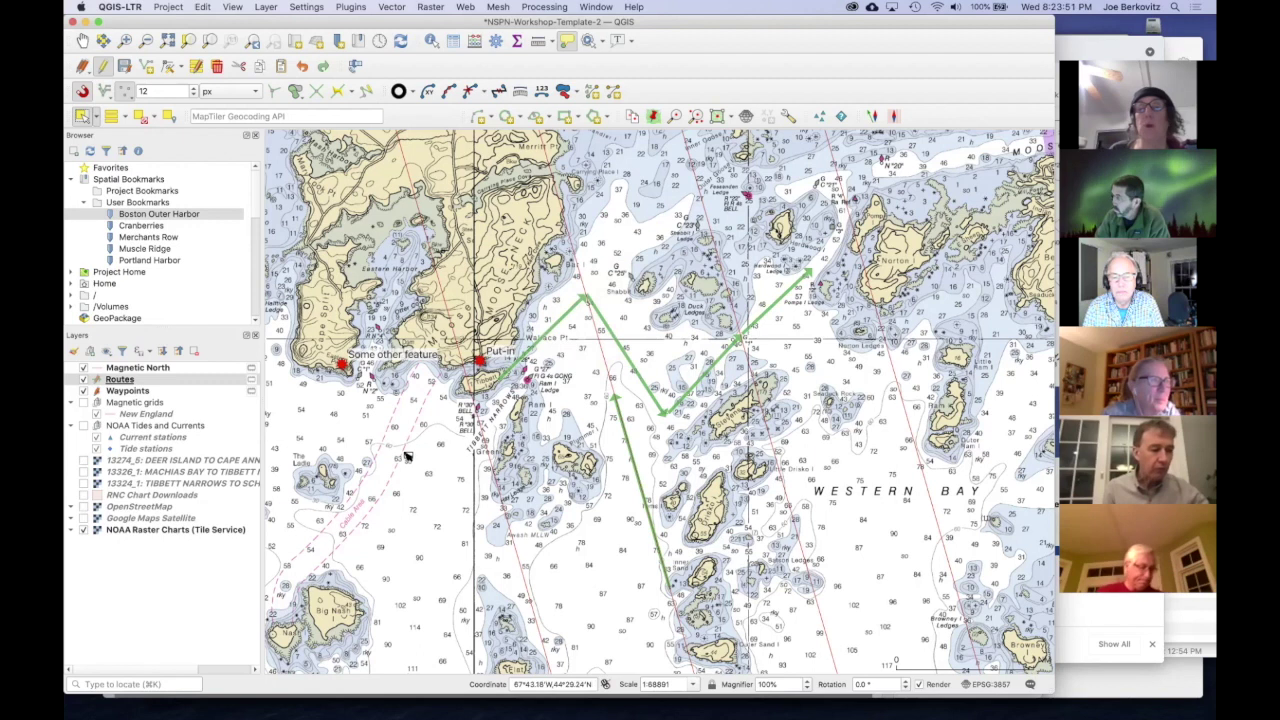
pyautogui.scroll(2, 405, 449)
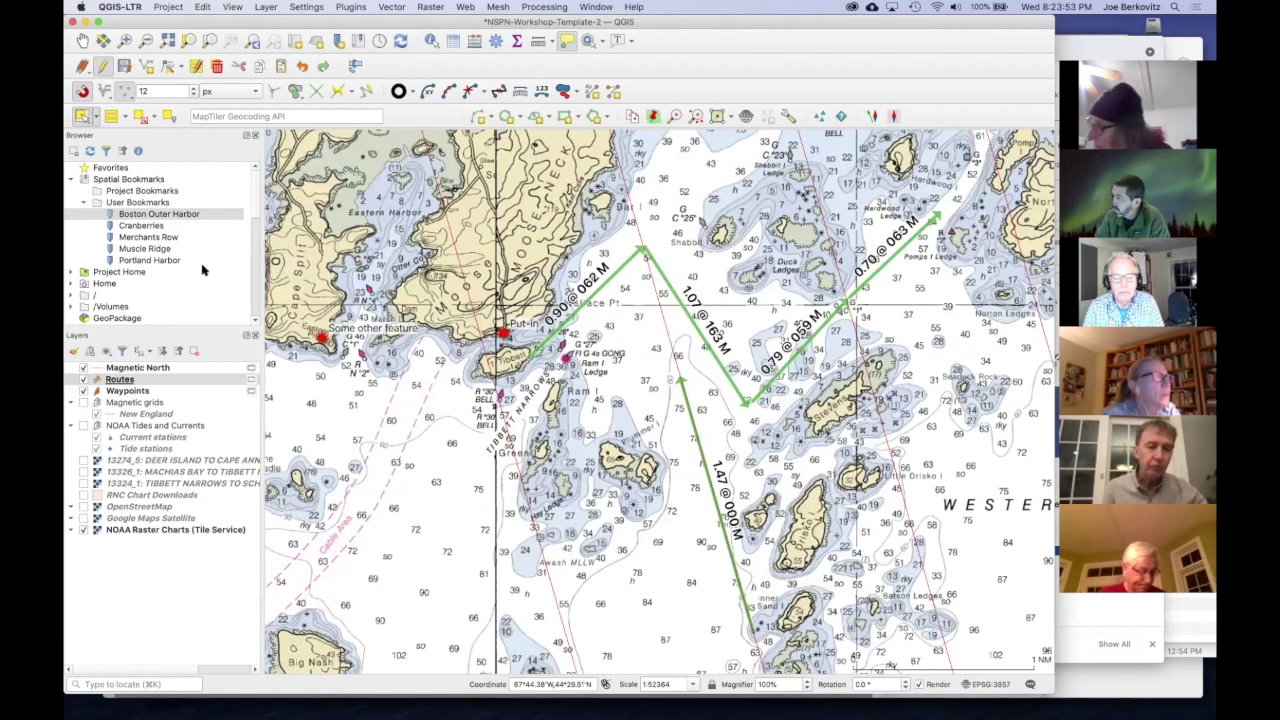
pyautogui.hotkey('ctrl', 'z')
pyautogui.hotkey('ctrl', 'z')
pyautogui.hotkey('ctrl', 'z')
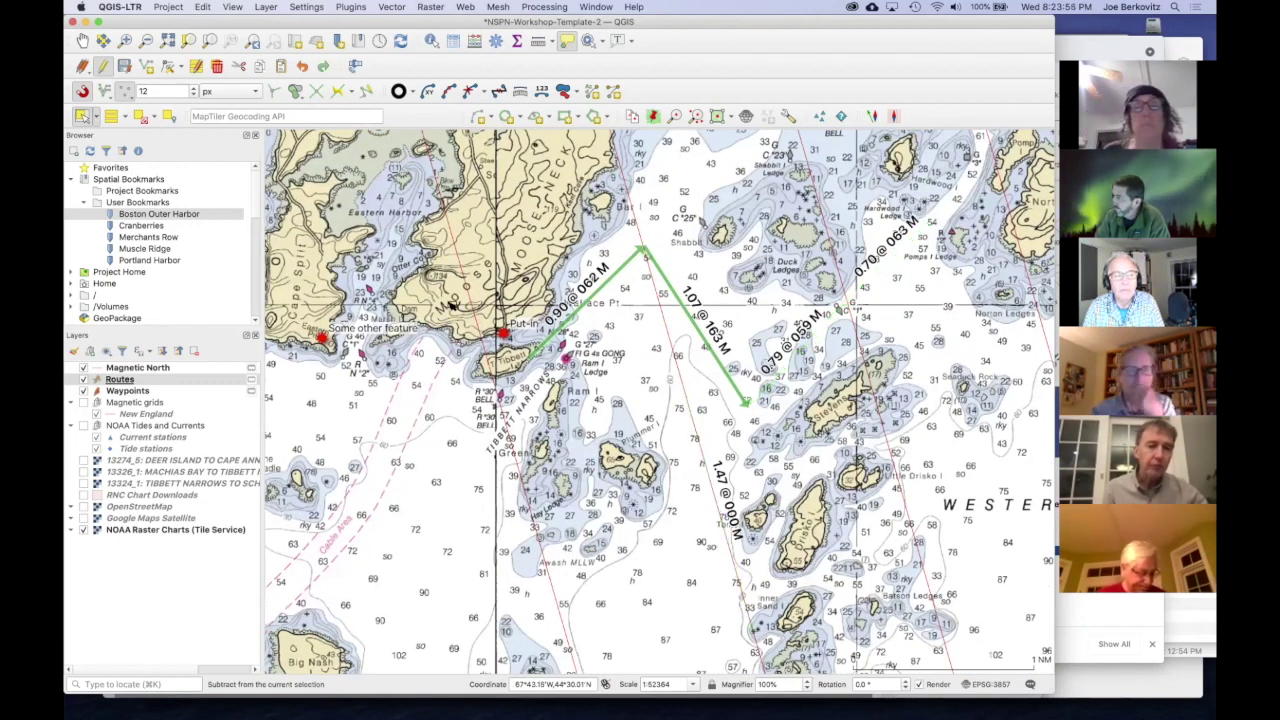
pyautogui.hotkey('ctrl', 'z')
pyautogui.scroll(-2, 453, 305)
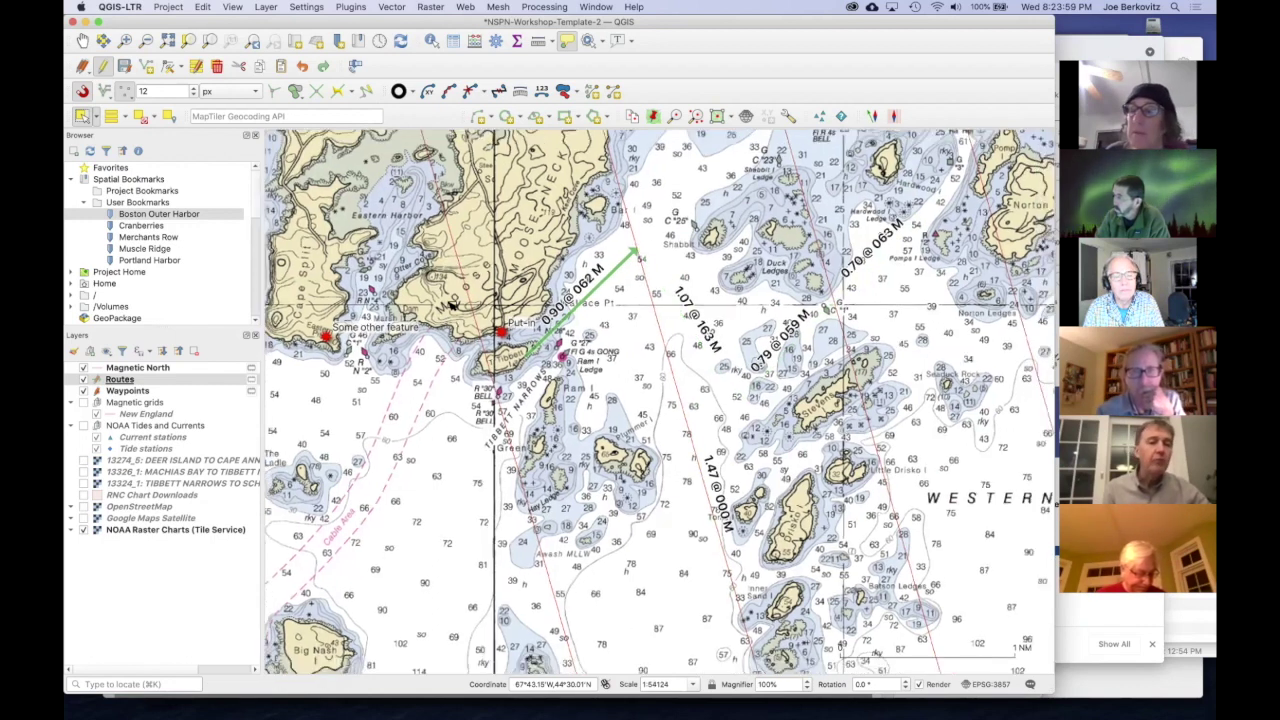
pyautogui.hotkey('ctrl', 'z')
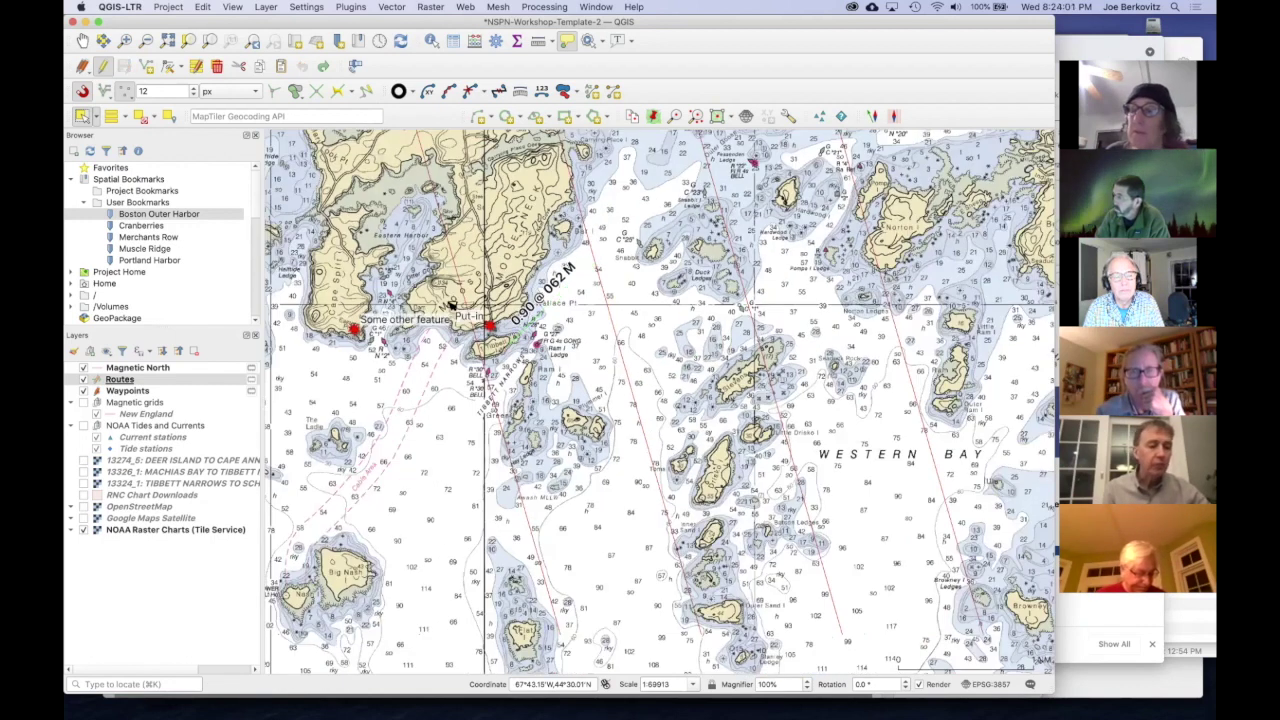
pyautogui.scroll(-2, 453, 305)
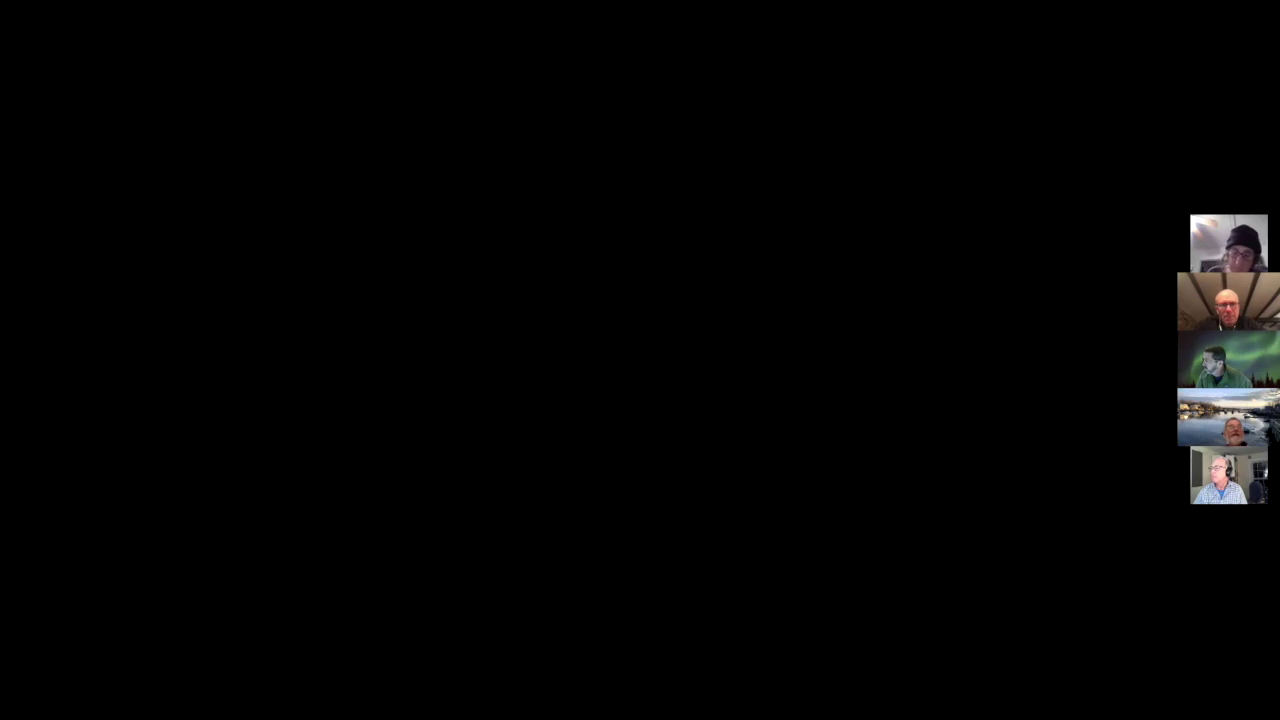
# Step: Zoom the QGIS chart out to Massachusetts Bay, from Boston to Cape Ann
pyautogui.scroll(-2, 397, 403)
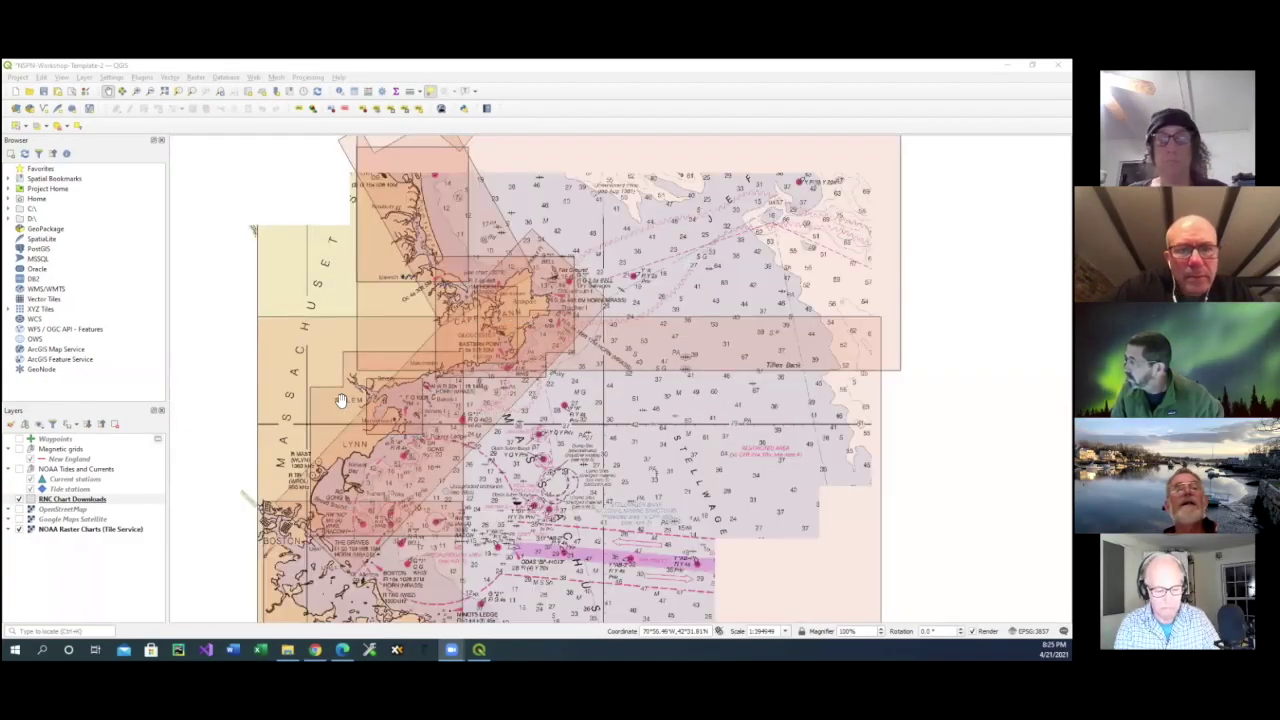
pyautogui.moveTo(340, 402)
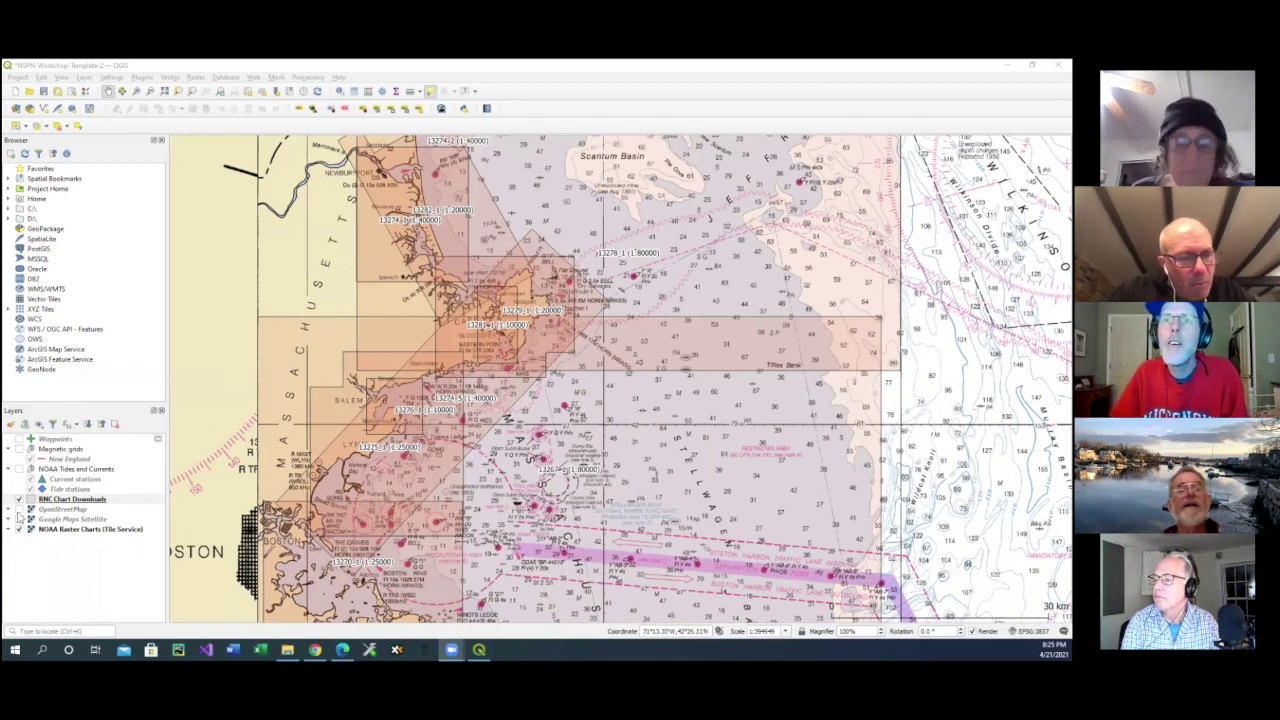
# Step: Turn on the NOAA Tides and Currents stations and turn off the chart coverage outlines
pyautogui.click(18, 469)
pyautogui.click(18, 500)
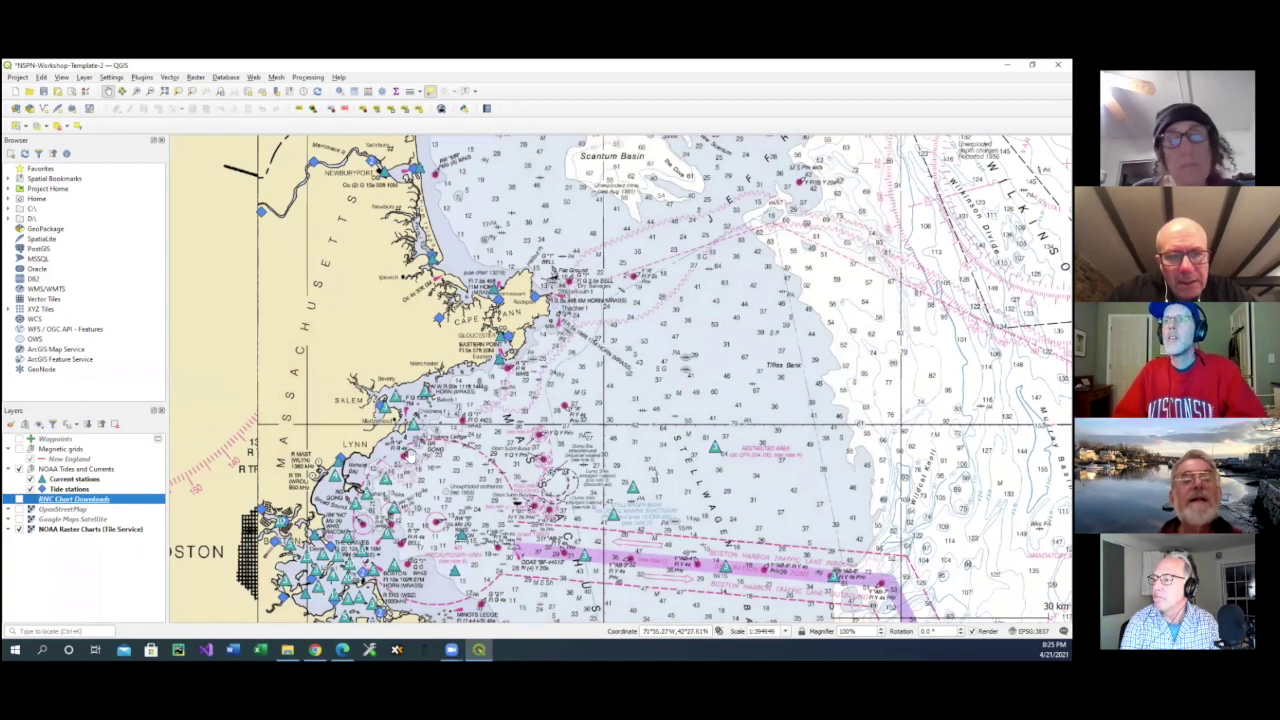
pyautogui.moveTo(420, 467)
pyautogui.mouseDown()
pyautogui.moveTo(447, 444)
pyautogui.moveTo(421, 458)
pyautogui.mouseUp()
pyautogui.scroll(2, 414, 430)
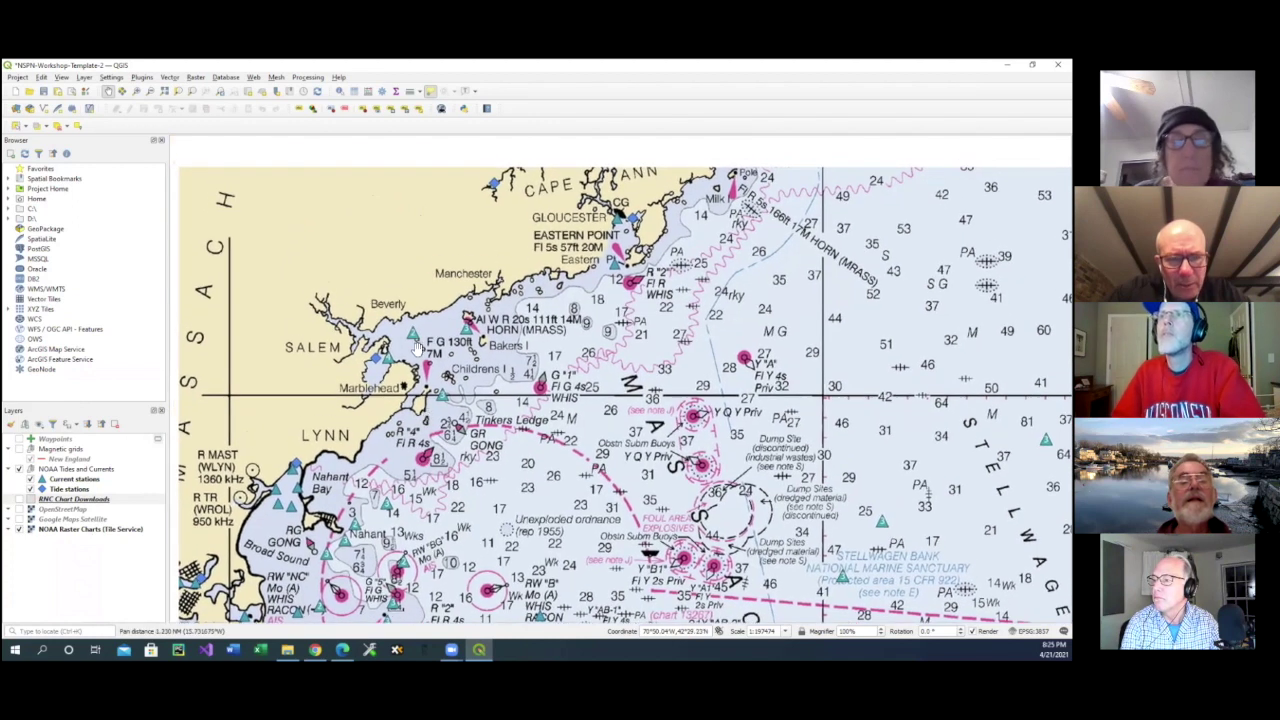
pyautogui.scroll(2, 424, 400)
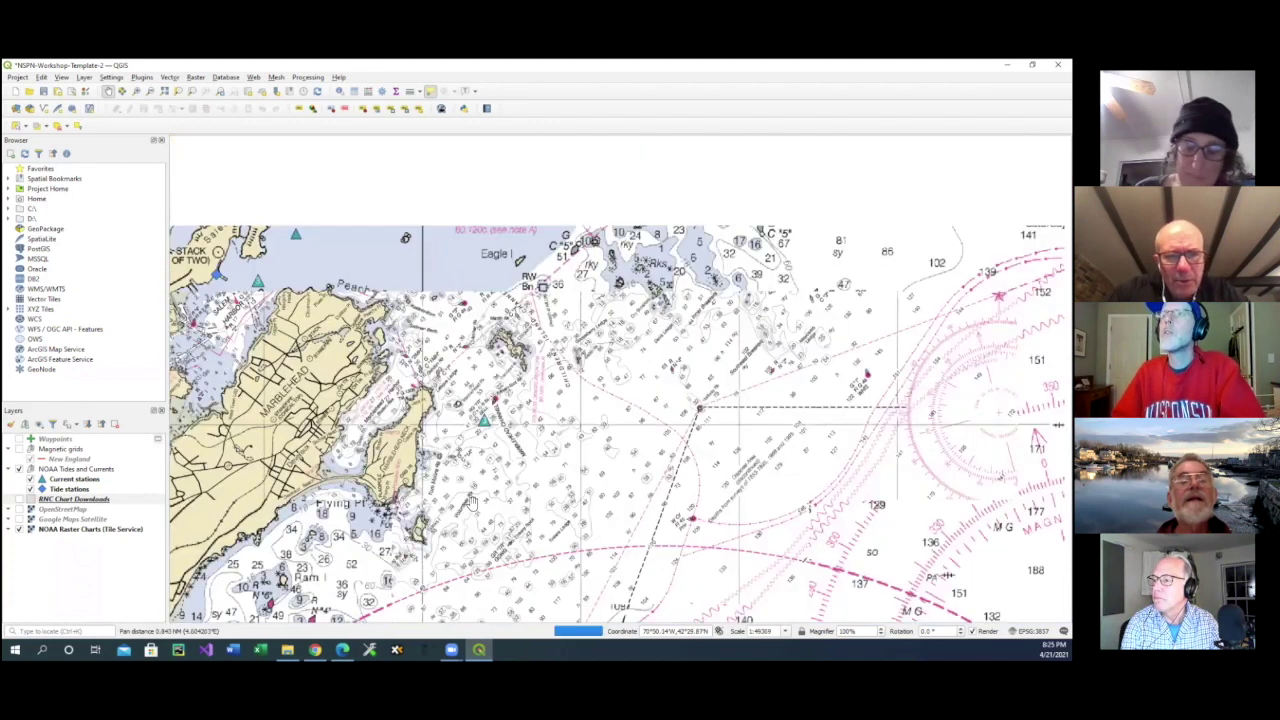
pyautogui.scroll(-2, 470, 500)
# Step: Pan and zoom up the Maine coast to Bass Harbor and the Cranberry Isles
pyautogui.moveTo(294, 302); pyautogui.dragTo(99, 522)
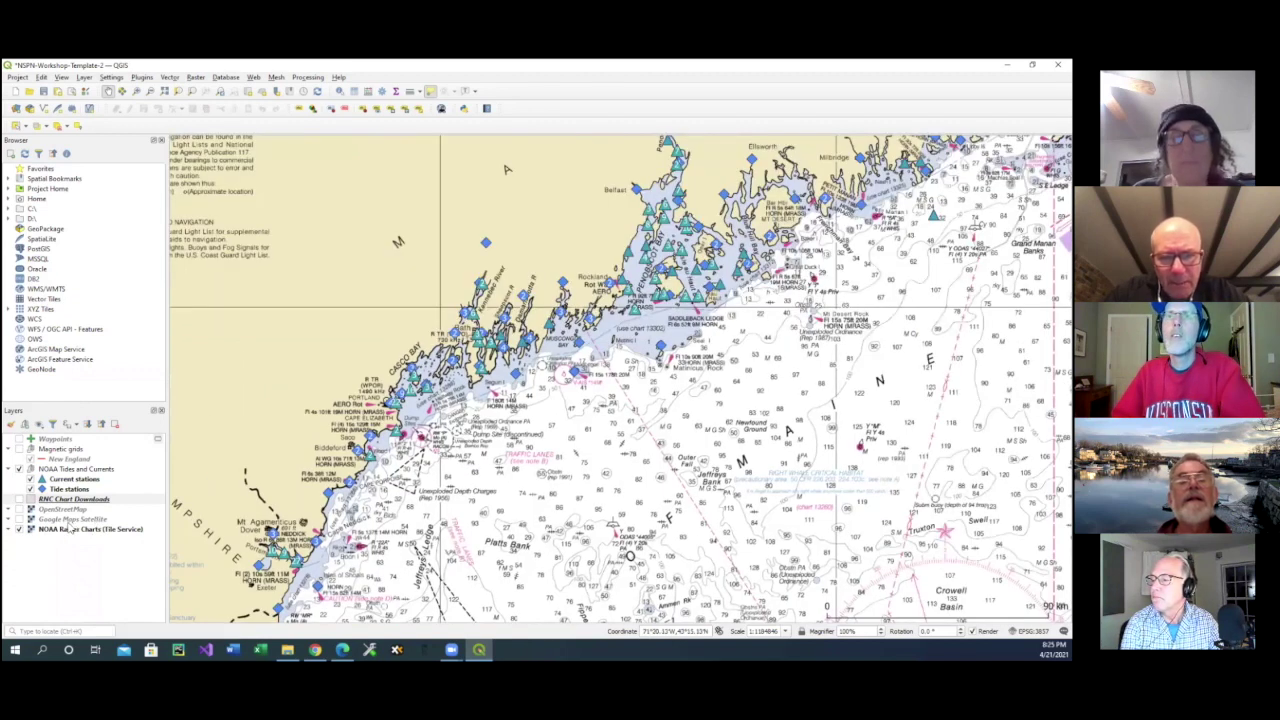
pyautogui.moveTo(635, 376); pyautogui.dragTo(410, 513)
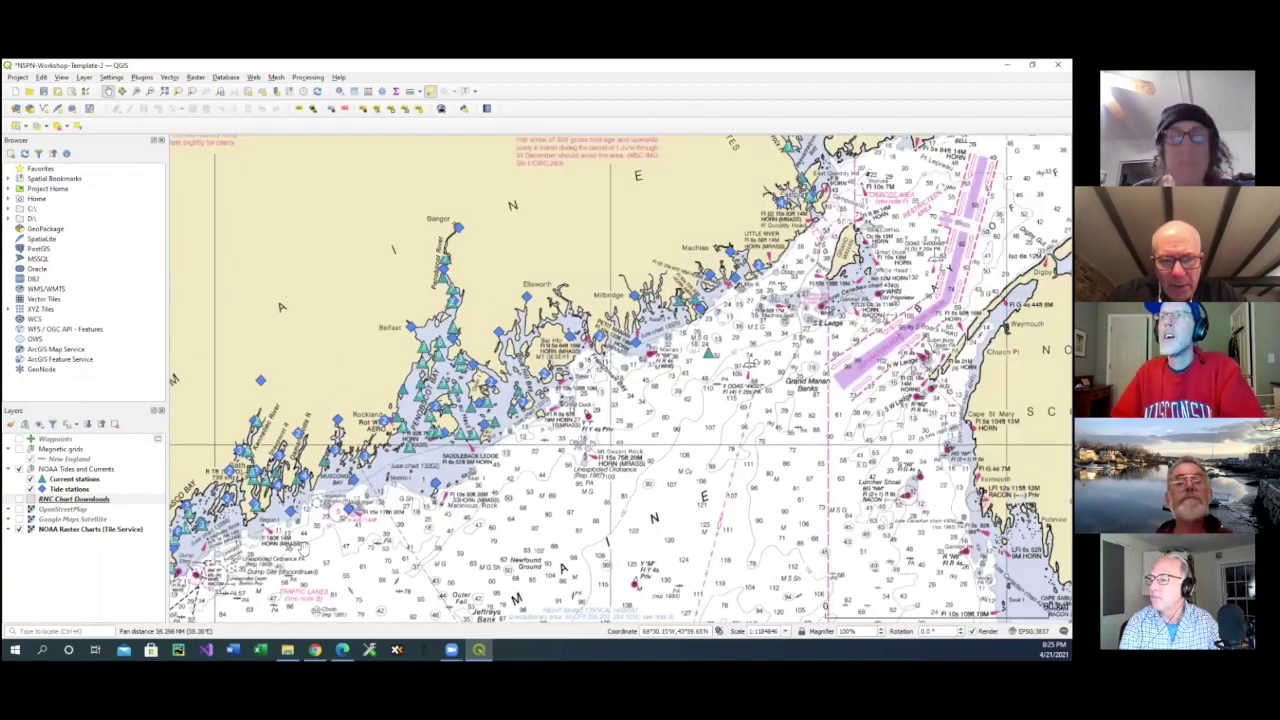
pyautogui.scroll(2, 404, 450)
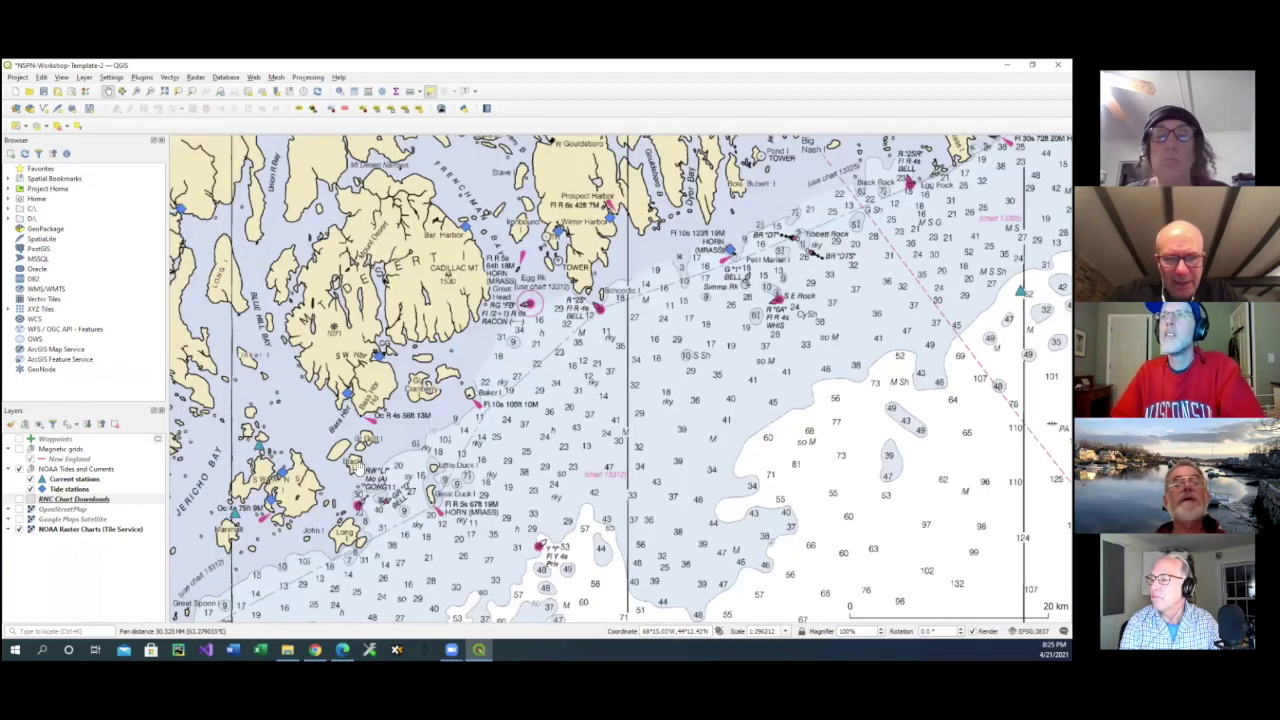
pyautogui.scroll(1, 397, 448)
pyautogui.scroll(1, 397, 448)
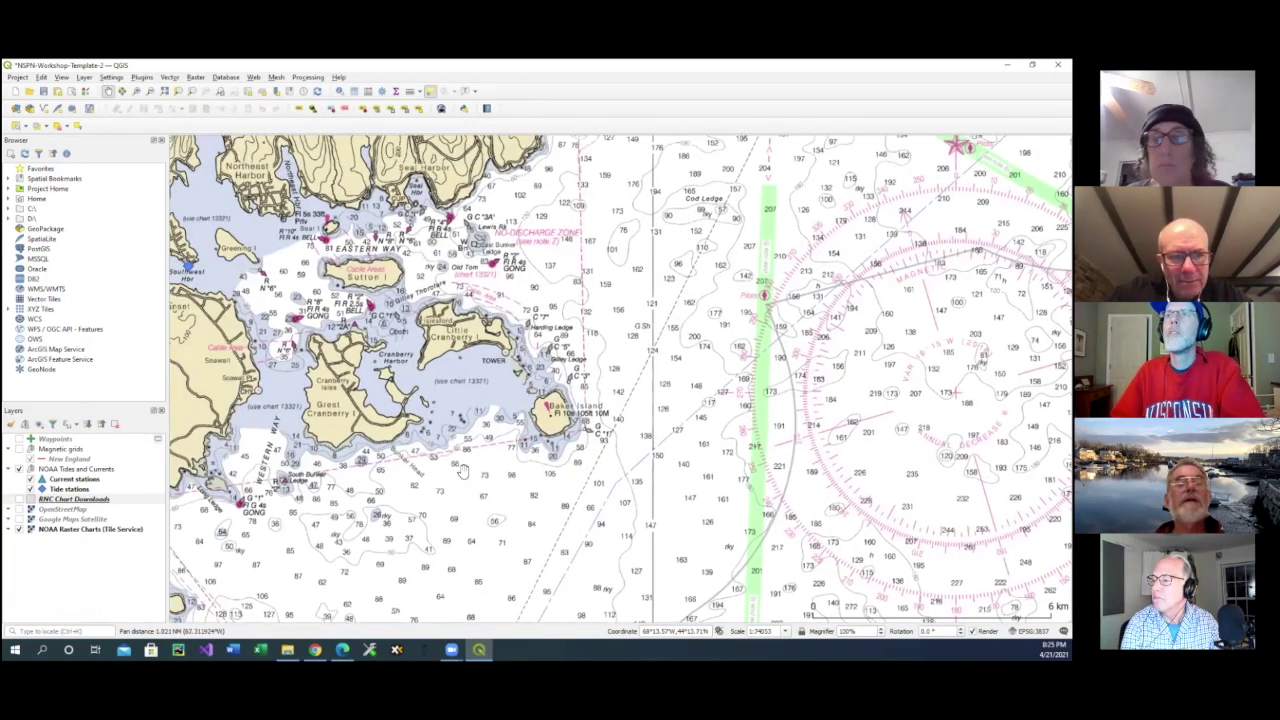
pyautogui.scroll(1, 463, 472)
pyautogui.moveTo(500, 445); pyautogui.dragTo(622, 519)
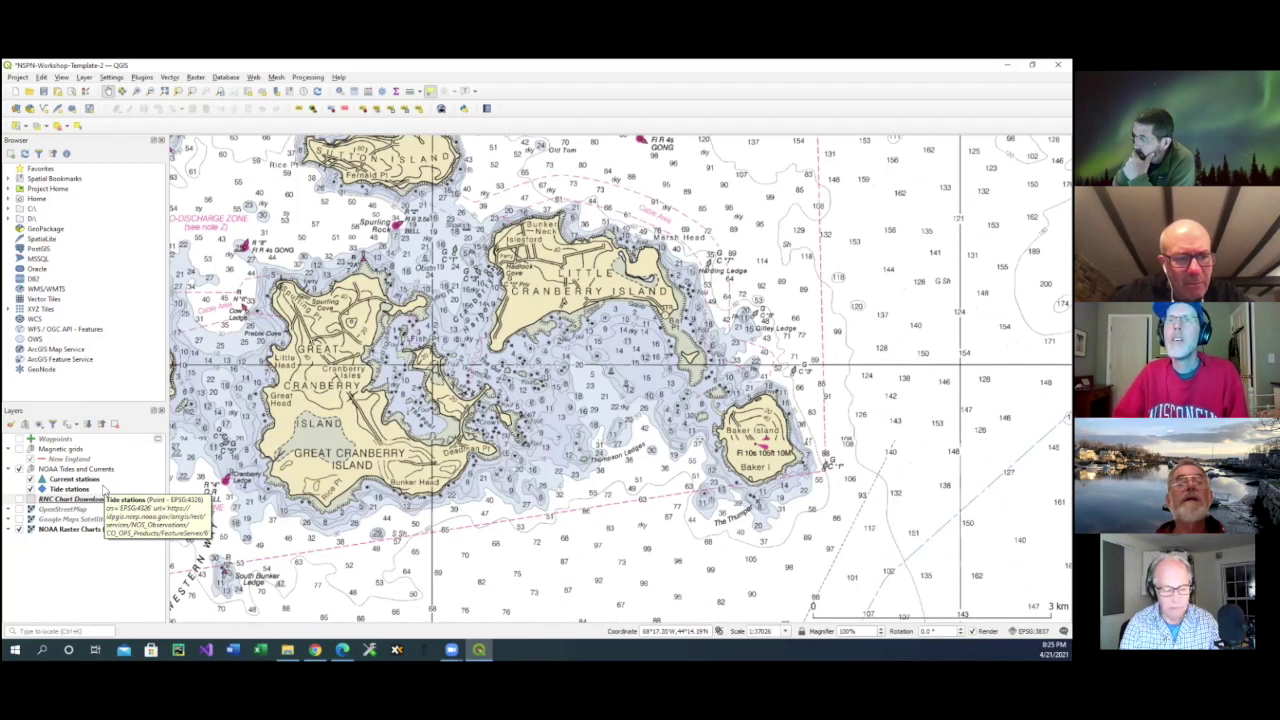
pyautogui.moveTo(451, 443); pyautogui.dragTo(681, 410)
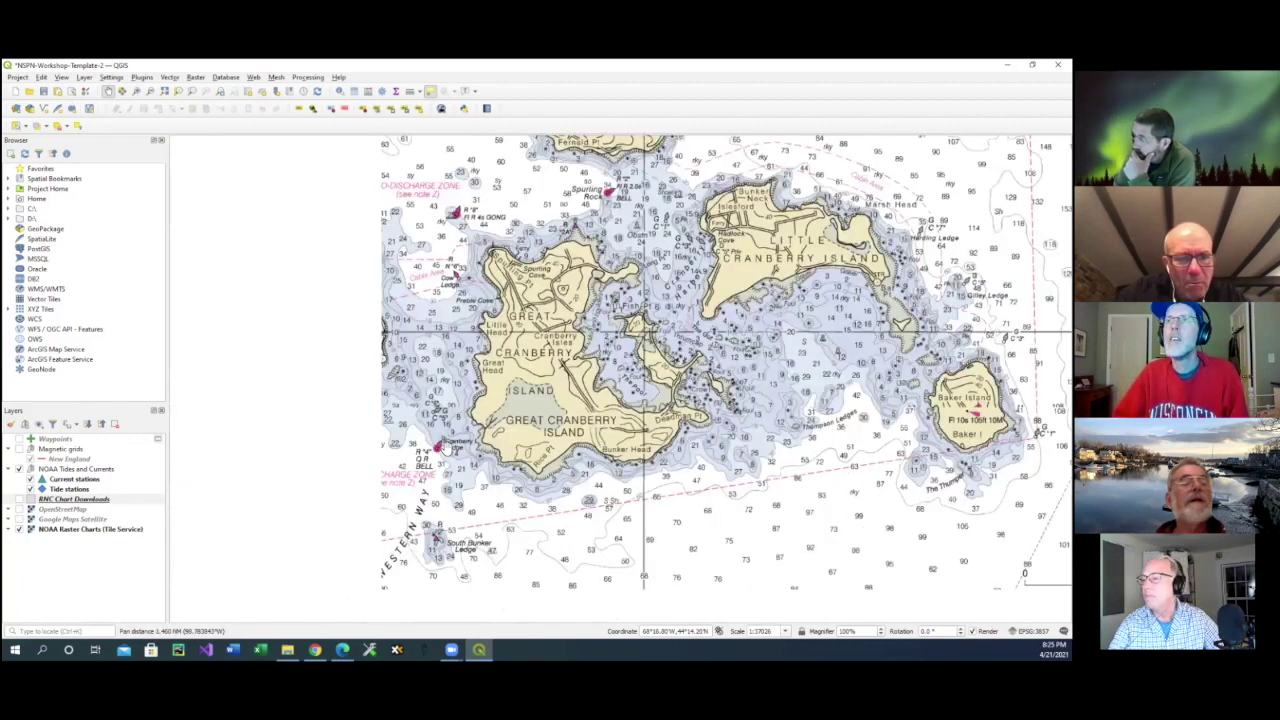
pyautogui.moveTo(511, 435); pyautogui.dragTo(531, 431)
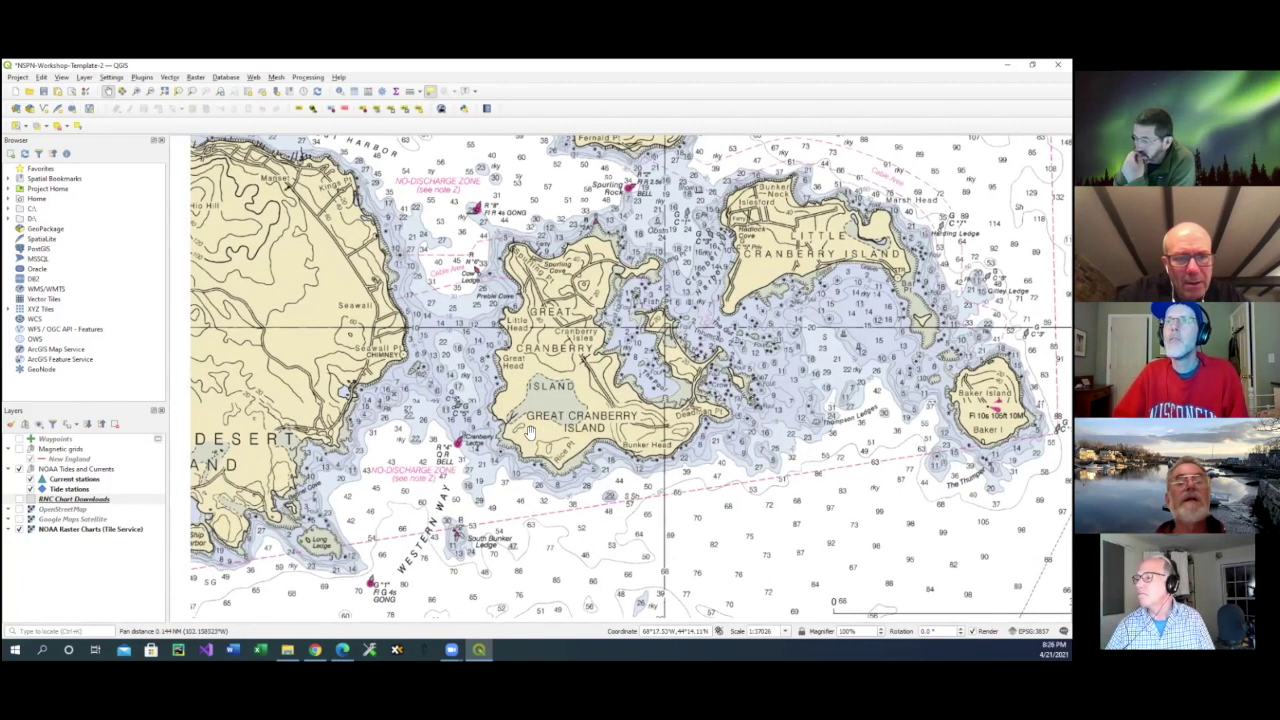
pyautogui.scroll(-1, 530, 432)
pyautogui.moveTo(356, 405); pyautogui.dragTo(611, 383)
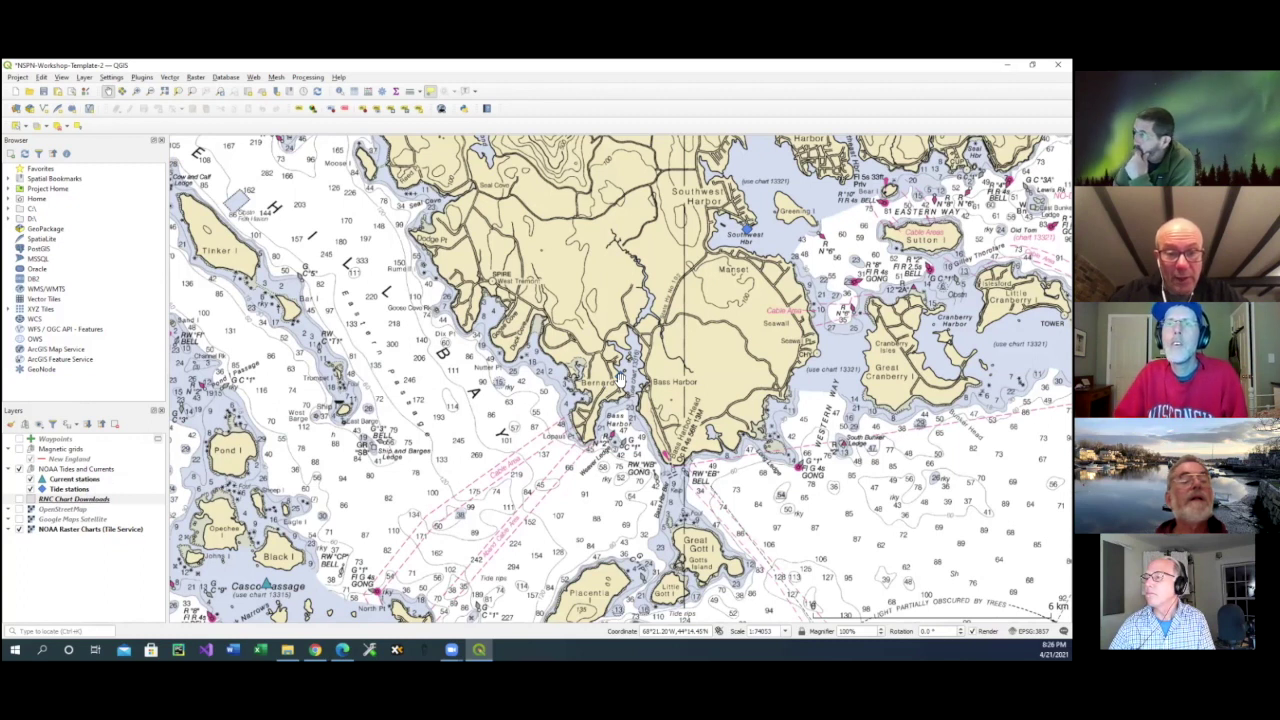
# Step: From the Tide stations layer, follow the Bass Harbor station's View station data link
pyautogui.click(57, 490)
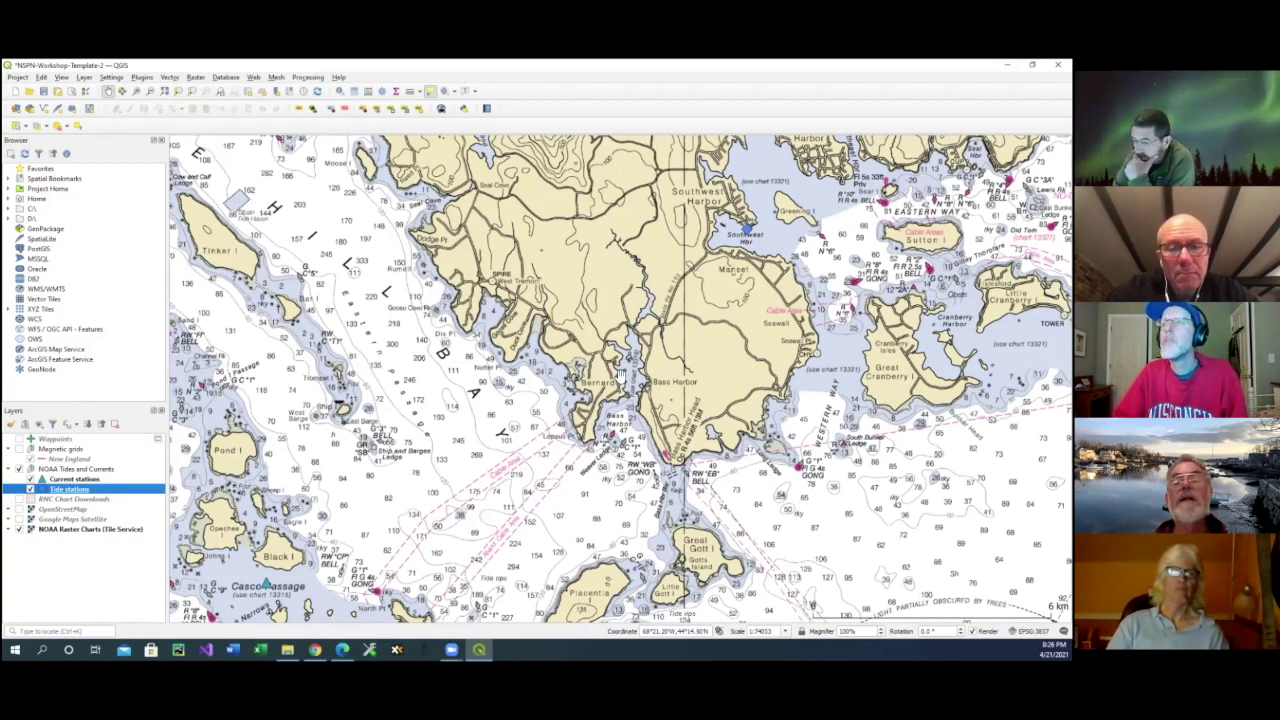
pyautogui.moveTo(620, 375)
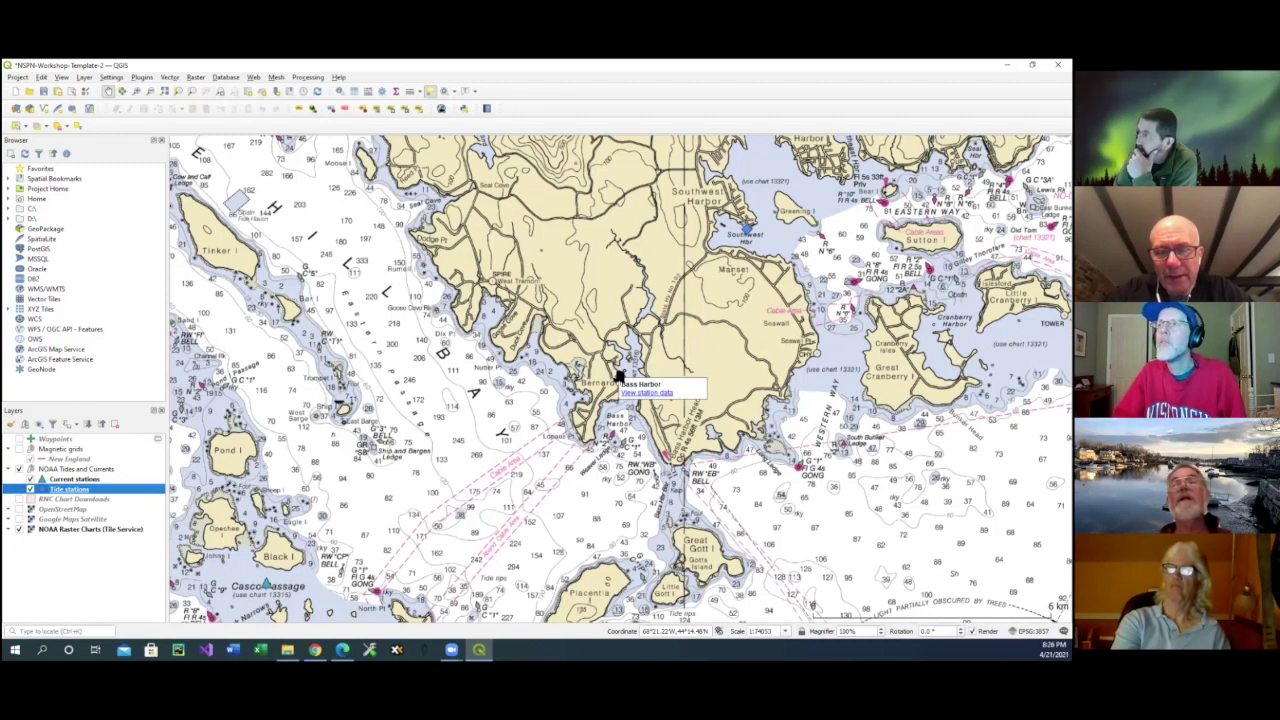
pyautogui.click(637, 394)
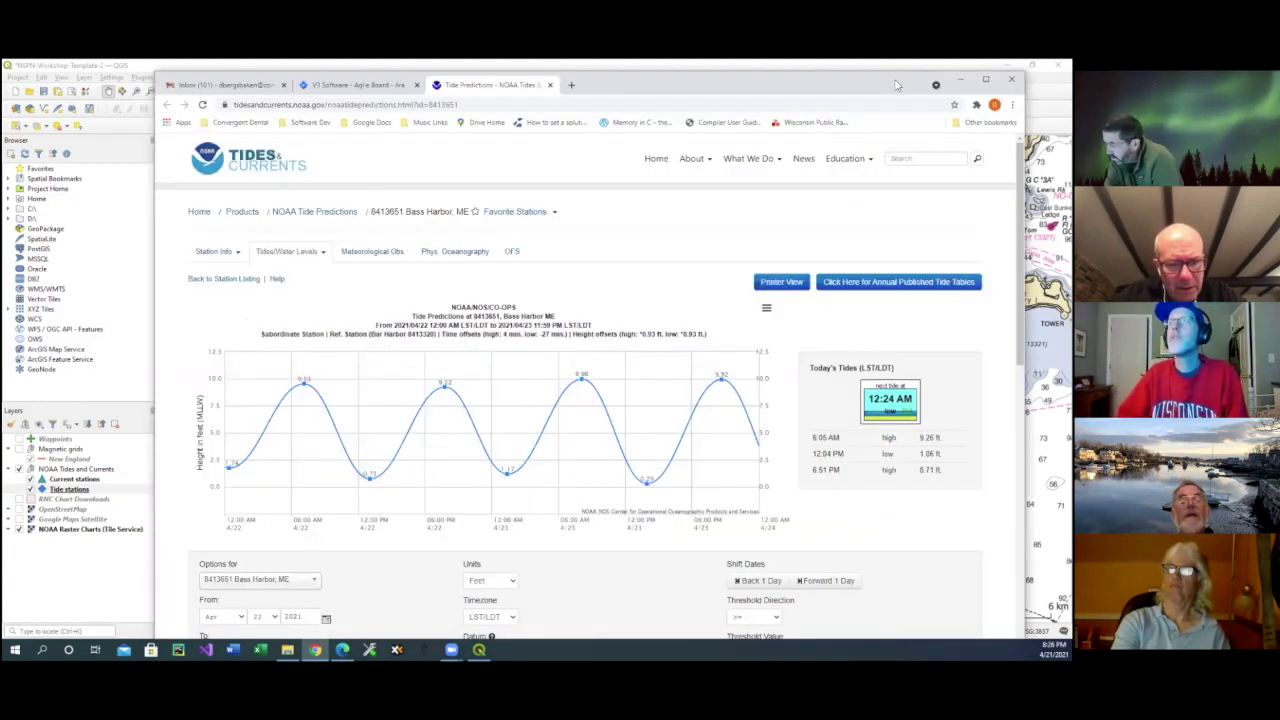
# Step: Maximize the Bass Harbor tide predictions page, then switch back to QGIS
pyautogui.doubleClick(895, 83)
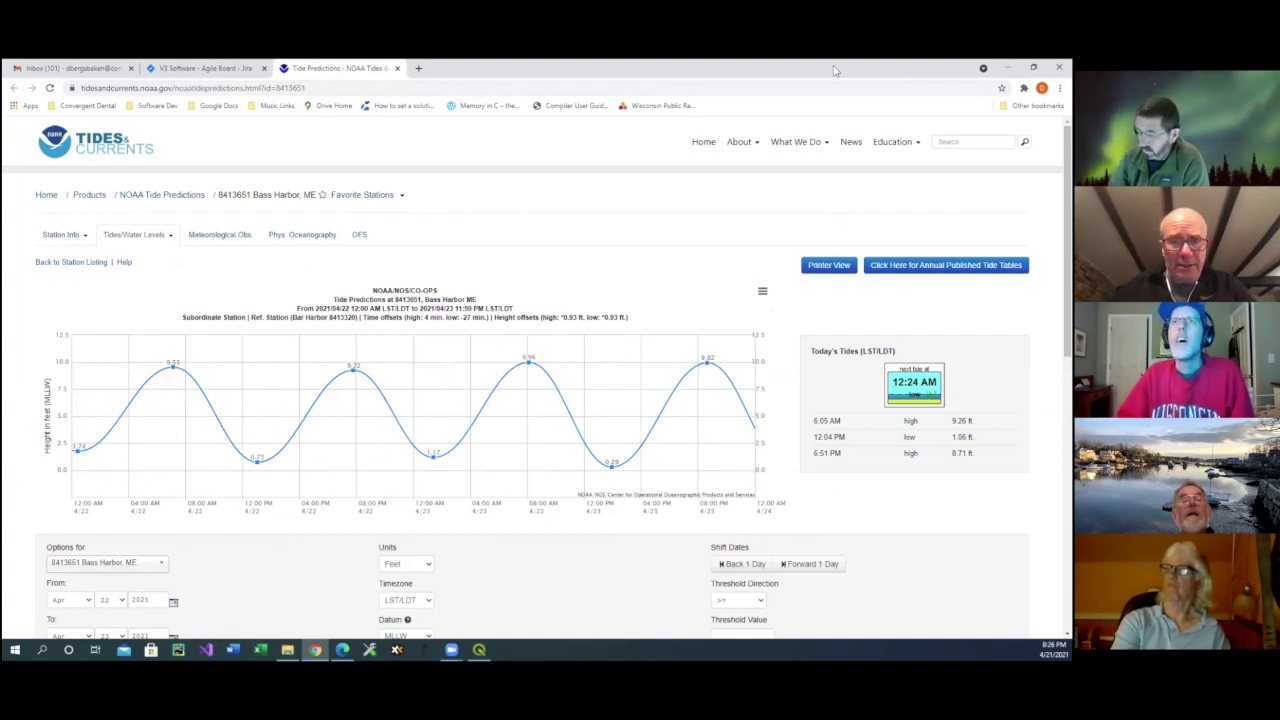
pyautogui.hotkey('alt', 'Tab')
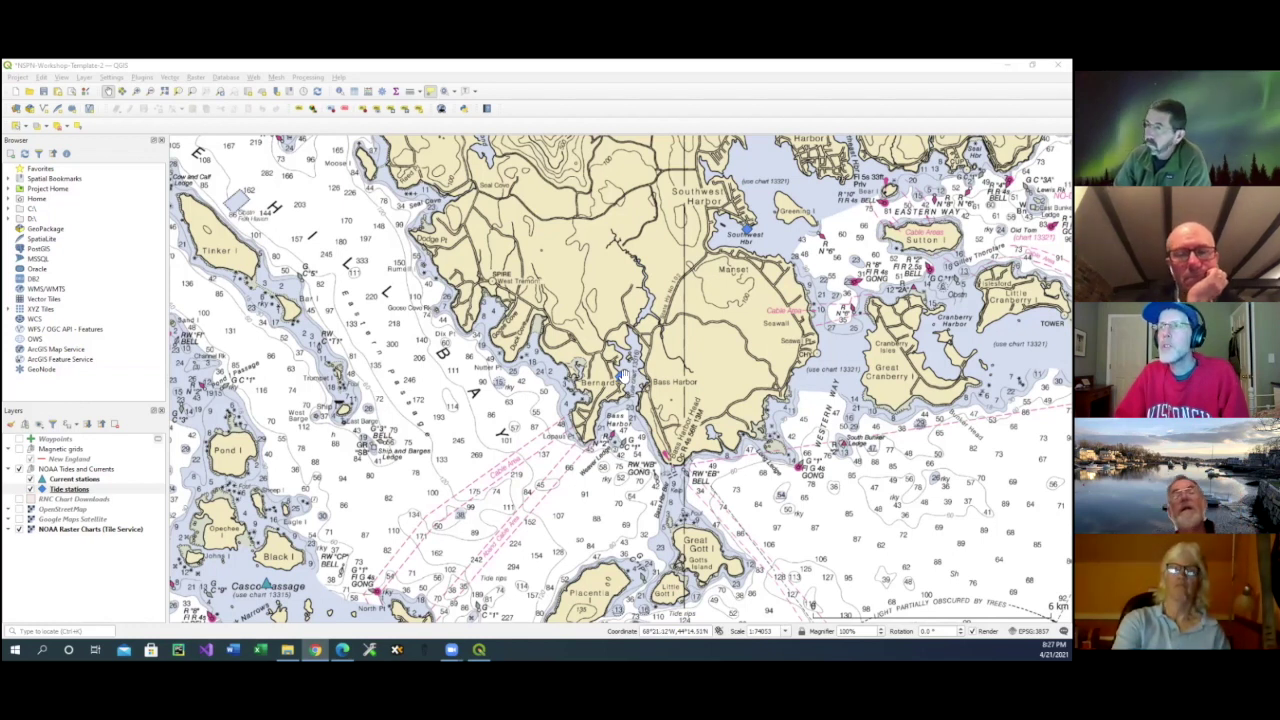
# Step: Switch among the Current stations, Tide stations and chart downloads layers, browsing the Layer and Settings menus
pyautogui.click(57, 481)
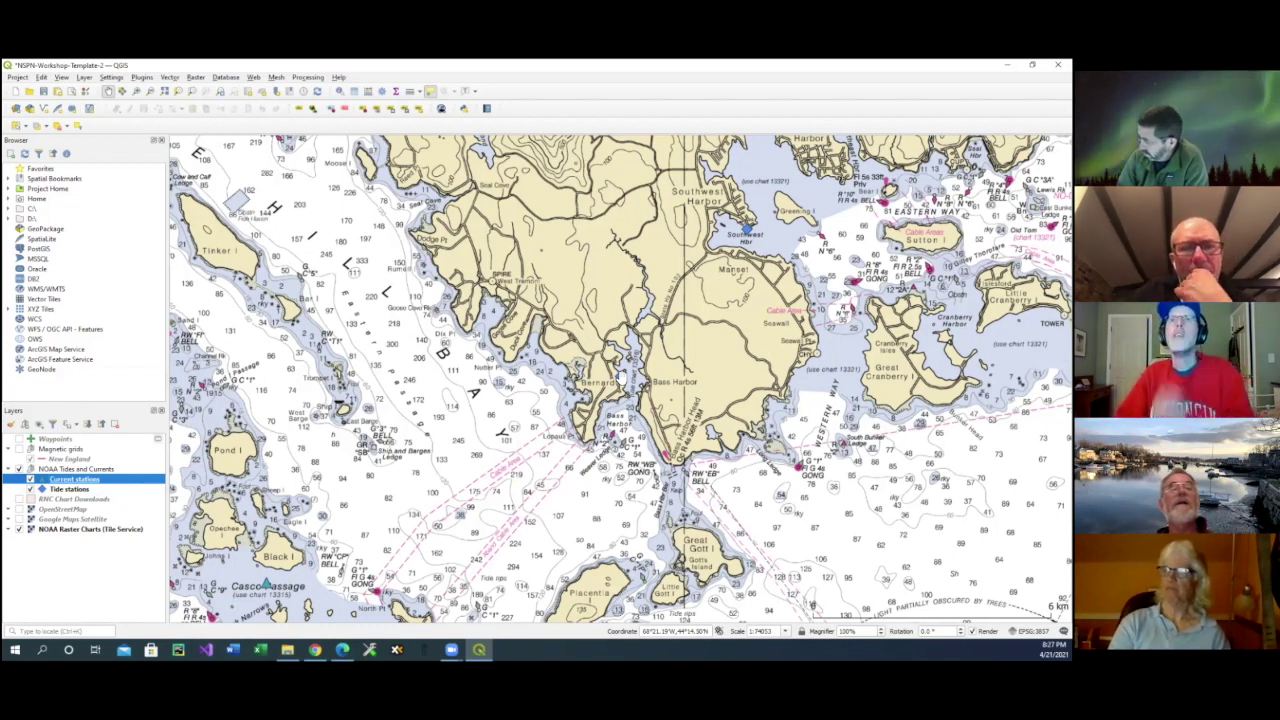
pyautogui.click(85, 78)
pyautogui.click(86, 78)
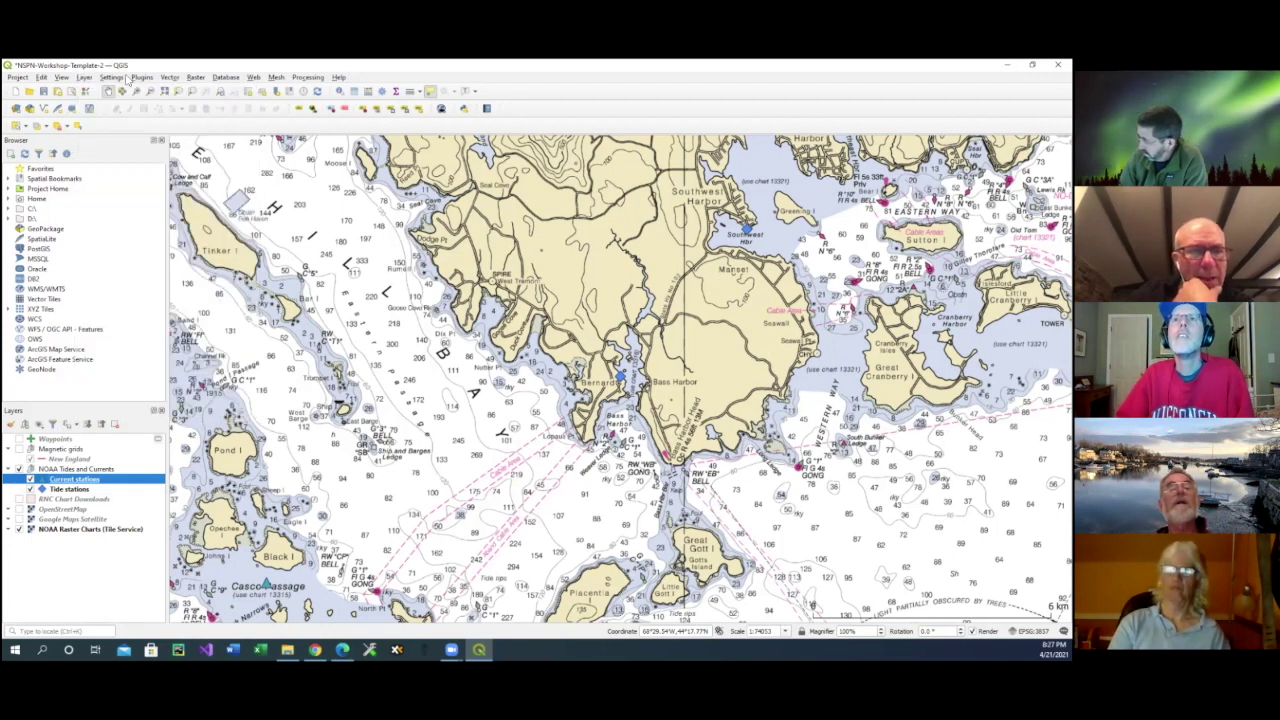
pyautogui.click(112, 78)
pyautogui.moveTo(165, 78)
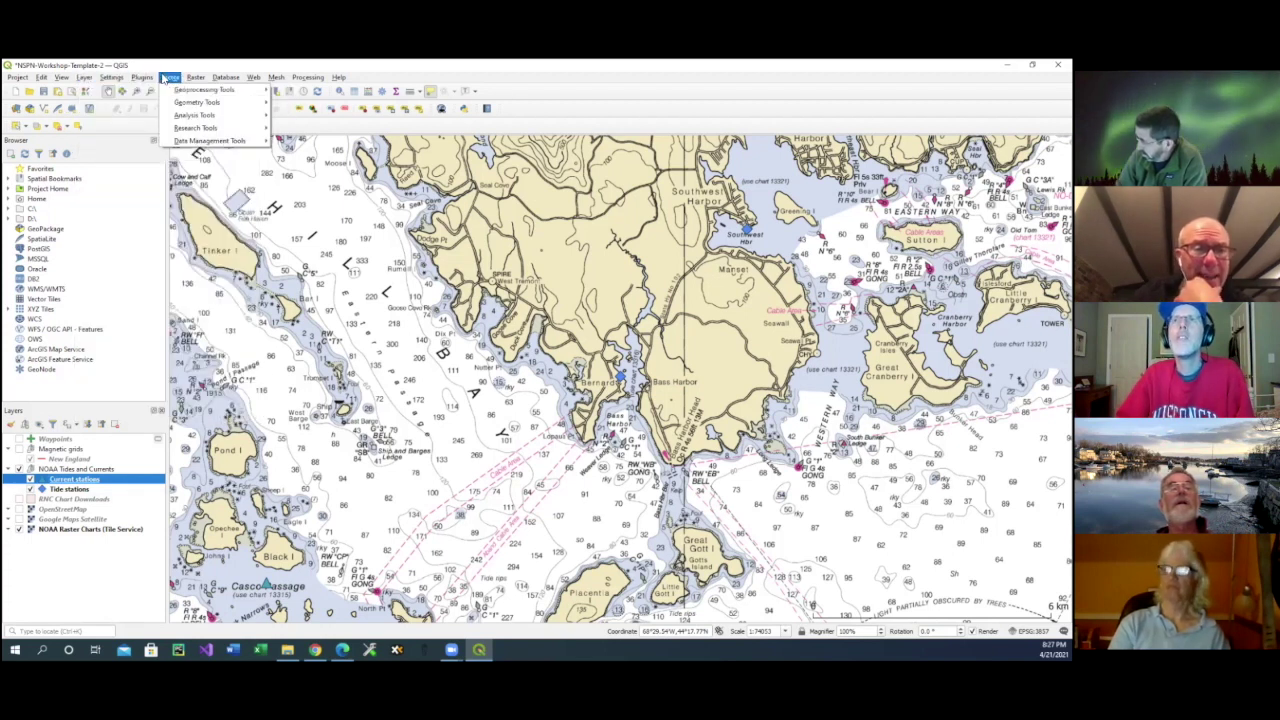
pyautogui.moveTo(230, 78)
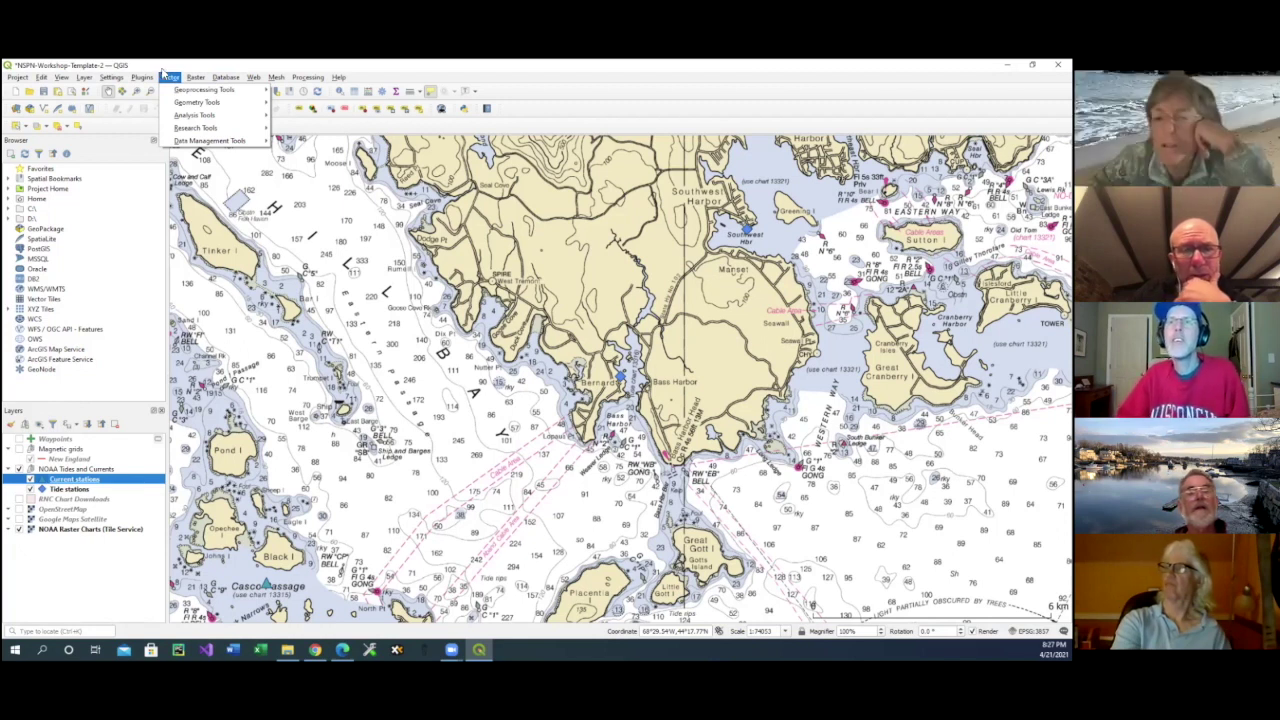
pyautogui.moveTo(122, 80)
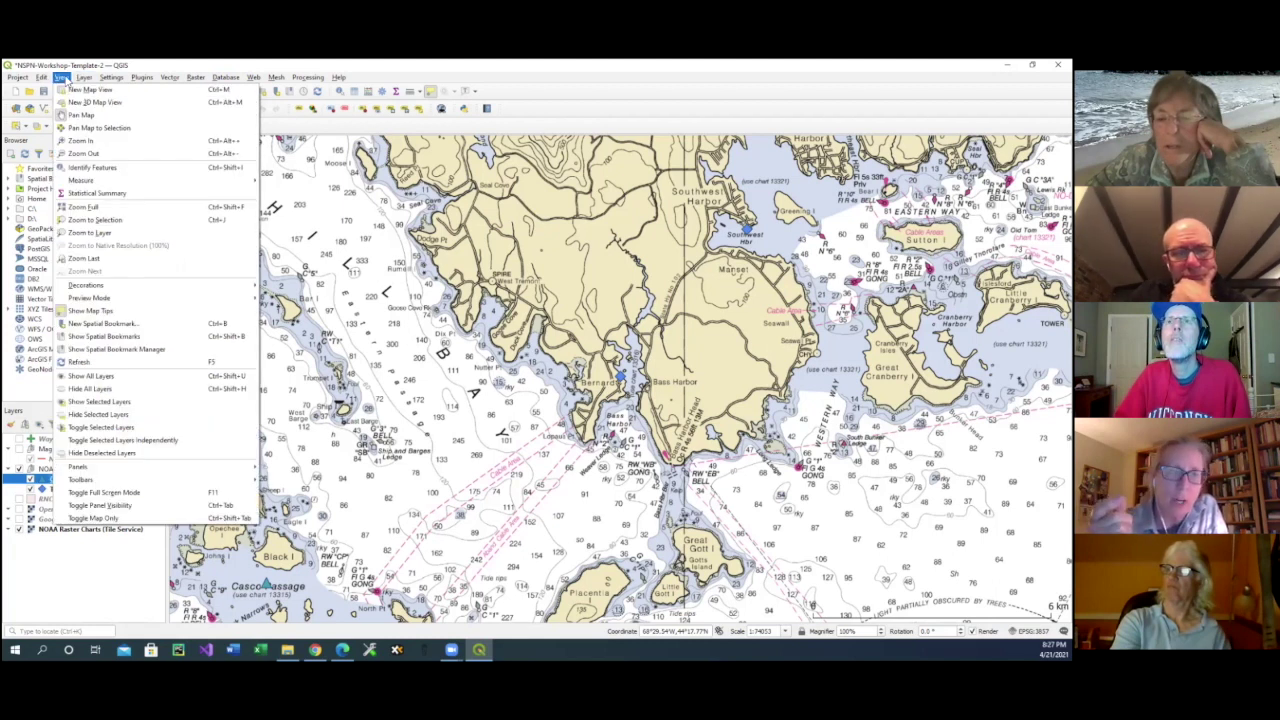
pyautogui.click(178, 60)
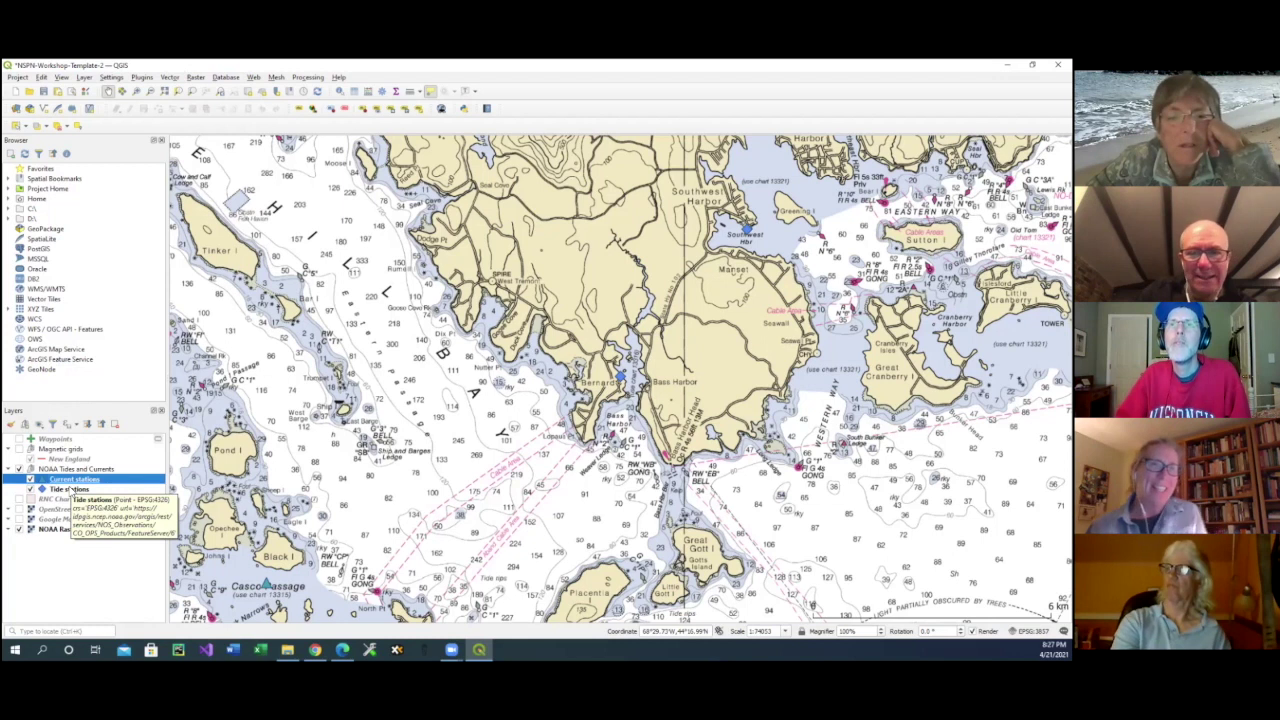
pyautogui.click(70, 486)
pyautogui.click(72, 499)
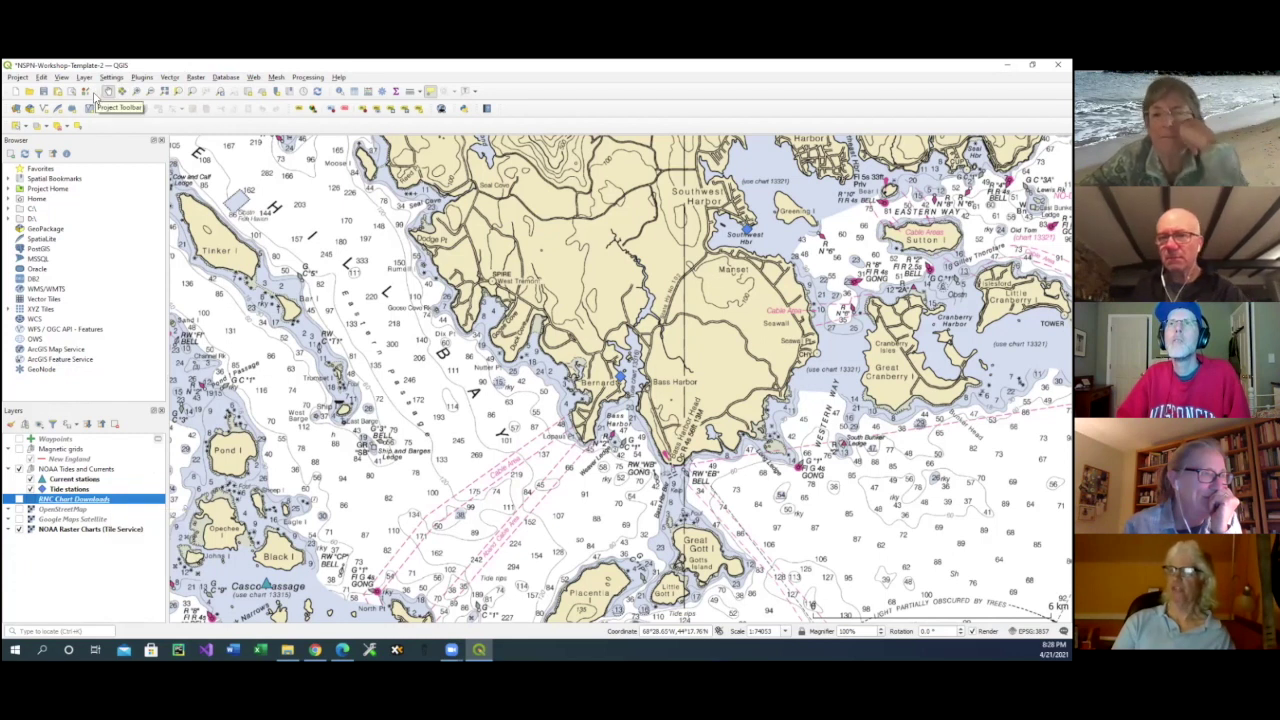
# Step: Zoom onto the Cranberry Isles and open the '11x17 600dpi Landscape 1:50000' layout
pyautogui.moveTo(645, 368); pyautogui.dragTo(548, 378)
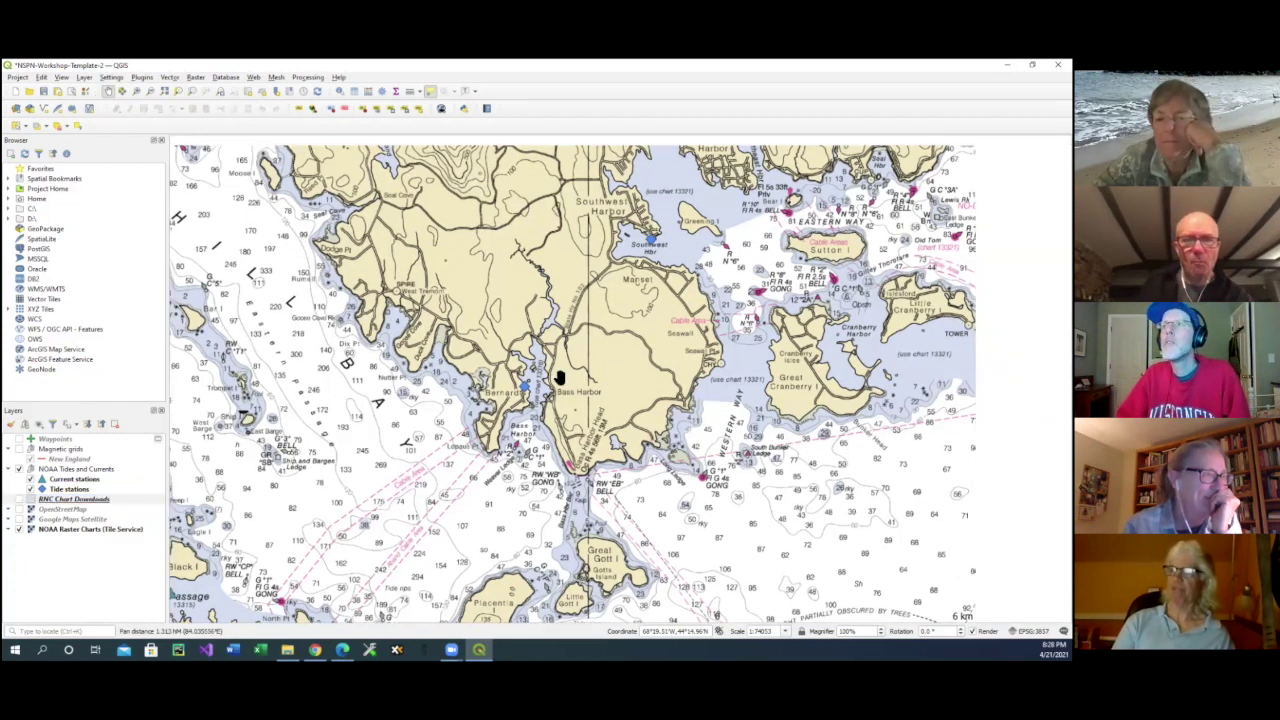
pyautogui.scroll(2, 548, 376)
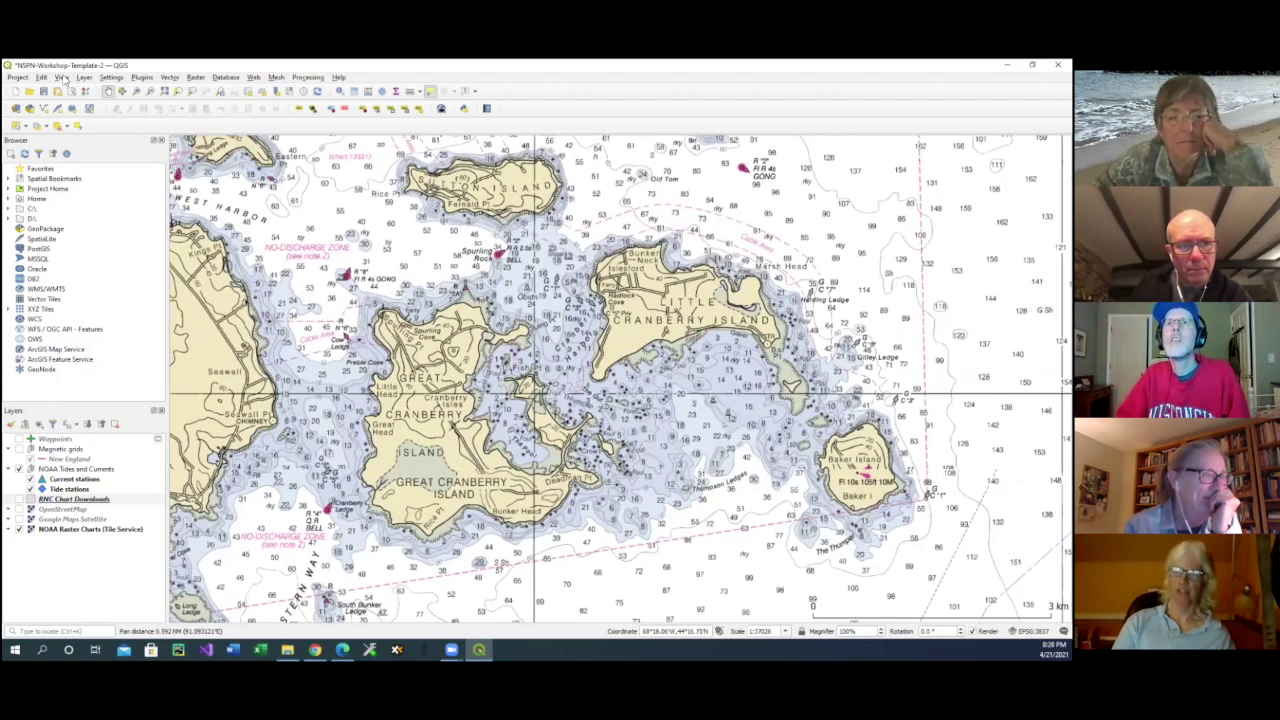
pyautogui.click(62, 77)
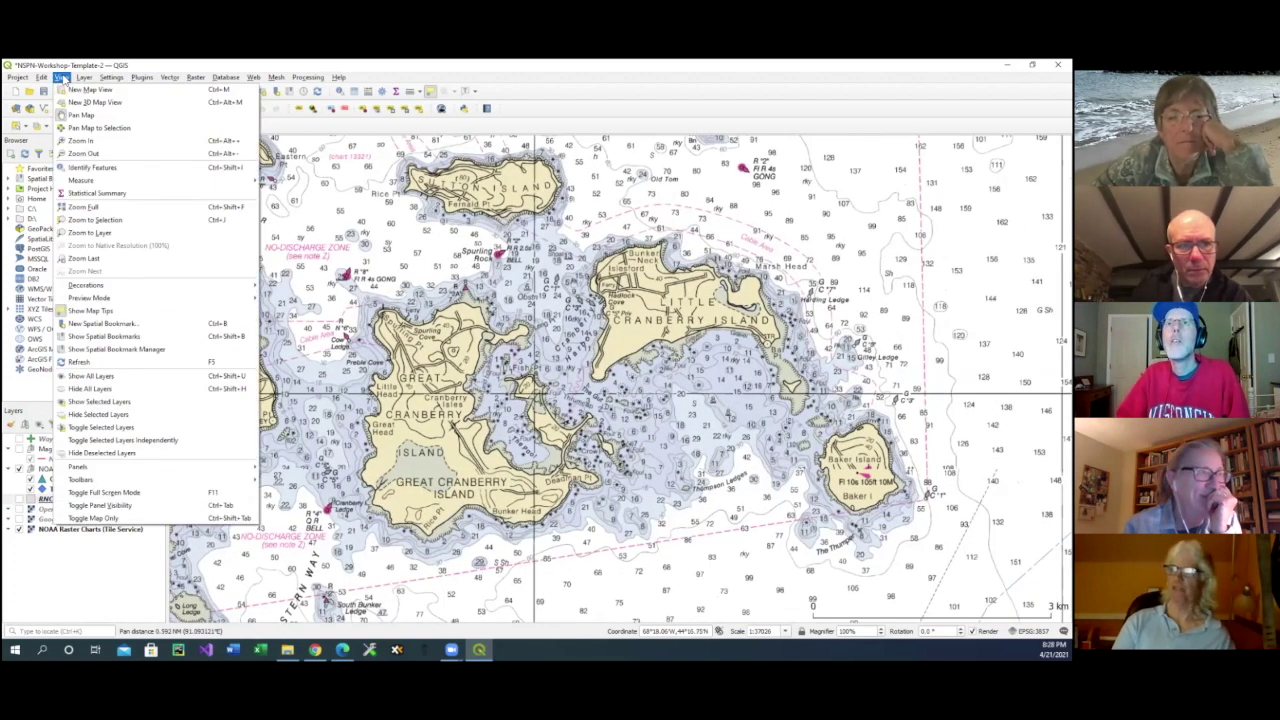
pyautogui.moveTo(8, 78)
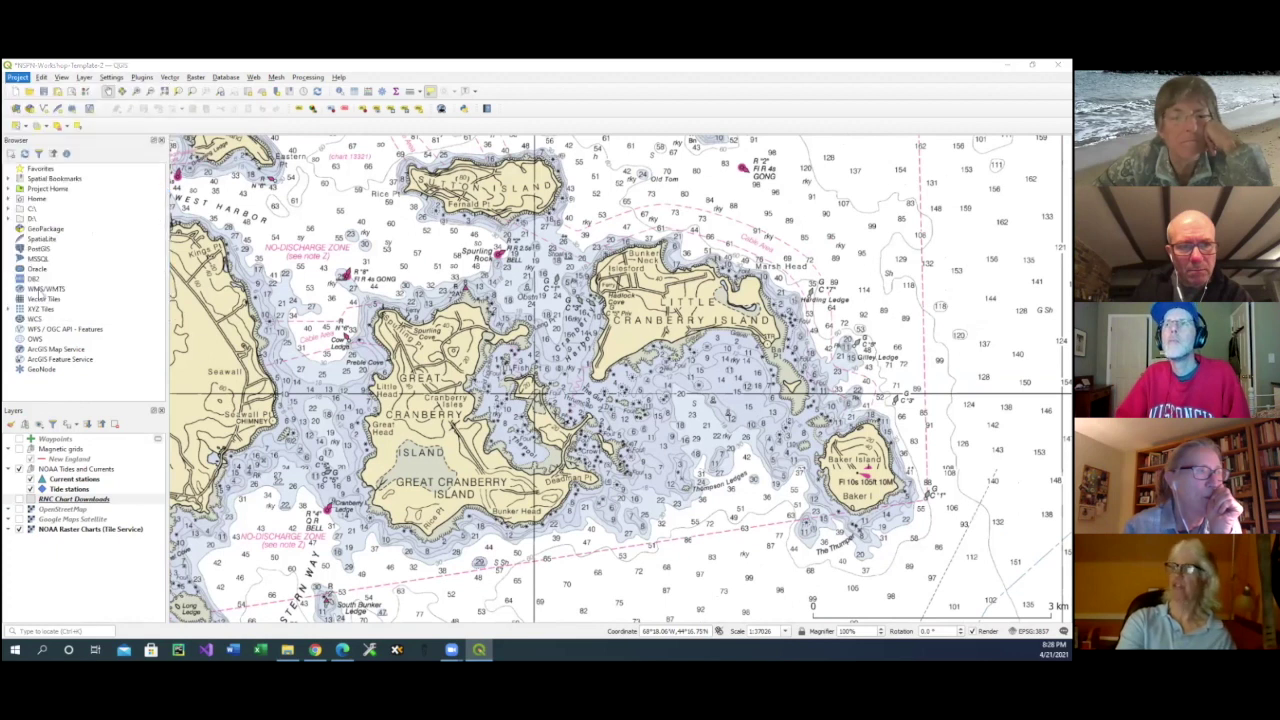
pyautogui.click(40, 288)
pyautogui.doubleClick(493, 289)
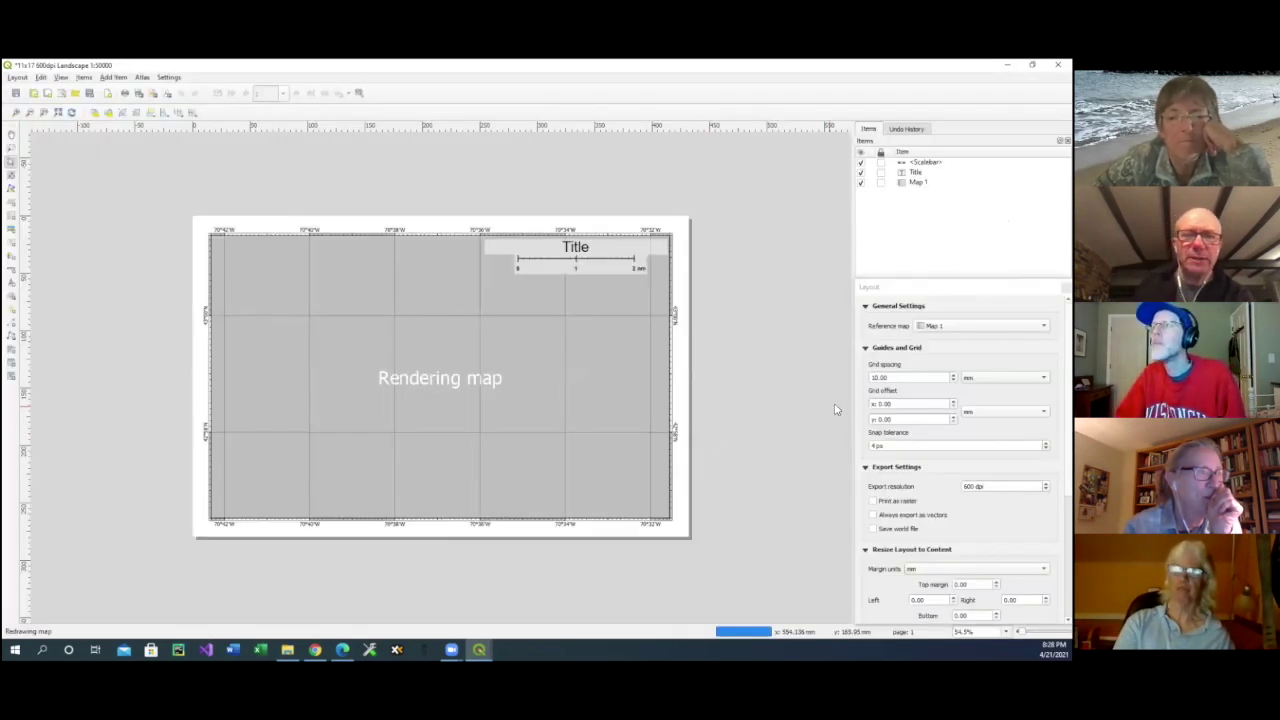
# Step: Lock Map 1 in place on the layout
pyautogui.click(880, 183)
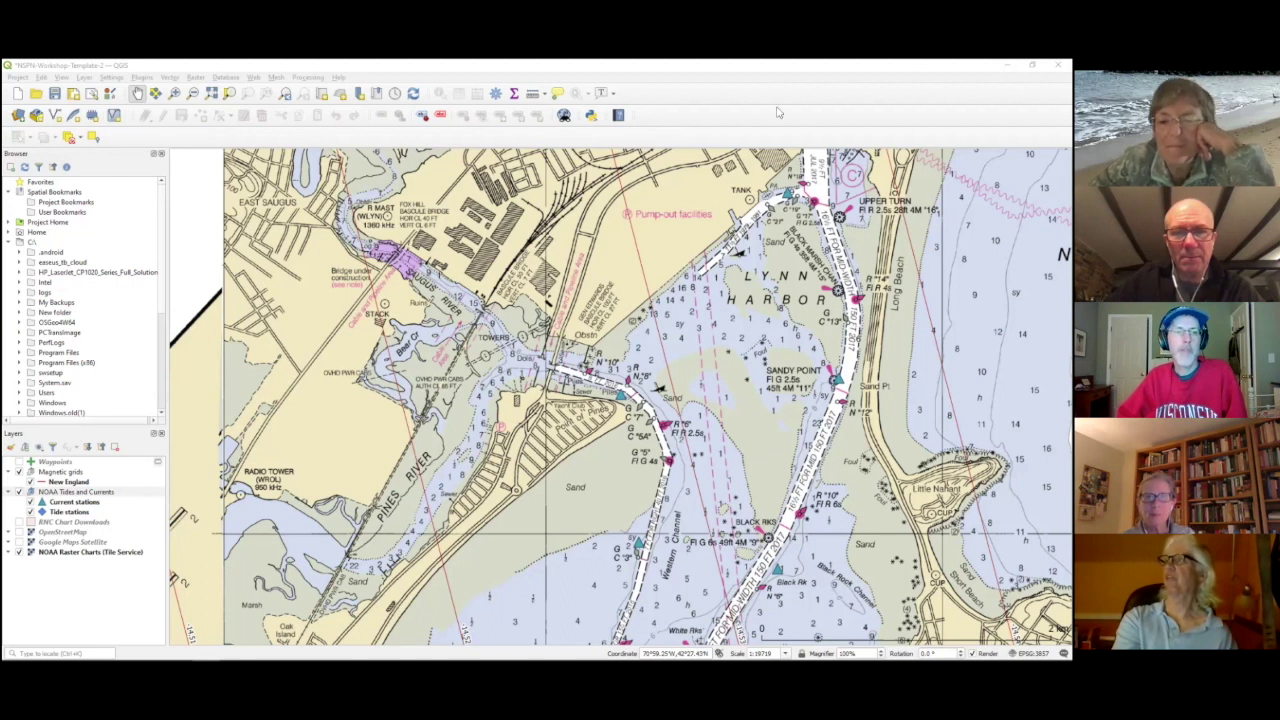
# Step: Restore the QGIS window, switch on Map Tips, and drag the window larger
pyautogui.click(1032, 64)
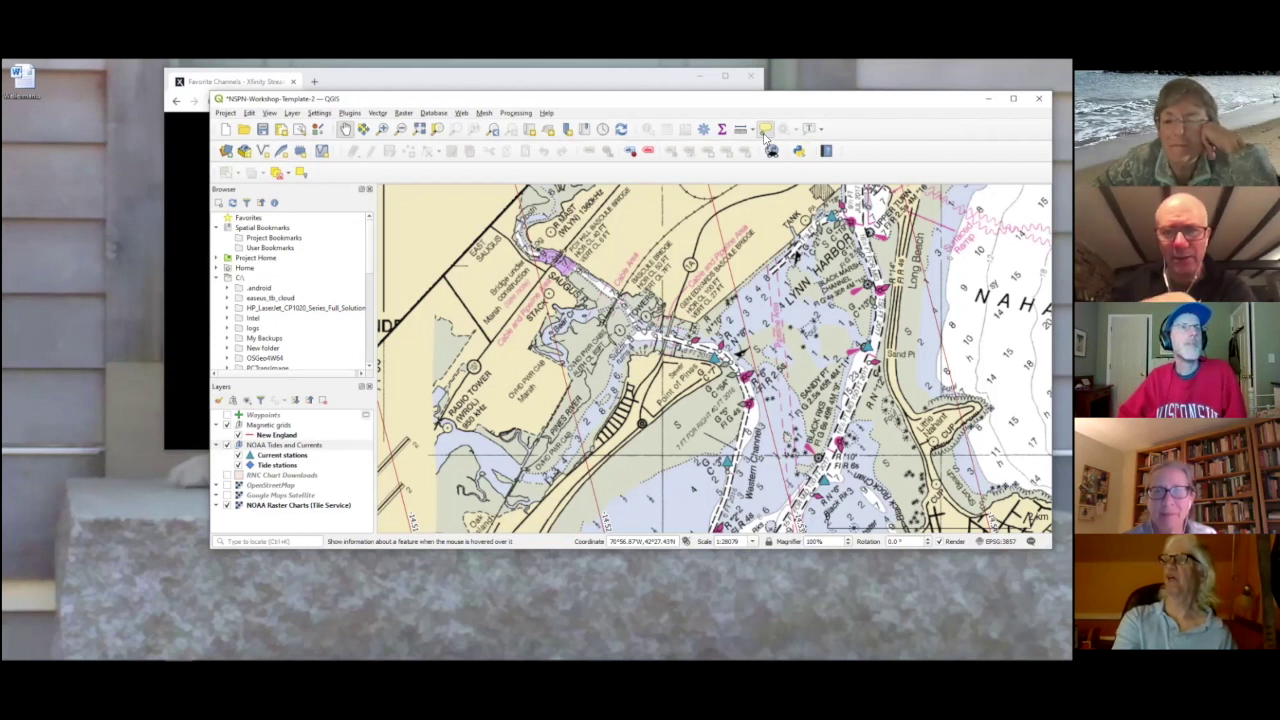
pyautogui.click(765, 131)
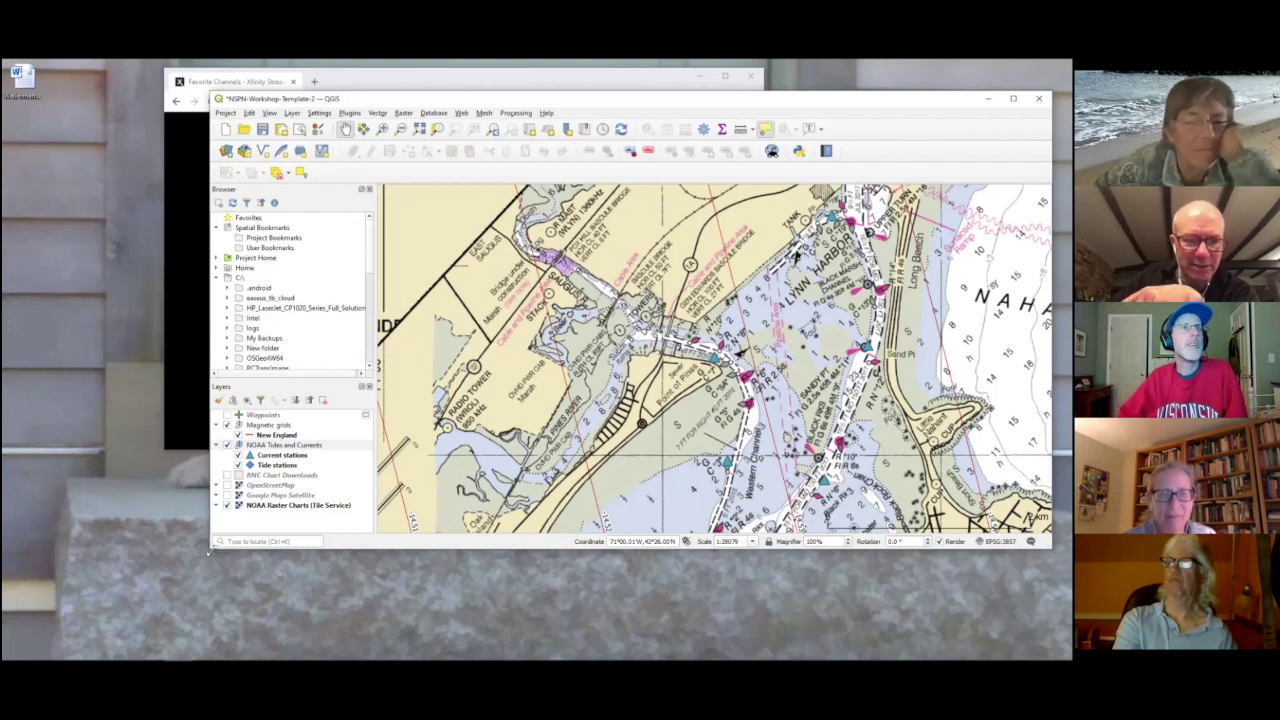
pyautogui.moveTo(209, 551); pyautogui.dragTo(48, 636)
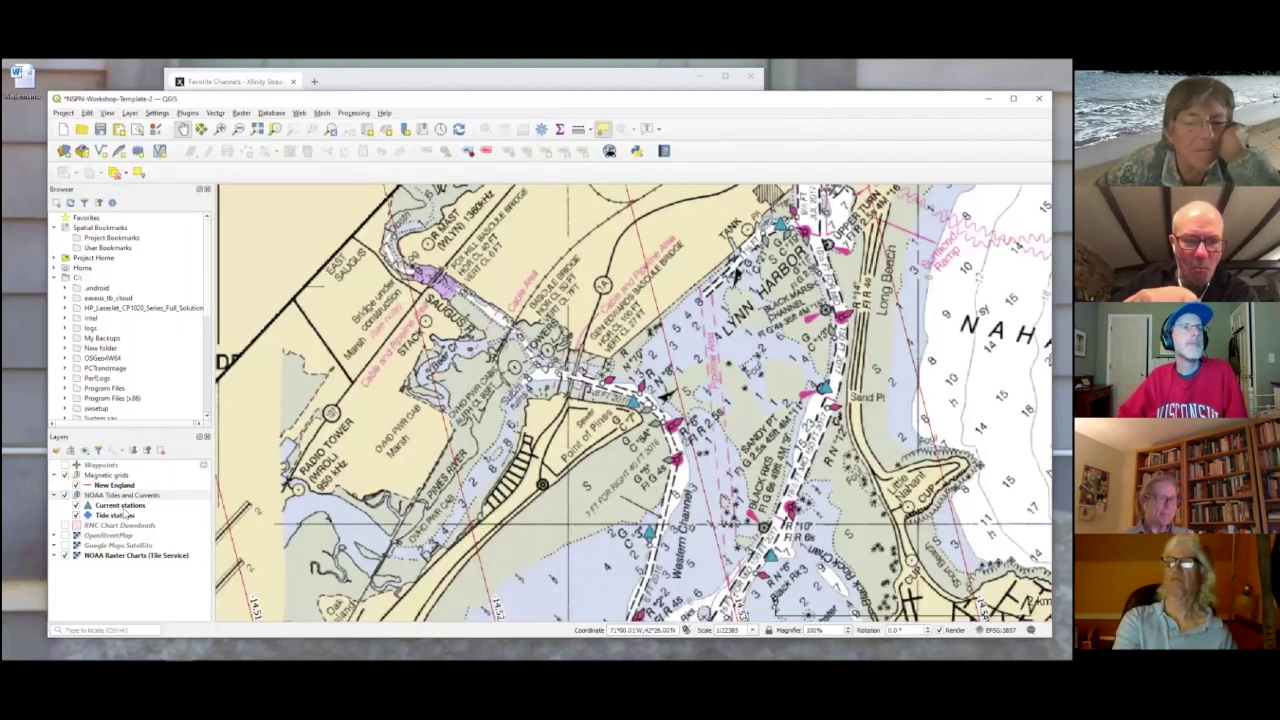
# Step: Make Current stations the active layer, view the Point of Pines map tip, then shift the window up-left
pyautogui.click(126, 497)
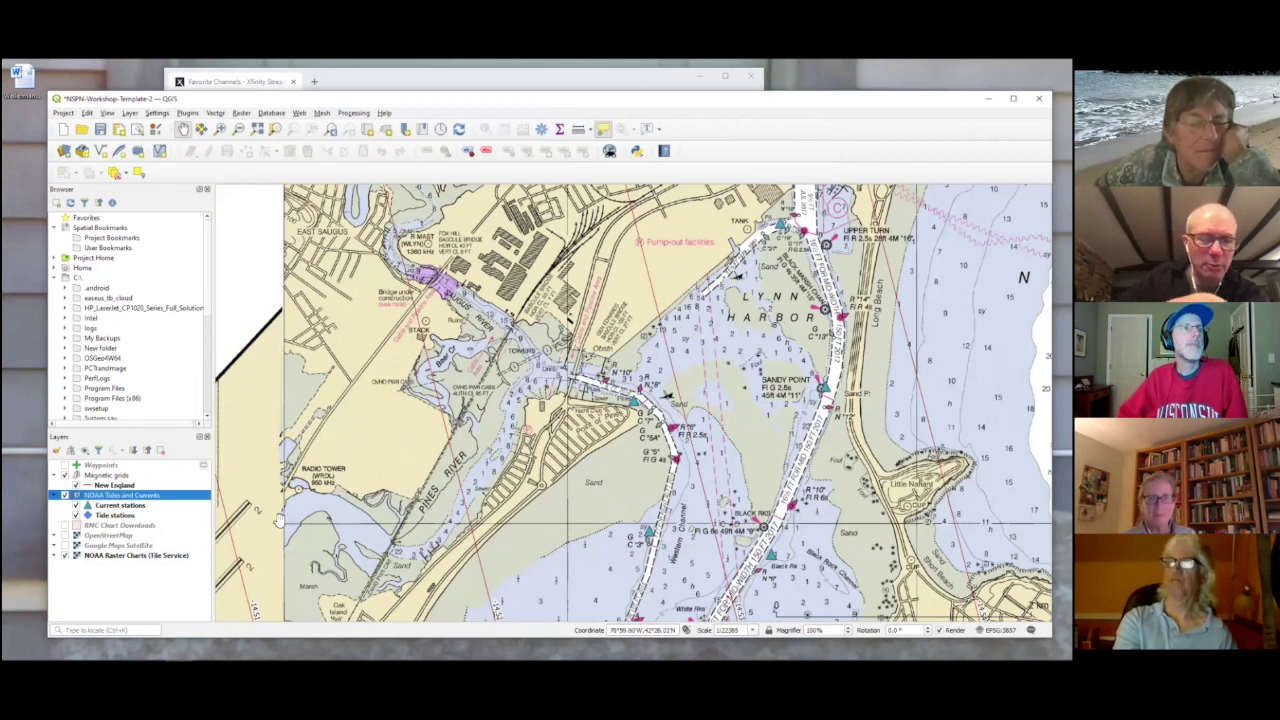
pyautogui.click(138, 507)
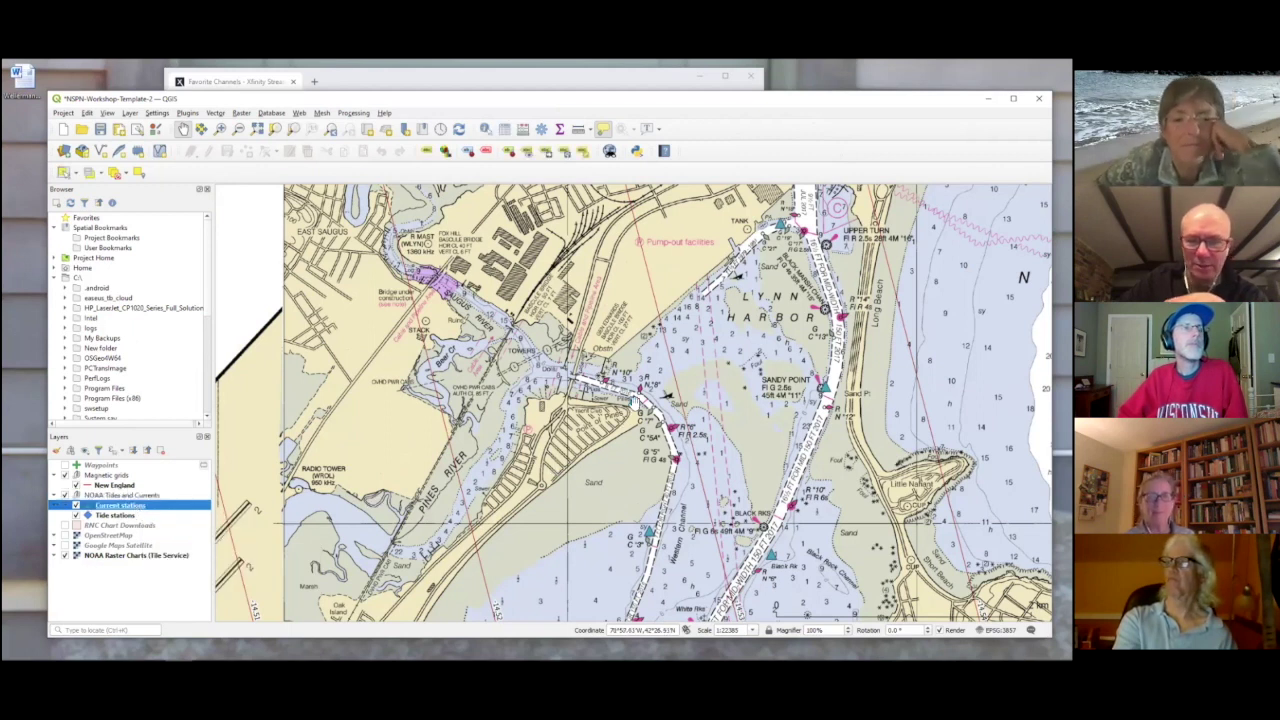
pyautogui.moveTo(634, 400)
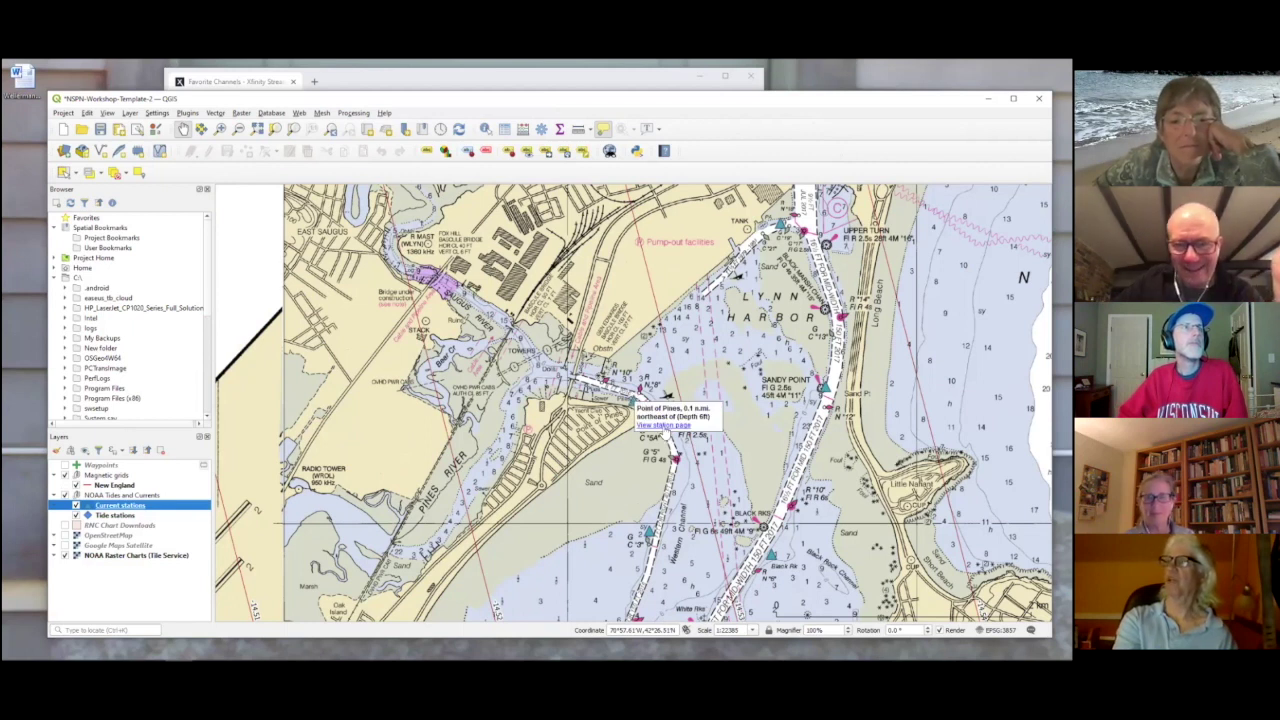
pyautogui.click(665, 430)
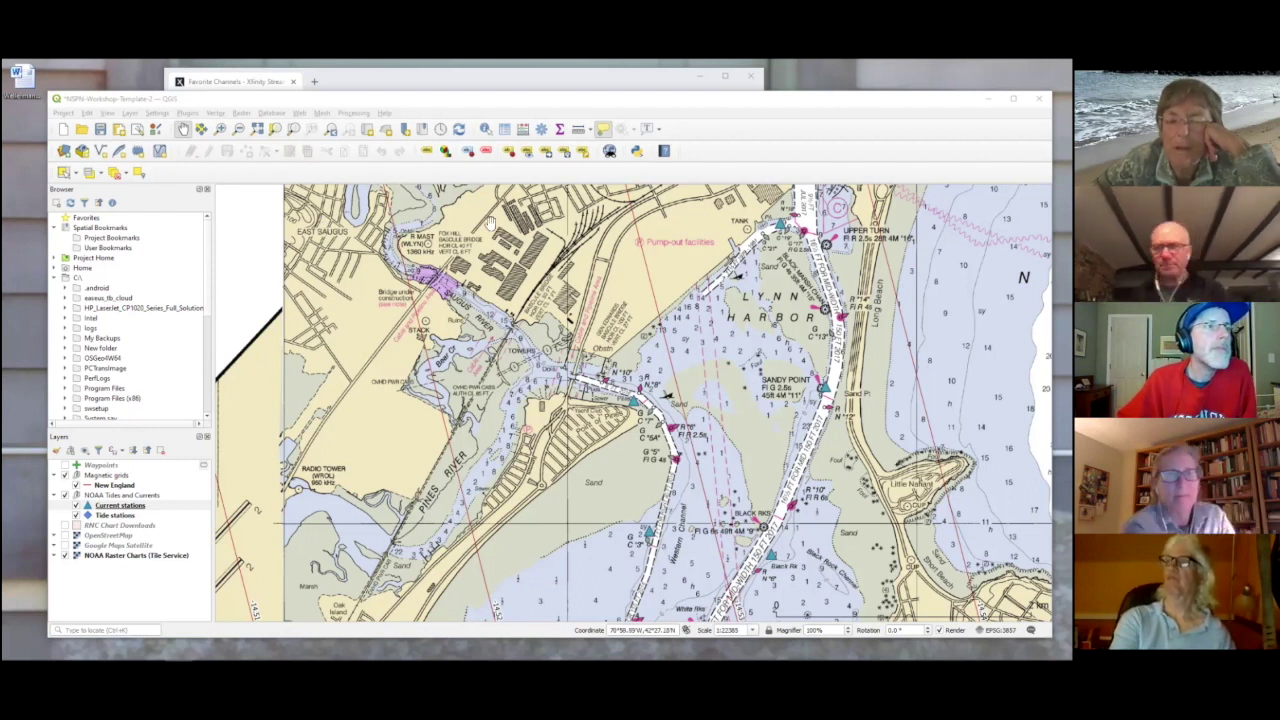
pyautogui.click(603, 130)
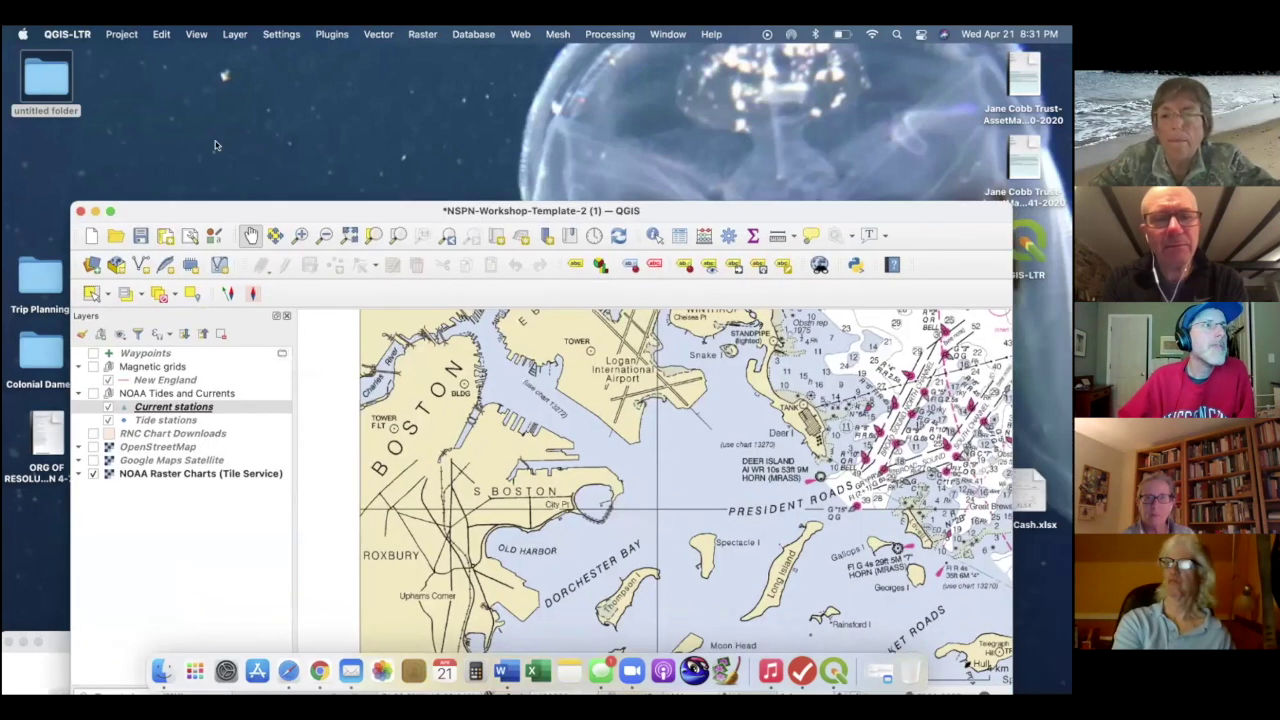
pyautogui.moveTo(300, 211); pyautogui.dragTo(210, 134)
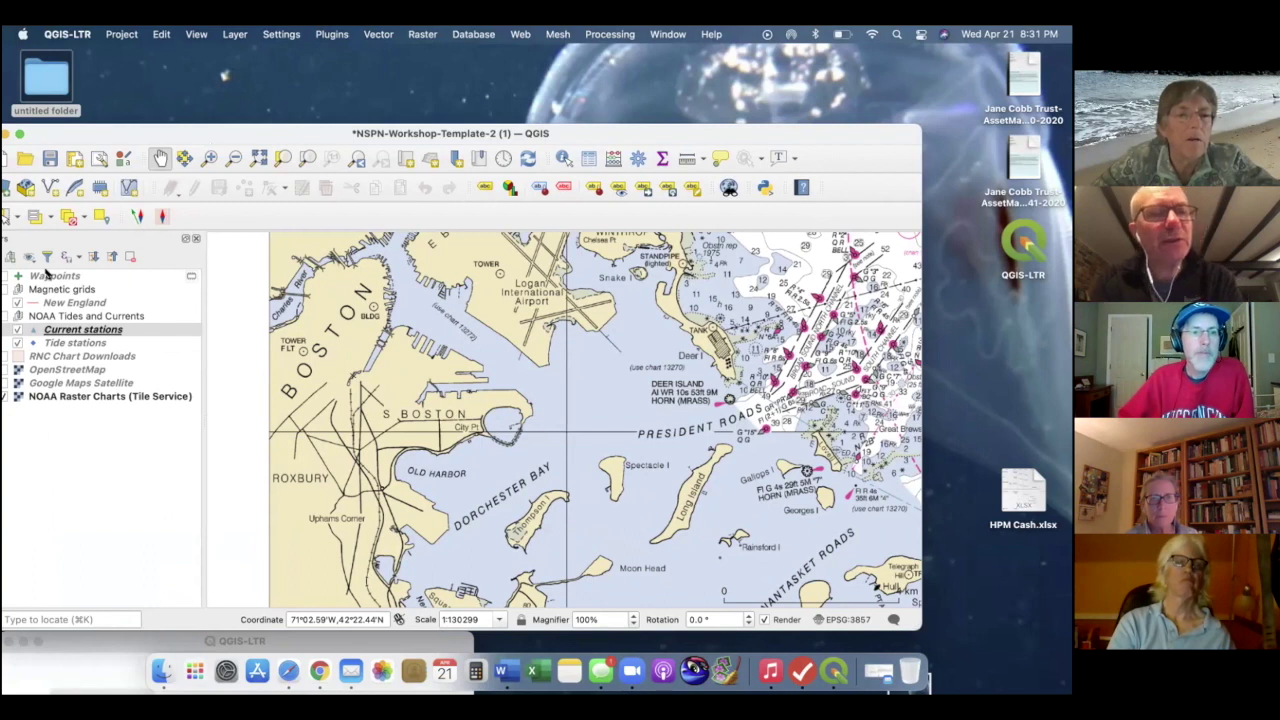
# Step: Launch Create Compass Route Layer from the toolbar, after trying the Magnetic North Lines icon
pyautogui.click(163, 216)
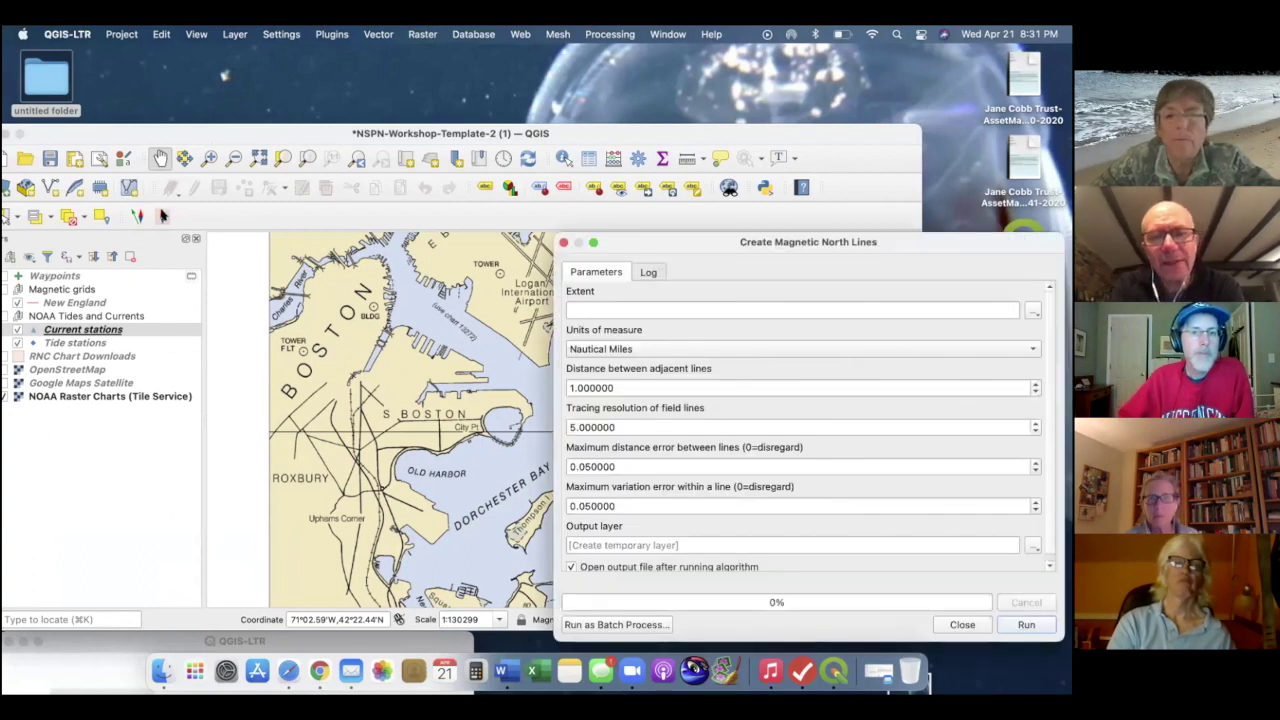
pyautogui.click(137, 216)
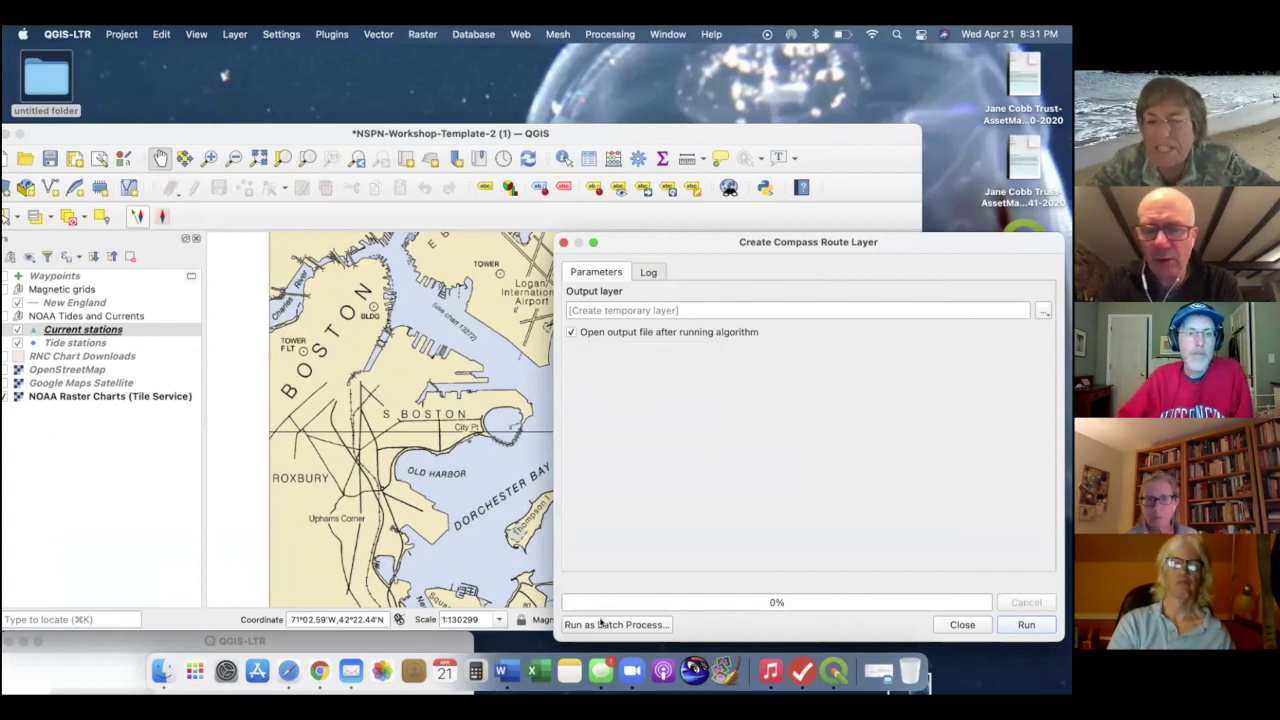
# Step: Run the compass route tool to make a temporary Routes layer, then drag it under Waypoints
pyautogui.click(1002, 625)
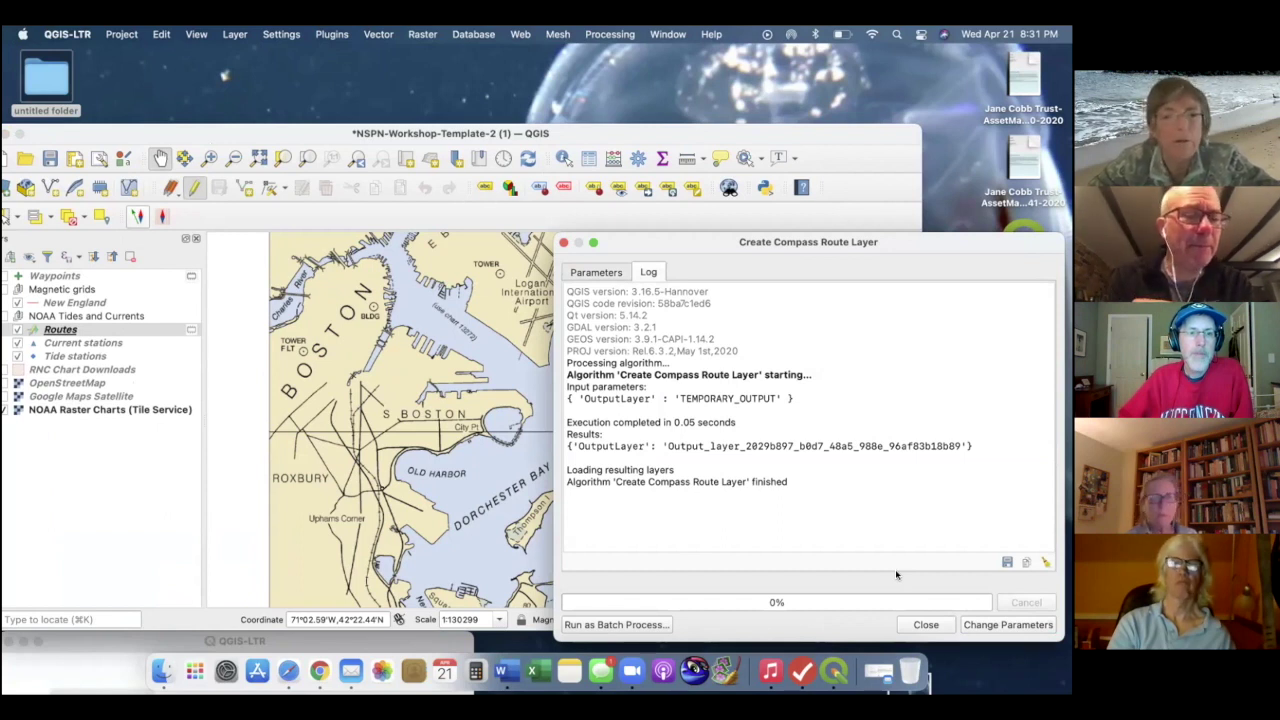
pyautogui.click(926, 624)
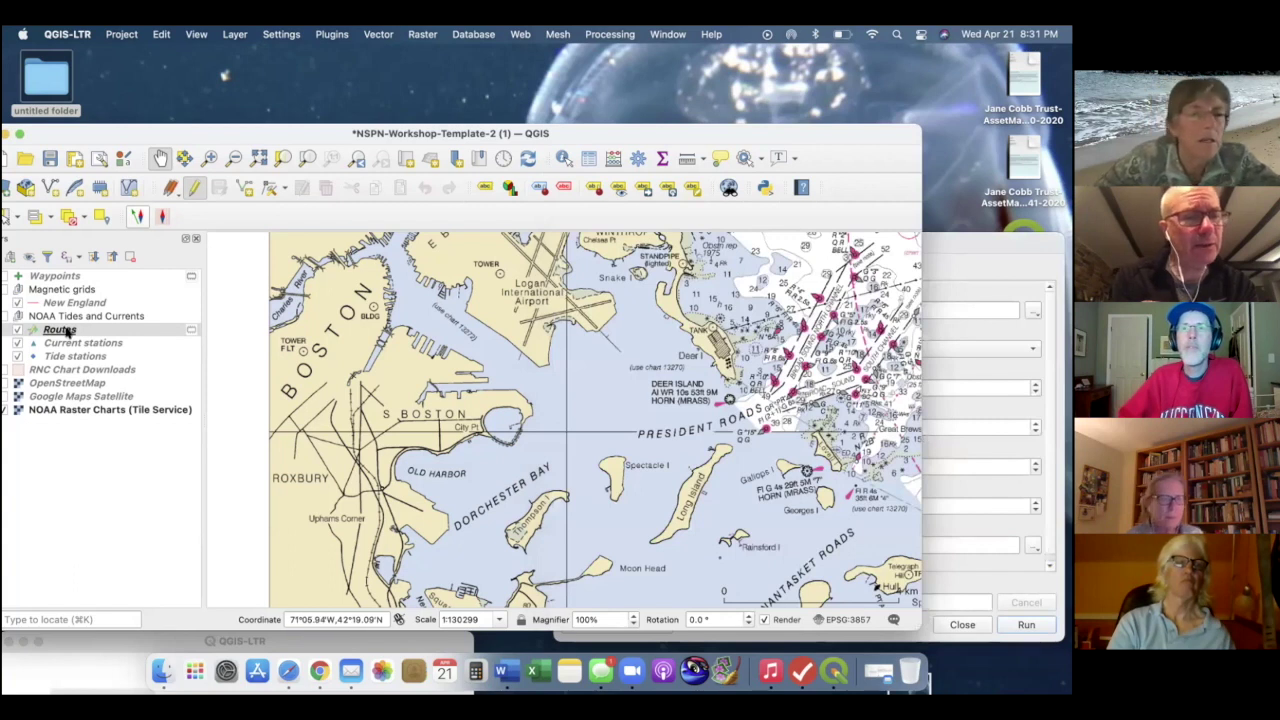
pyautogui.moveTo(57, 330); pyautogui.dragTo(55, 287)
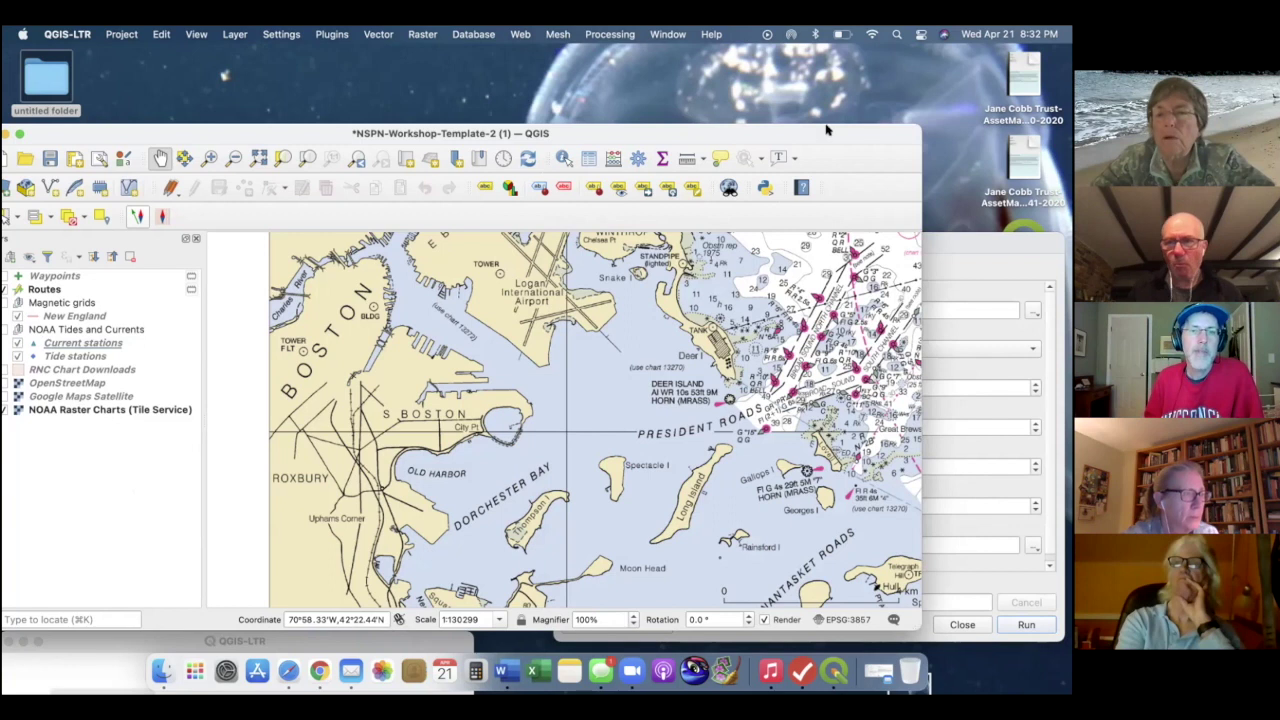
pyautogui.moveTo(814, 136); pyautogui.dragTo(482, 56)
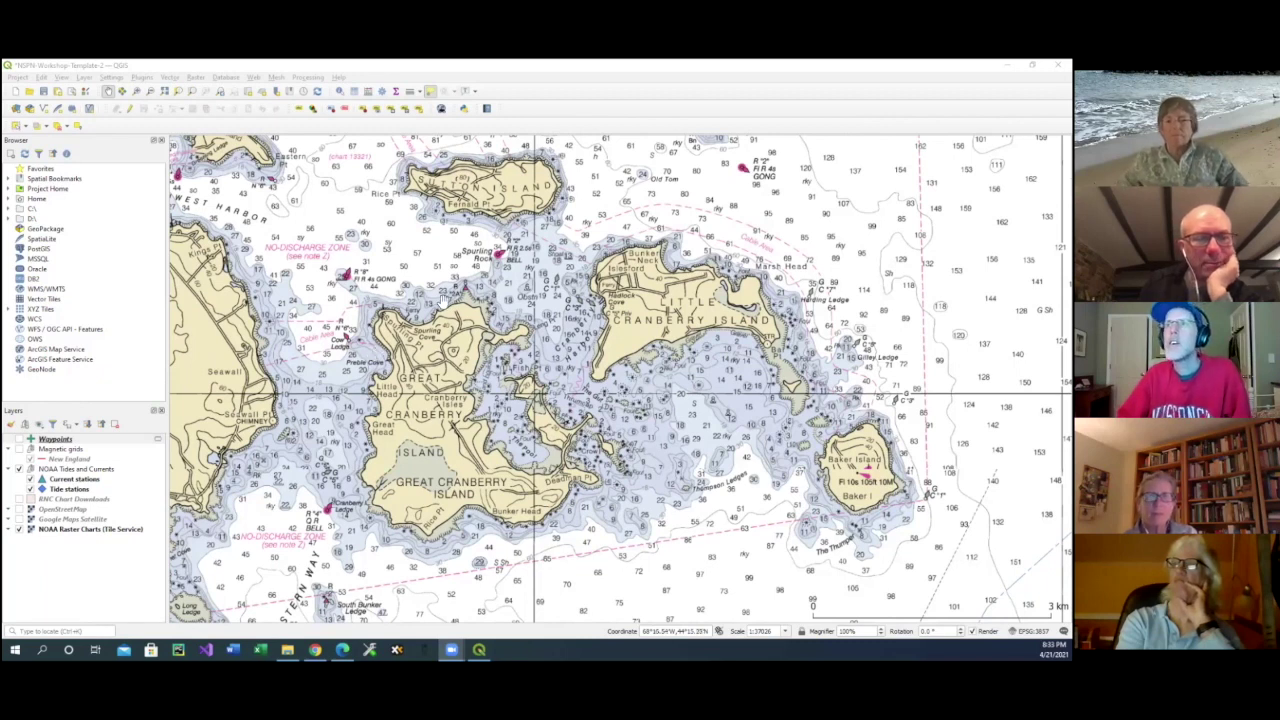
# Step: Open the '11x17 600dpi Landscape 1:50000' layout from Project > Layout Manager
pyautogui.click(18, 78)
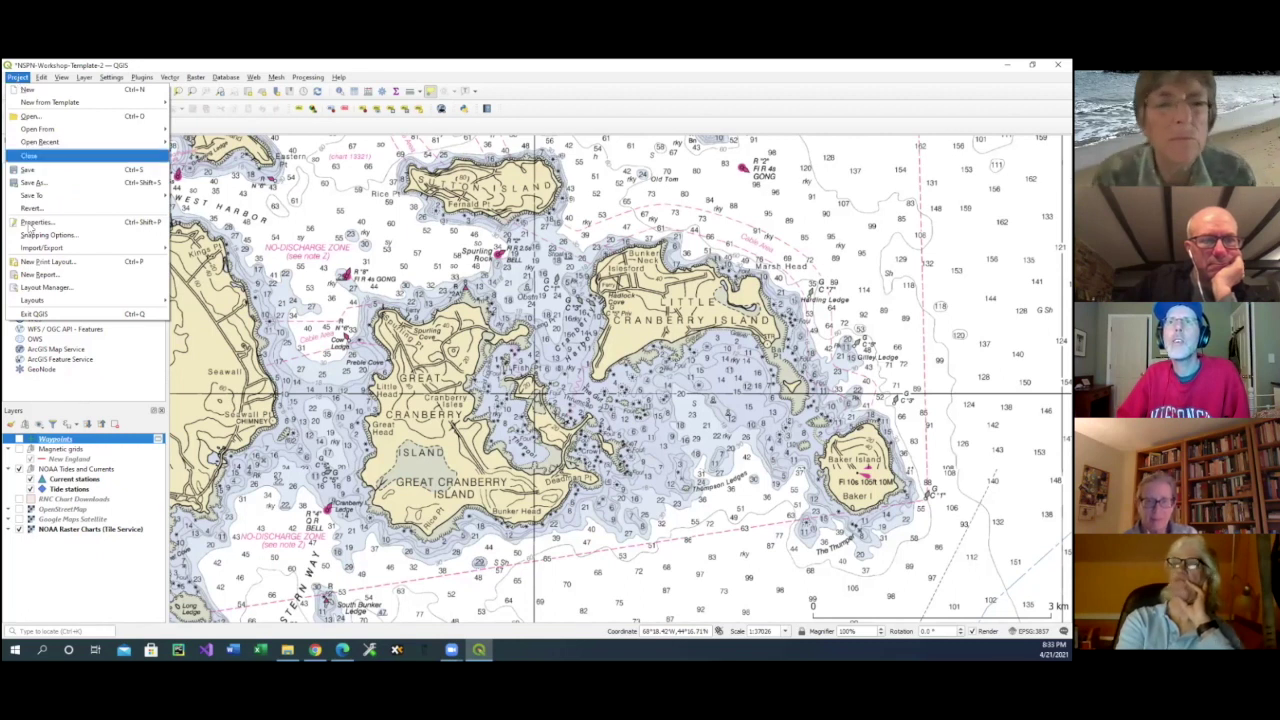
pyautogui.click(45, 288)
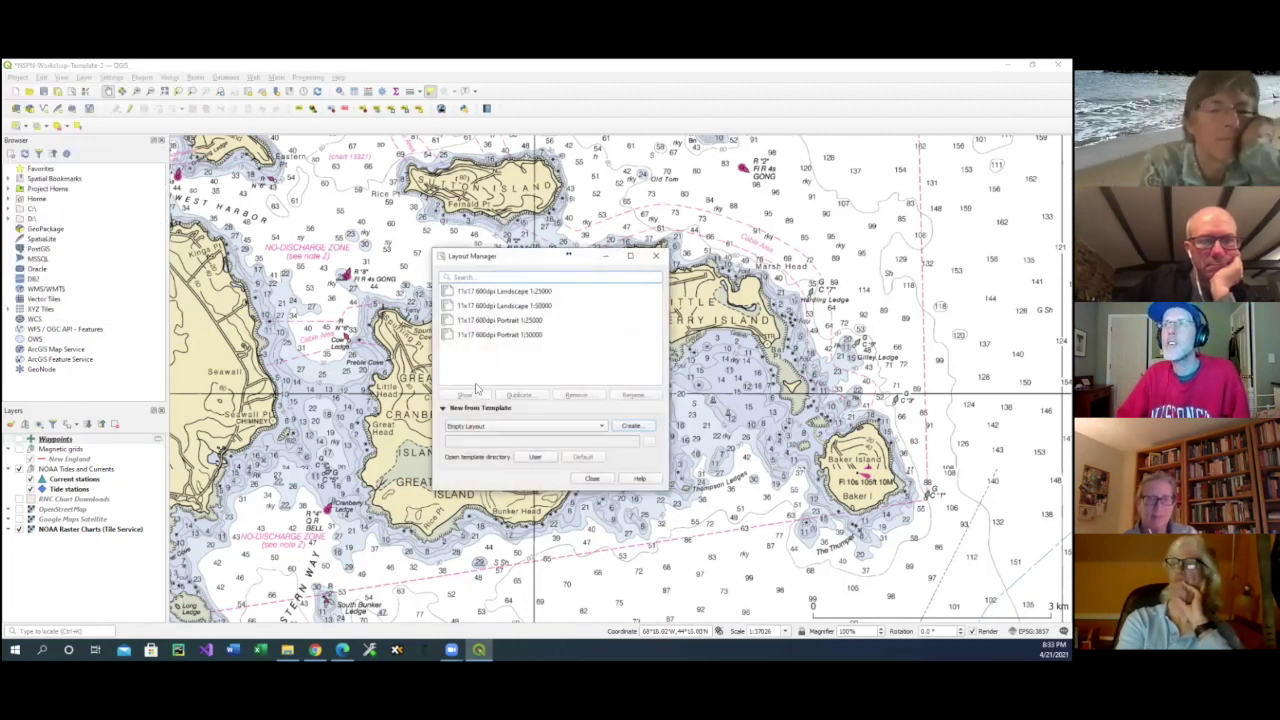
pyautogui.click(490, 306)
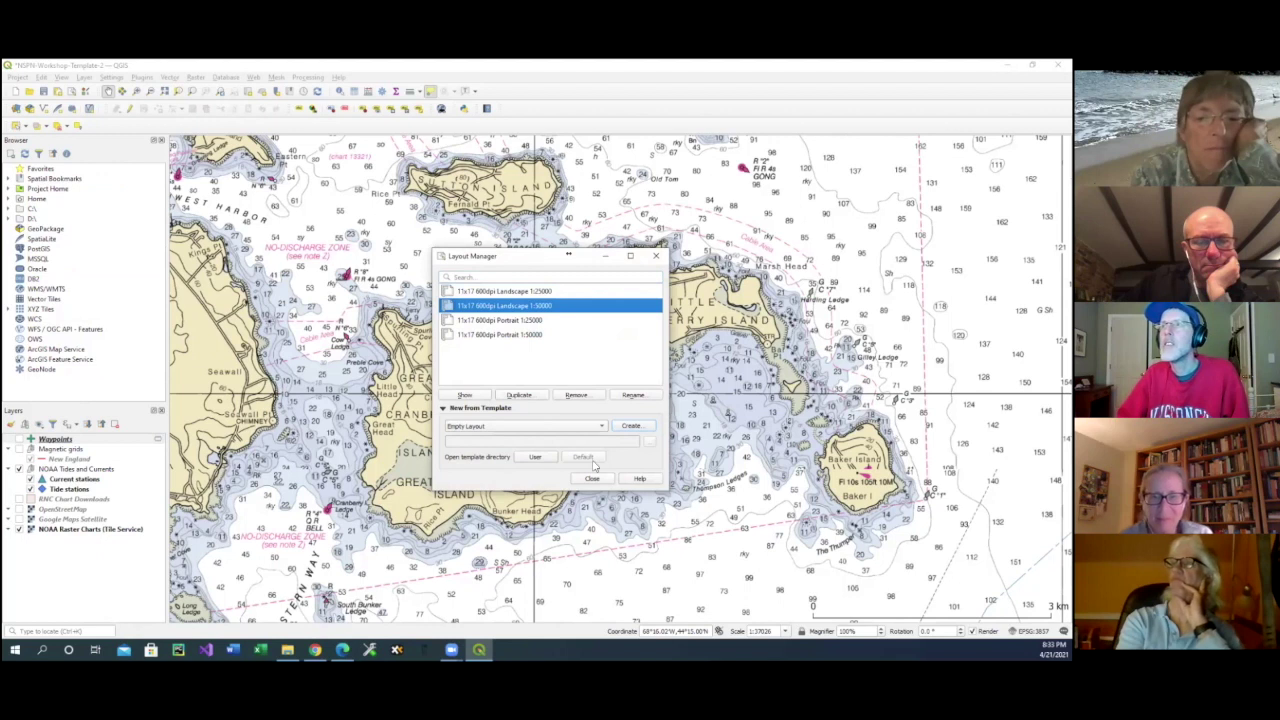
pyautogui.doubleClick(505, 306)
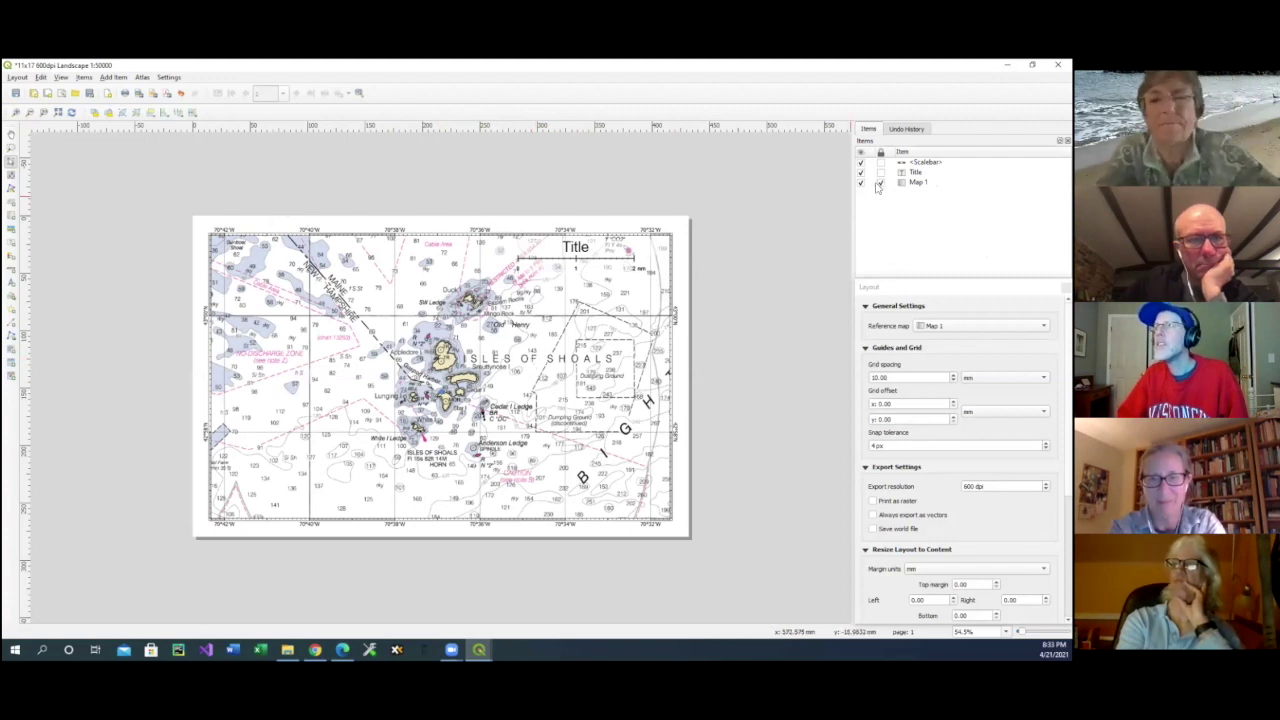
# Step: Select Map 1 on the layout and open its item properties
pyautogui.click(918, 182)
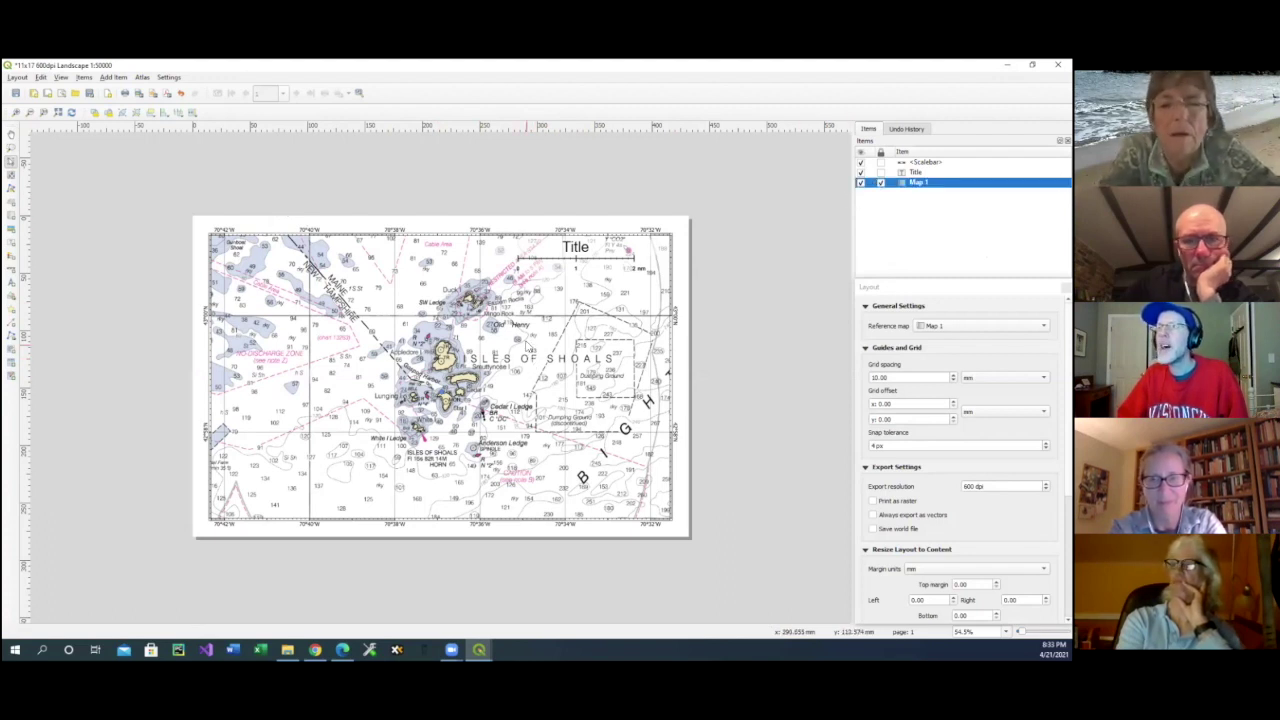
pyautogui.rightClick(538, 341)
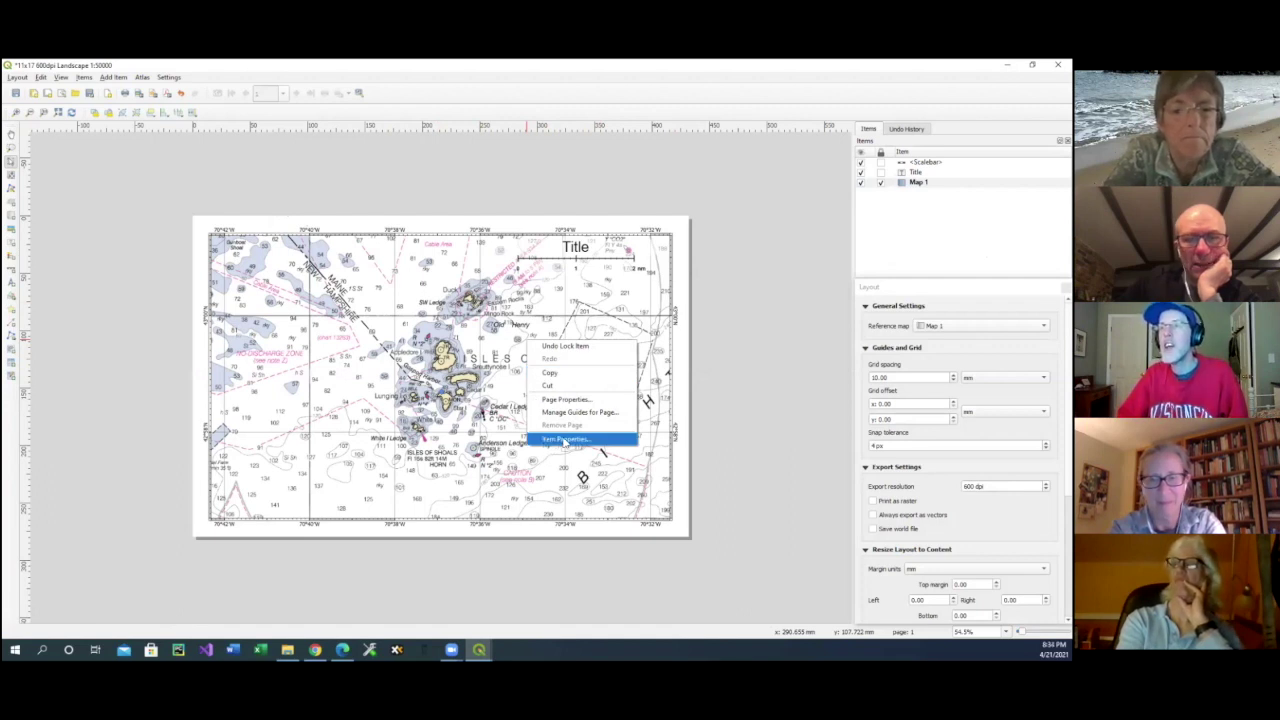
pyautogui.click(560, 441)
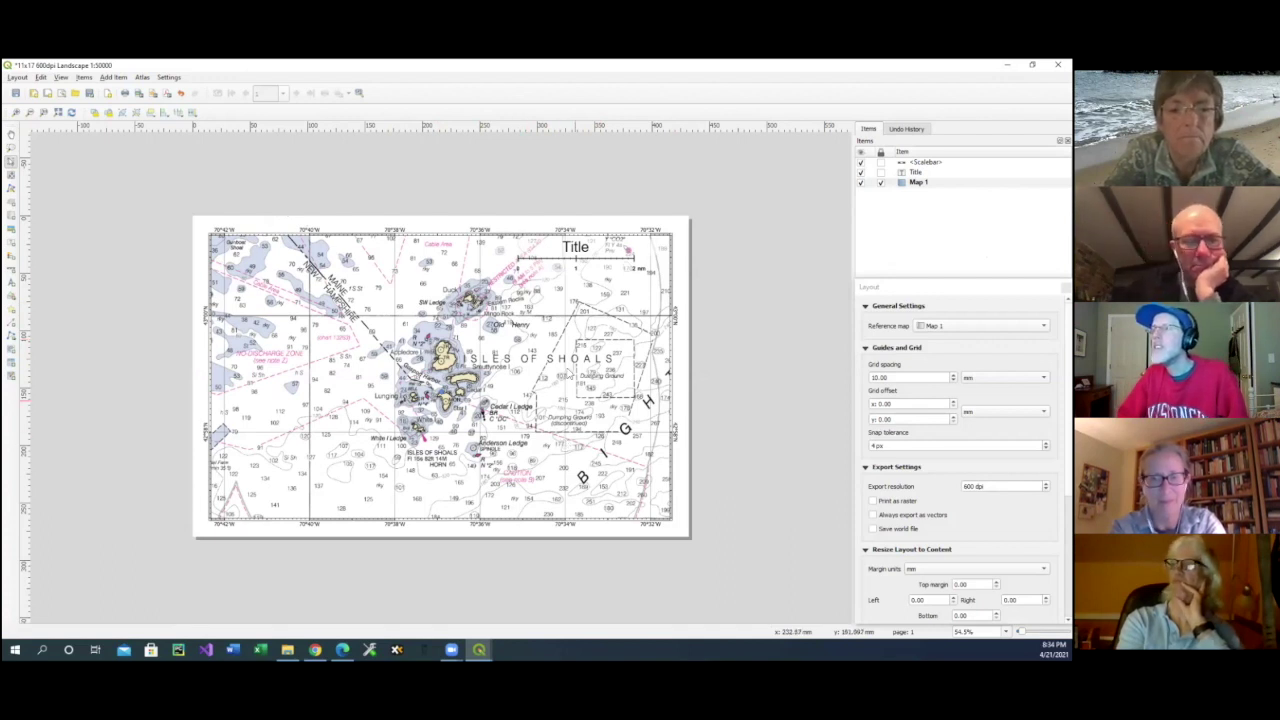
pyautogui.rightClick(560, 349)
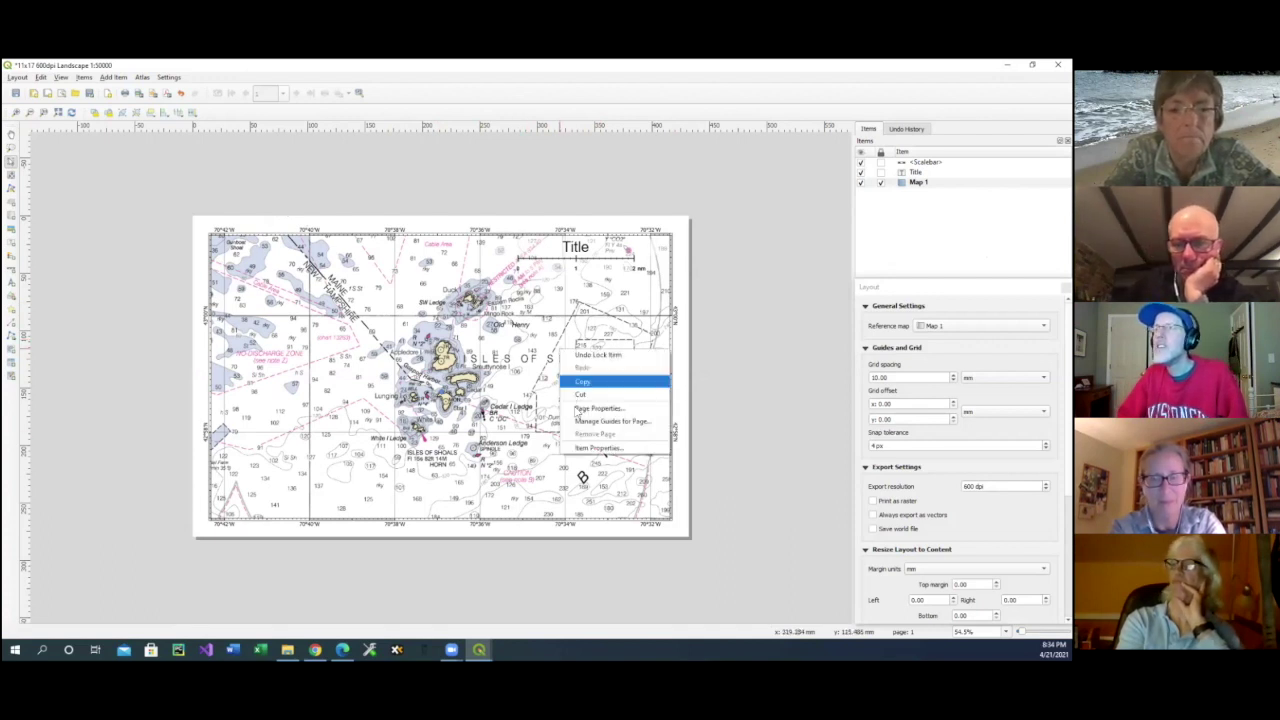
pyautogui.click(595, 448)
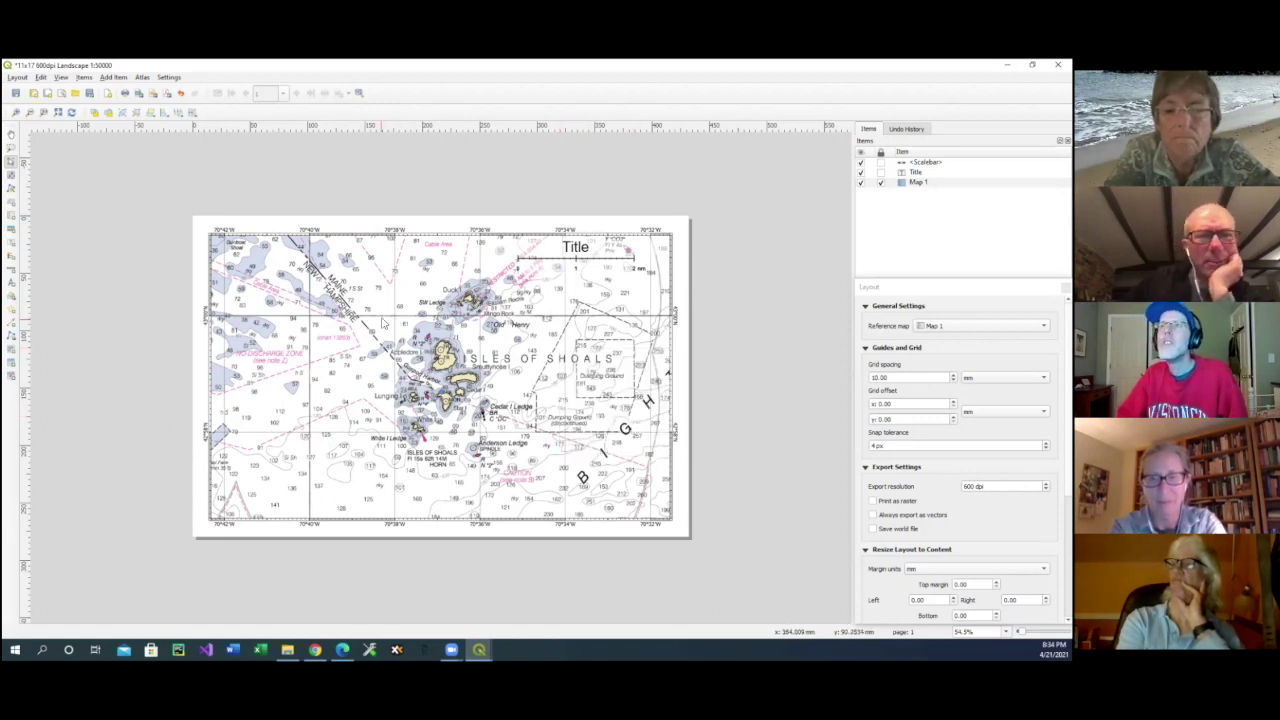
pyautogui.rightClick(386, 322)
pyautogui.press('Escape')
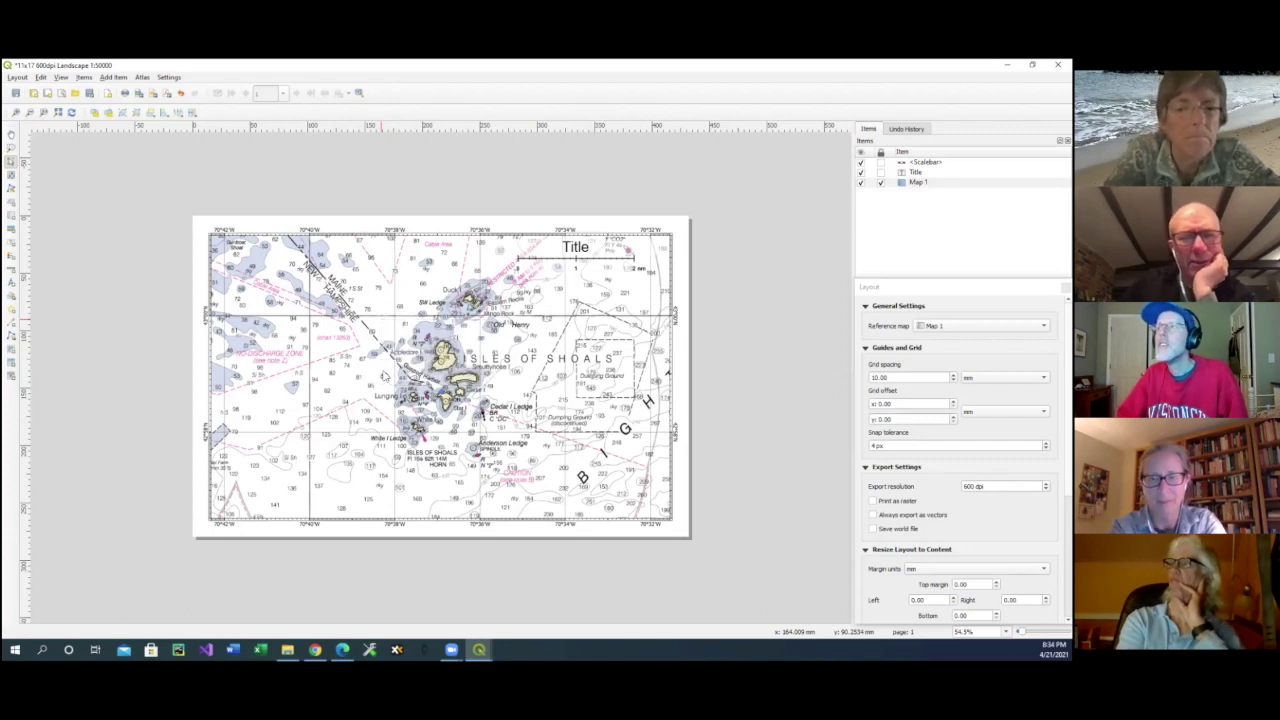
# Step: Switch to the main map window, then show the 1:50000 layout in a restored designer window
pyautogui.click(480, 651)
pyautogui.click(510, 614)
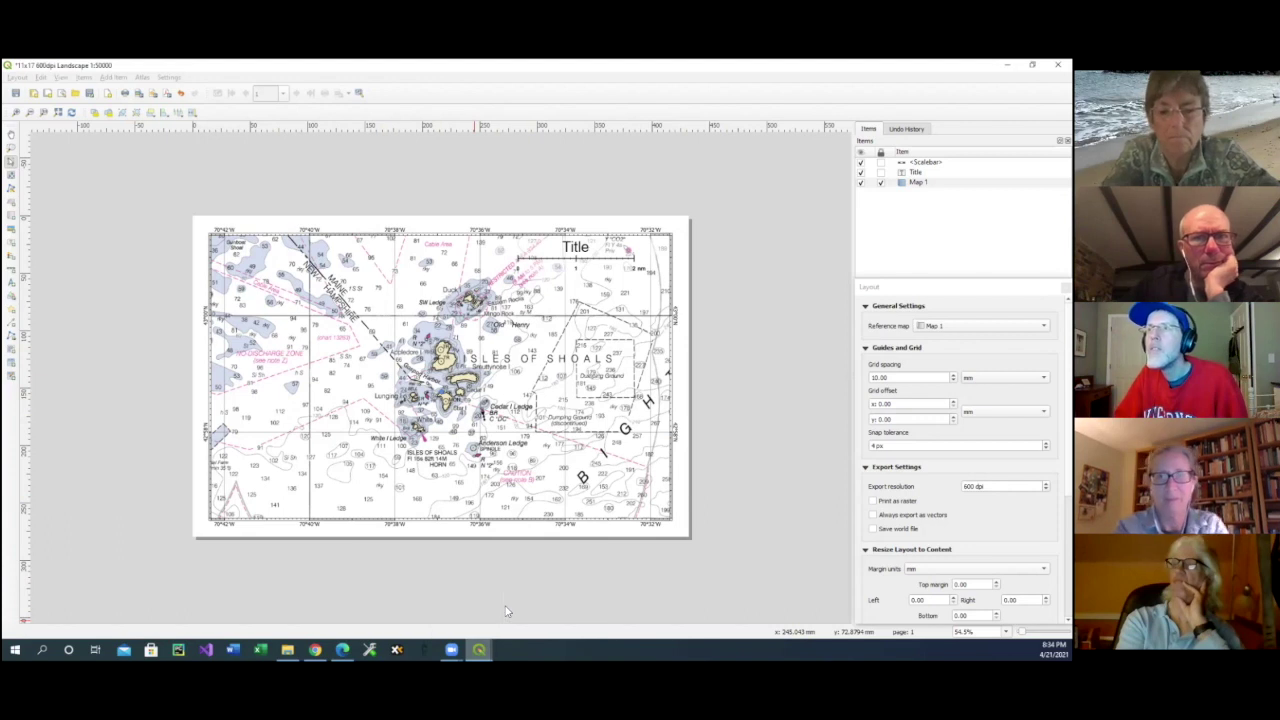
pyautogui.click(482, 648)
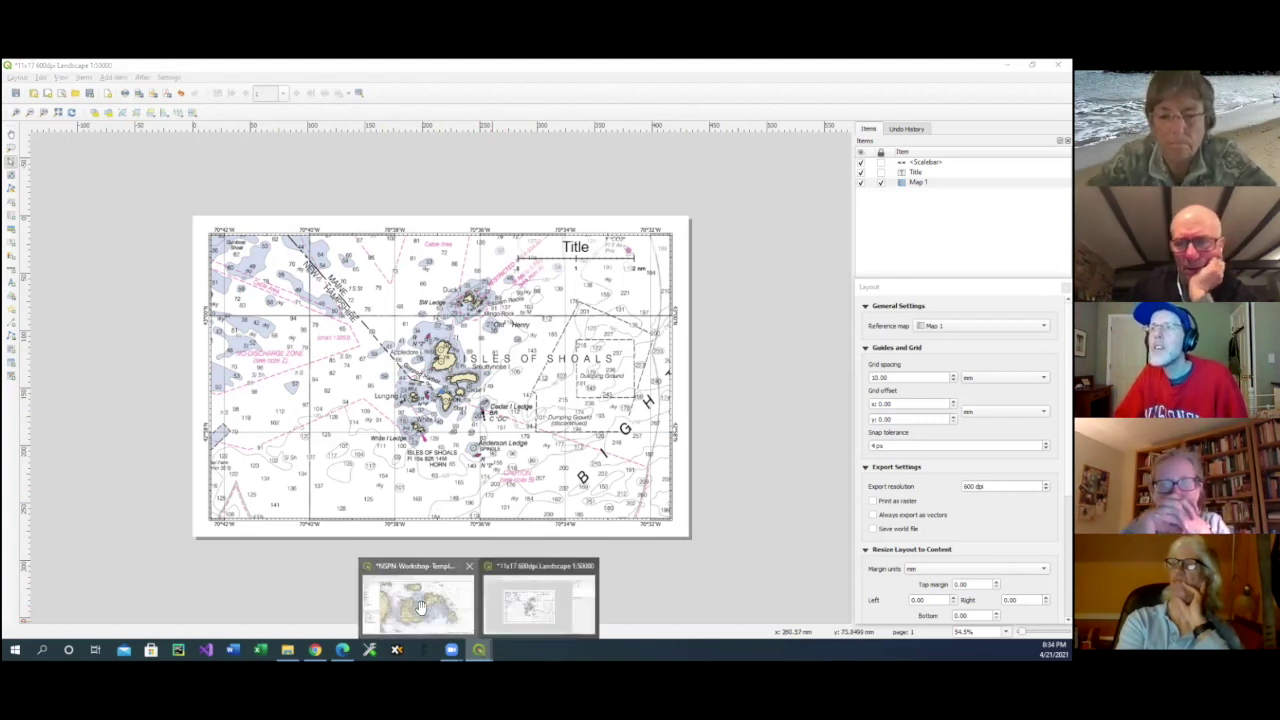
pyautogui.click(420, 606)
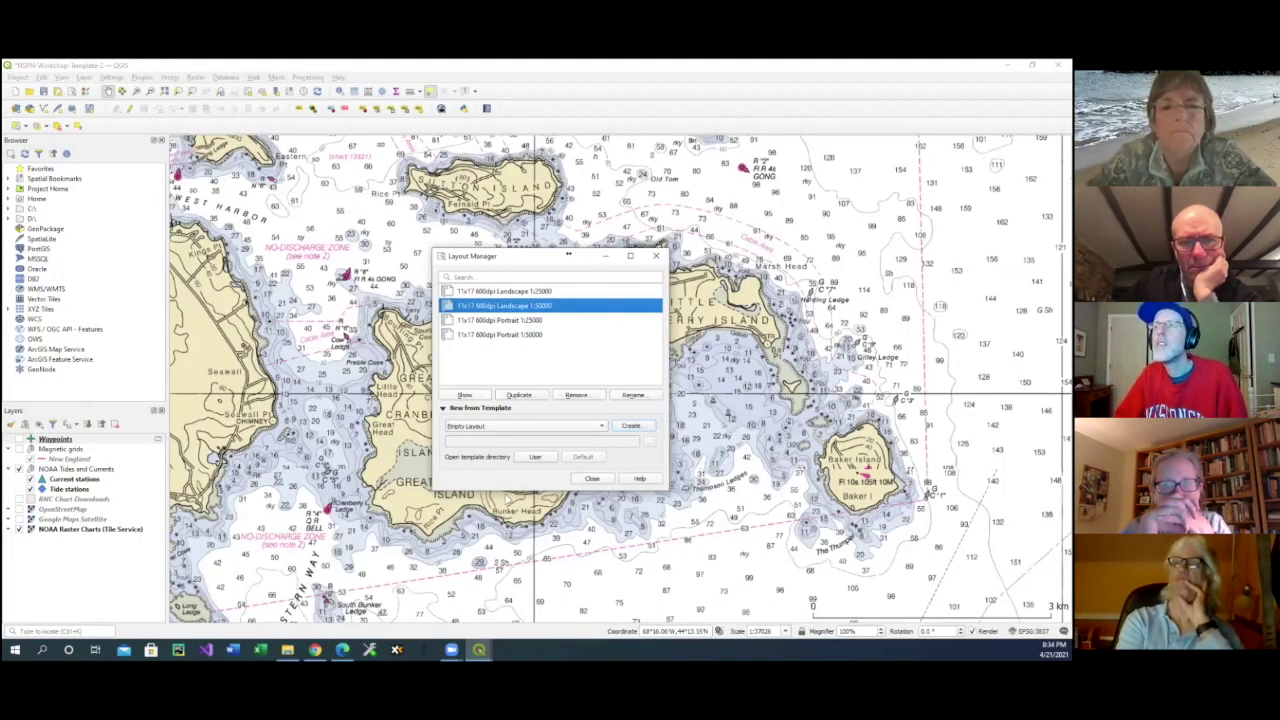
pyautogui.click(479, 650)
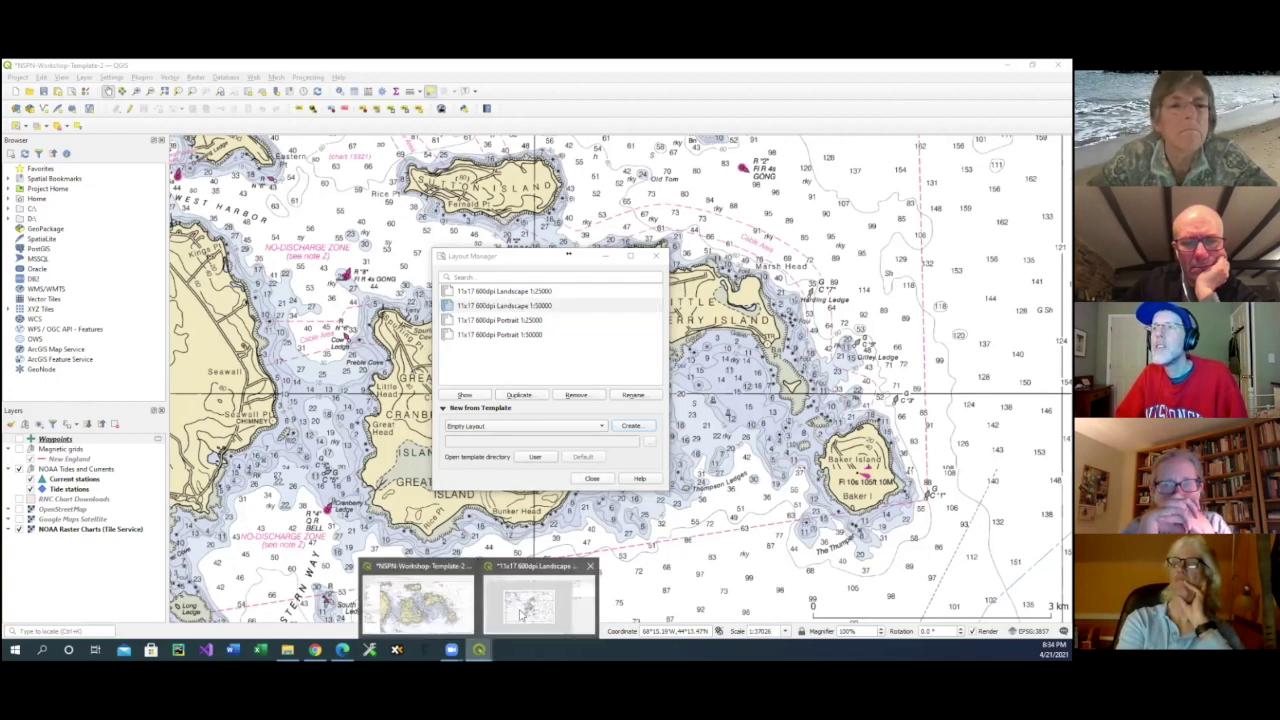
pyautogui.click(519, 614)
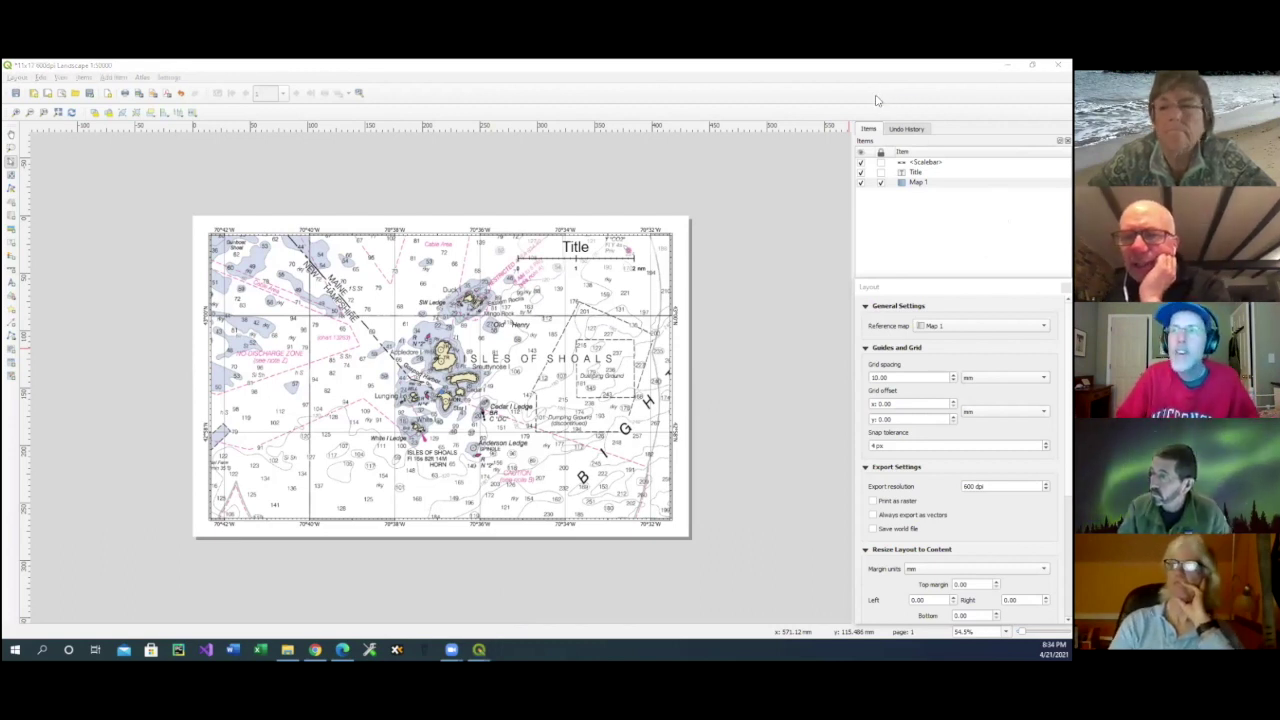
pyautogui.hotkey('alt', 'Tab')
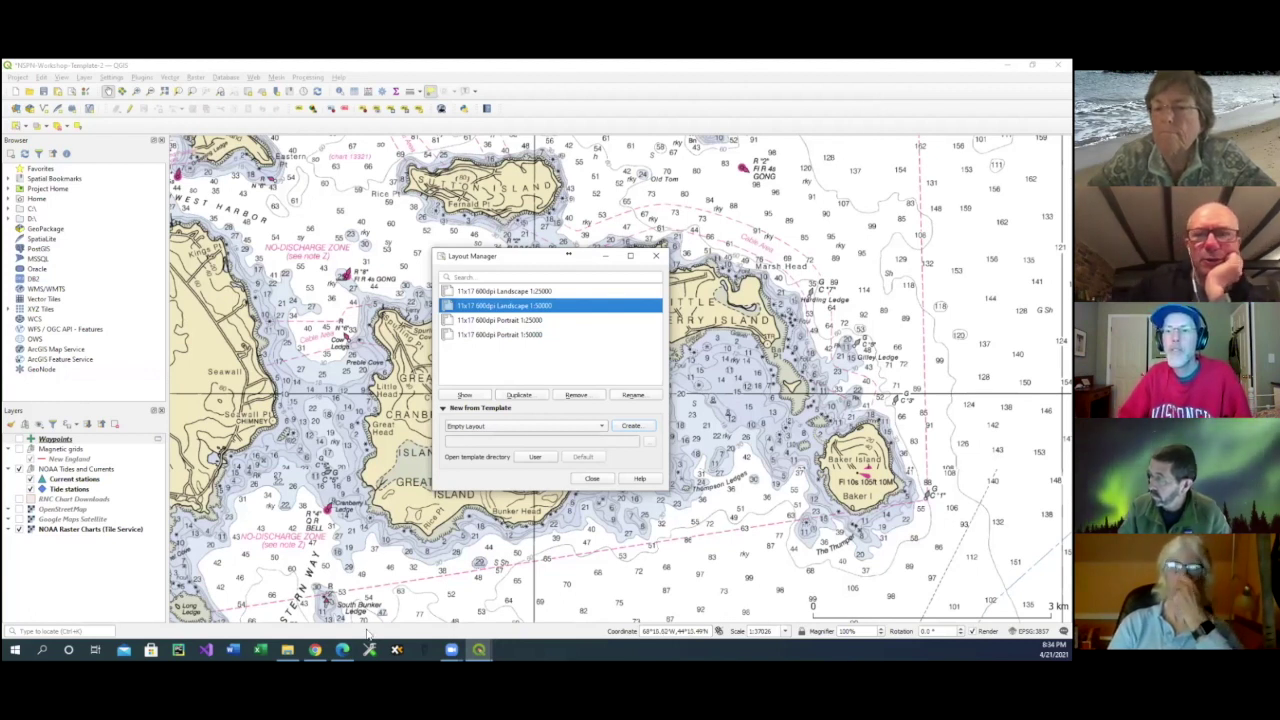
pyautogui.click(805, 72)
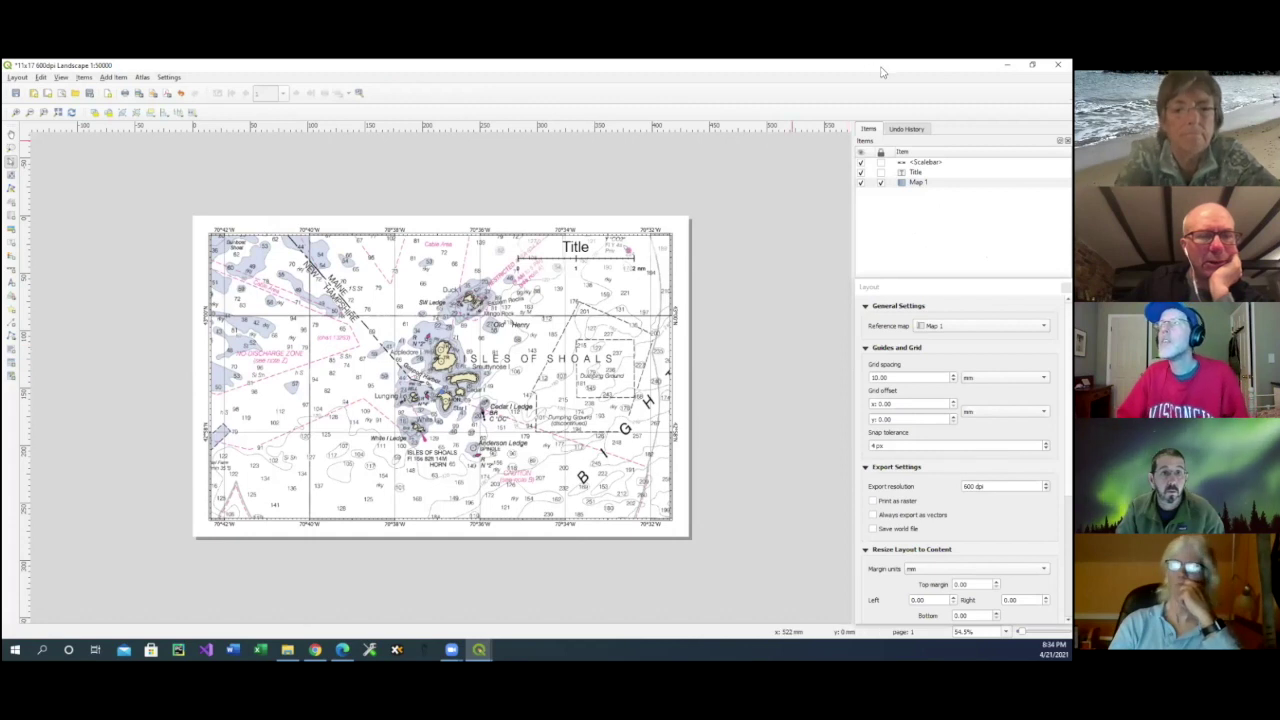
pyautogui.moveTo(858, 65); pyautogui.dragTo(716, 125)
# Step: Re-dock the floating Layout settings panel and pull Item Properties out of the dock
pyautogui.click(910, 293)
pyautogui.doubleClick(910, 293)
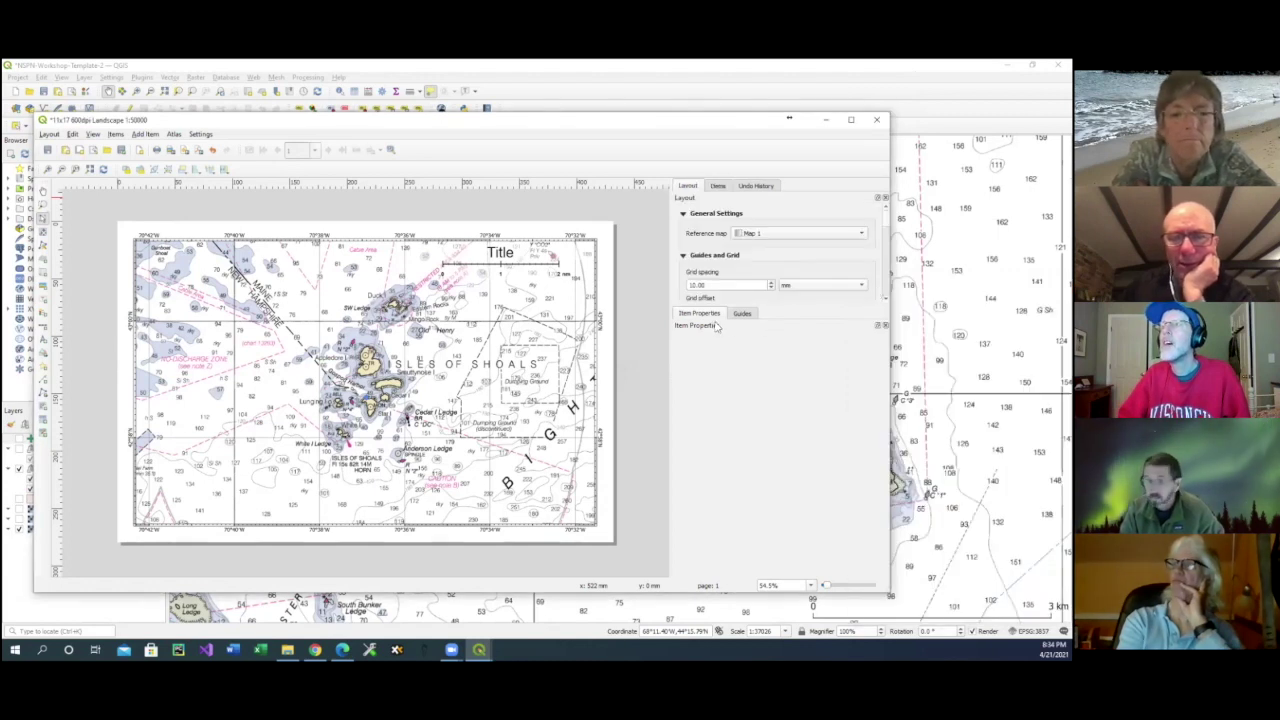
pyautogui.click(742, 314)
pyautogui.click(700, 314)
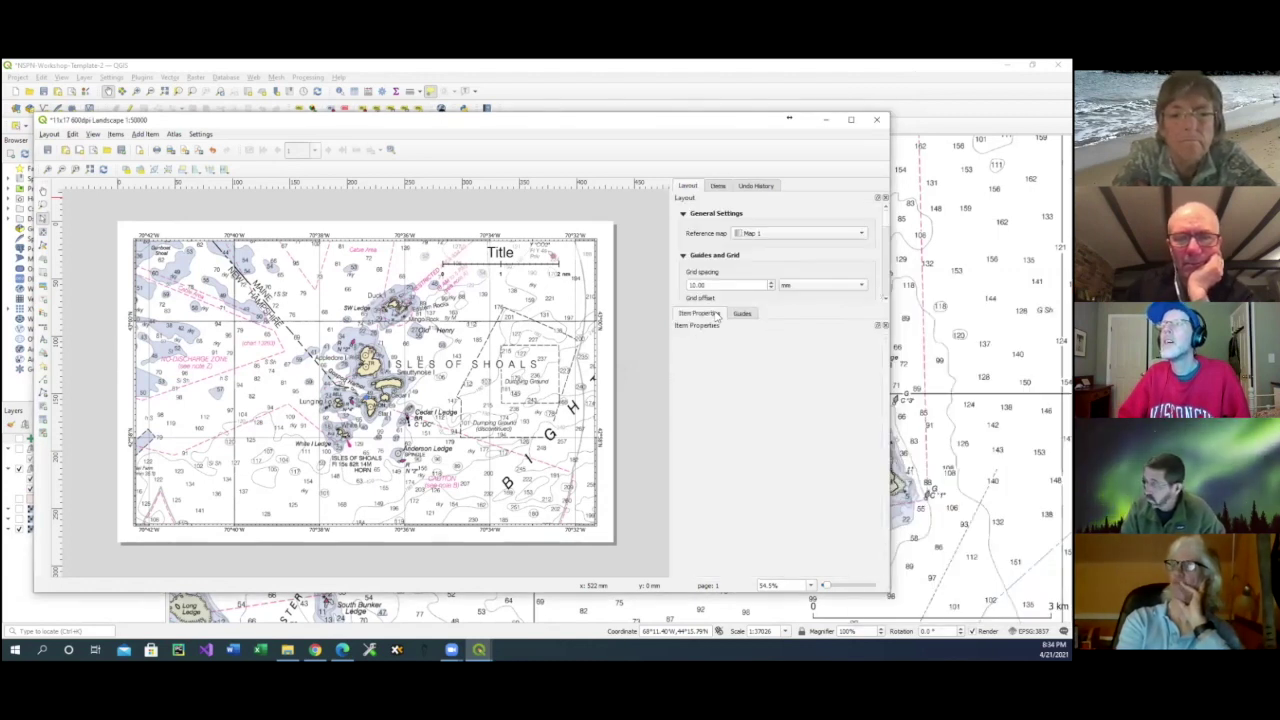
pyautogui.click(877, 325)
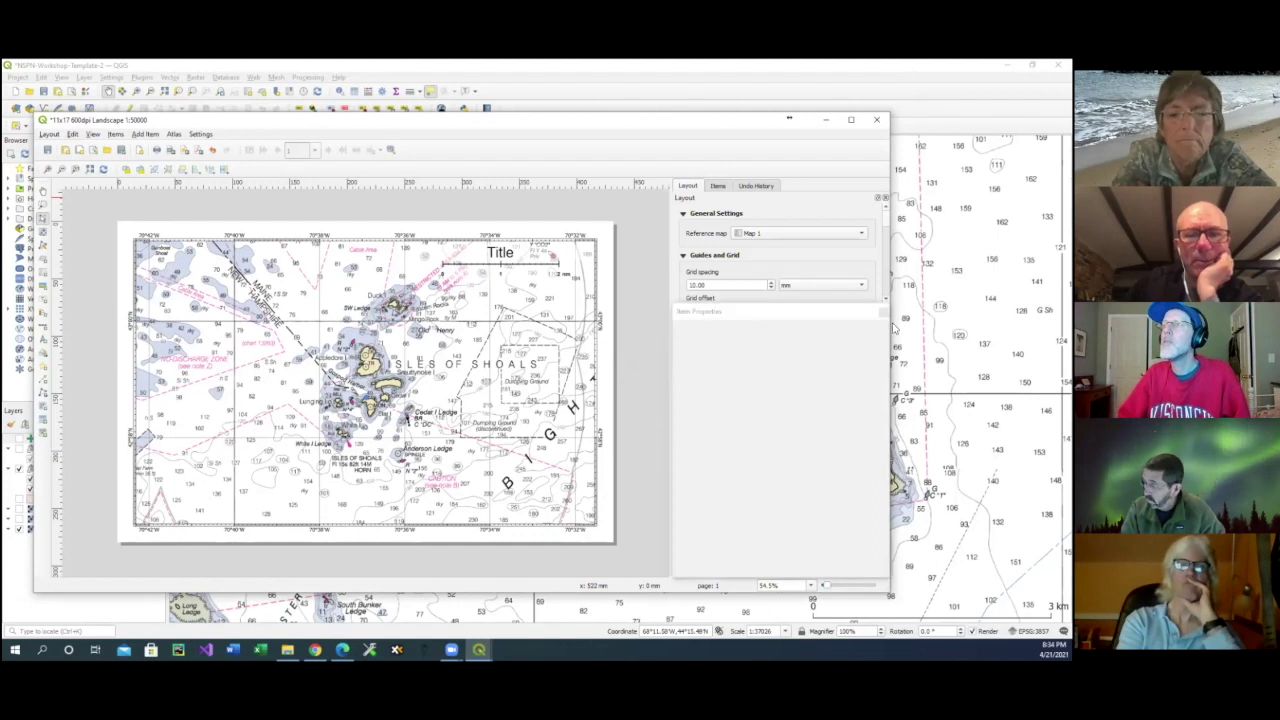
pyautogui.click(760, 316)
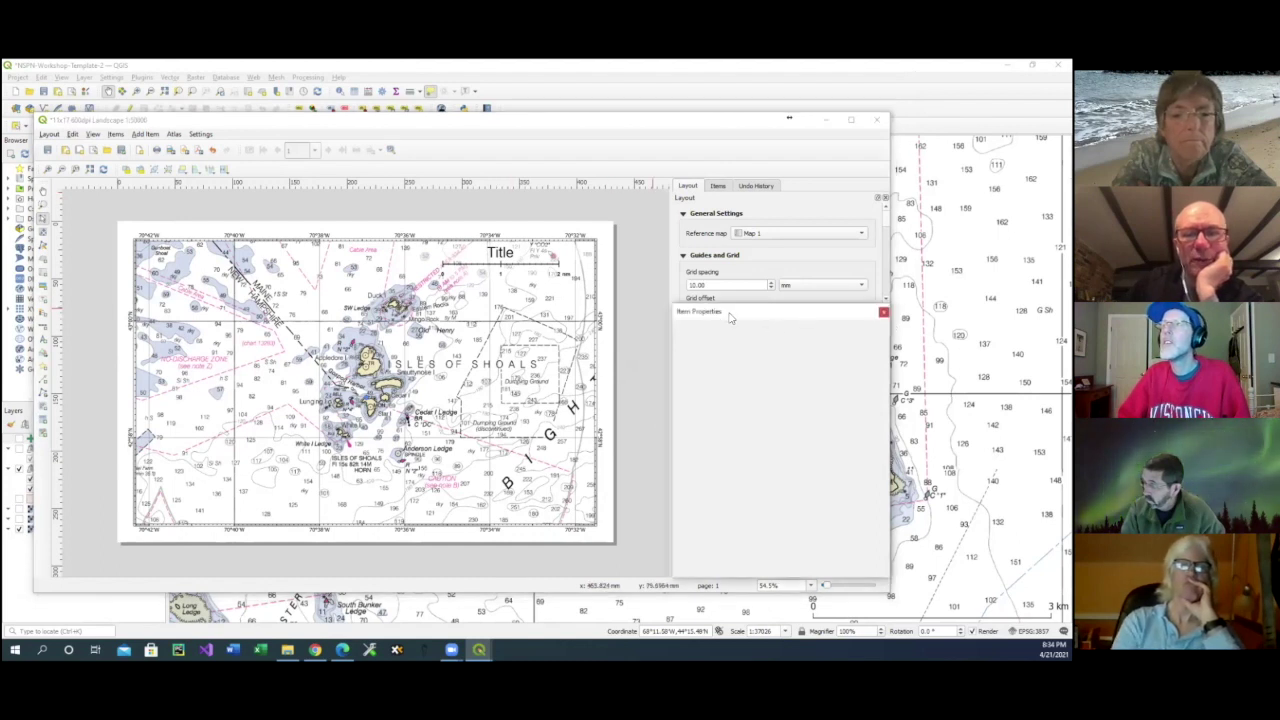
pyautogui.rightClick(485, 311)
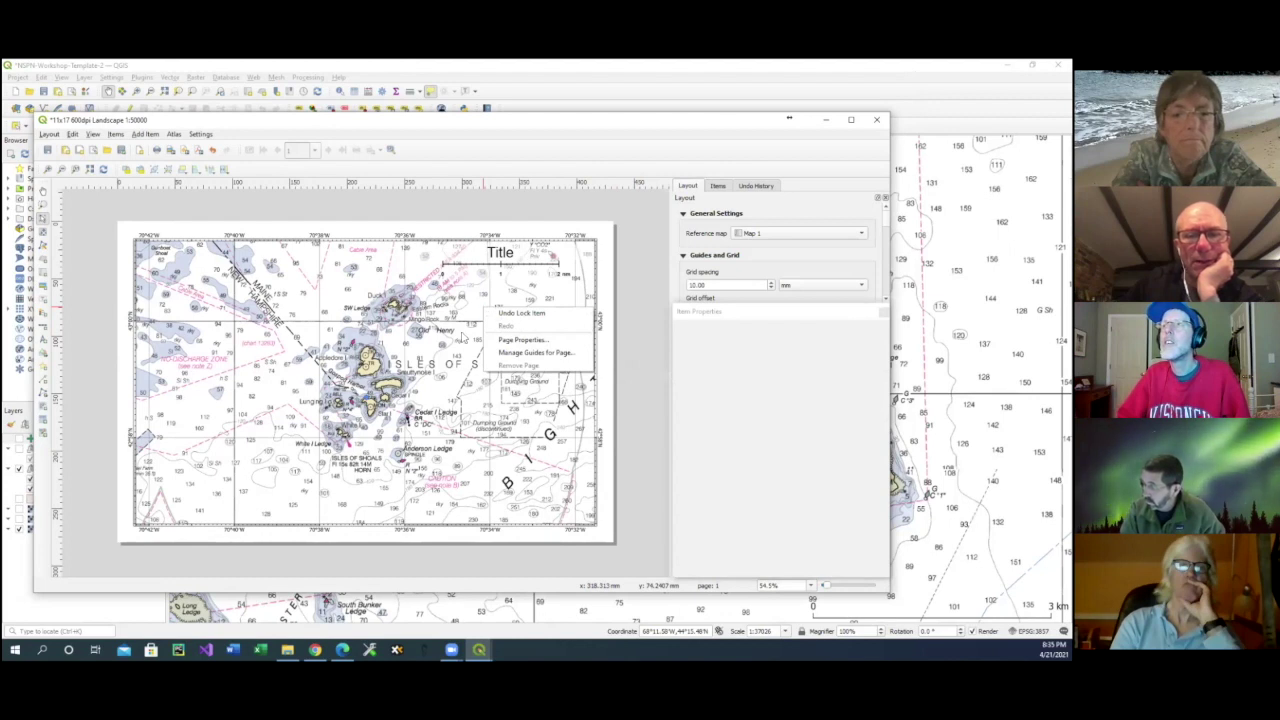
pyautogui.click(461, 356)
# Step: Dock Item Properties back beneath the Items list and give the list more room
pyautogui.click(717, 187)
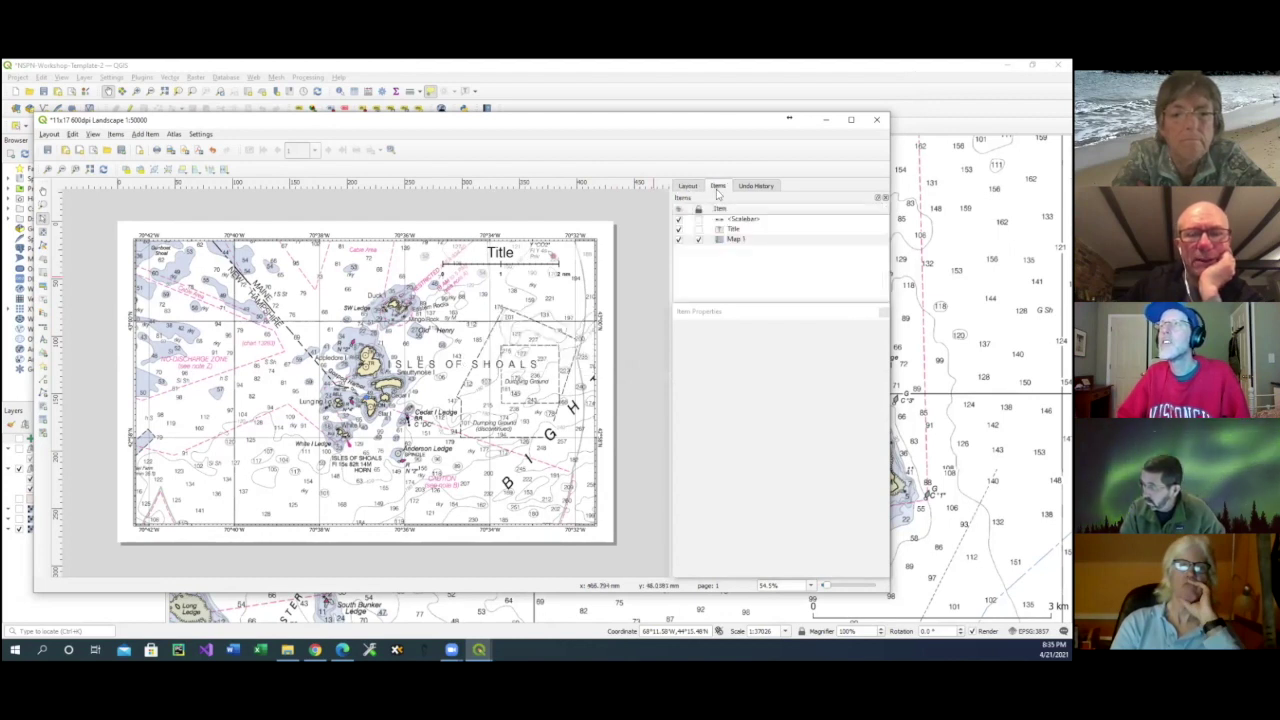
pyautogui.click(698, 239)
pyautogui.rightClick(481, 330)
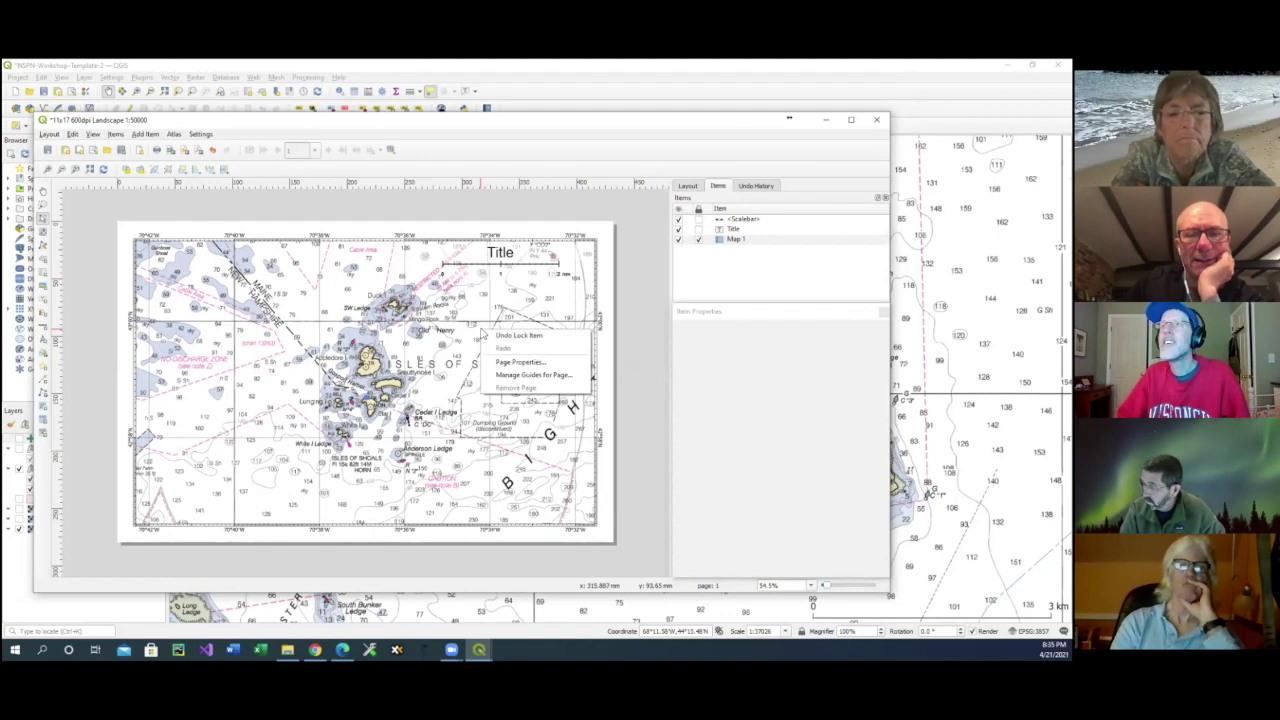
pyautogui.click(456, 352)
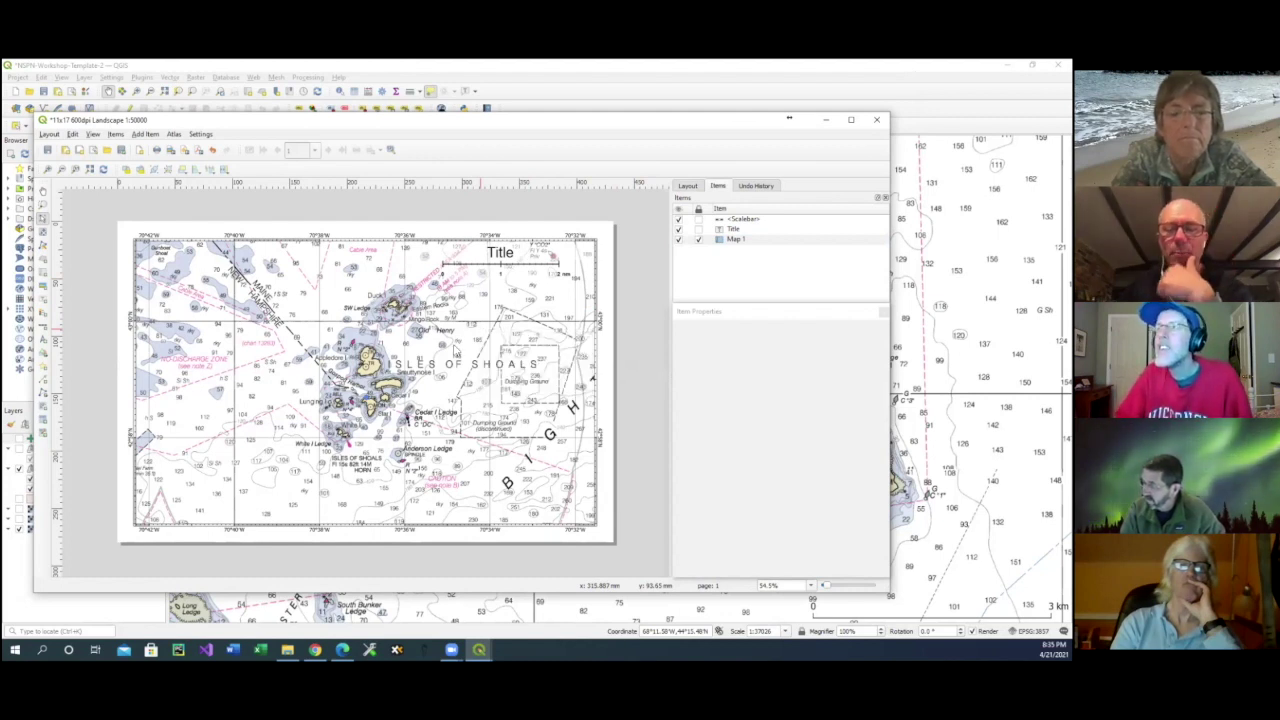
pyautogui.click(771, 315)
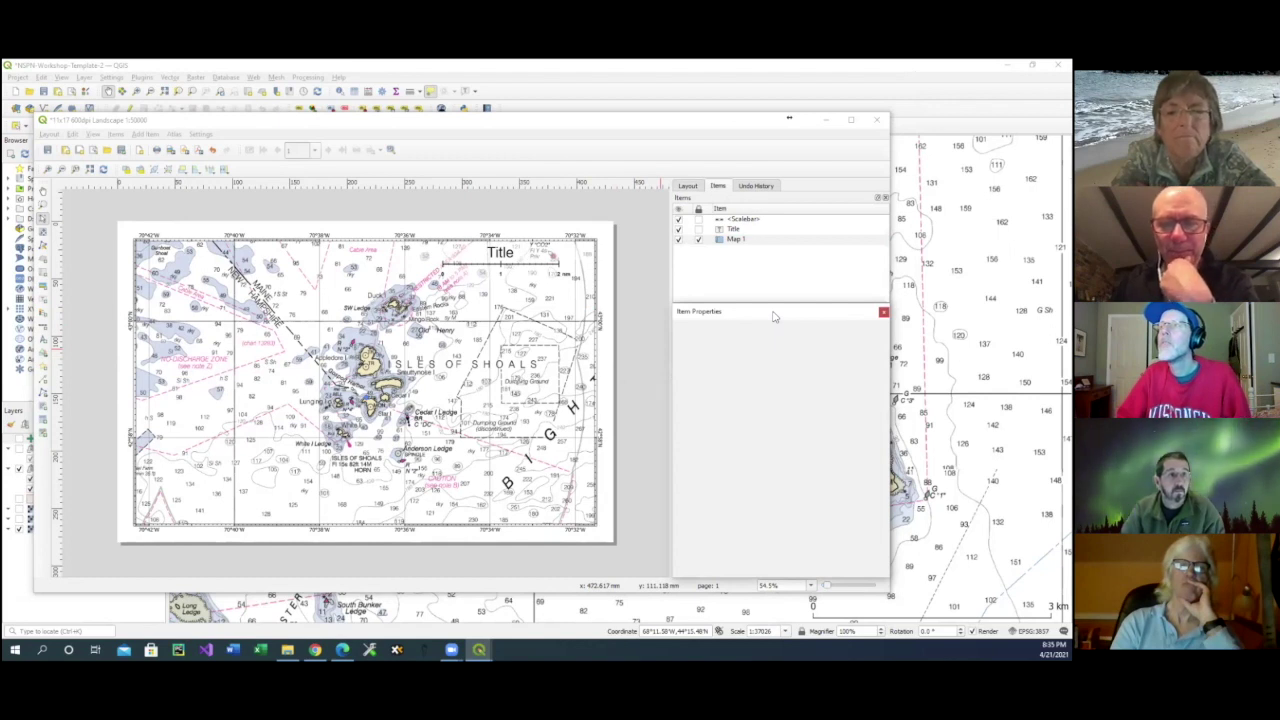
pyautogui.moveTo(773, 316); pyautogui.dragTo(685, 335)
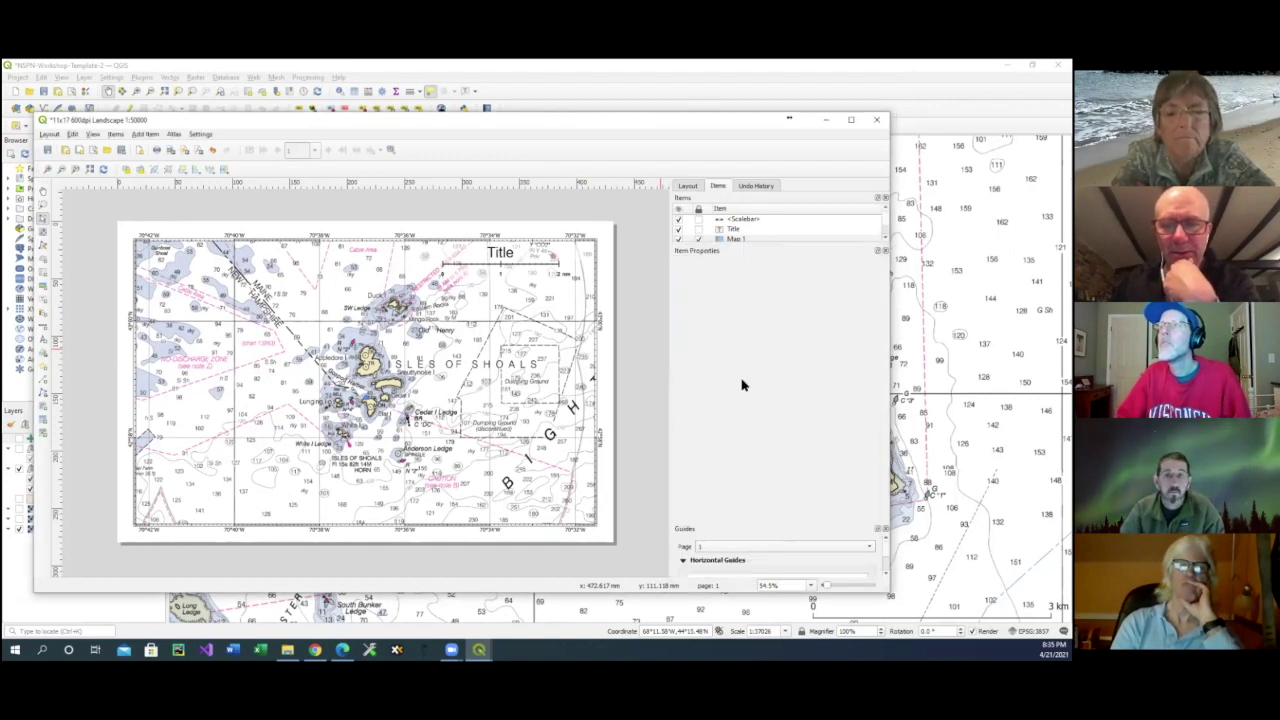
pyautogui.moveTo(765, 246); pyautogui.dragTo(728, 410)
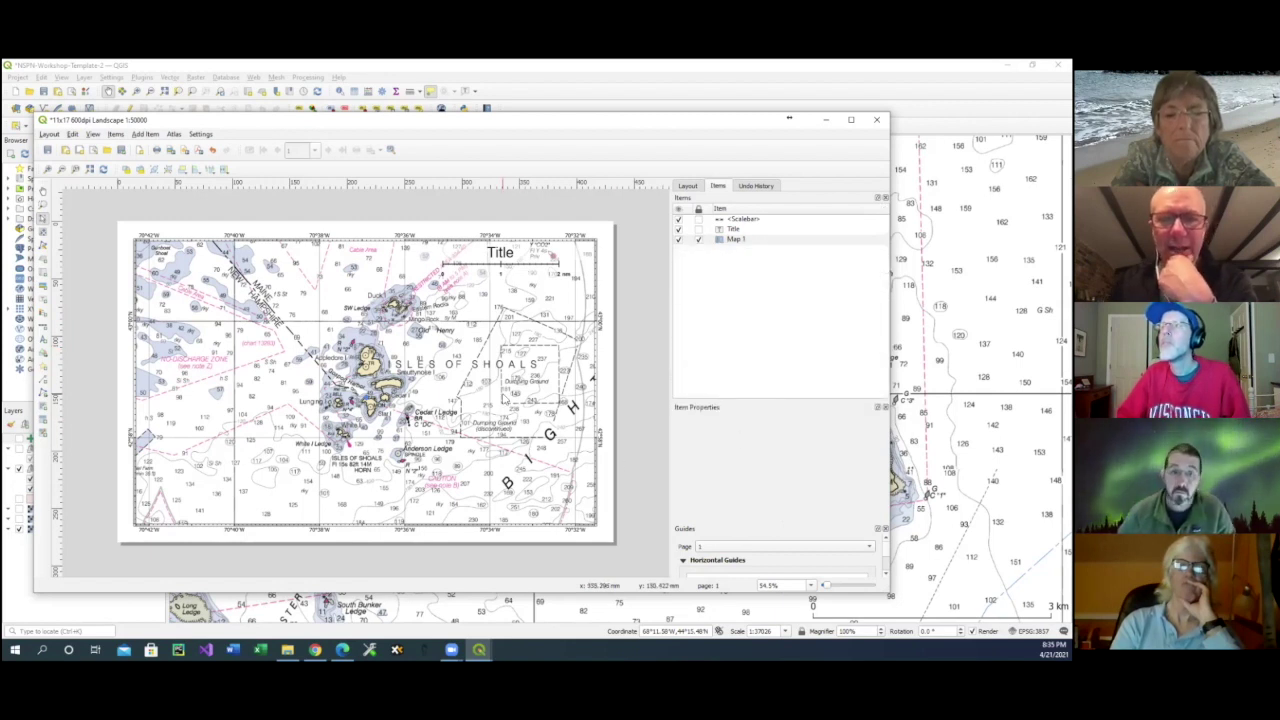
pyautogui.rightClick(476, 352)
pyautogui.press('Escape')
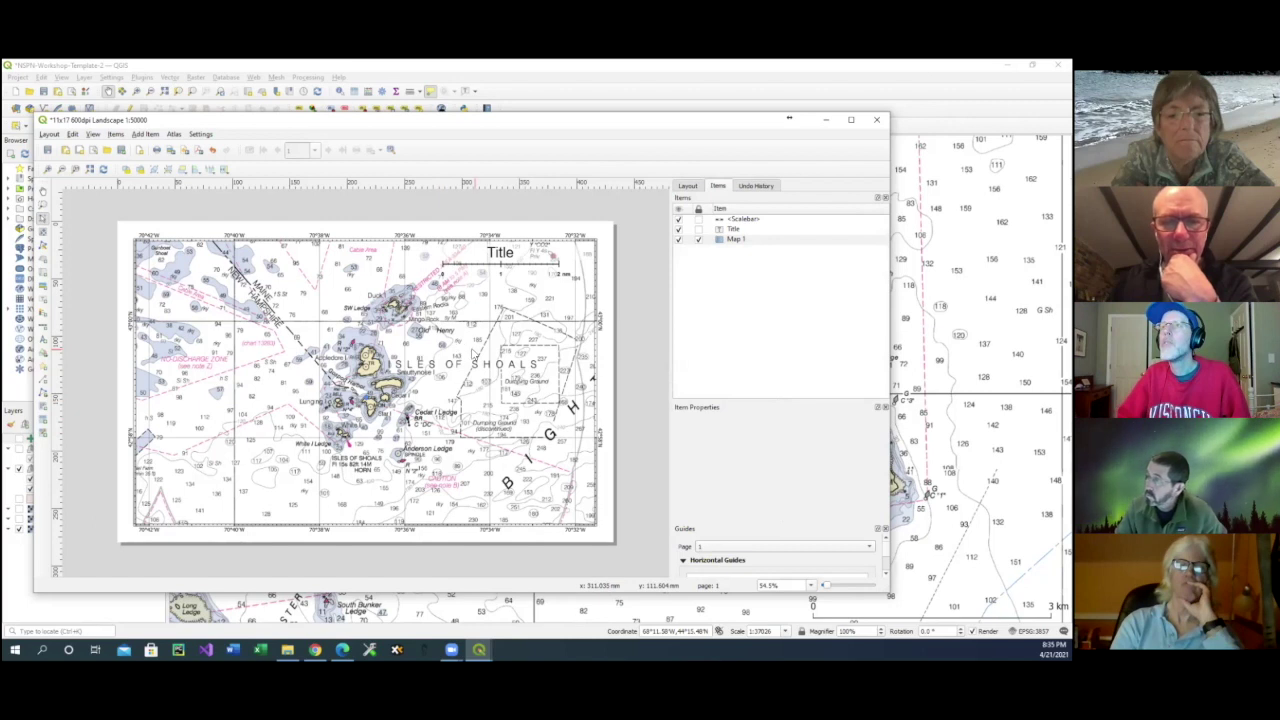
pyautogui.click(709, 240)
pyautogui.click(482, 320)
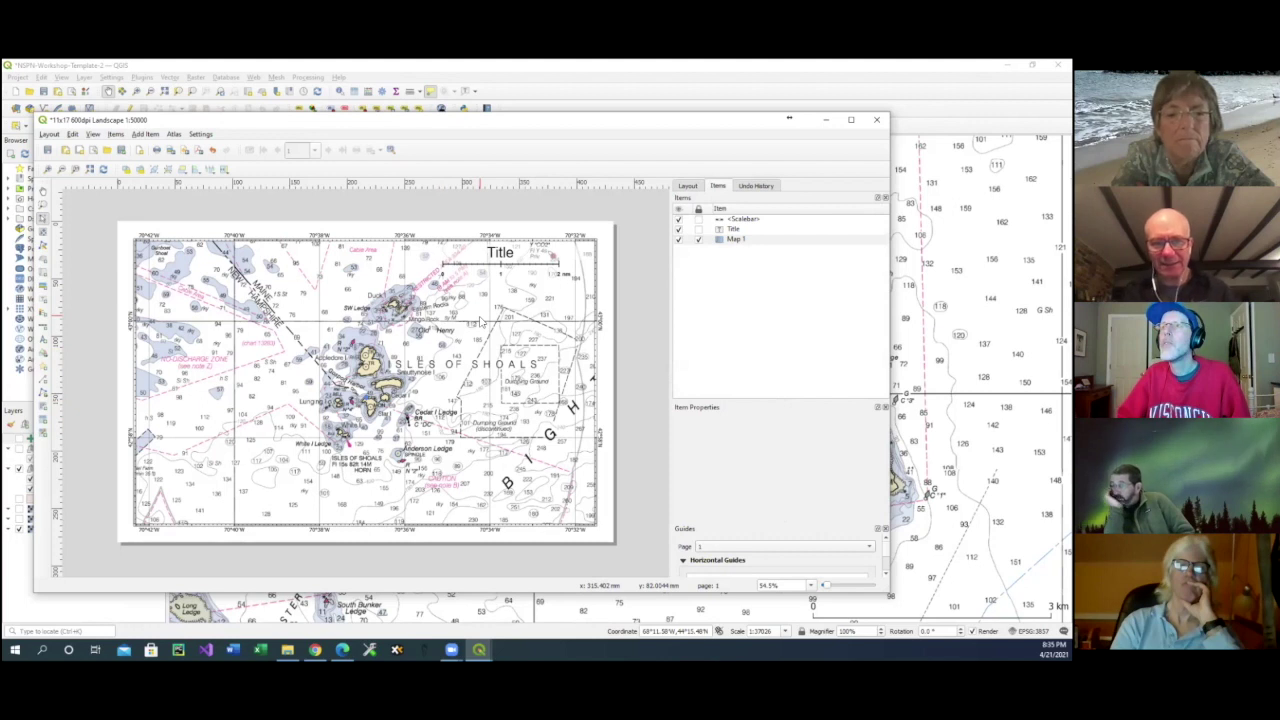
# Step: Select Map 1 and resize Item Properties to review its 50000 scale and extents
pyautogui.click(695, 241)
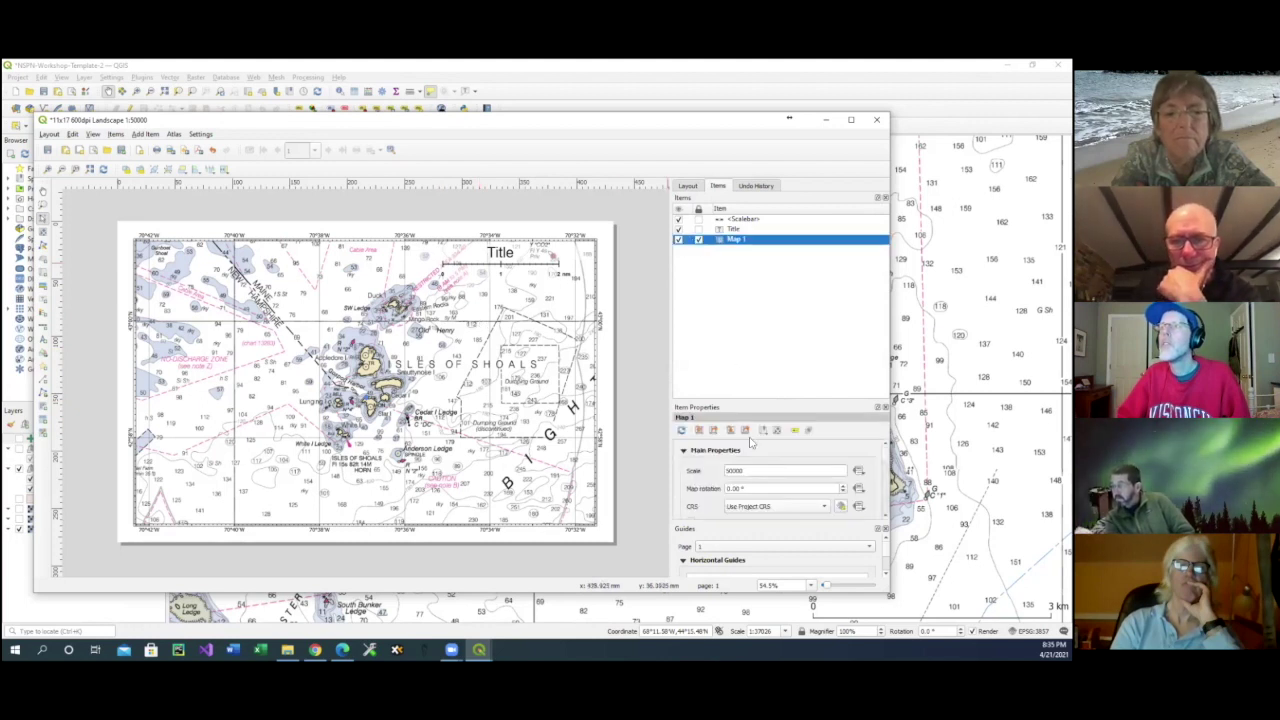
pyautogui.click(886, 478)
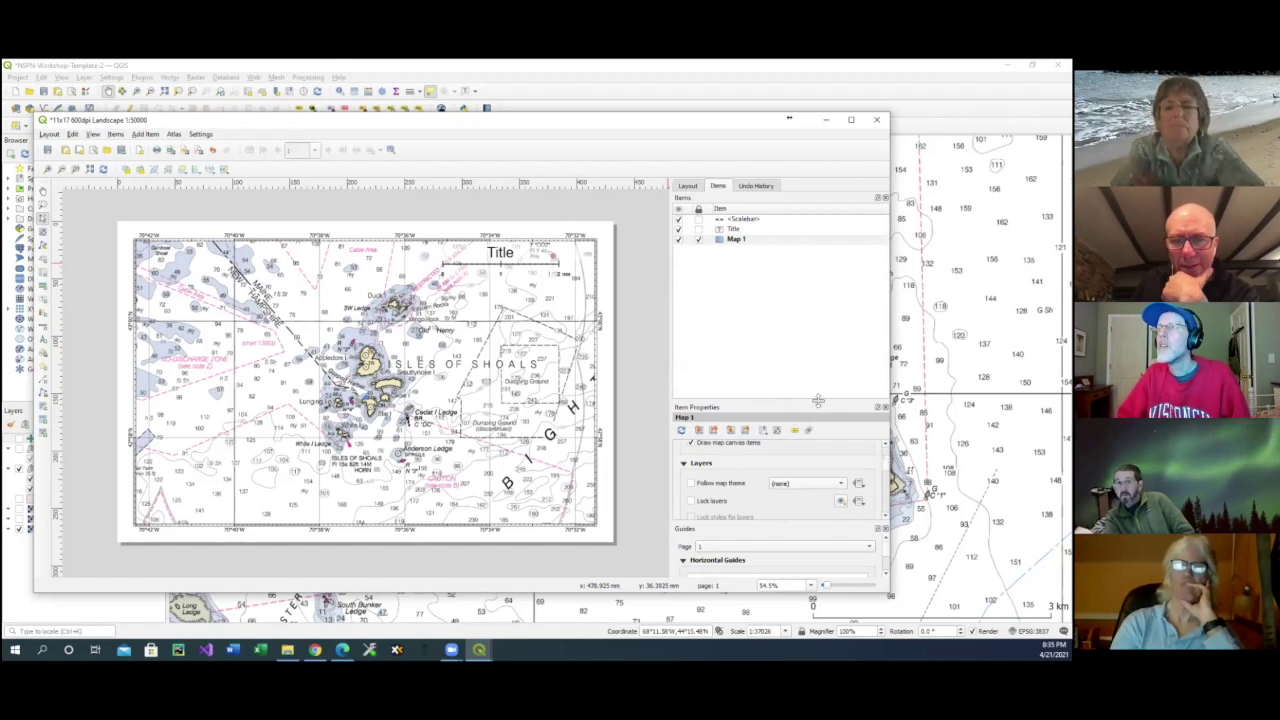
pyautogui.moveTo(811, 399); pyautogui.dragTo(811, 292)
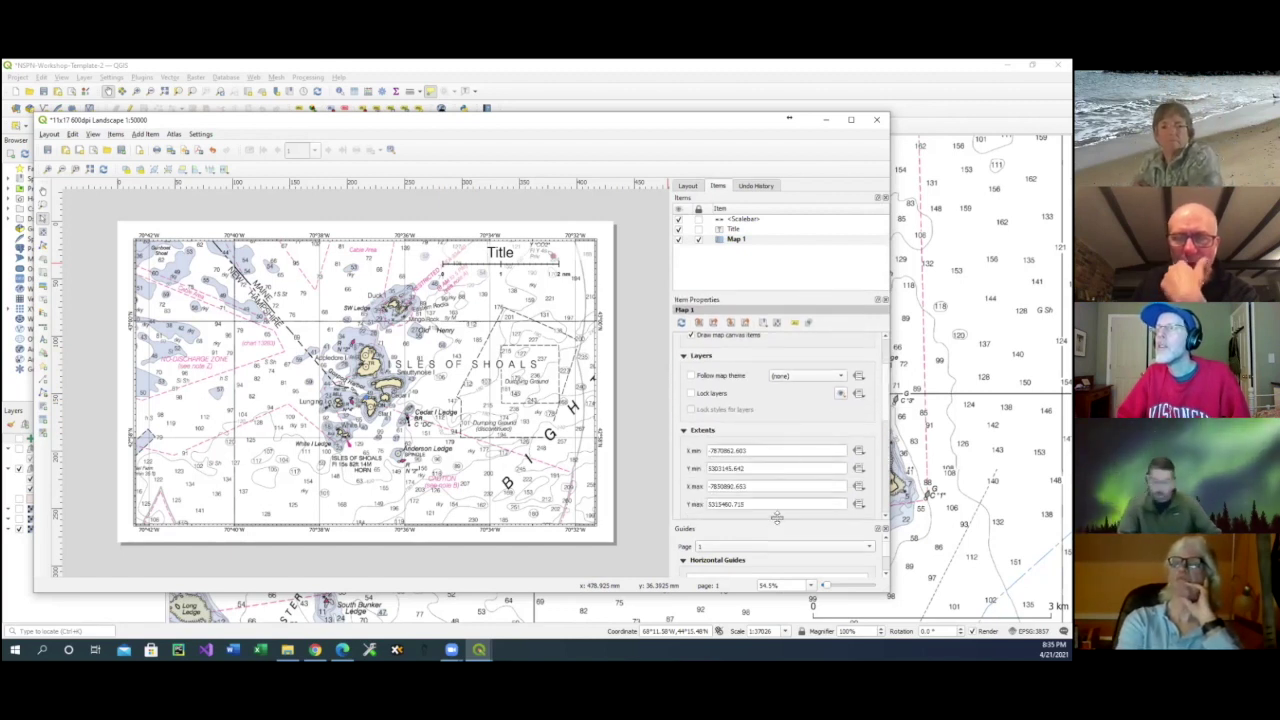
pyautogui.moveTo(777, 518); pyautogui.dragTo(781, 504)
pyautogui.scroll(-2, 784, 443)
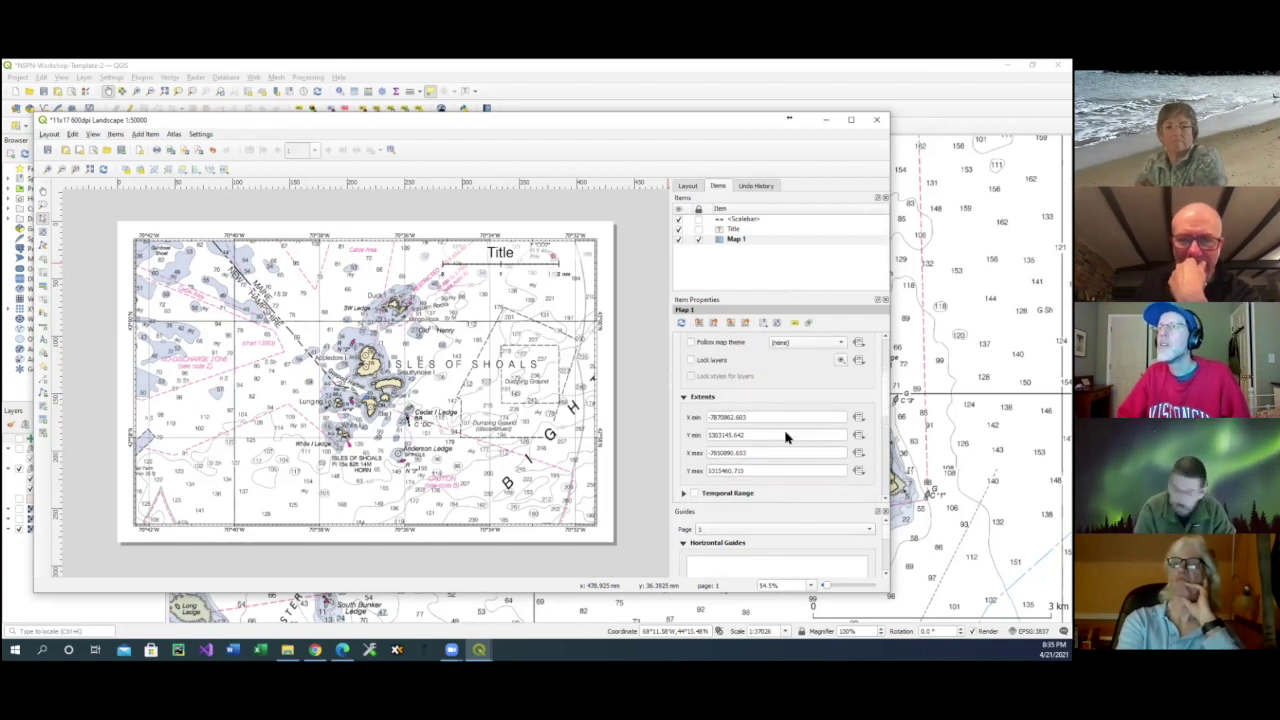
pyautogui.scroll(5, 787, 436)
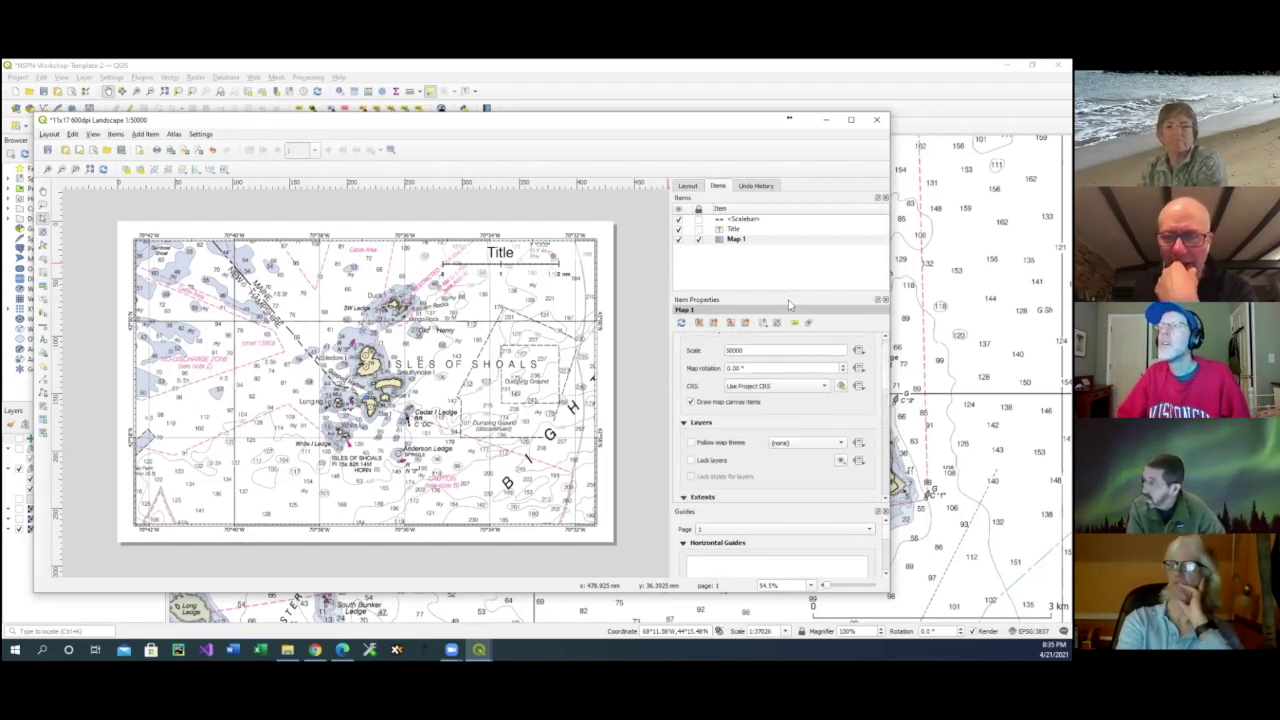
pyautogui.moveTo(789, 290); pyautogui.dragTo(789, 285)
pyautogui.moveTo(761, 491); pyautogui.dragTo(771, 451)
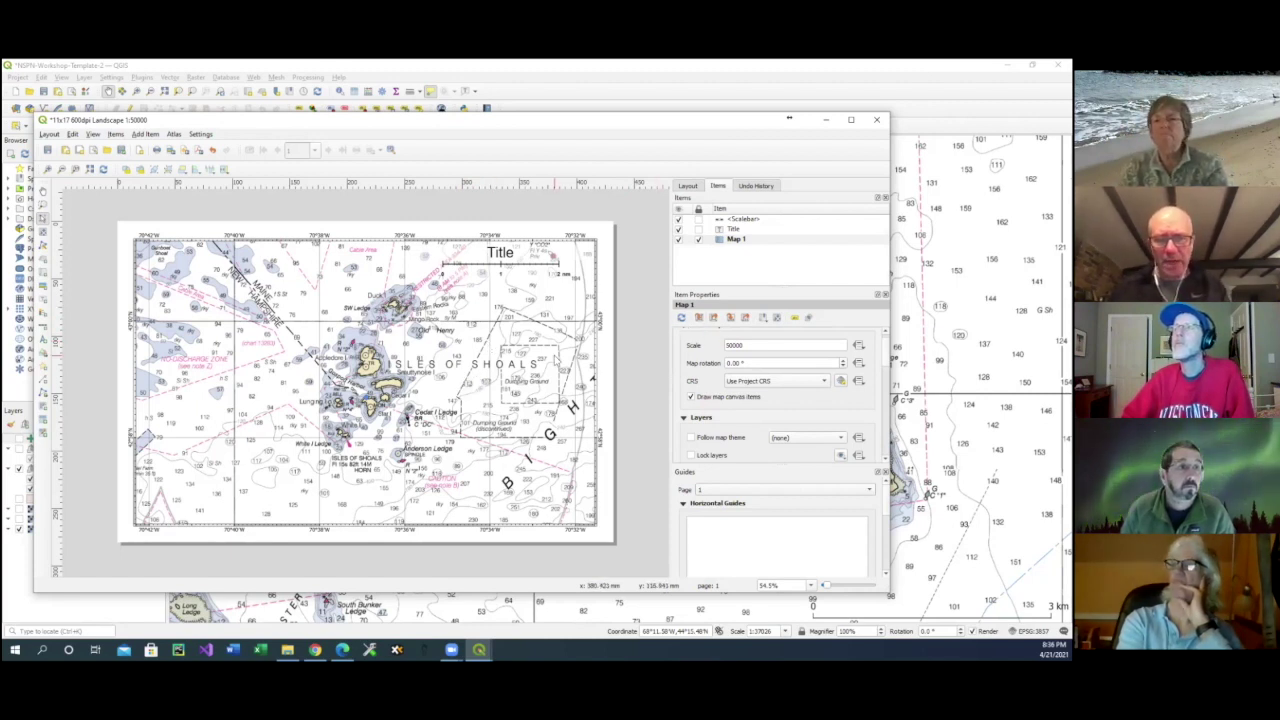
pyautogui.click(655, 335)
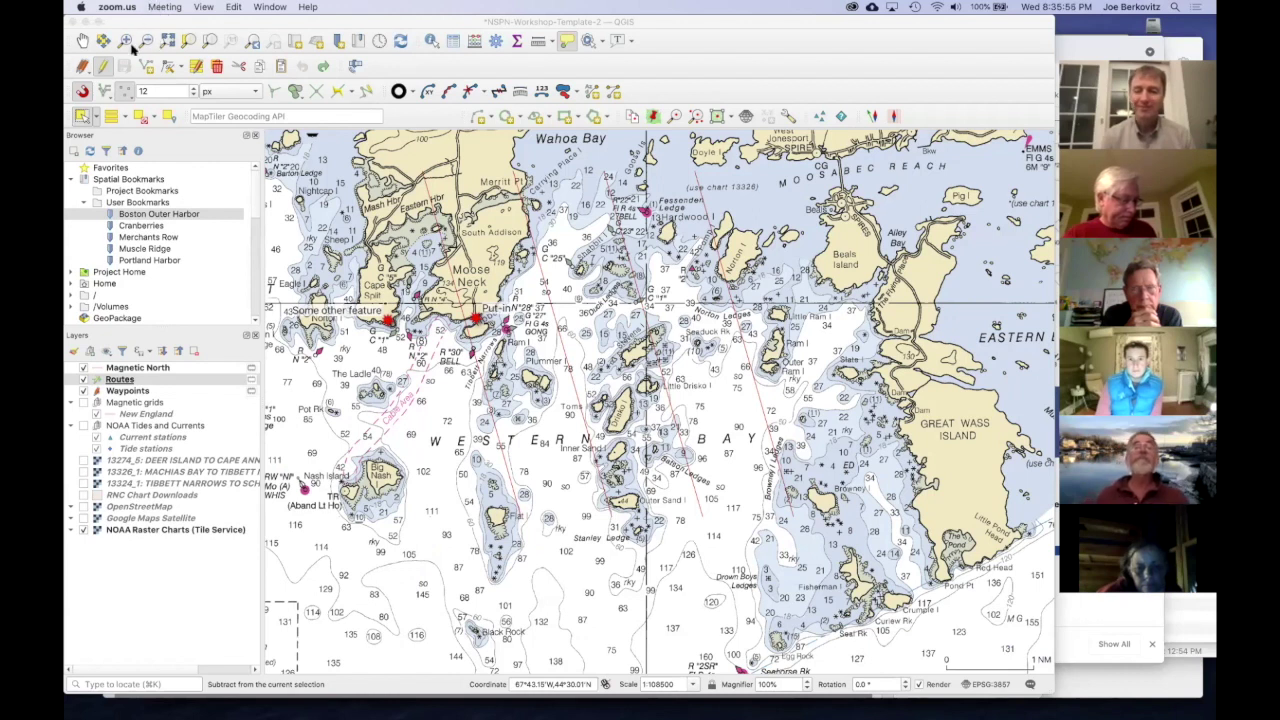
# Step: In the other presenter's QGIS window, choose Project > Close
pyautogui.click(153, 24)
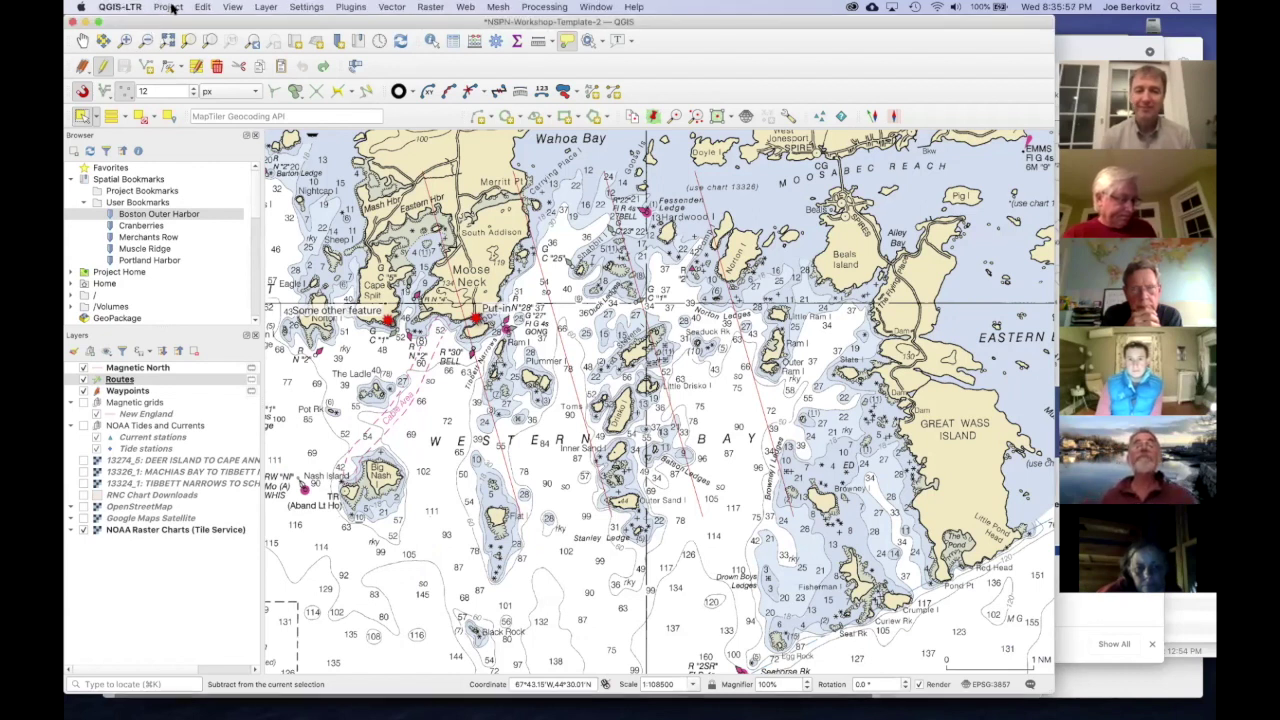
pyautogui.click(166, 7)
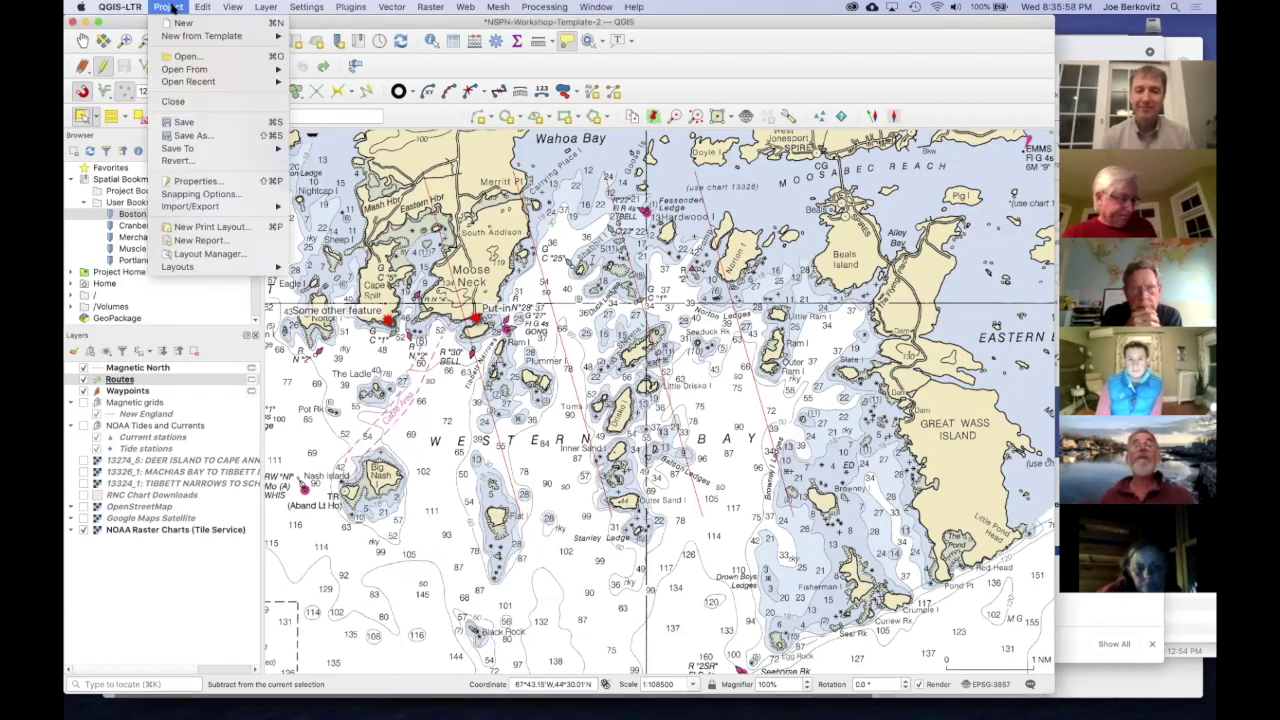
pyautogui.click(174, 101)
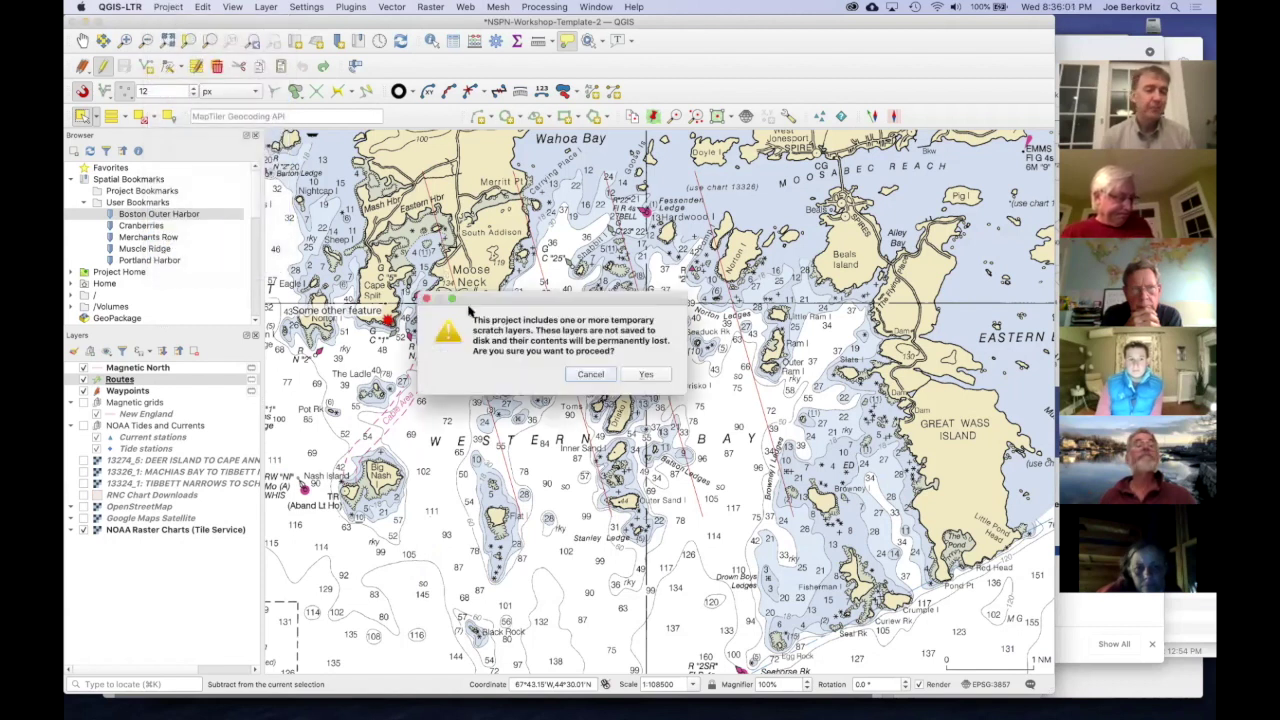
# Step: Close the template without saving, then reopen MarineDataTest from recent projects, keeping unavailable layers
pyautogui.click(646, 374)
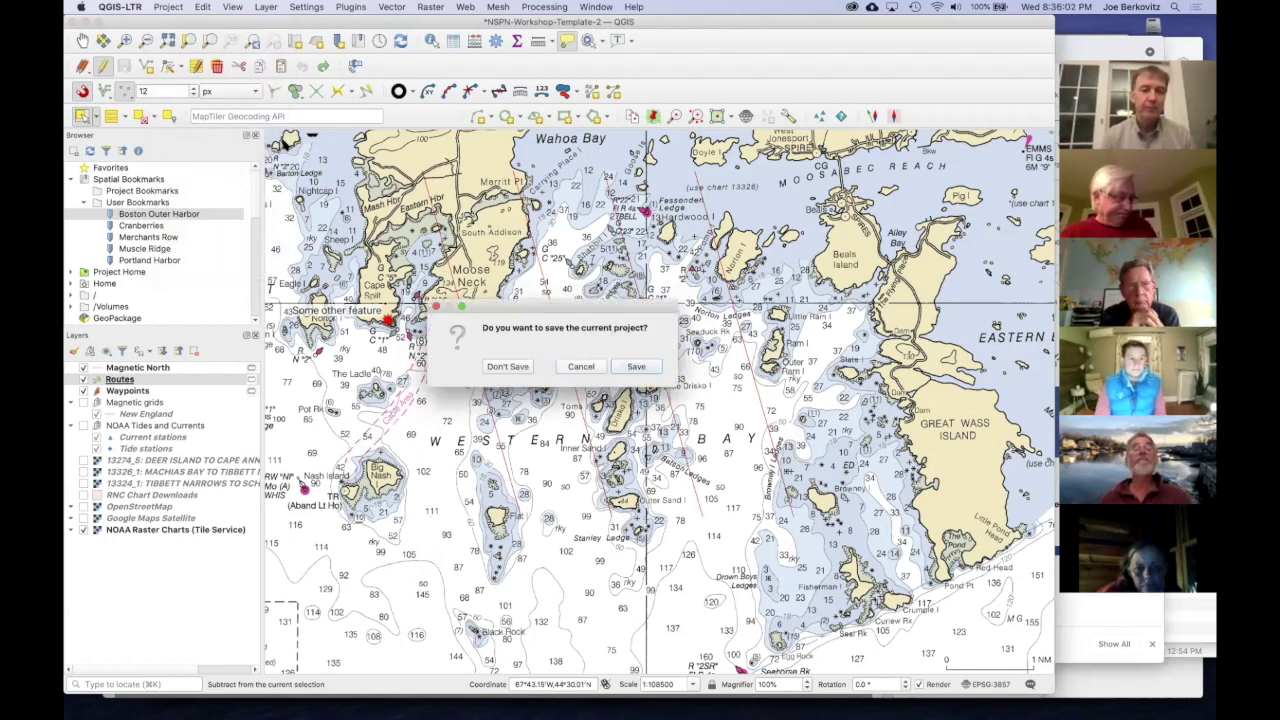
pyautogui.click(505, 366)
pyautogui.click(168, 7)
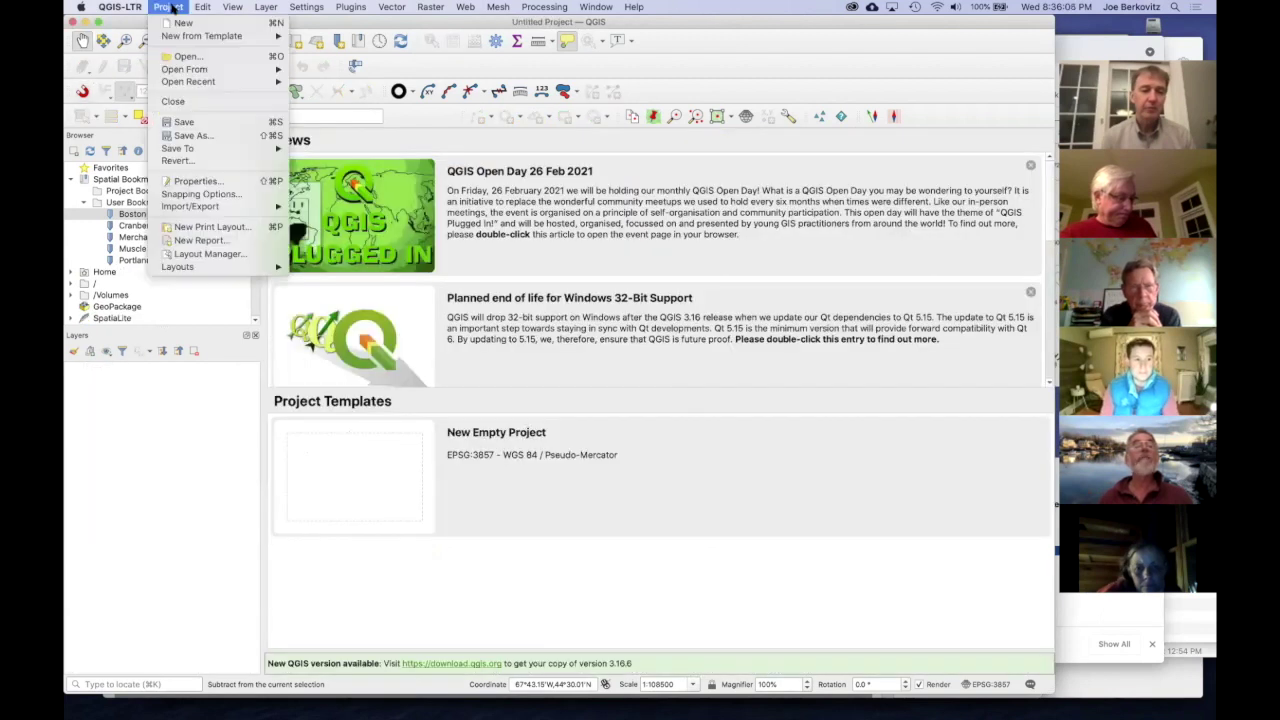
pyautogui.moveTo(193, 83)
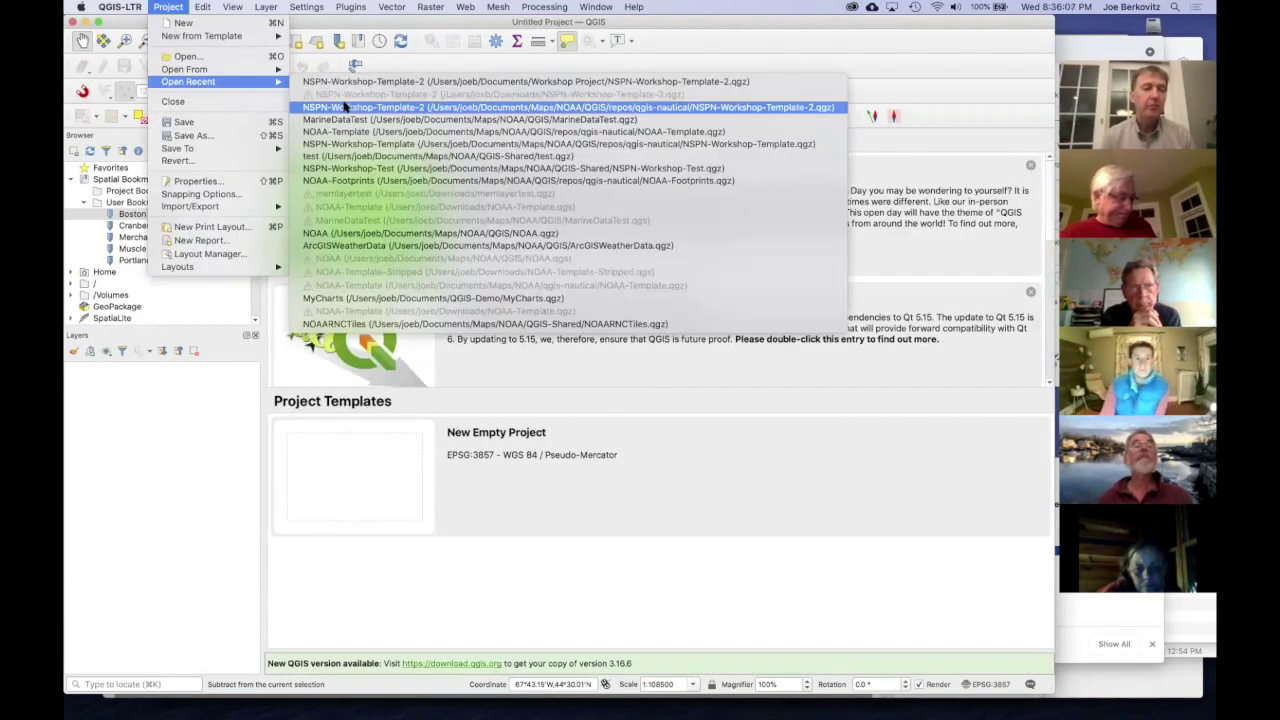
pyautogui.click(345, 120)
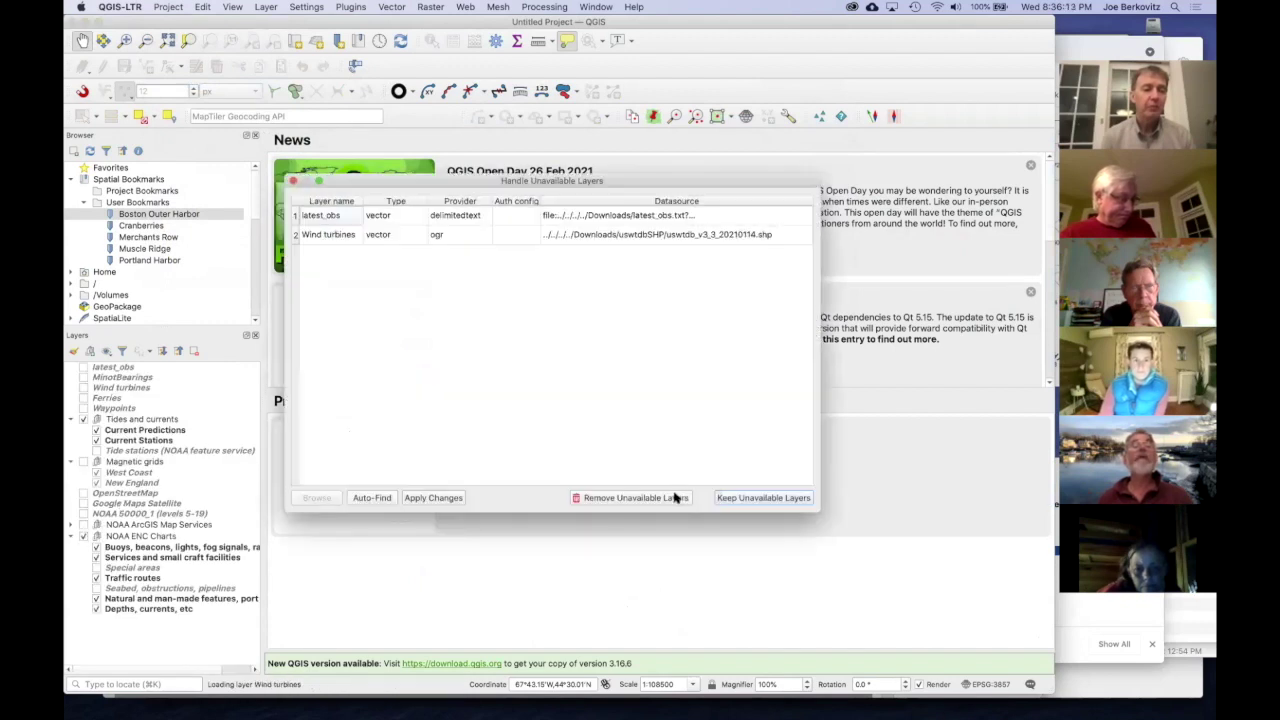
pyautogui.click(433, 497)
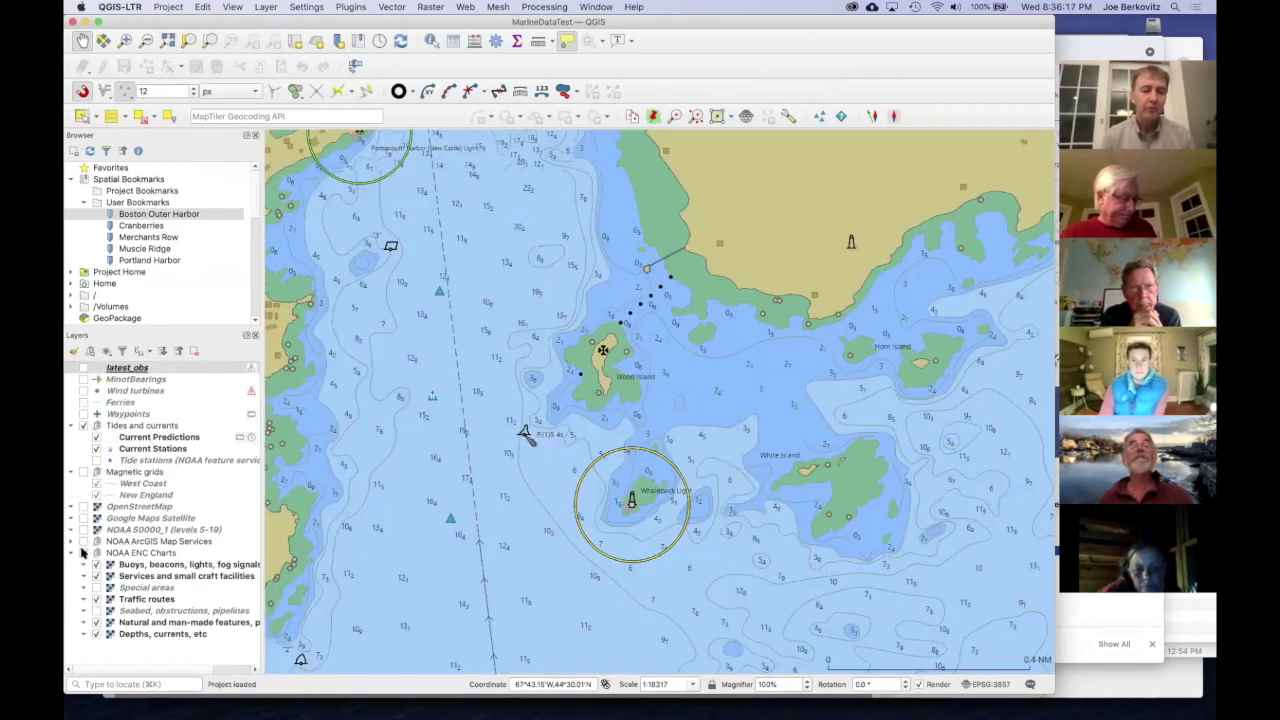
# Step: Zoom out over Portsmouth and swap the NOAA ArcGIS raster chart for the NOAA ENC Charts group
pyautogui.click(83, 552)
pyautogui.click(83, 541)
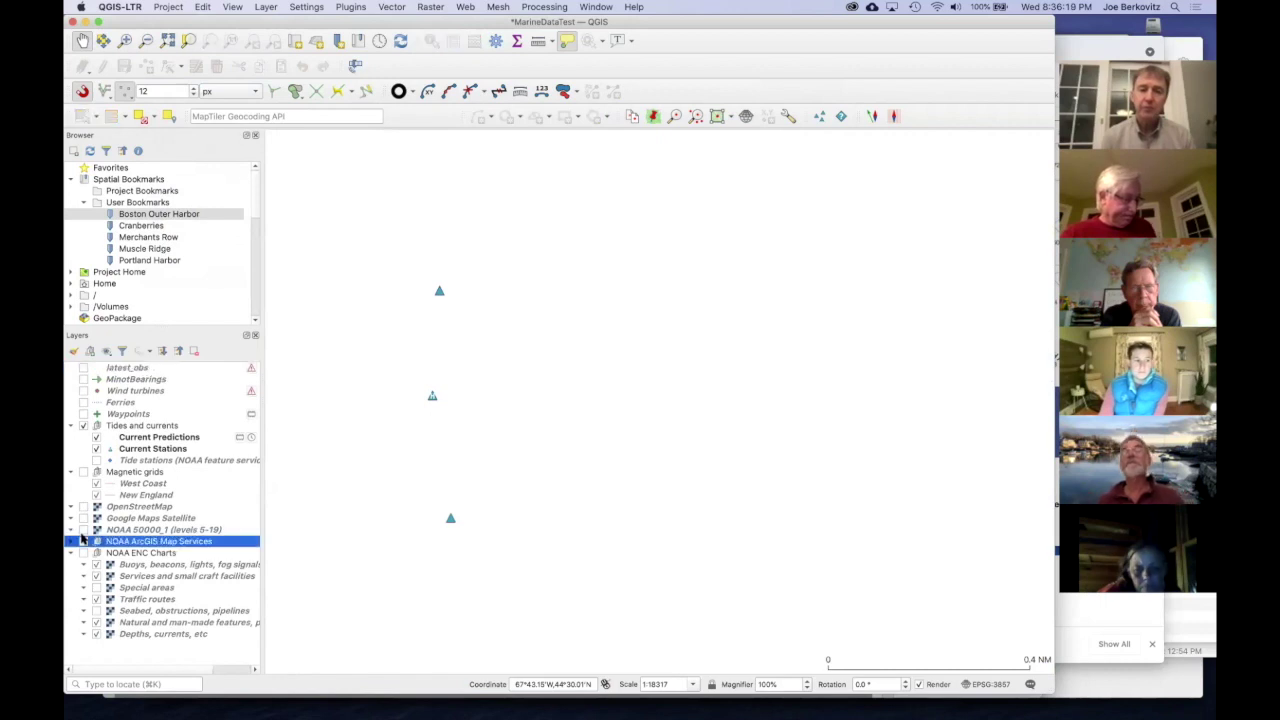
pyautogui.click(83, 542)
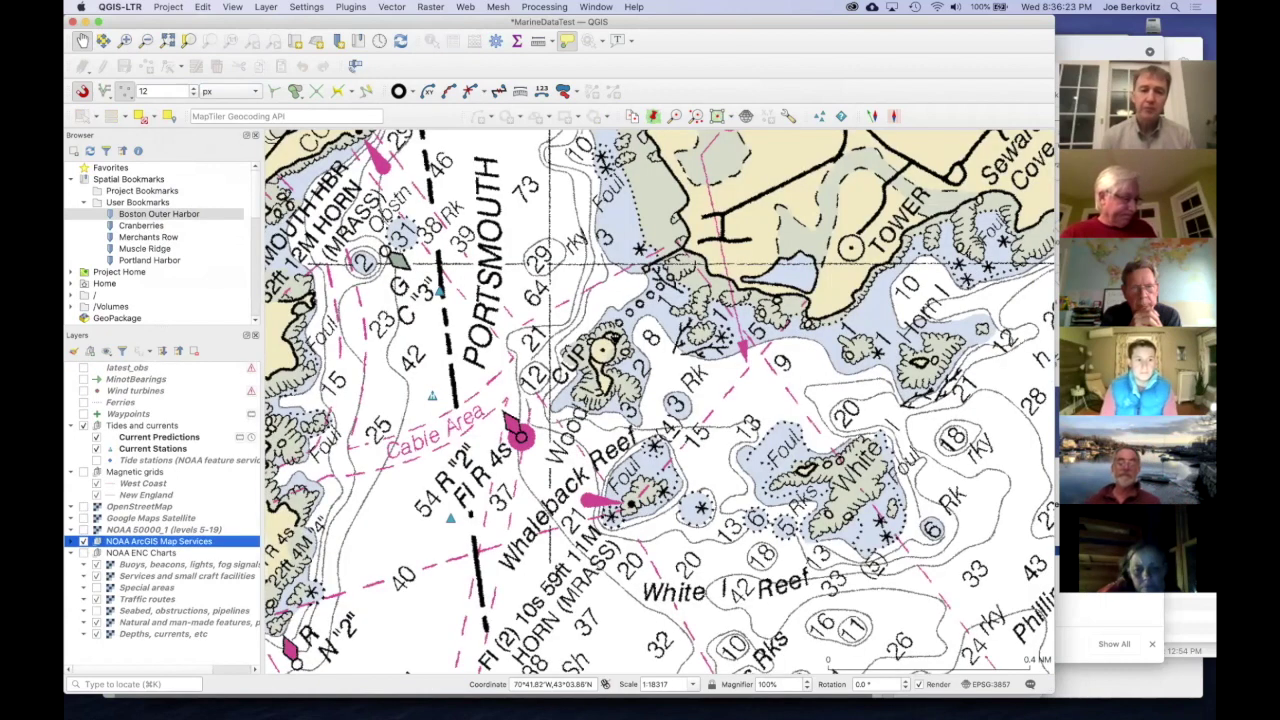
pyautogui.scroll(-1, 640, 330)
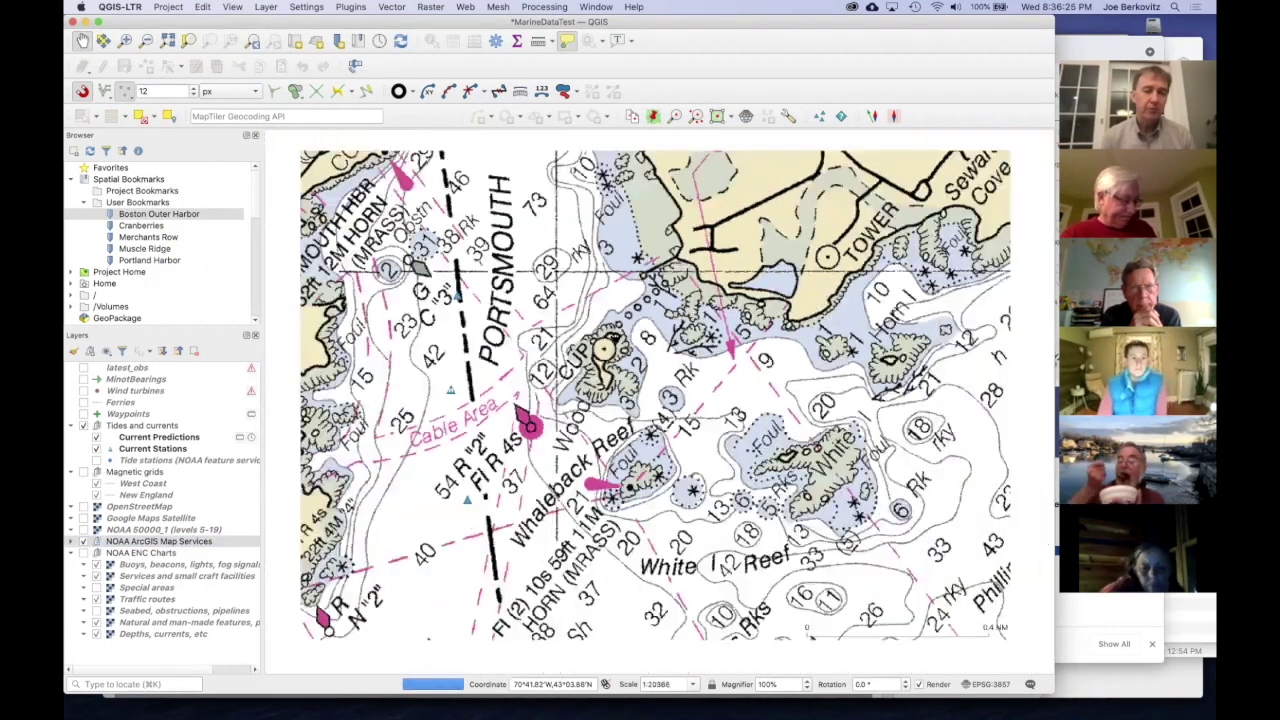
pyautogui.scroll(-3, 614, 337)
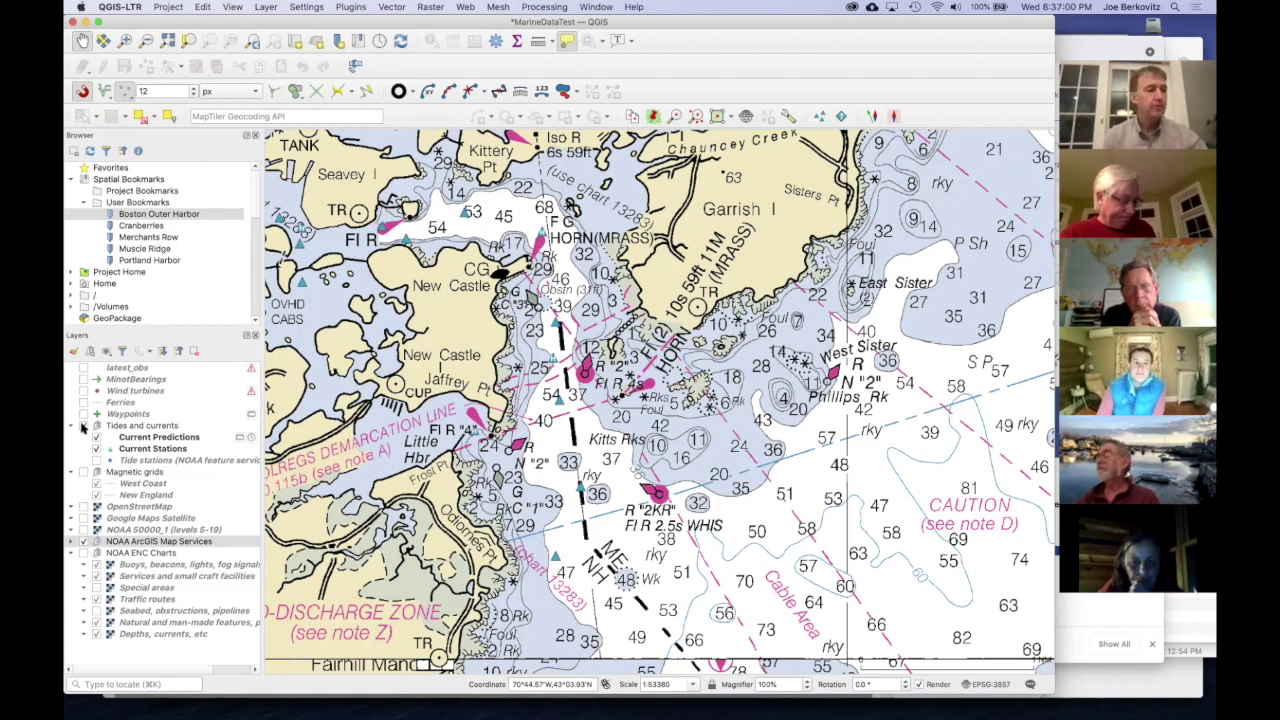
pyautogui.click(84, 541)
pyautogui.click(84, 552)
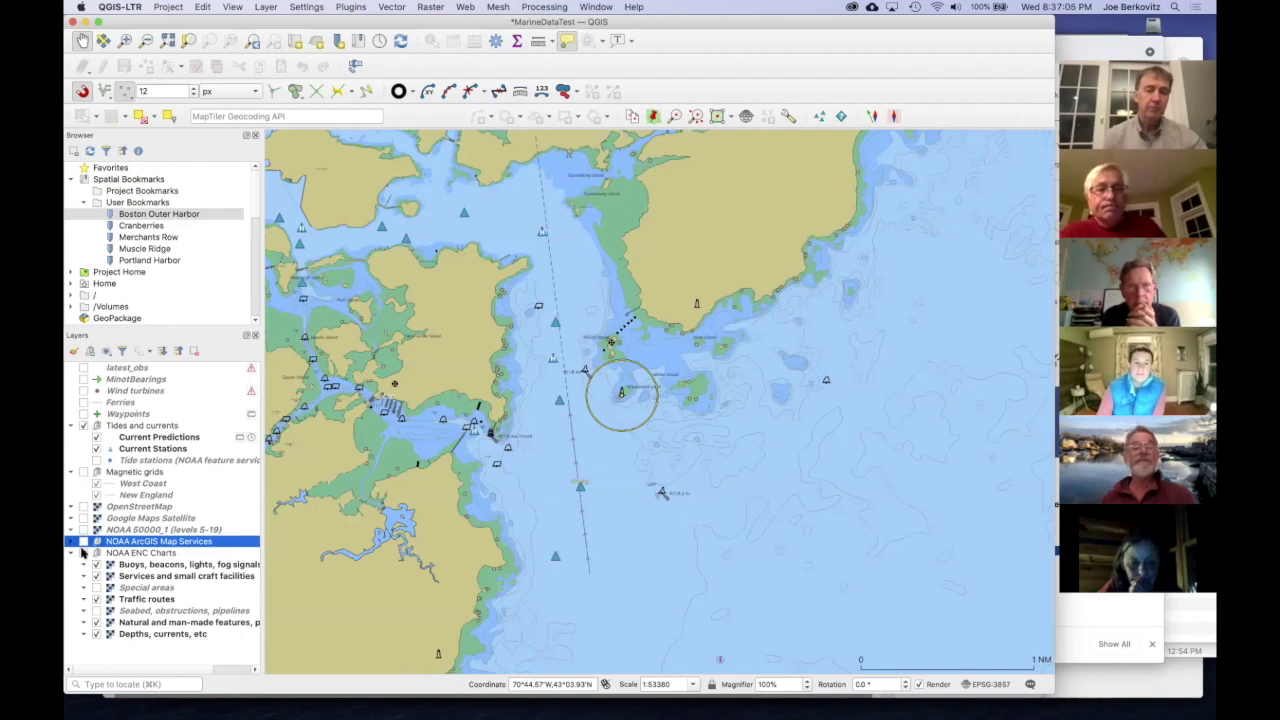
# Step: Turn on the 'Seabed, obstructions, pipelines' layer and centre the chart on the harbour mouth
pyautogui.click(94, 610)
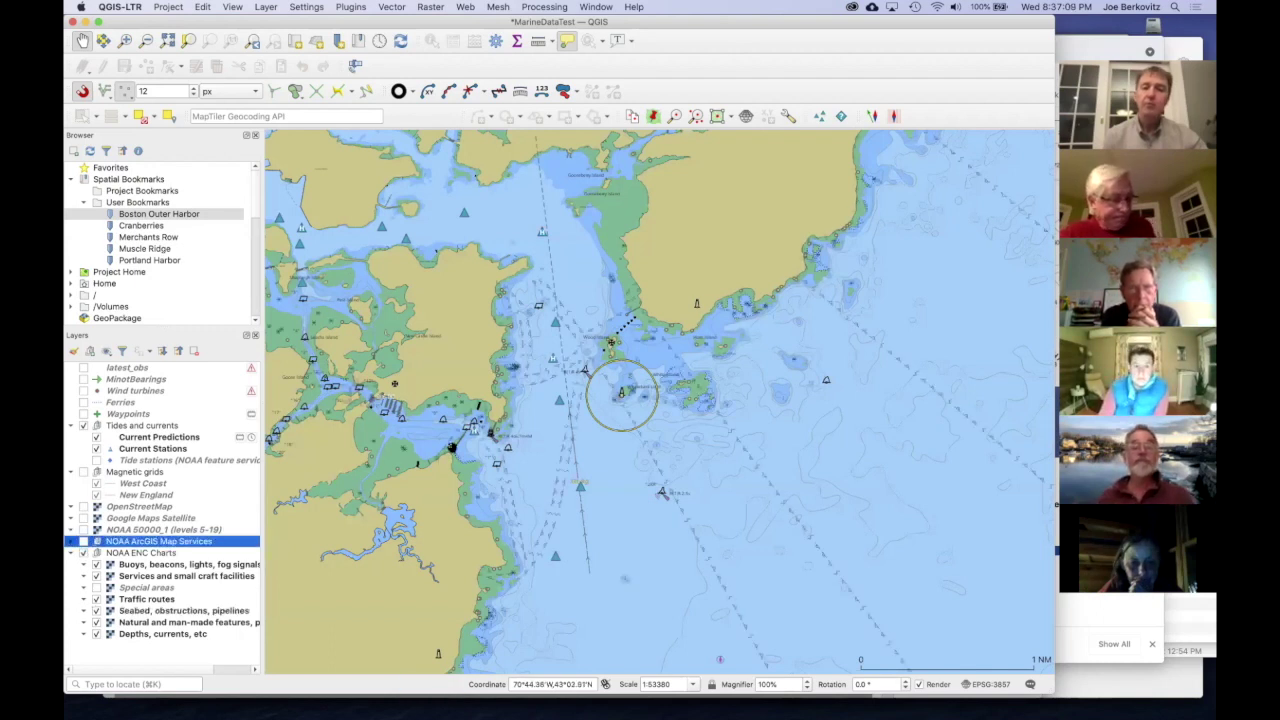
pyautogui.scroll(1, 528, 436)
pyautogui.scroll(2, 528, 436)
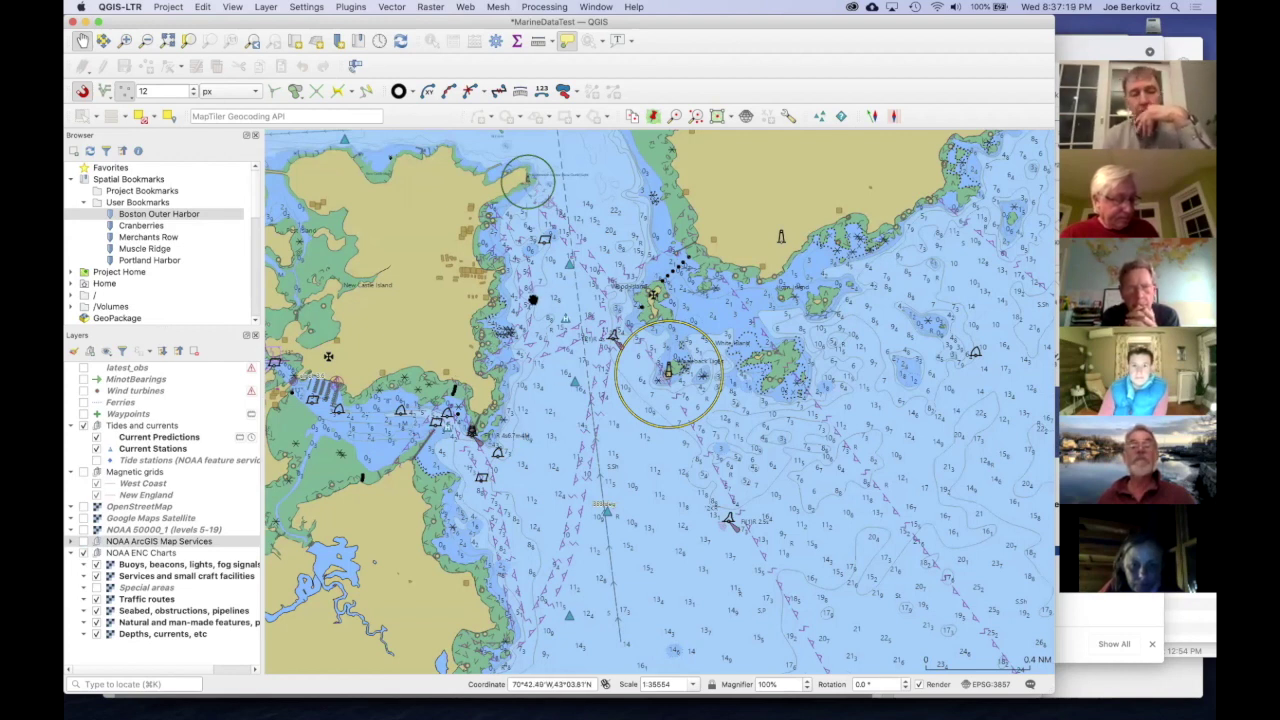
pyautogui.moveTo(623, 391); pyautogui.dragTo(718, 487)
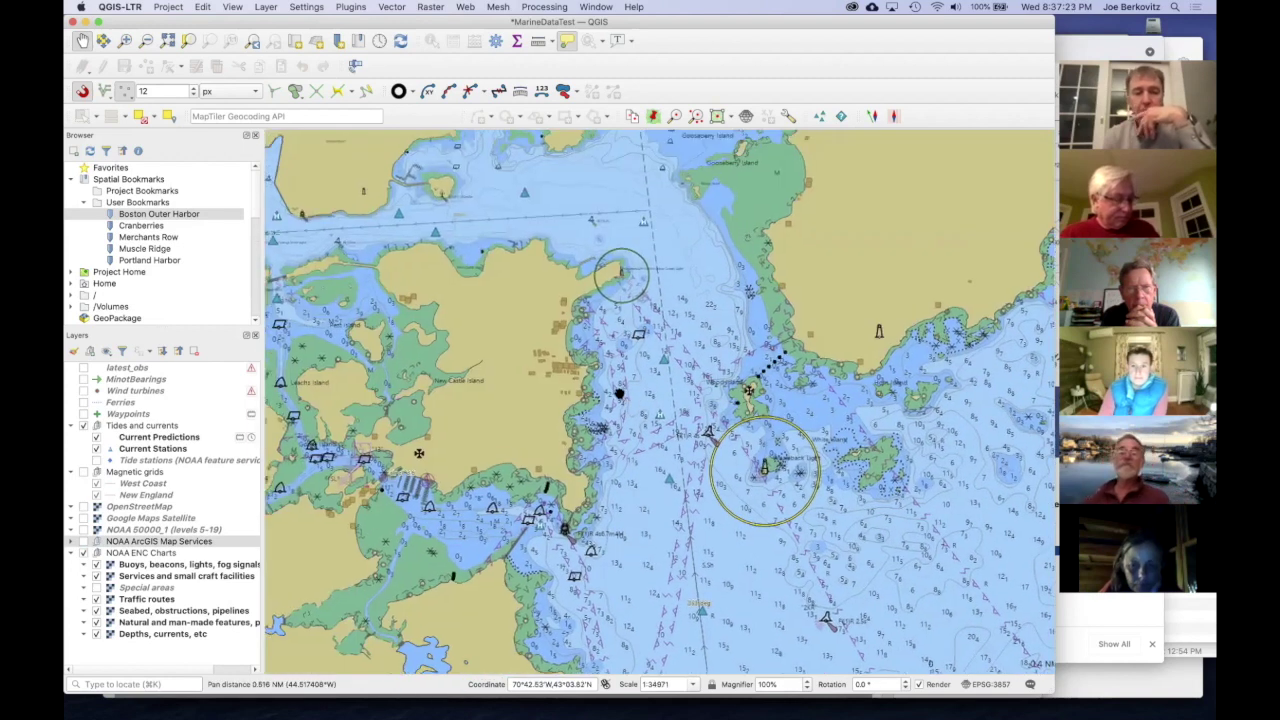
# Step: Adjust the zoom and recentre the chart on the Whaleback light
pyautogui.scroll(3, 619, 393)
pyautogui.scroll(-3, 619, 393)
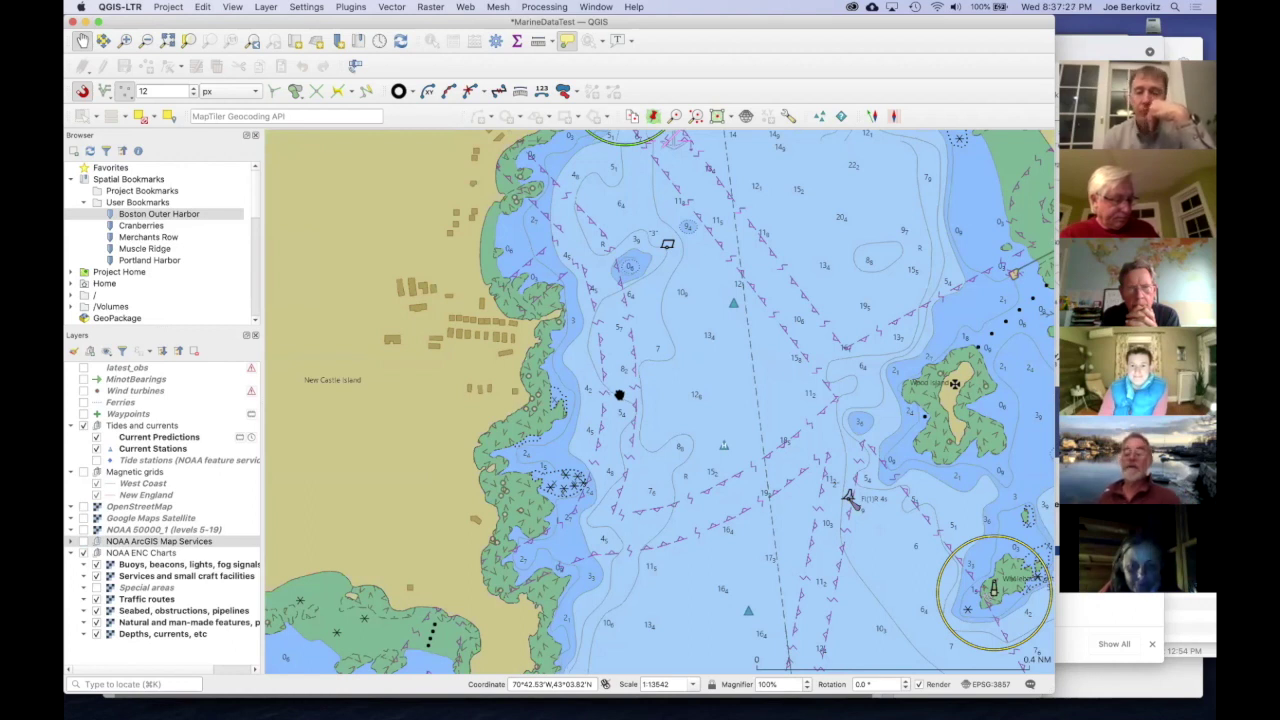
pyautogui.scroll(-3, 638, 467)
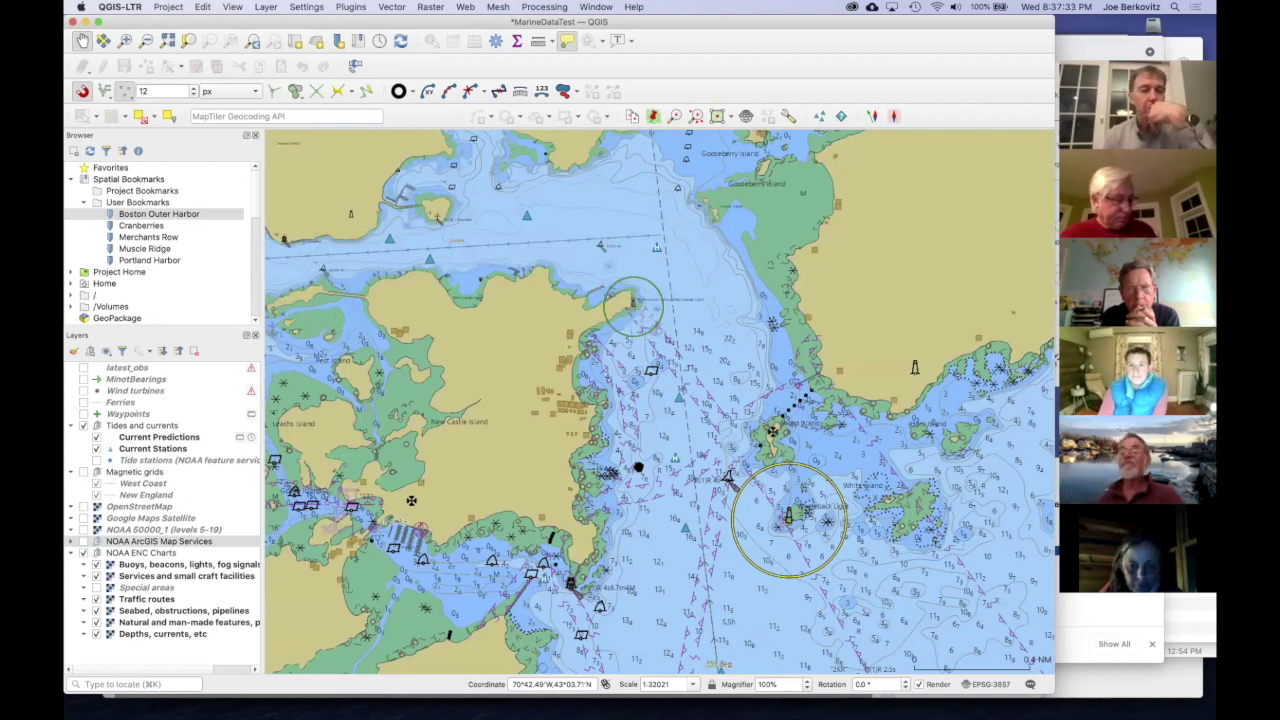
pyautogui.moveTo(660, 400); pyautogui.dragTo(542, 296)
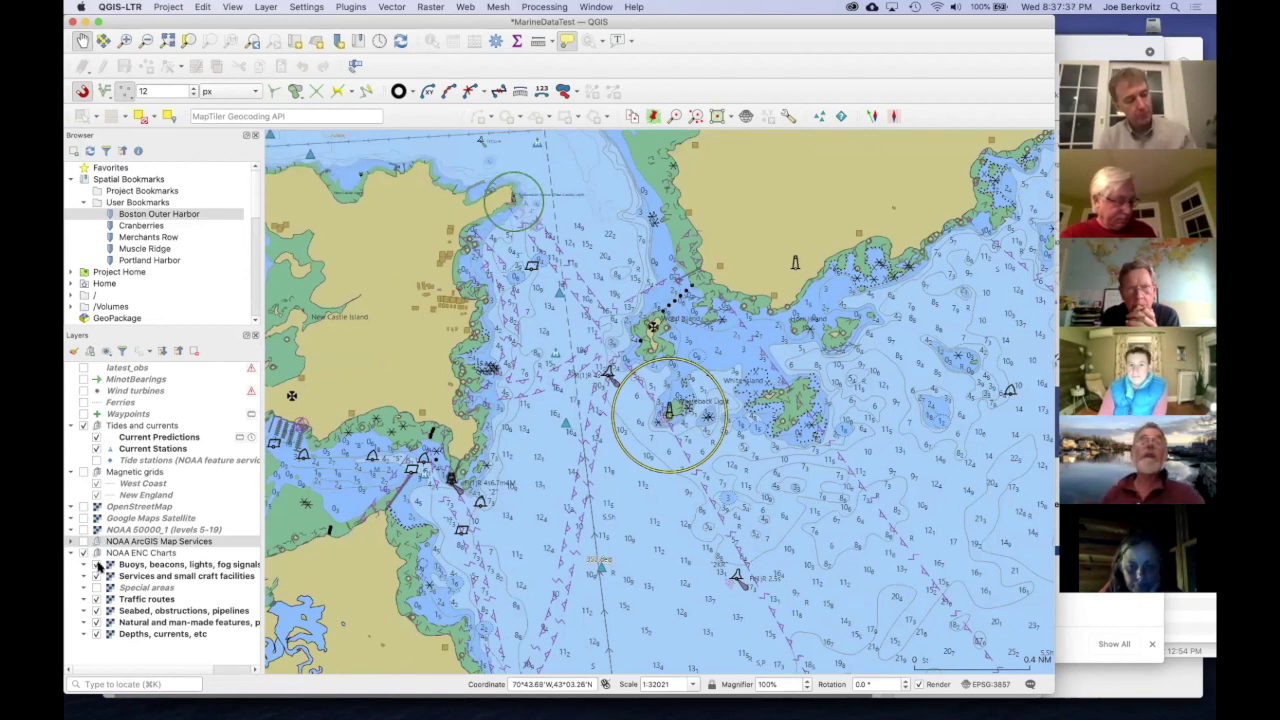
# Step: Hide the buoys, services, traffic routes, seabed and natural features ENC sublayers
pyautogui.click(97, 566)
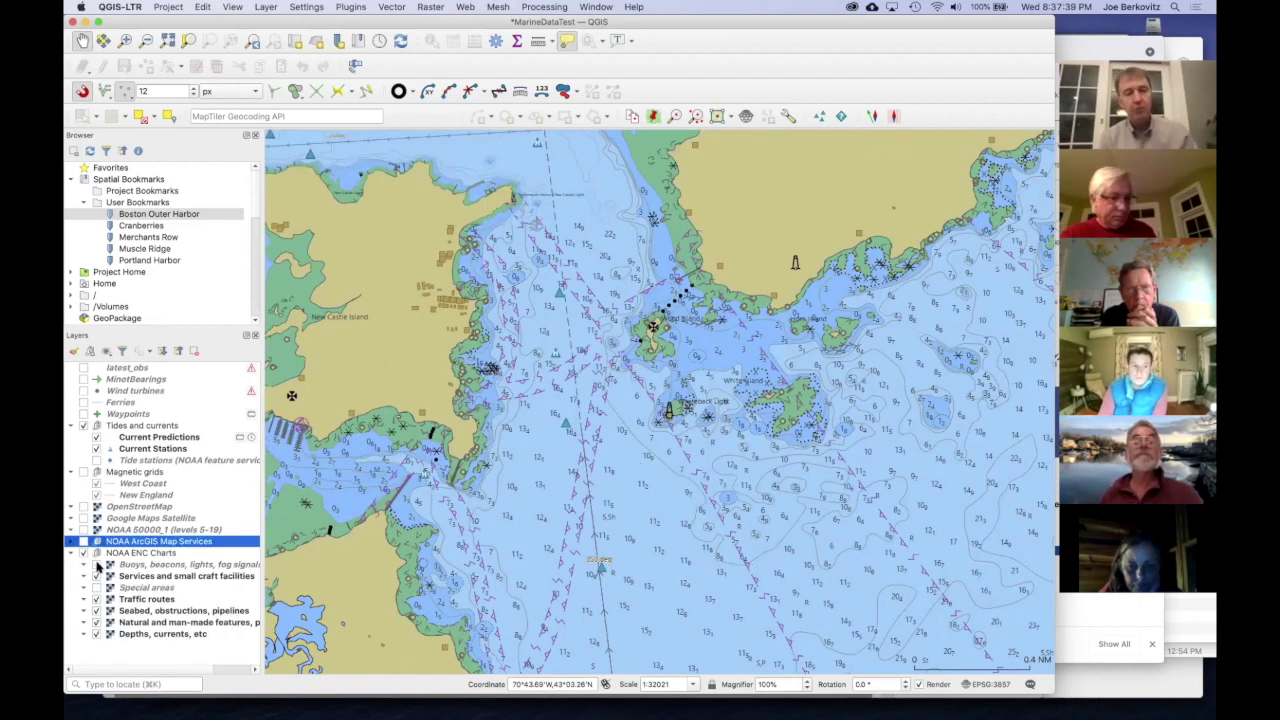
pyautogui.click(97, 565)
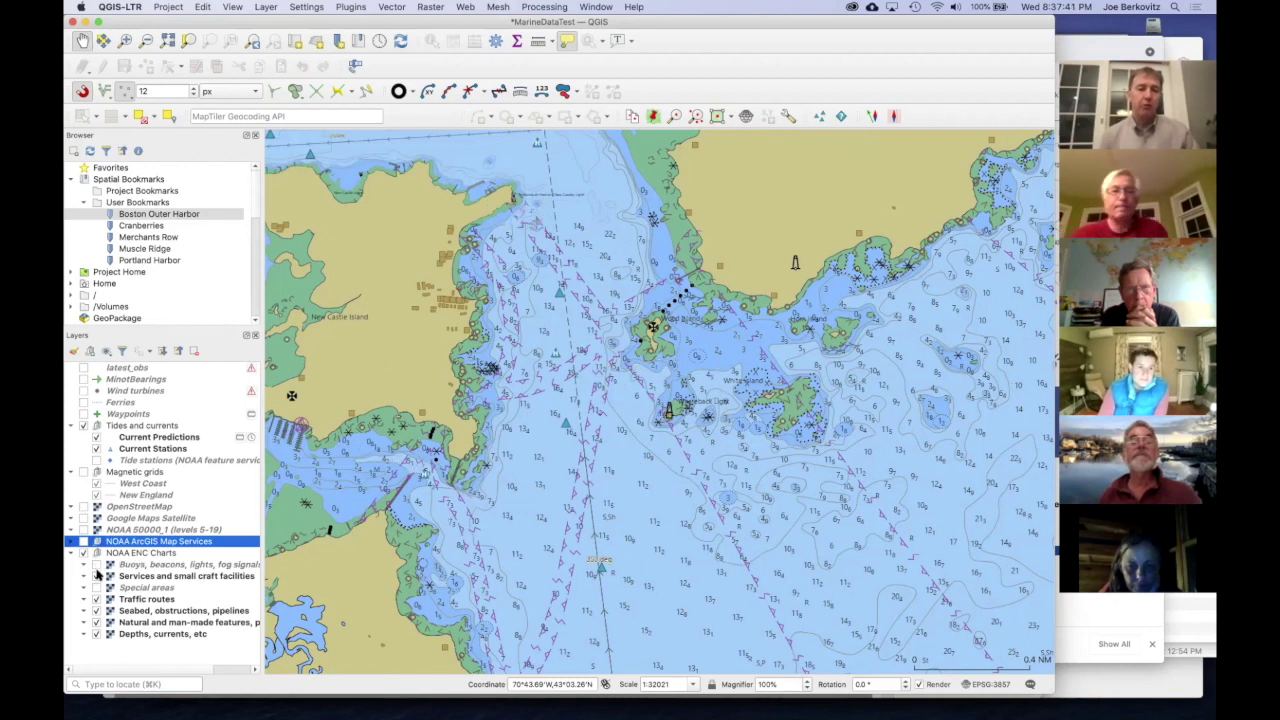
pyautogui.click(97, 577)
pyautogui.click(97, 599)
pyautogui.click(97, 611)
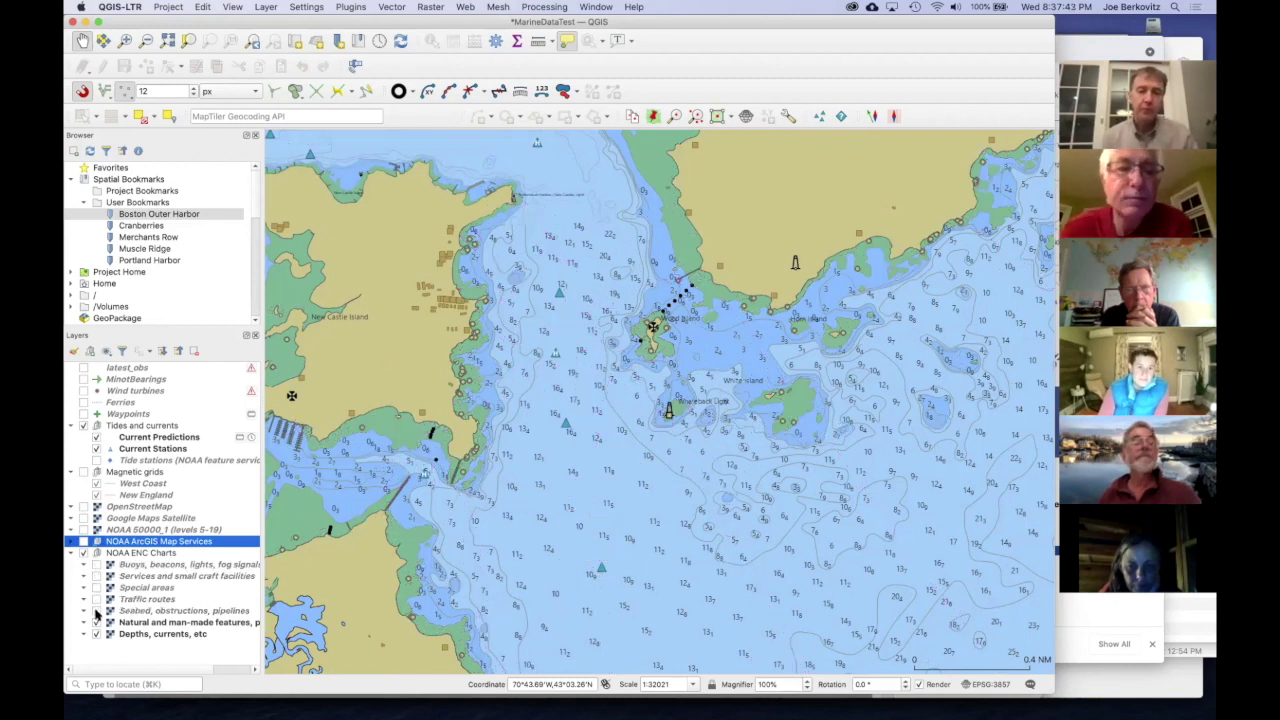
pyautogui.click(97, 622)
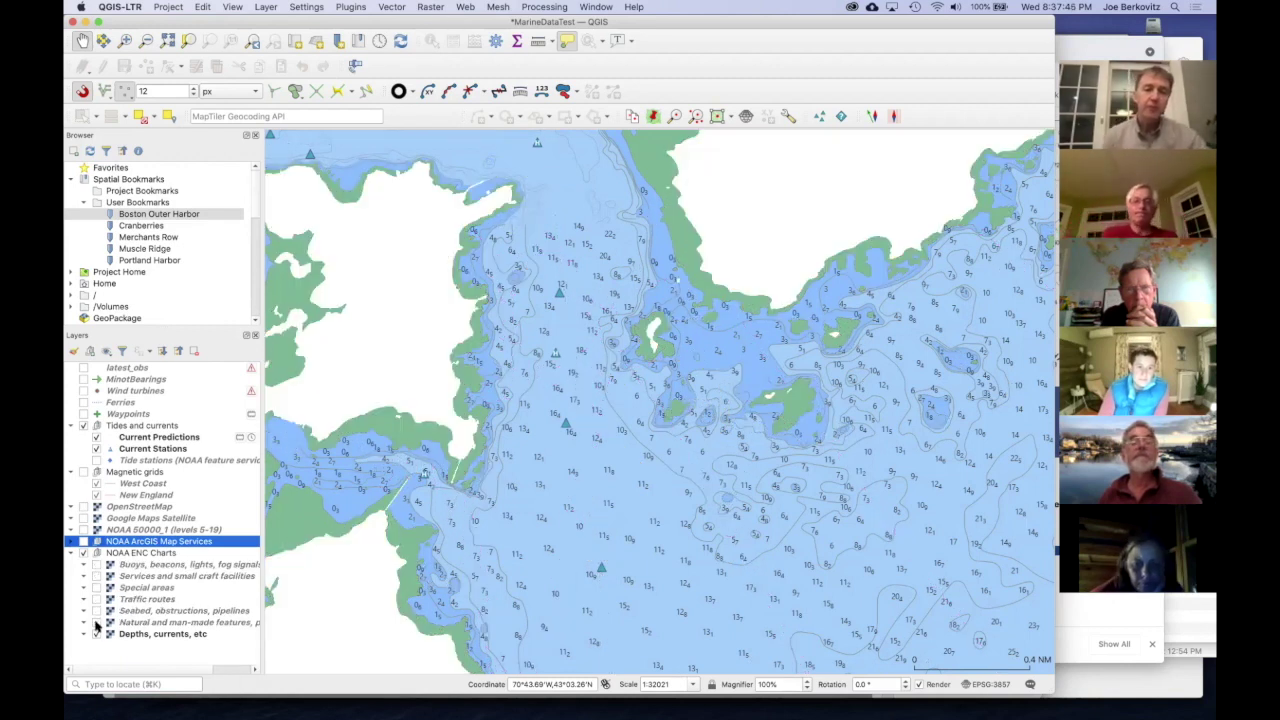
# Step: Re-enable natural features, traffic routes, special areas and buoys, leaving seabed and services hidden
pyautogui.click(97, 622)
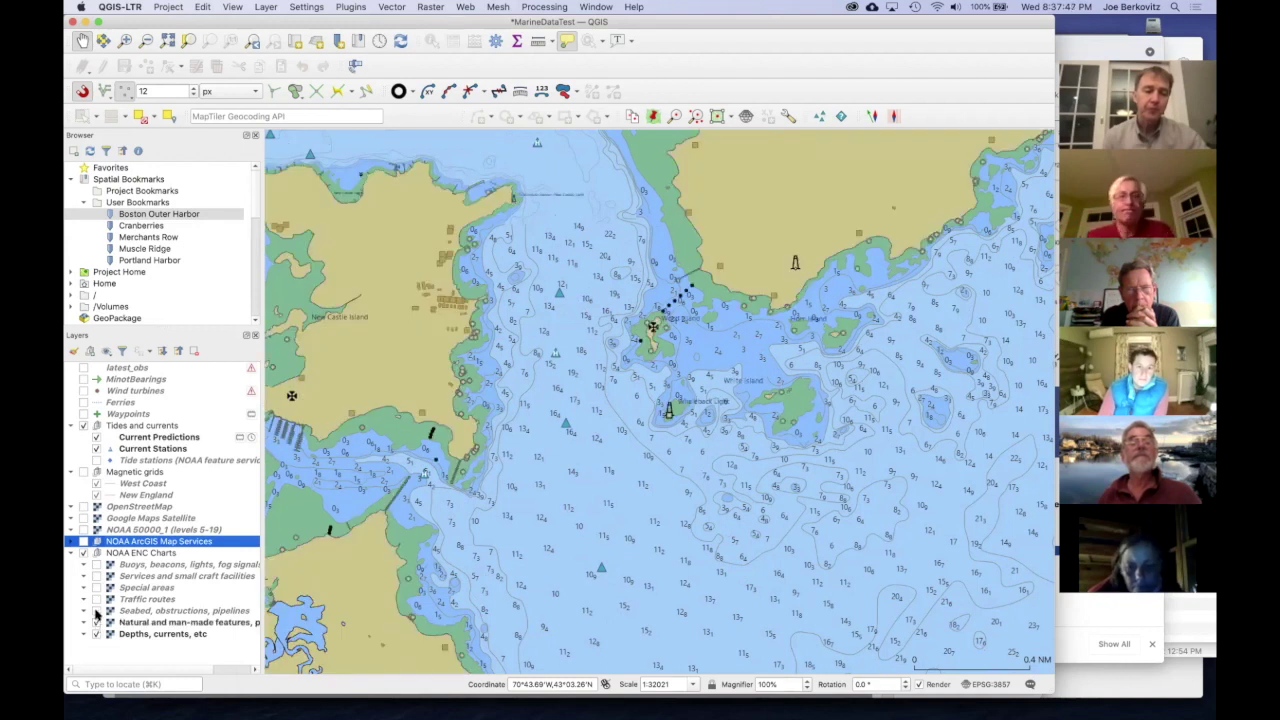
pyautogui.click(97, 611)
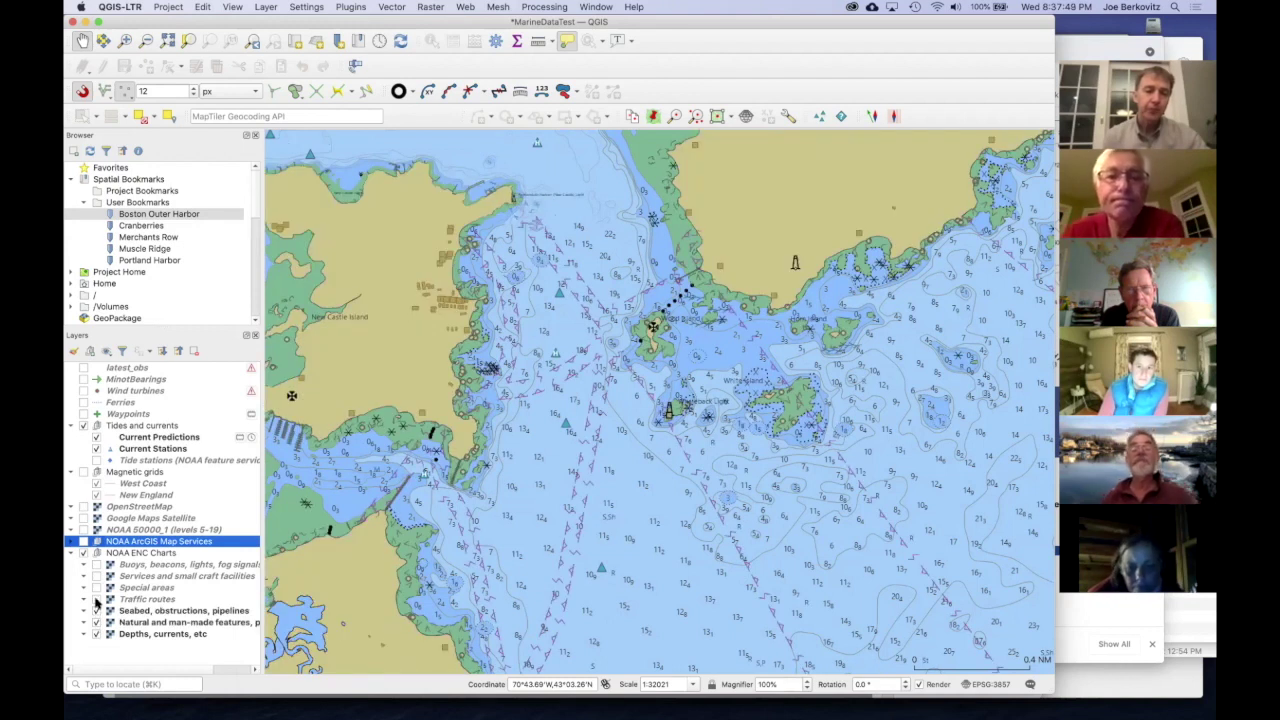
pyautogui.click(97, 611)
pyautogui.click(97, 599)
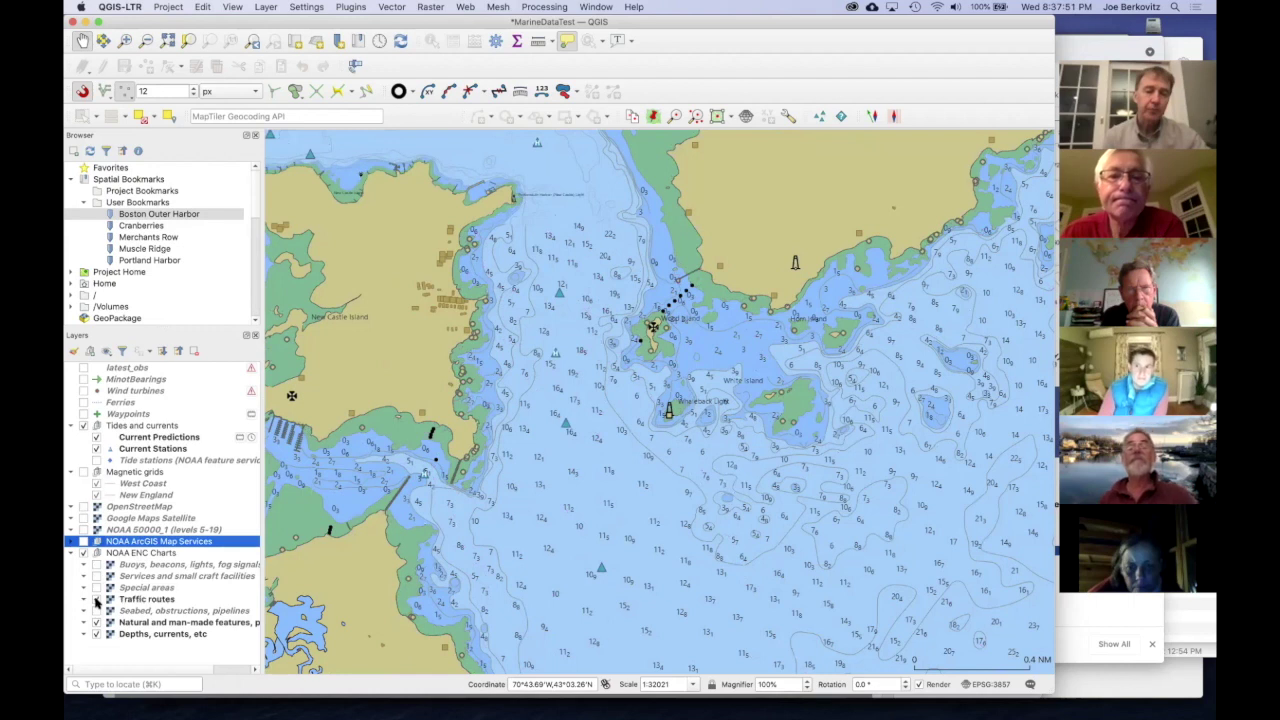
pyautogui.click(97, 588)
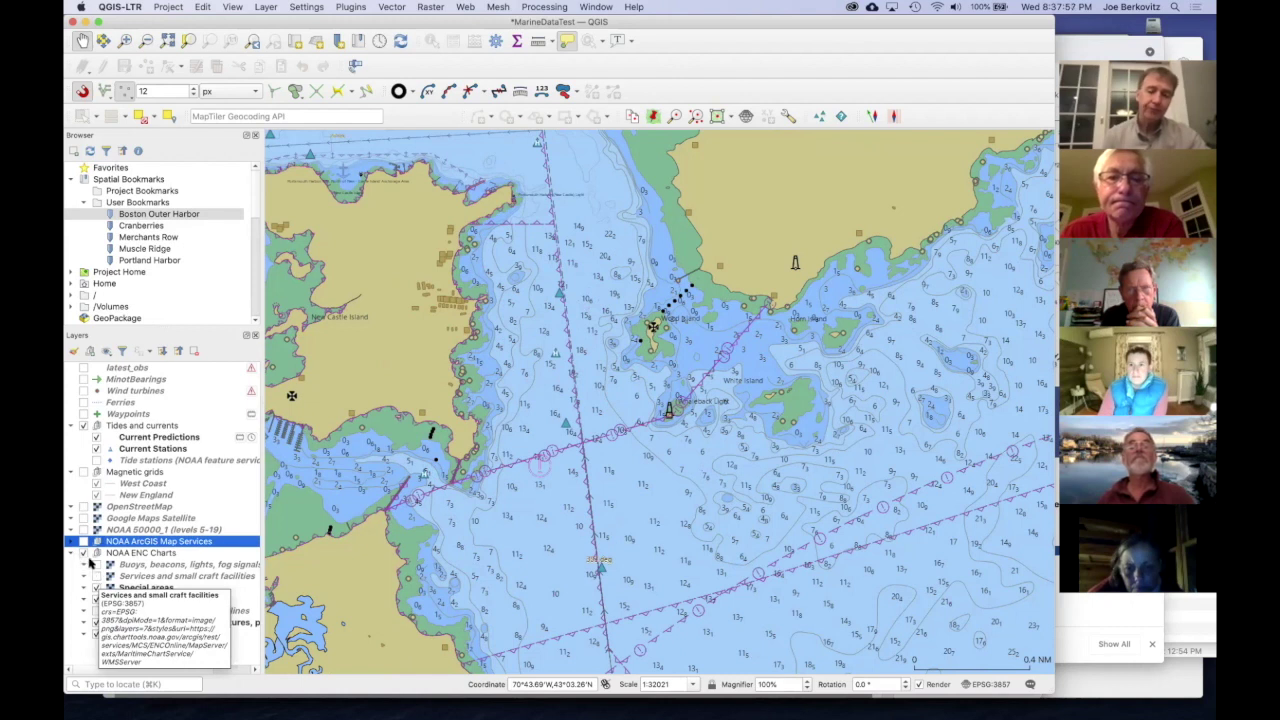
pyautogui.click(97, 565)
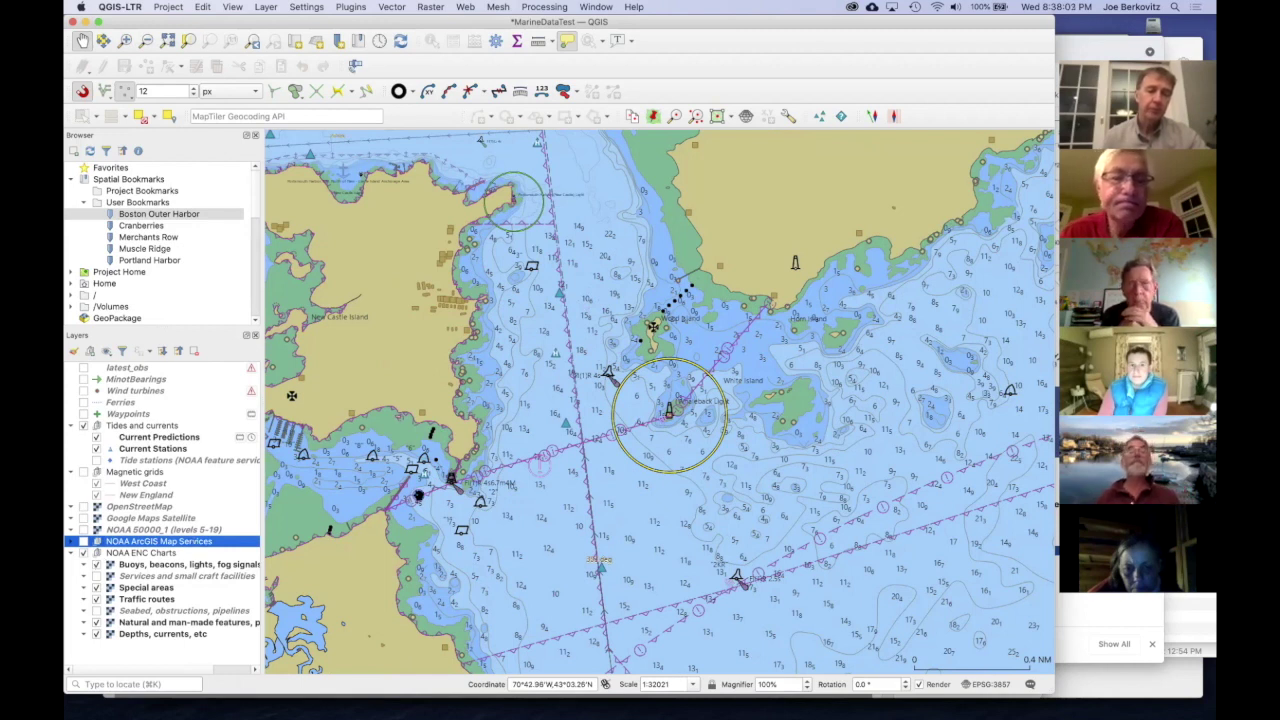
# Step: Zoom in south of the Whaleback light and centre the 2KR buoy at the lane crossing
pyautogui.click(693, 445)
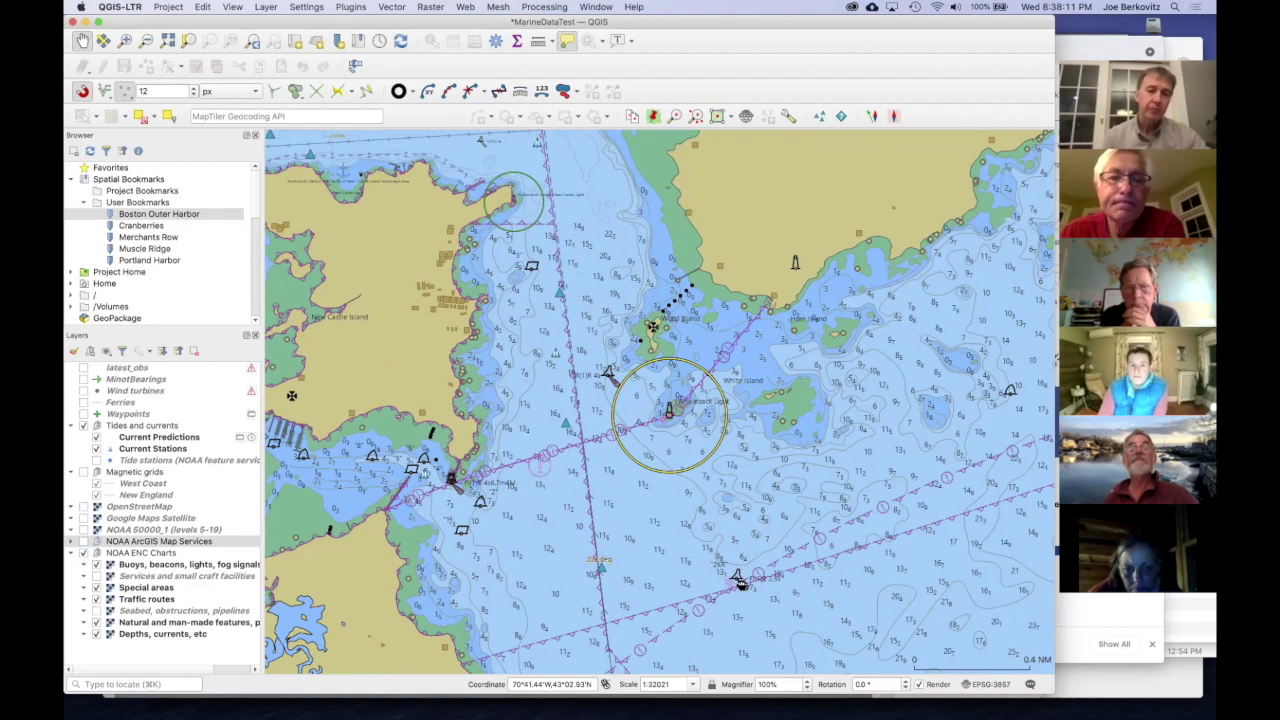
pyautogui.scroll(2, 740, 585)
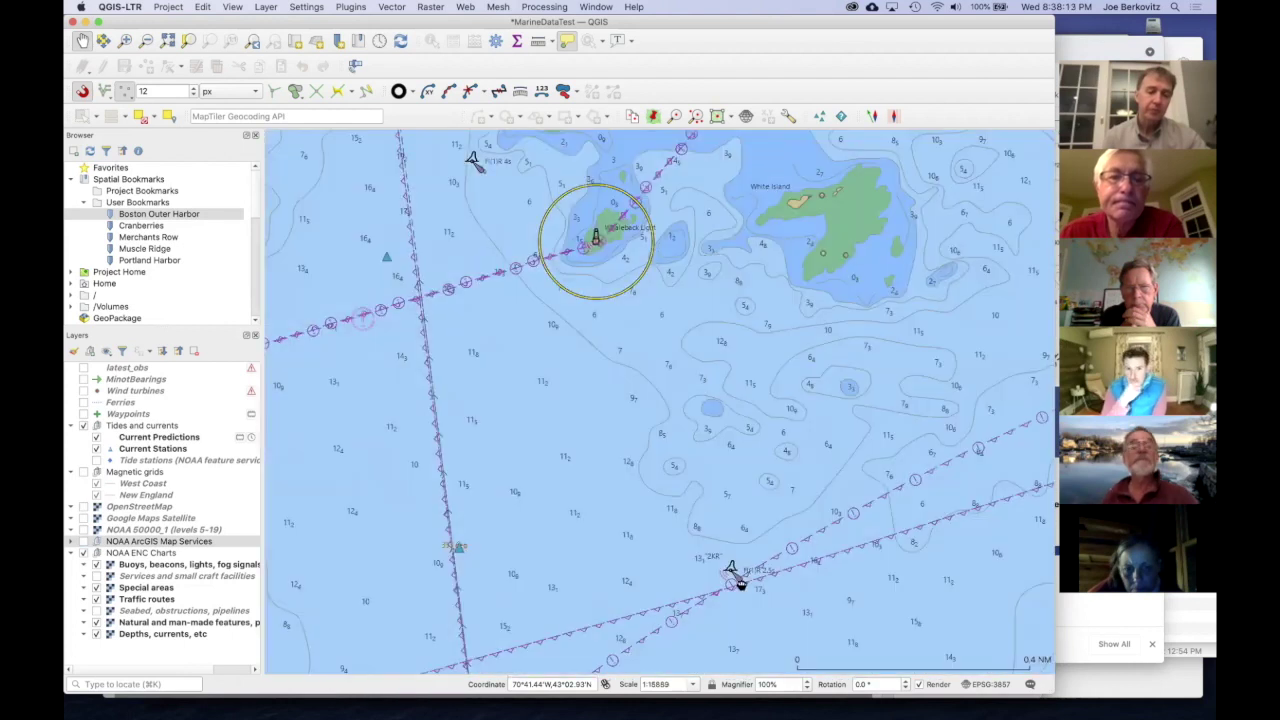
pyautogui.moveTo(740, 585); pyautogui.dragTo(622, 384)
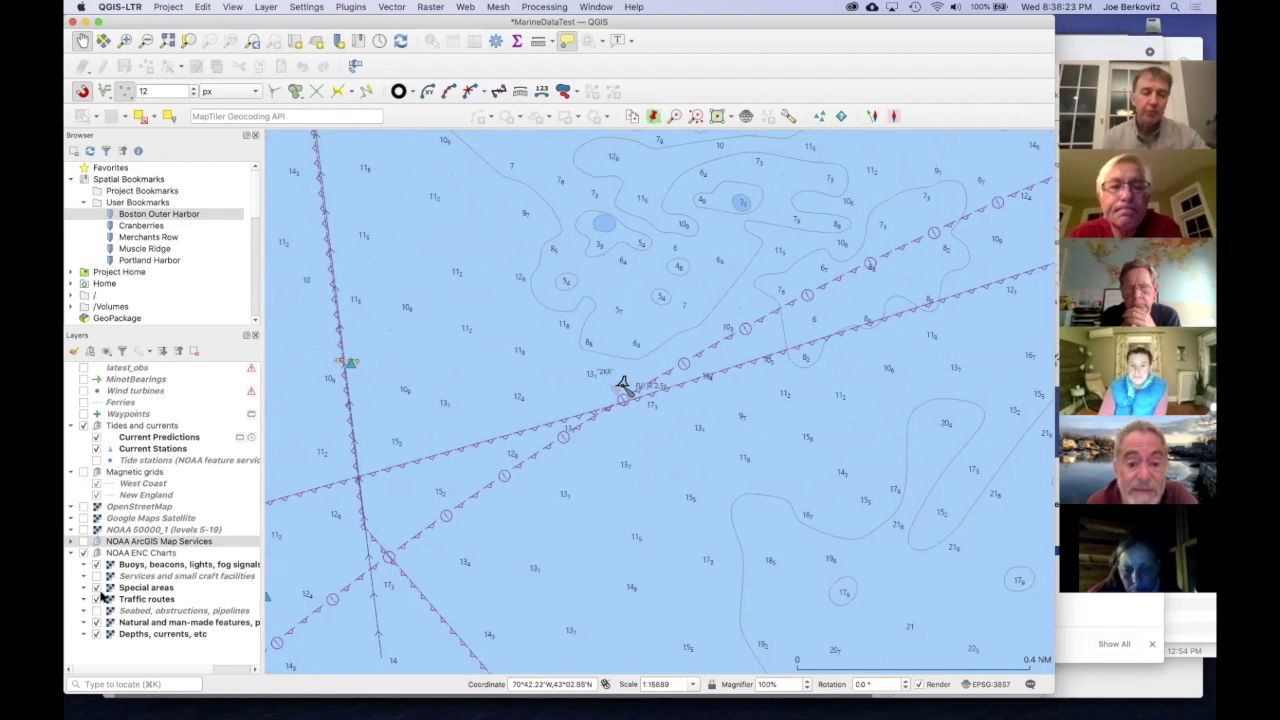
# Step: Toggle the NOAA raster chart on and off to compare it with the ENC chart at 2KR
pyautogui.click(84, 542)
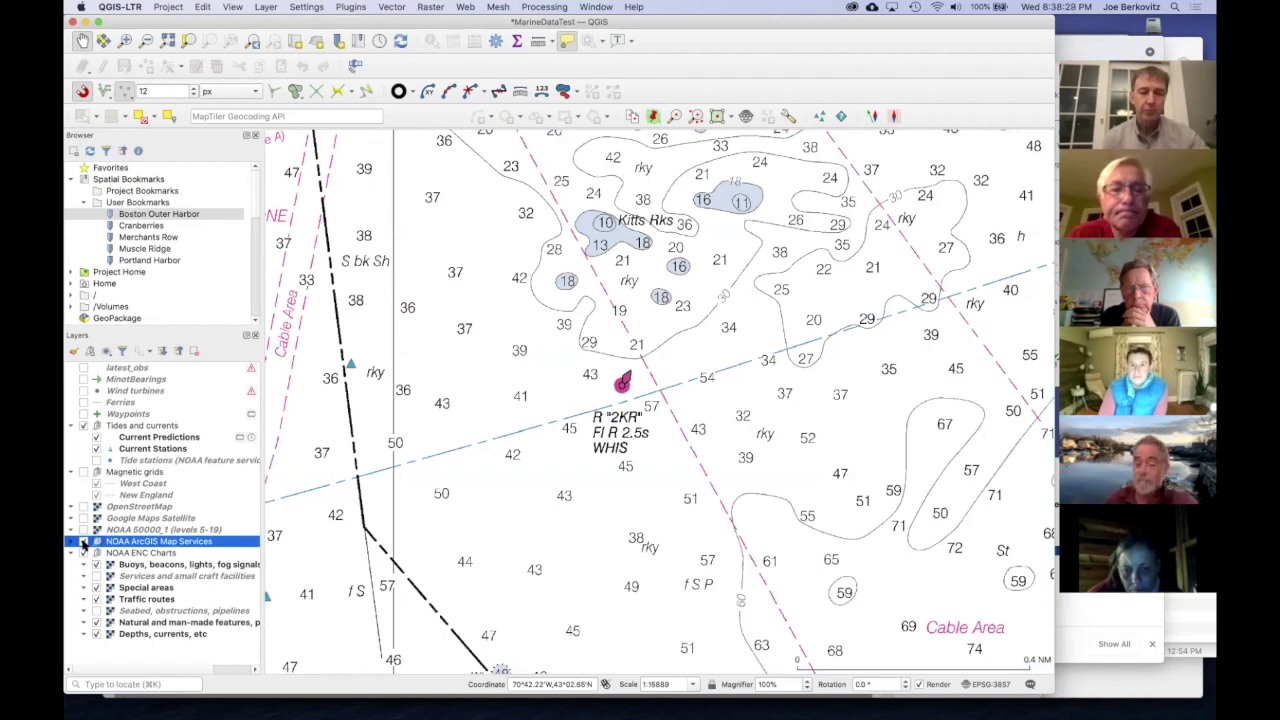
pyautogui.click(84, 542)
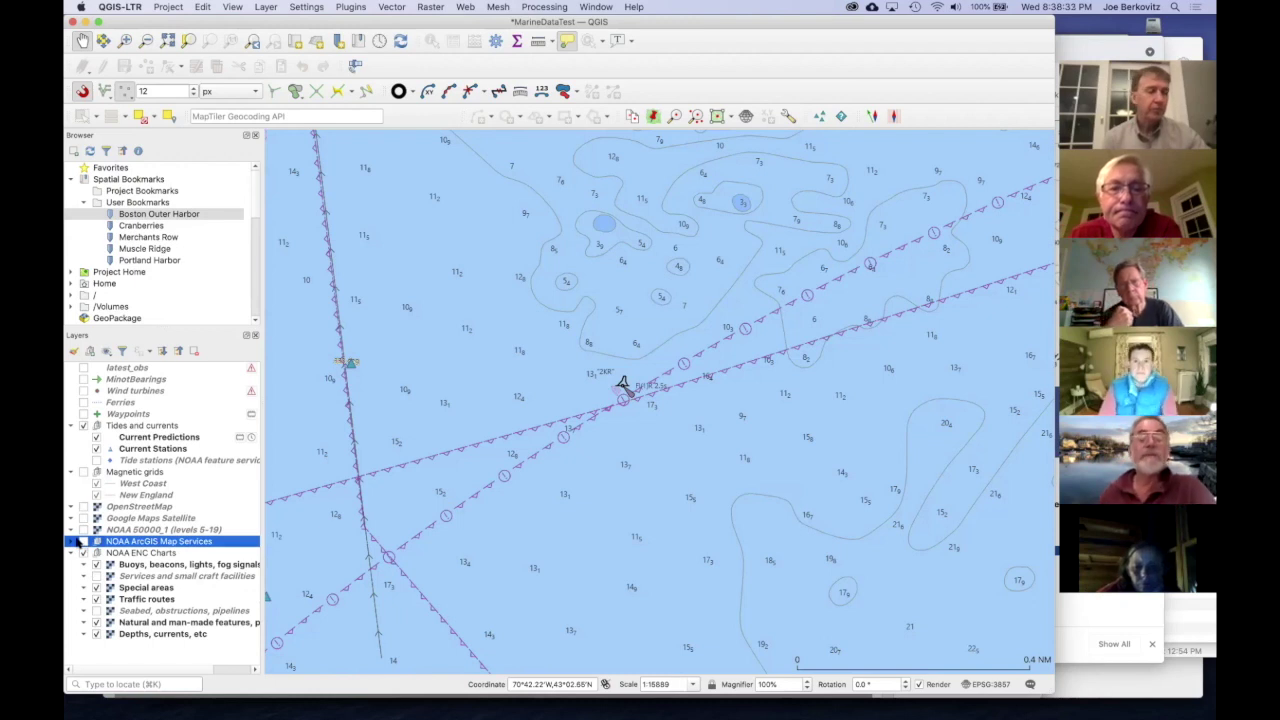
pyautogui.click(83, 542)
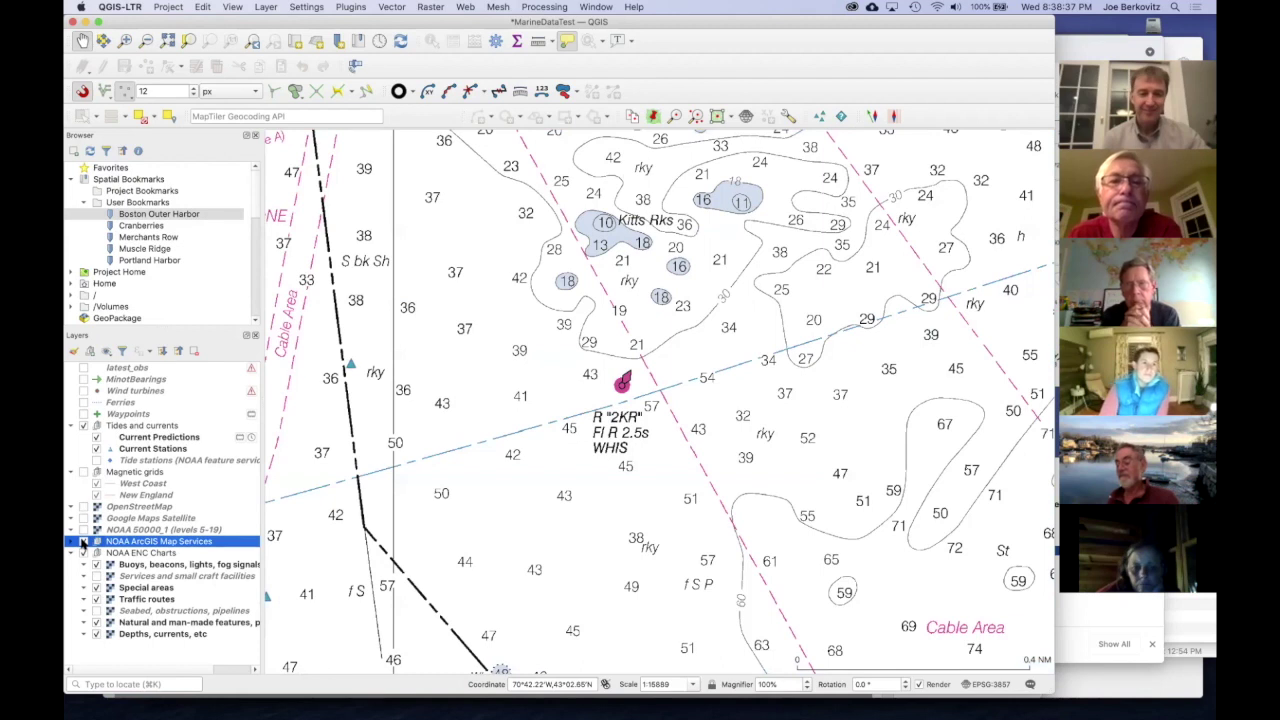
pyautogui.click(83, 542)
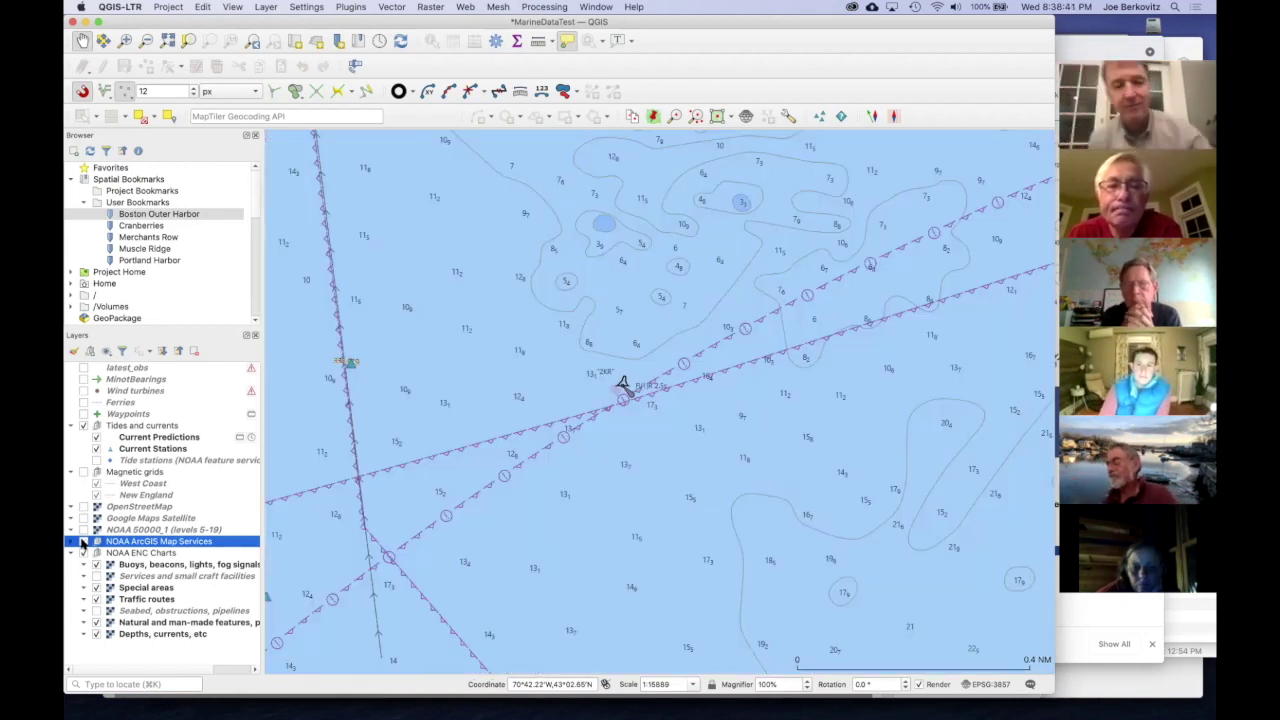
pyautogui.click(83, 541)
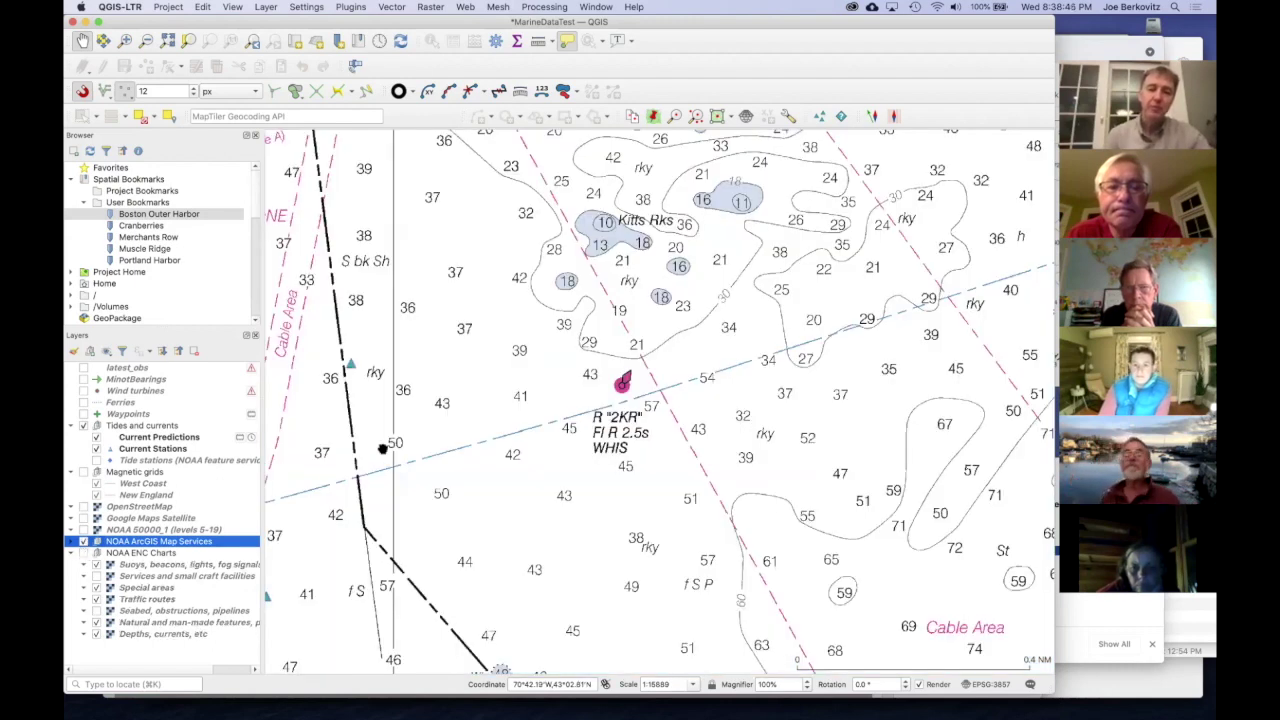
pyautogui.scroll(-1, 418, 398)
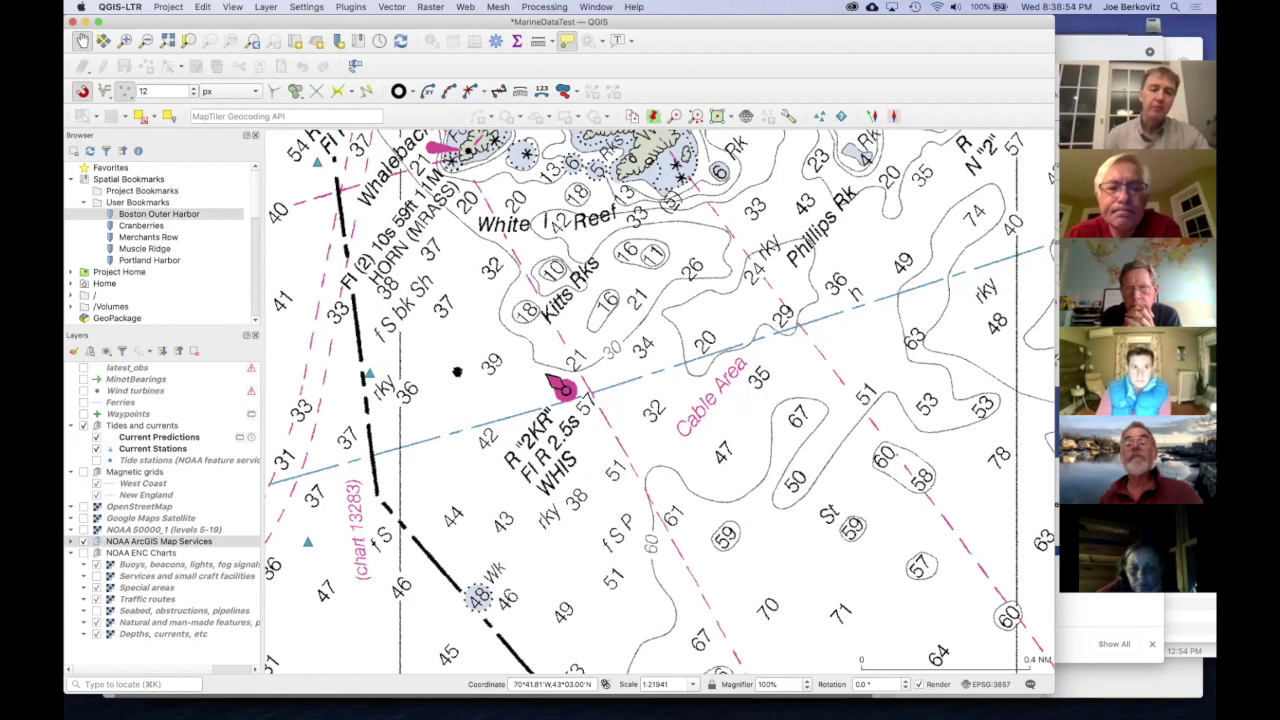
# Step: Hide the raster chart, re-enable NOAA ENC Charts, and widen the view to 1:39885 over the harbour entrance
pyautogui.click(85, 545)
pyautogui.click(85, 552)
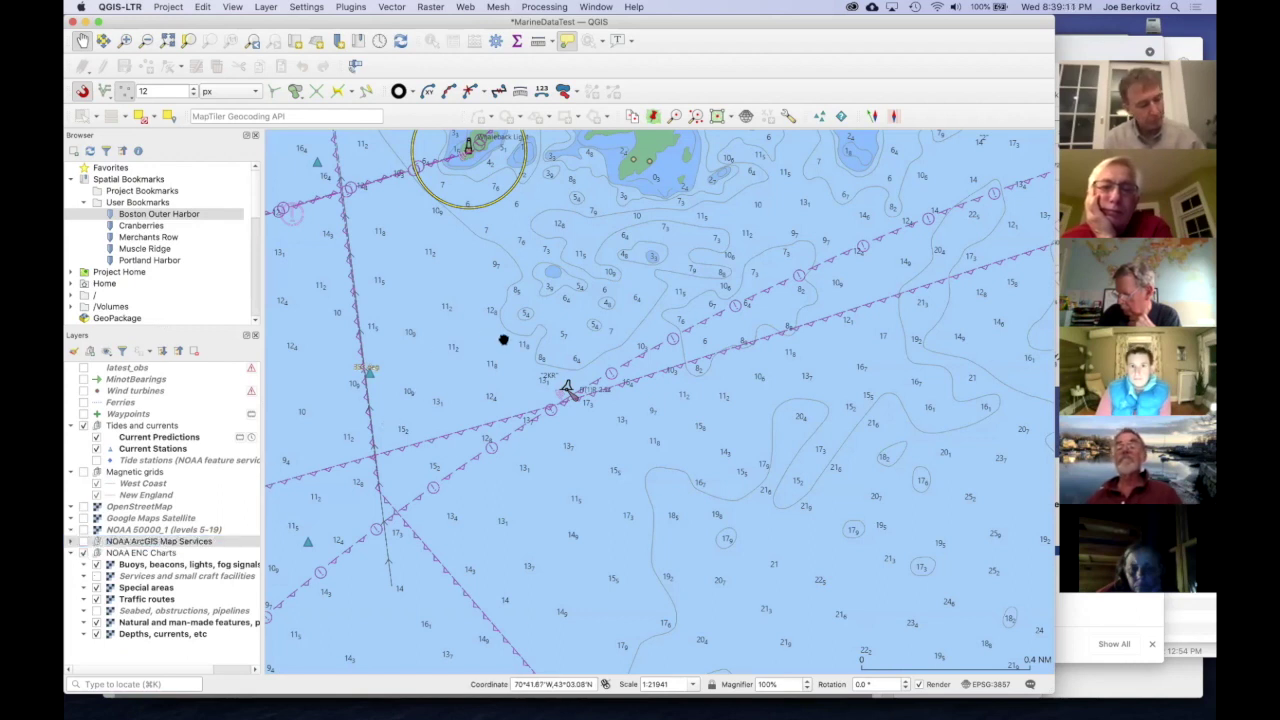
pyautogui.scroll(-1, 503, 340)
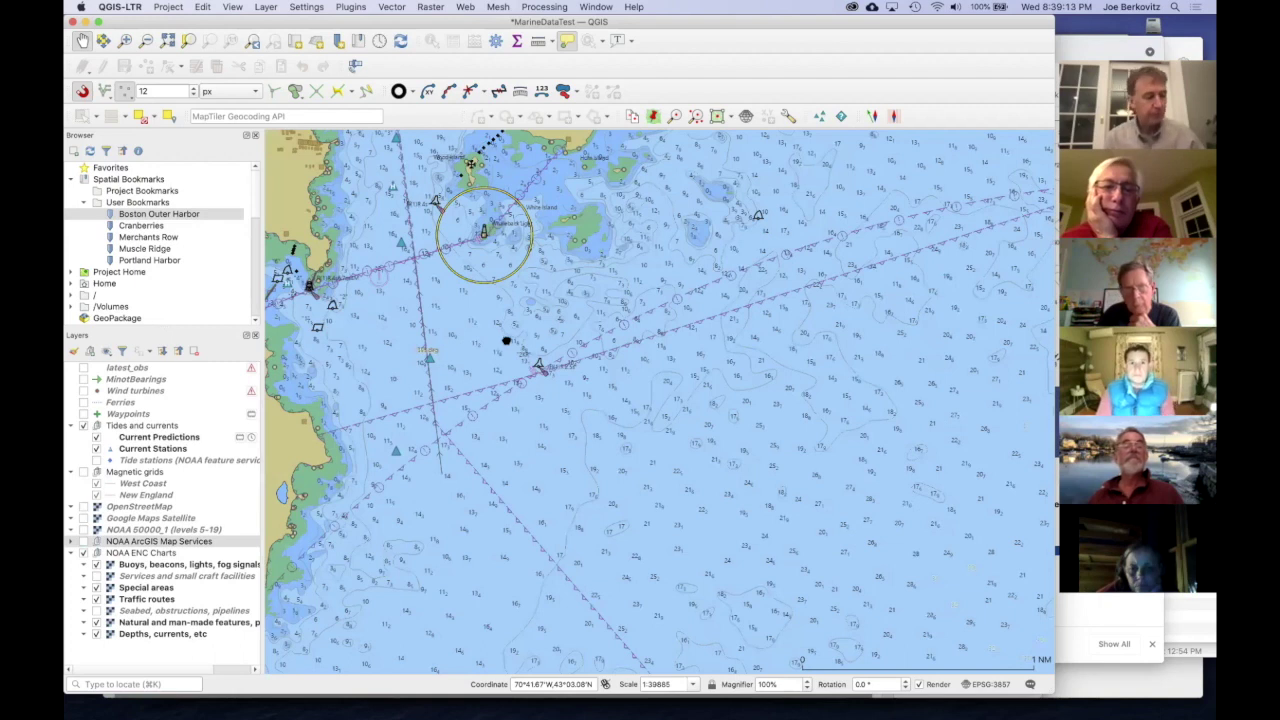
pyautogui.moveTo(506, 343); pyautogui.dragTo(601, 454)
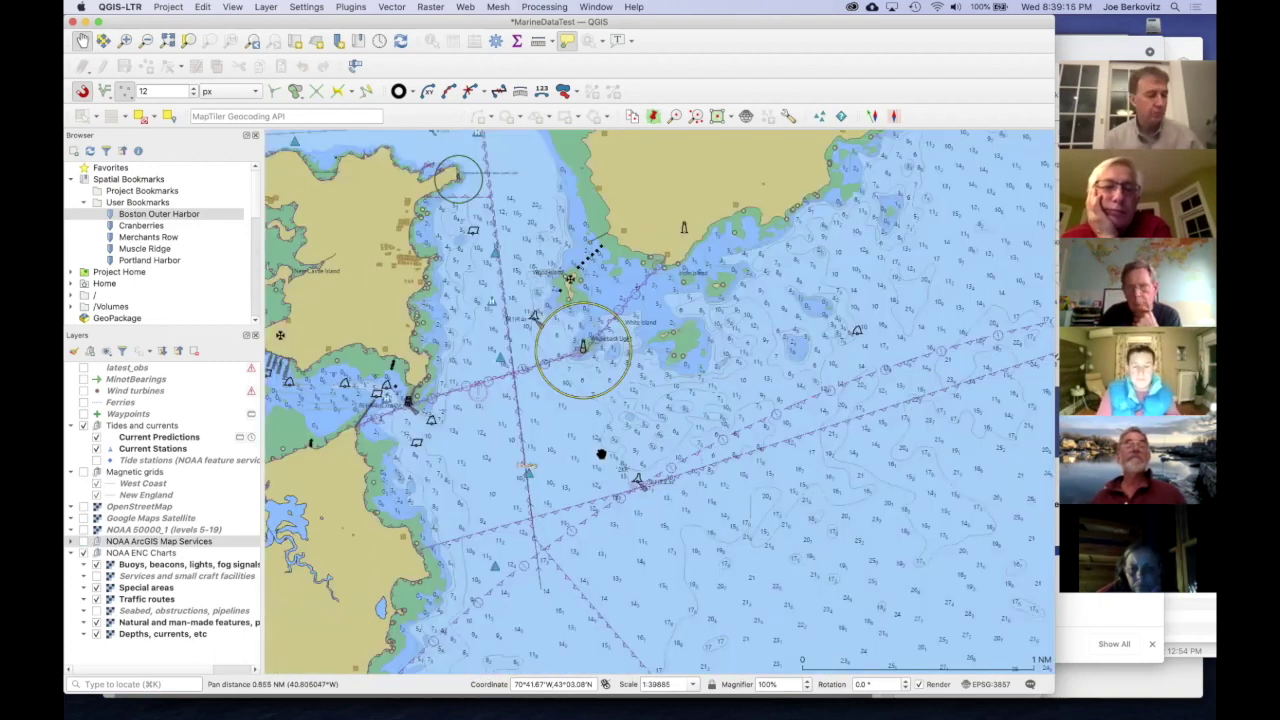
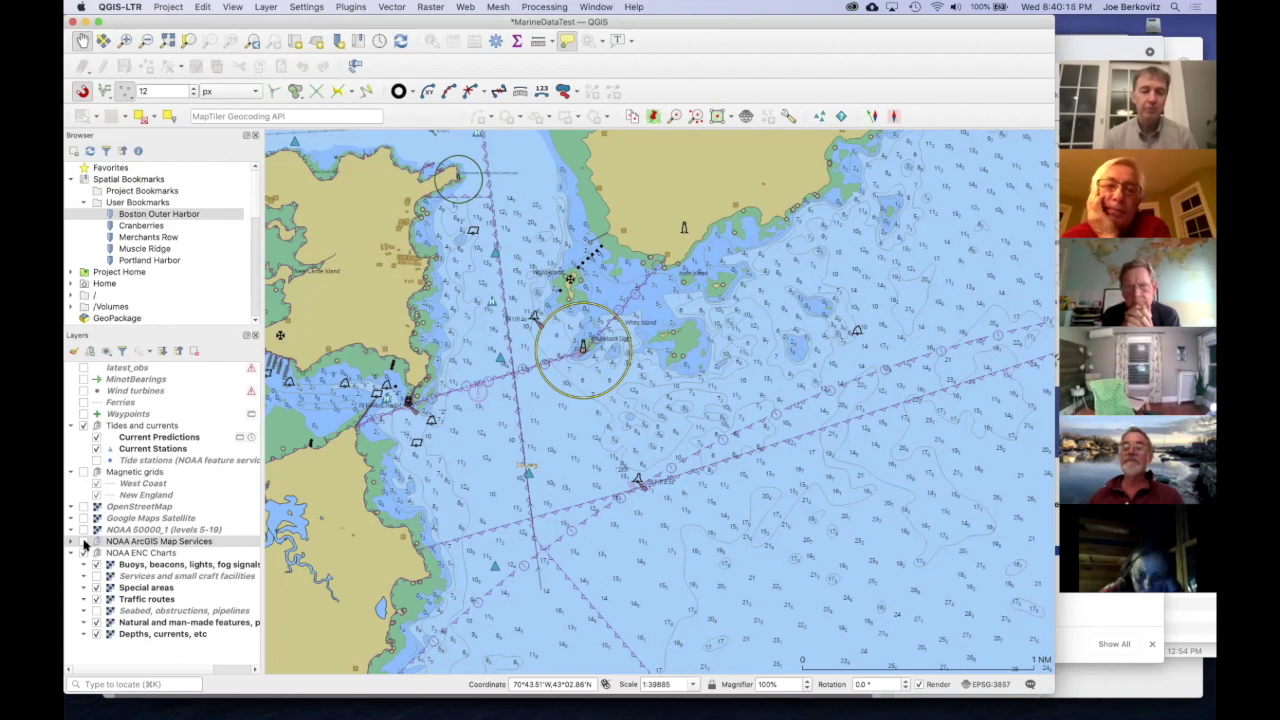
# Step: Replace the NOAA ENC Charts group with the NOAA ArcGIS raster chart, panned toward New Castle
pyautogui.click(85, 542)
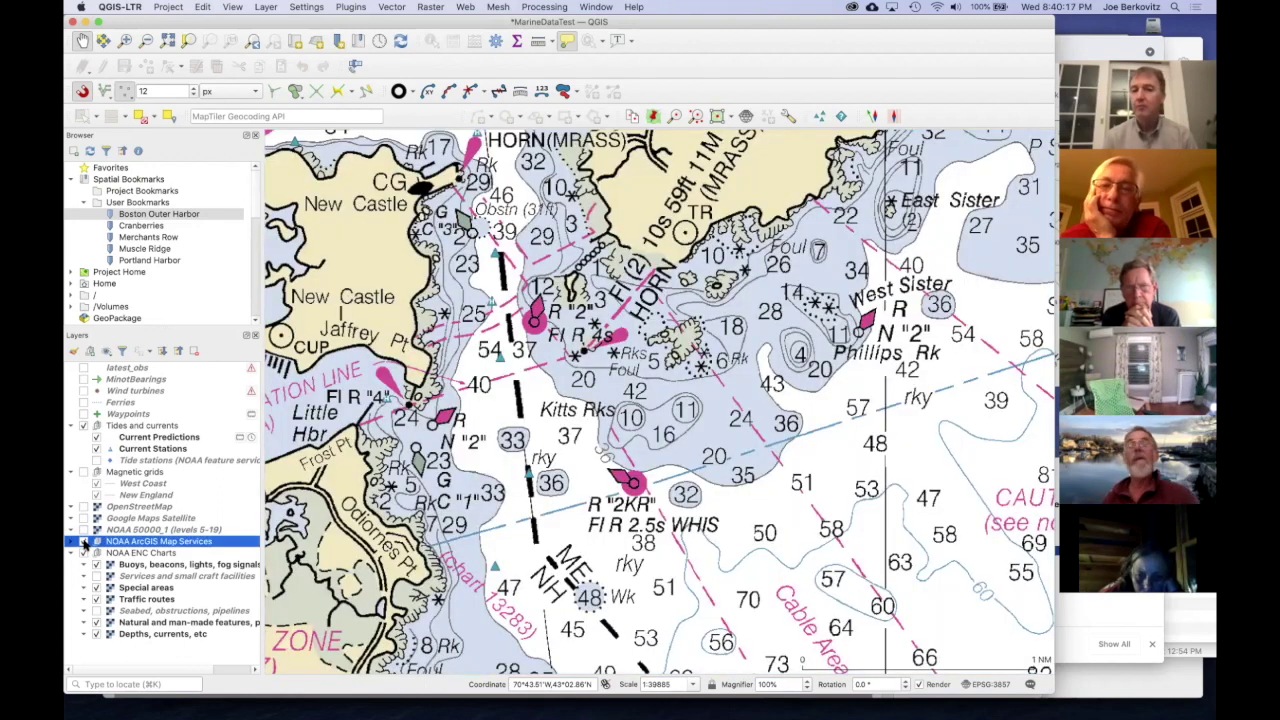
pyautogui.scroll(2, 582, 550)
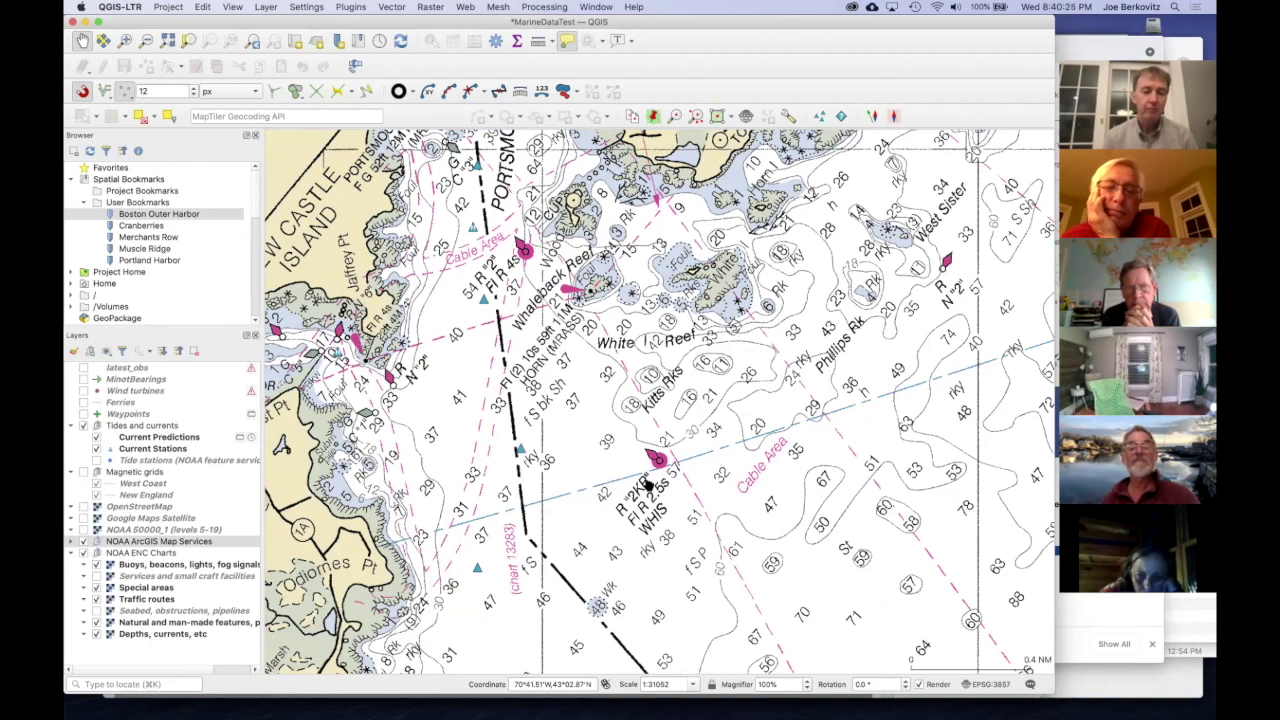
pyautogui.click(85, 543)
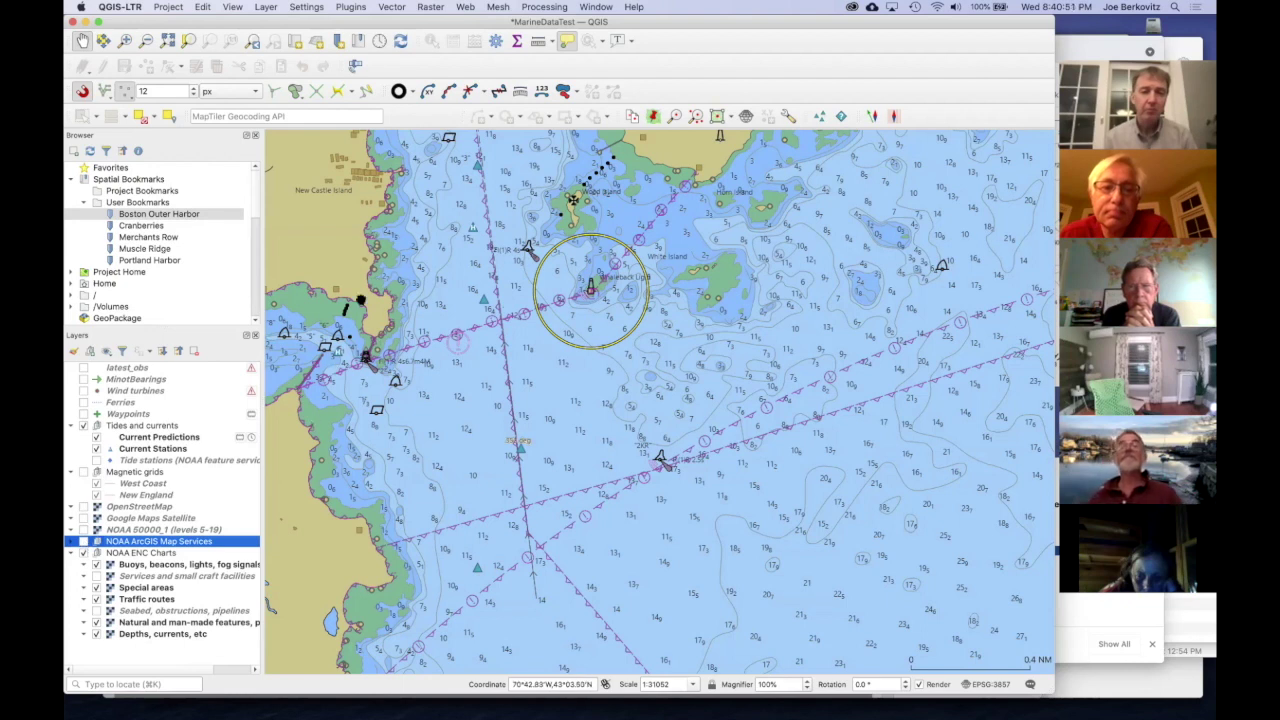
pyautogui.click(360, 299)
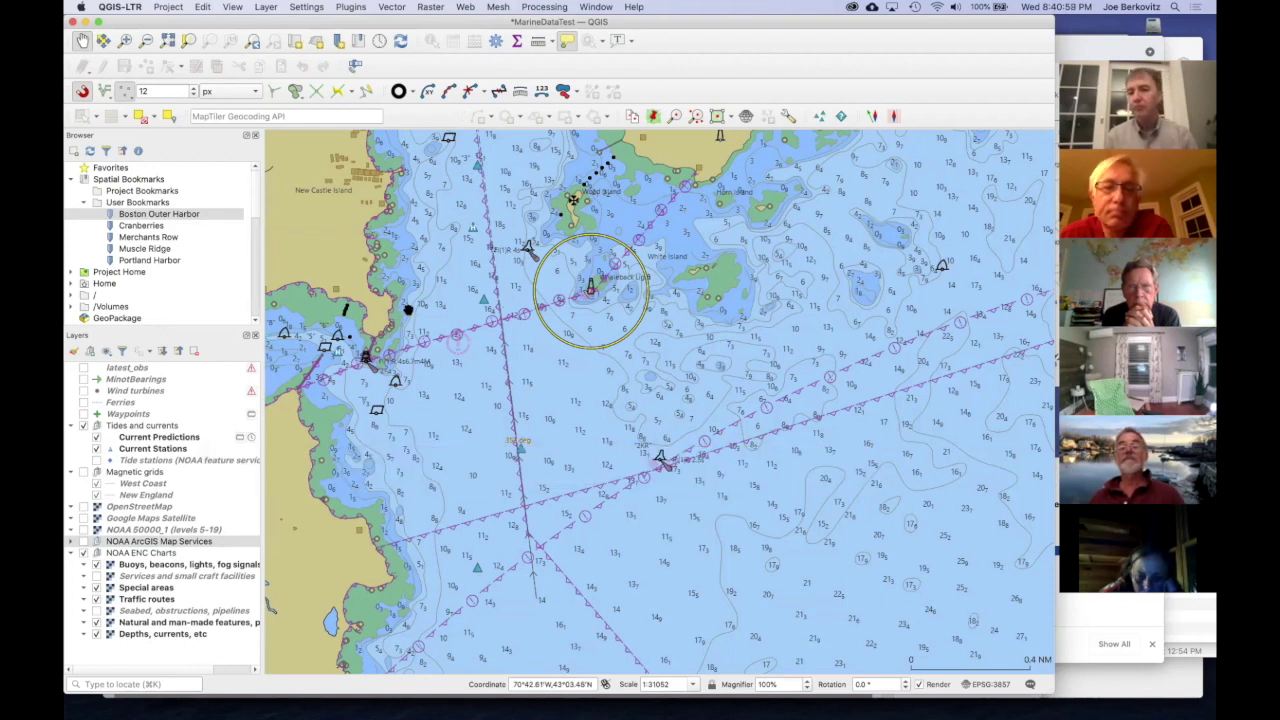
pyautogui.click(83, 554)
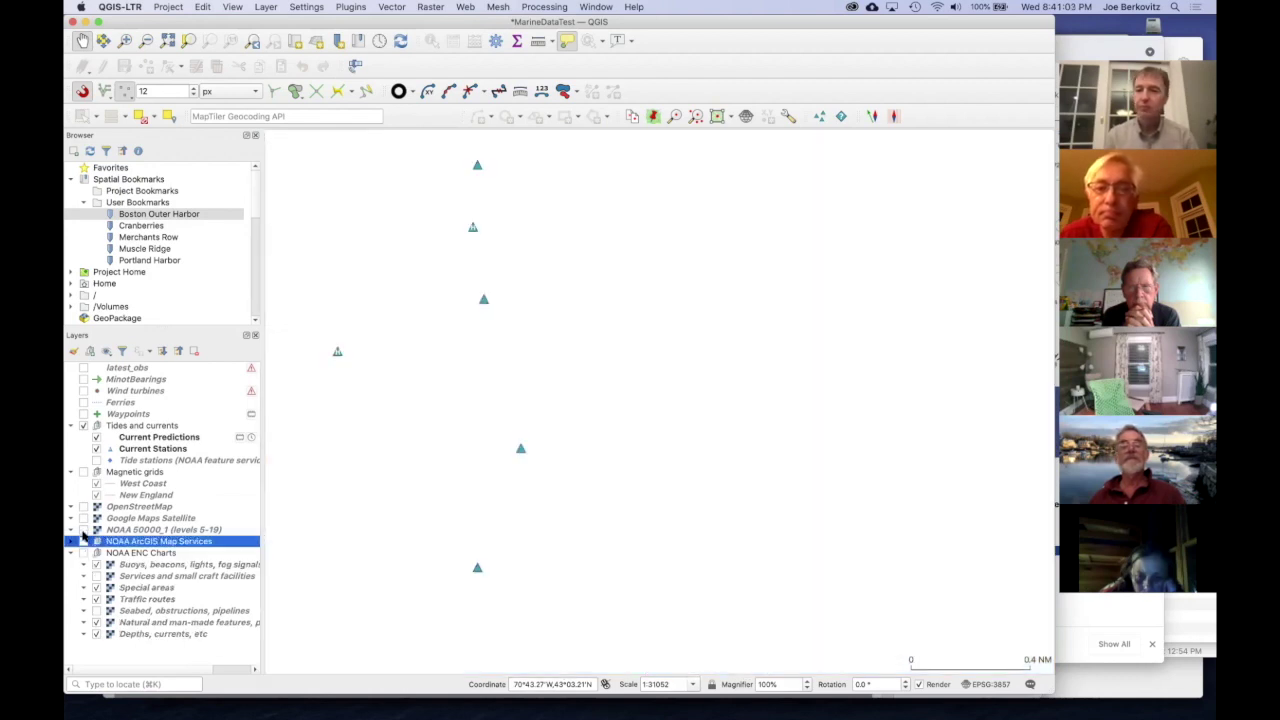
pyautogui.click(83, 541)
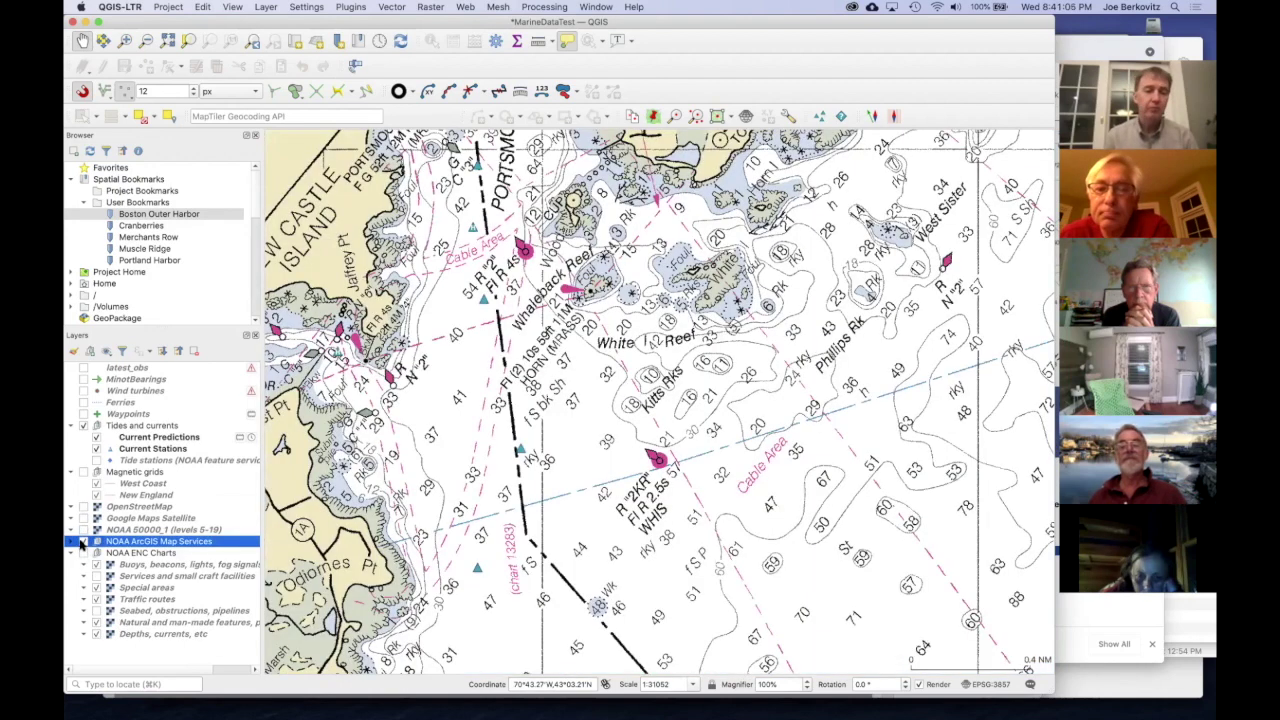
pyautogui.moveTo(473, 331); pyautogui.dragTo(718, 556)
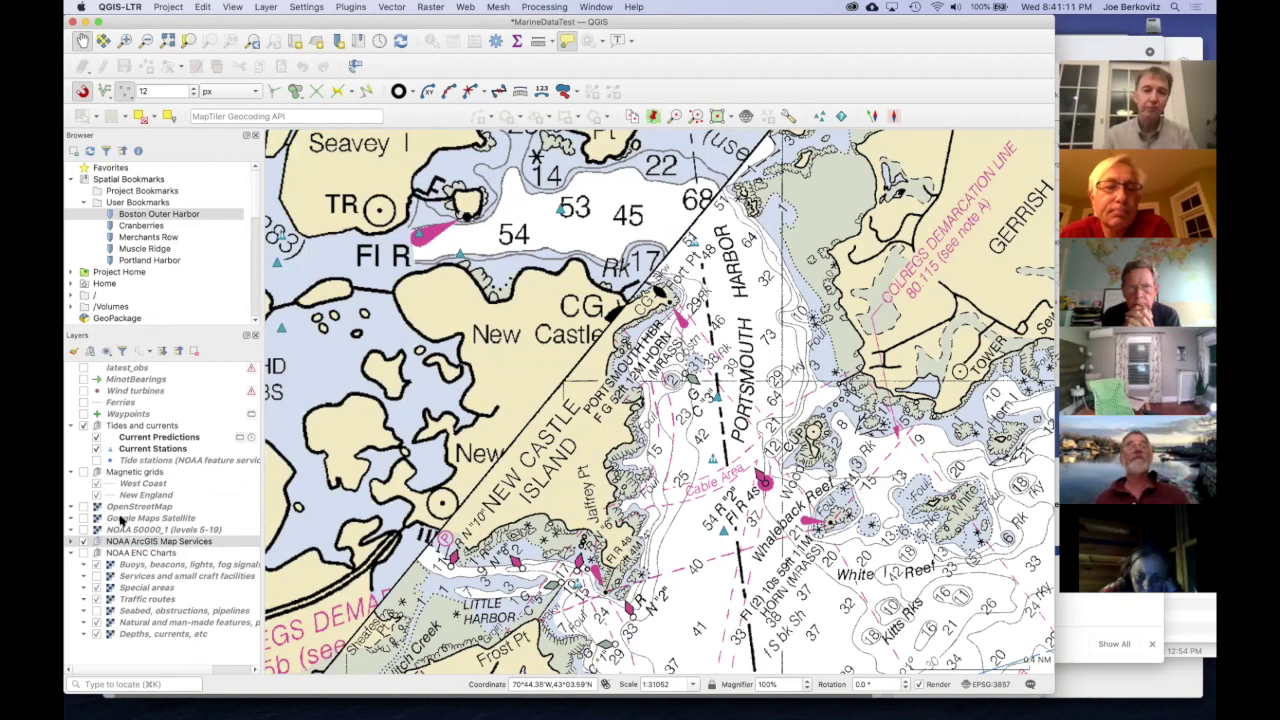
# Step: Show the OpenStreetMap basemap around New Castle and bring up the Tidal Predictions panel
pyautogui.click(84, 507)
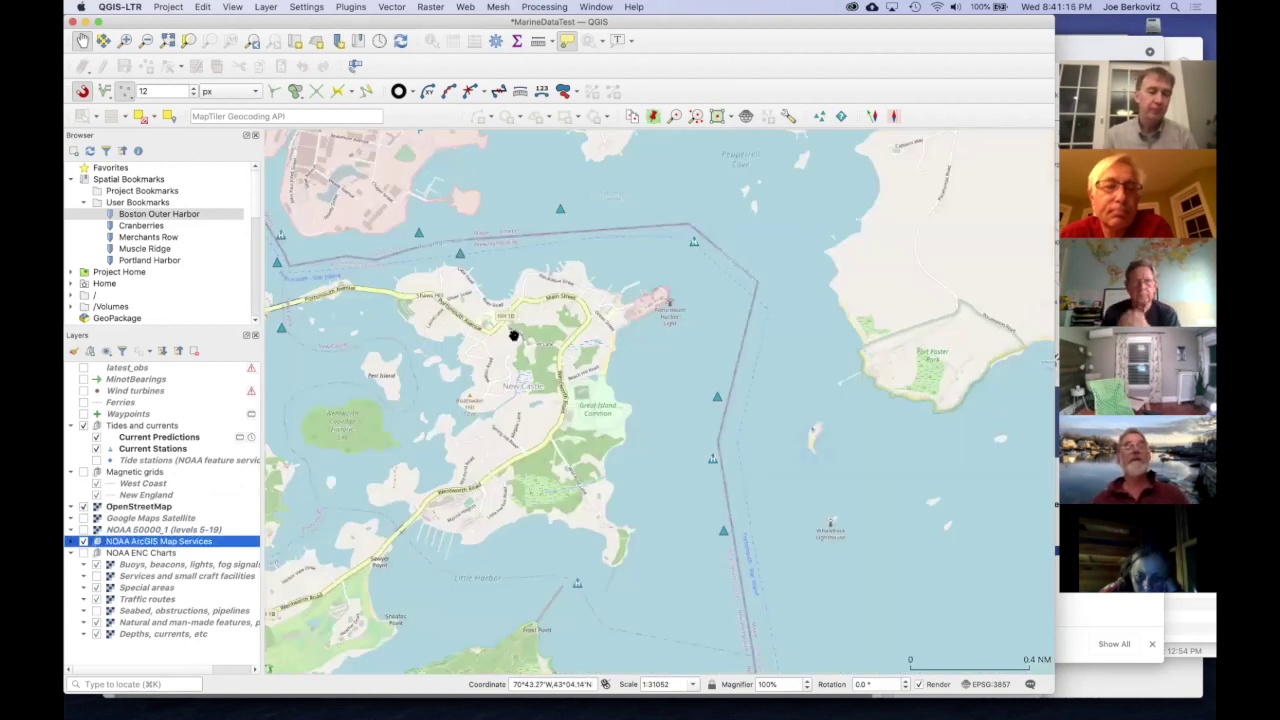
pyautogui.click(568, 346)
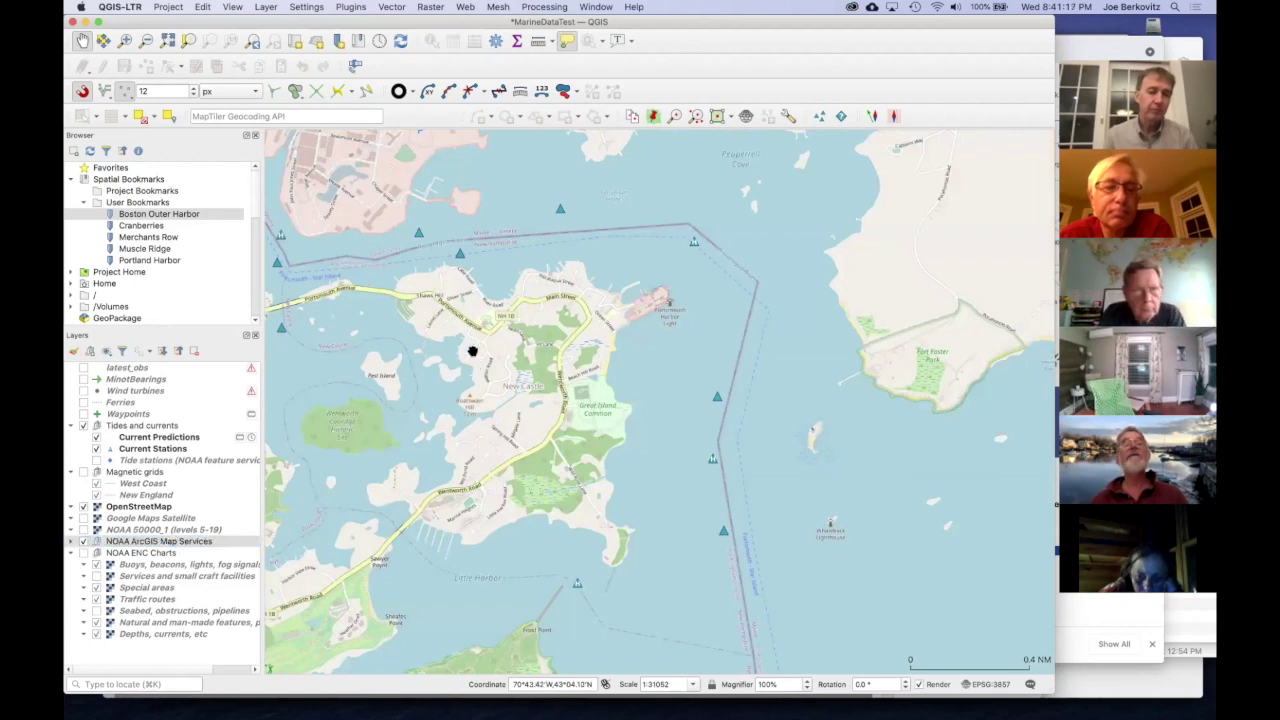
pyautogui.moveTo(481, 370); pyautogui.dragTo(555, 382)
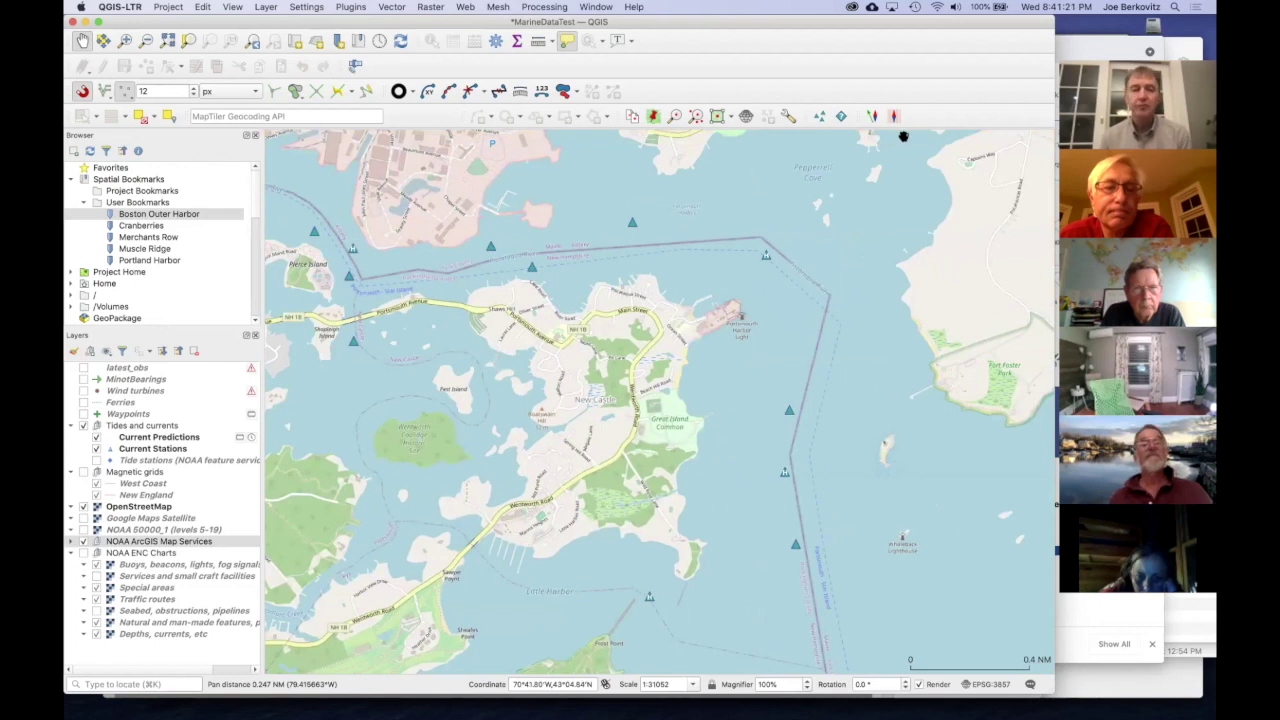
pyautogui.click(842, 117)
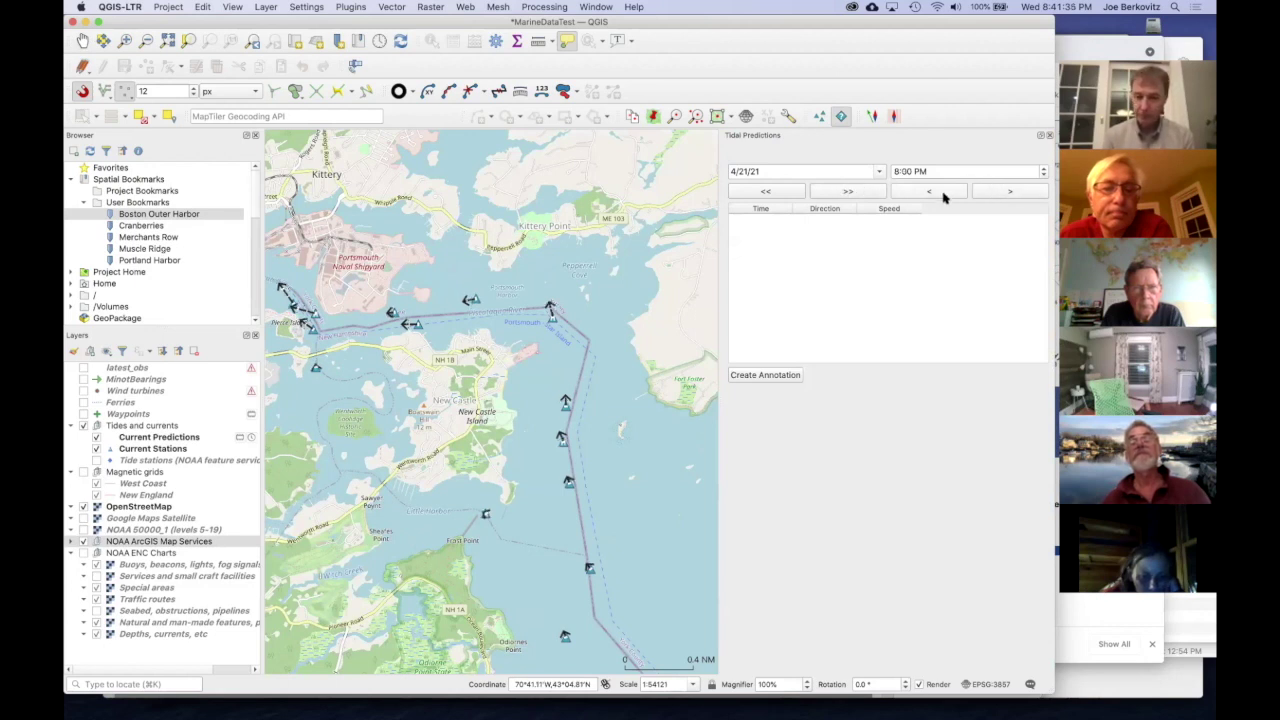
# Step: Step the prediction time back to 11:30 AM on 4/21/21 and select the Fort Point station
pyautogui.click(943, 192)
pyautogui.click(943, 192)
pyautogui.click(929, 191)
pyautogui.click(929, 191)
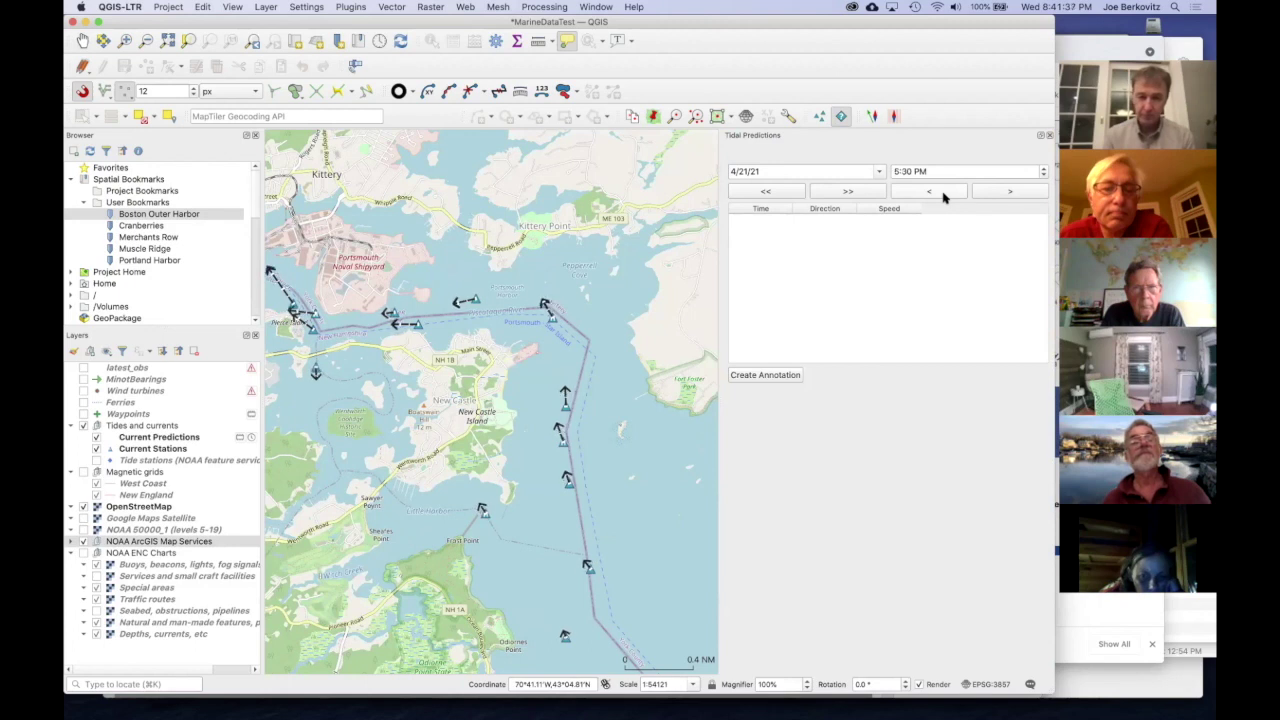
pyautogui.click(944, 193)
pyautogui.click(945, 193)
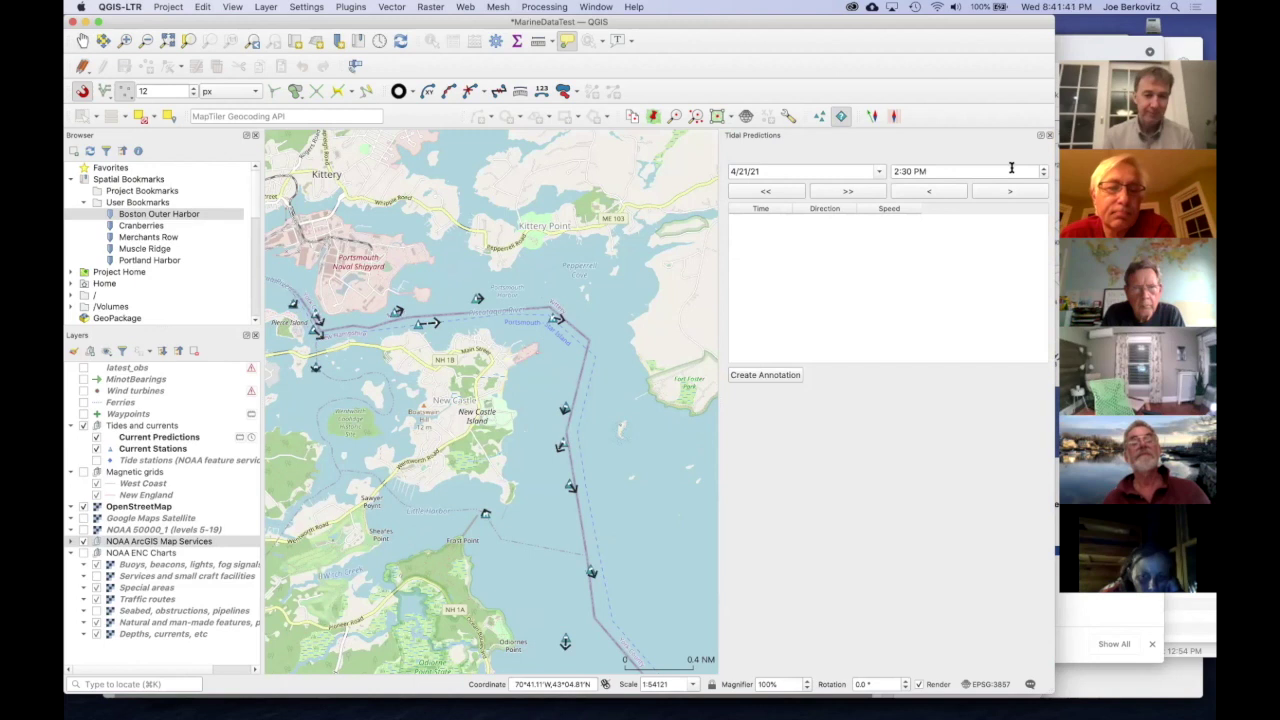
pyautogui.moveTo(928, 171); pyautogui.dragTo(882, 171)
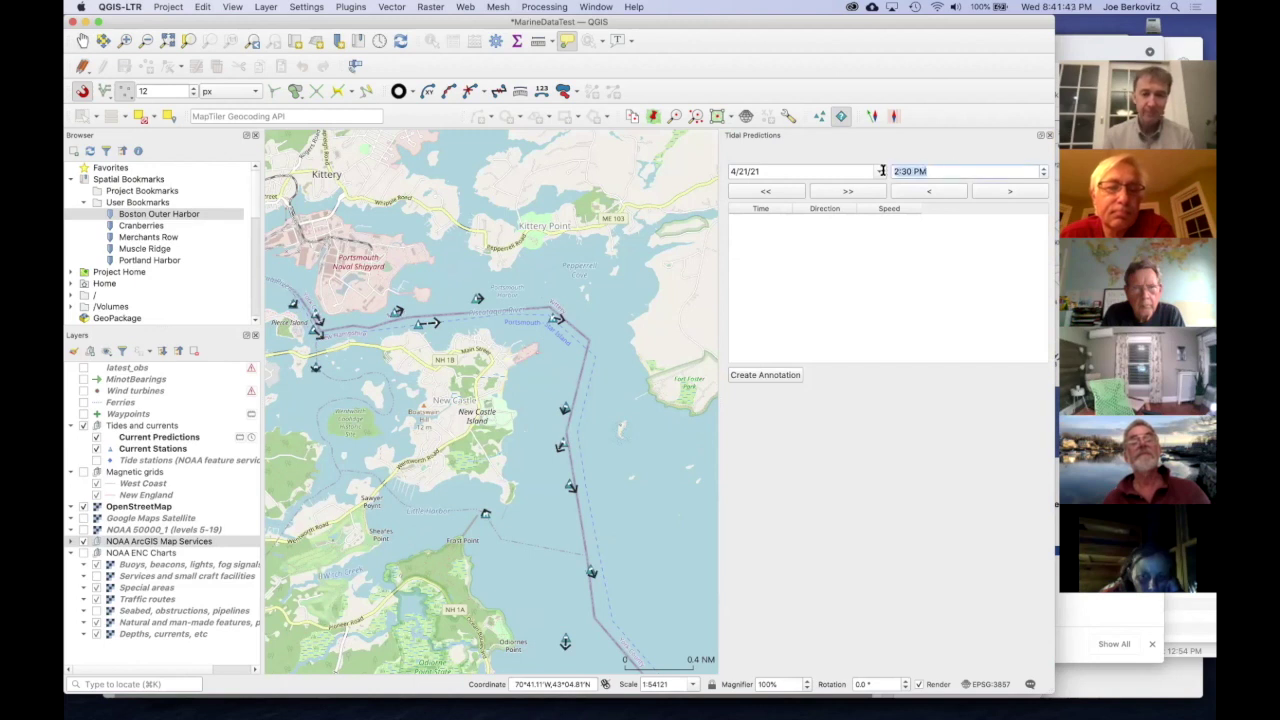
pyautogui.click(930, 193)
pyautogui.click(931, 193)
pyautogui.click(931, 193)
pyautogui.click(932, 193)
pyautogui.click(932, 193)
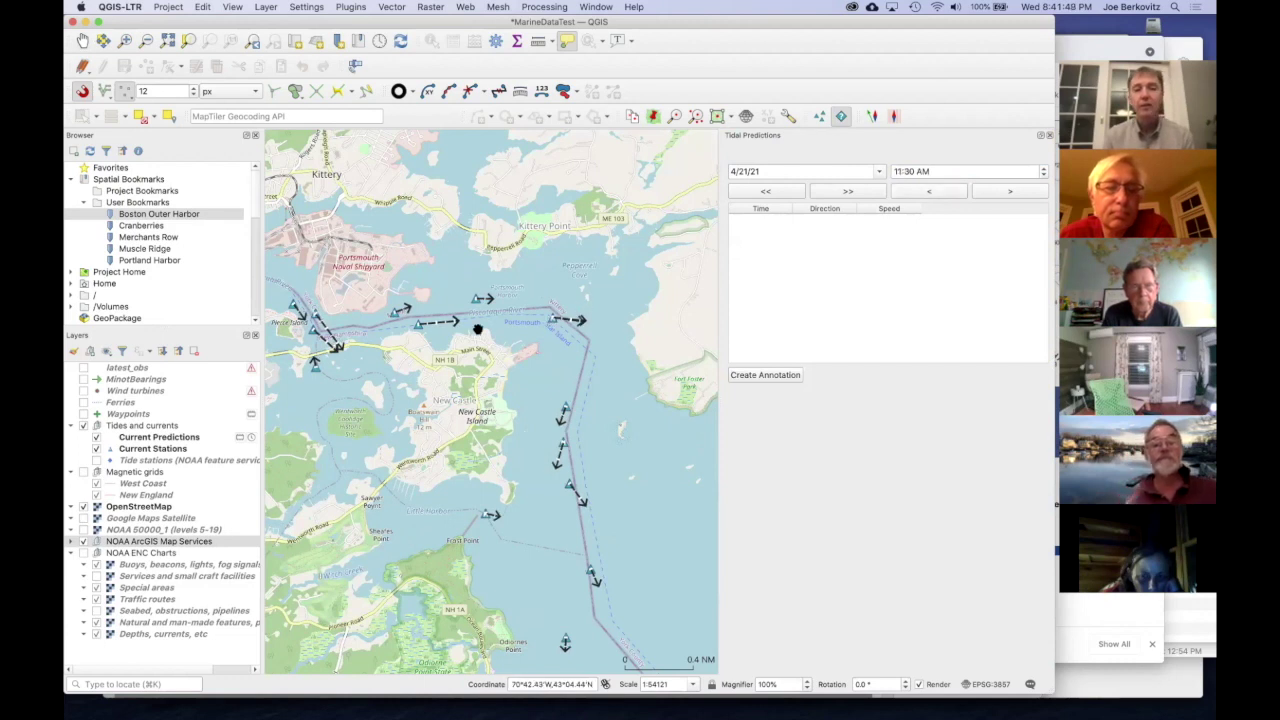
pyautogui.click(553, 319)
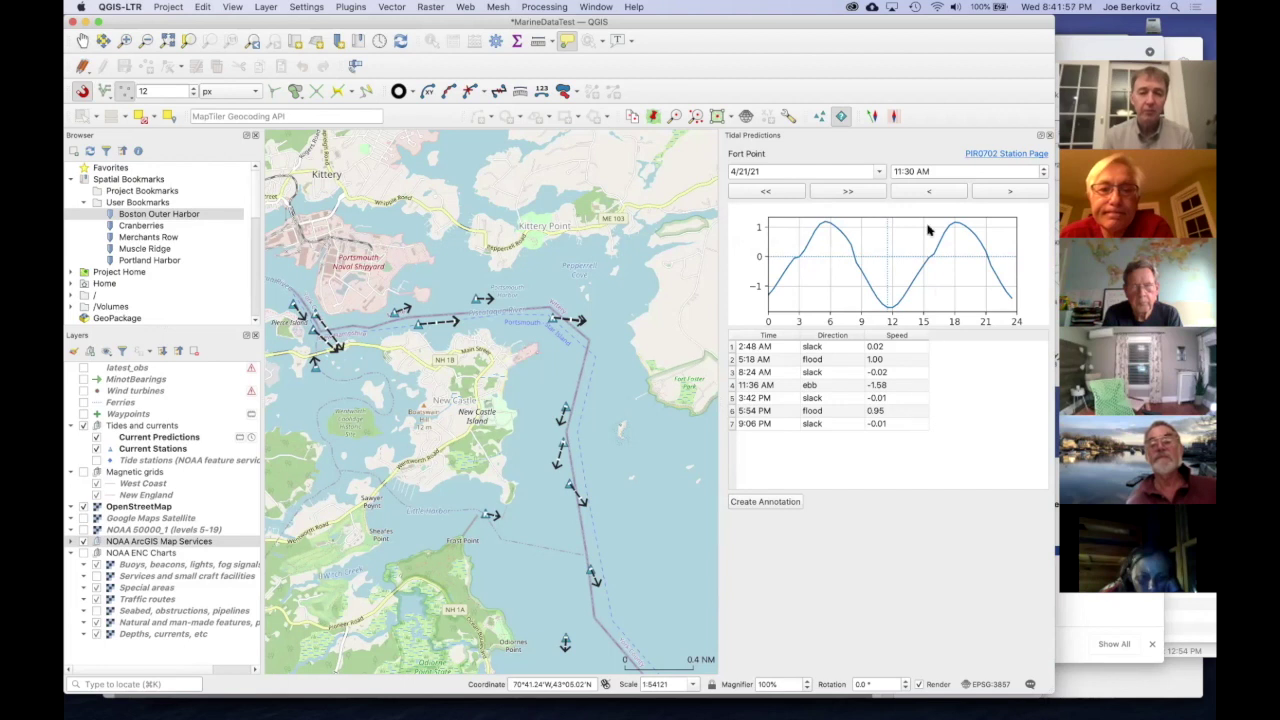
# Step: Set the time to 10:00 AM around Portsmouth and view Fort Point's PIR0702 NOAA station page
pyautogui.click(928, 191)
pyautogui.click(928, 191)
pyautogui.click(928, 193)
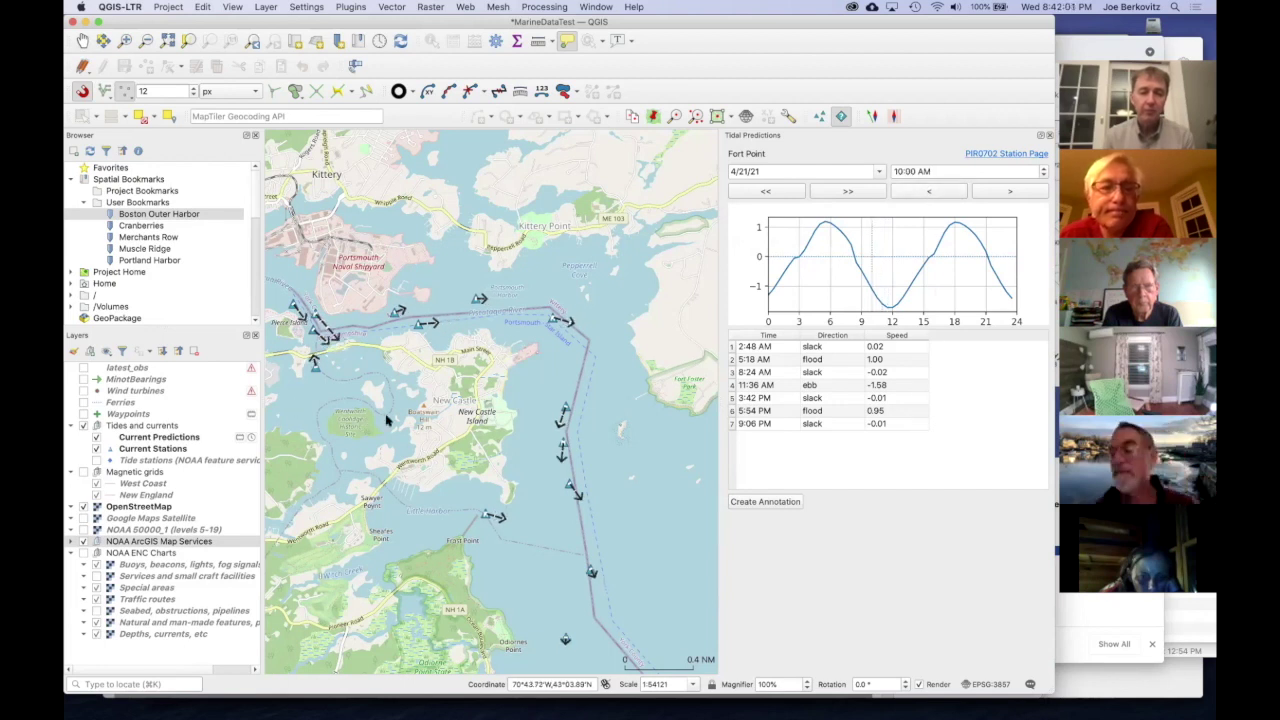
pyautogui.moveTo(390, 419); pyautogui.dragTo(560, 428)
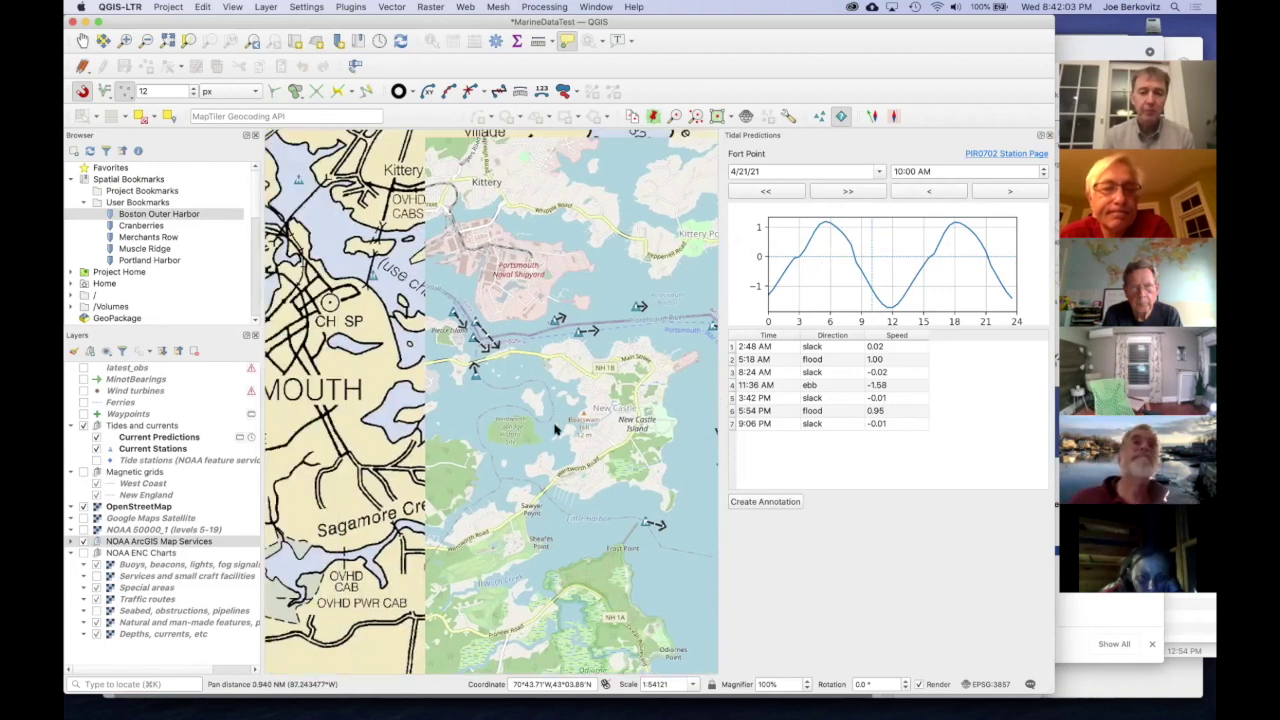
pyautogui.moveTo(341, 354); pyautogui.dragTo(433, 424)
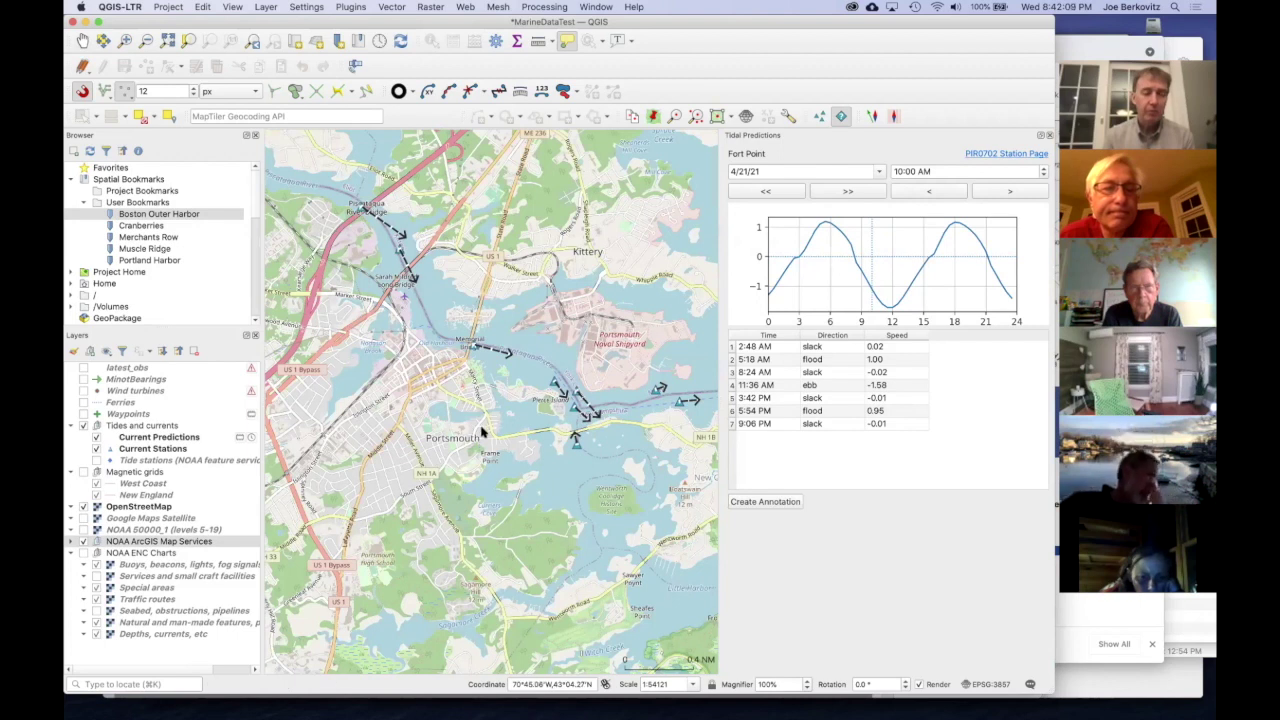
pyautogui.moveTo(451, 418); pyautogui.dragTo(394, 412)
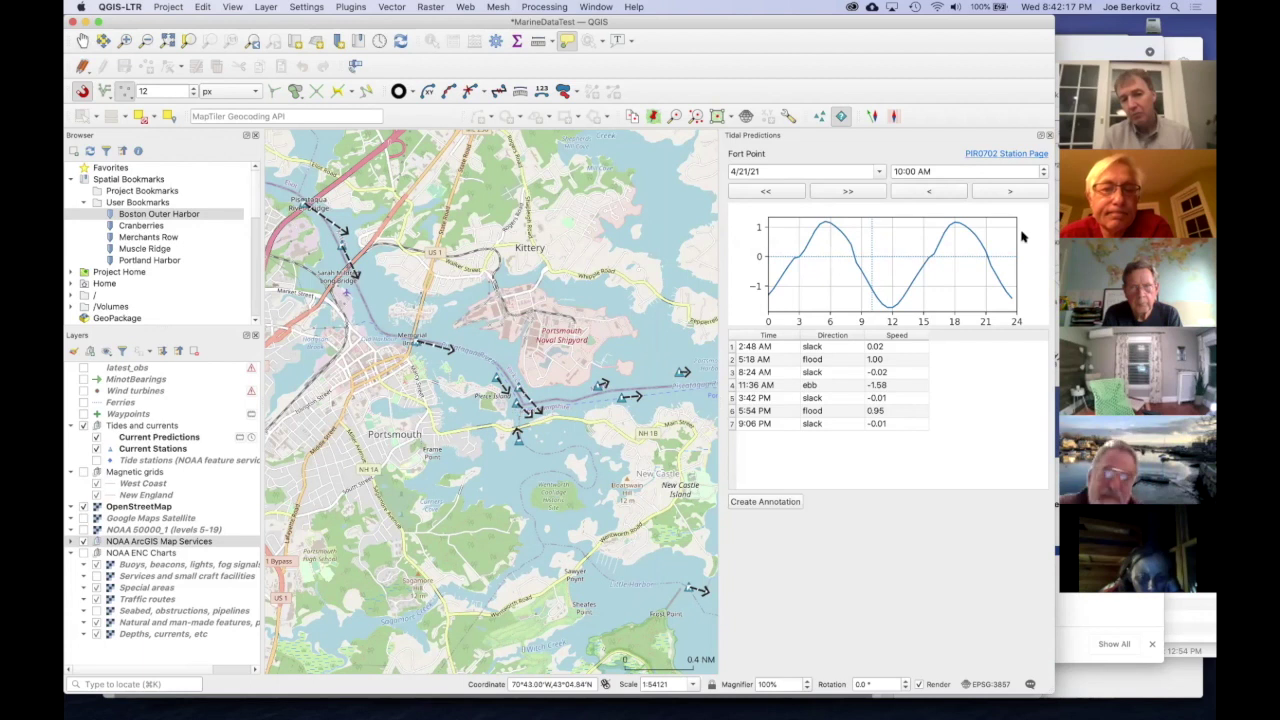
pyautogui.click(1006, 155)
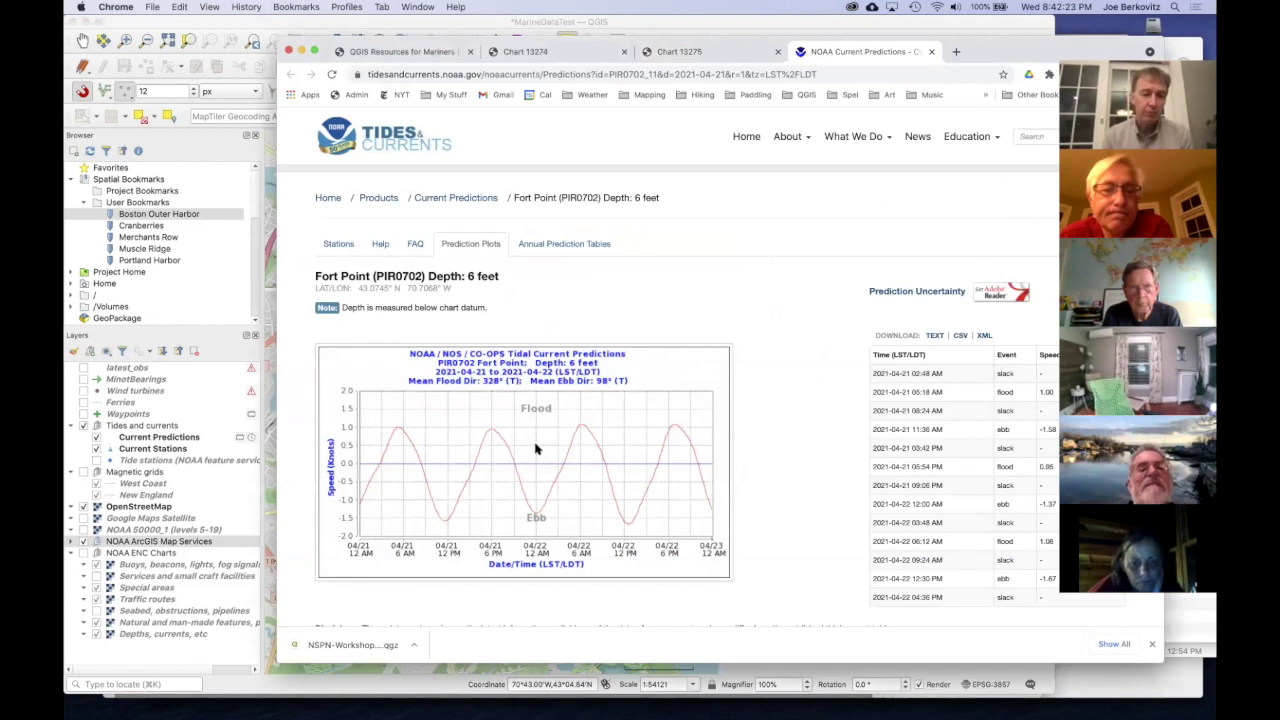
pyautogui.press('super+Tab')
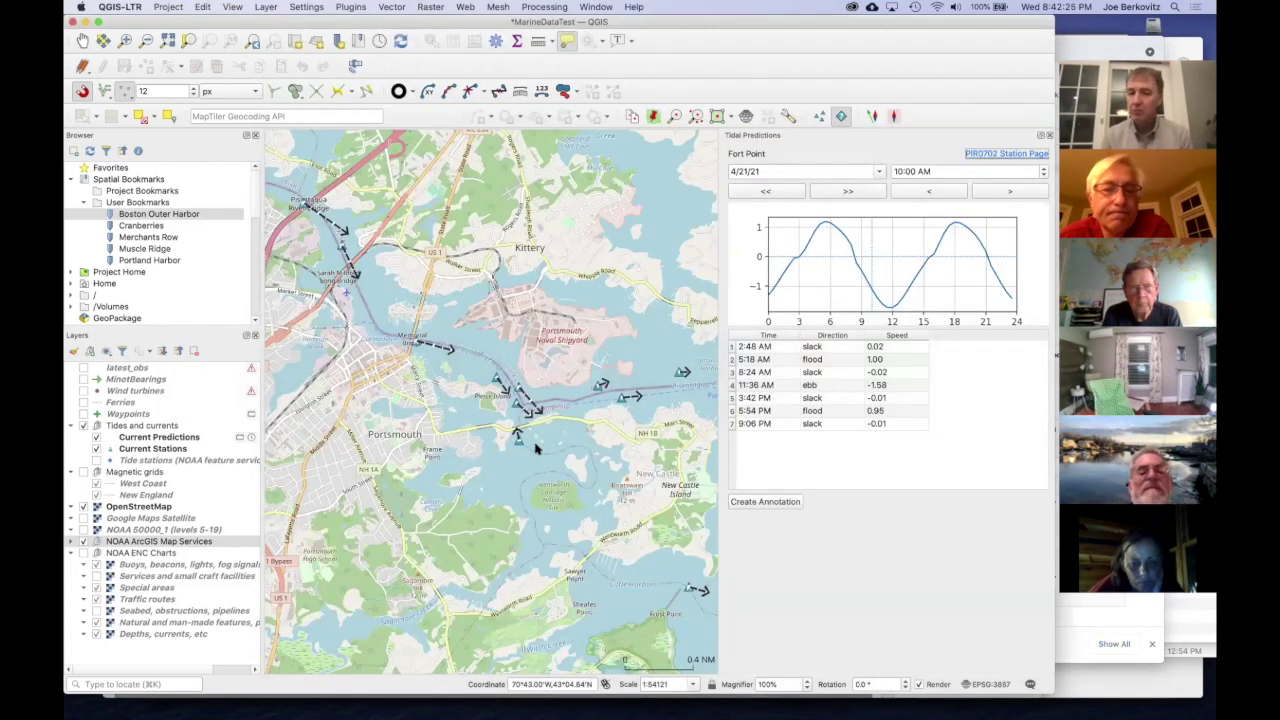
# Step: Jump the prediction time to 4:00 AM and centre the map on the Little Harbor area
pyautogui.click(813, 277)
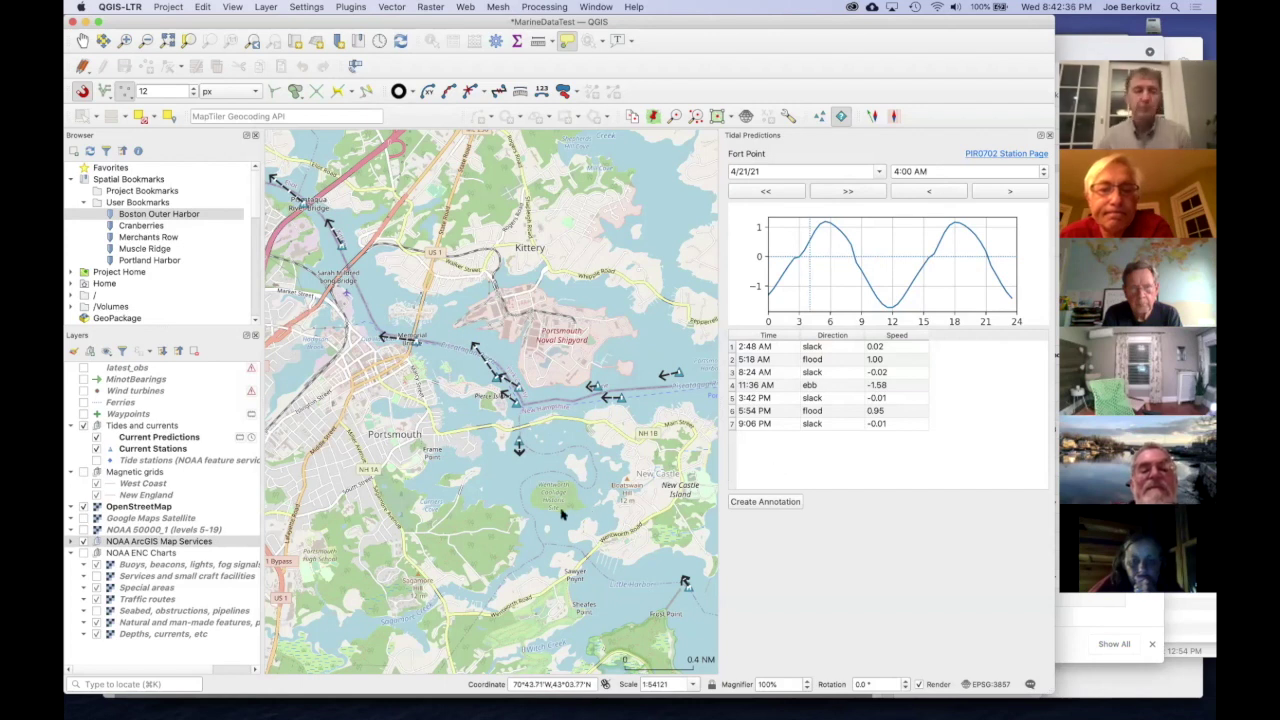
pyautogui.moveTo(560, 510); pyautogui.dragTo(330, 450)
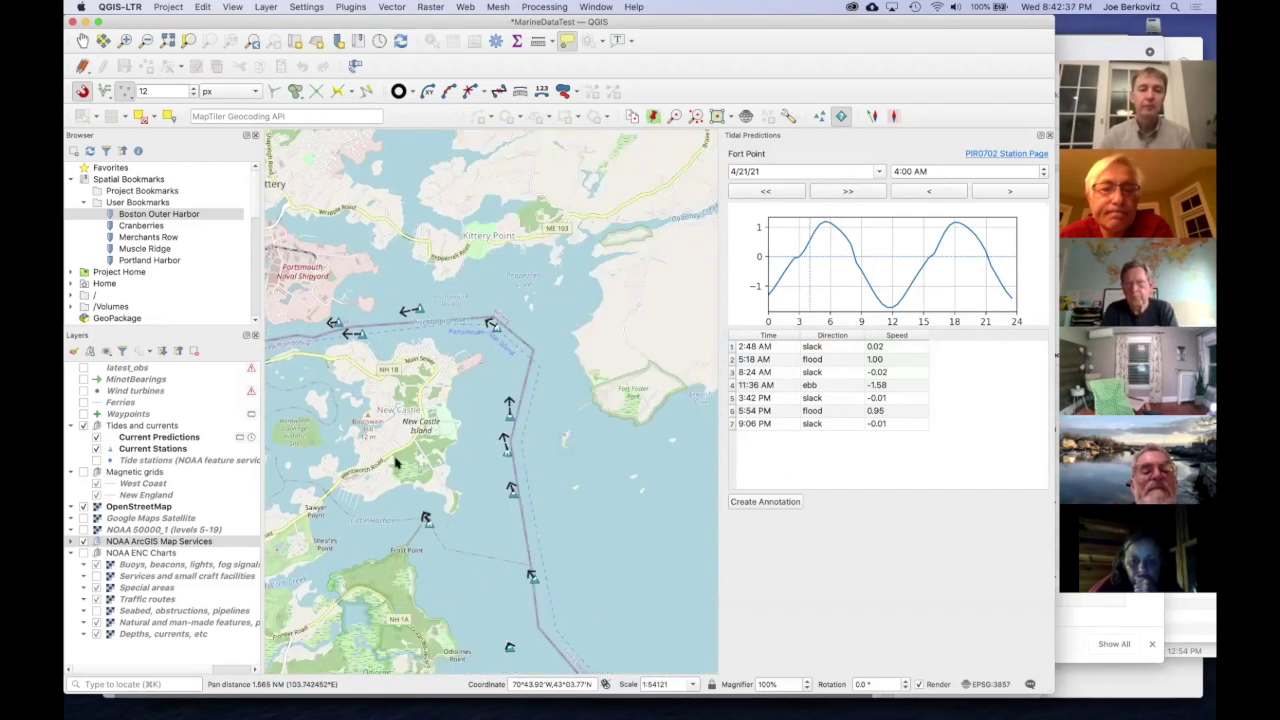
pyautogui.moveTo(554, 428); pyautogui.dragTo(552, 398)
pyautogui.moveTo(524, 491); pyautogui.dragTo(547, 402)
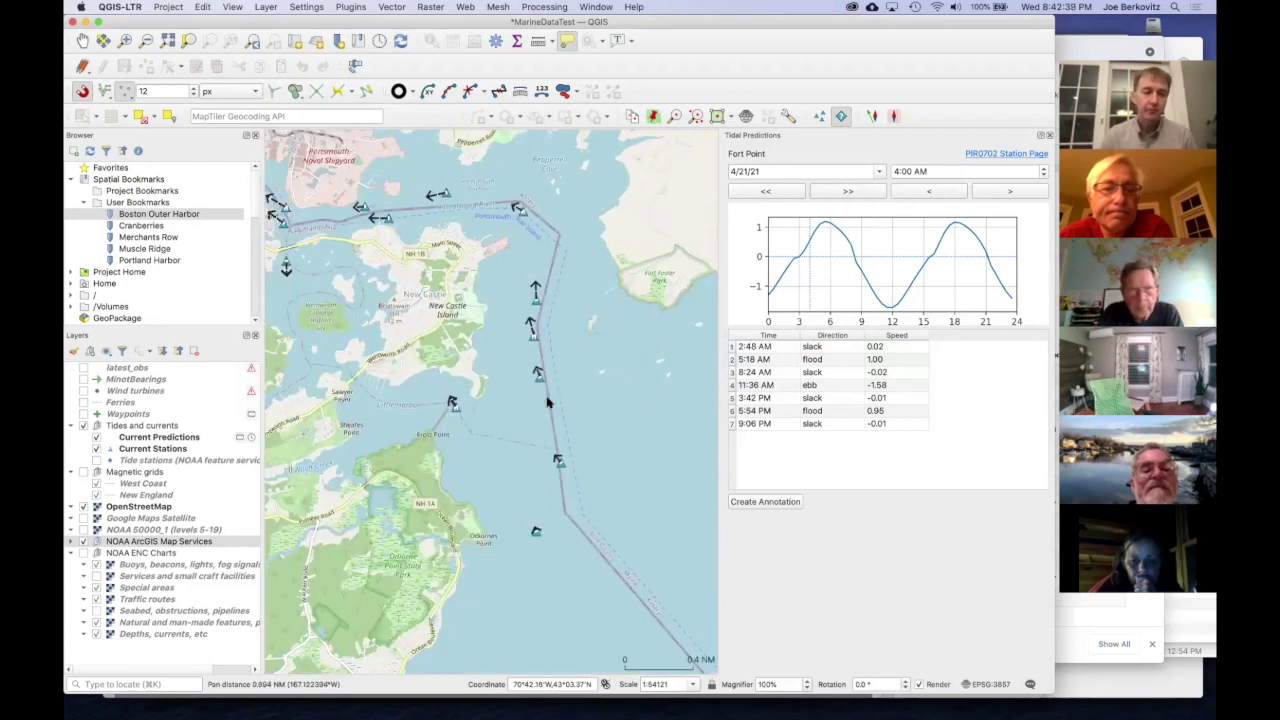
pyautogui.moveTo(357, 420); pyautogui.dragTo(425, 409)
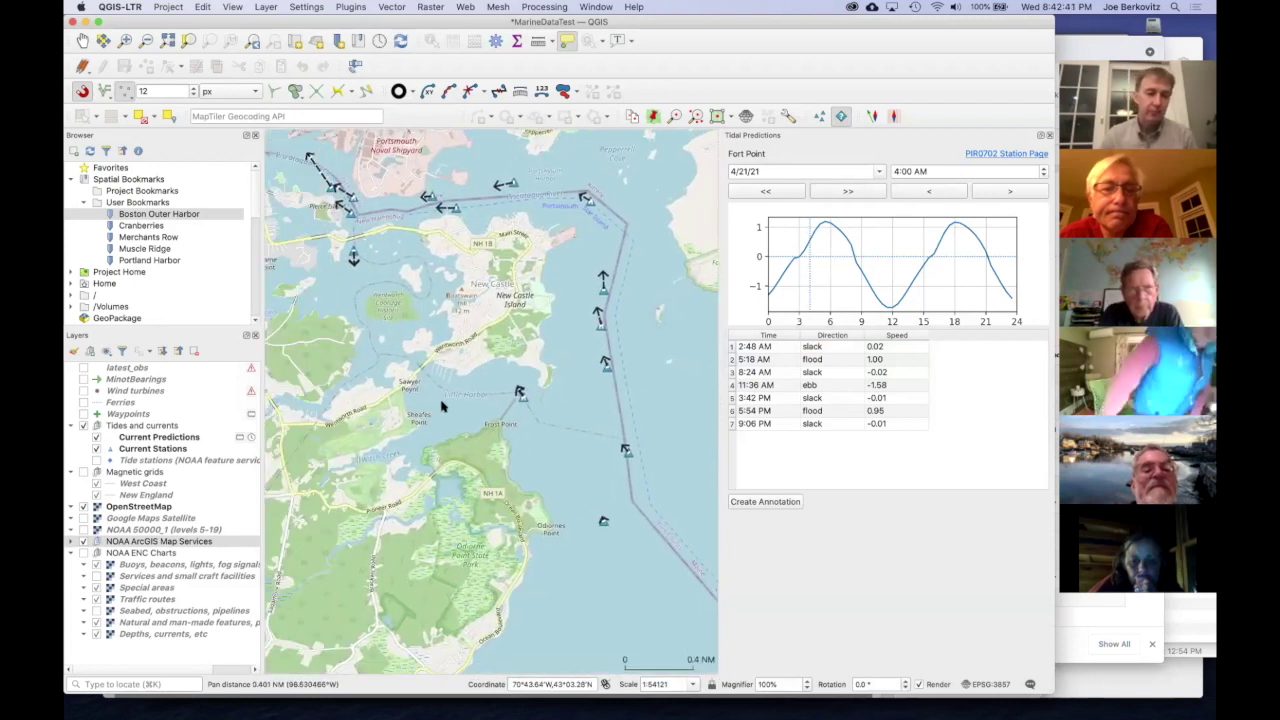
# Step: Add a Little Harbor entrance tide table annotation to the map and close the predictions panel
pyautogui.click(519, 394)
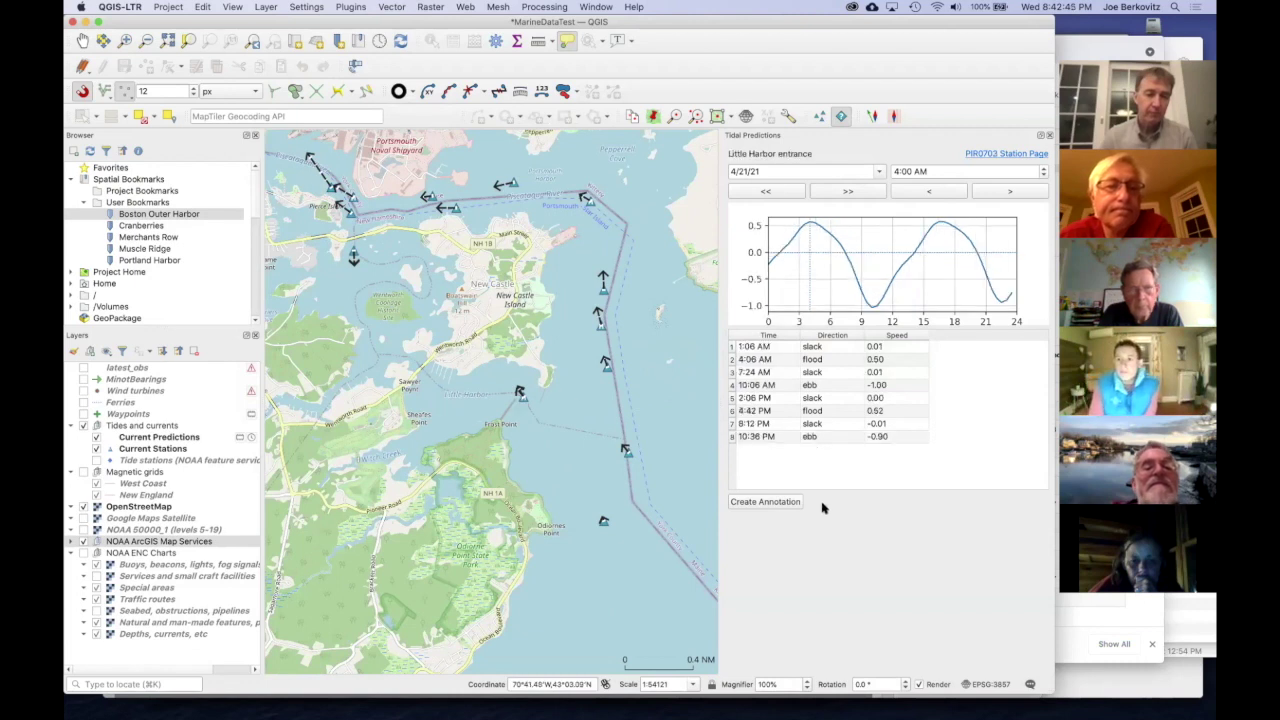
pyautogui.click(774, 503)
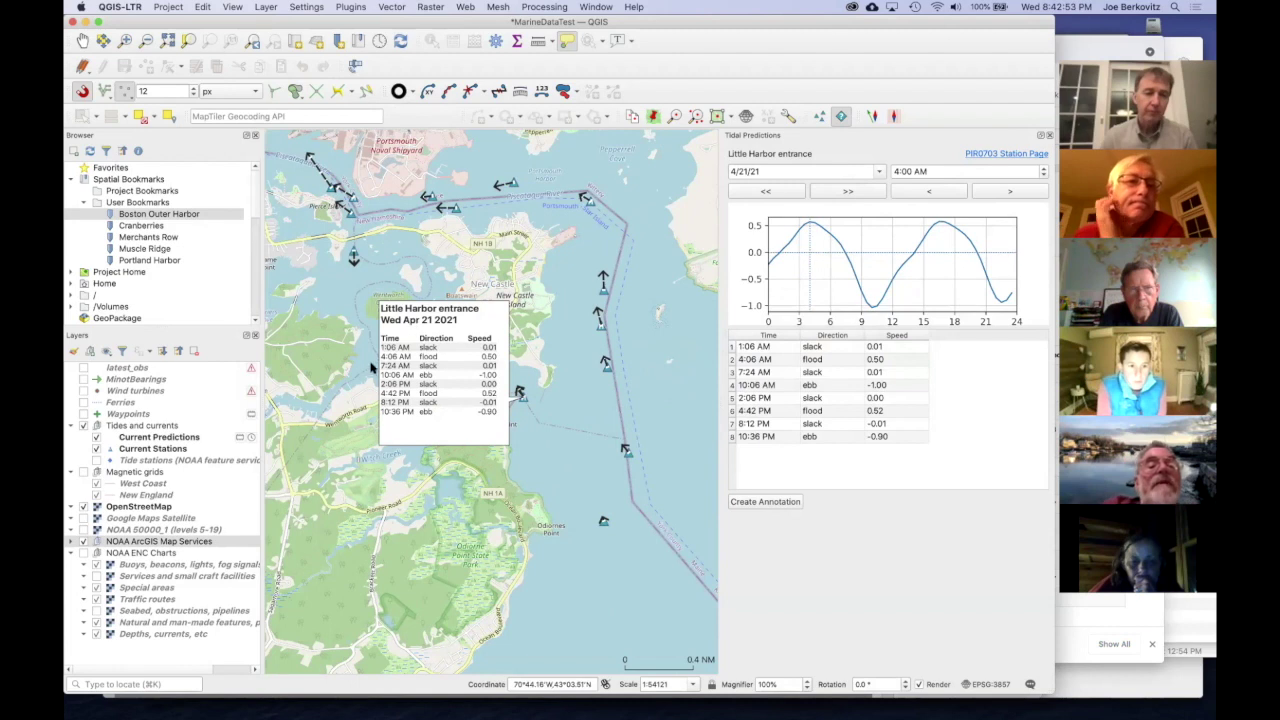
pyautogui.click(1049, 134)
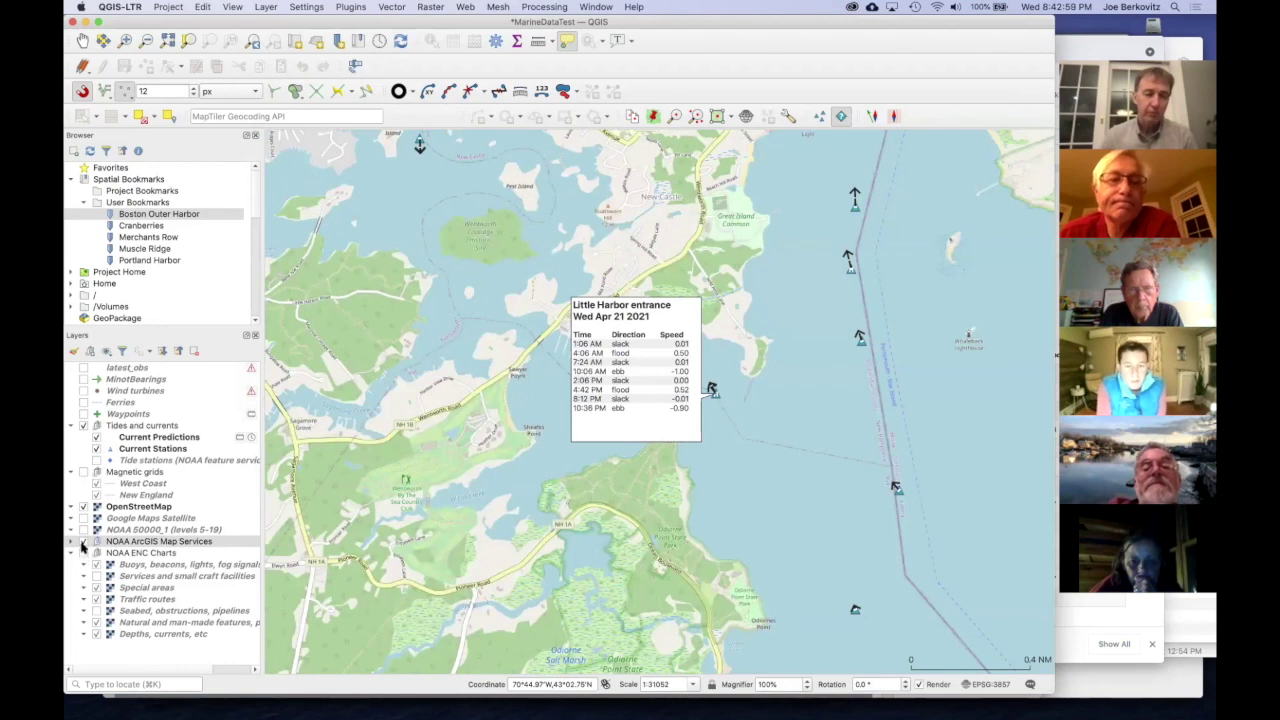
# Step: Swap OpenStreetMap for the NOAA chart and move the Little Harbor tide box up and right
pyautogui.click(83, 507)
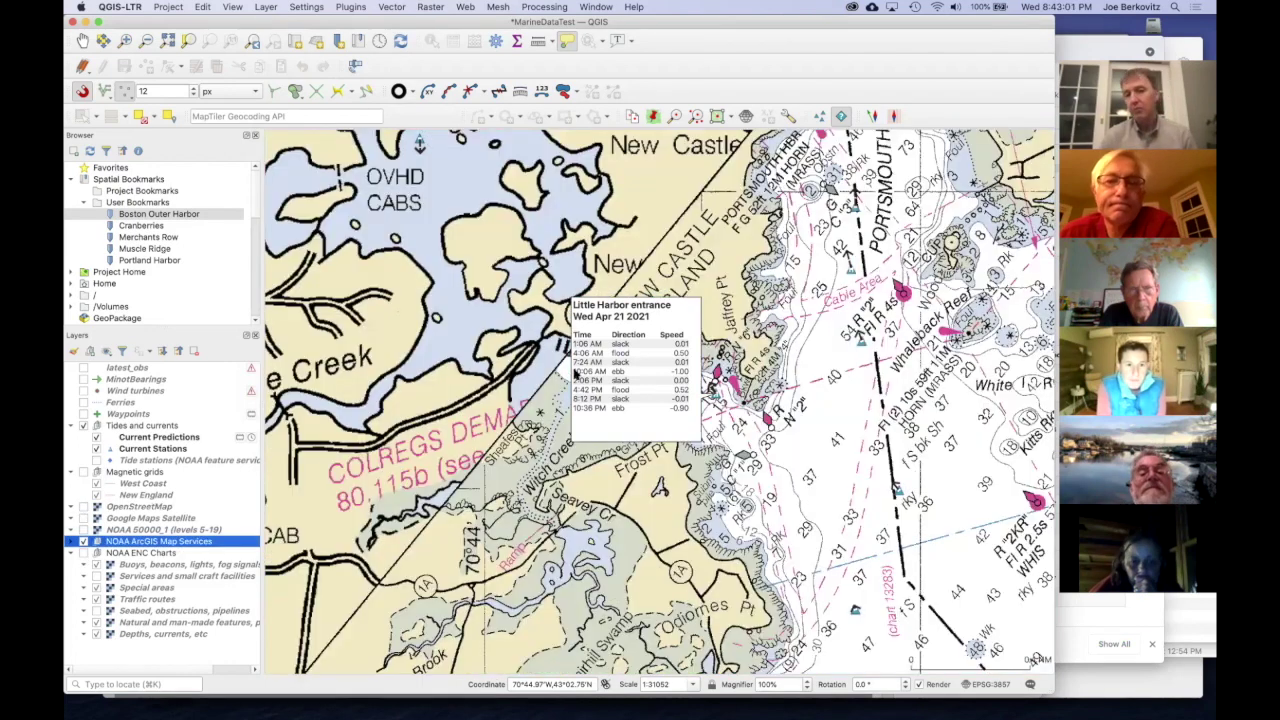
pyautogui.click(622, 336)
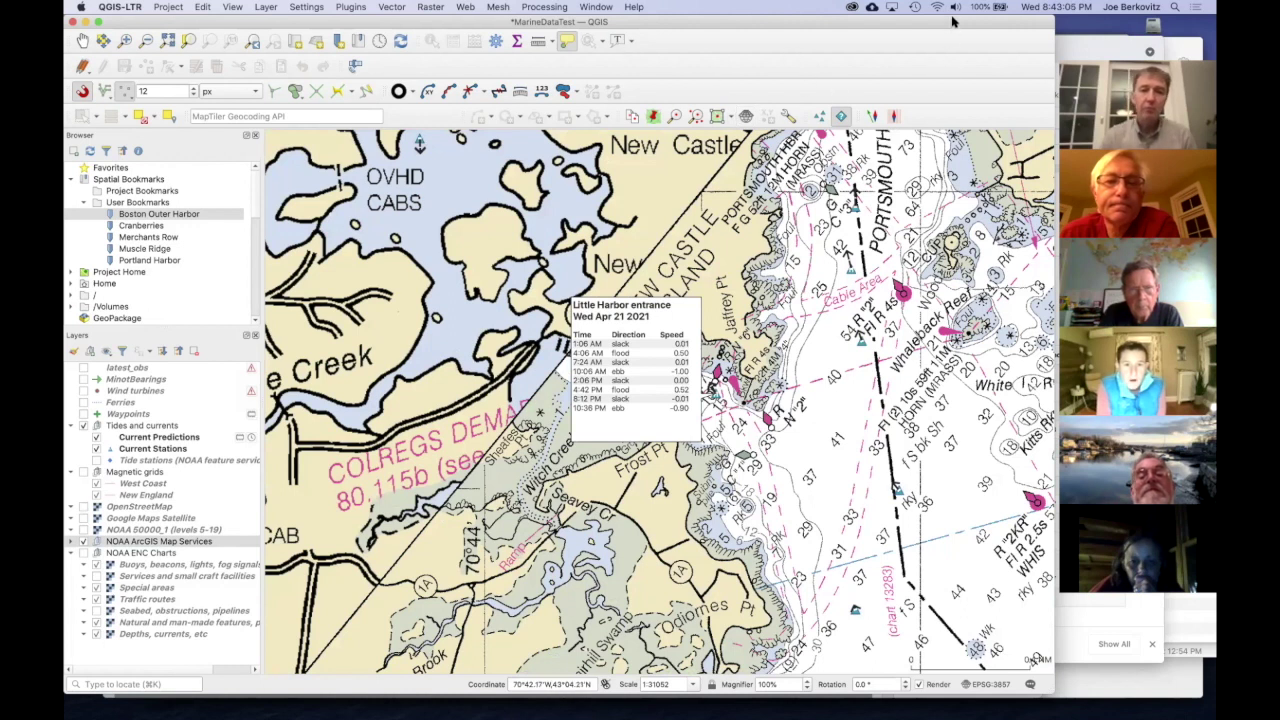
pyautogui.moveTo(953, 22); pyautogui.dragTo(953, 62)
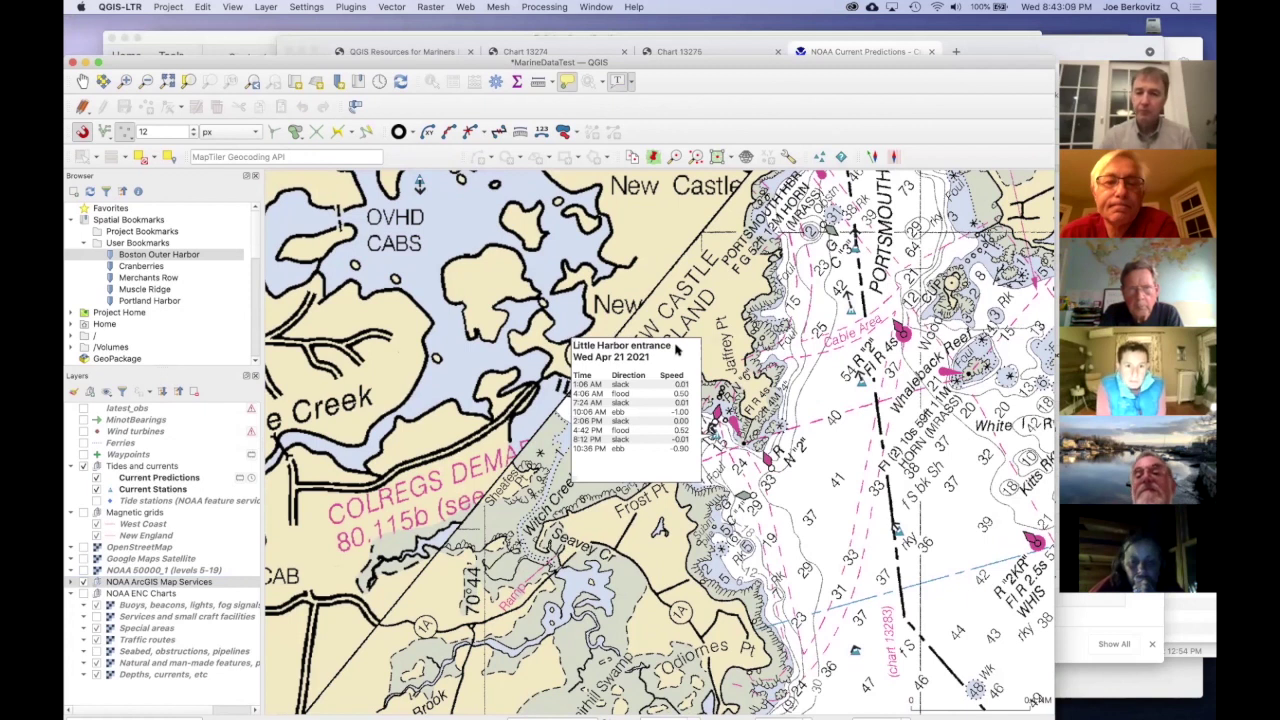
pyautogui.moveTo(683, 356); pyautogui.dragTo(903, 269)
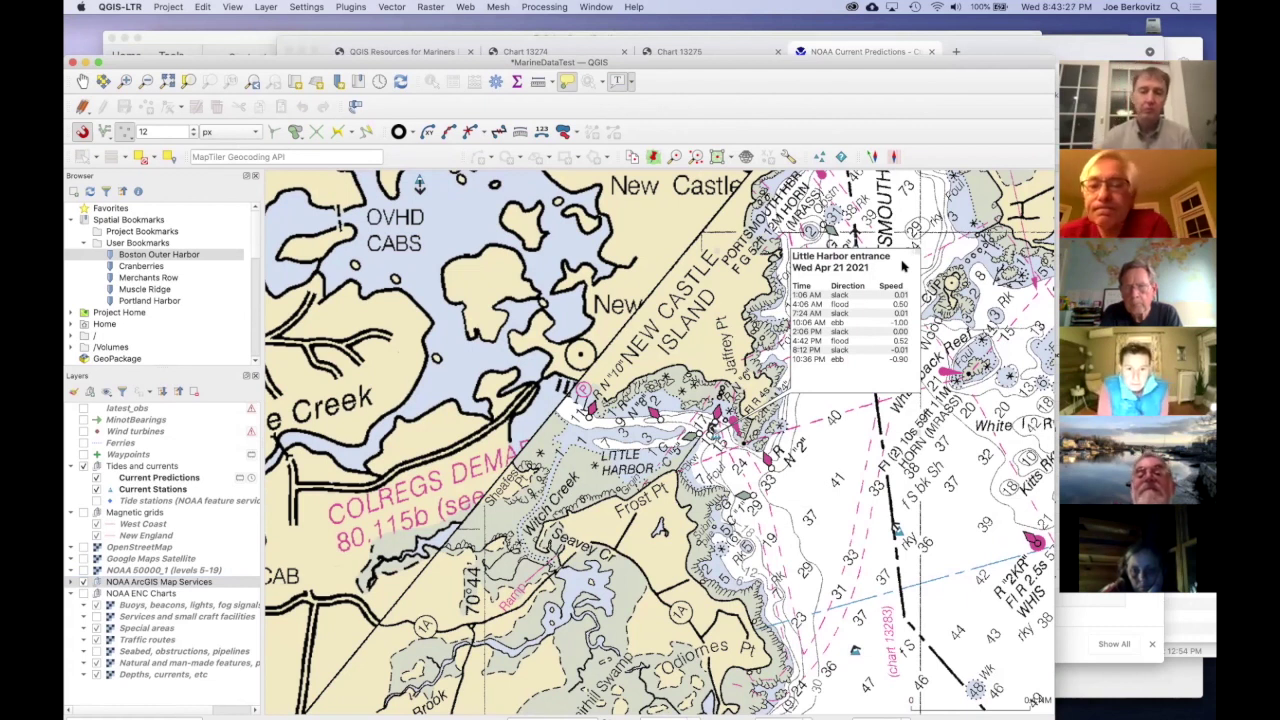
pyautogui.moveTo(903, 265); pyautogui.dragTo(883, 237)
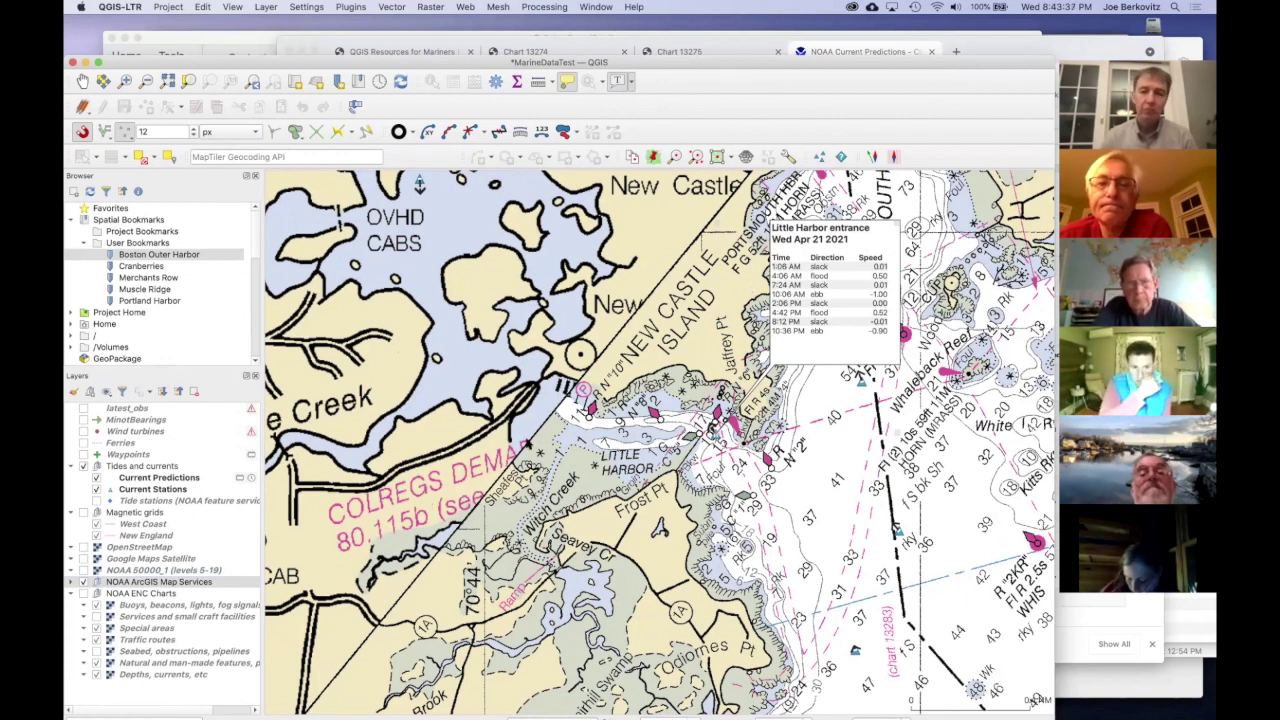
# Step: Set Little Harbor entrance predictions to Wed Apr 28 2021 and place its tide table annotation
pyautogui.click(842, 158)
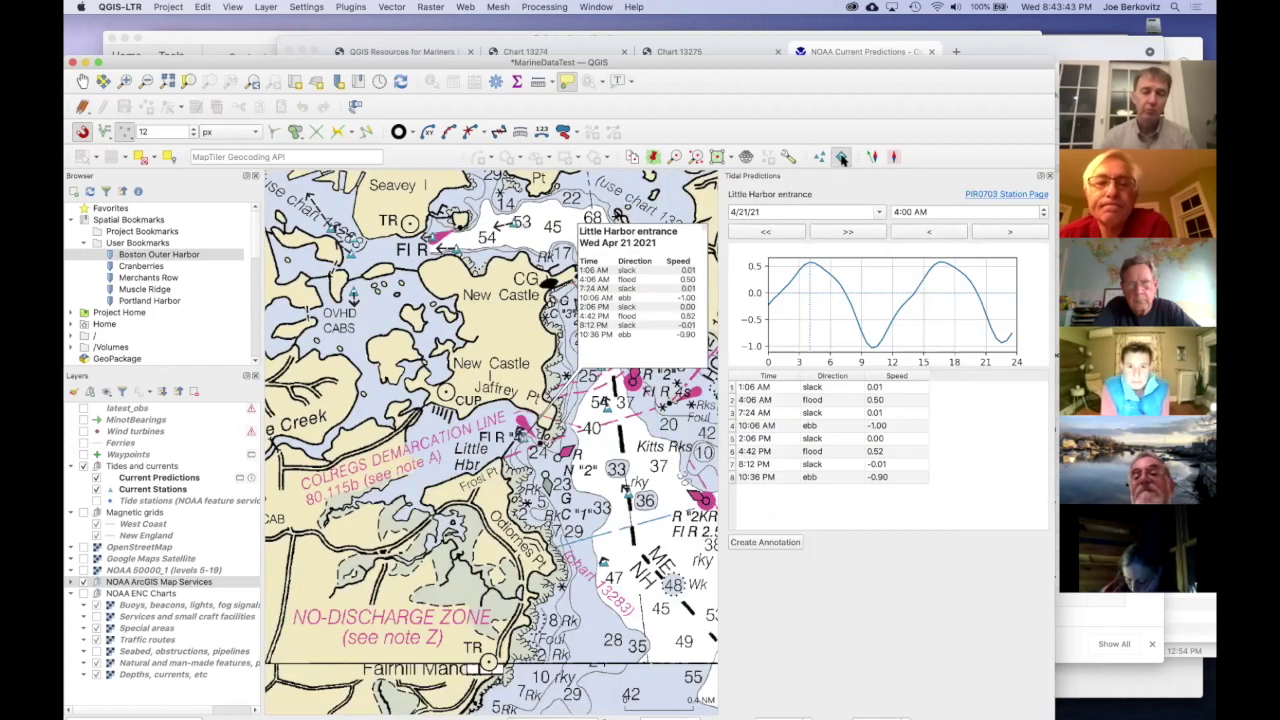
pyautogui.click(833, 231)
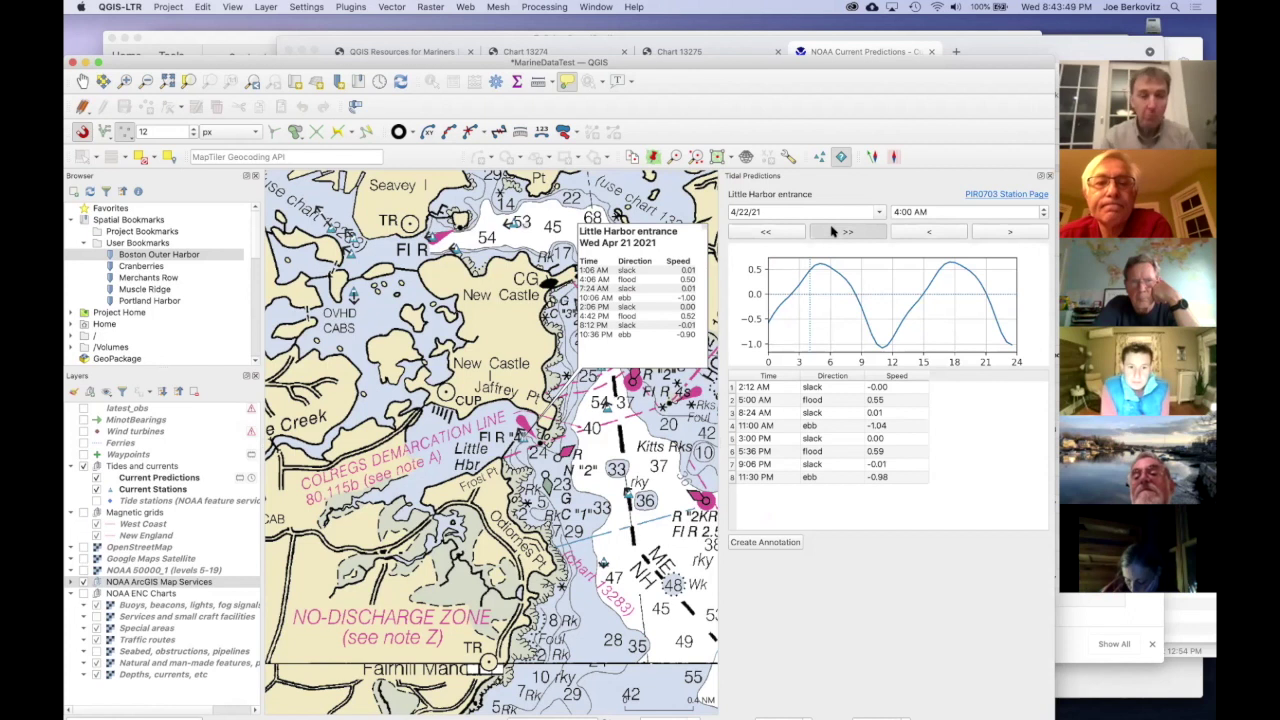
pyautogui.click(833, 231)
pyautogui.click(840, 229)
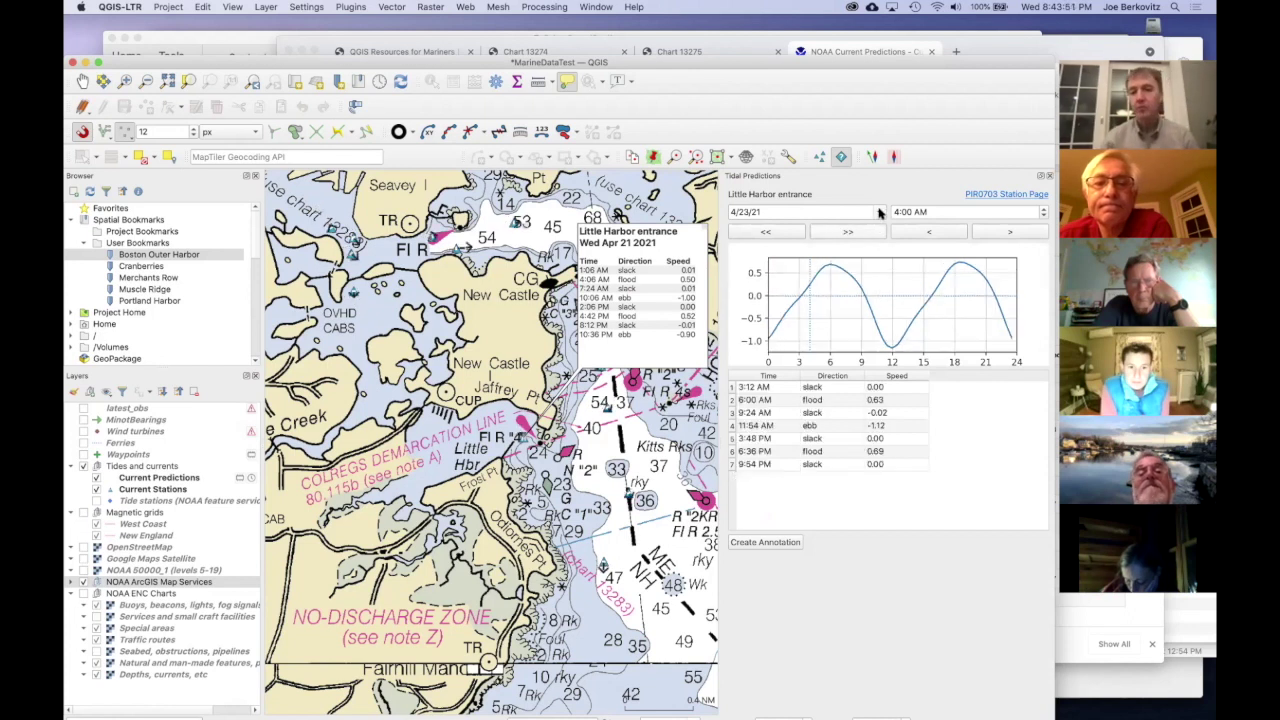
pyautogui.click(877, 213)
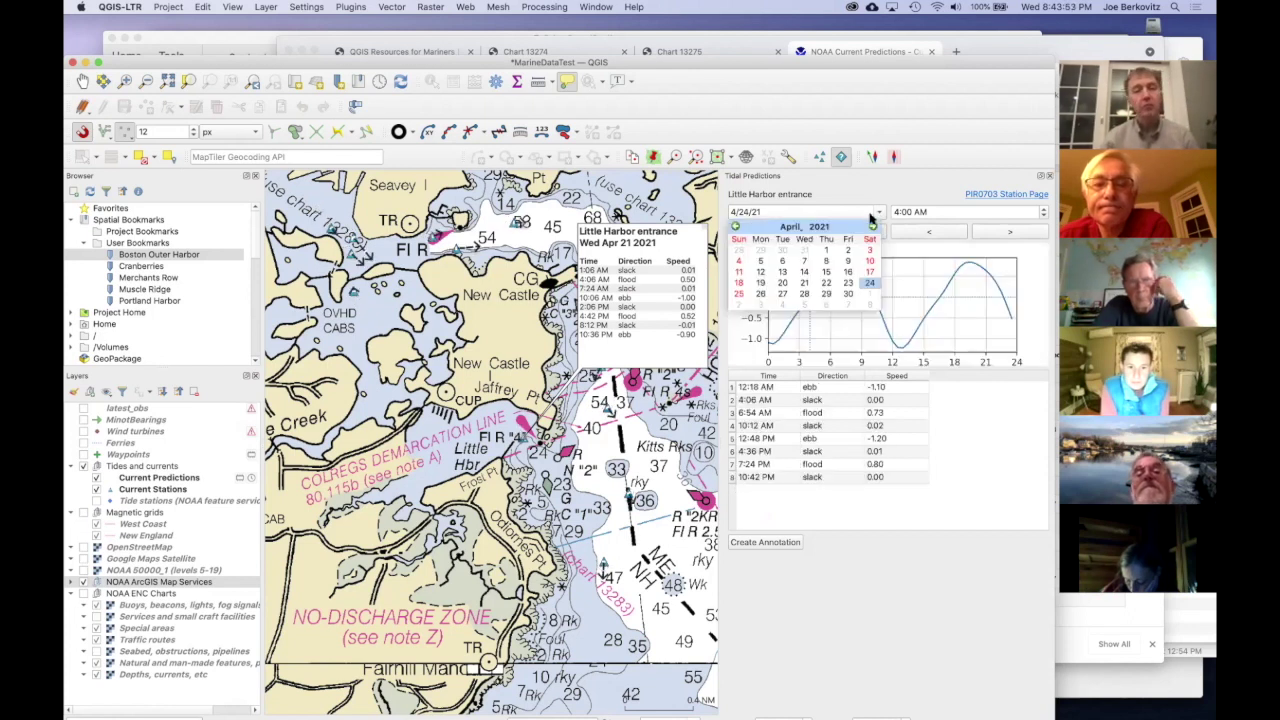
pyautogui.click(804, 293)
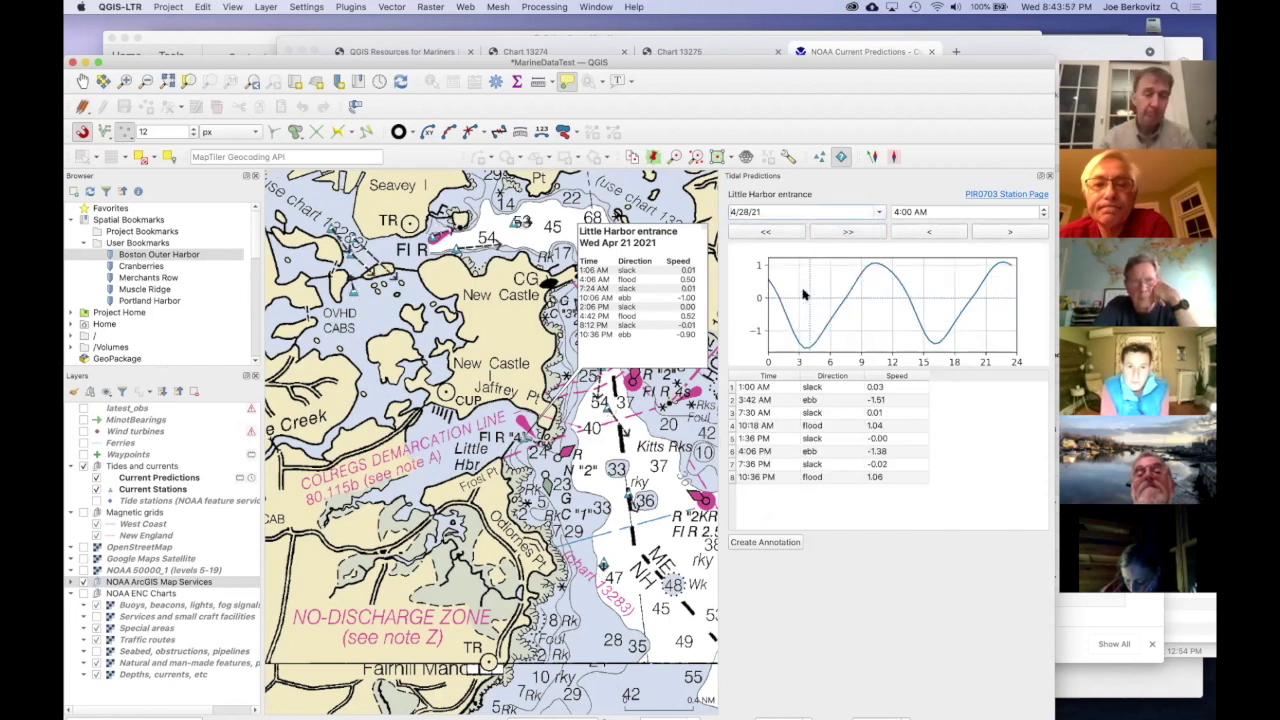
pyautogui.click(772, 543)
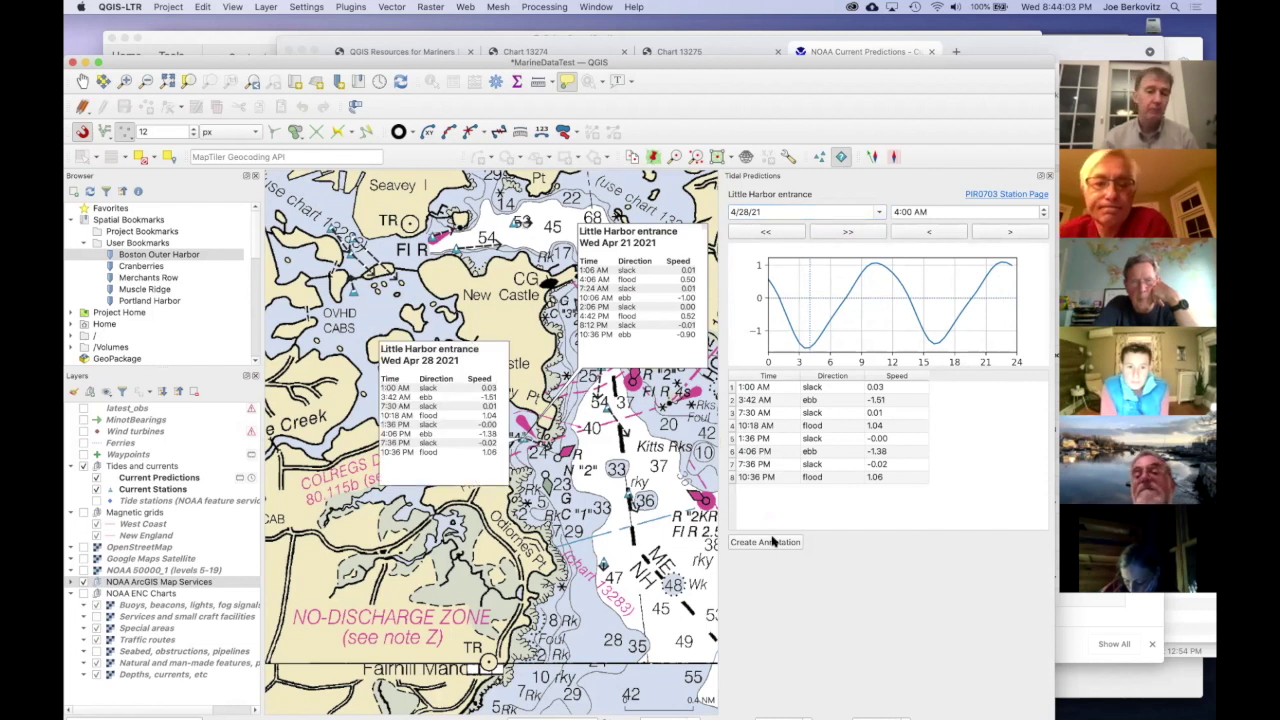
# Step: Close the Tidal Predictions panel and drag the Apr 28 tide box beside the Apr 21 box
pyautogui.click(616, 82)
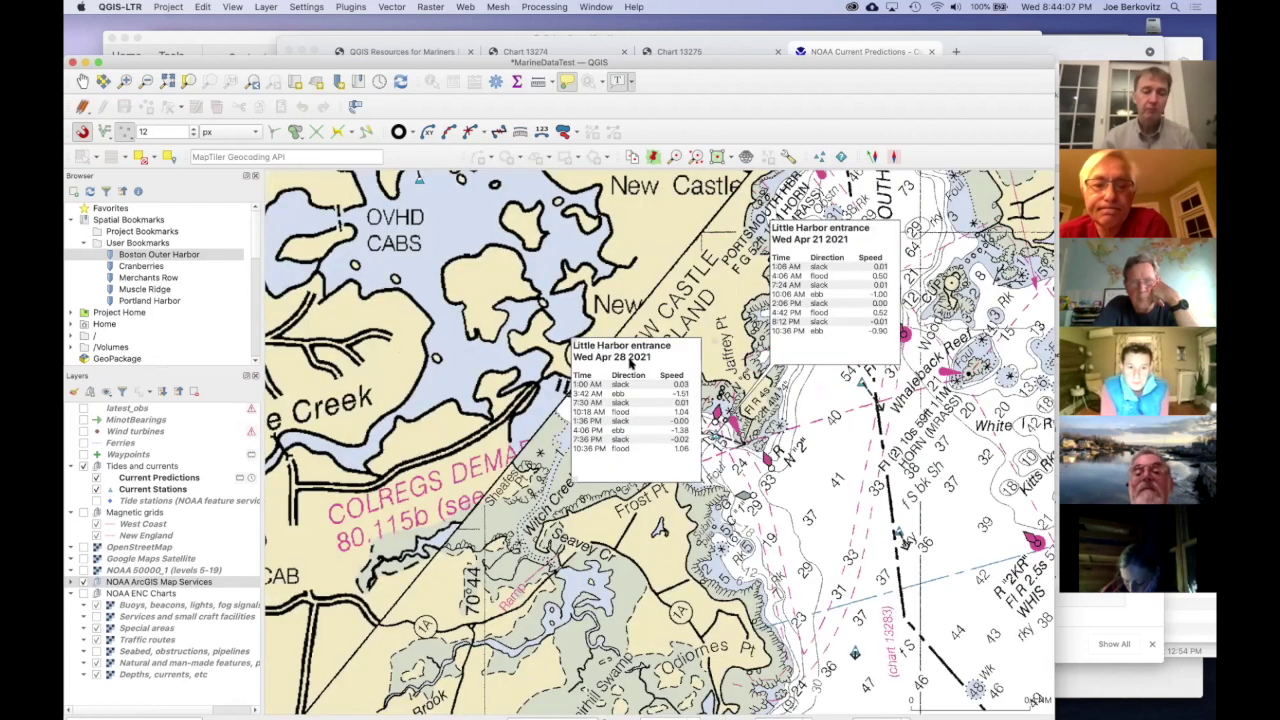
pyautogui.moveTo(628, 354); pyautogui.dragTo(960, 237)
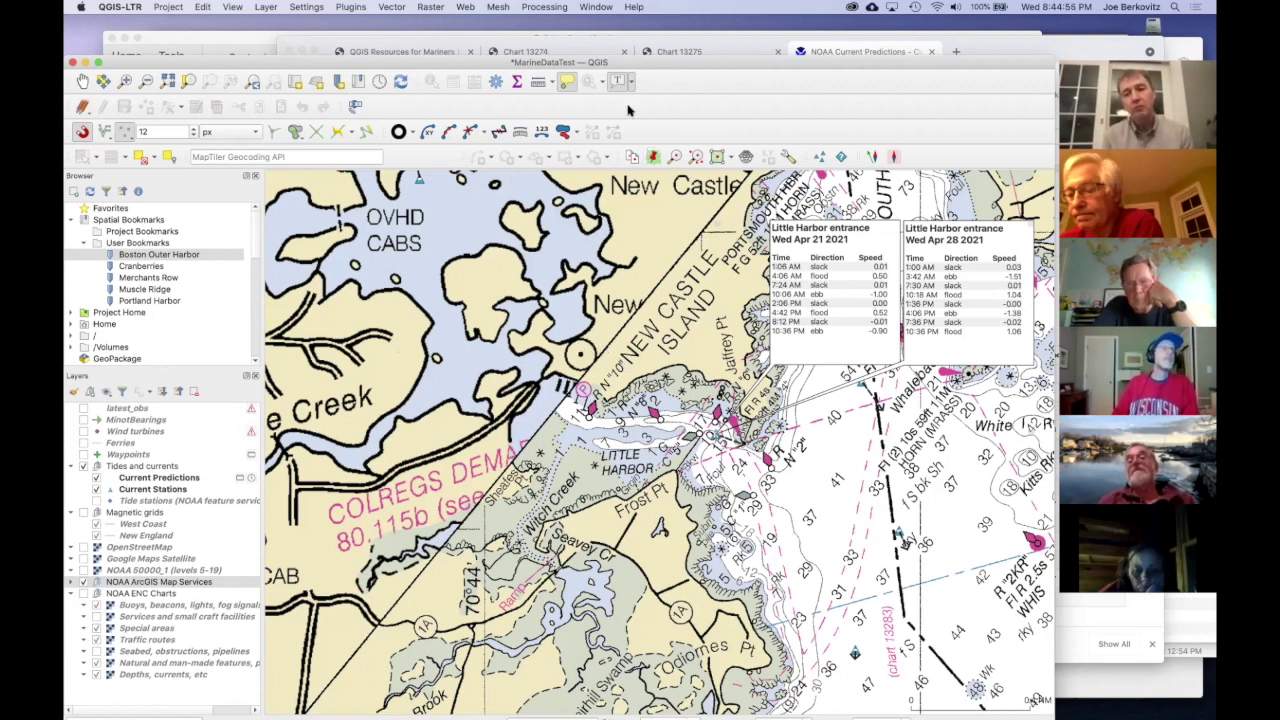
# Step: Set Map 1 in the 11x17 600dpi Landscape 1:25000 layout to the main canvas extent
pyautogui.click(167, 8)
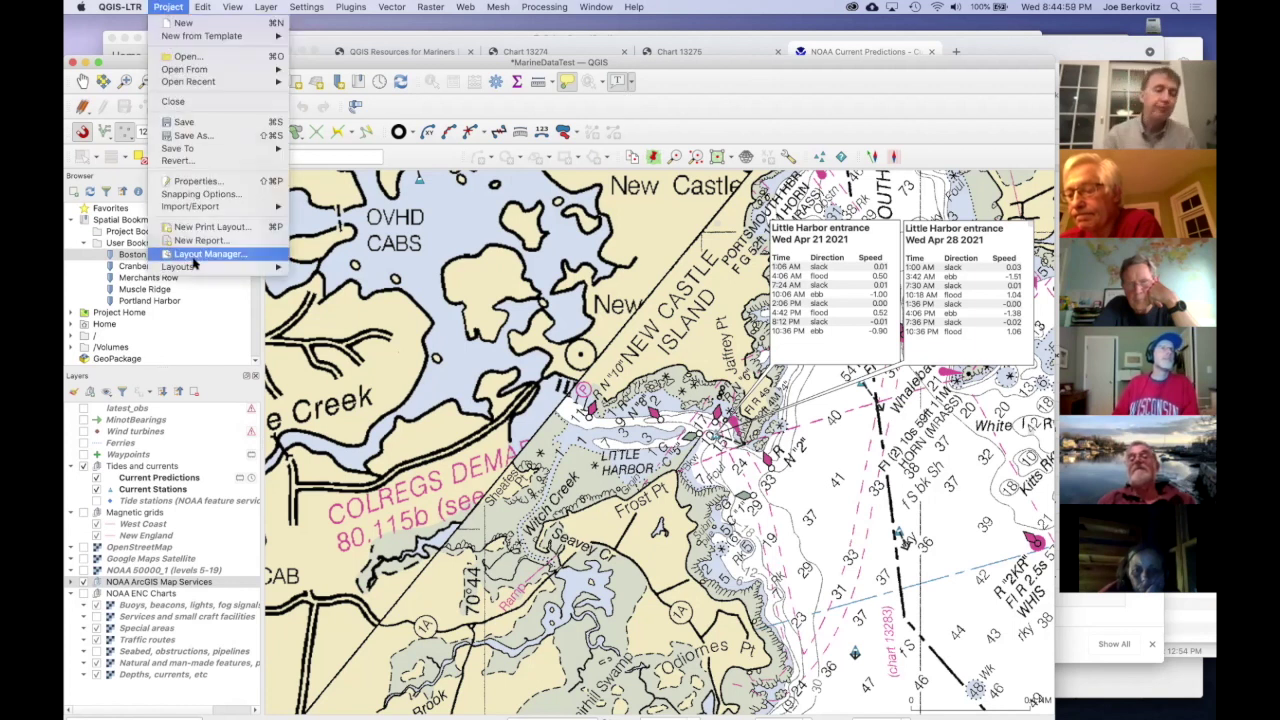
pyautogui.moveTo(197, 271)
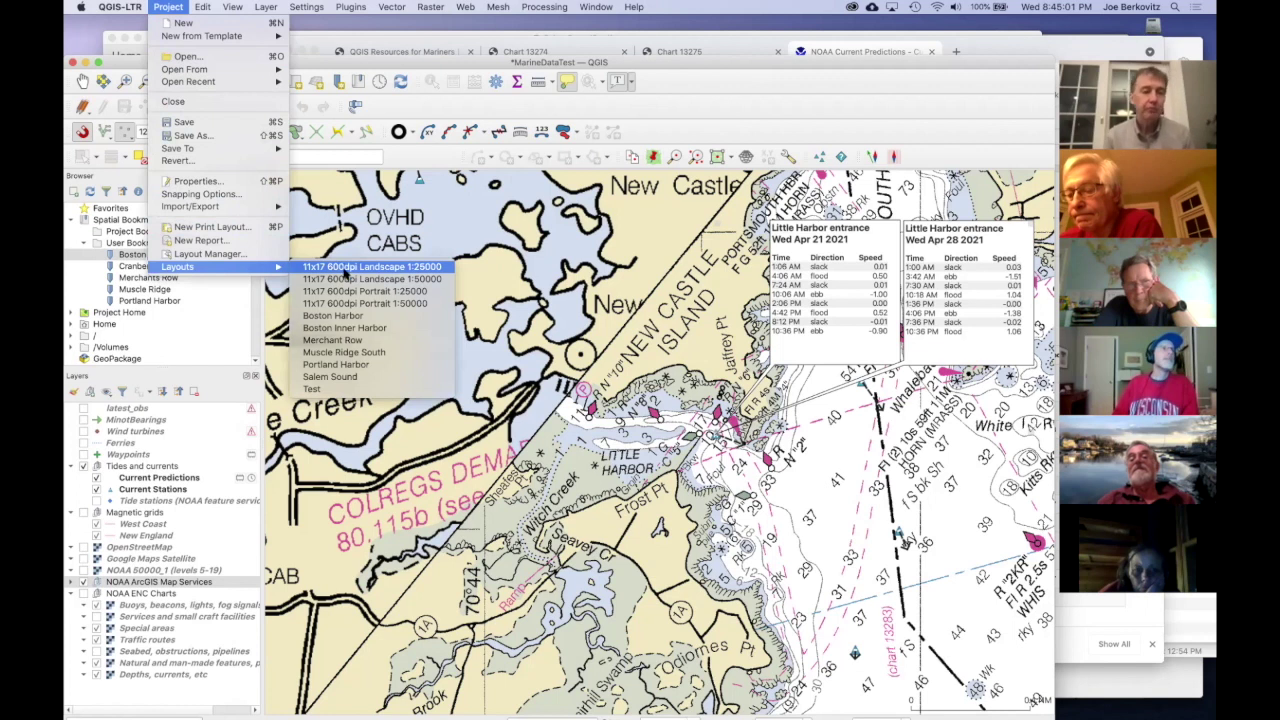
pyautogui.click(370, 267)
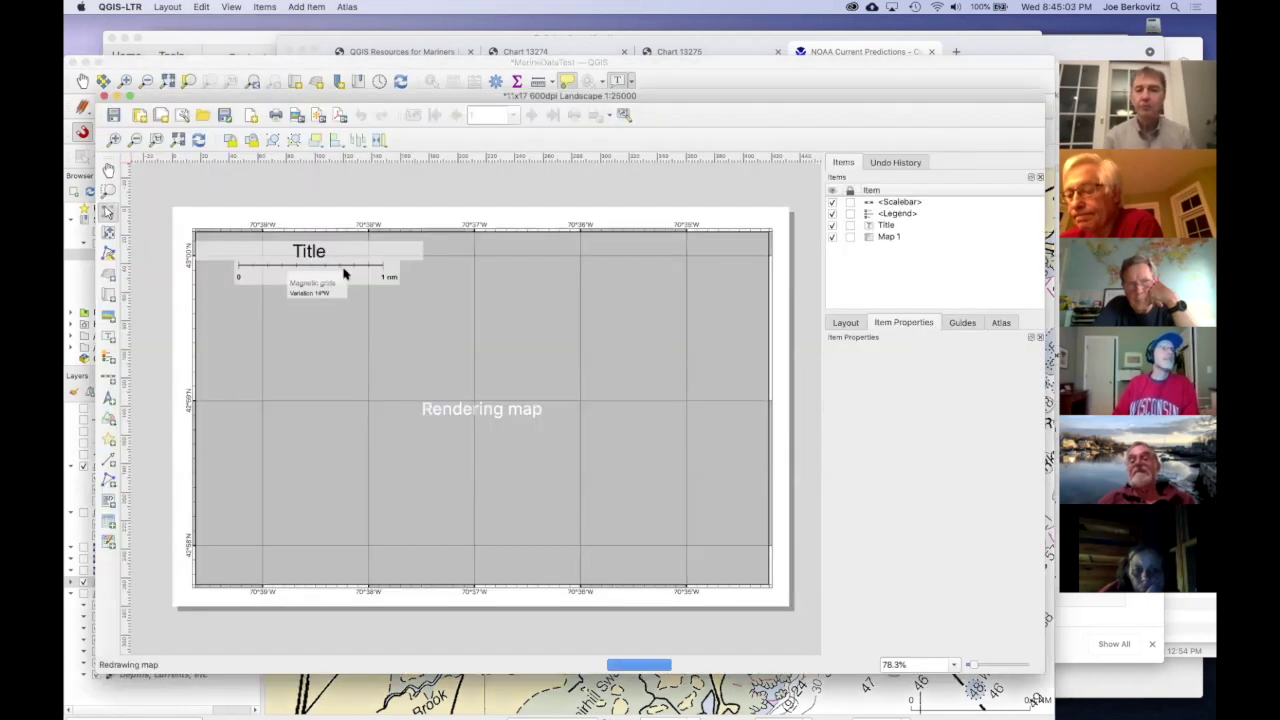
pyautogui.click(849, 323)
pyautogui.click(893, 325)
pyautogui.click(716, 340)
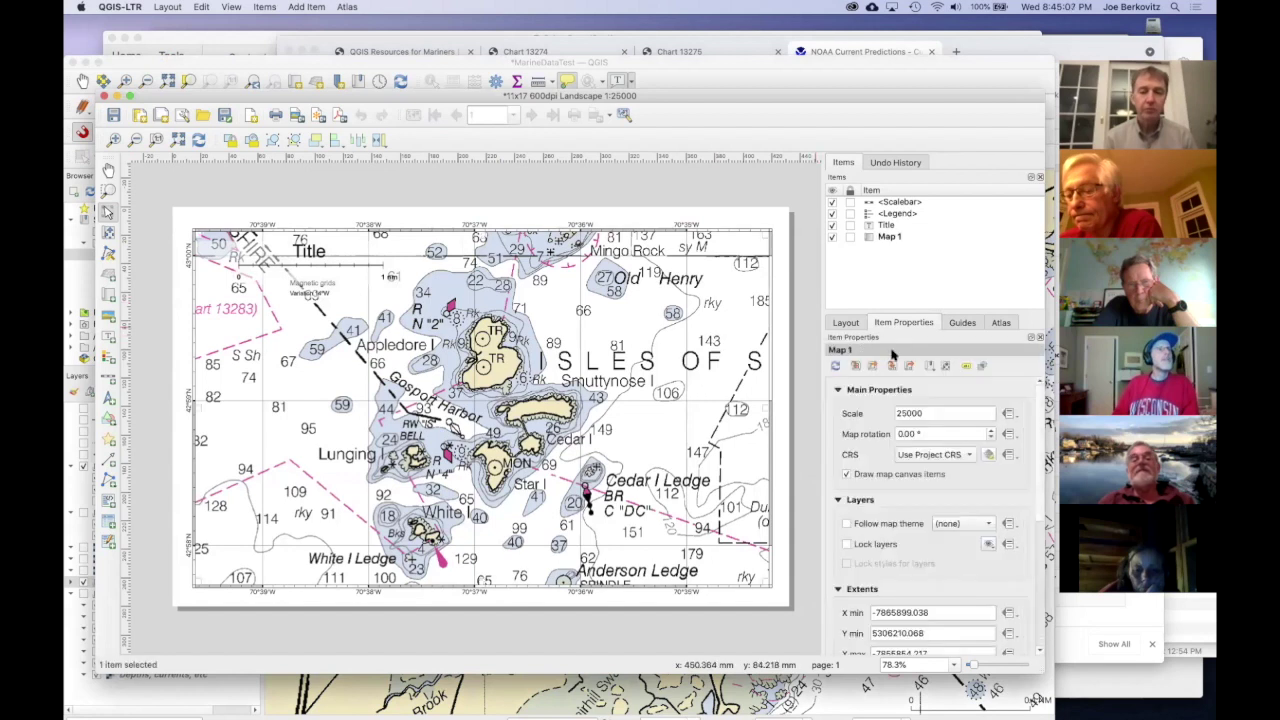
pyautogui.click(855, 366)
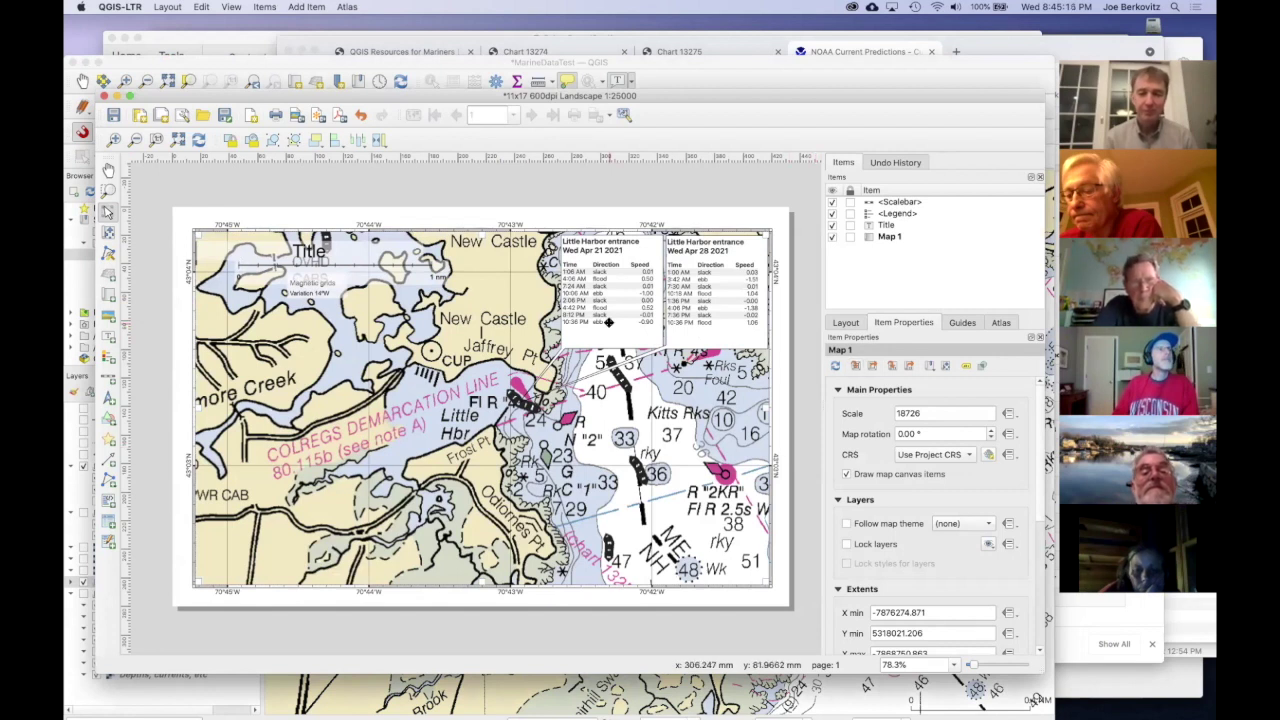
pyautogui.press('super+w')
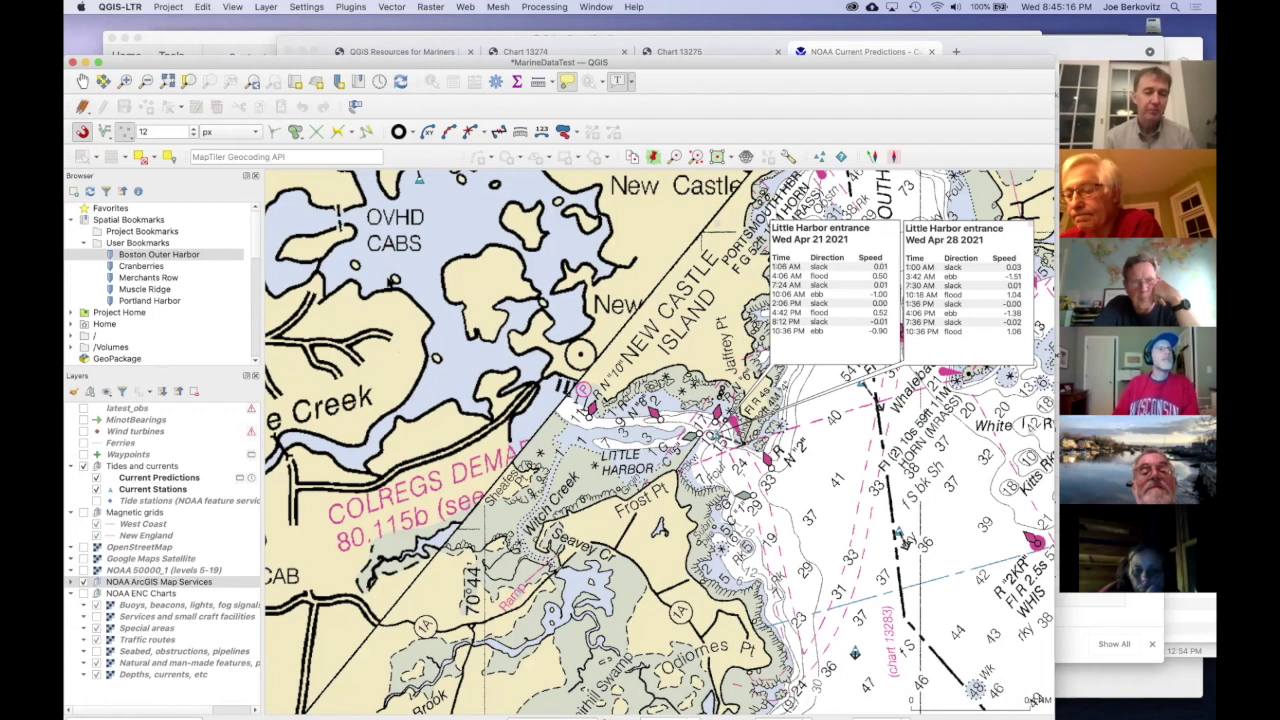
# Step: Hide the Current Predictions layer and refresh the layout map's preview
pyautogui.click(96, 478)
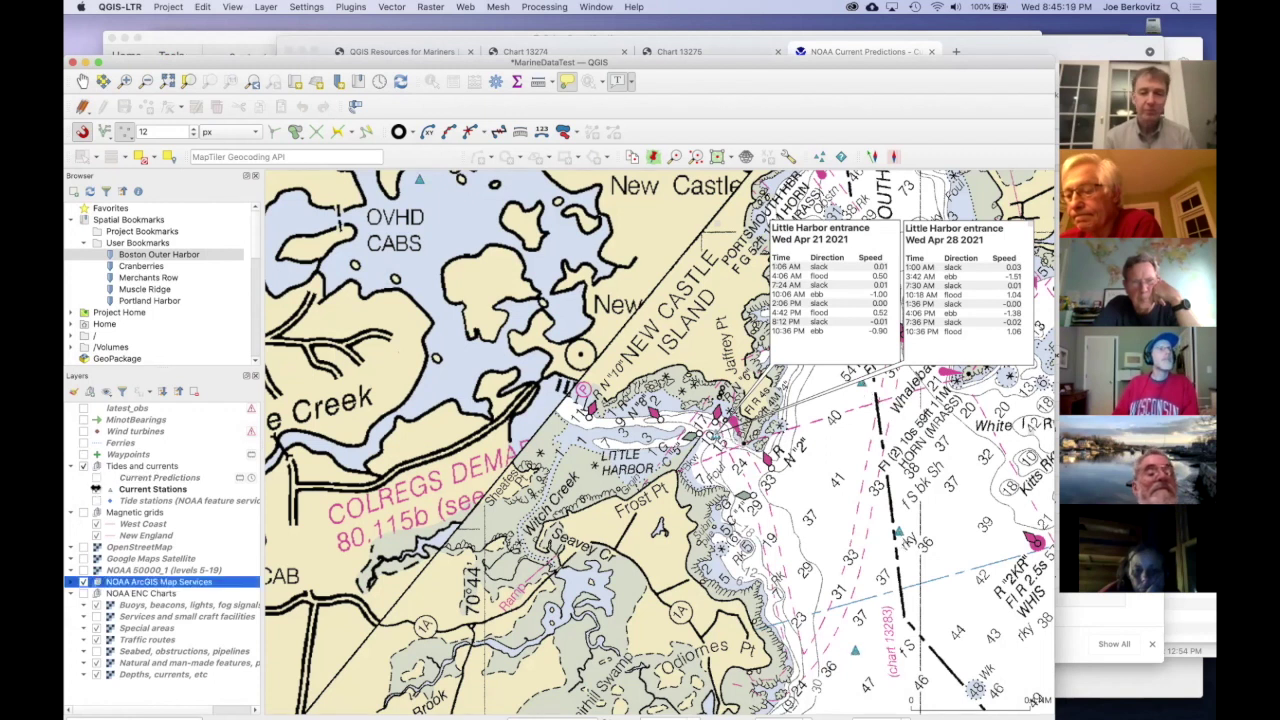
pyautogui.press('super+grave')
pyautogui.press('super+grave')
pyautogui.press('super+grave')
pyautogui.click(836, 367)
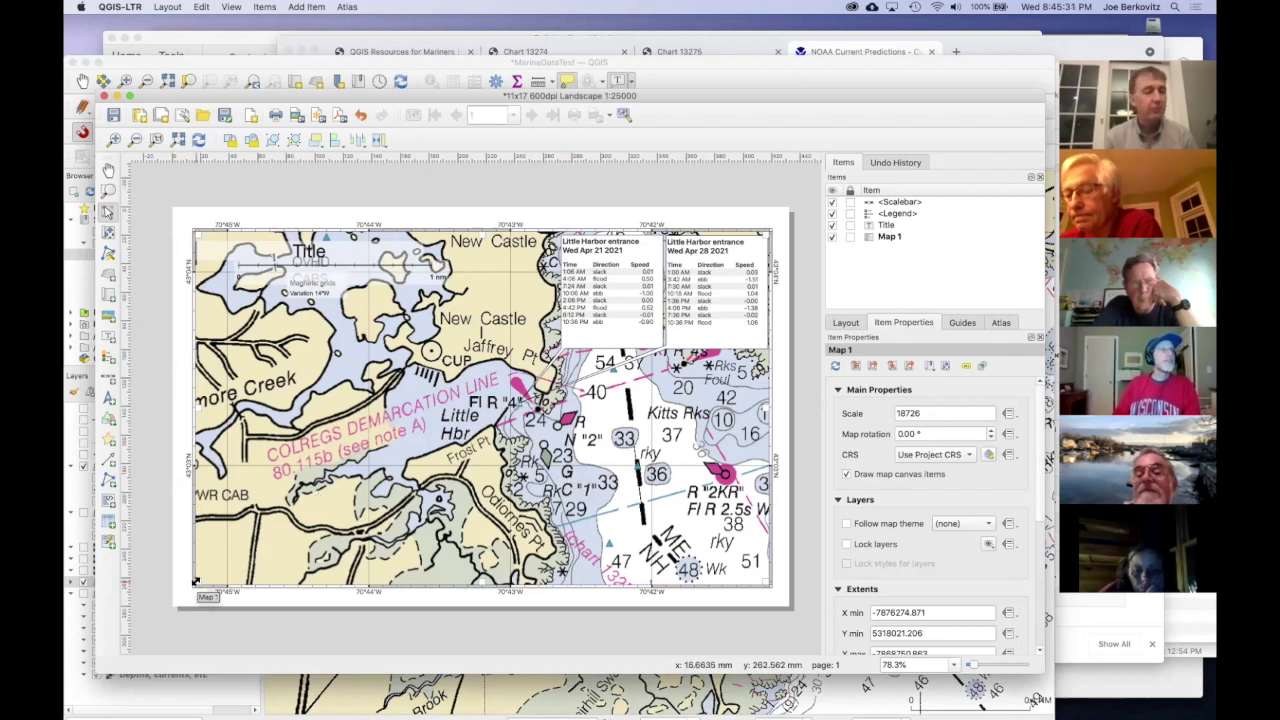
# Step: Resize Map 1 to a narrower left-side frame and pan its chart toward the outer harbor
pyautogui.moveTo(183, 231); pyautogui.dragTo(449, 586)
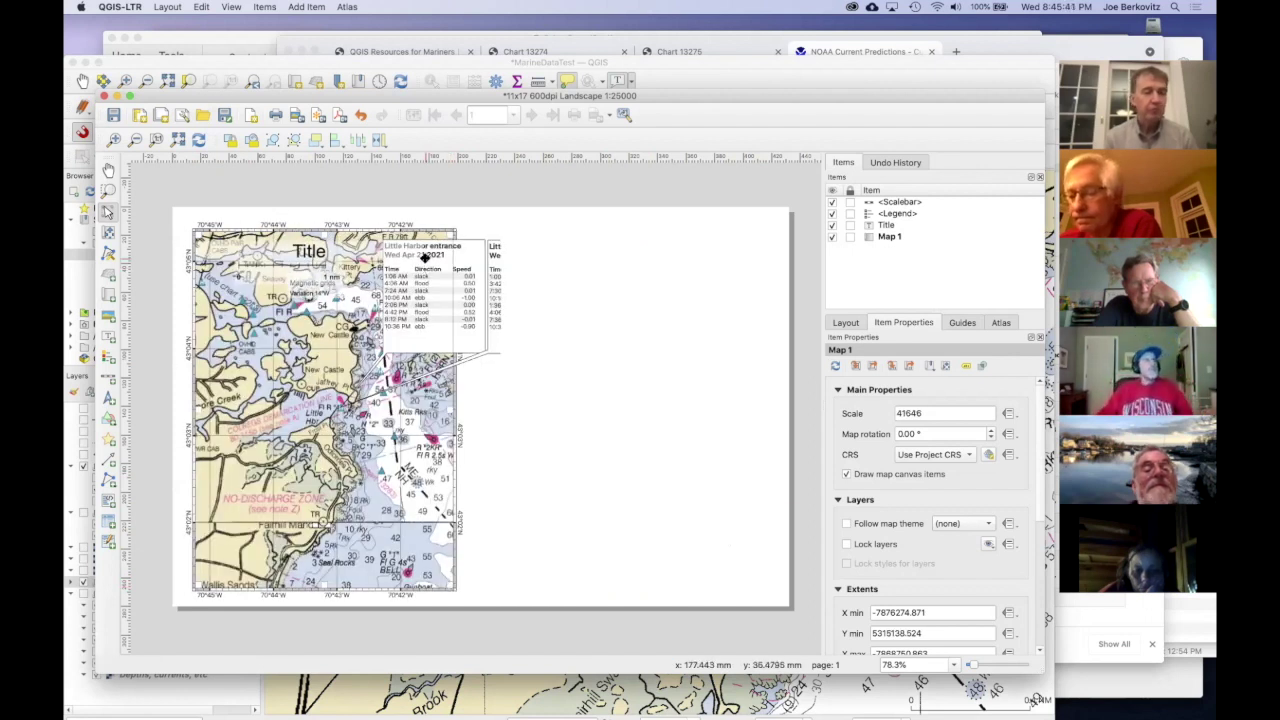
pyautogui.click(108, 231)
pyautogui.moveTo(340, 396); pyautogui.dragTo(258, 378)
pyautogui.moveTo(311, 421); pyautogui.dragTo(298, 431)
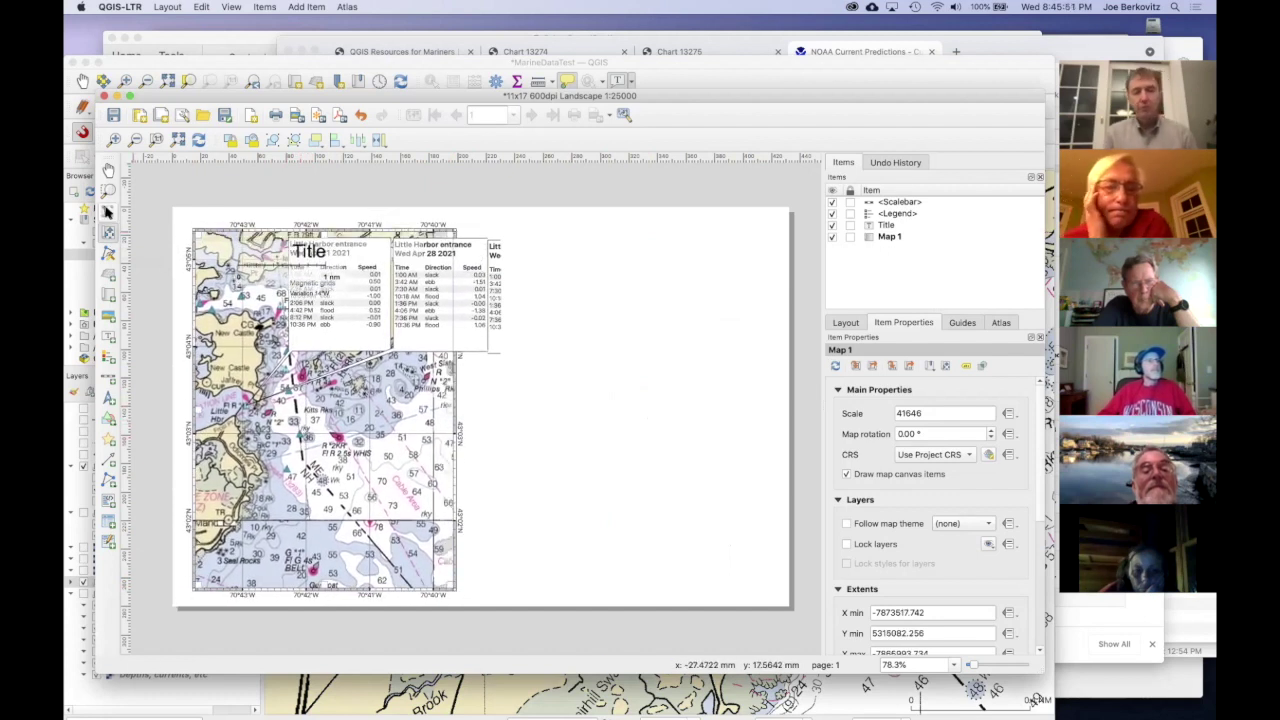
# Step: Deselect the layout's map frame and bring the main QGIS chart window forward
pyautogui.scroll(-2, 571, 345)
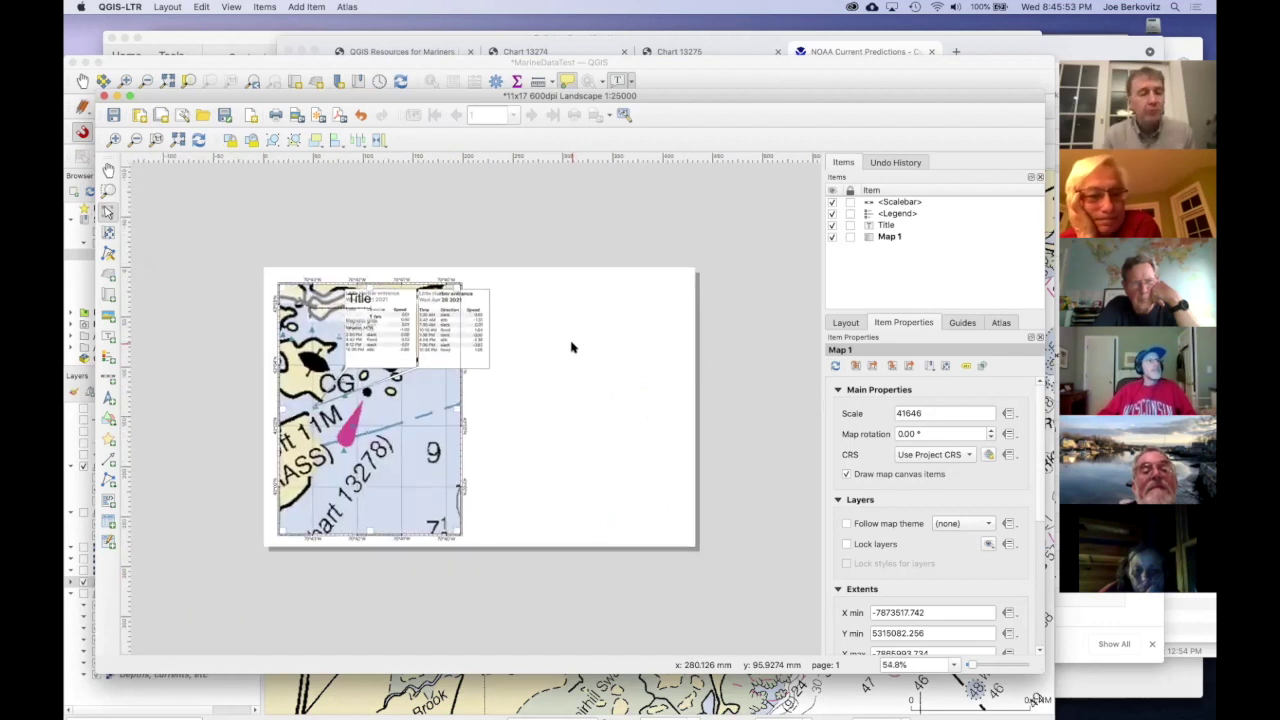
pyautogui.scroll(3, 571, 348)
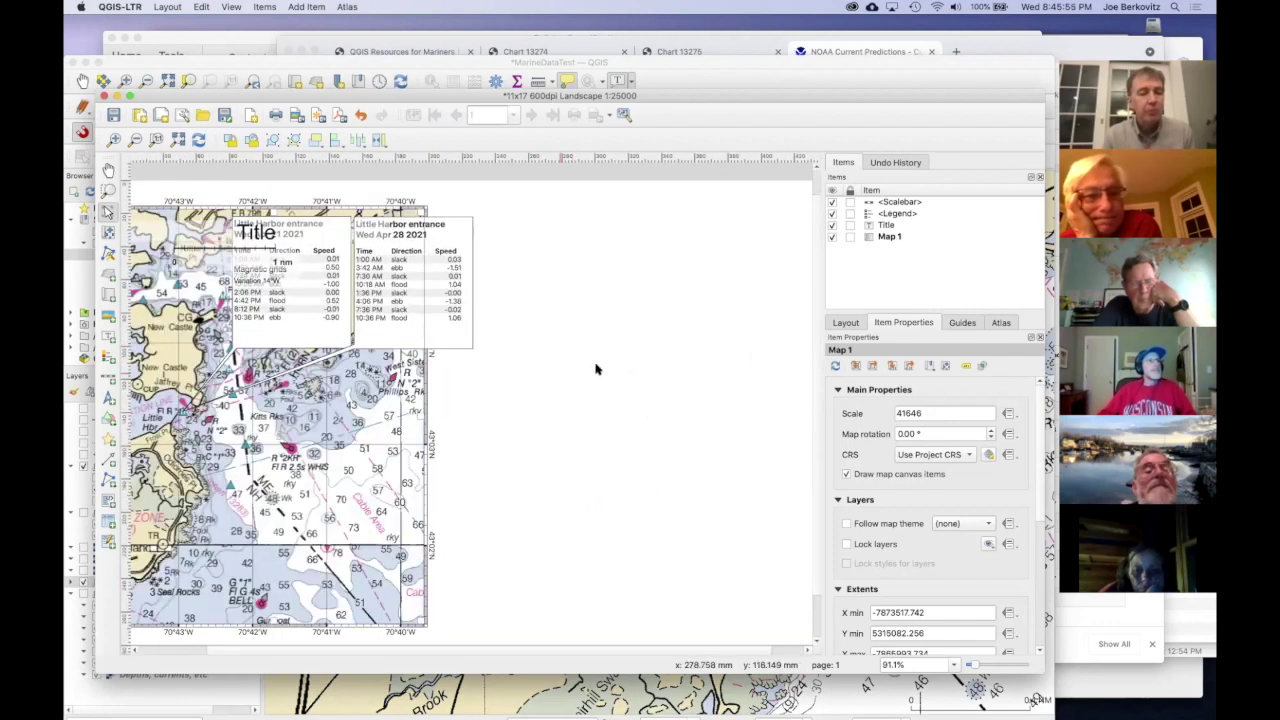
pyautogui.click(597, 369)
pyautogui.hscroll(-3, 650, 356)
pyautogui.scroll(2, 653, 360)
pyautogui.hscroll(2, 653, 360)
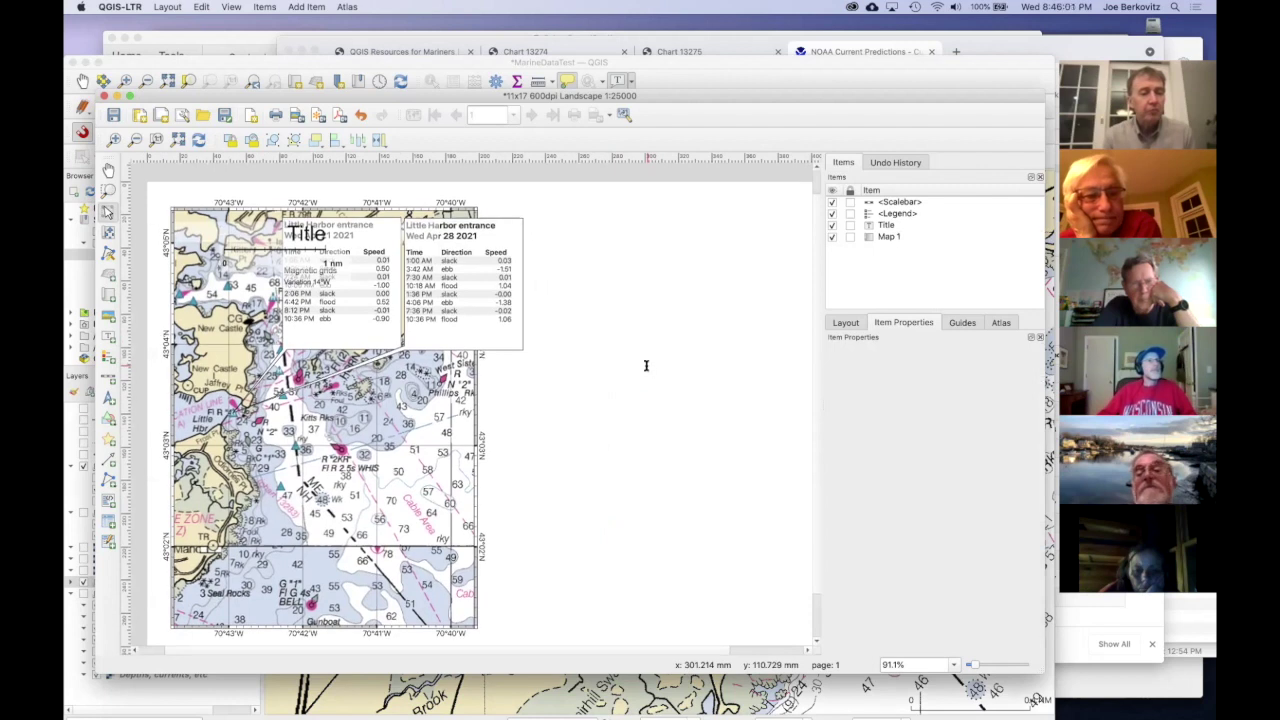
pyautogui.press('super+Tab')
pyautogui.press('super+Tab')
pyautogui.click(95, 493)
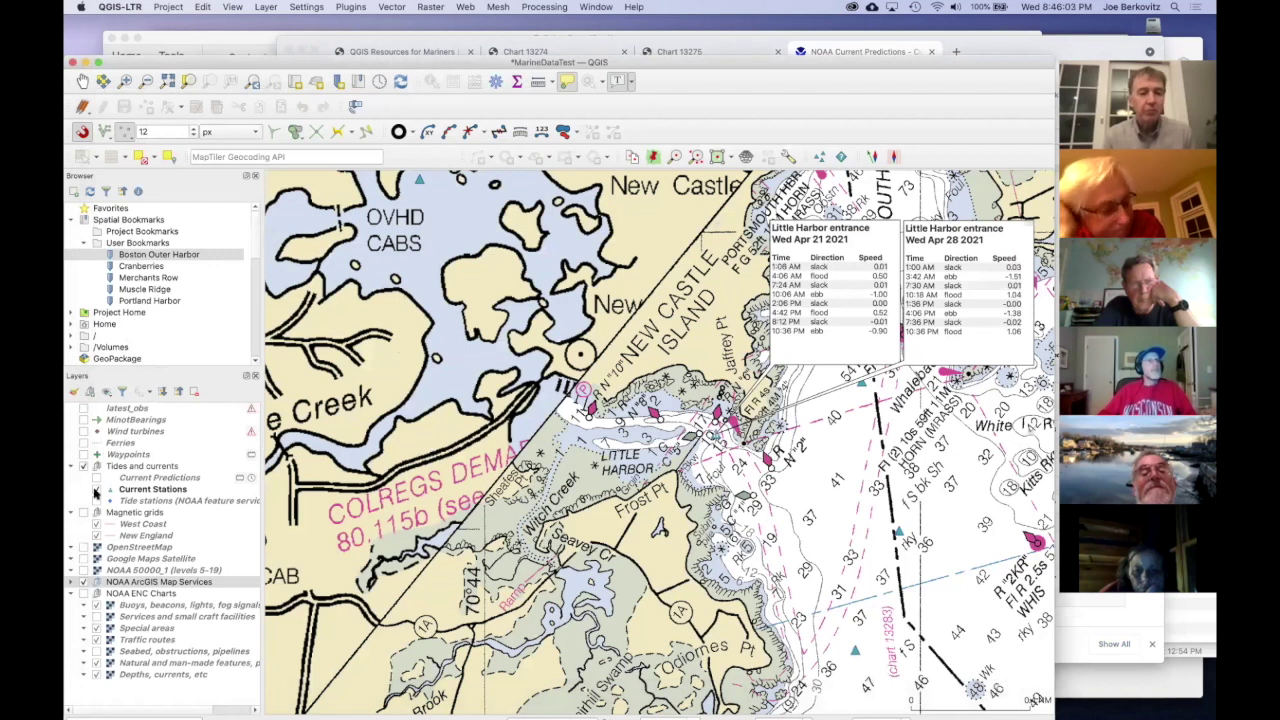
# Step: Dismiss the tide popups, show the 11x17 layout and select Map 1 to see its properties
pyautogui.press('super+grave')
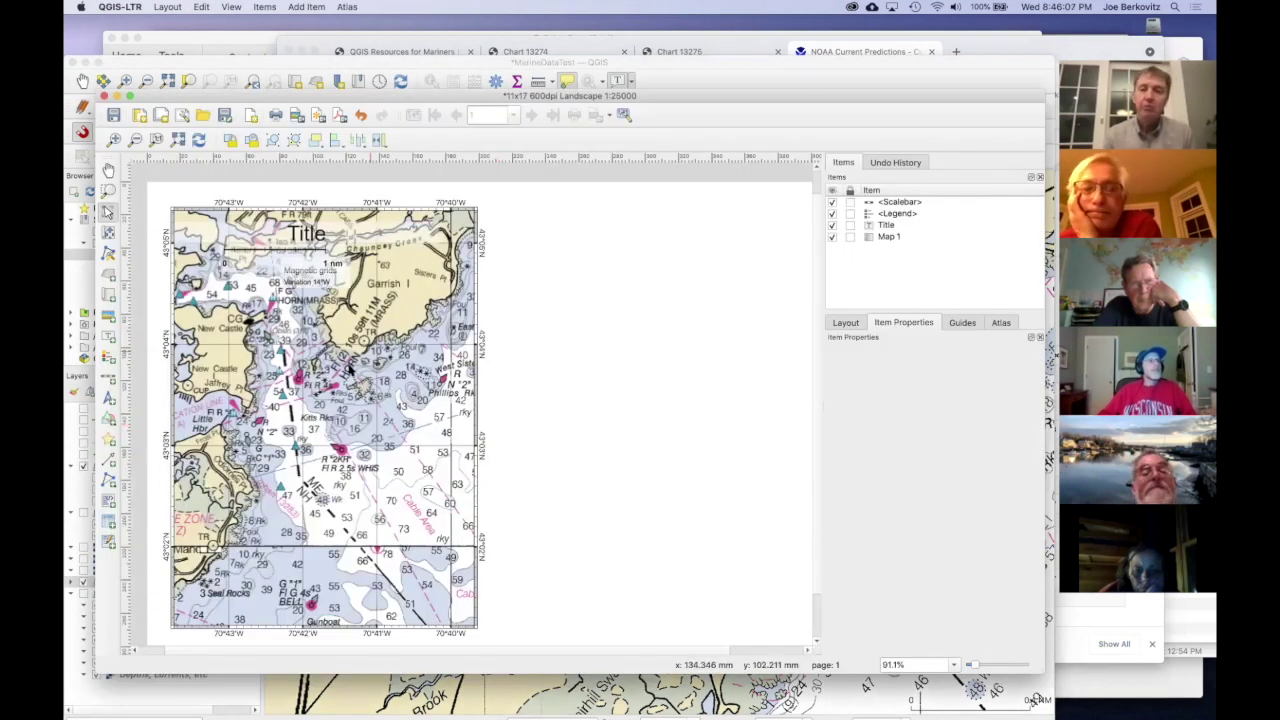
pyautogui.click(409, 282)
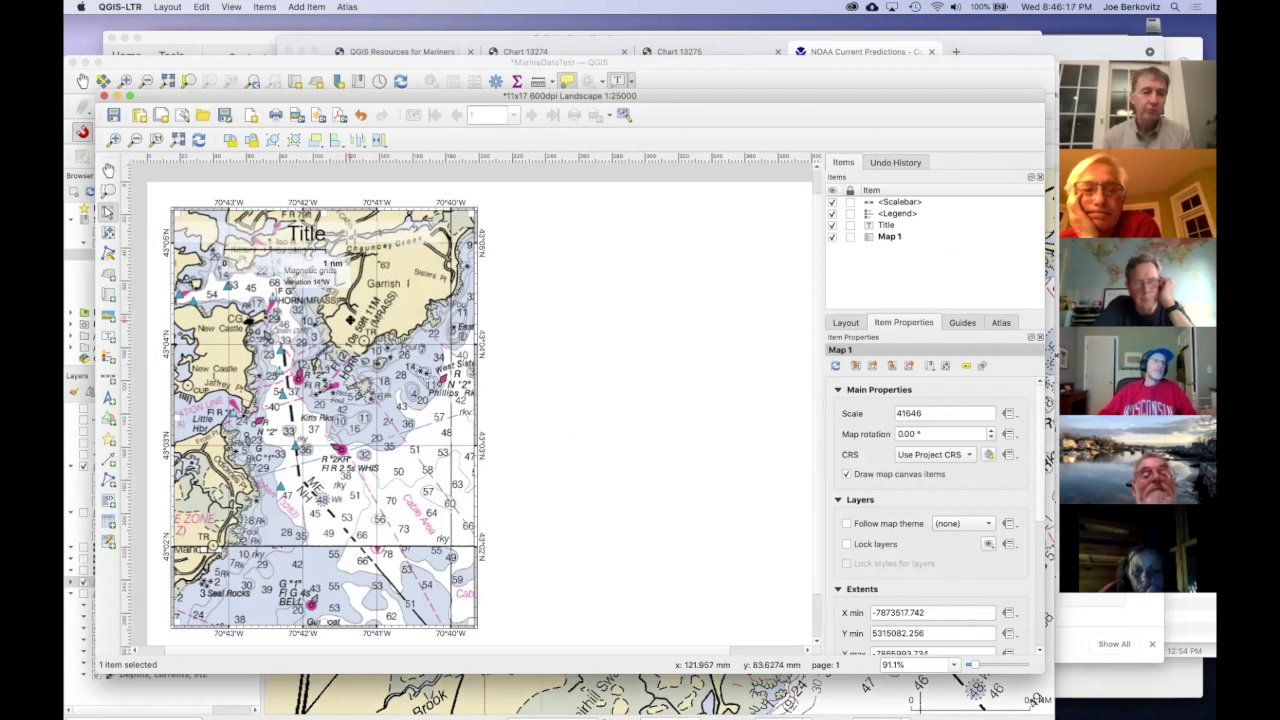
pyautogui.click(108, 232)
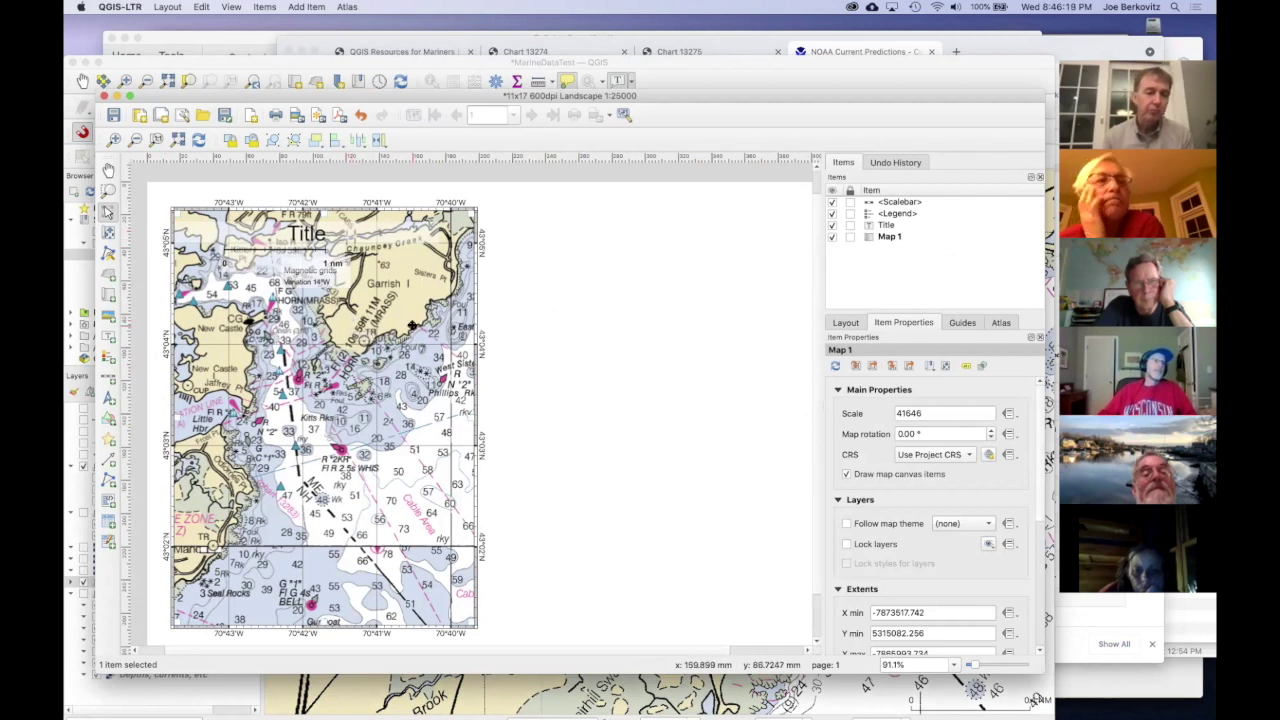
# Step: Draw Map 2 right of Map 1, framed on Cutts Island and Brave Boat Harbor at 1:24702
pyautogui.moveTo(534, 318); pyautogui.dragTo(818, 646)
pyautogui.moveTo(606, 380); pyautogui.dragTo(562, 271)
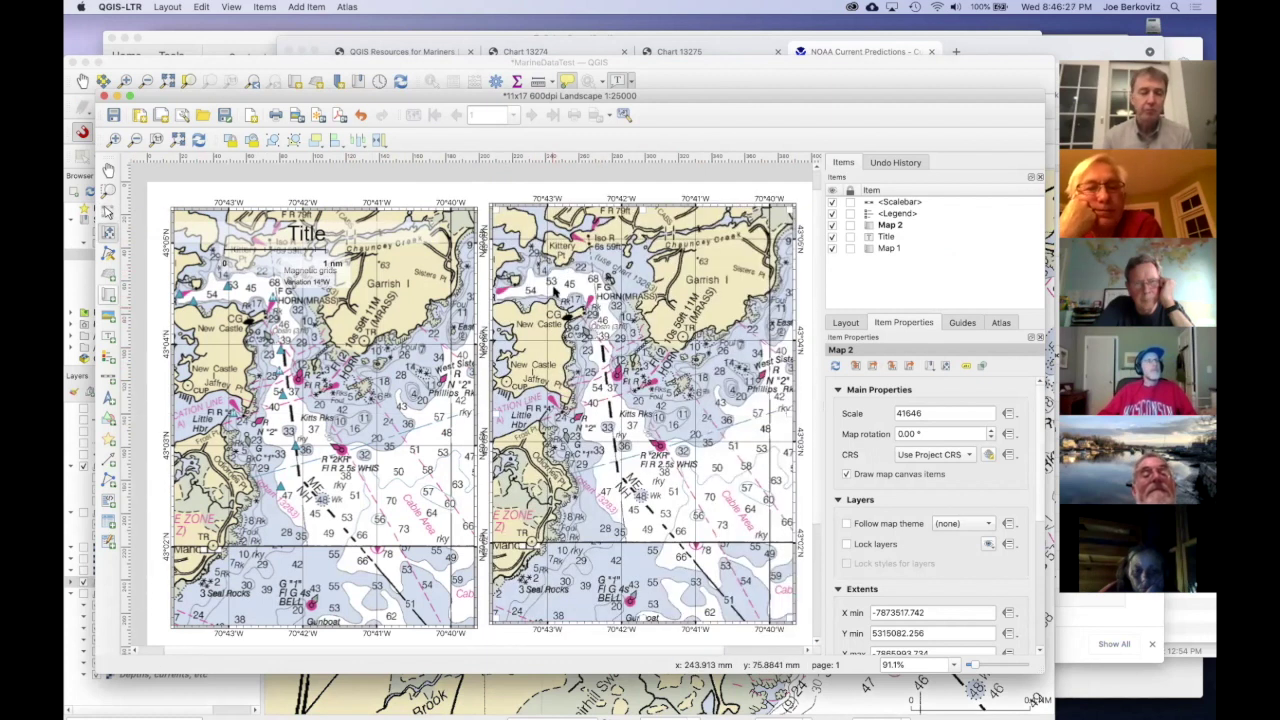
pyautogui.moveTo(612, 262); pyautogui.dragTo(627, 485)
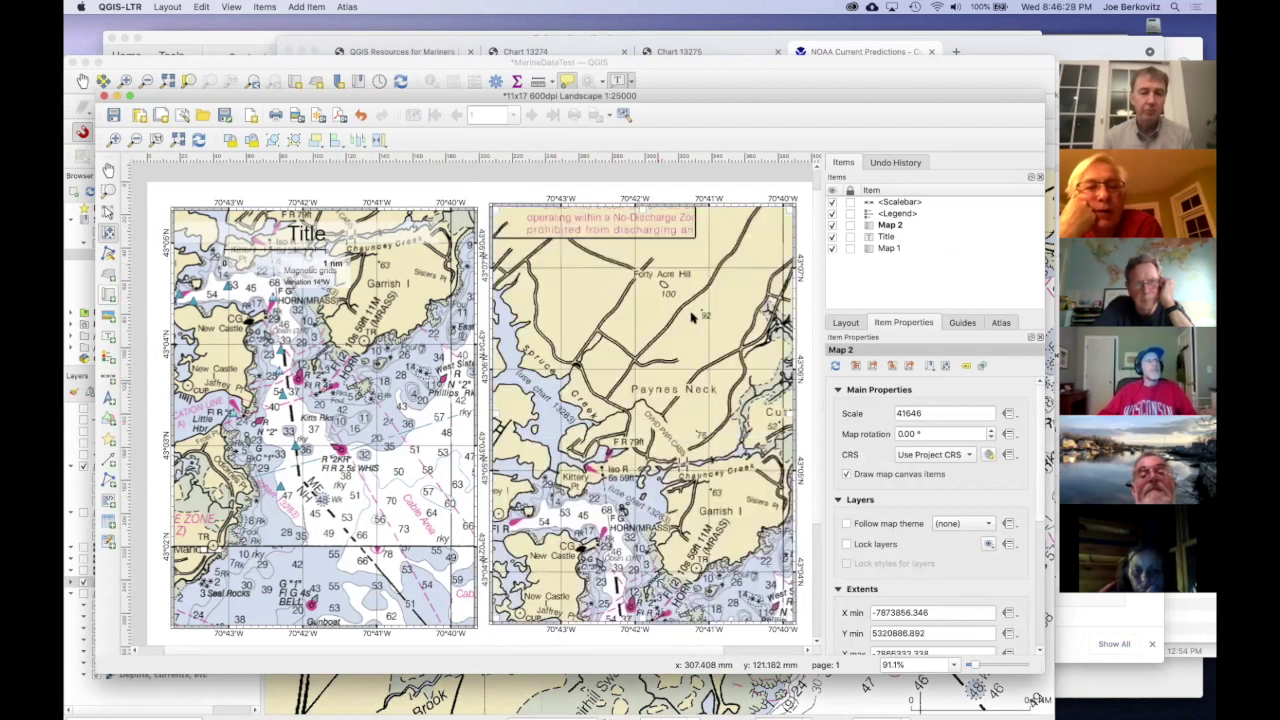
pyautogui.moveTo(705, 300); pyautogui.dragTo(571, 296)
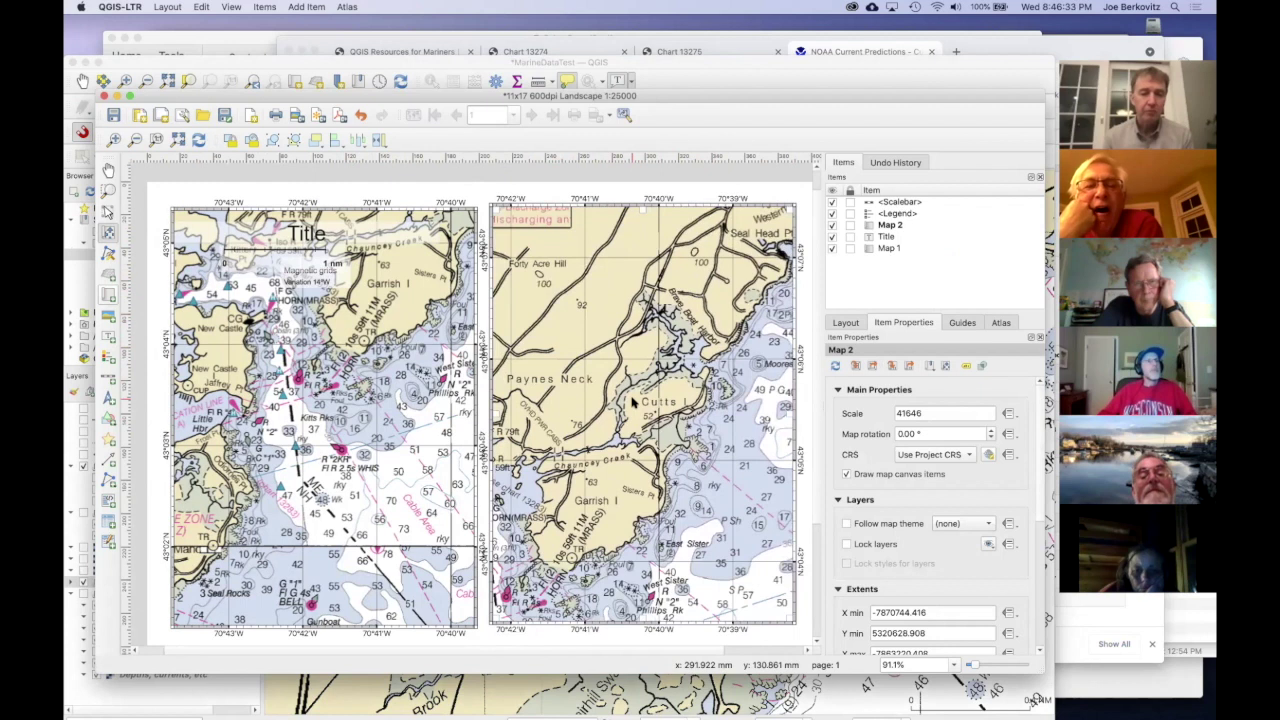
pyautogui.scroll(3, 632, 400)
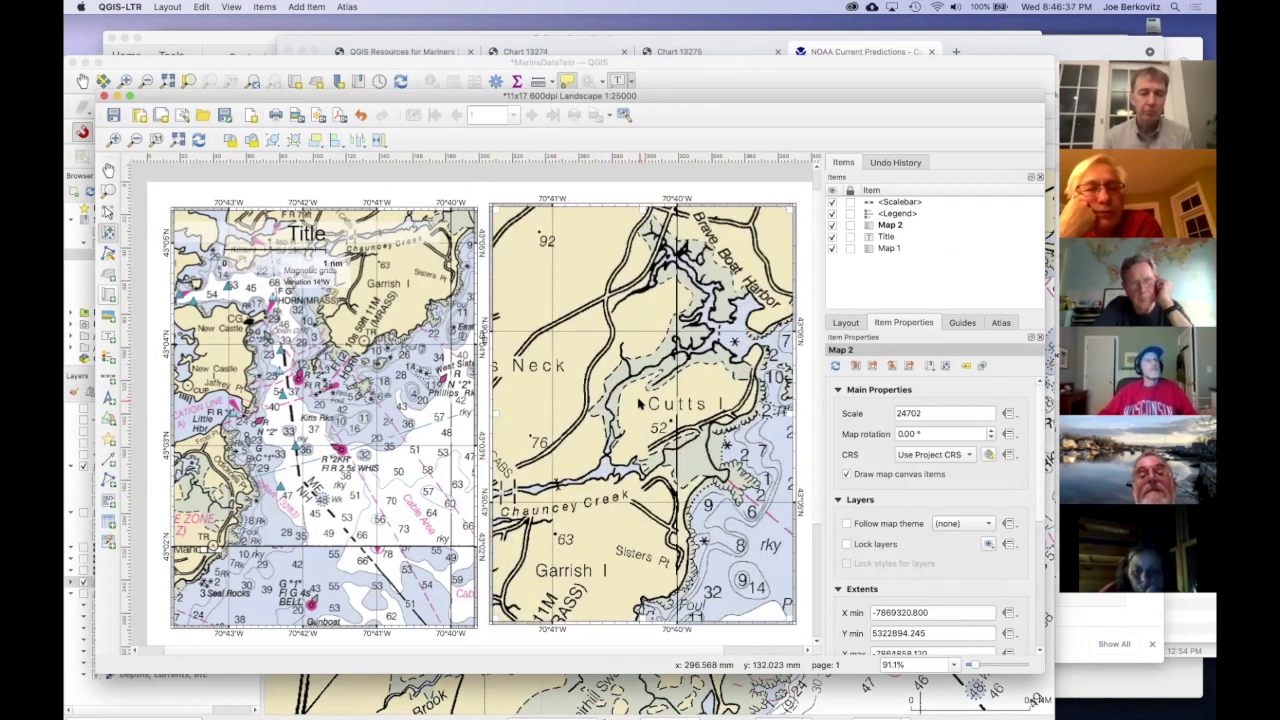
pyautogui.moveTo(620, 390); pyautogui.dragTo(602, 410)
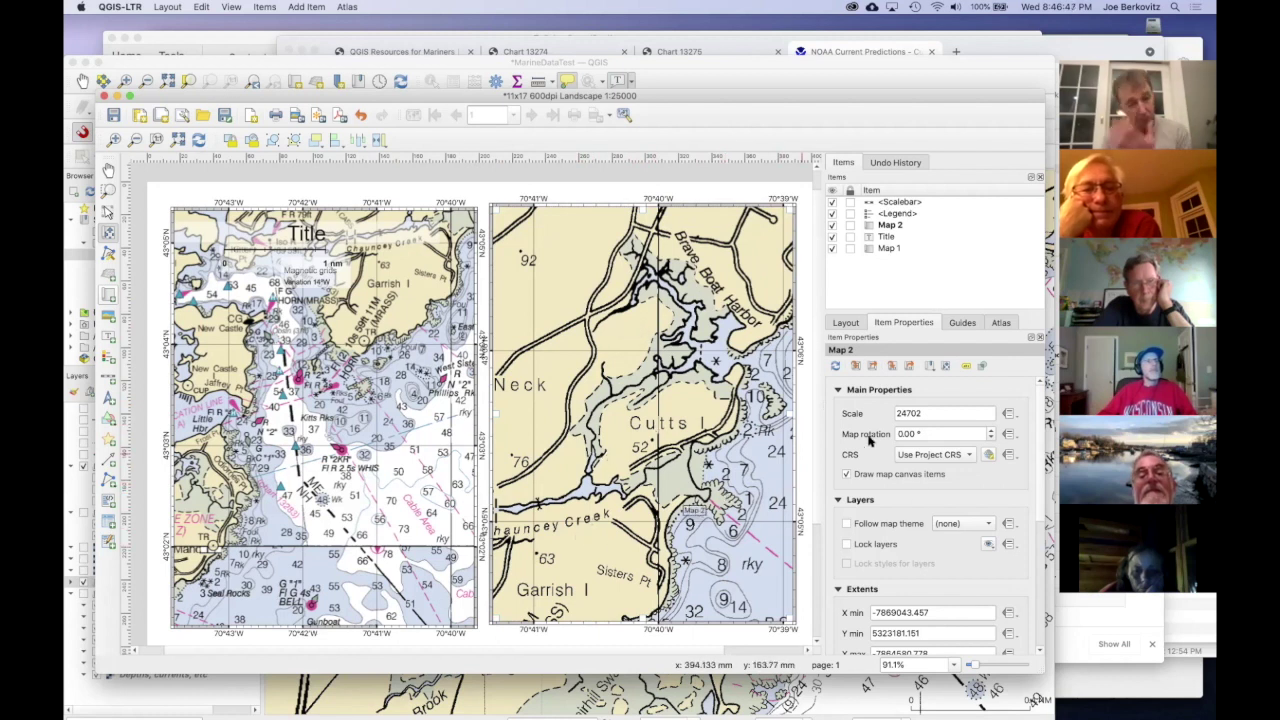
# Step: Set Map 2's rotation to 12.00° and return to the main QGIS chart window
pyautogui.scroll(6, 990, 432)
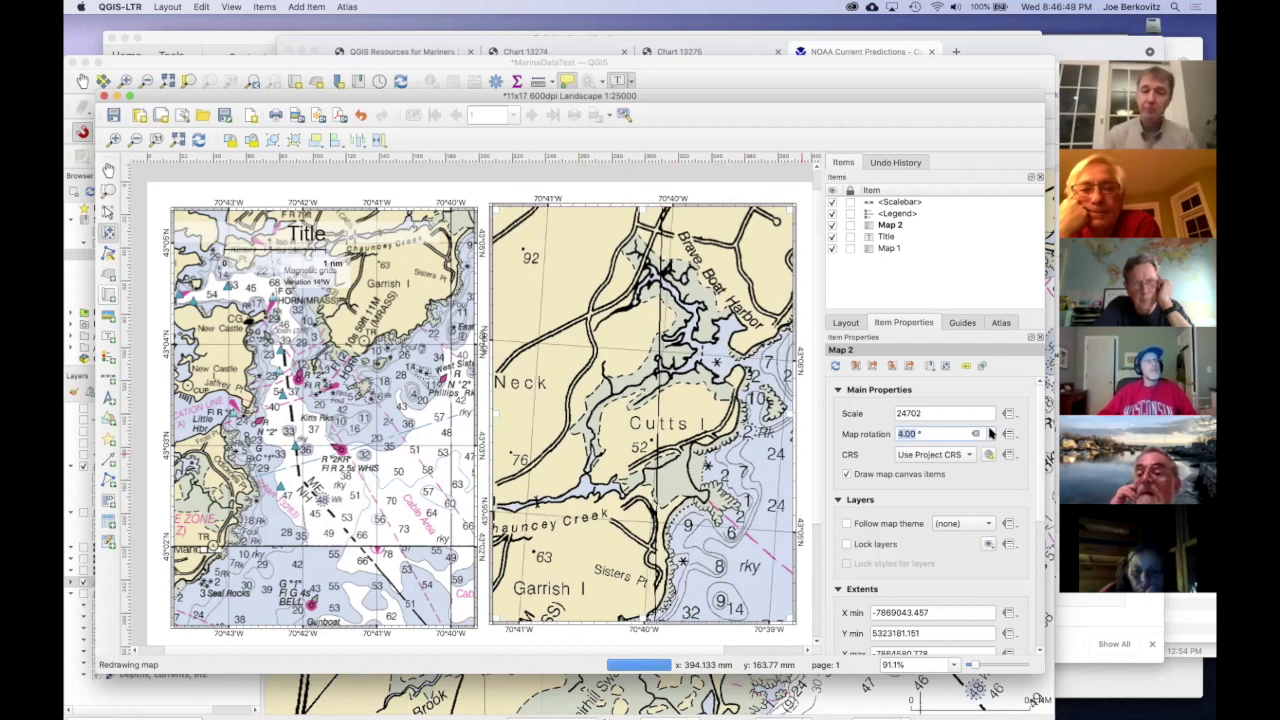
pyautogui.scroll(6, 990, 432)
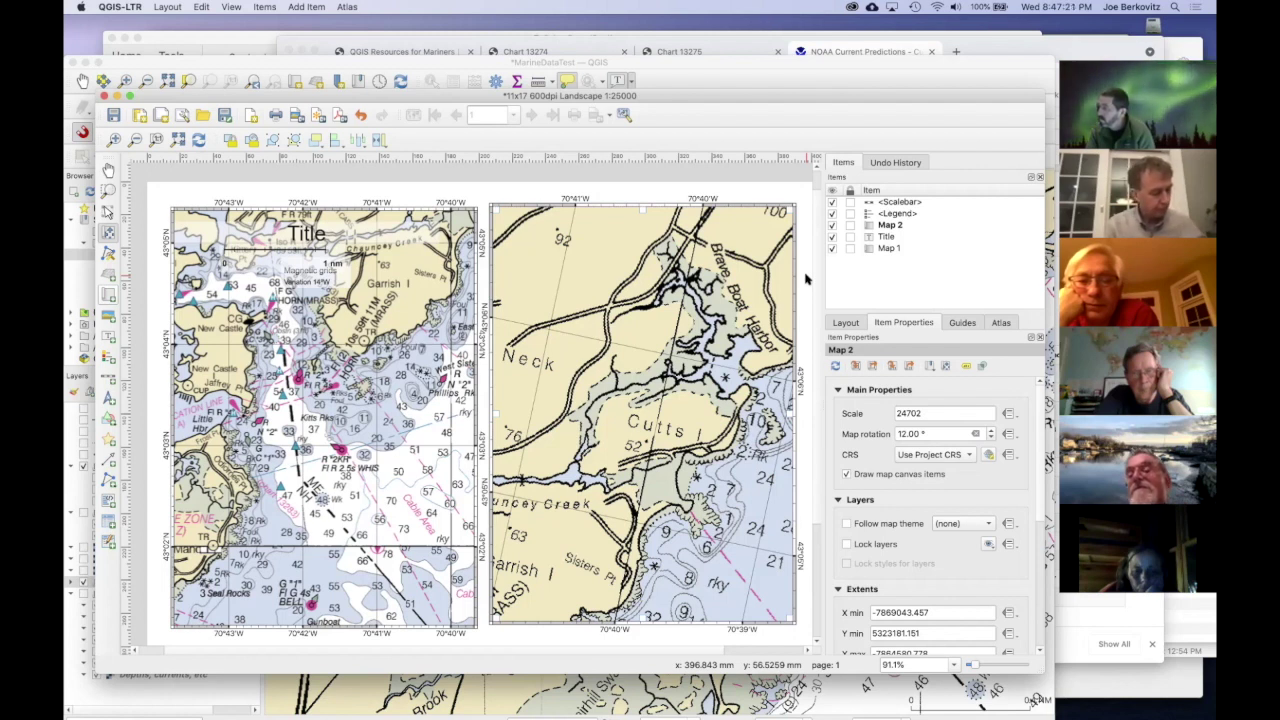
pyautogui.click(231, 63)
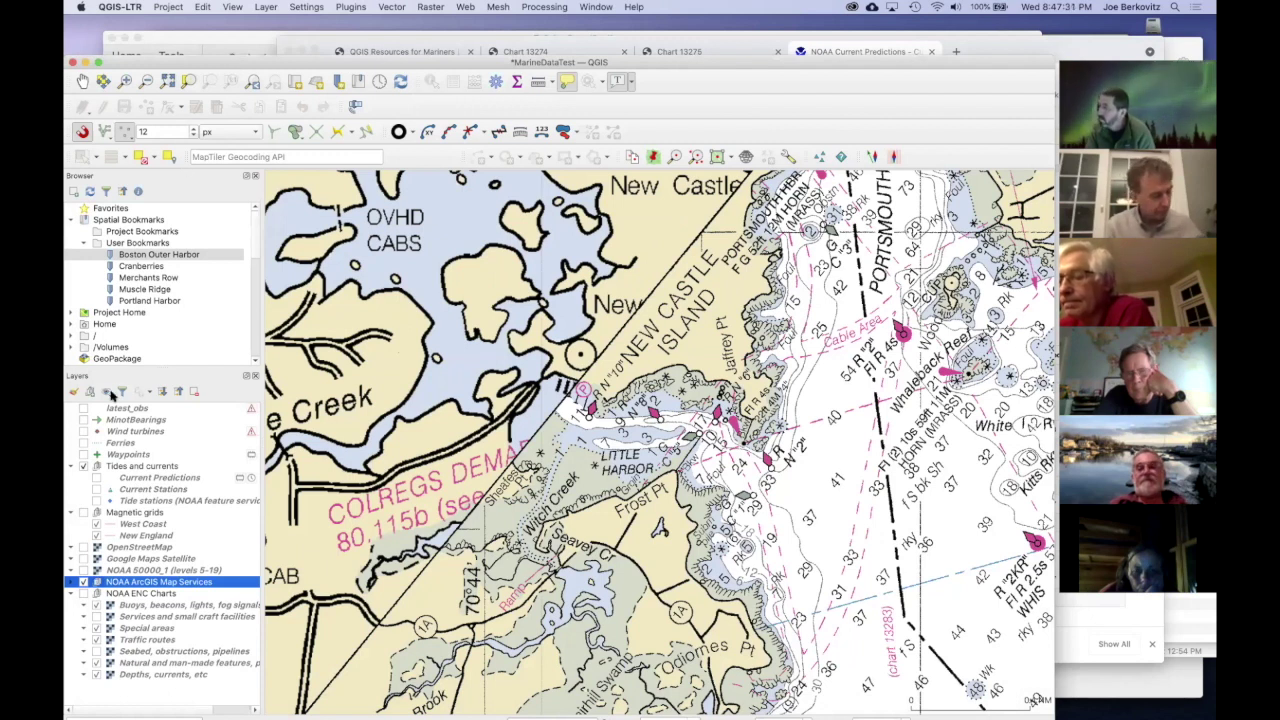
# Step: Delete the Wind turbines and latest obs layers, then open the QGIS Resources for Mariners article in Chrome
pyautogui.click(140, 430)
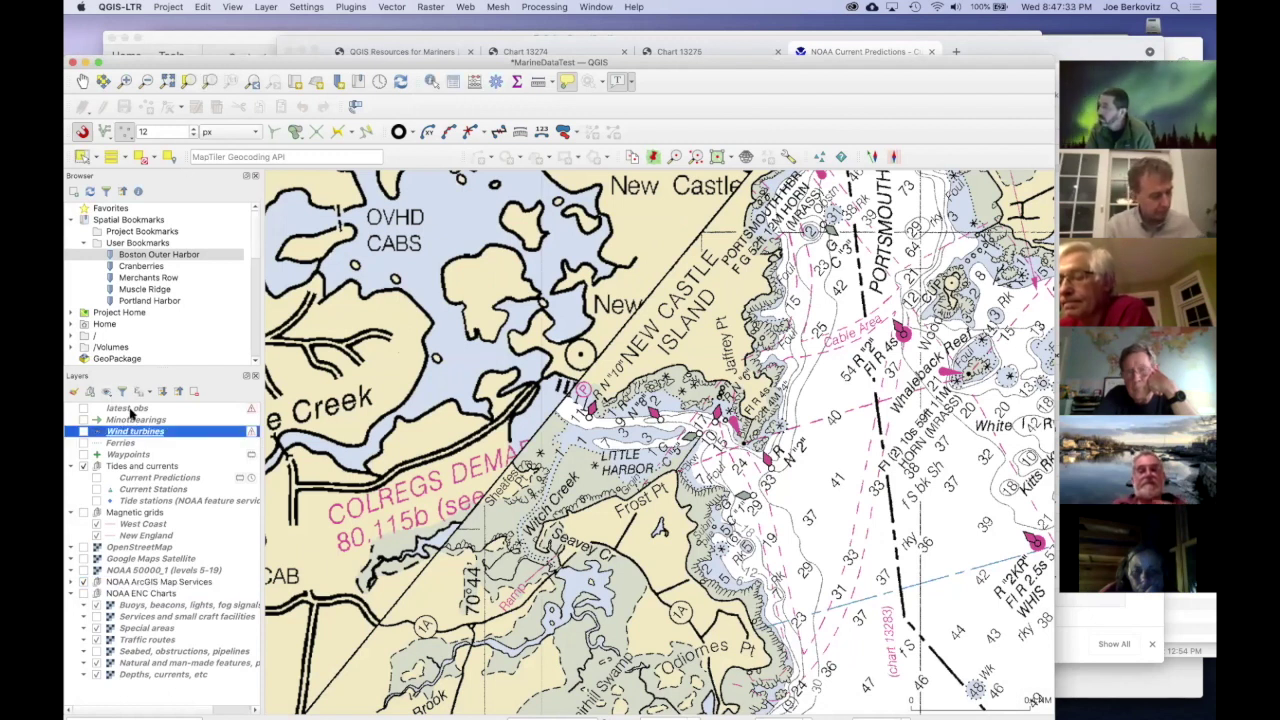
pyautogui.keyDown('super'); pyautogui.click(129, 409); pyautogui.keyUp('super')
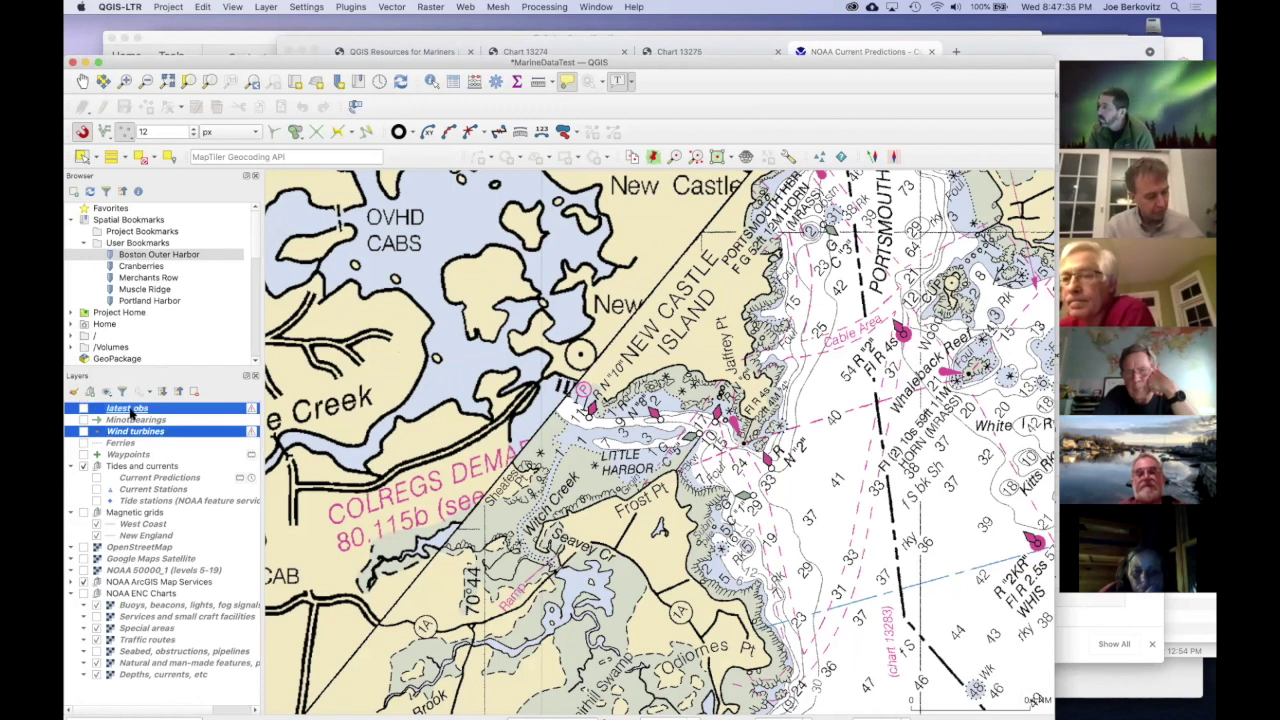
pyautogui.press('super+d')
pyautogui.press('Return')
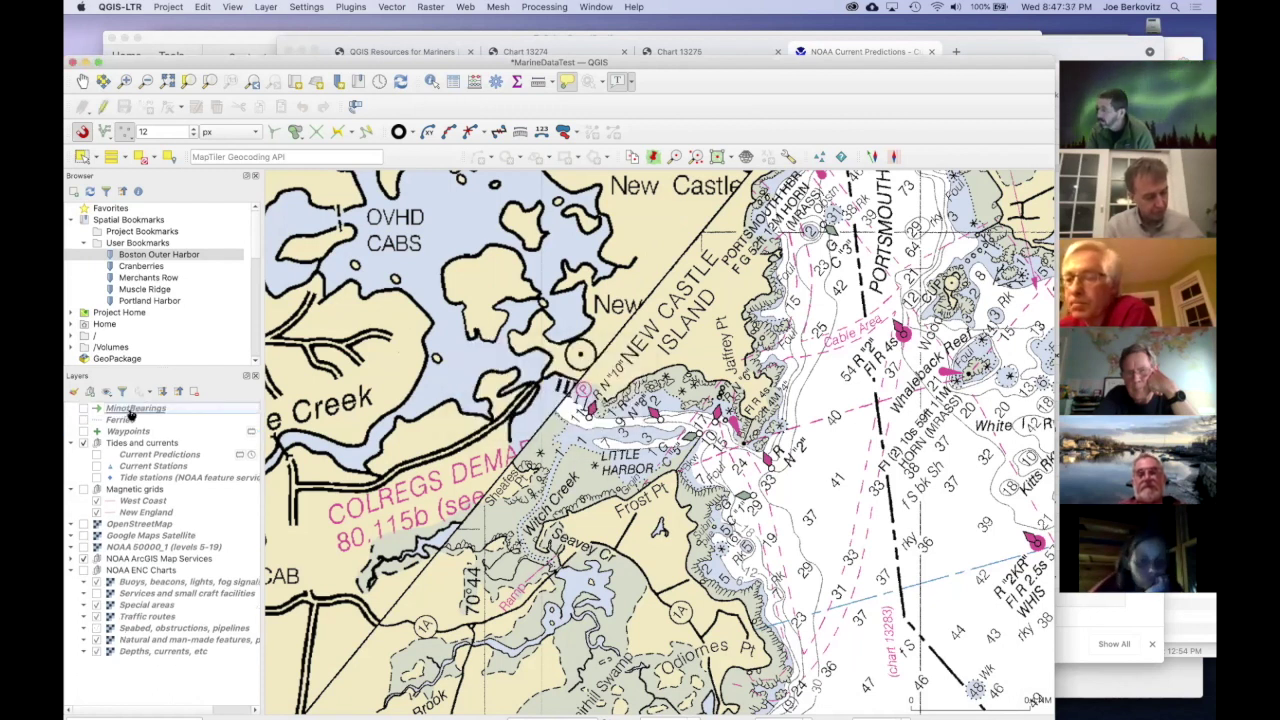
pyautogui.press('super+Tab')
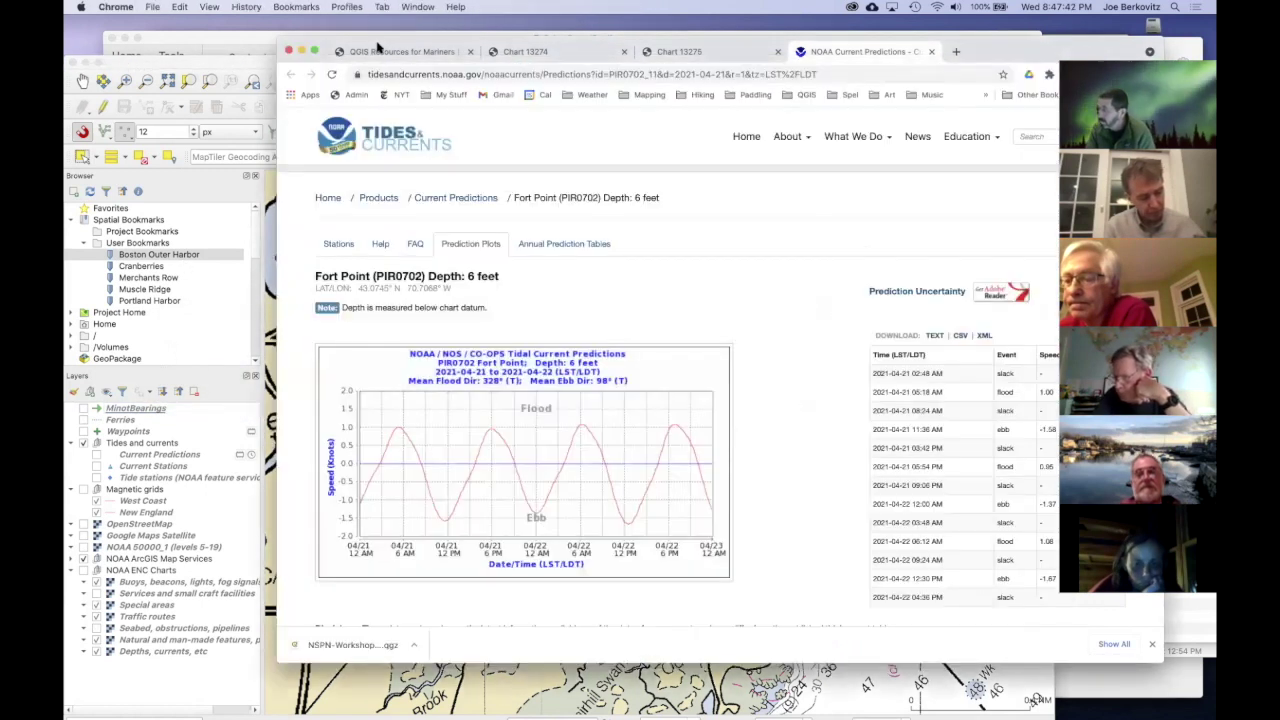
pyautogui.click(386, 54)
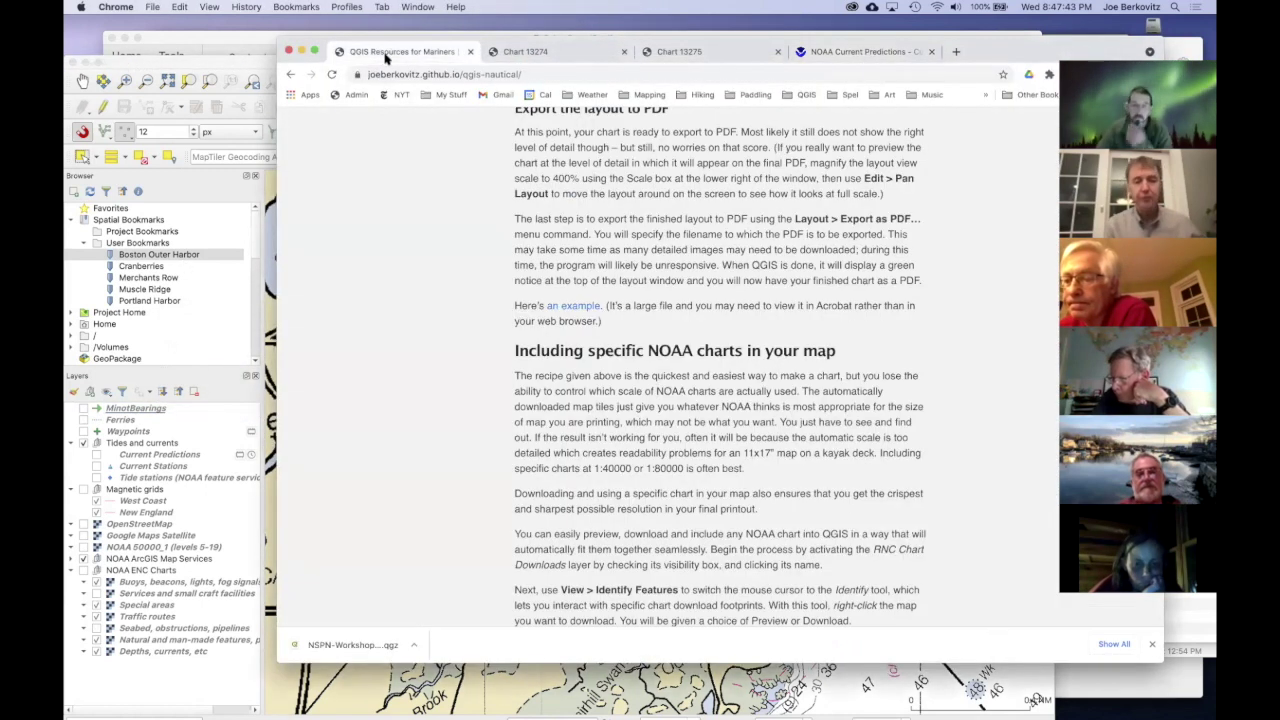
# Step: Find 'turbines' in the article, download the USGS turbine database as CSV, and drop uswtdbCSV.zip onto QGIS
pyautogui.scroll(-15, 628, 326)
pyautogui.scroll(10, 628, 326)
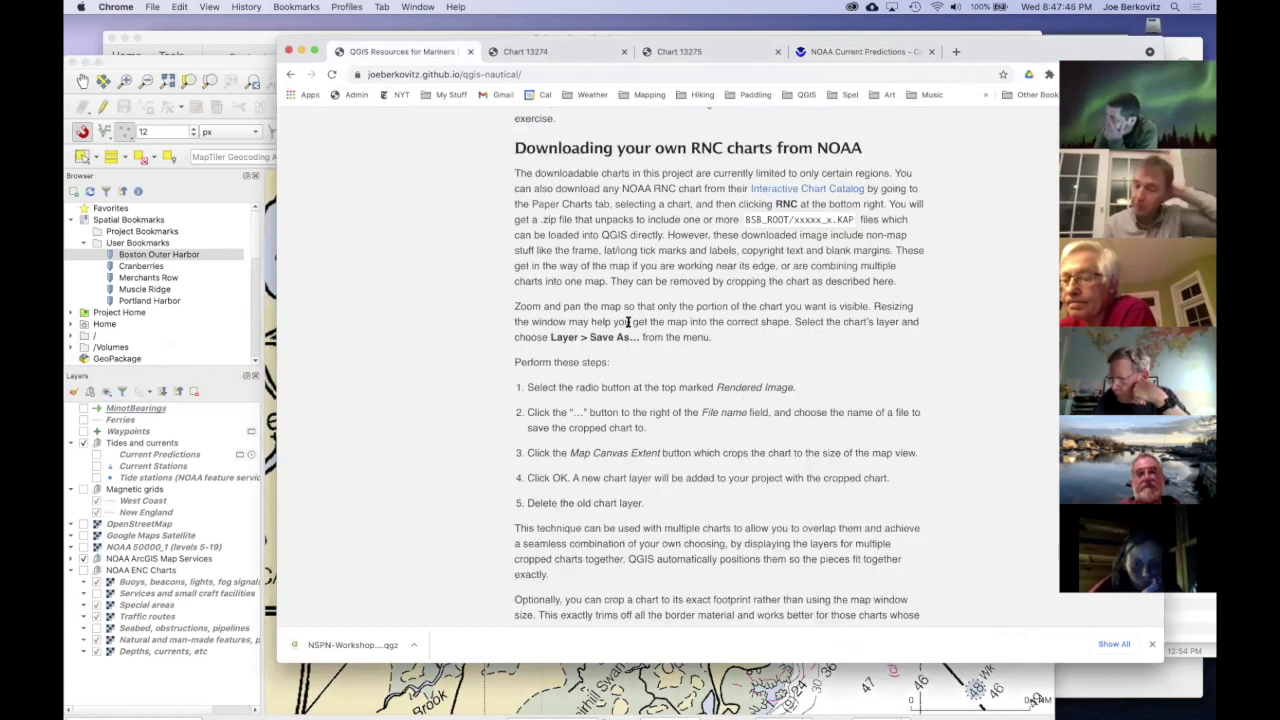
pyautogui.press('super+f')
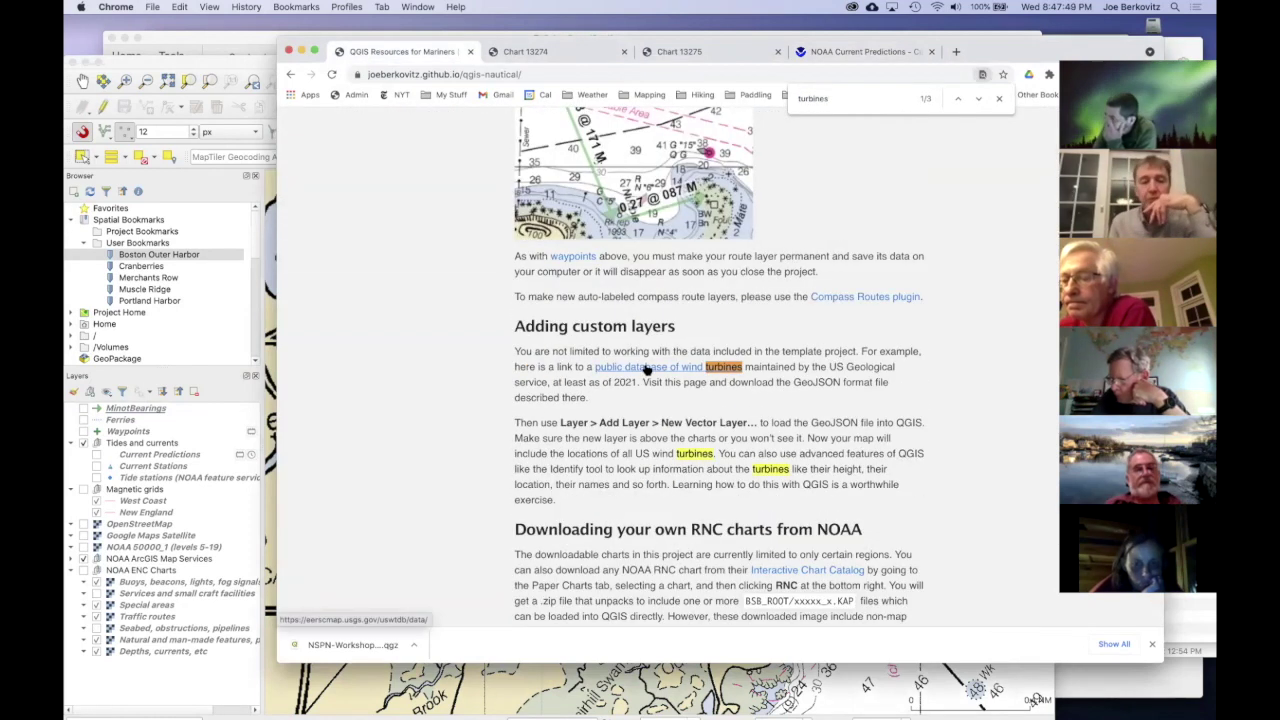
pyautogui.click(643, 368)
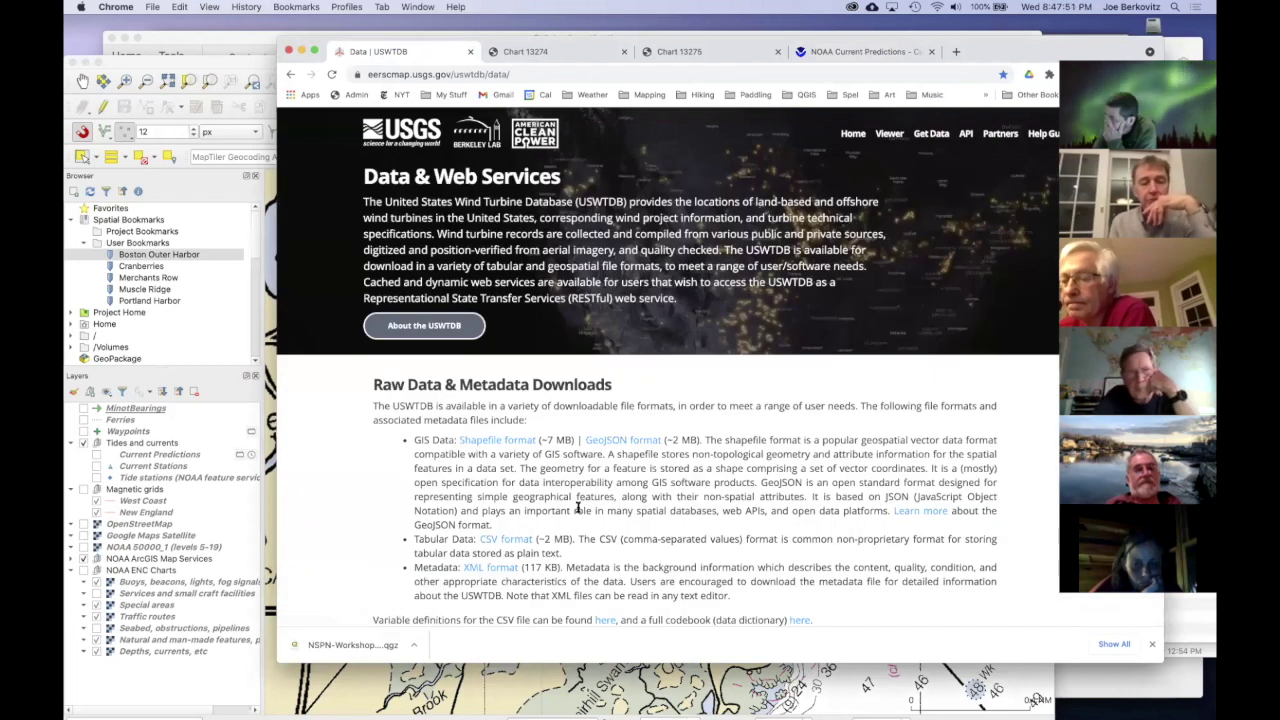
pyautogui.click(510, 540)
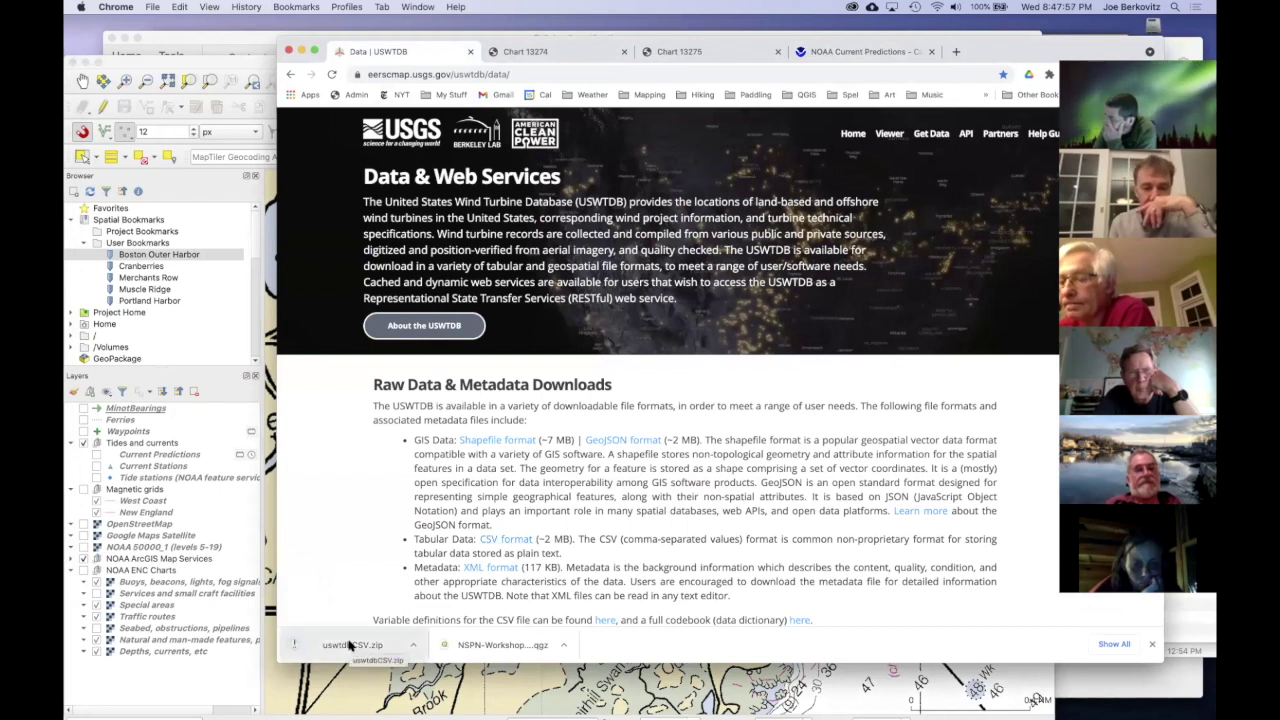
pyautogui.moveTo(356, 646); pyautogui.dragTo(157, 692)
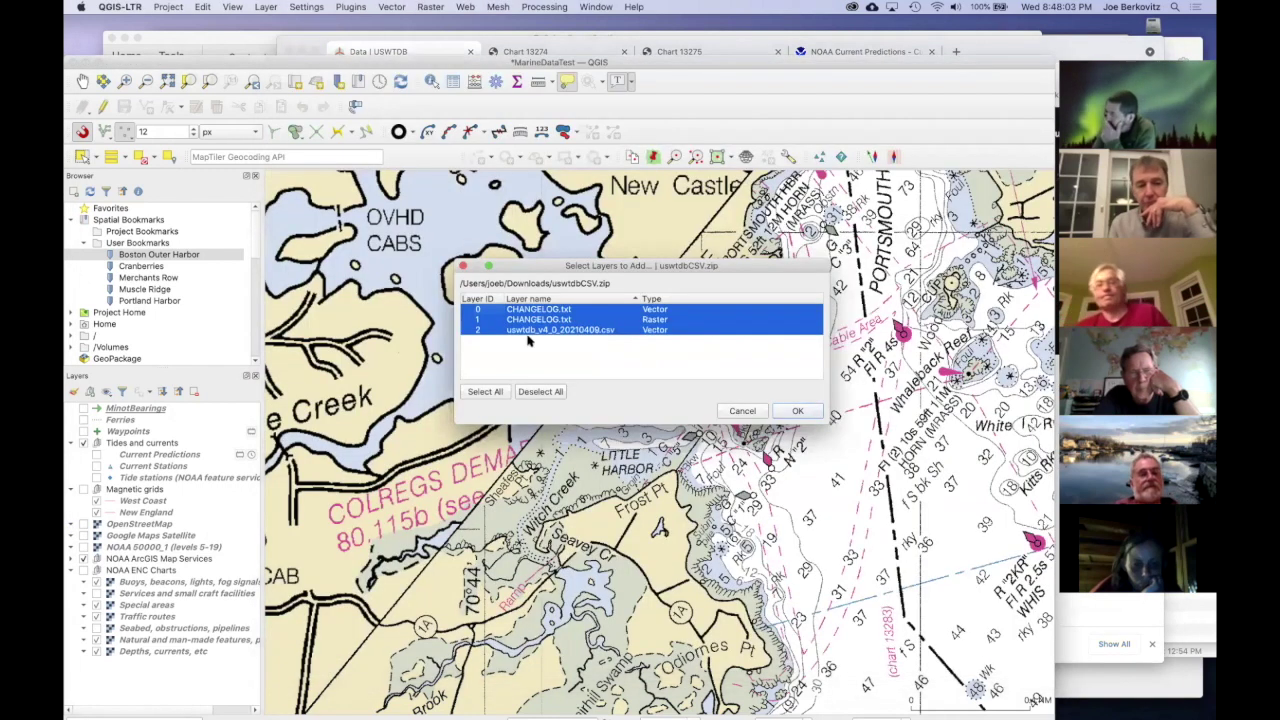
# Step: Add the uswtdb_v4_0_20210409.csv layer from the zip, then remove it from the project
pyautogui.click(588, 330)
pyautogui.click(801, 411)
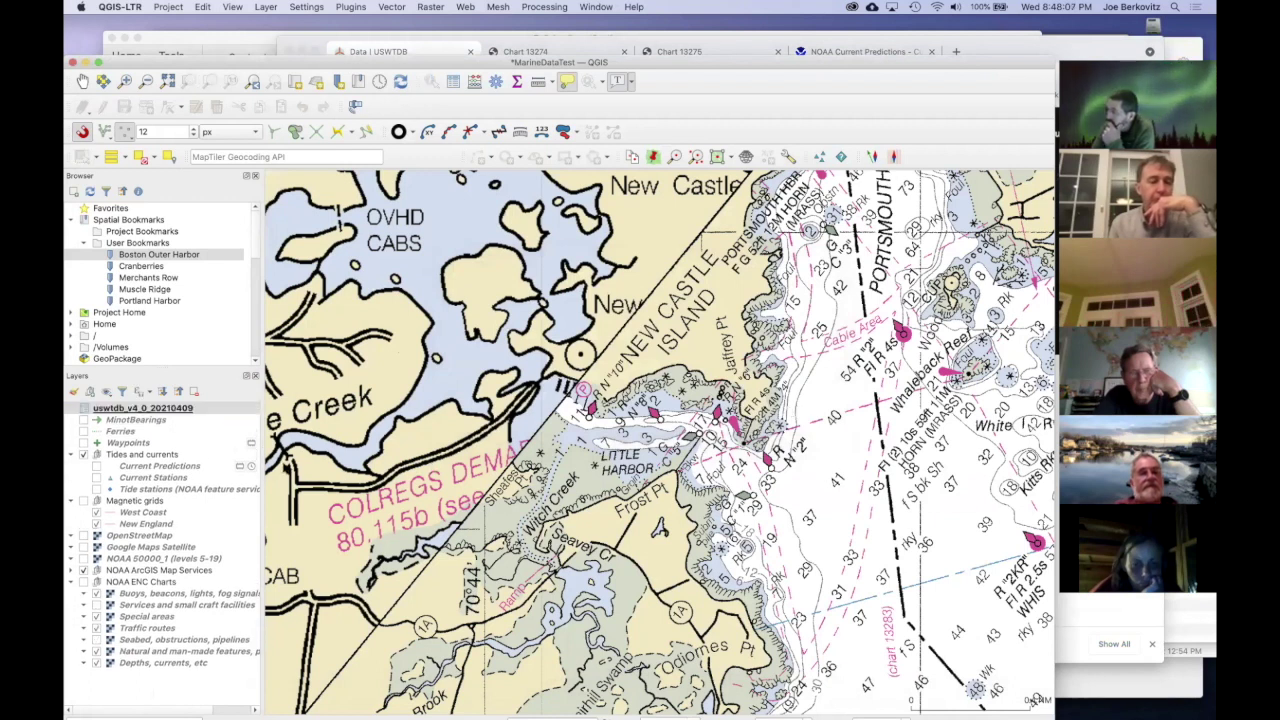
pyautogui.click(143, 410)
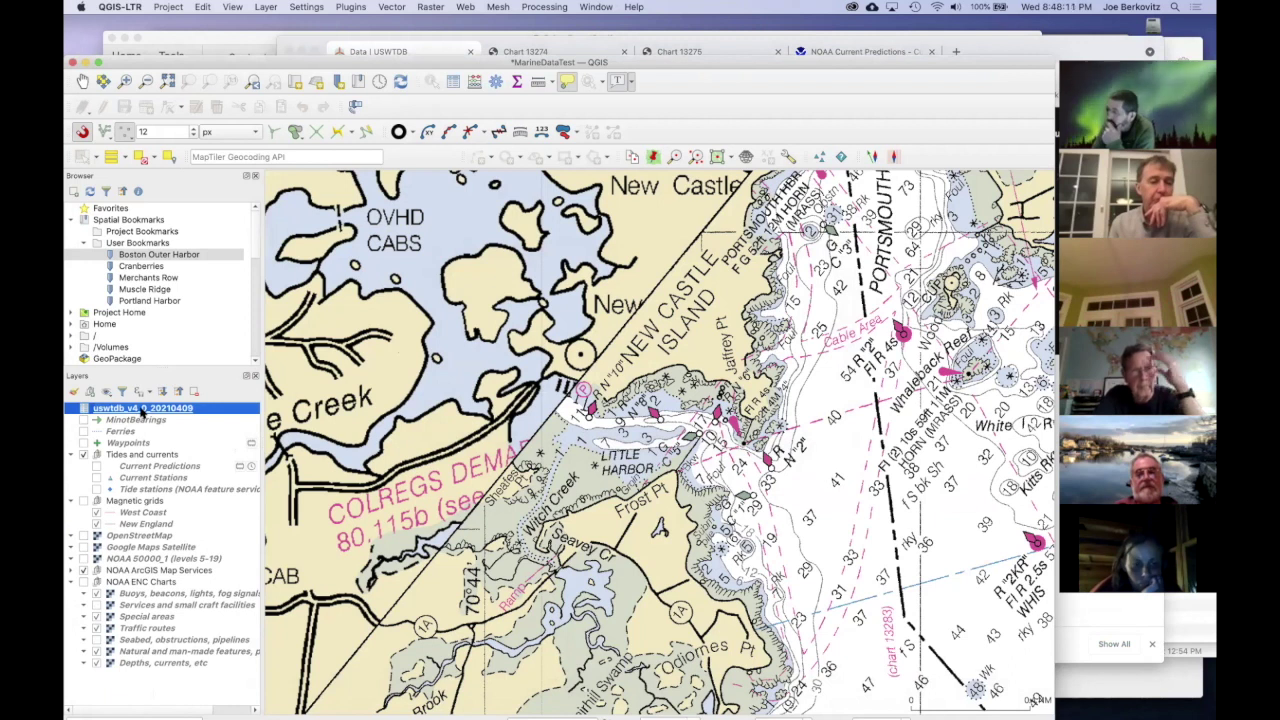
pyautogui.press('super+d')
pyautogui.press('Escape')
# Step: Download the turbine database as GeoJSON and drop uswtdbGeoJSON.zip onto QGIS
pyautogui.press('super+Tab')
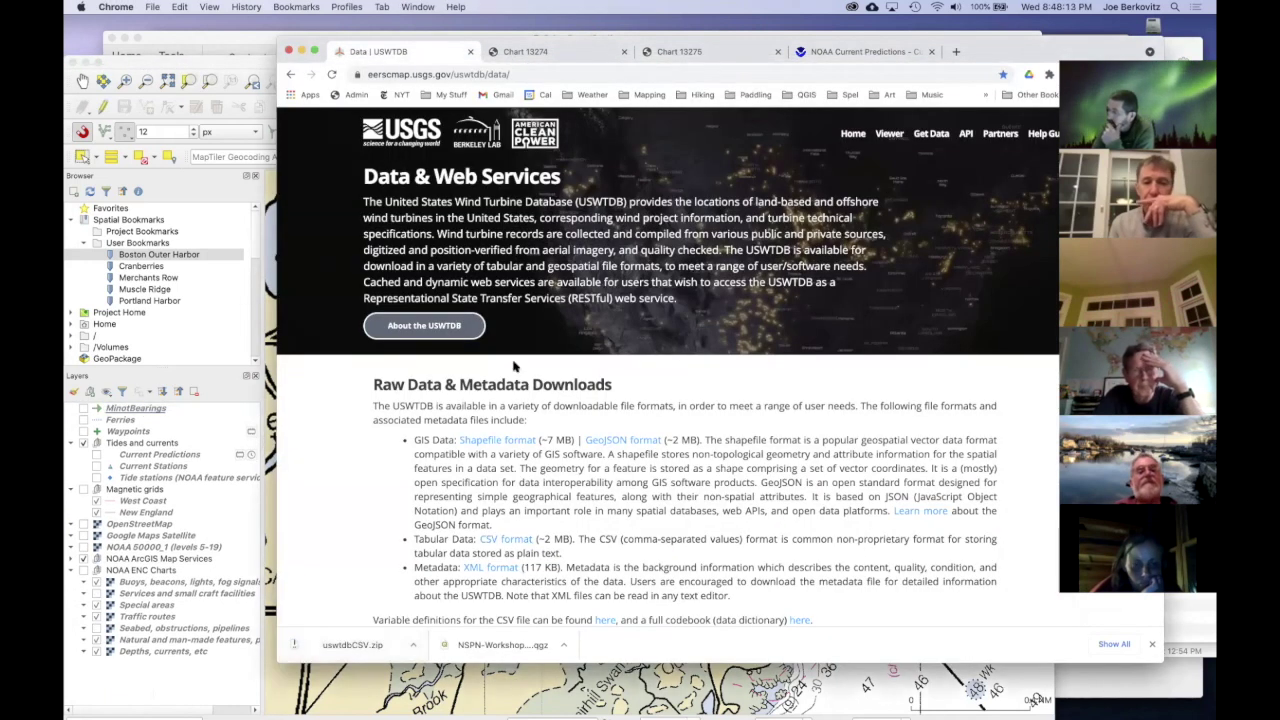
pyautogui.click(624, 441)
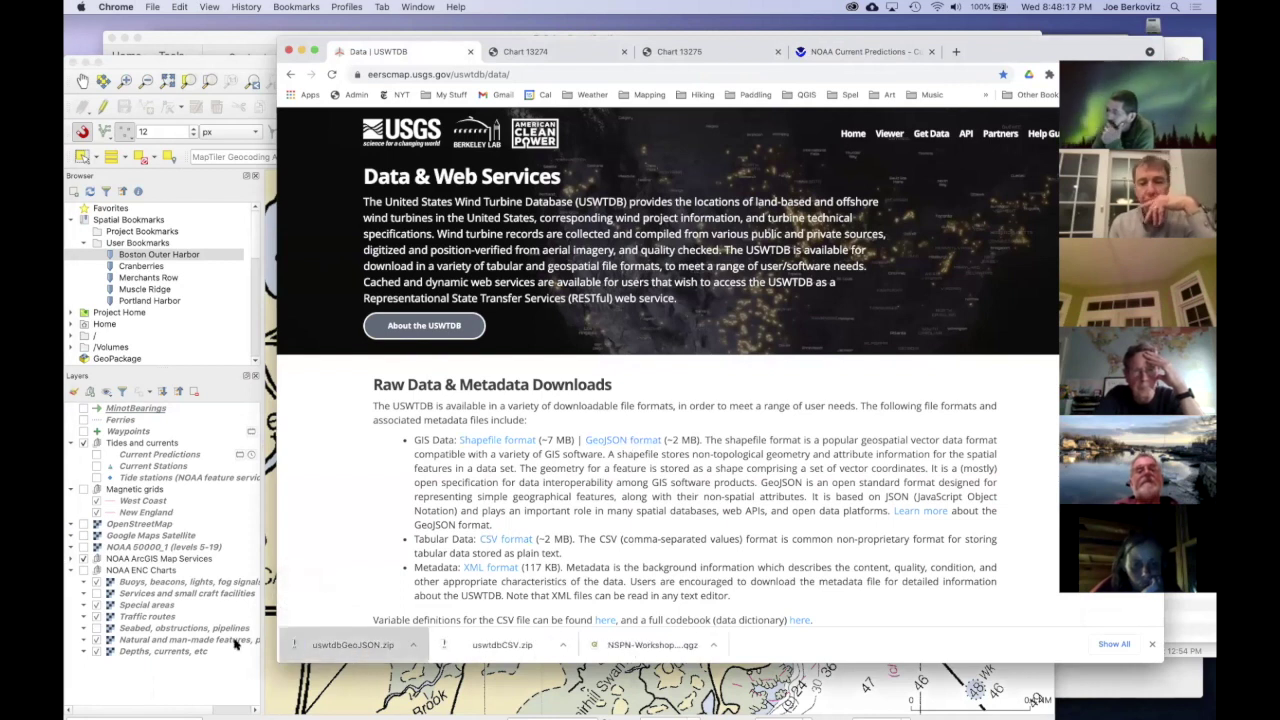
pyautogui.moveTo(125, 643); pyautogui.dragTo(125, 643)
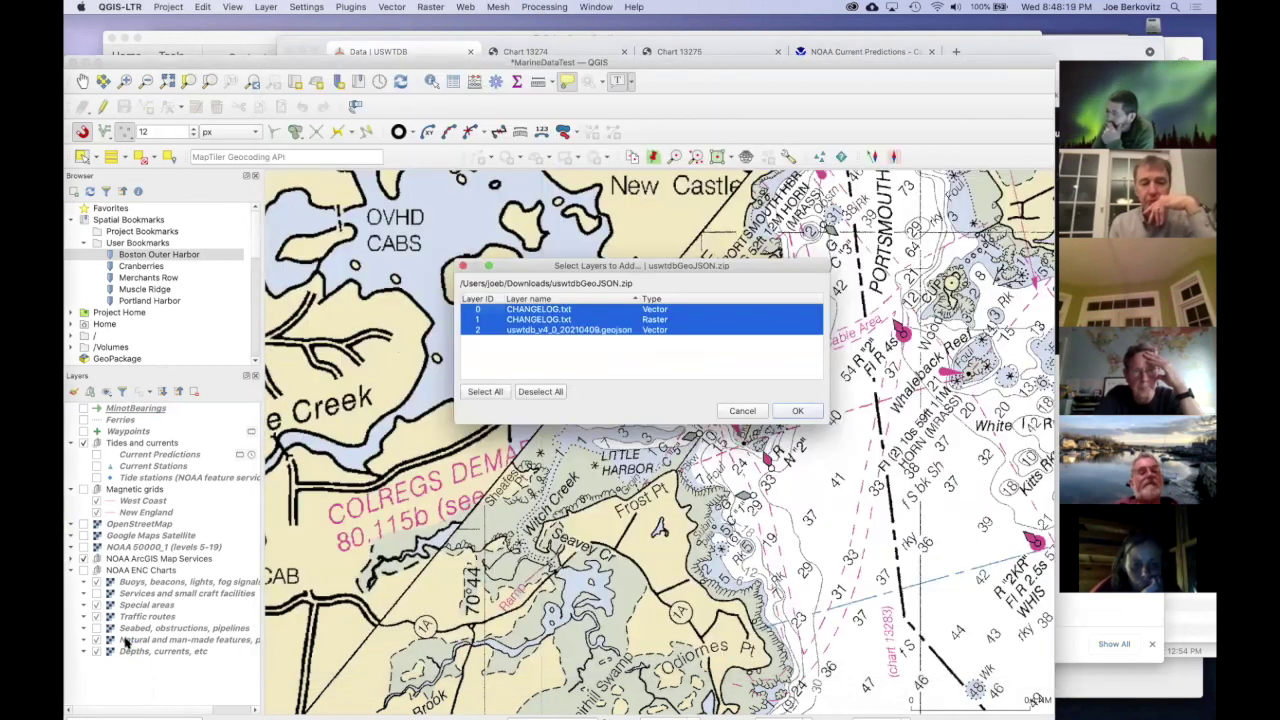
# Step: Select only uswtdb_v4_0_20210409.geojson in Select Layers to Add and add it
pyautogui.click(600, 330)
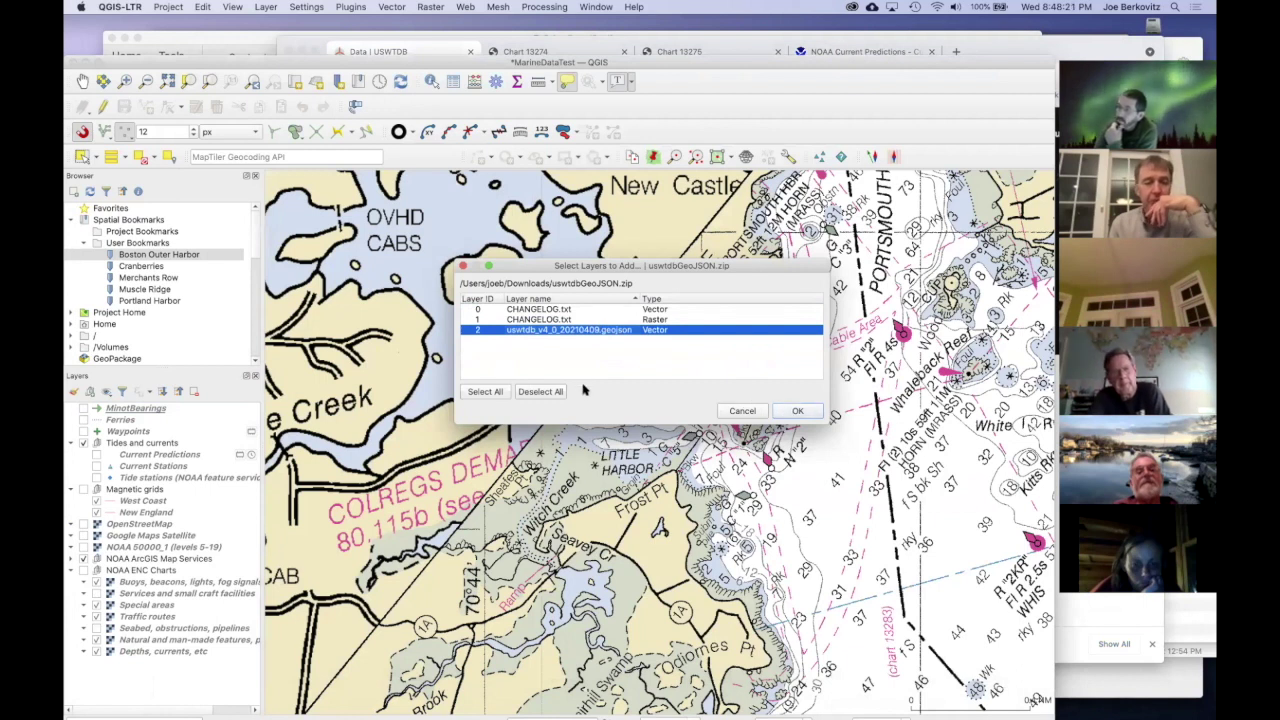
pyautogui.click(800, 410)
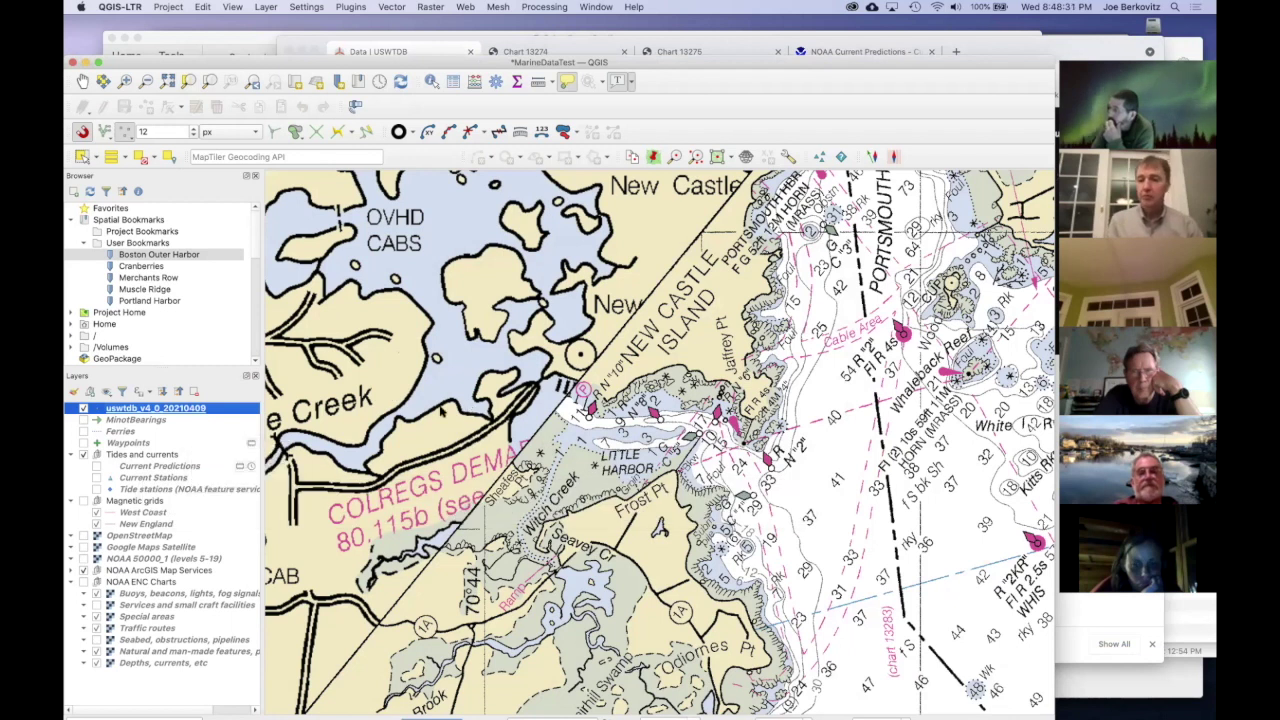
# Step: Hide the NOAA nautical chart layer and pan the map view
pyautogui.scroll(-3, 496, 410)
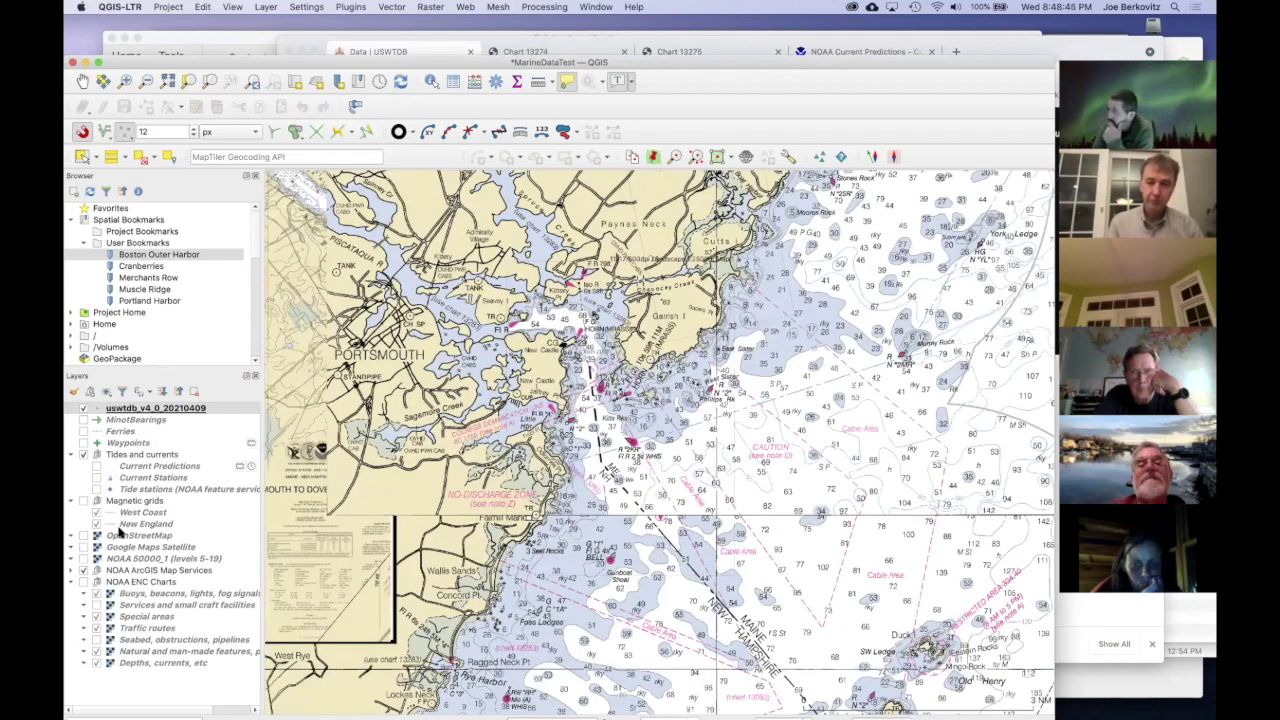
pyautogui.click(84, 575)
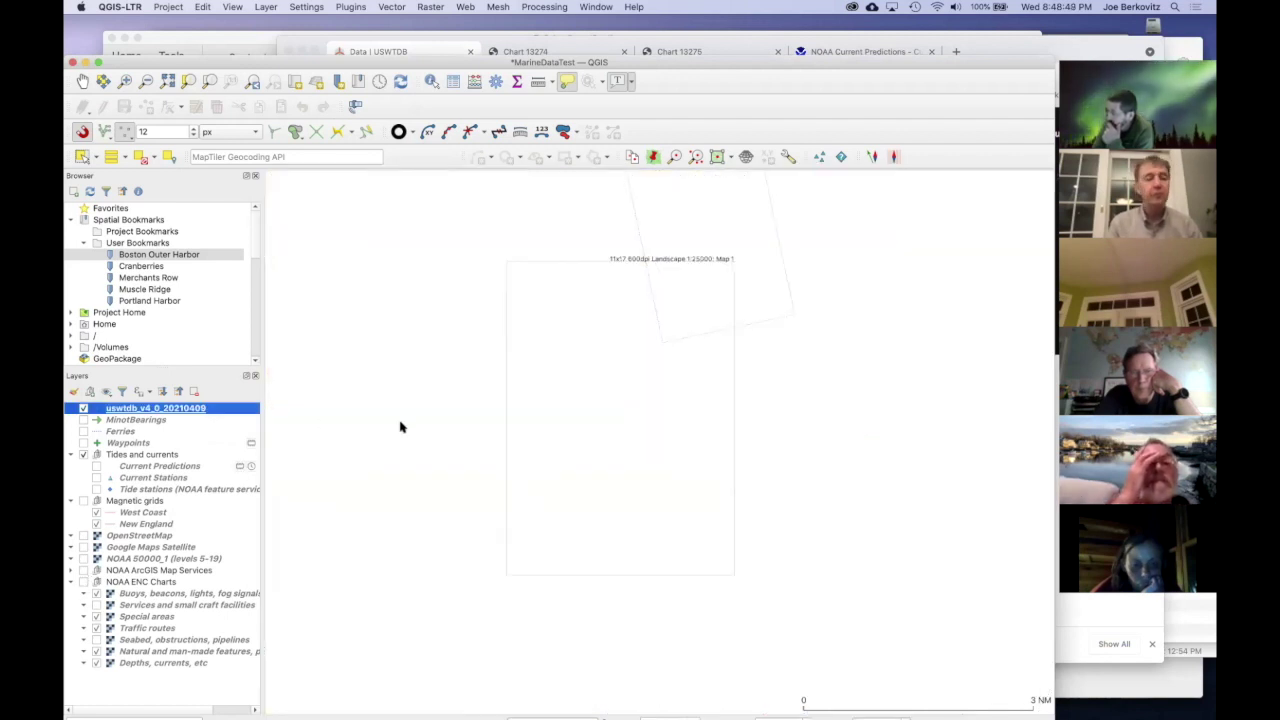
pyautogui.moveTo(505, 372); pyautogui.dragTo(699, 283)
pyautogui.moveTo(405, 438); pyautogui.dragTo(488, 445)
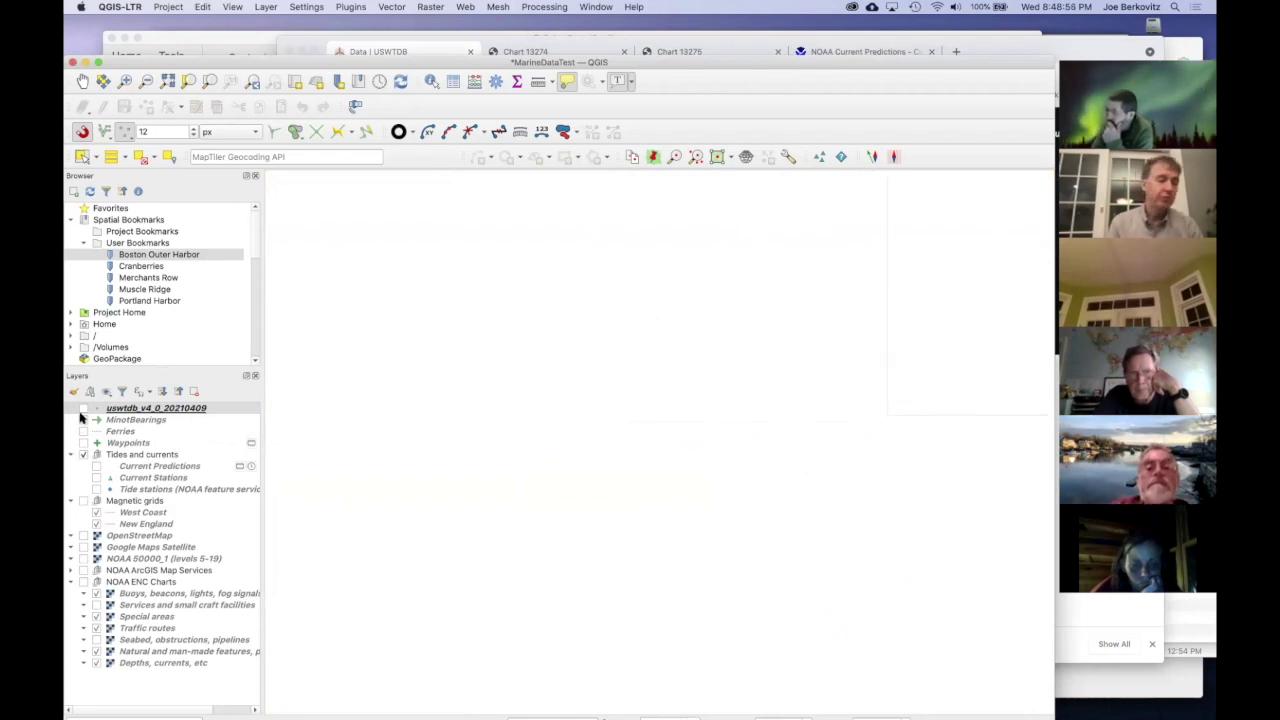
# Step: Turn off the uswtdb_v4_0_20210409 turbine layer, leaving the canvas empty
pyautogui.click(85, 410)
pyautogui.press('space')
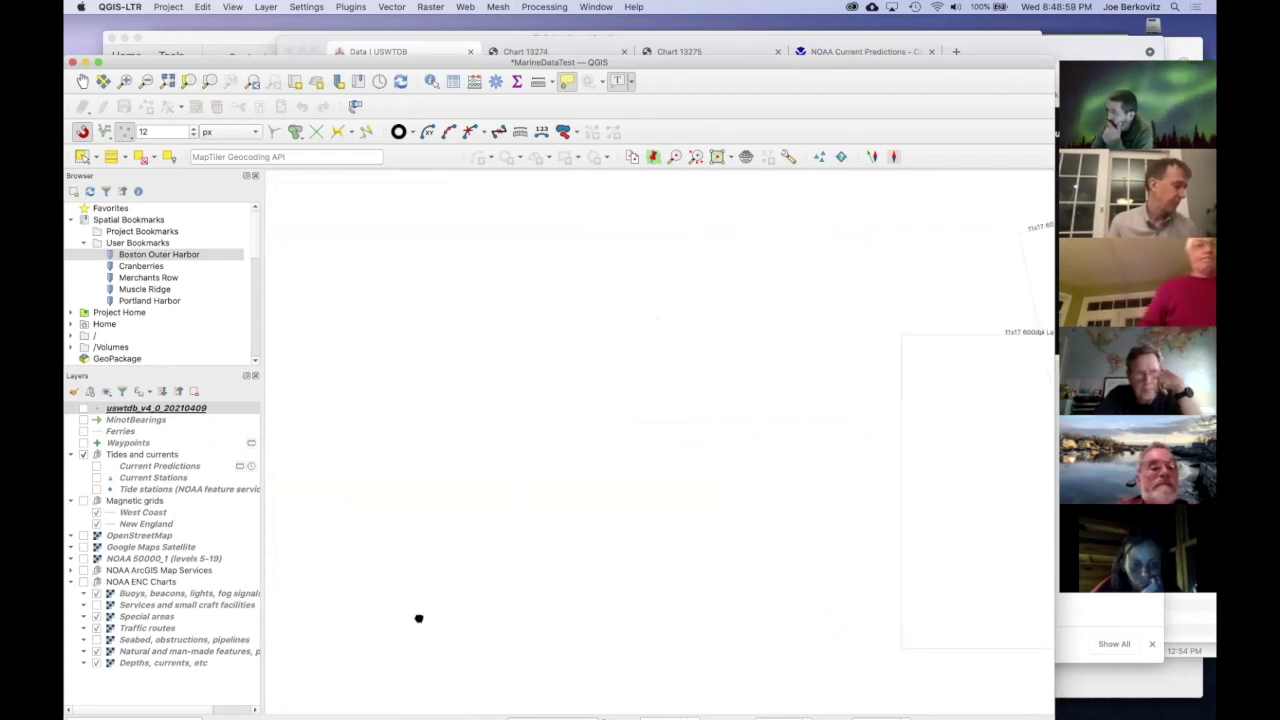
pyautogui.moveTo(889, 371); pyautogui.dragTo(551, 586)
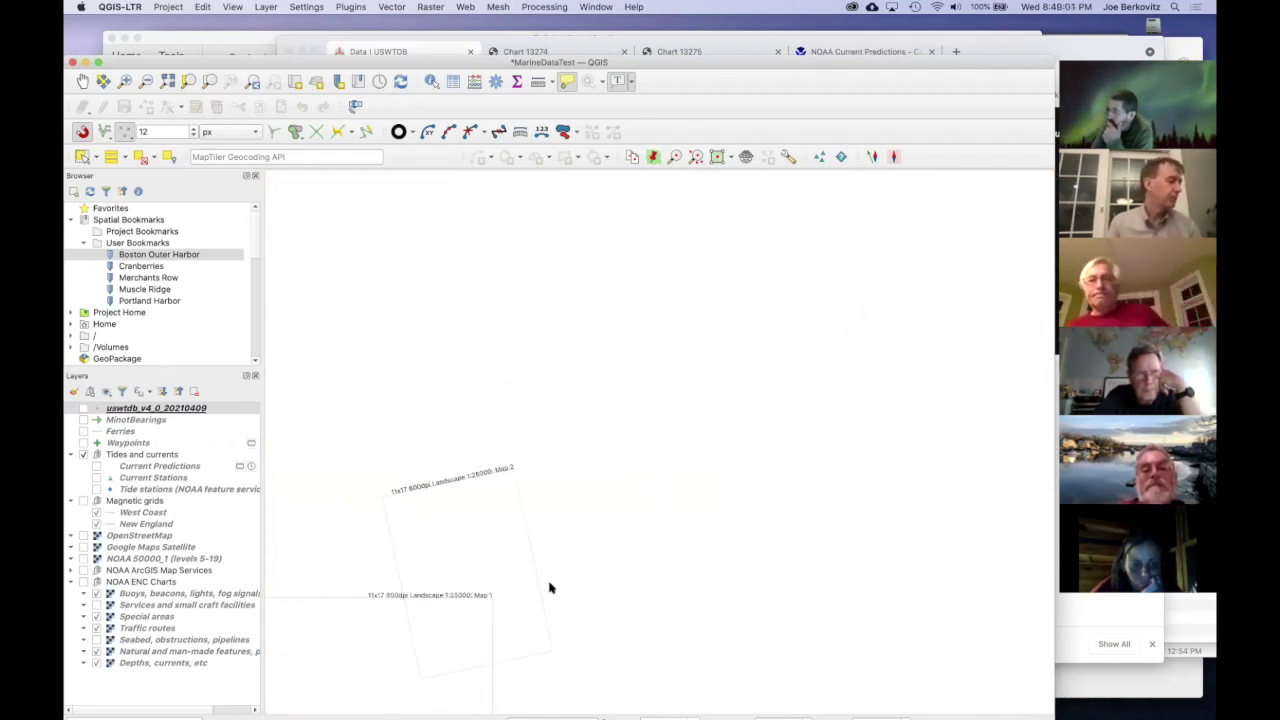
pyautogui.scroll(-3, 606, 443)
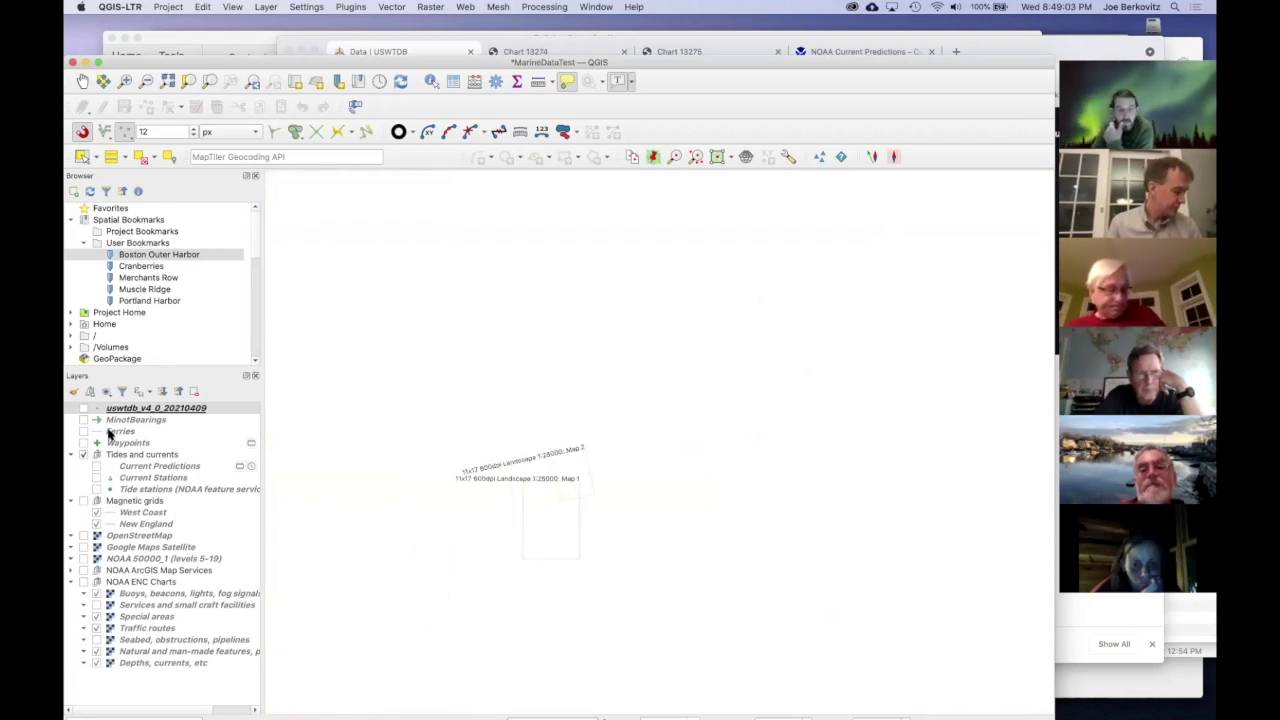
pyautogui.click(83, 409)
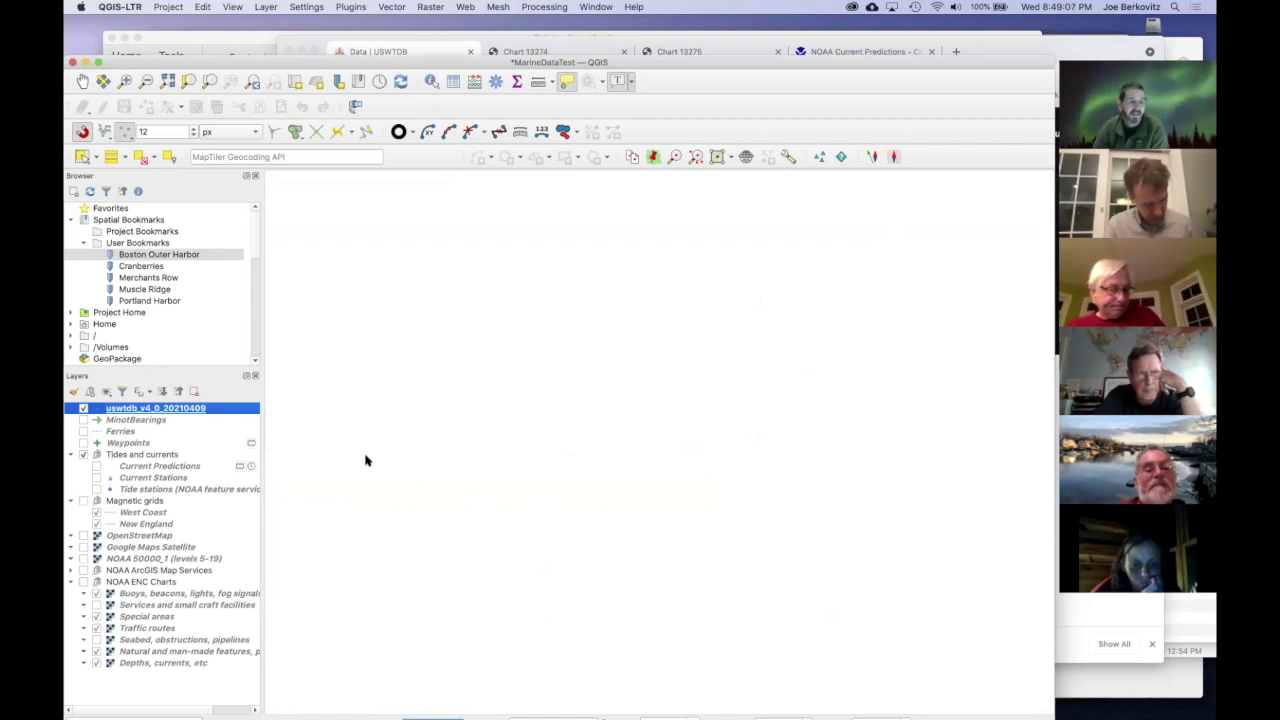
pyautogui.click(440, 411)
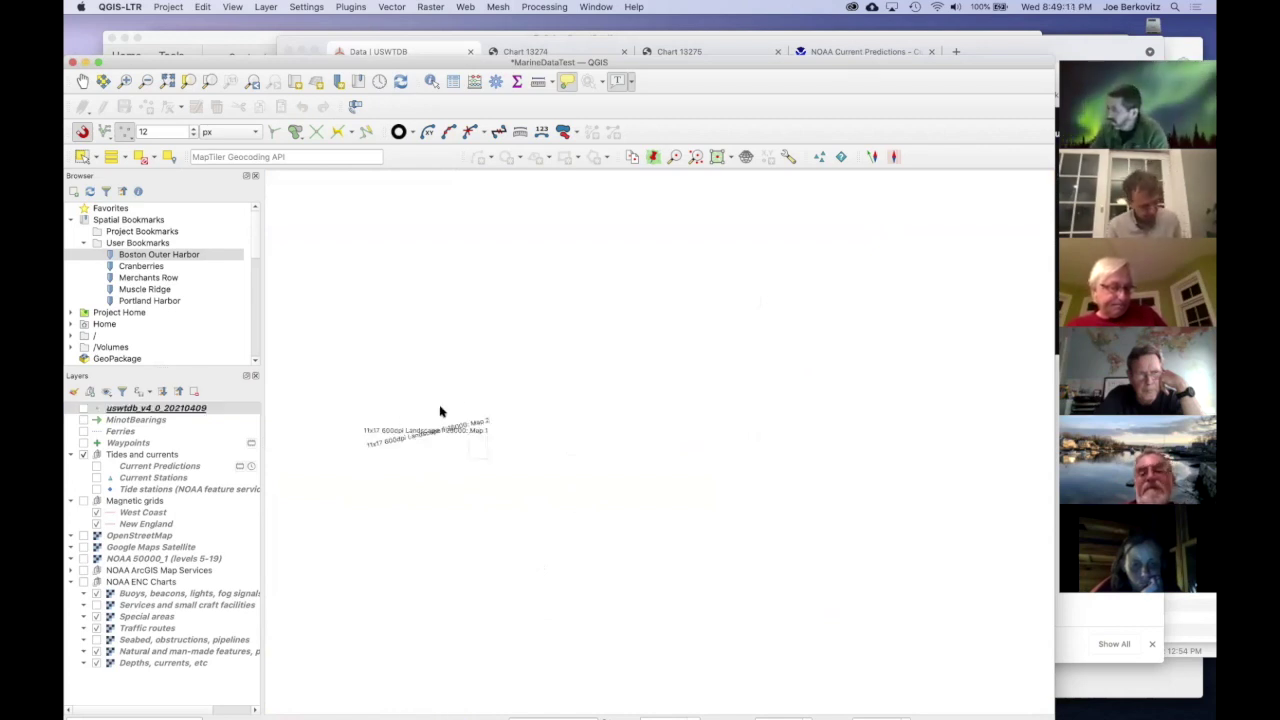
pyautogui.moveTo(544, 403); pyautogui.dragTo(811, 326)
pyautogui.moveTo(455, 543); pyautogui.dragTo(686, 466)
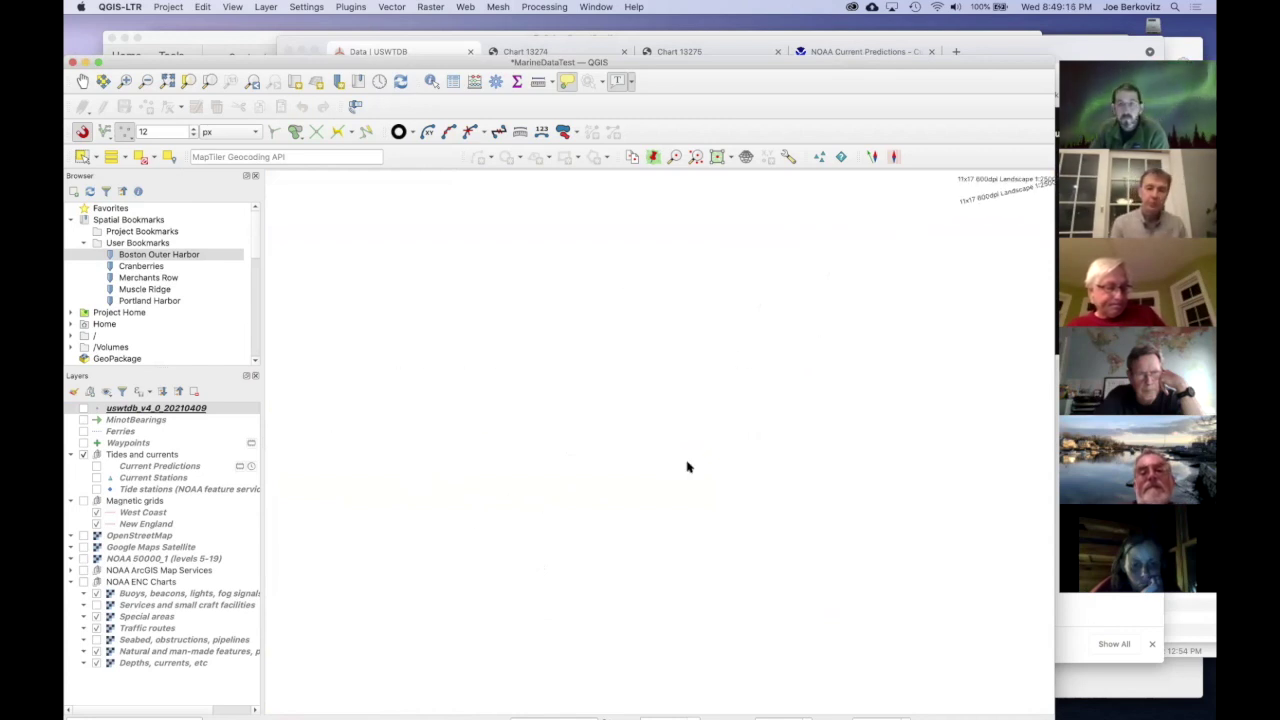
pyautogui.moveTo(853, 460); pyautogui.dragTo(968, 425)
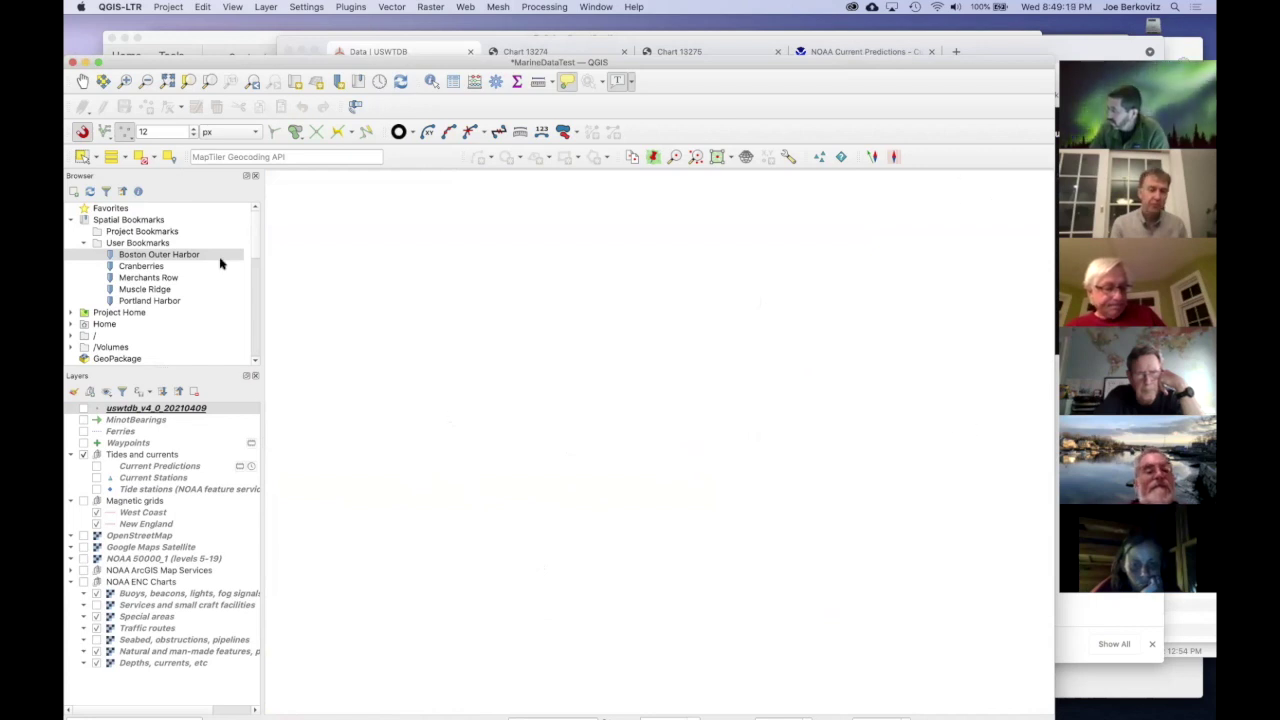
# Step: Jump to the Boston Outer Harbor bookmark and turn on the uswtdb turbine layer and OpenStreetMap basemap
pyautogui.click(155, 255)
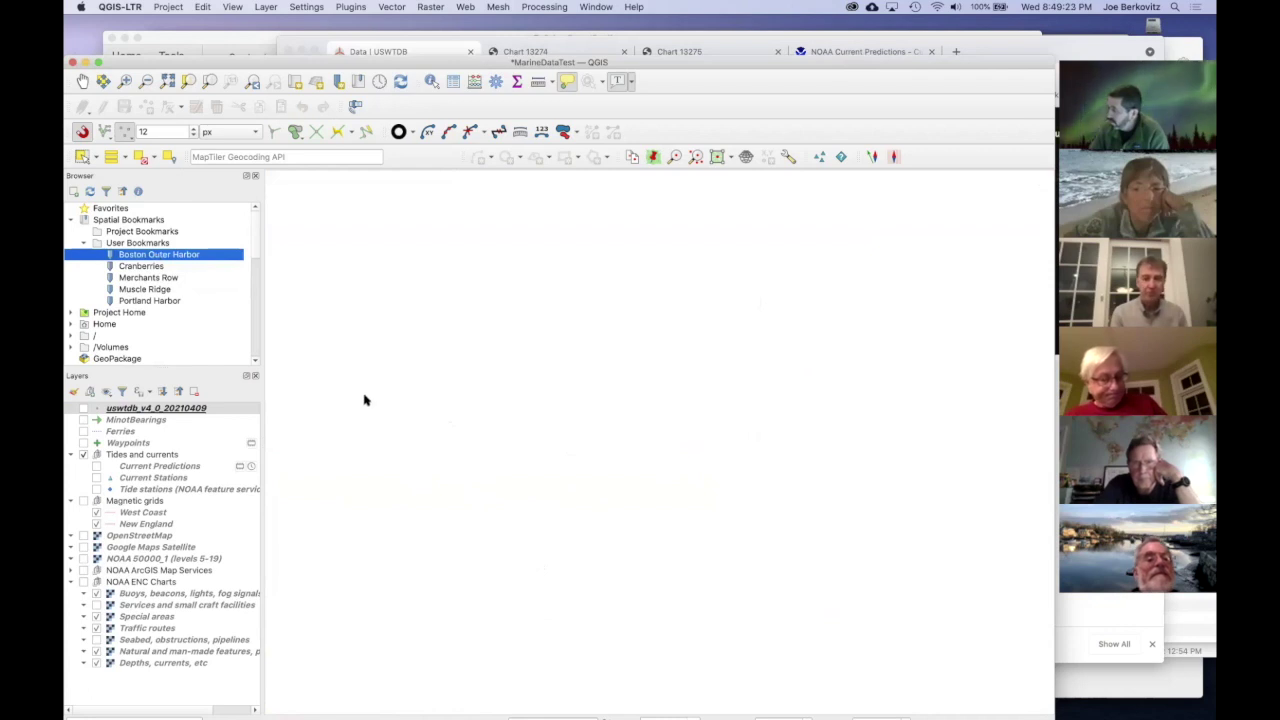
pyautogui.click(275, 419)
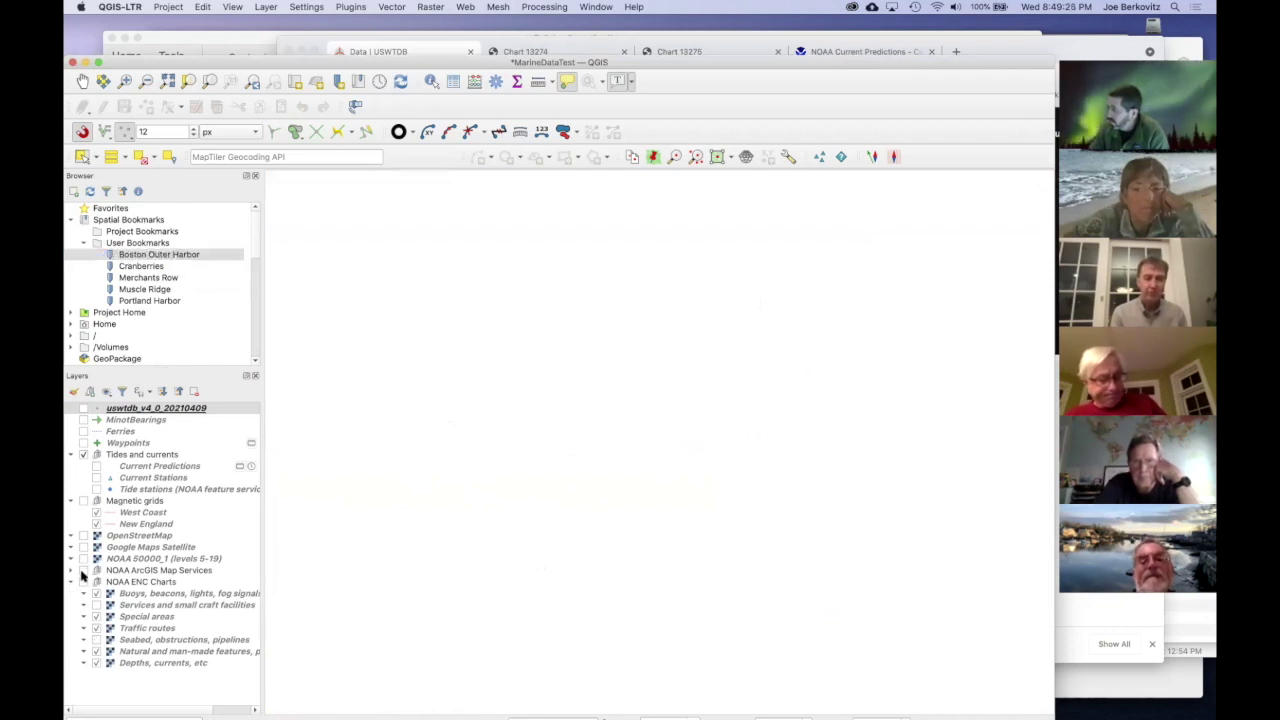
pyautogui.click(84, 575)
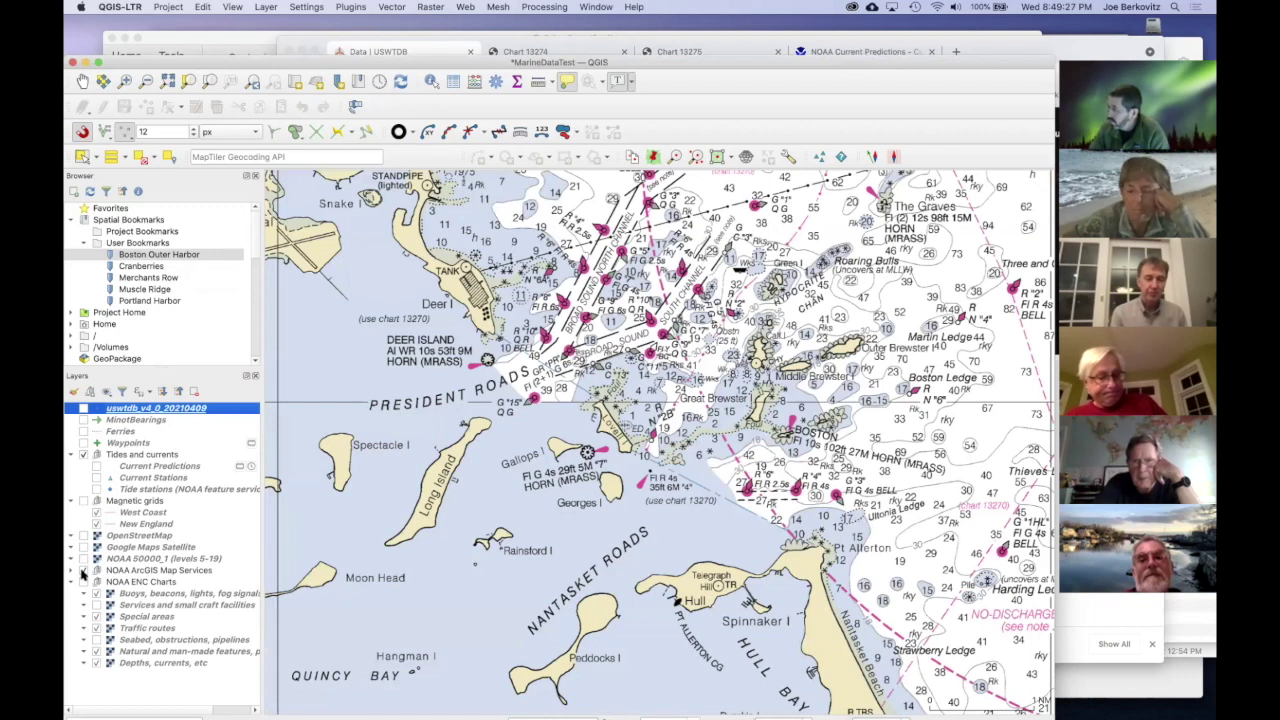
pyautogui.click(473, 572)
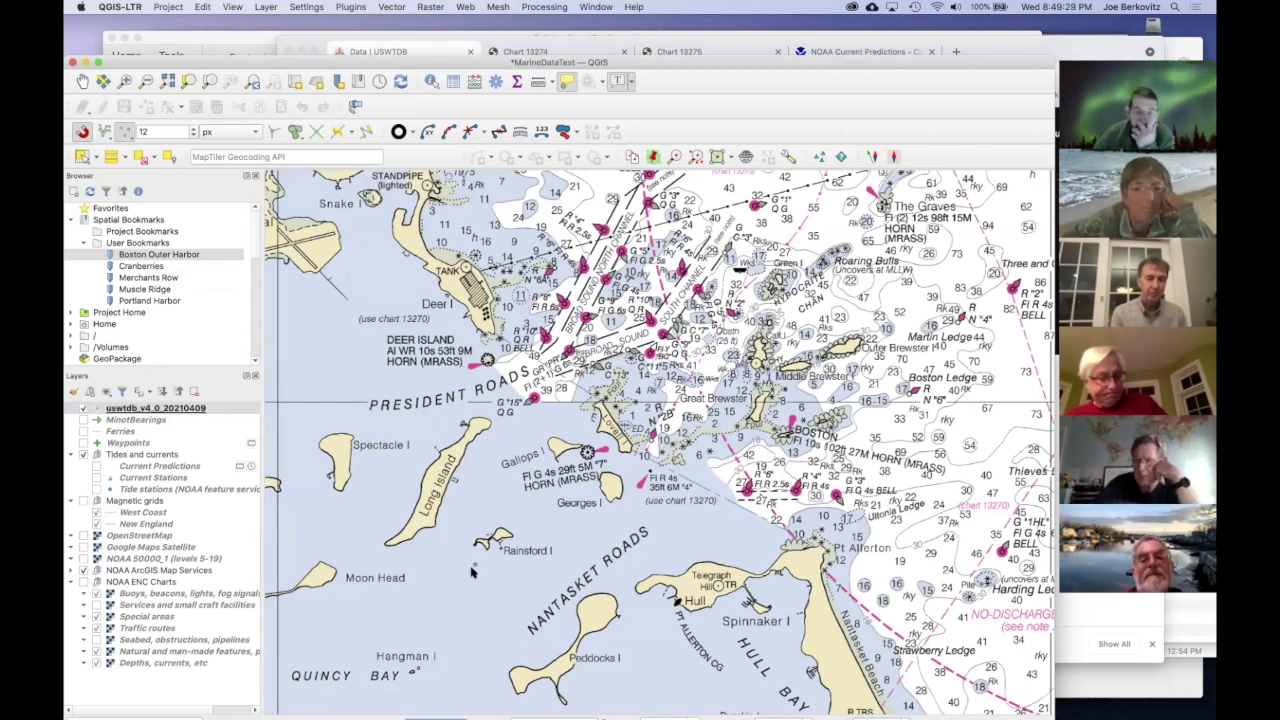
pyautogui.click(83, 409)
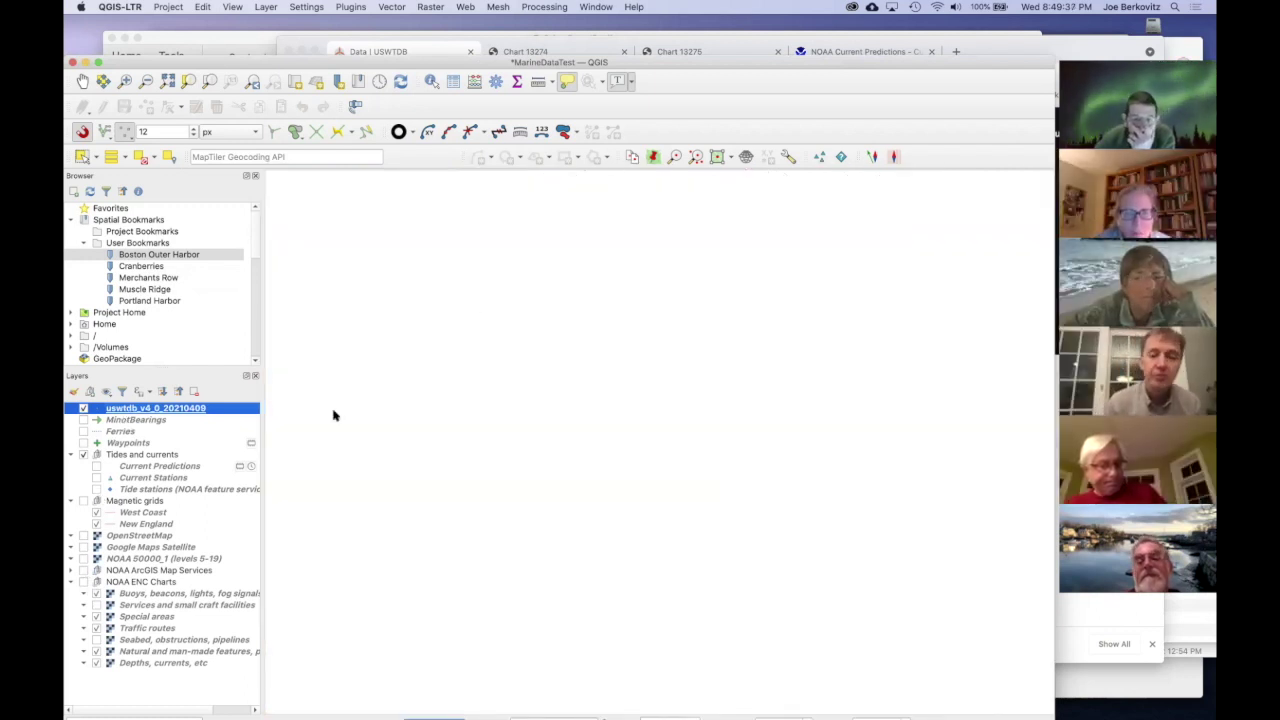
pyautogui.click(537, 510)
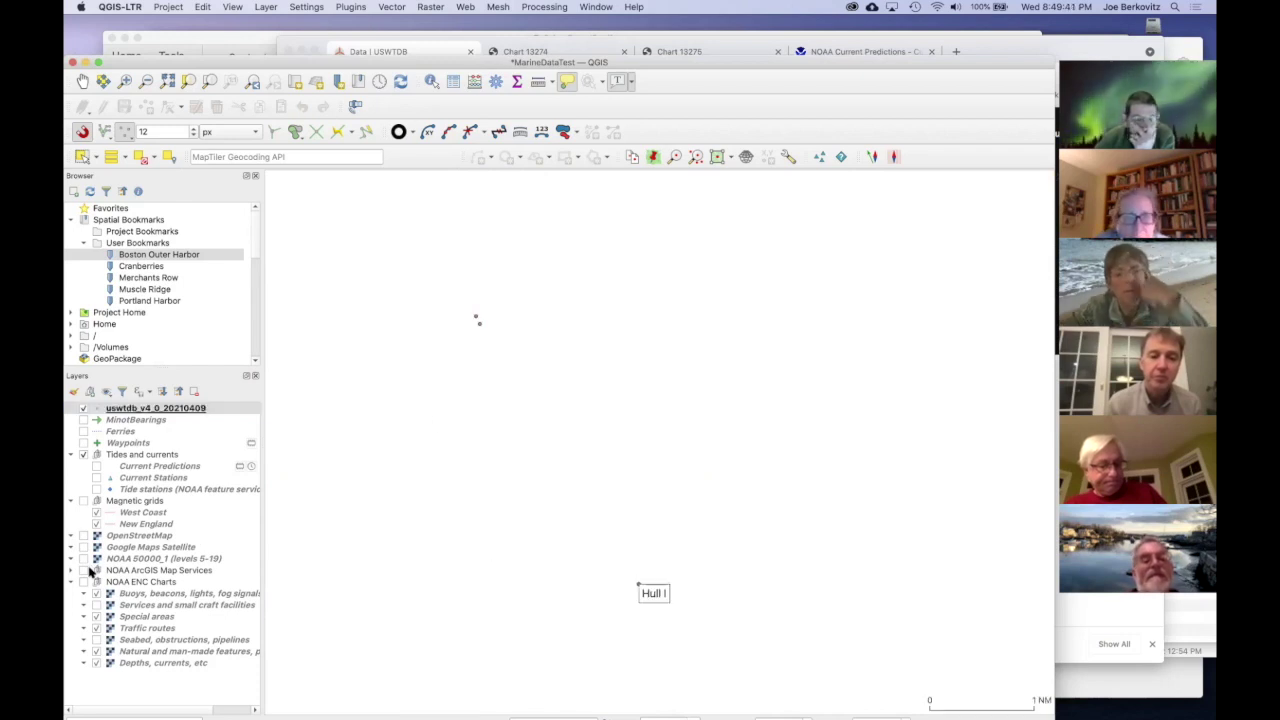
pyautogui.click(83, 535)
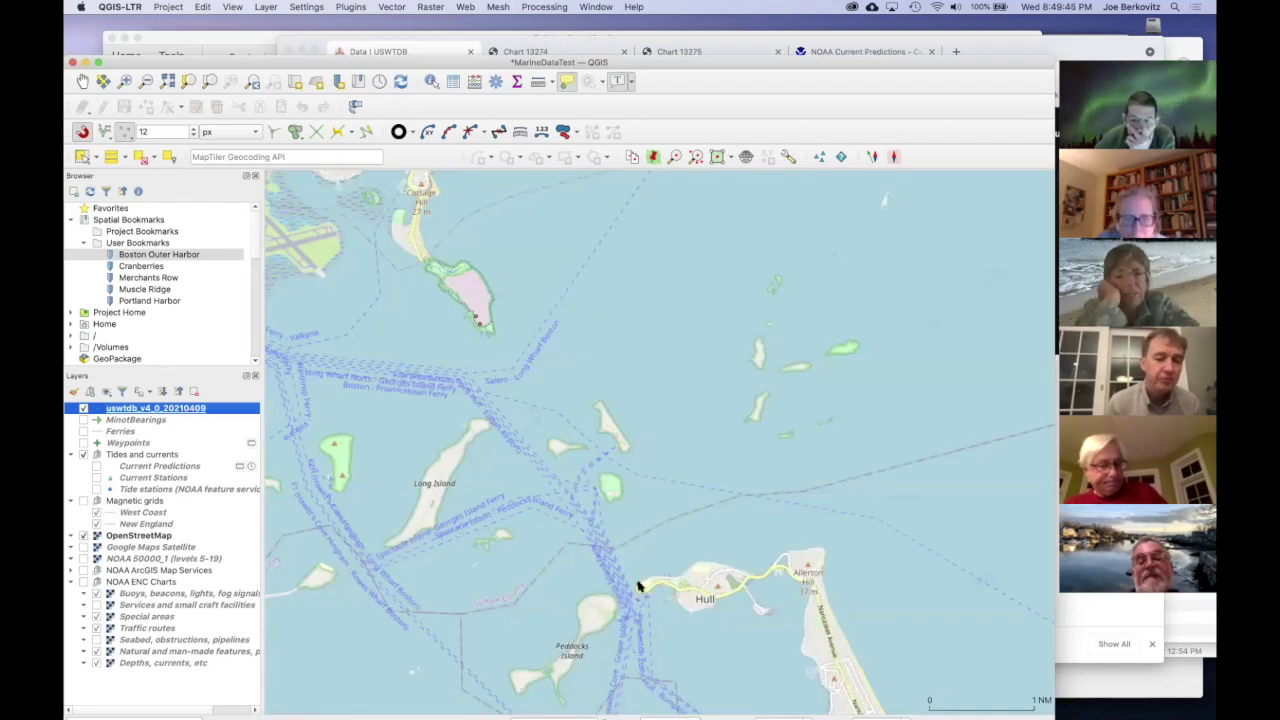
# Step: Identify the Hull I wind turbine, review its attributes in Identify Results, then close the panel
pyautogui.click(643, 588)
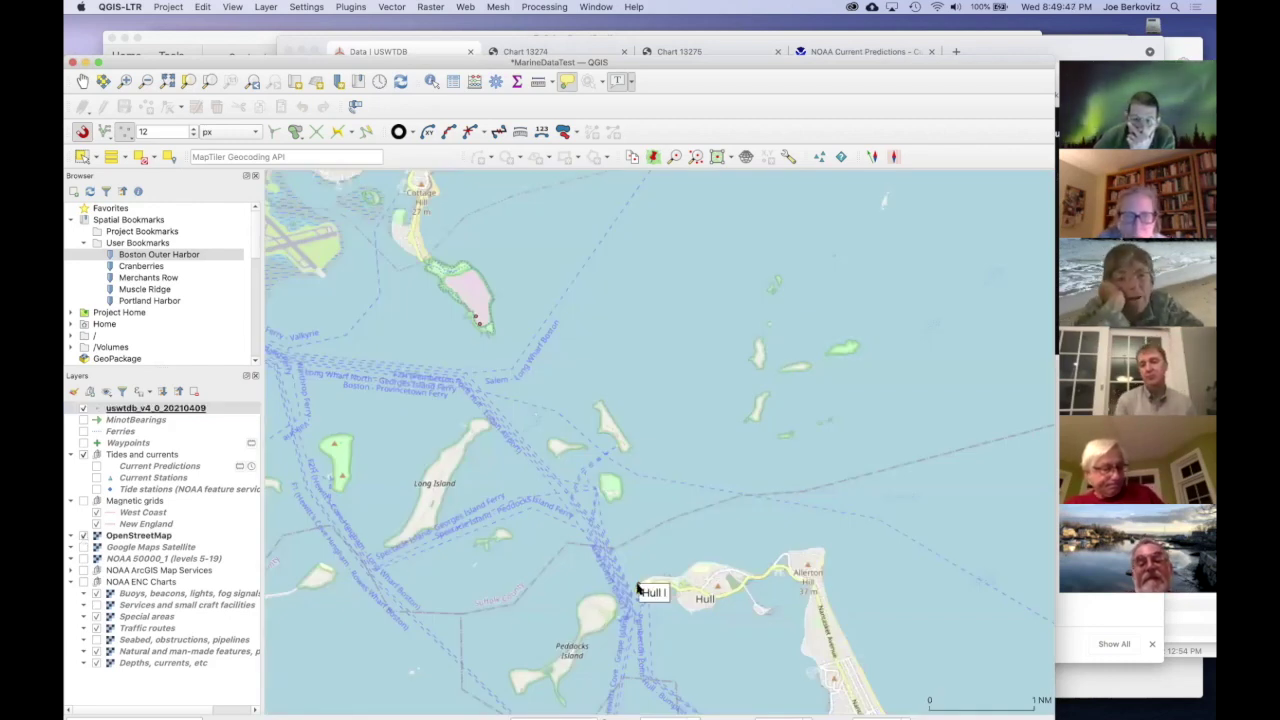
pyautogui.click(431, 81)
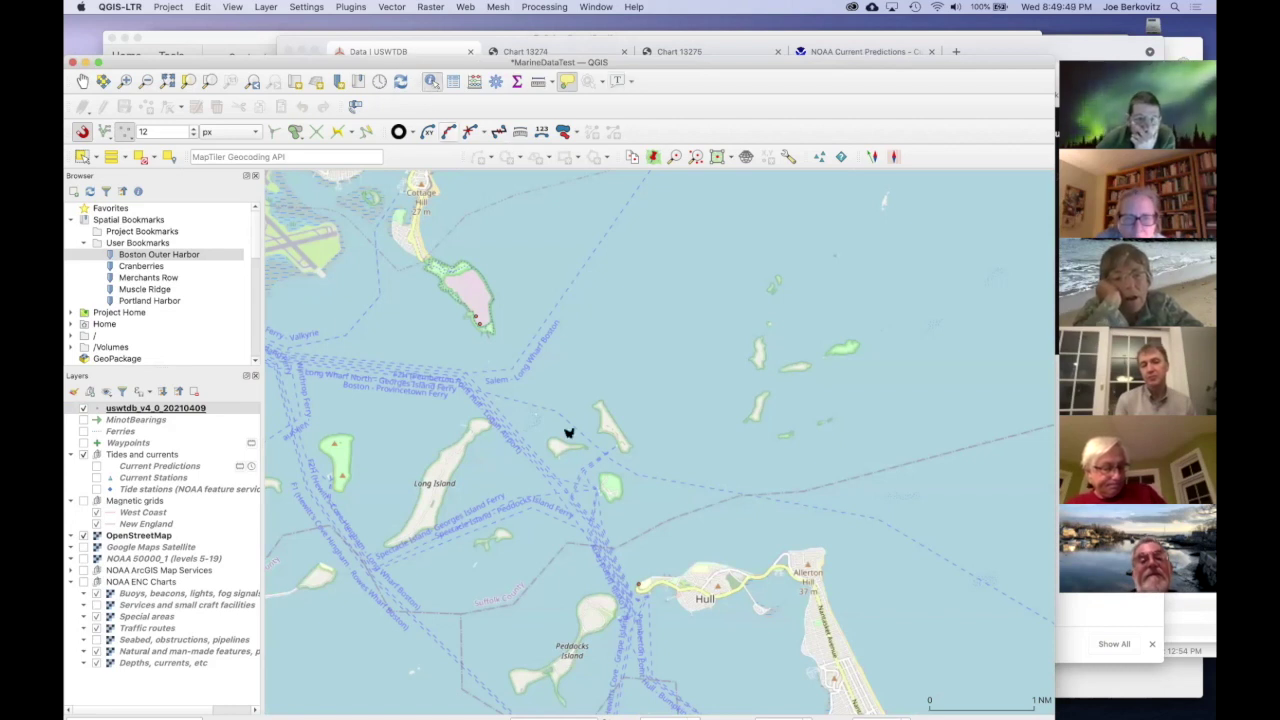
pyautogui.click(700, 591)
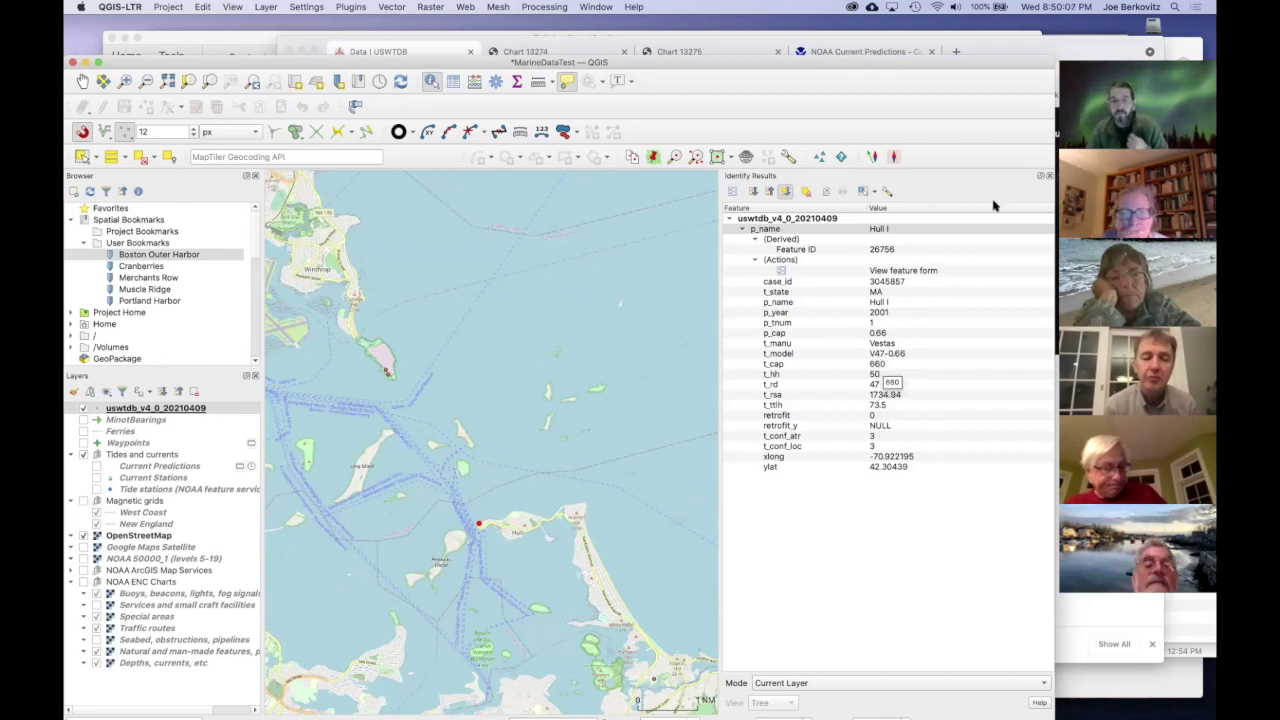
pyautogui.click(1043, 176)
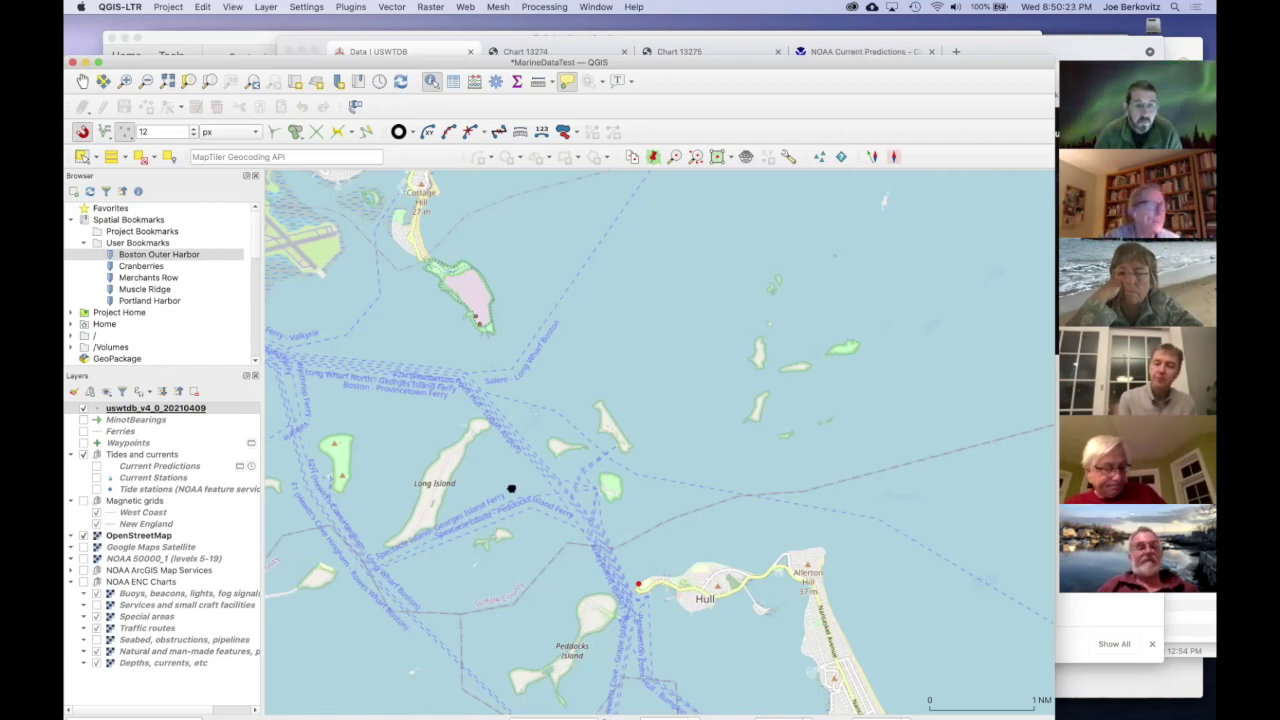
# Step: Switch off the uswtdb_v4_0_20210409 wind turbine layer over the Boston harbor map
pyautogui.scroll(-2, 512, 489)
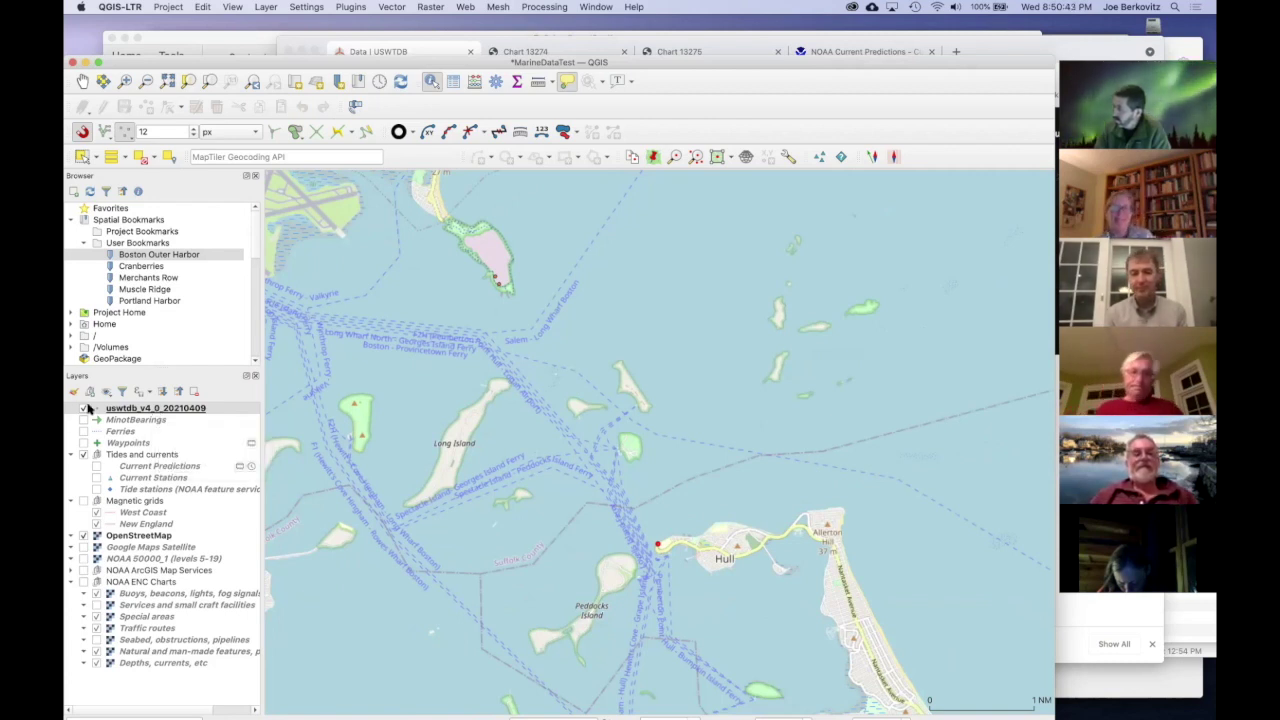
pyautogui.click(86, 408)
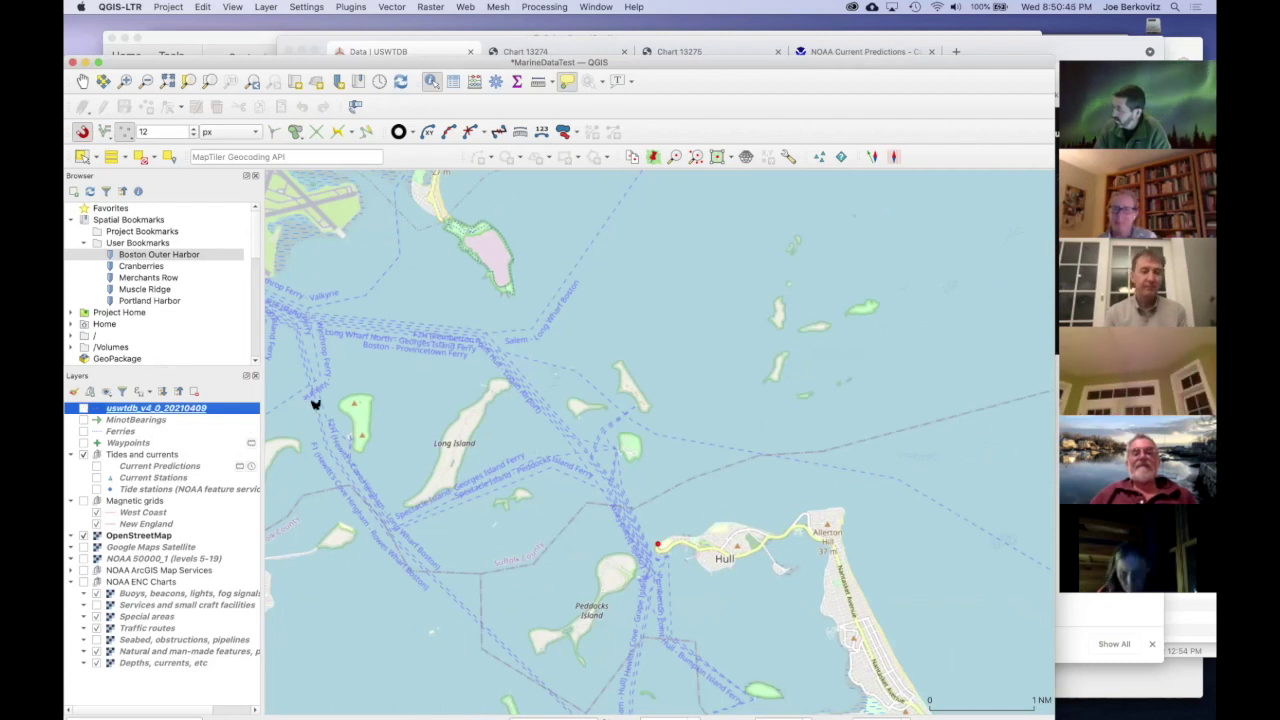
# Step: Search Google for 'geojson weather' in a new Chrome tab
pyautogui.press('super+Tab')
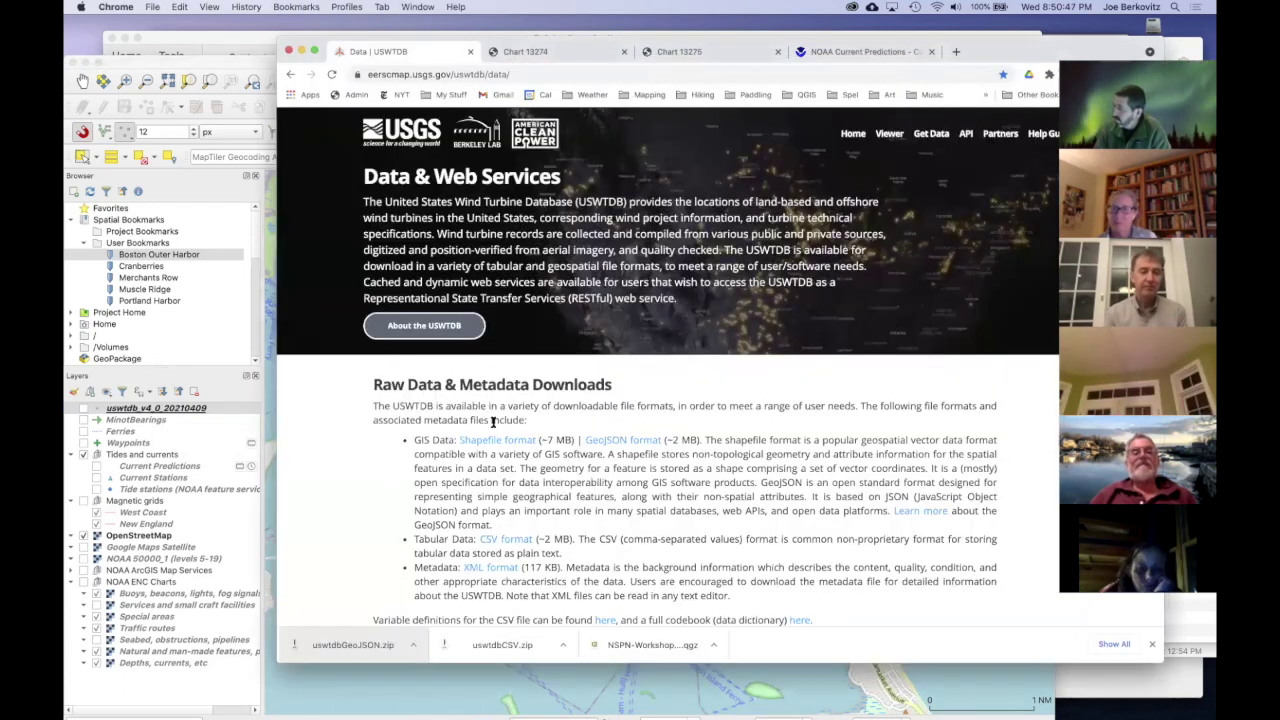
pyautogui.press('super+t')
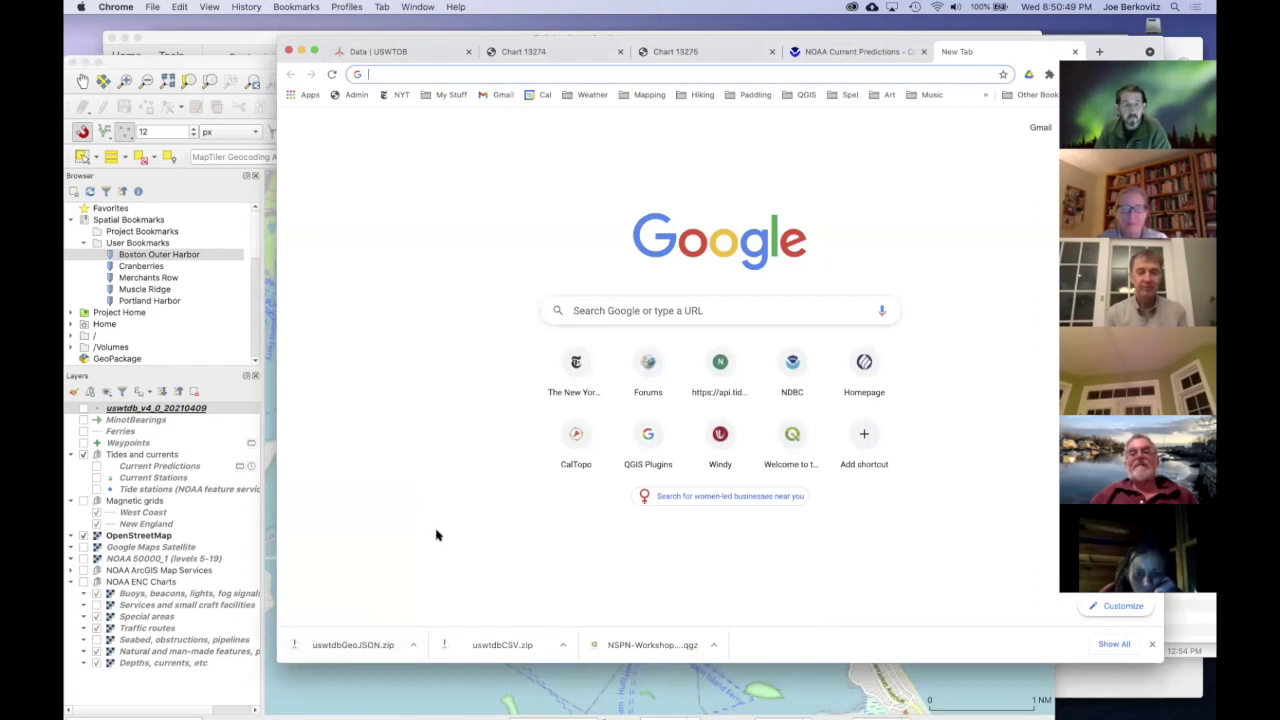
pyautogui.write('geo')
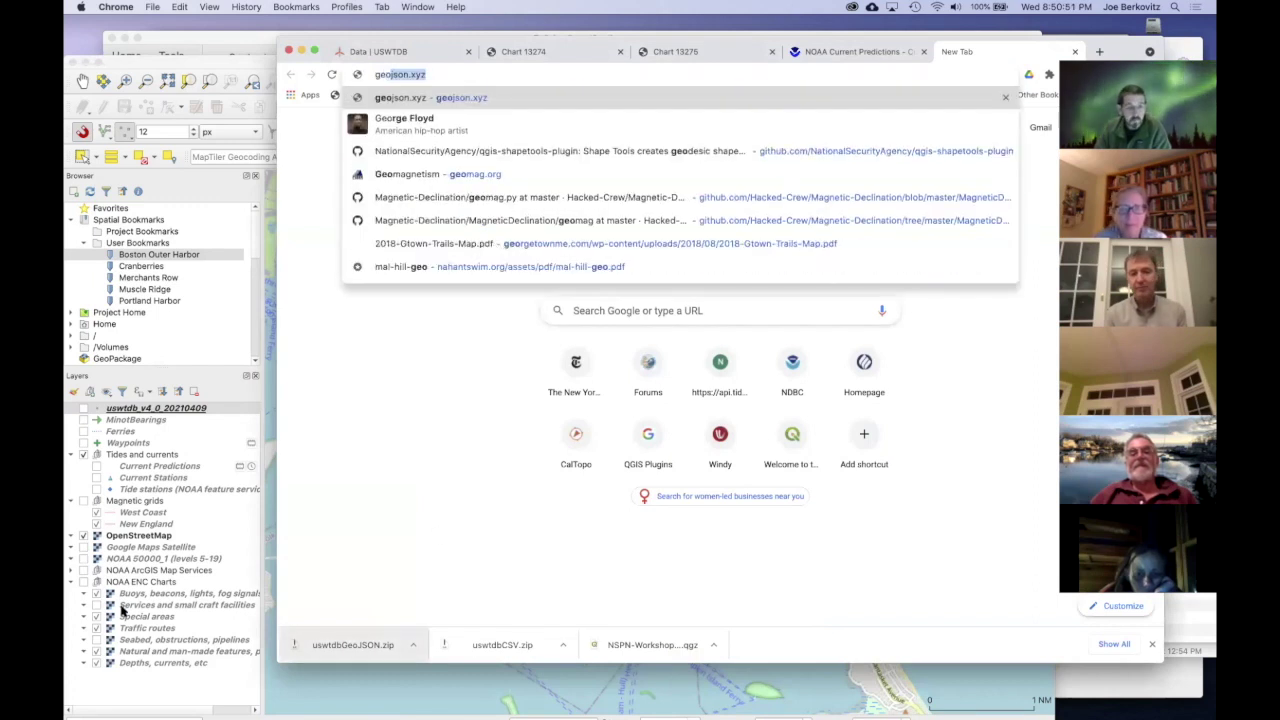
pyautogui.write('json weather')
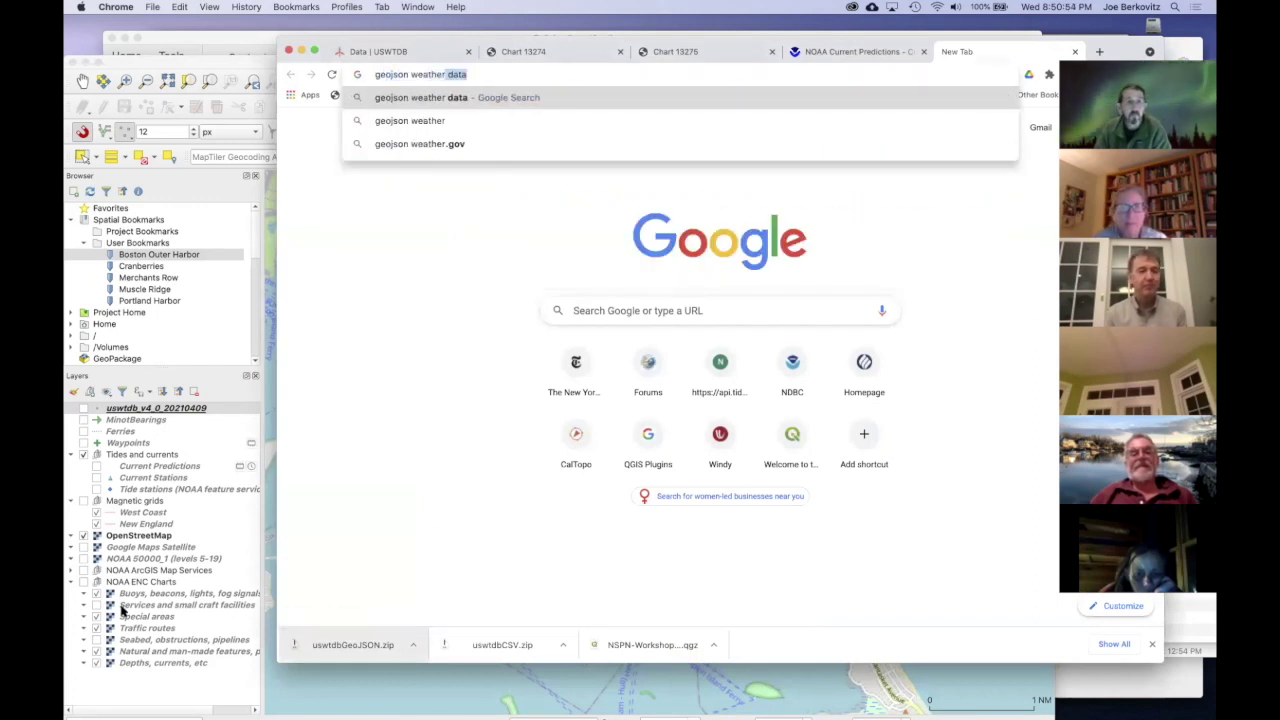
pyautogui.press('Return')
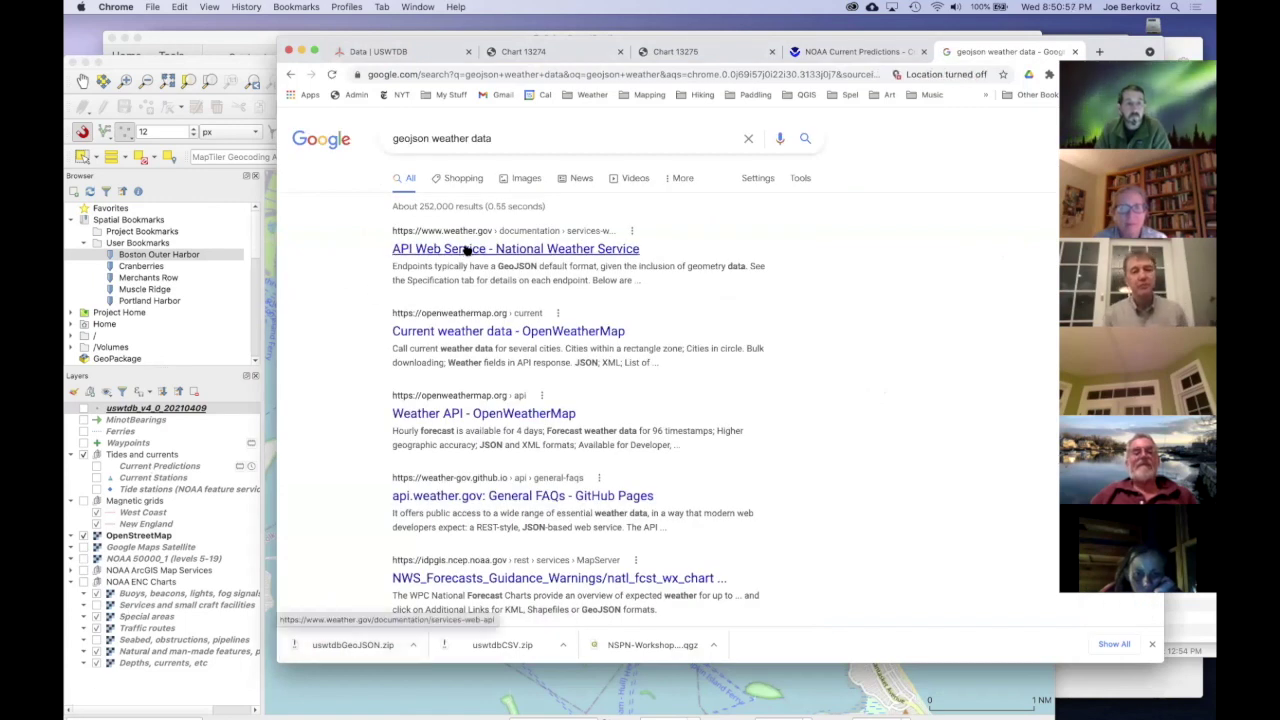
# Step: Preview the OpenWeatherMap current weather page, return to the results, then bring QGIS forward
pyautogui.click(465, 333)
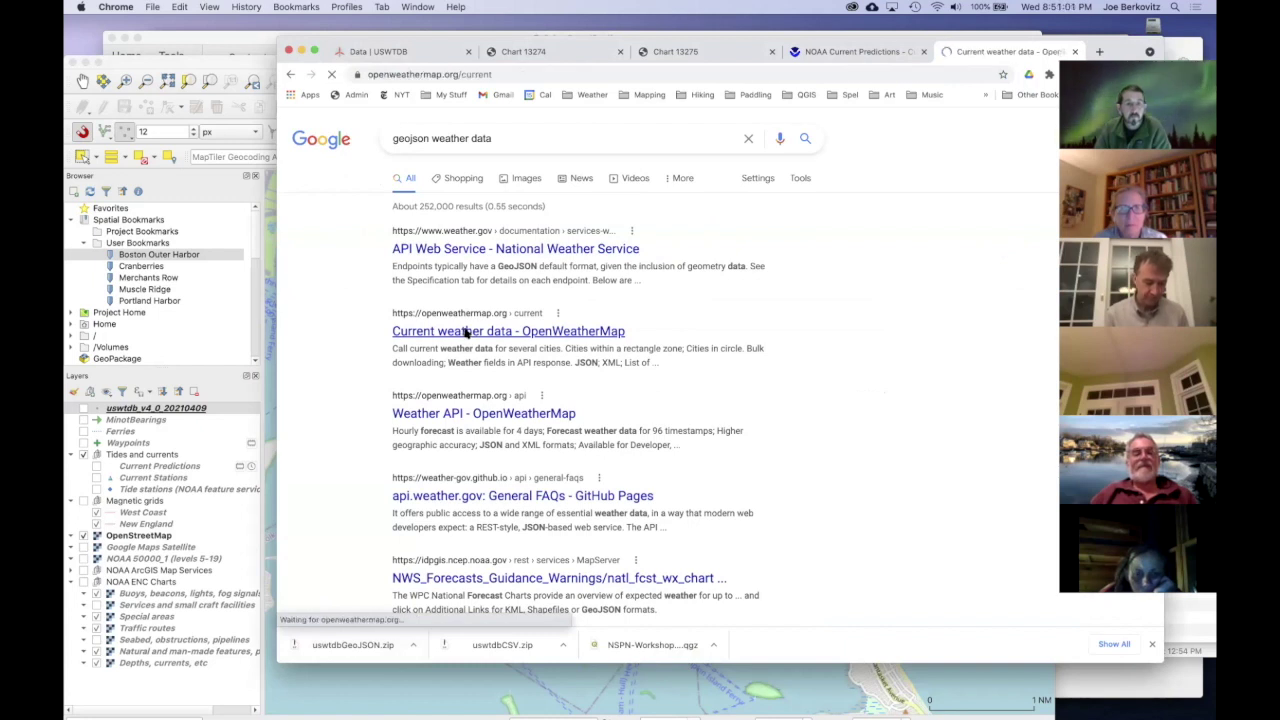
pyautogui.press('super+bracketleft')
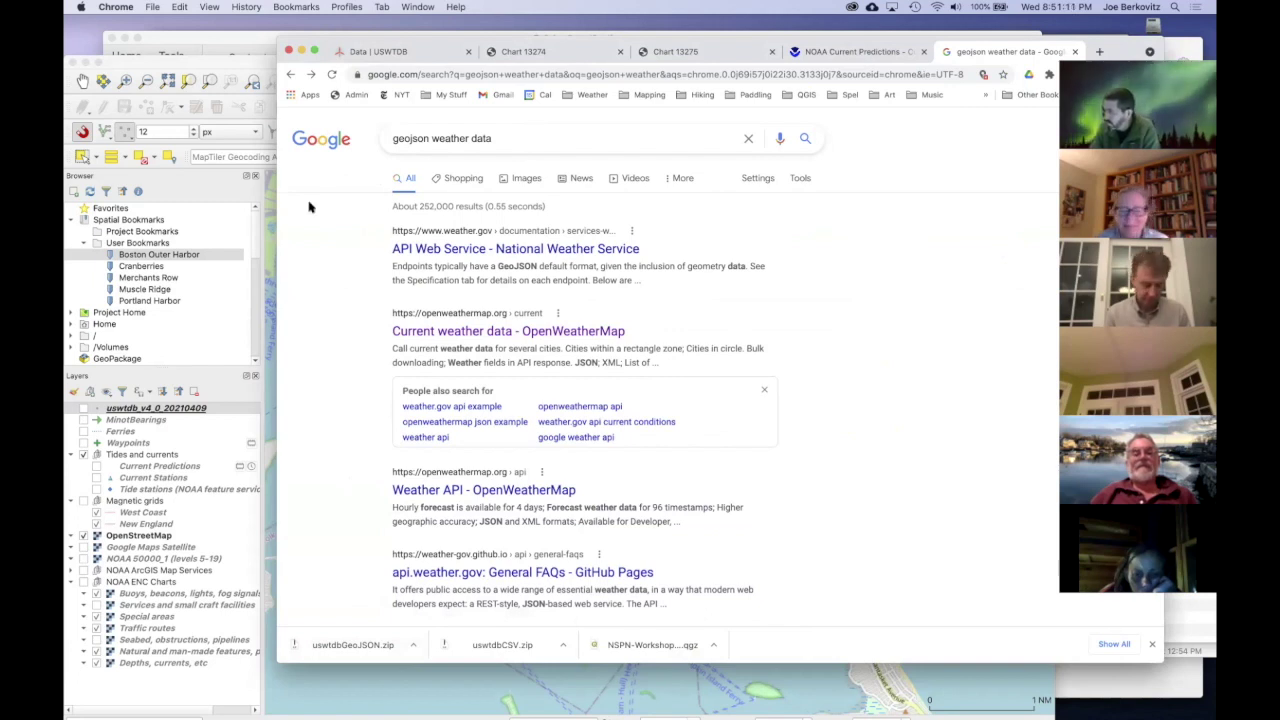
pyautogui.click(250, 66)
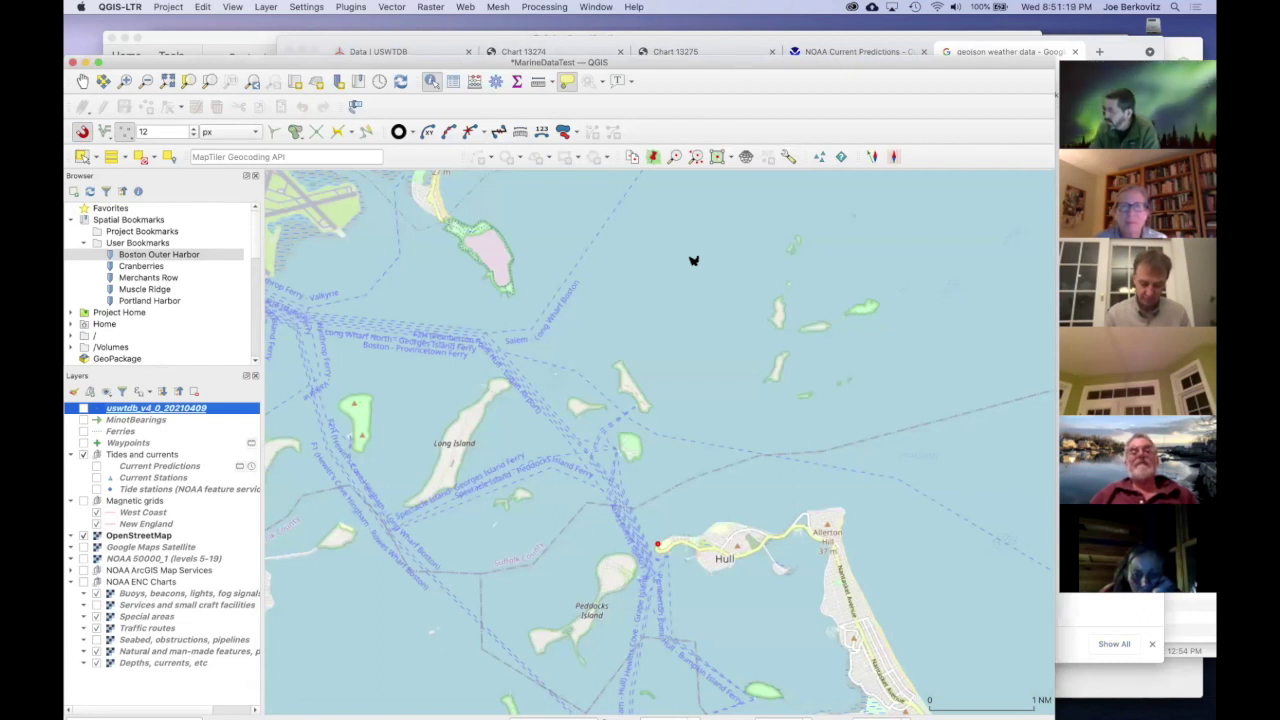
pyautogui.click(758, 237)
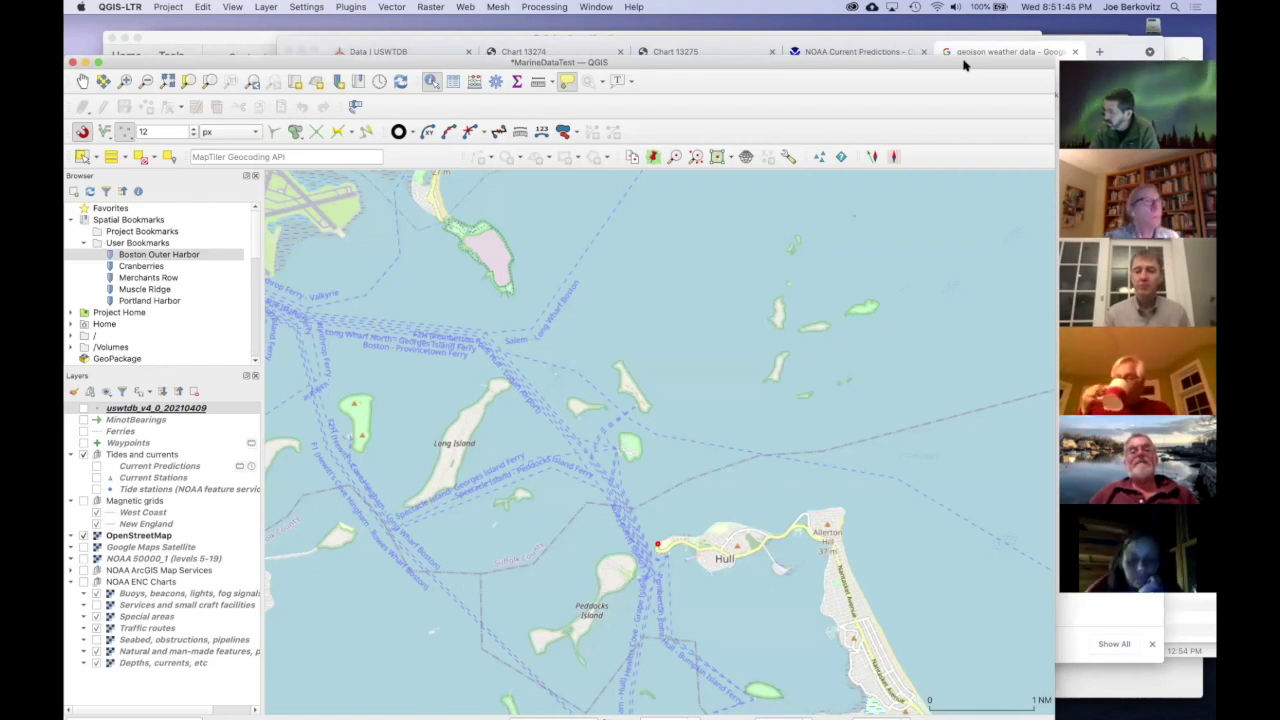
# Step: Search 'noaa operational forec', open the GoMOFS page, and pan its station map toward Boston
pyautogui.click(884, 50)
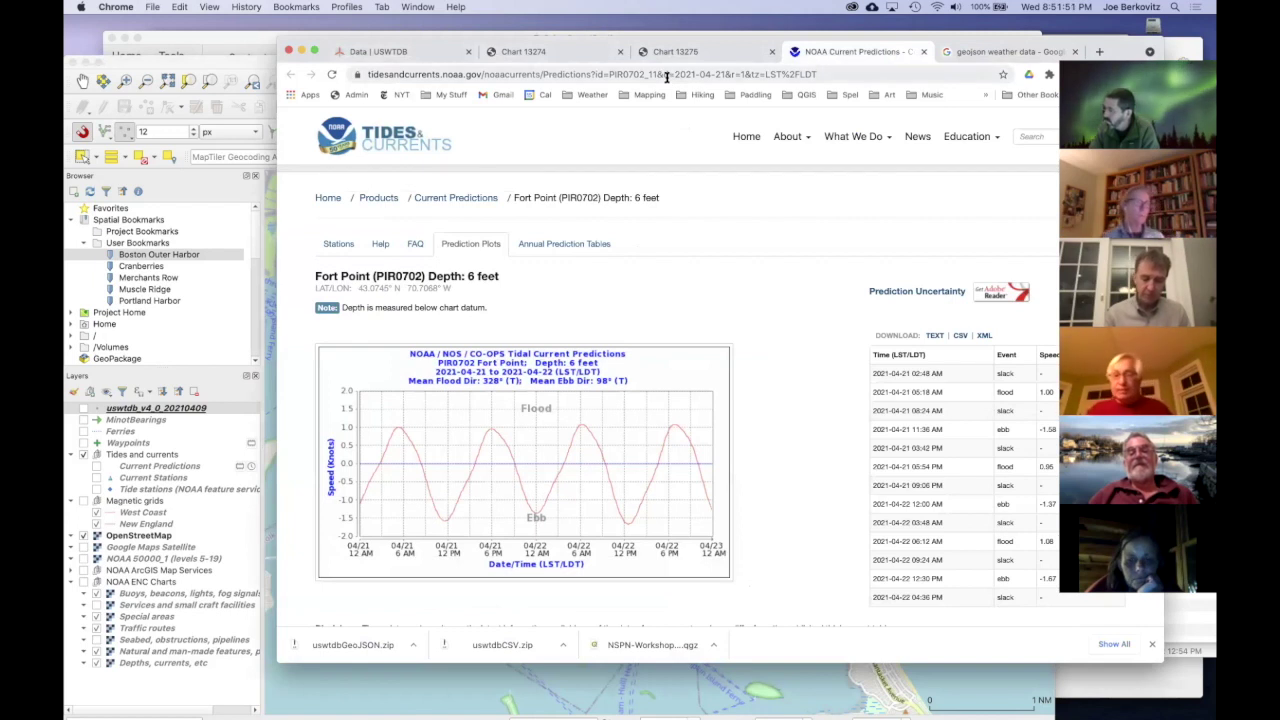
pyautogui.click(666, 76)
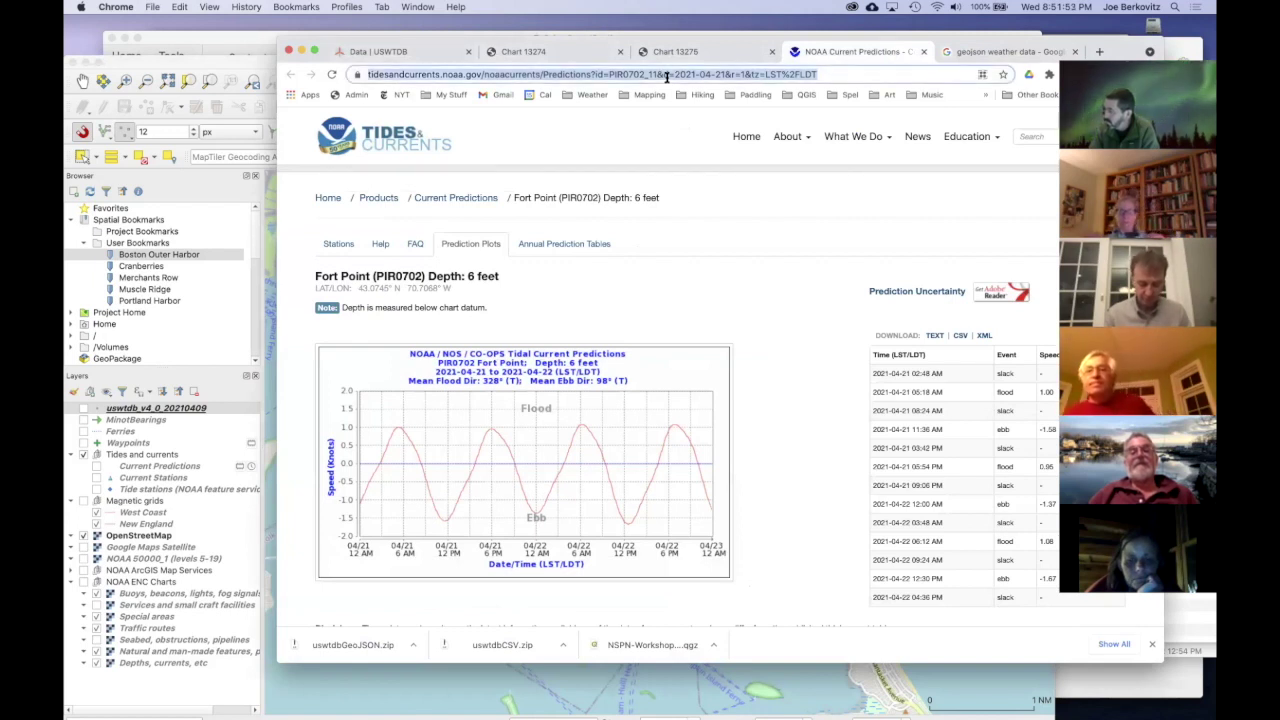
pyautogui.write('noaa operation')
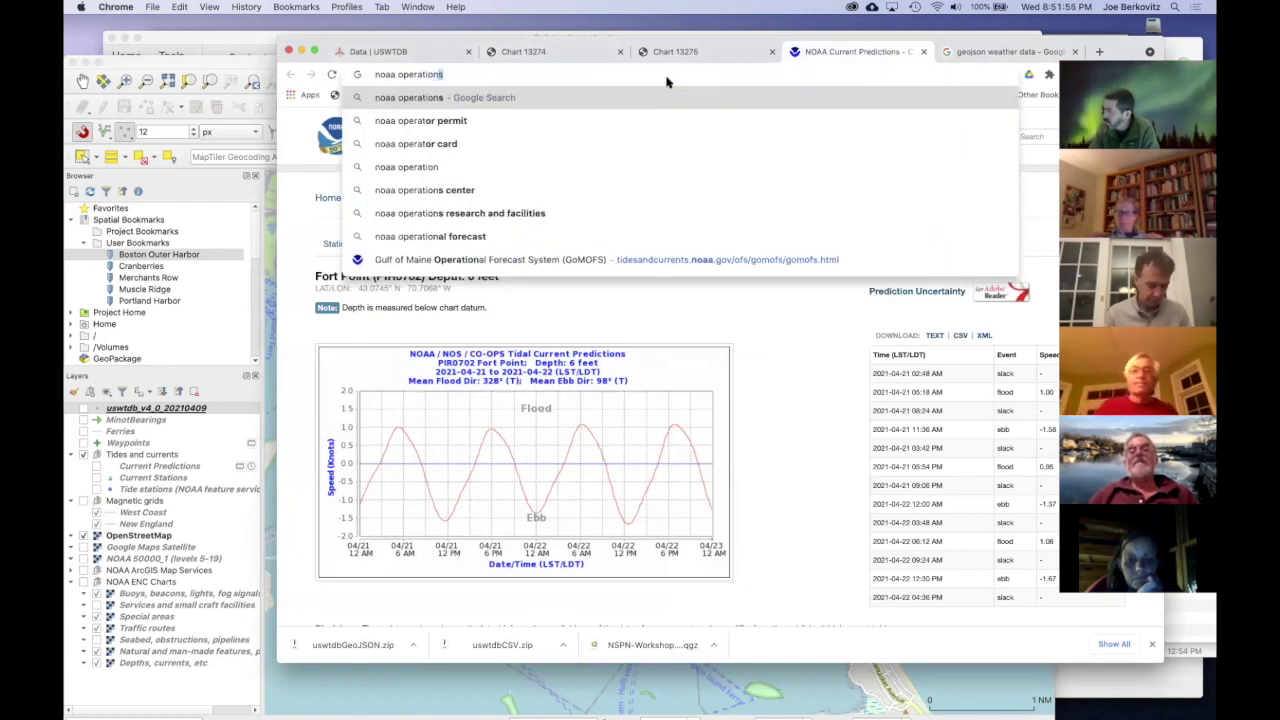
pyautogui.write('al foreca')
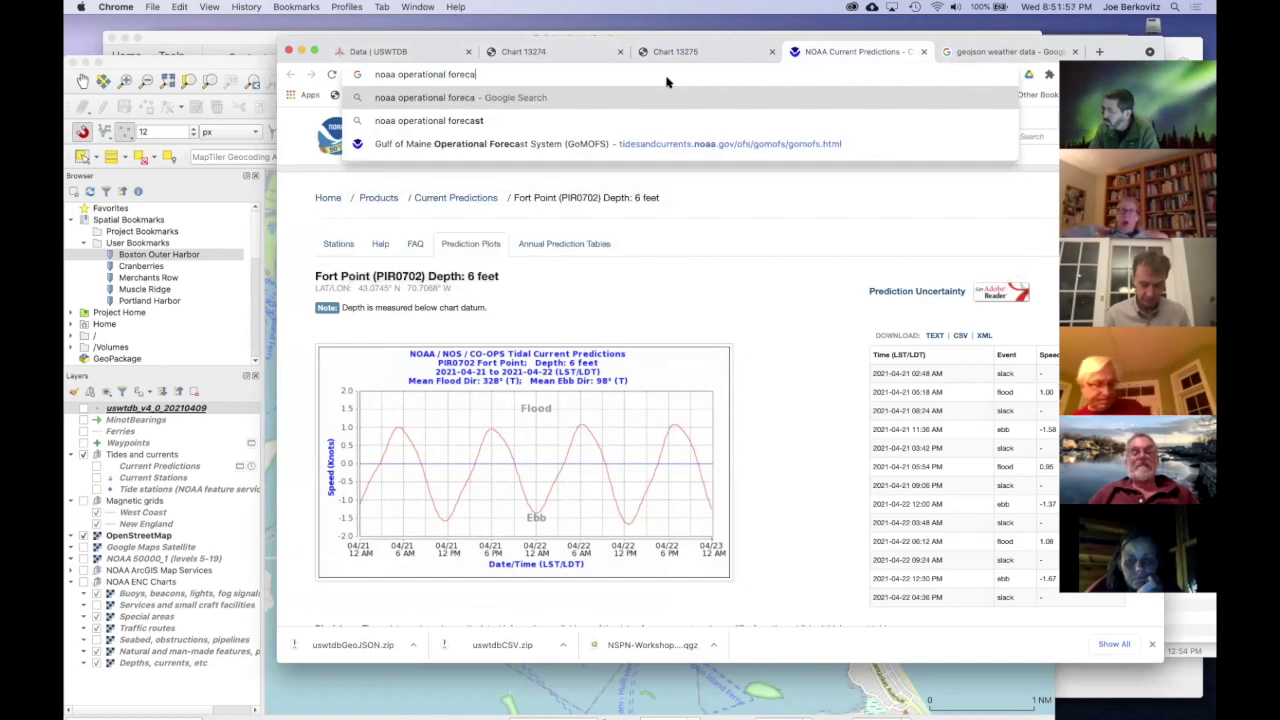
pyautogui.click(533, 143)
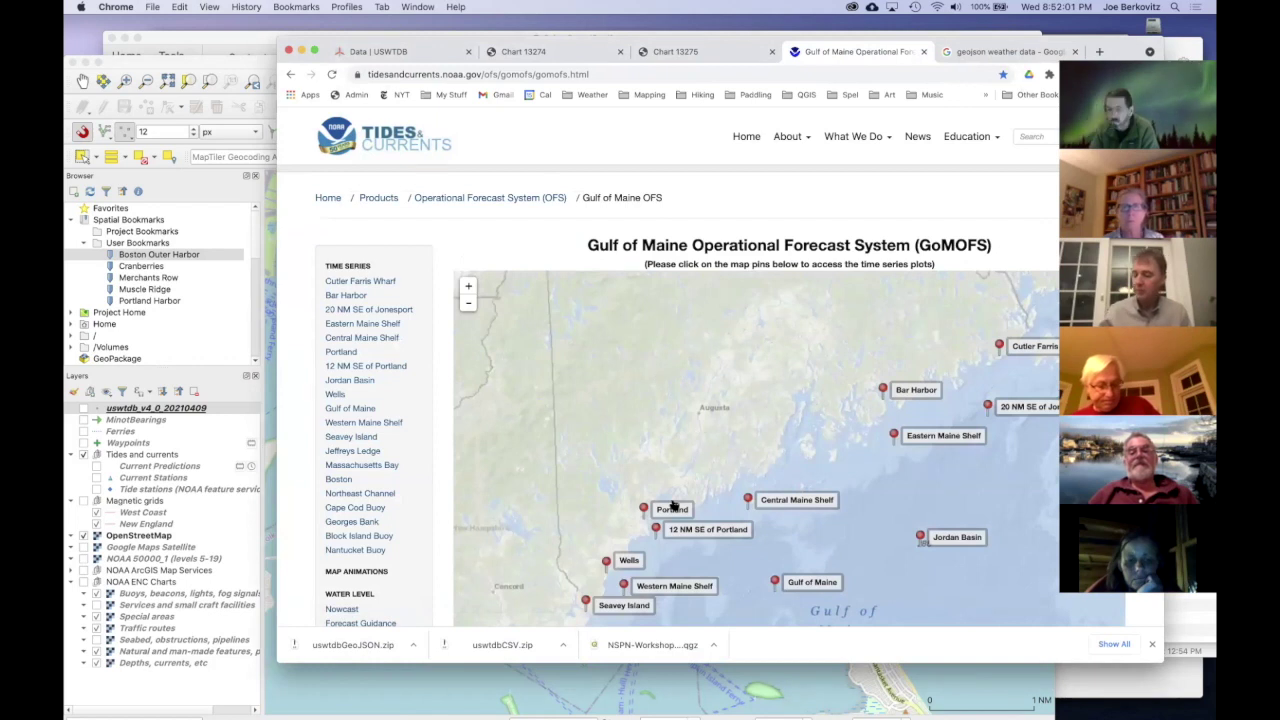
pyautogui.scroll(-3, 586, 540)
pyautogui.moveTo(586, 540); pyautogui.dragTo(624, 448)
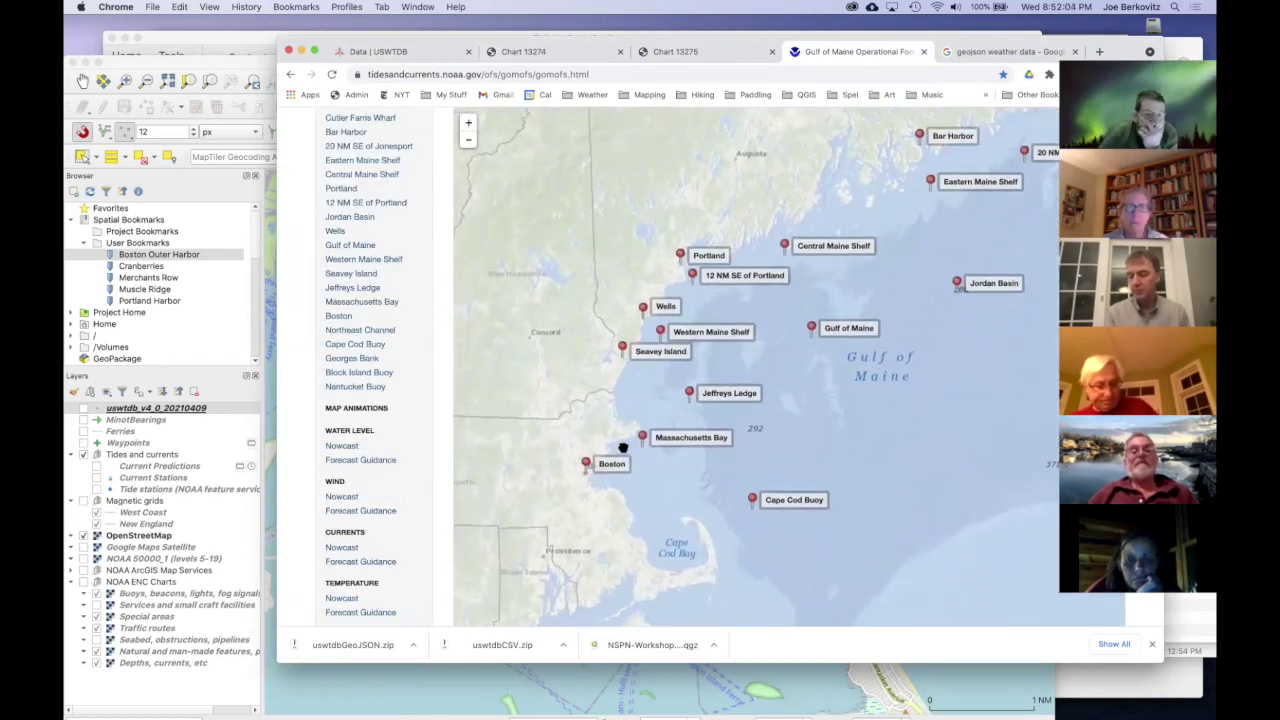
# Step: Review Seavey Island's wind, water level and temperature forecast charts, then return to the GoMOFS map tab
pyautogui.click(650, 353)
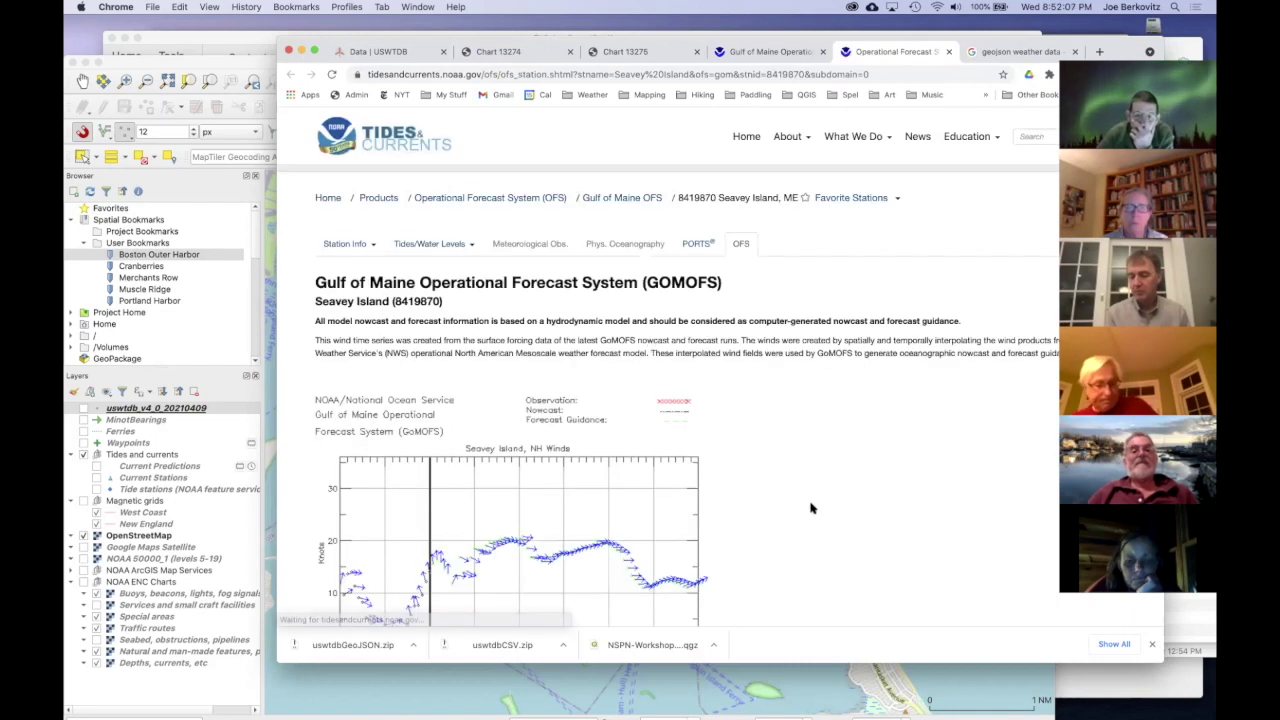
pyautogui.scroll(-2, 814, 508)
pyautogui.scroll(-6, 814, 508)
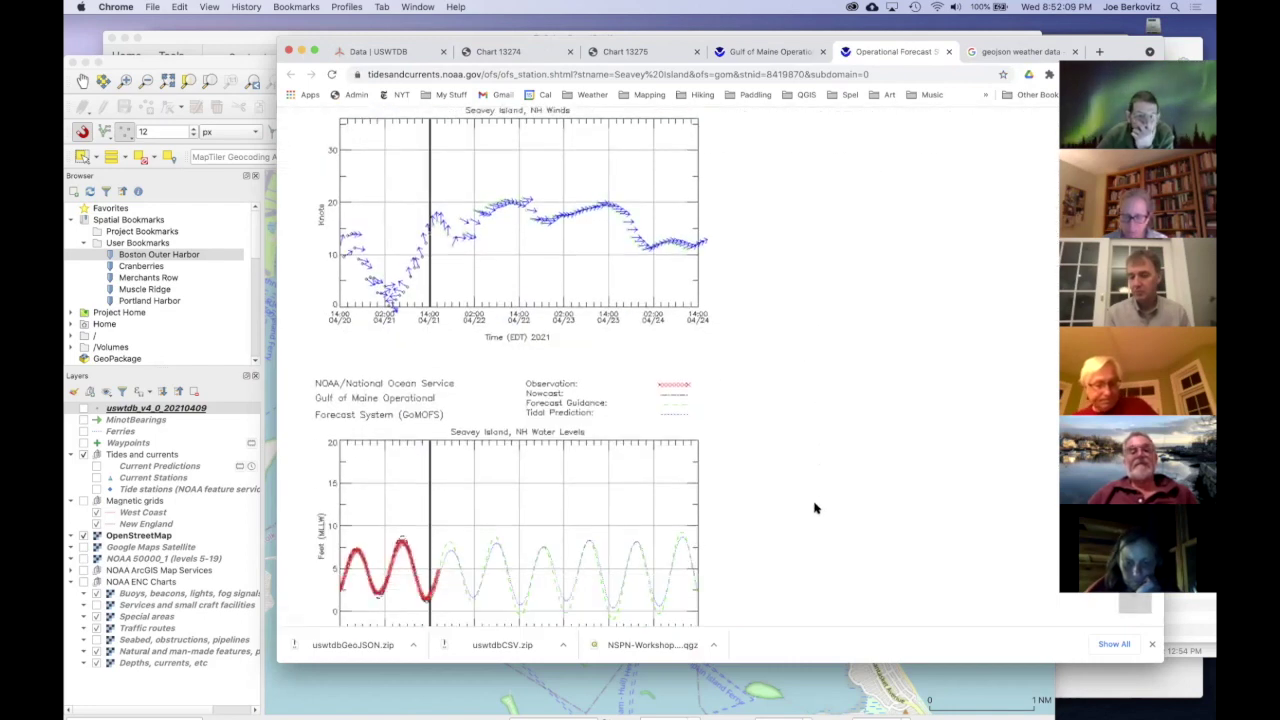
pyautogui.scroll(-3, 814, 508)
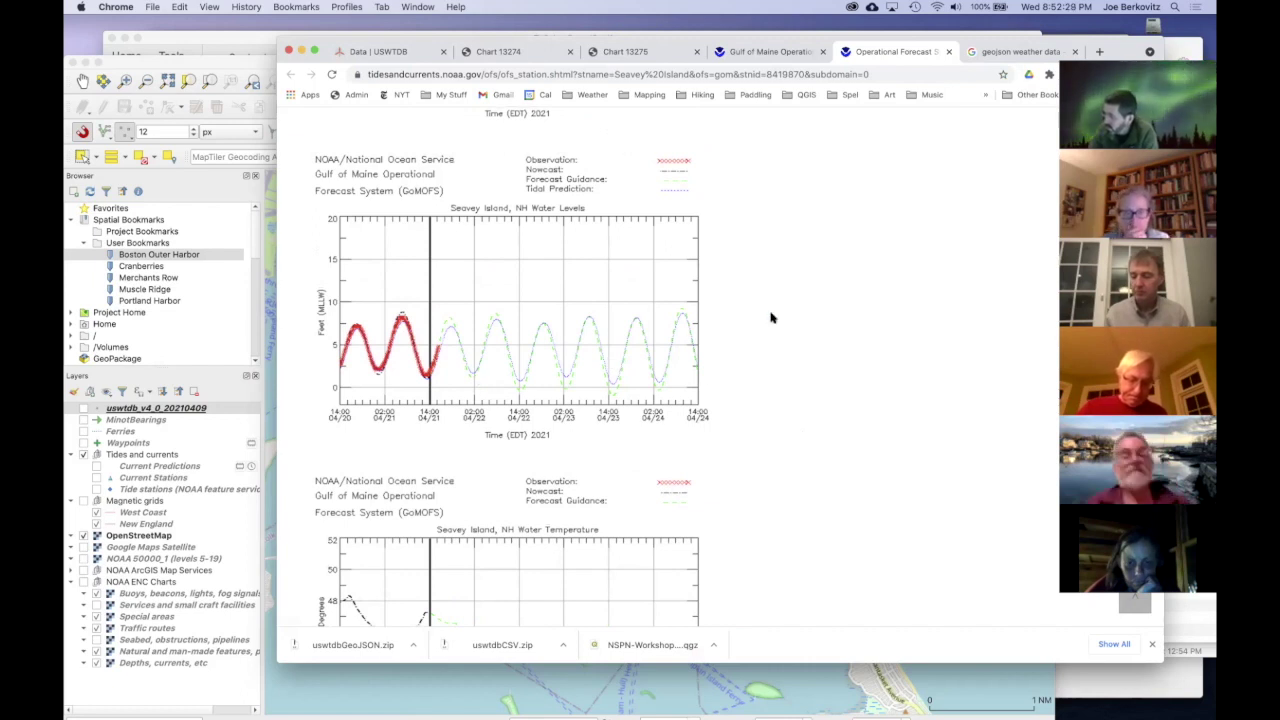
pyautogui.scroll(8, 770, 318)
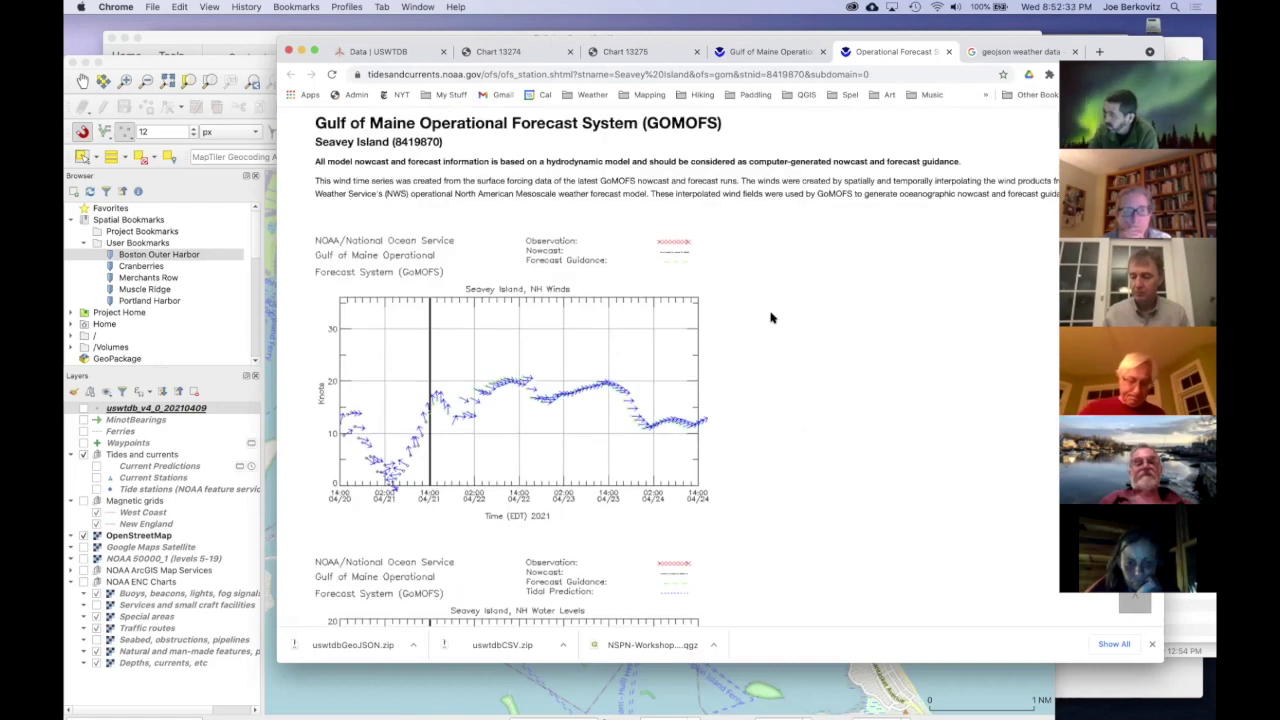
pyautogui.scroll(-8, 770, 318)
pyautogui.scroll(-10, 770, 318)
pyautogui.scroll(3, 770, 318)
pyautogui.scroll(3, 770, 318)
pyautogui.scroll(-4, 770, 318)
pyautogui.scroll(7, 770, 318)
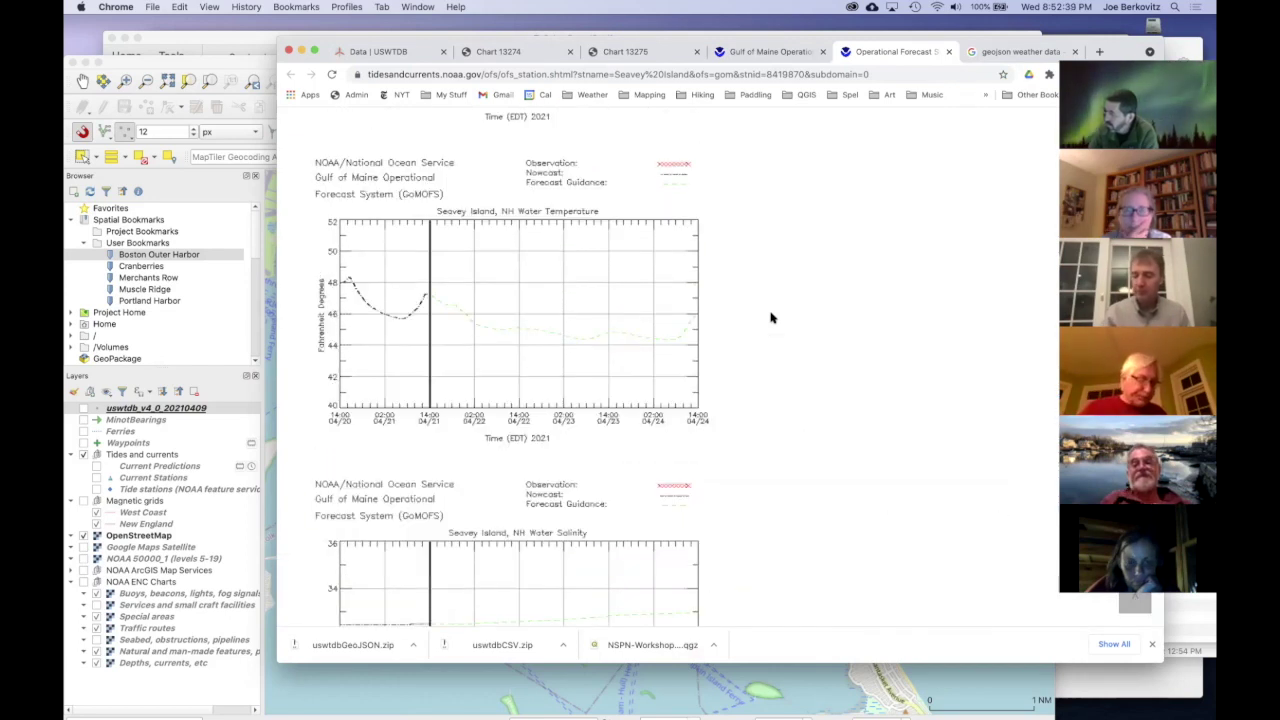
pyautogui.scroll(-1, 770, 318)
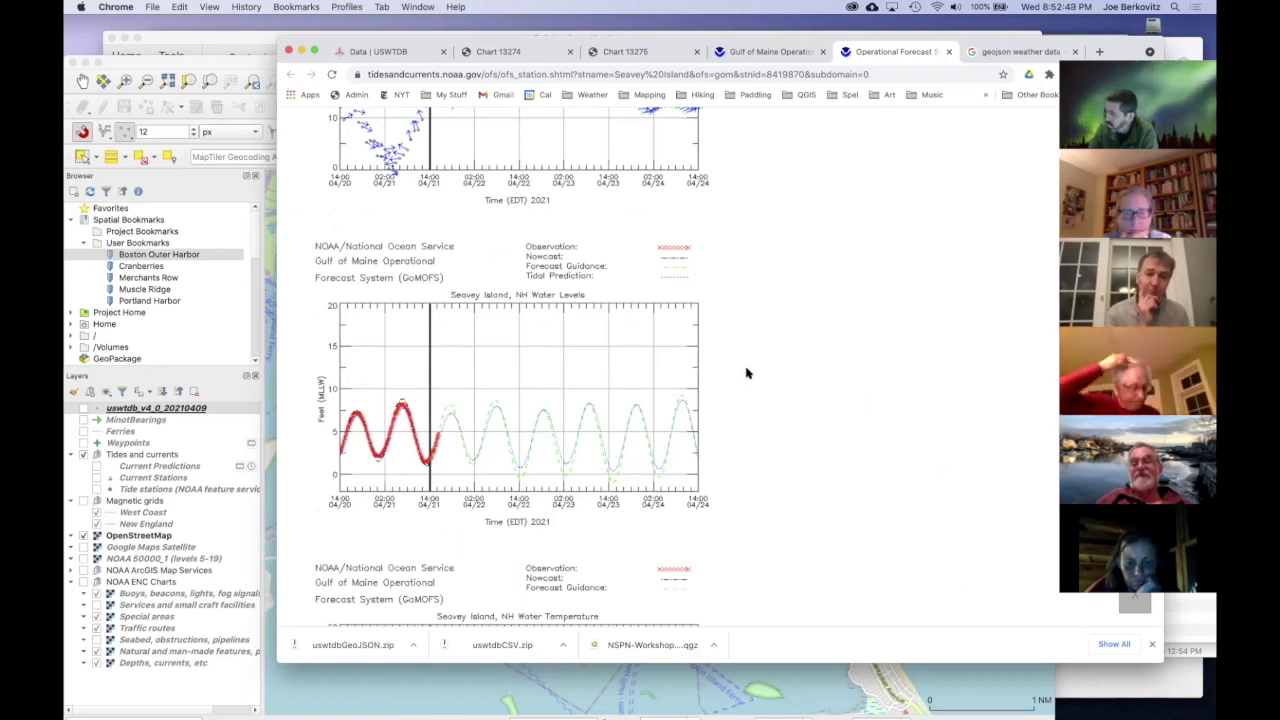
pyautogui.scroll(5, 746, 372)
pyautogui.scroll(3, 746, 372)
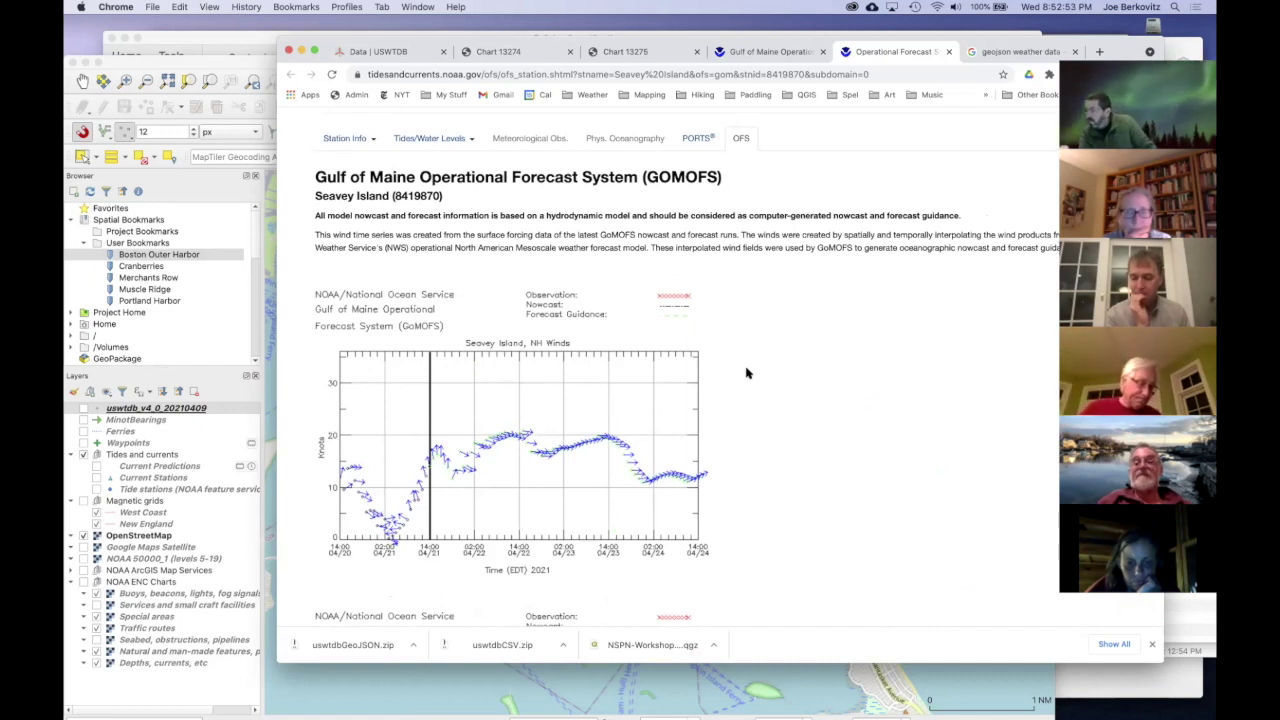
pyautogui.hotkey('ctrl', 'shift', 'Tab')
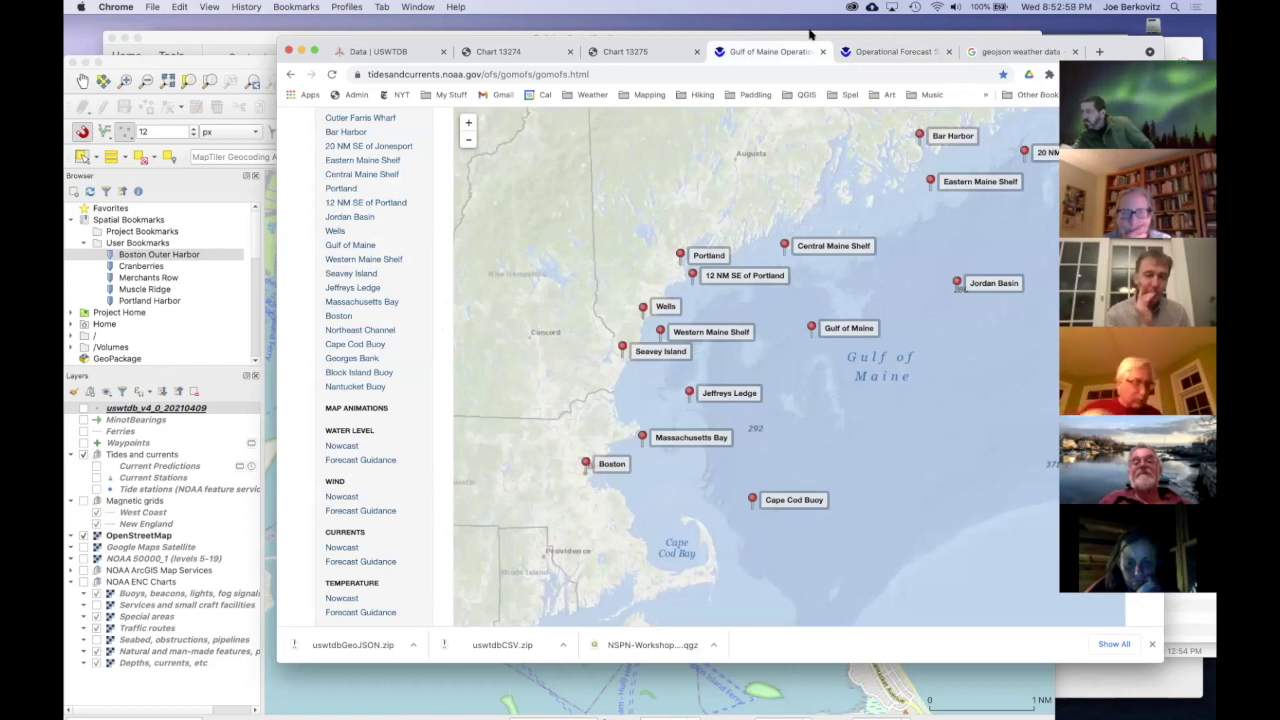
# Step: Look over the GoMOFS page's other stations and model links, then switch to QGIS
pyautogui.moveTo(843, 43); pyautogui.dragTo(628, 54)
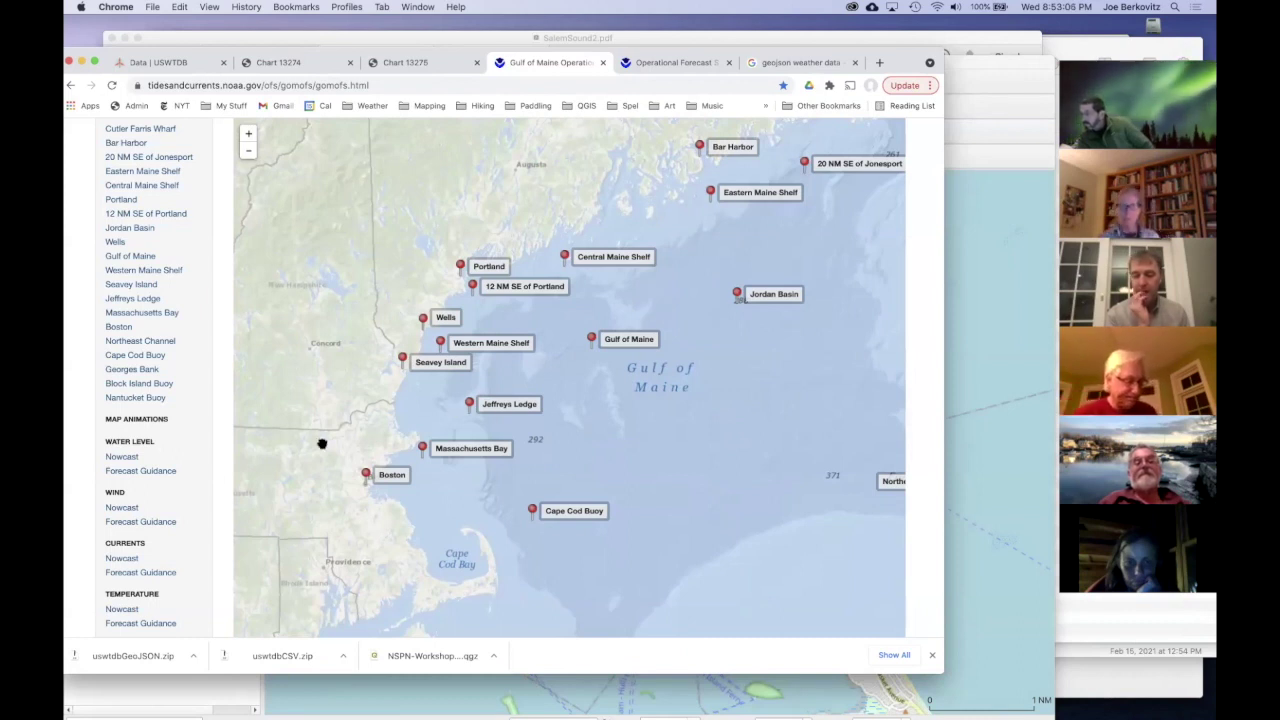
pyautogui.scroll(-3, 206, 472)
pyautogui.scroll(-5, 206, 472)
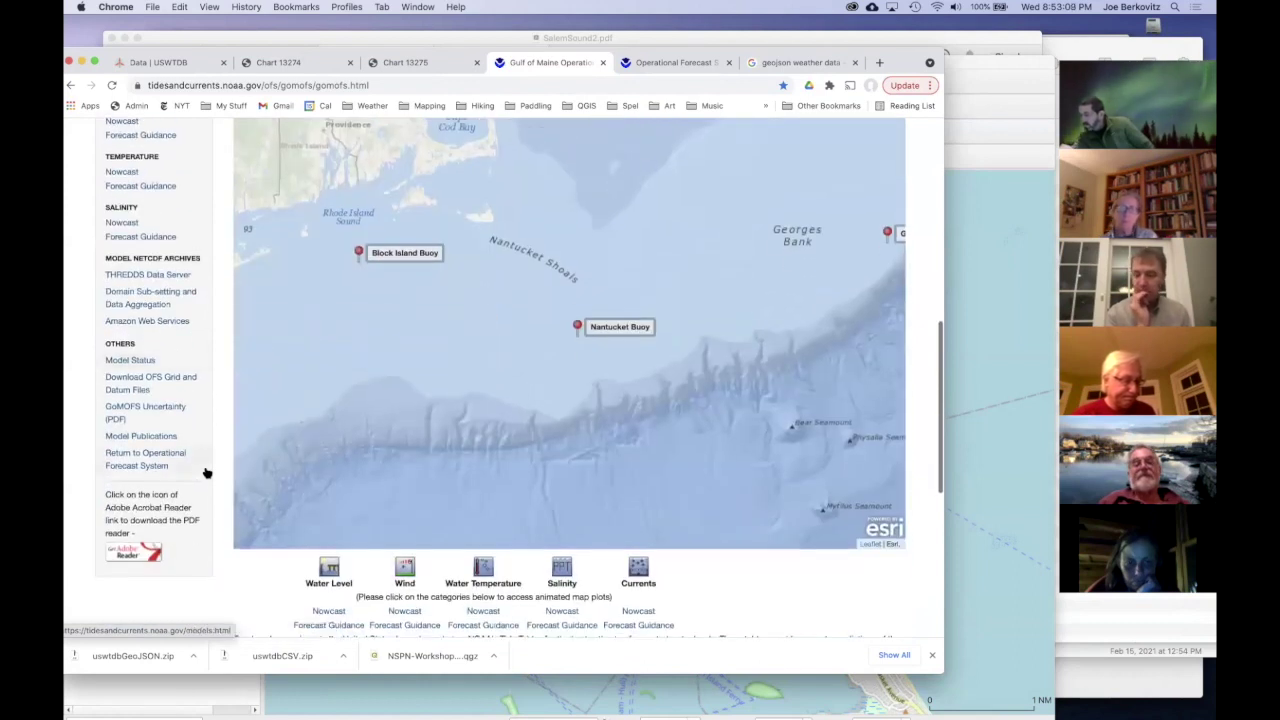
pyautogui.scroll(6, 206, 472)
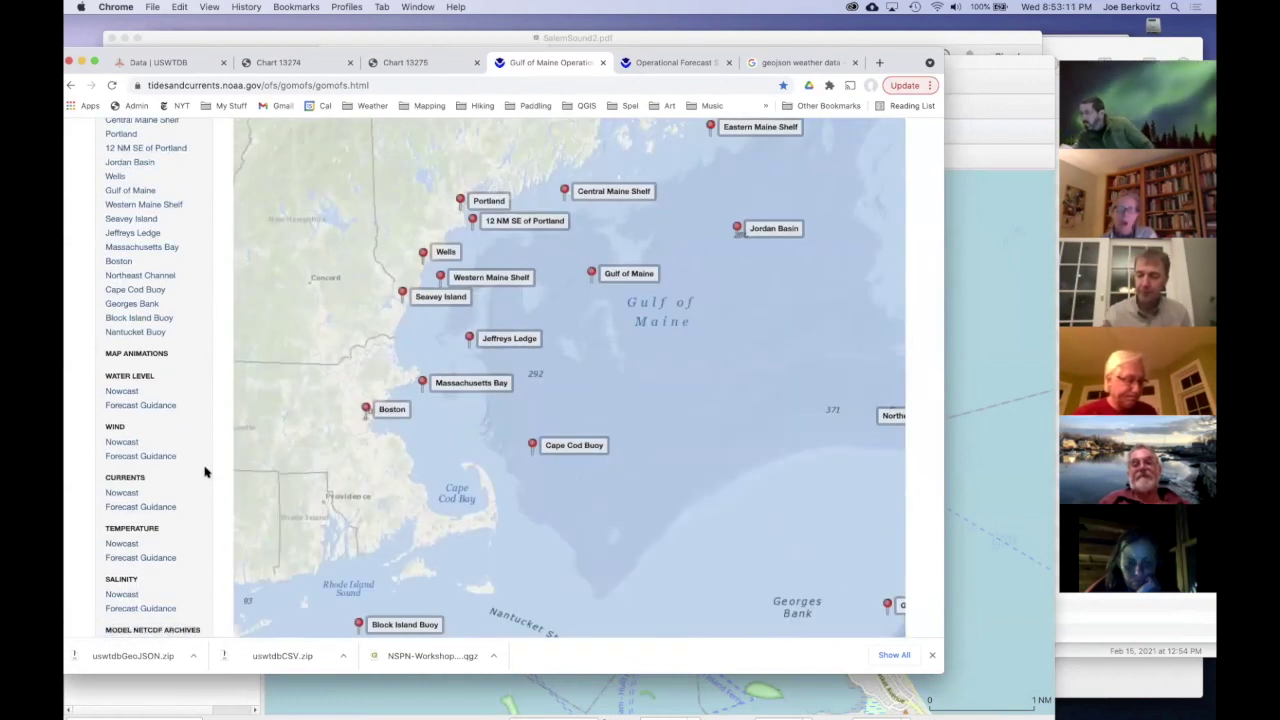
pyautogui.press('super+Tab')
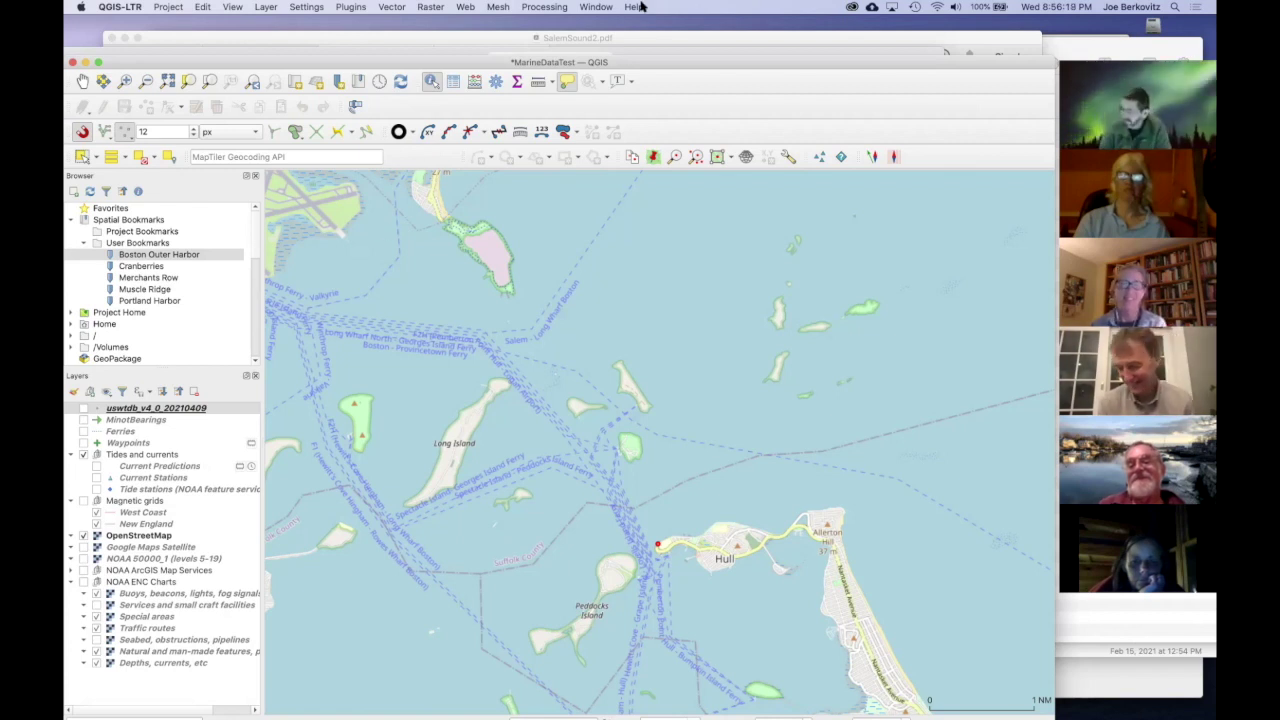
# Step: End the Zoom screen share of QGIS via Stop Share
pyautogui.click(727, 61)
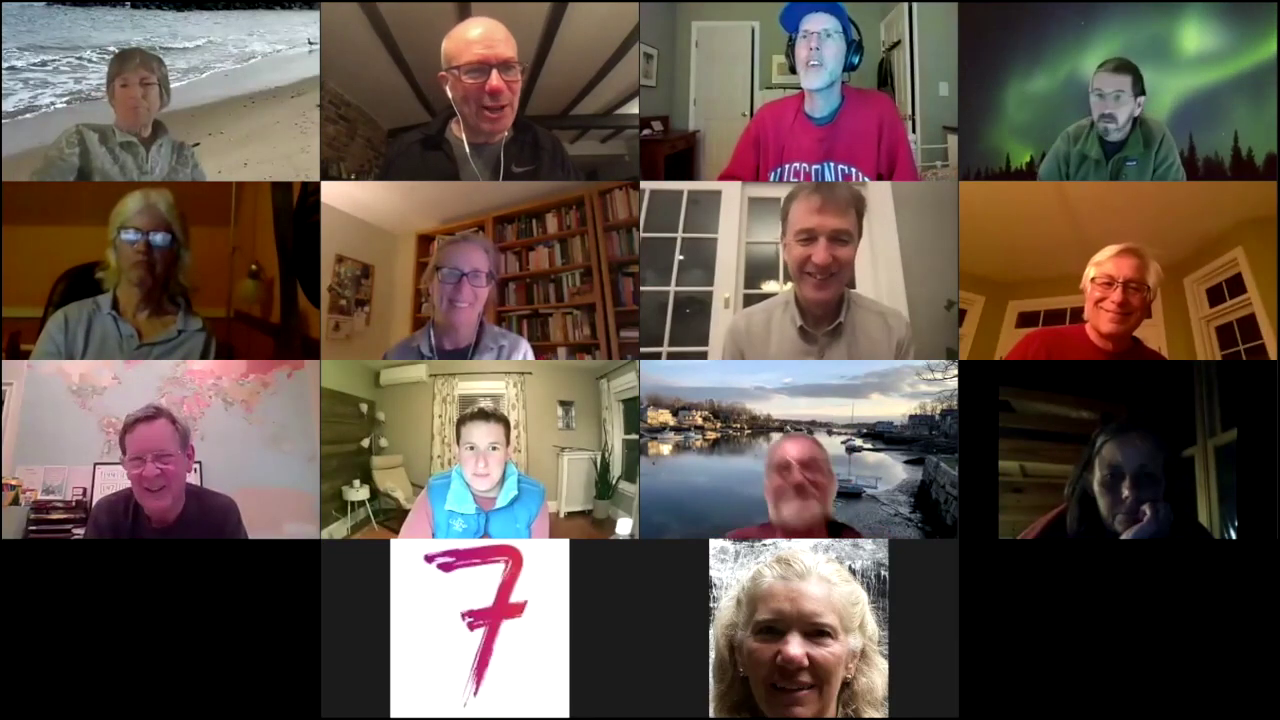